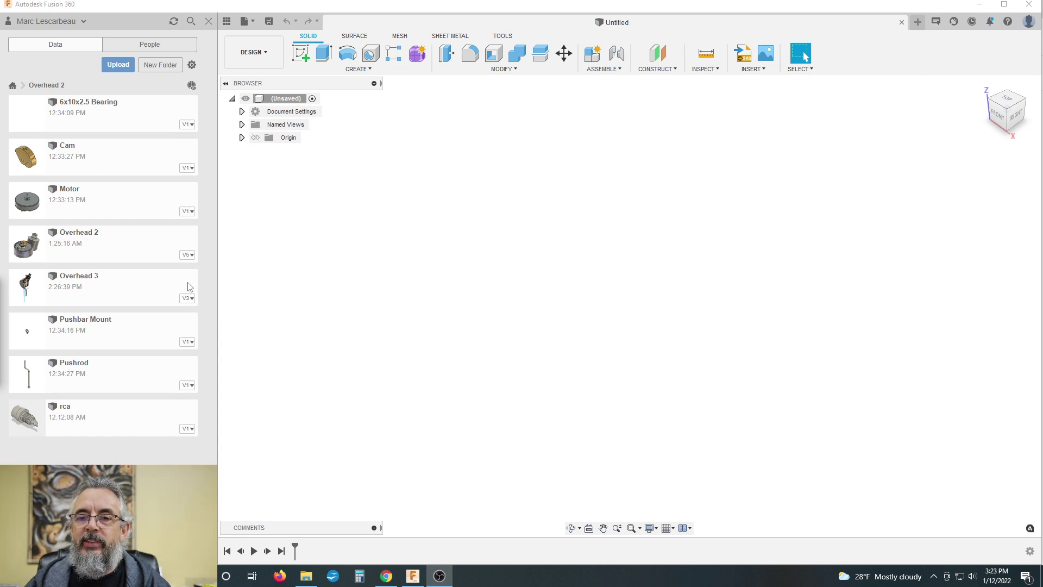
# Open Overhead 3 from the Data panel, orbit to a new angle, and return to Select
pyautogui.doubleClick(128, 285)
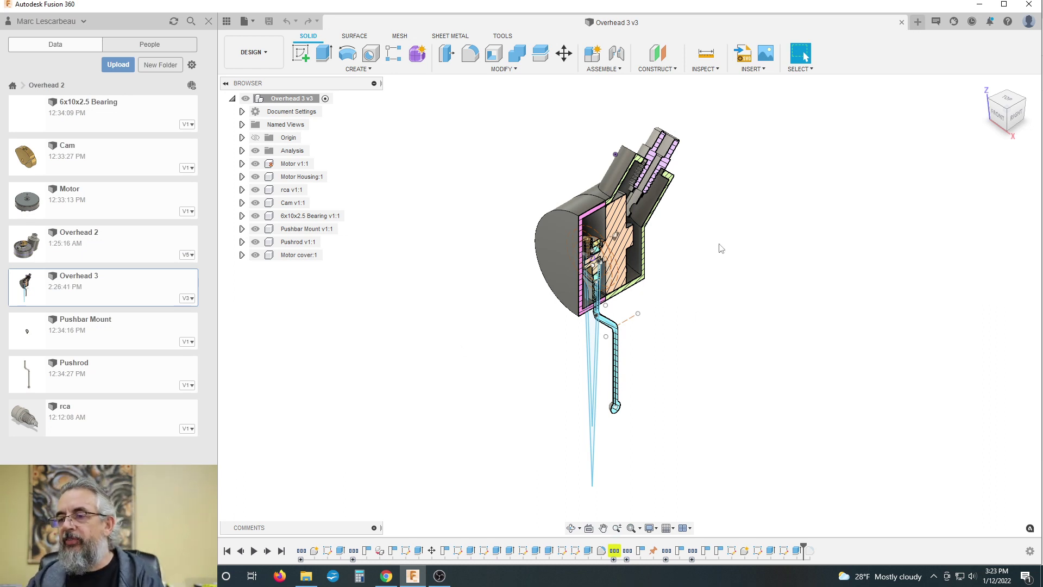
pyautogui.keyDown('shift'); pyautogui.moveTo(706, 265); pyautogui.dragTo(549, 334, button='middle'); pyautogui.keyUp('shift')
pyautogui.press('Escape')
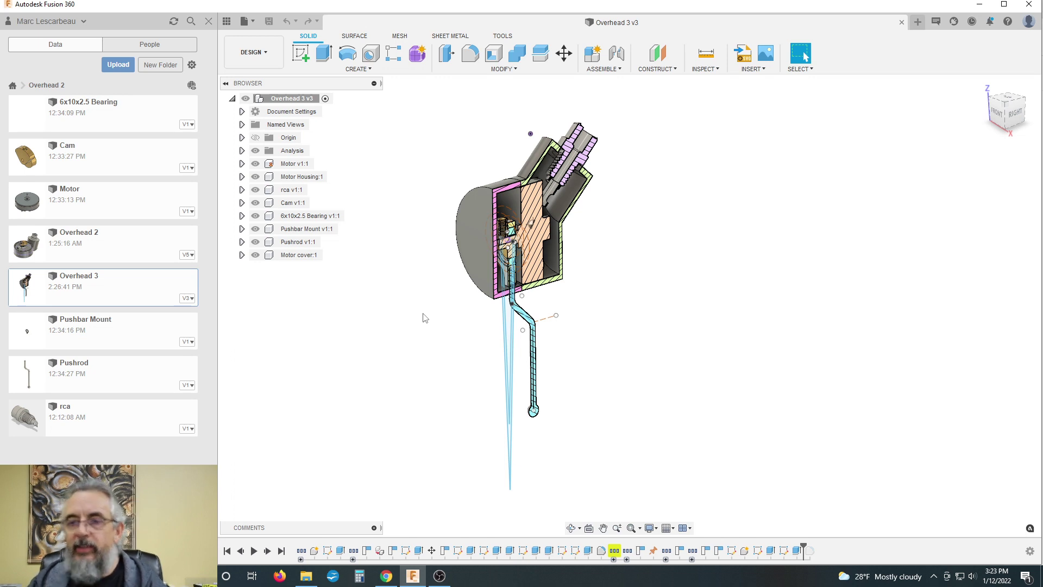
# Delete the Pushrod v1:1 component and confirm the deletion warning
pyautogui.click(288, 245)
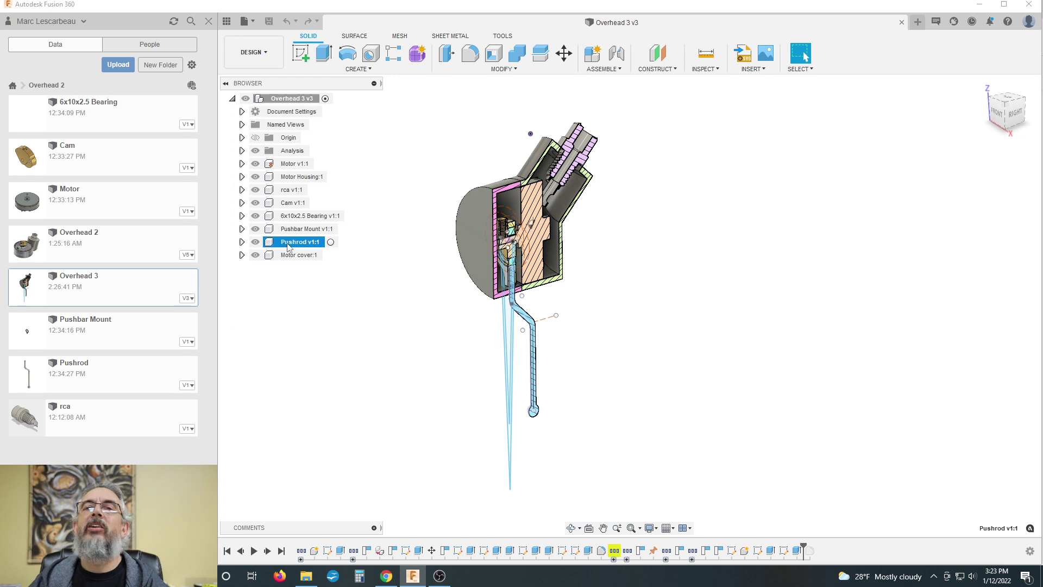
pyautogui.press('Delete')
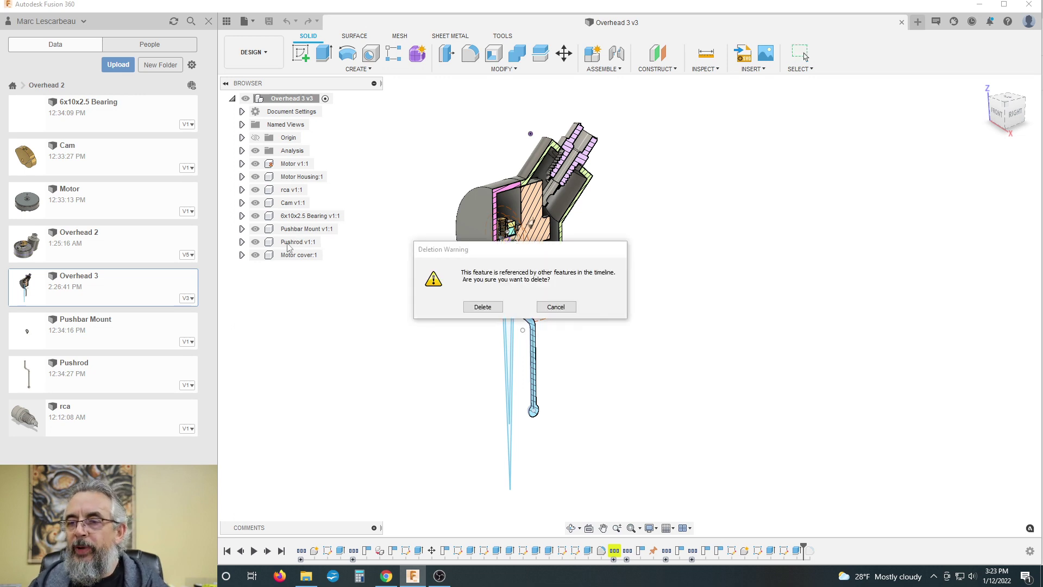
pyautogui.click(481, 307)
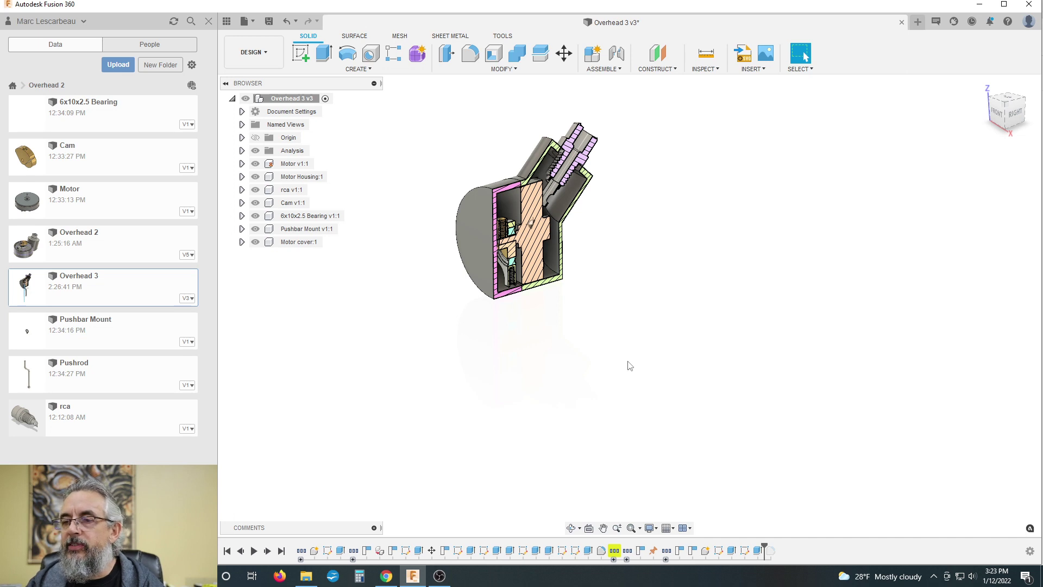
# Orbit the housing, expand the Analysis folder, and select CenterOfMass1
pyautogui.moveTo(650, 350)
pyautogui.keyDown('shift'); pyautogui.mouseDown(button='middle')
pyautogui.moveTo(640, 324)
pyautogui.moveTo(651, 322)
pyautogui.moveTo(631, 351)
pyautogui.mouseUp(button='middle'); pyautogui.keyUp('shift')
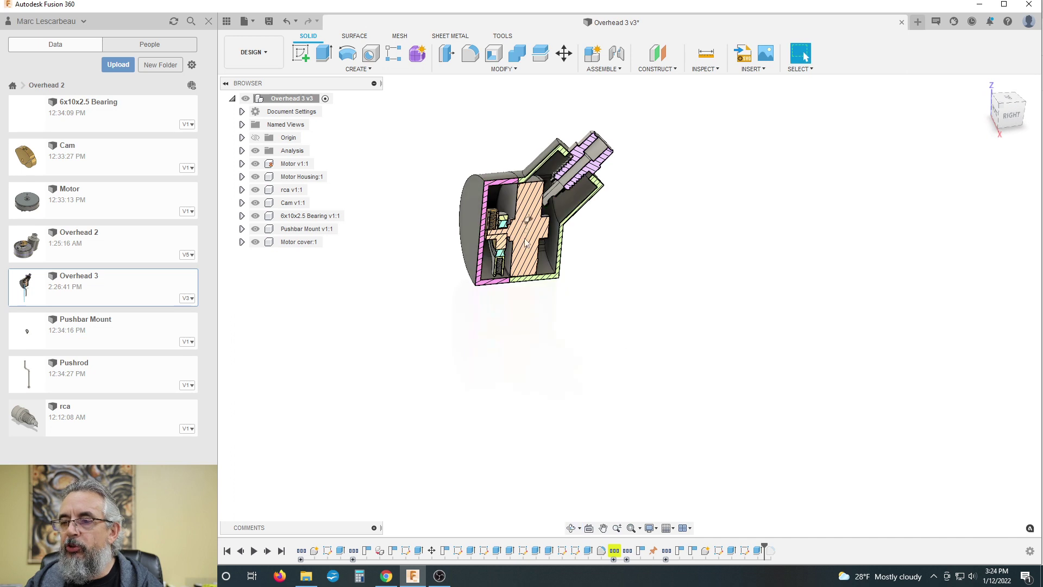
pyautogui.moveTo(571, 336)
pyautogui.keyDown('shift'); pyautogui.mouseDown(button='middle')
pyautogui.moveTo(564, 321)
pyautogui.moveTo(577, 325)
pyautogui.mouseUp(button='middle'); pyautogui.keyUp('shift')
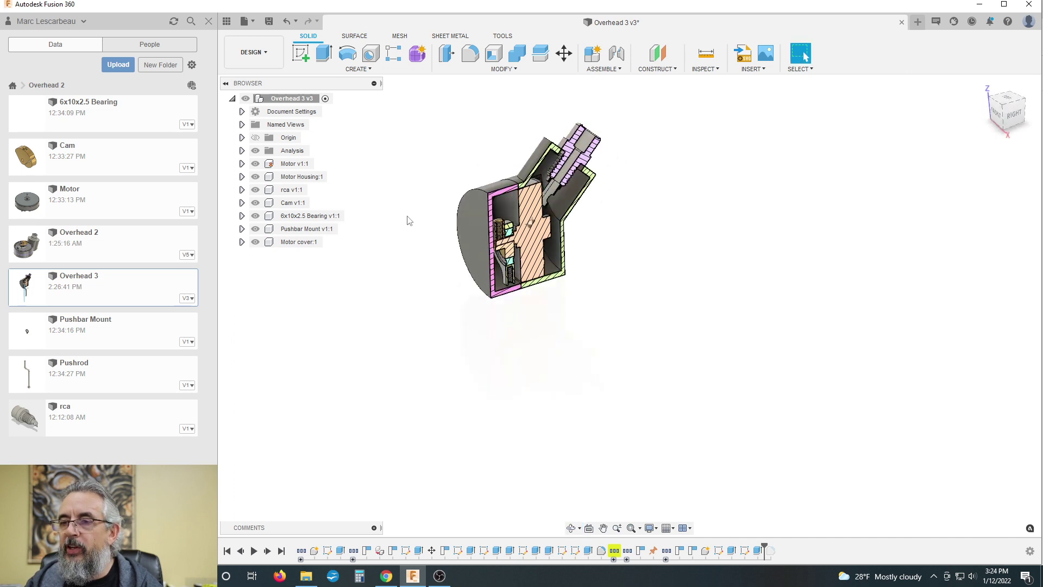
pyautogui.click(242, 151)
pyautogui.click(307, 190)
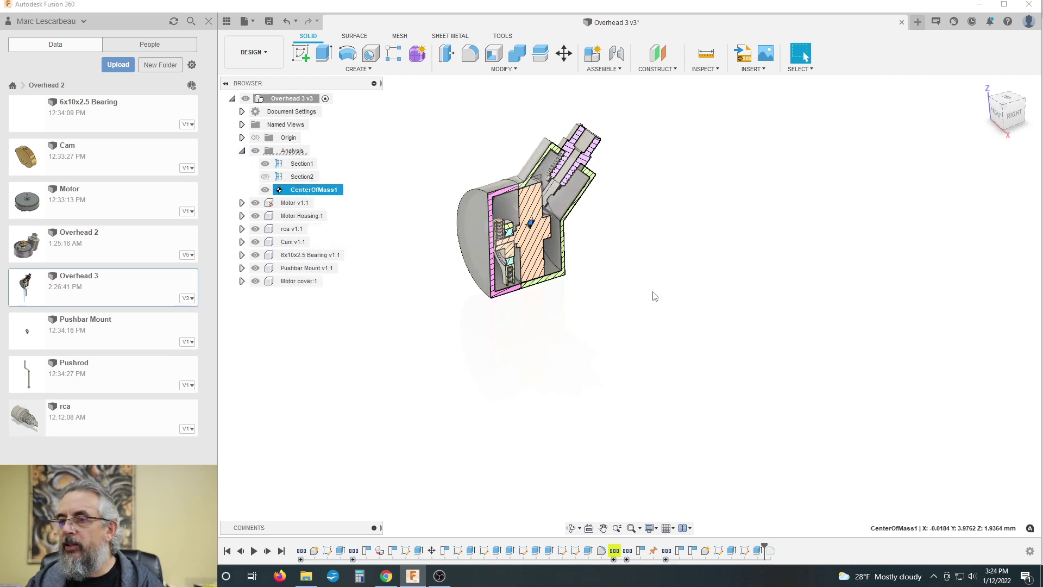
# Show the origin planes and axes and toggle the Analysis items off and back on
pyautogui.click(256, 138)
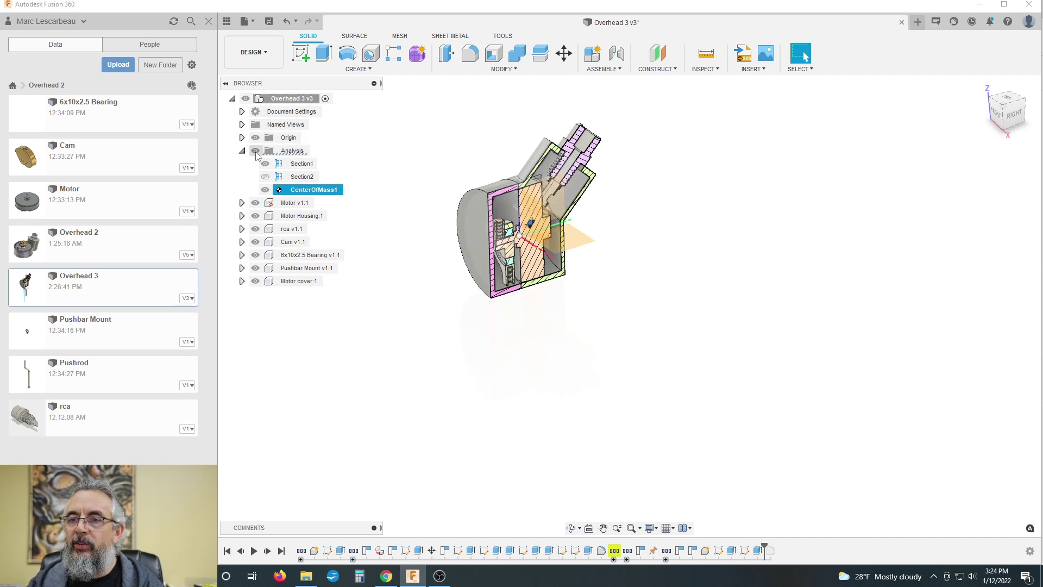
pyautogui.click(256, 151)
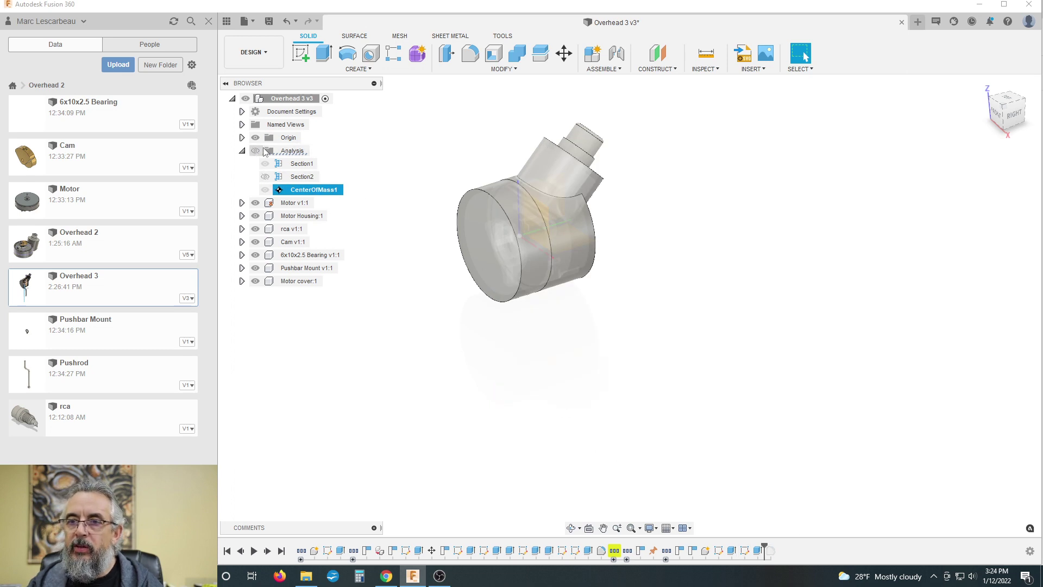
pyautogui.click(255, 150)
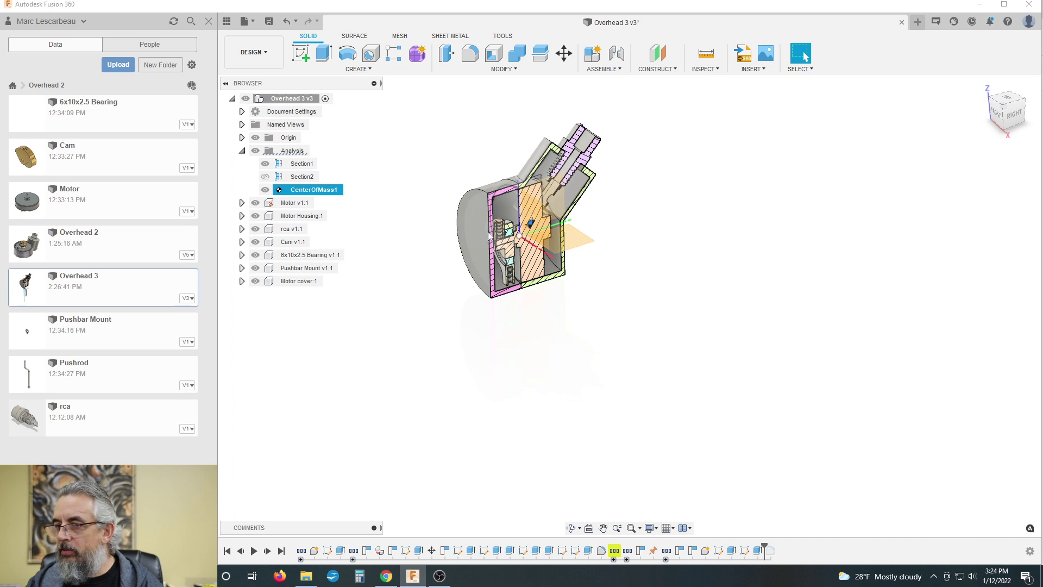
pyautogui.click(311, 190)
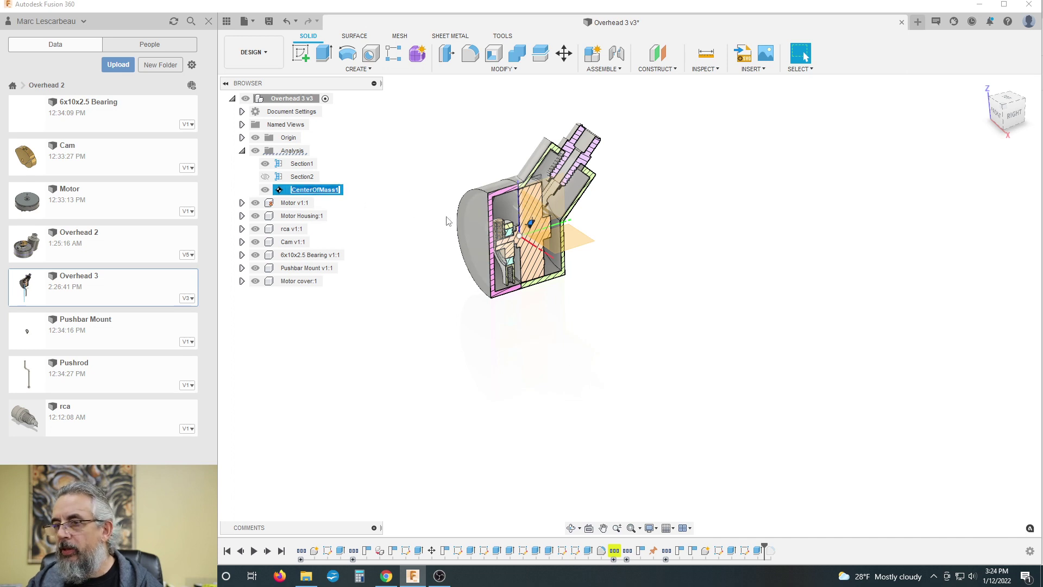
pyautogui.press('Return')
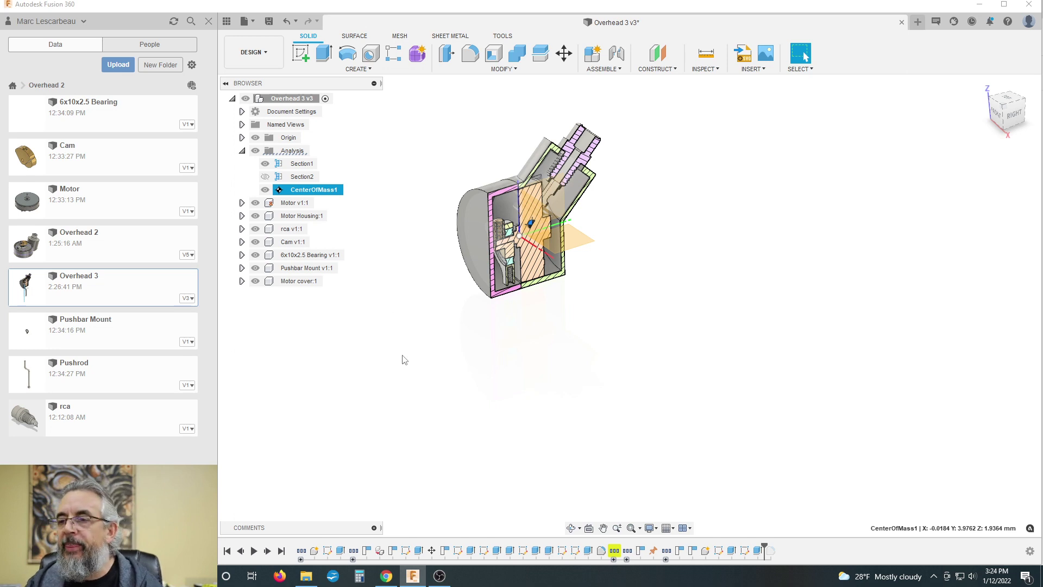
# Hide the Origin and Analysis items, deselect CenterOfMass1, and orbit to the housing's bottom
pyautogui.scroll(2, 451, 289)
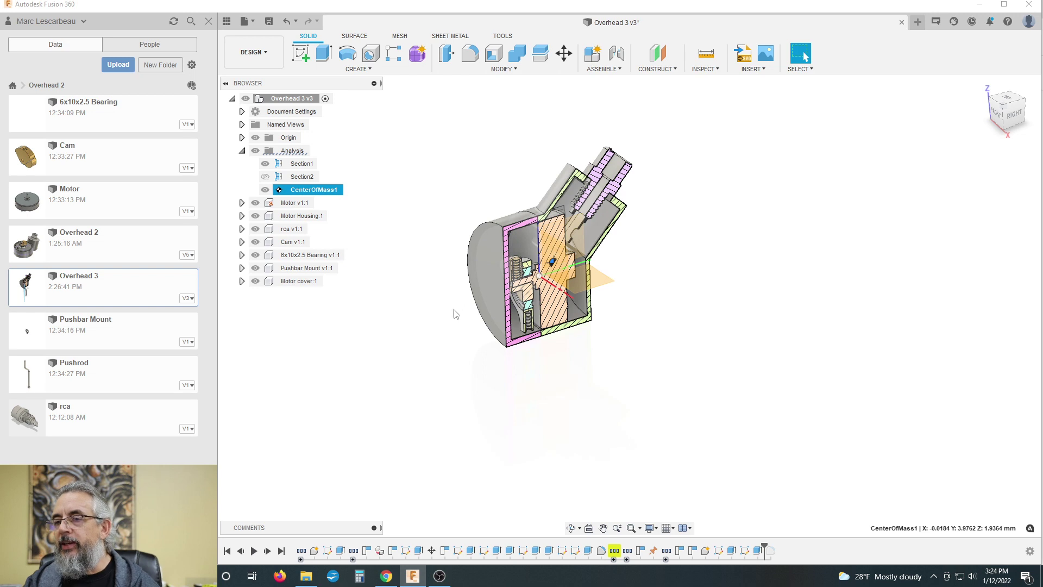
pyautogui.scroll(-1, 463, 342)
pyautogui.keyDown('shift'); pyautogui.moveTo(480, 369); pyautogui.dragTo(462, 354, button='middle'); pyautogui.keyUp('shift')
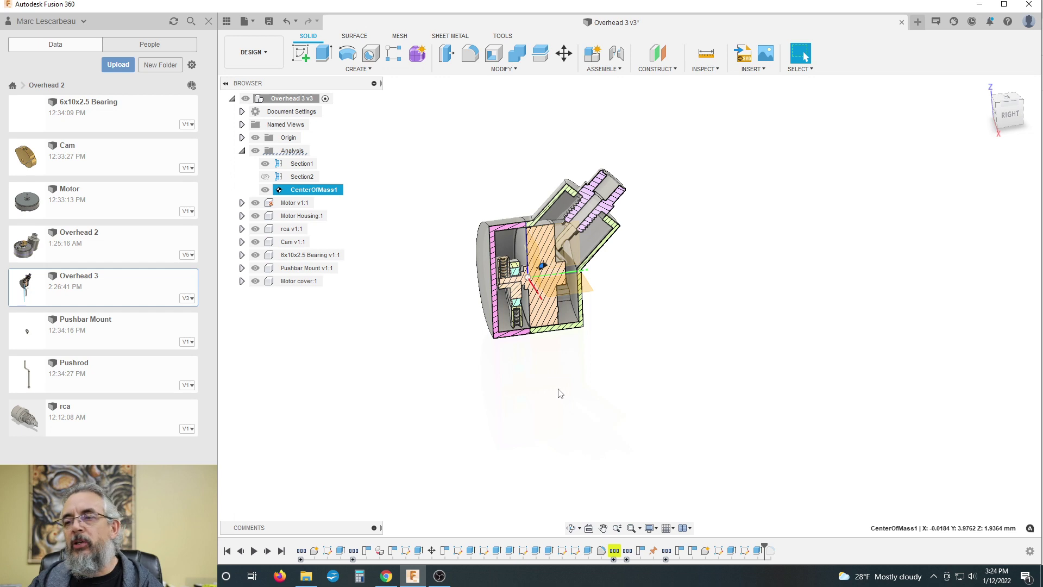
pyautogui.moveTo(560, 393)
pyautogui.keyDown('shift'); pyautogui.mouseDown(button='middle')
pyautogui.moveTo(552, 363)
pyautogui.moveTo(554, 377)
pyautogui.mouseUp(button='middle'); pyautogui.keyUp('shift')
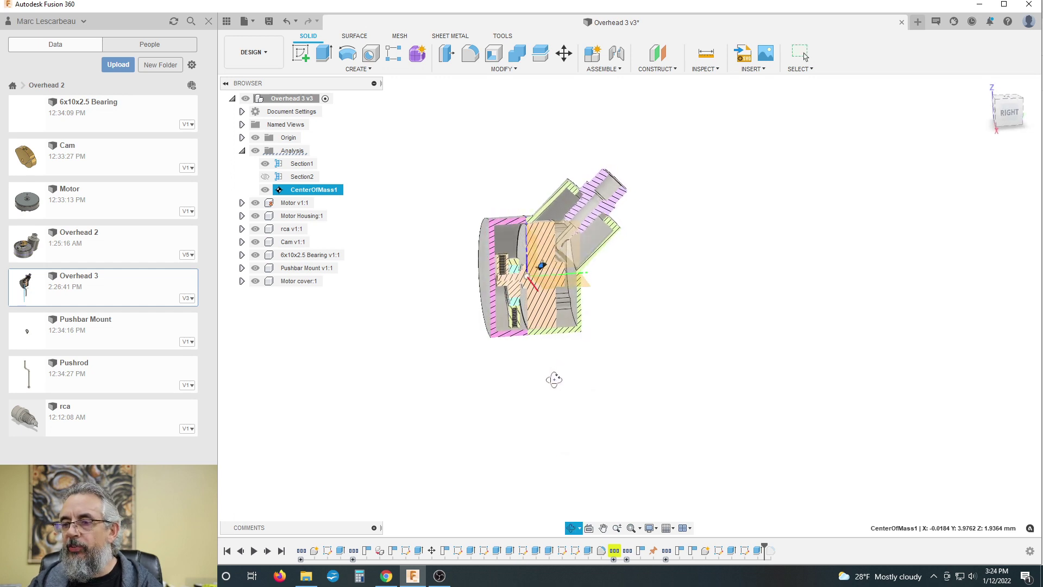
pyautogui.click(255, 137)
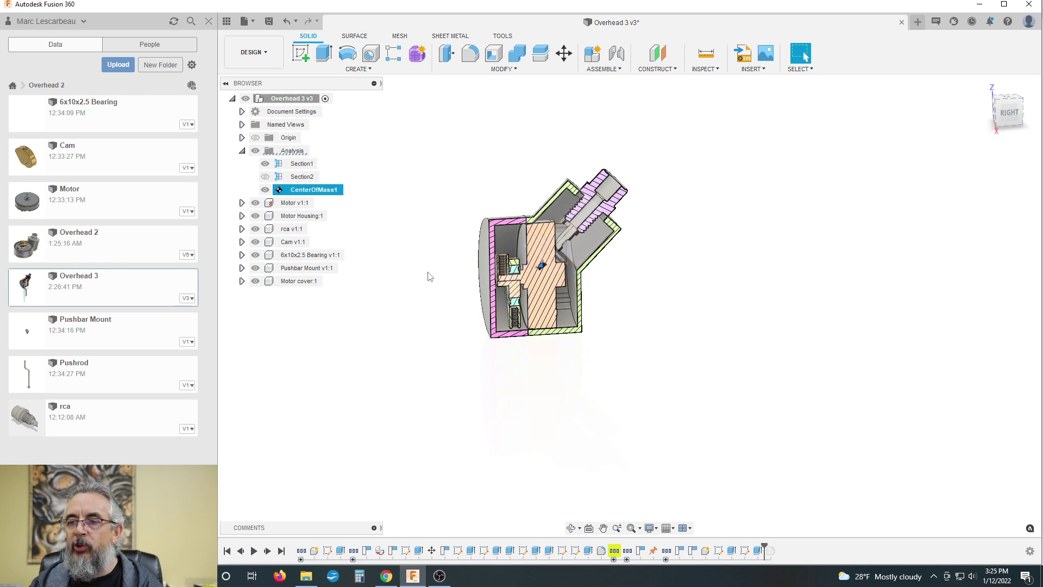
pyautogui.click(429, 277)
pyautogui.click(256, 151)
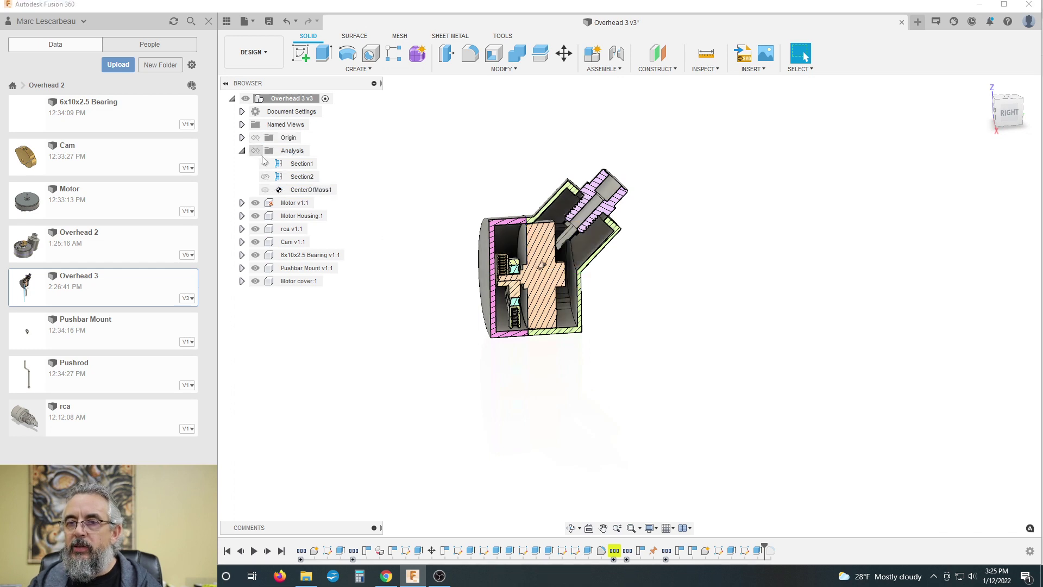
pyautogui.keyDown('shift'); pyautogui.moveTo(498, 396); pyautogui.dragTo(499, 305, button='middle'); pyautogui.keyUp('shift')
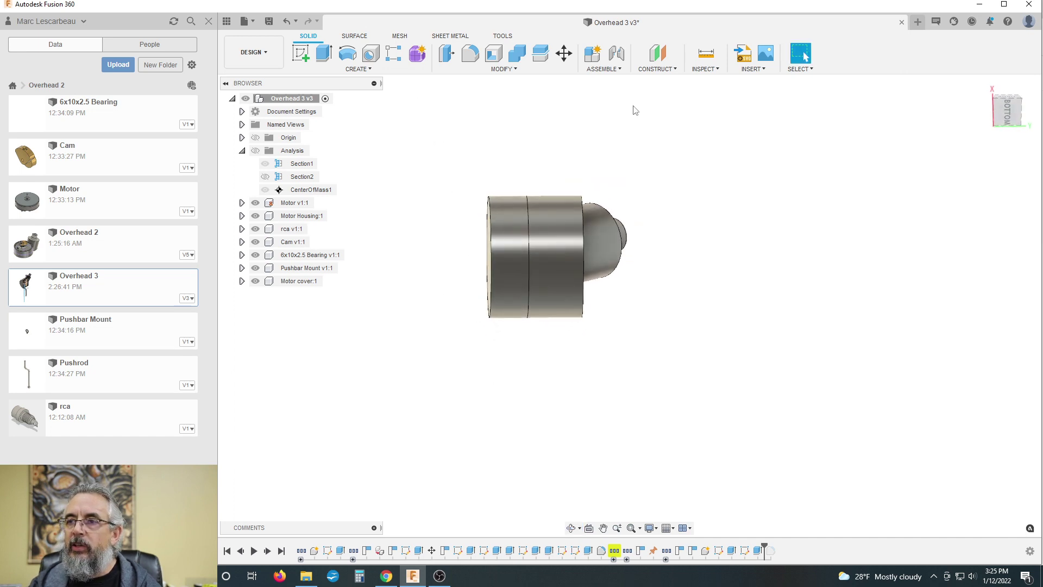
# Add a 0.00 deg tangent plane on the housing's cylindrical face
pyautogui.click(658, 68)
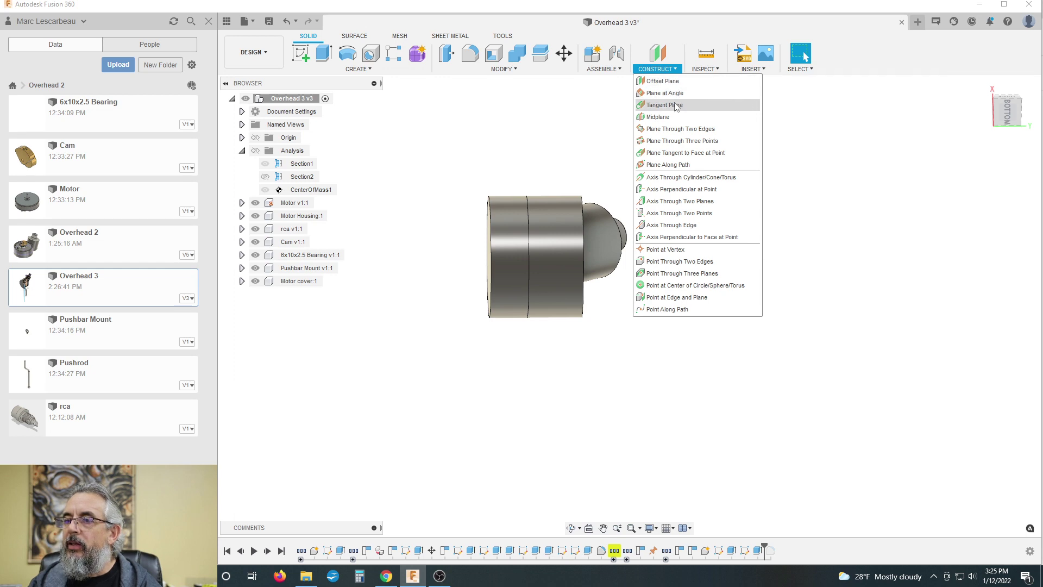
pyautogui.click(665, 105)
pyautogui.click(550, 274)
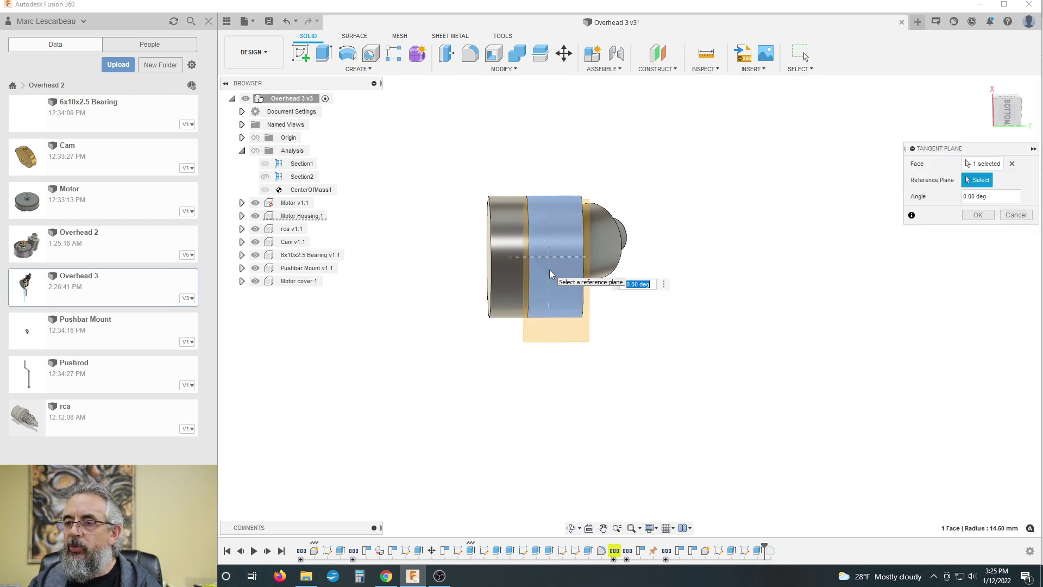
pyautogui.keyDown('shift'); pyautogui.moveTo(668, 182); pyautogui.dragTo(680, 263, button='middle'); pyautogui.keyUp('shift')
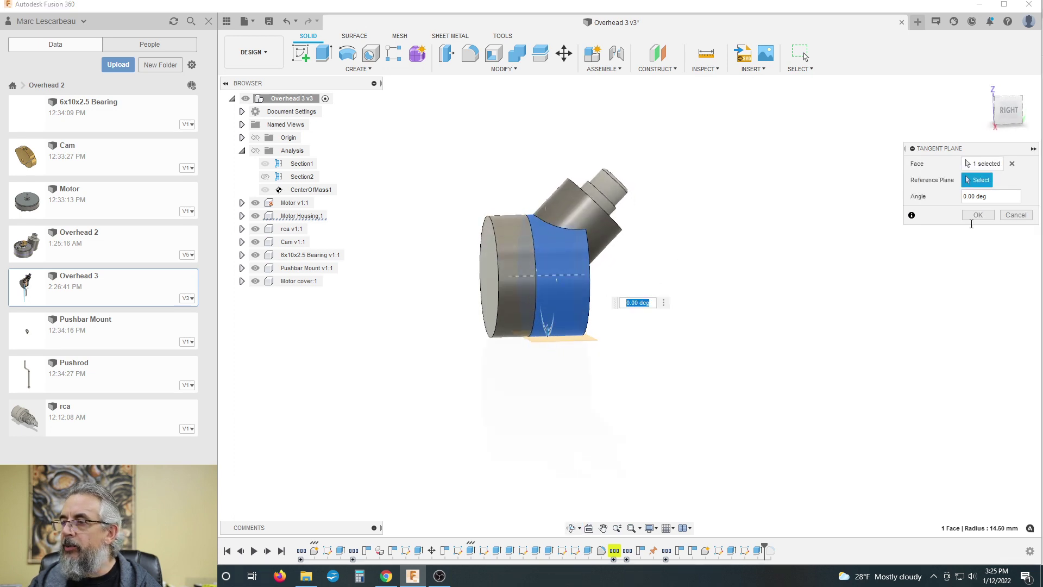
pyautogui.click(978, 215)
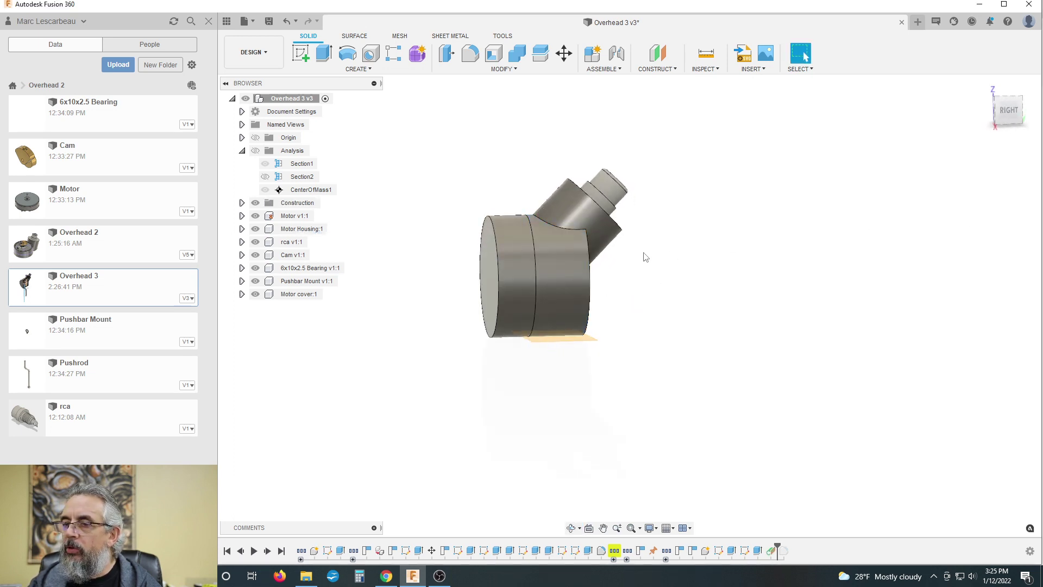
pyautogui.moveTo(620, 280)
pyautogui.keyDown('shift'); pyautogui.mouseDown(button='middle')
pyautogui.moveTo(633, 267)
pyautogui.moveTo(624, 251)
pyautogui.mouseUp(button='middle'); pyautogui.keyUp('shift')
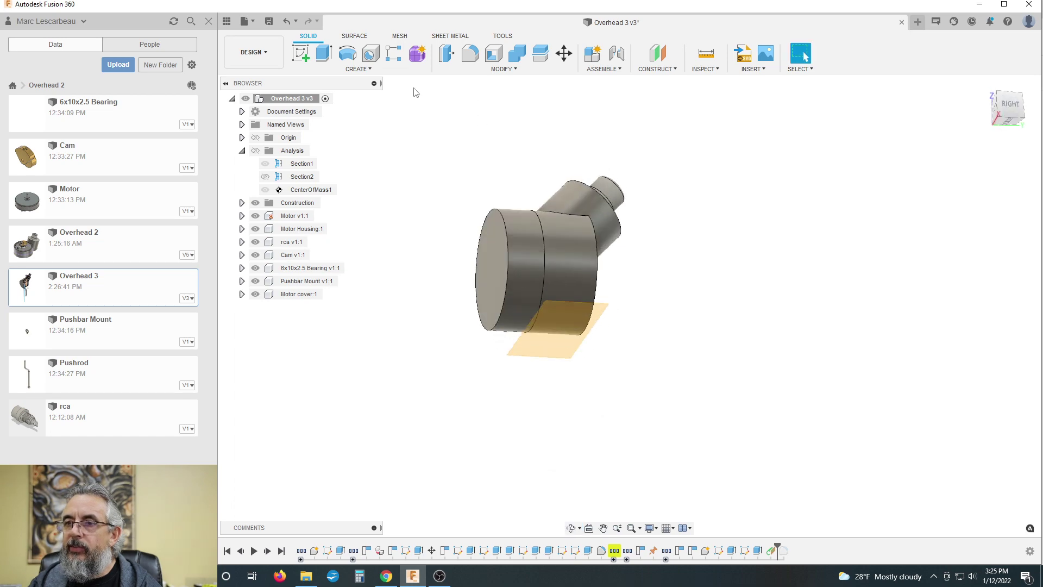
pyautogui.click(300, 54)
# Place the sketch on the bottom plane and draw a 3.5 mm circle at the origin
pyautogui.click(593, 321)
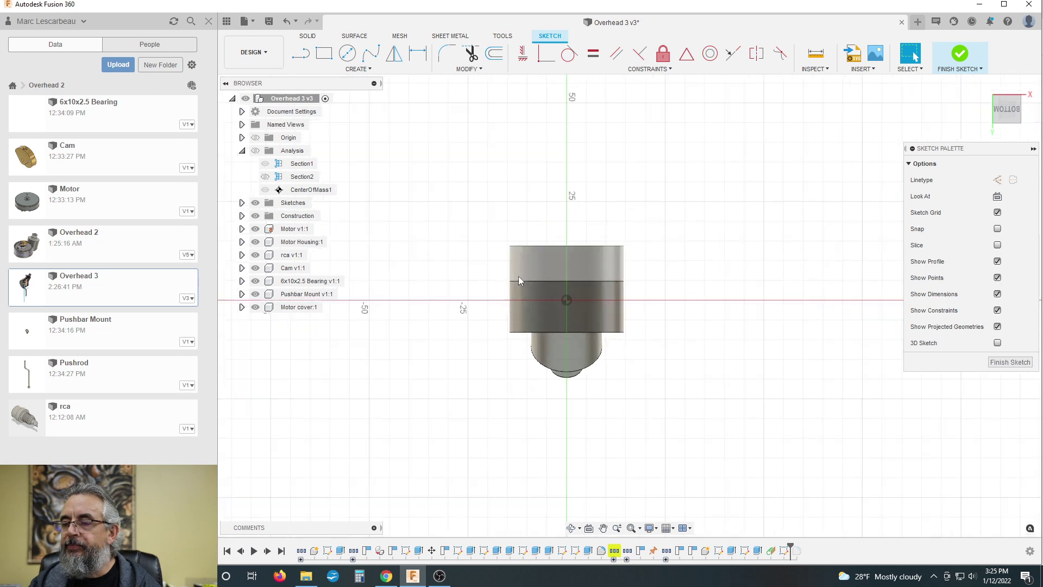
pyautogui.scroll(5, 565, 326)
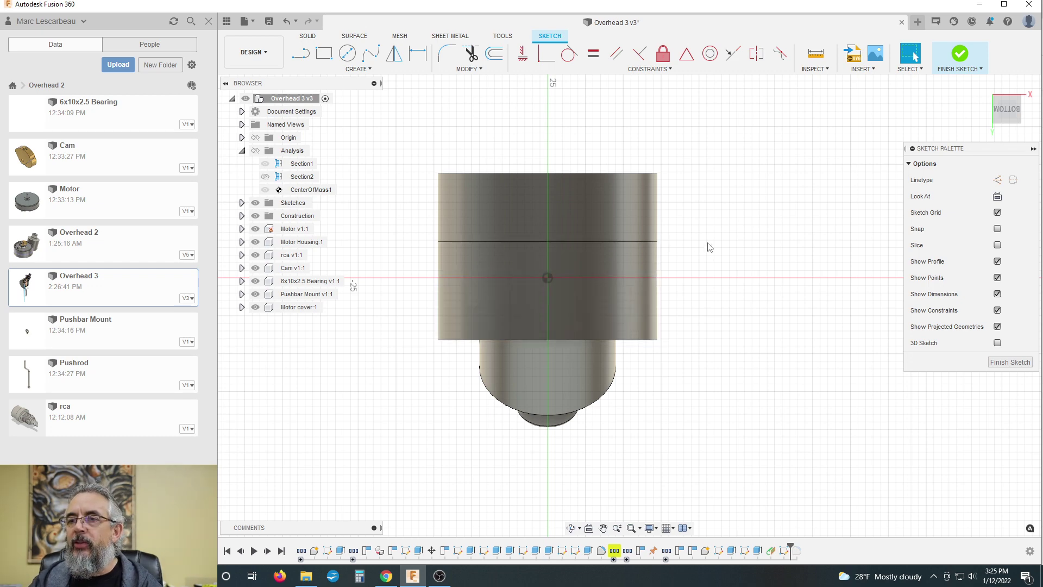
pyautogui.click(349, 54)
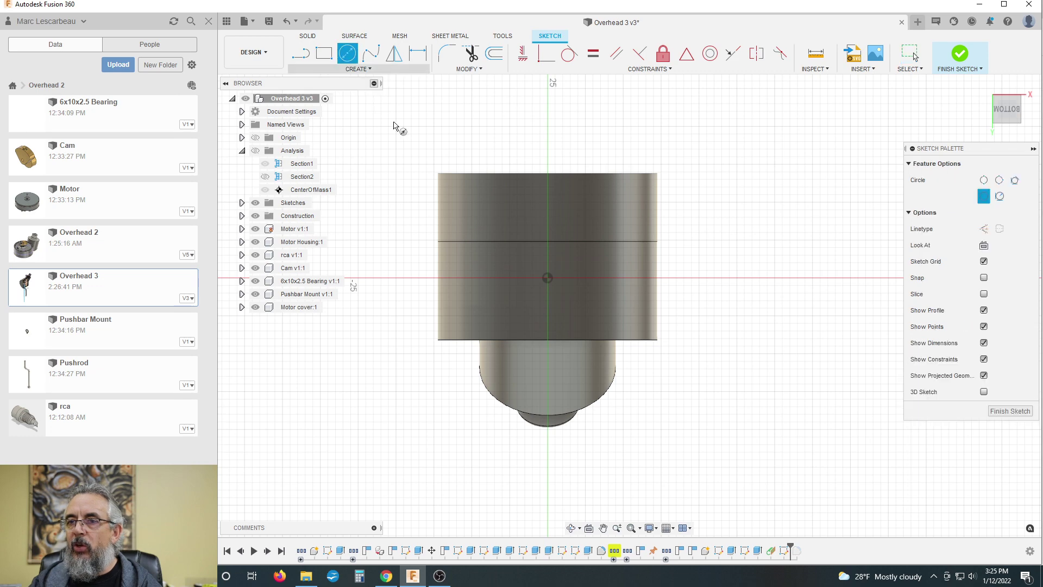
pyautogui.click(548, 278)
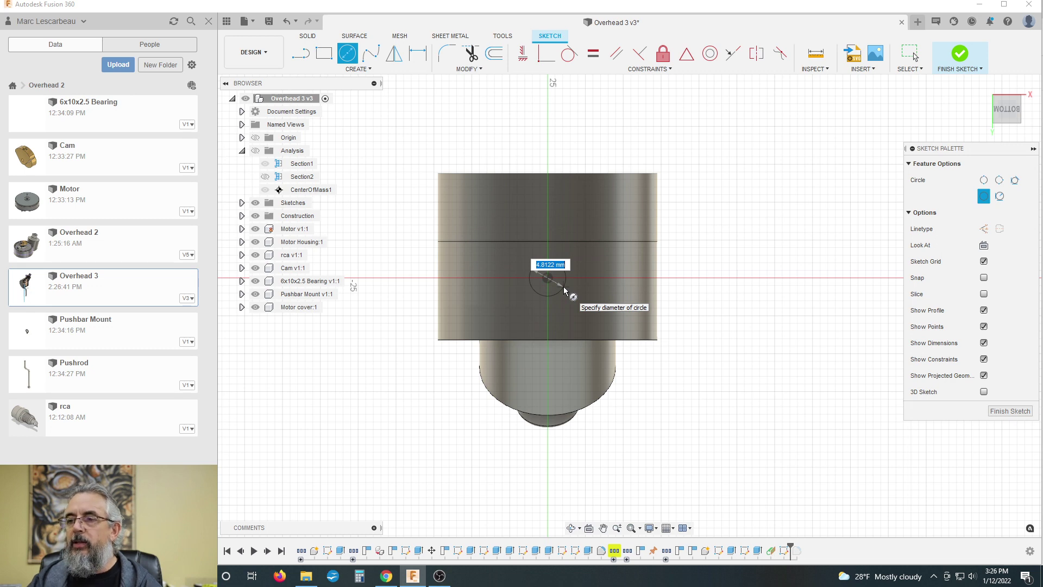
pyautogui.press('Tab')
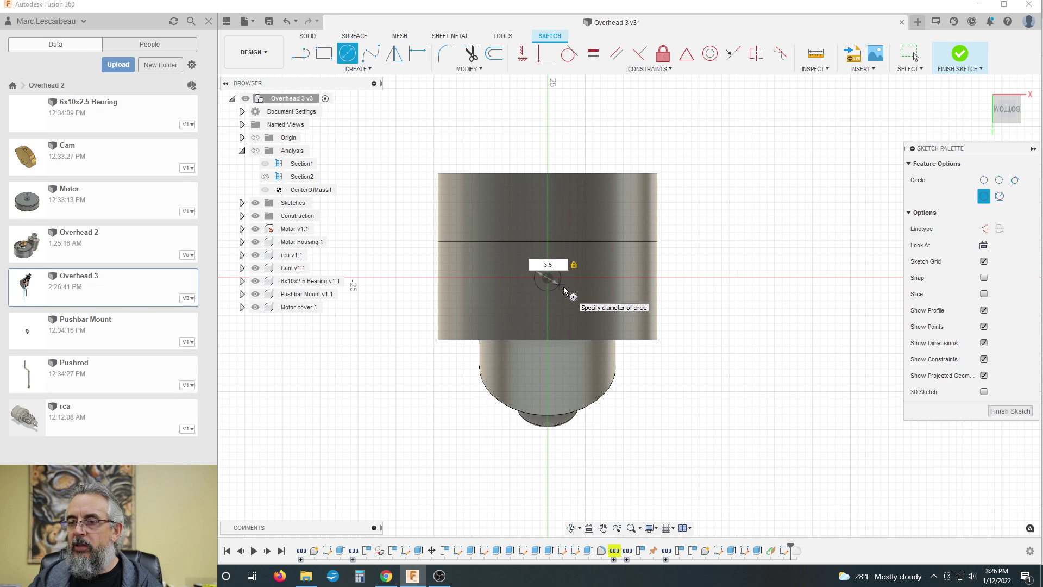
pyautogui.press('Return')
pyautogui.press('Escape')
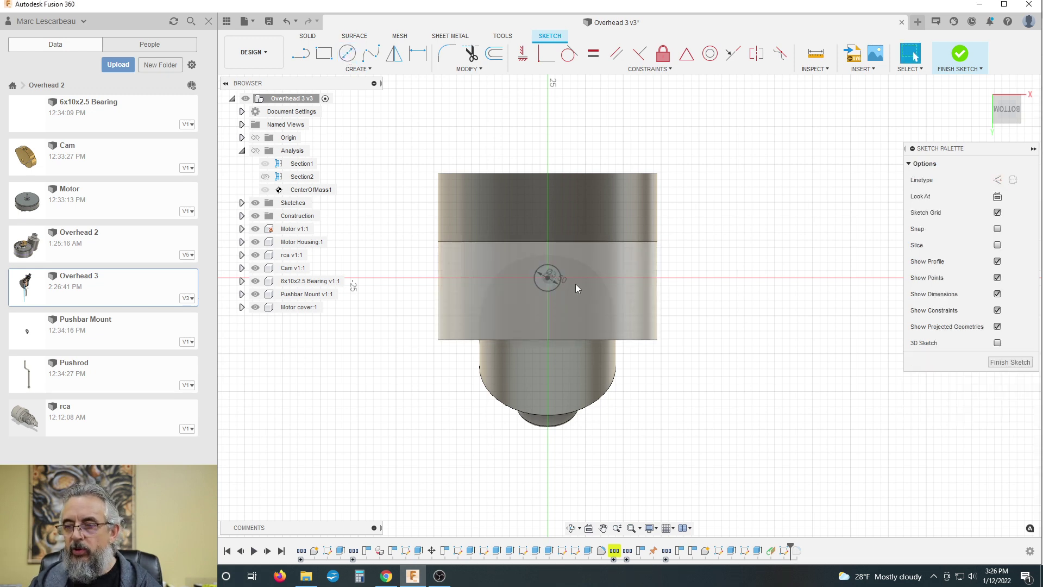
# Draw a concentric 10 mm circle on the same origin point
pyautogui.press('c')
pyautogui.click(547, 278)
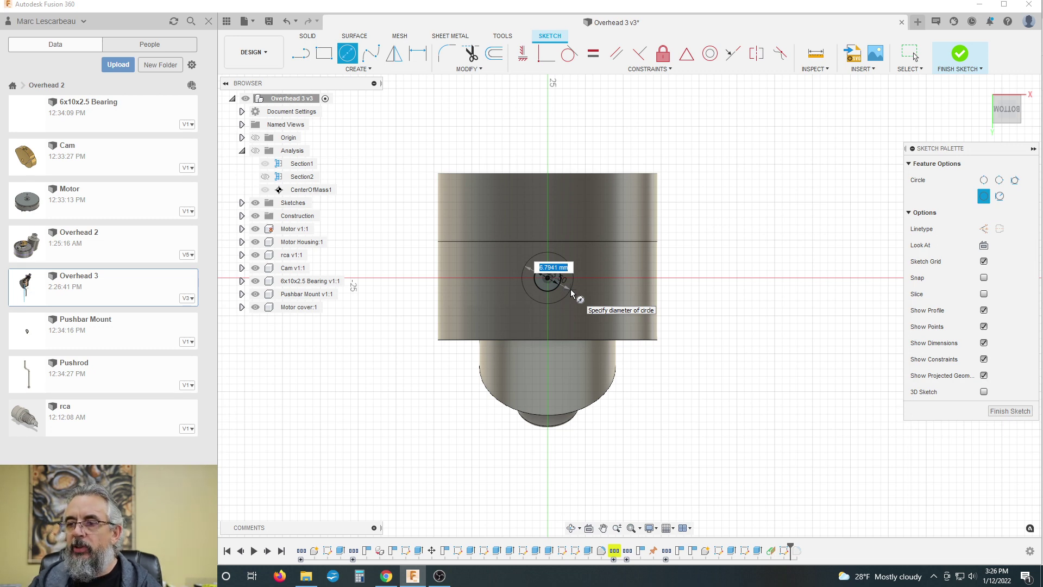
pyautogui.write('10')
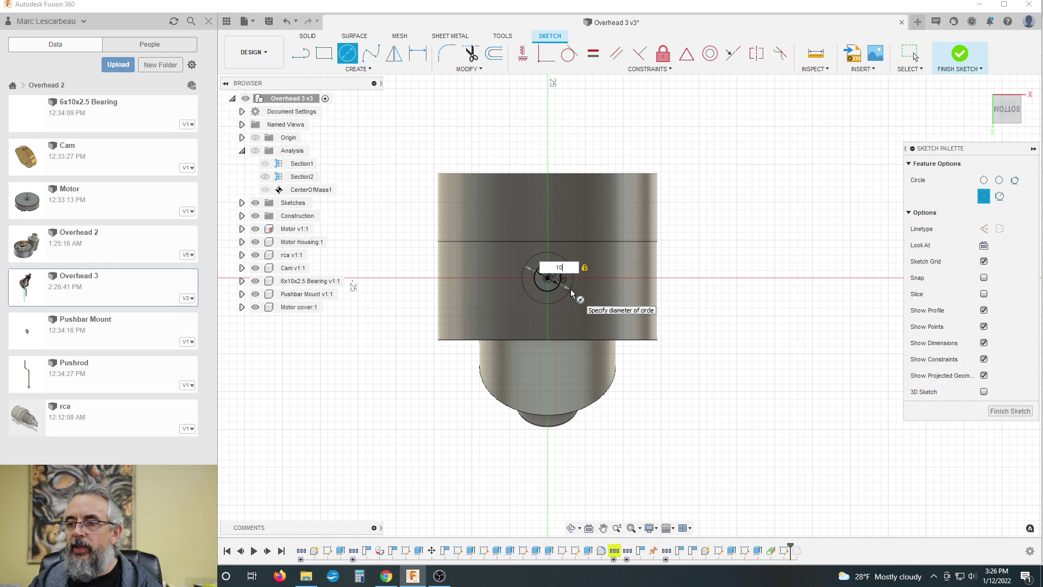
pyautogui.press('Return')
pyautogui.press('Escape')
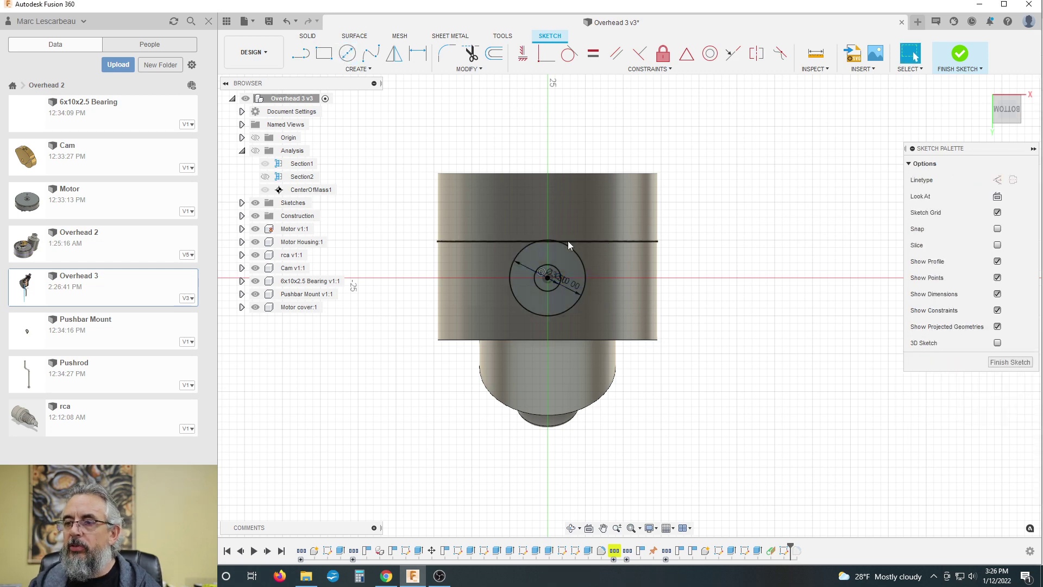
# Select the circles, abandon dimensioning, and undo to remove both circles
pyautogui.click(550, 246)
pyautogui.scroll(1, 549, 245)
pyautogui.scroll(2, 549, 242)
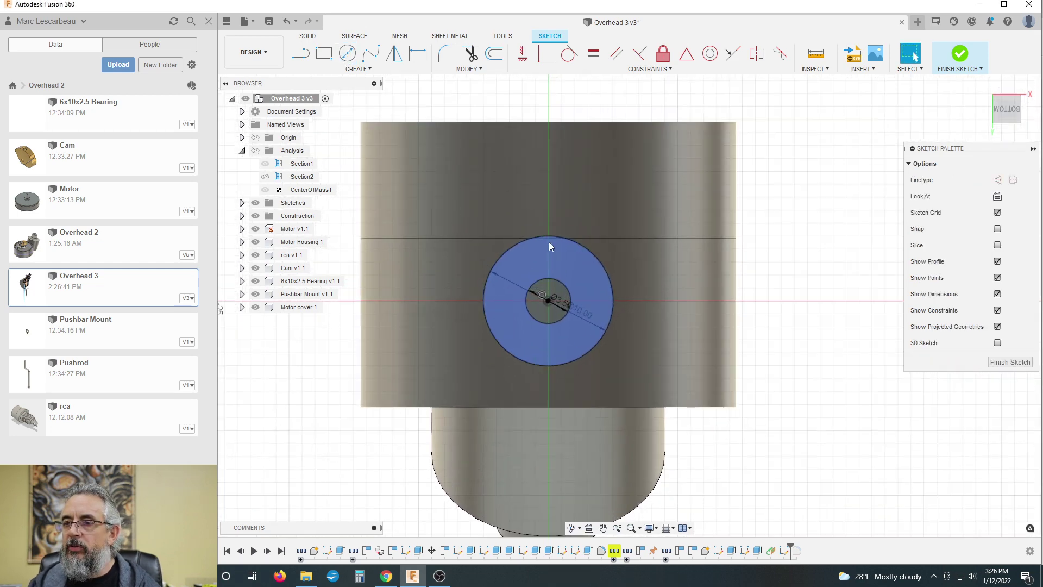
pyautogui.click(547, 239)
pyautogui.scroll(2, 547, 238)
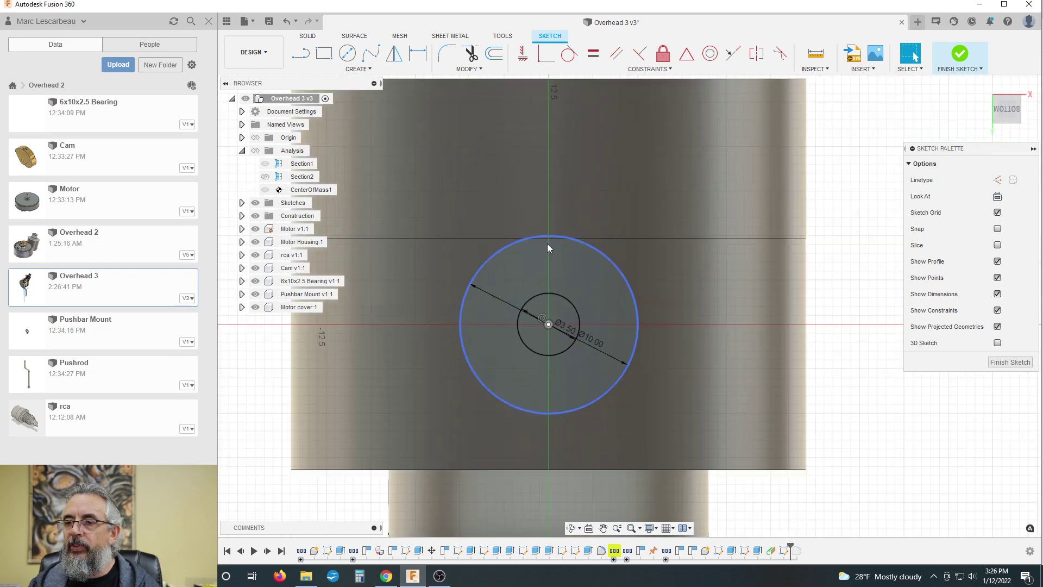
pyautogui.click(510, 193)
pyautogui.scroll(-3, 510, 192)
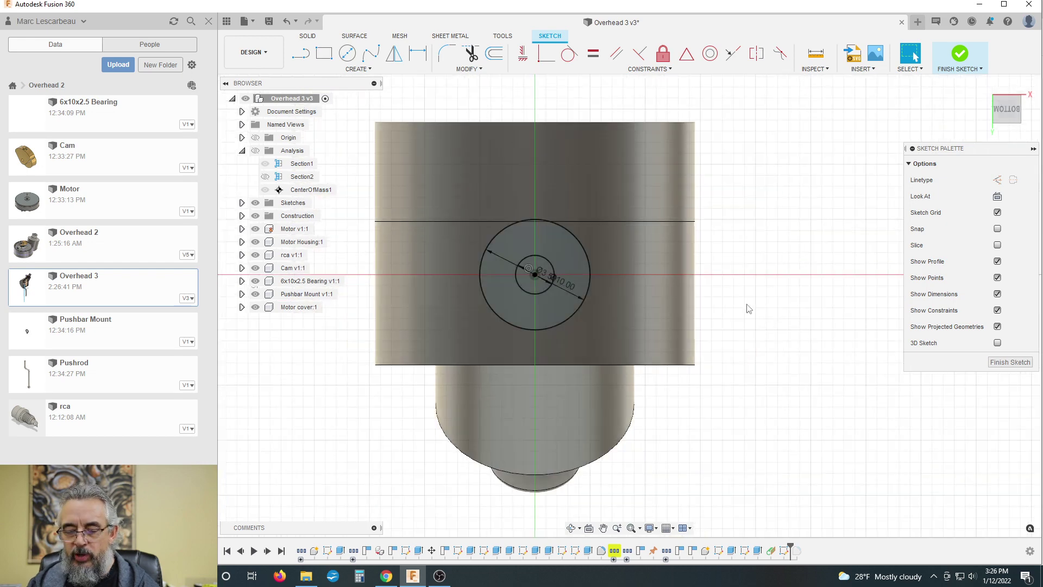
pyautogui.press('d')
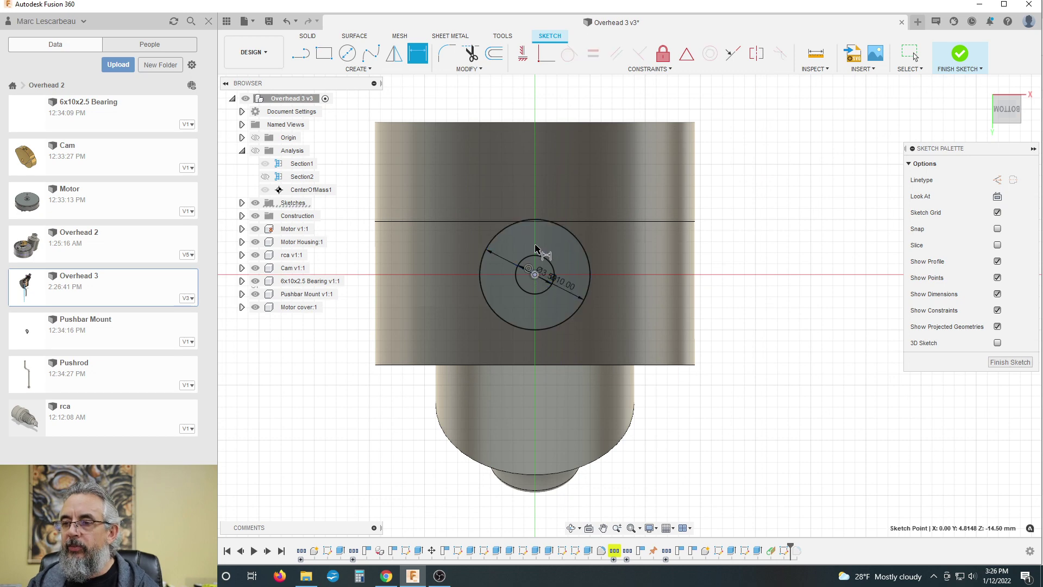
pyautogui.scroll(3, 538, 244)
pyautogui.scroll(-3, 548, 331)
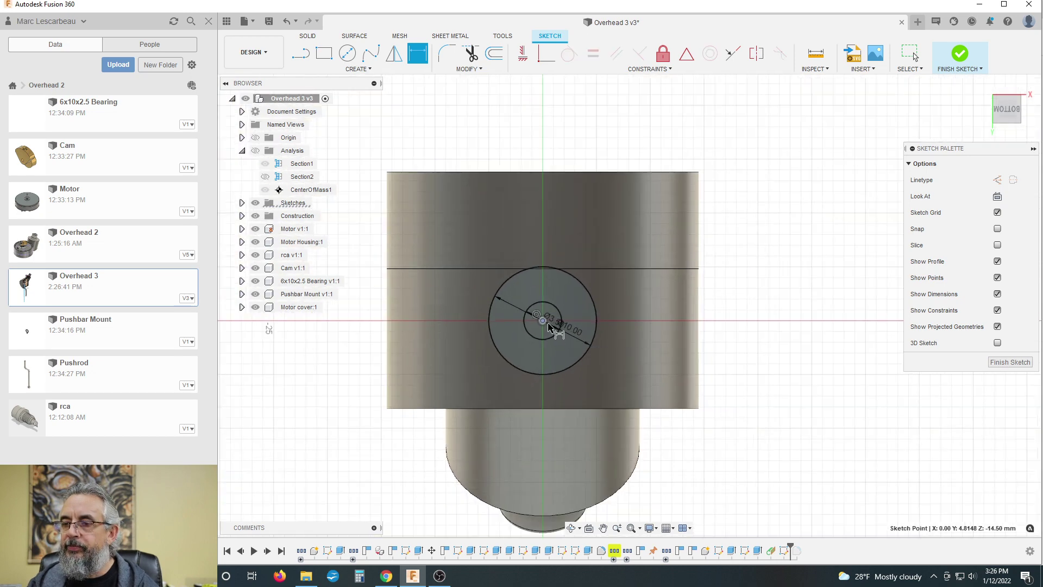
pyautogui.press('Escape')
pyautogui.hotkey('ctrl', 'z')
pyautogui.hotkey('ctrl', 'z')
pyautogui.hotkey('ctrl', 'z')
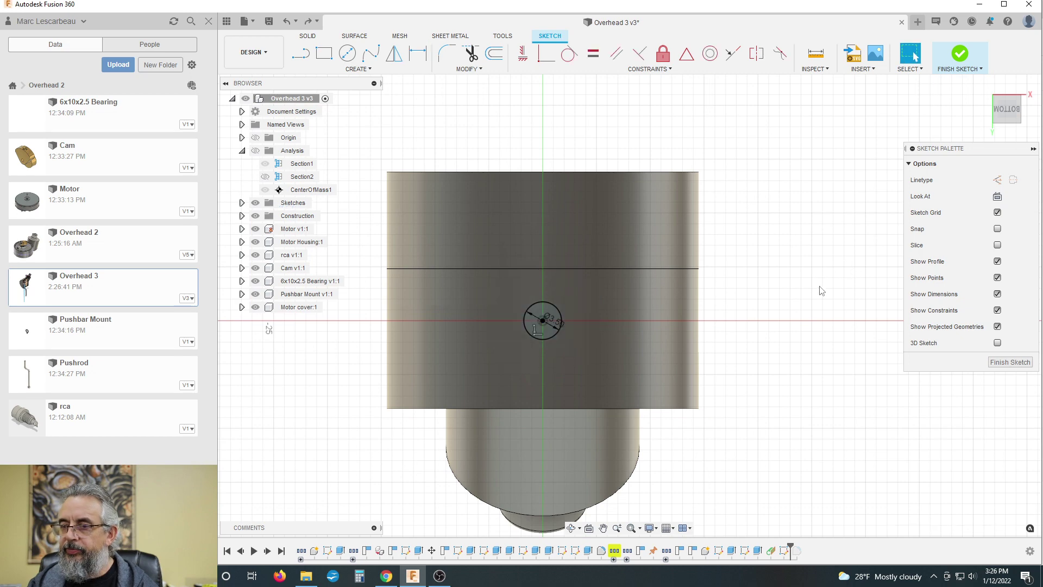
pyautogui.scroll(-2, 641, 260)
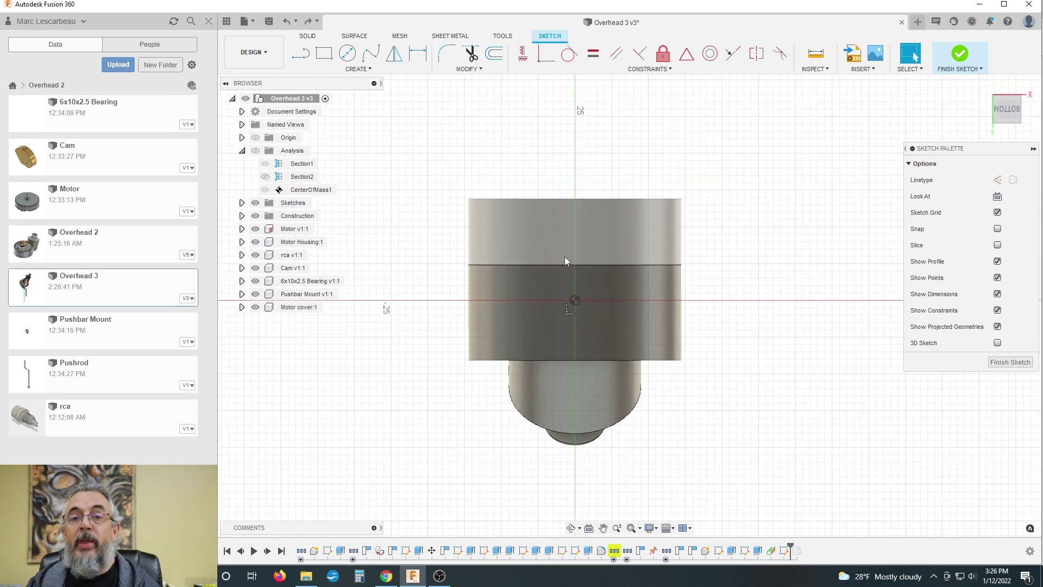
# Toggle the section analysis cut, show the origin planes, and return to the Bottom view
pyautogui.keyDown('shift'); pyautogui.moveTo(509, 266); pyautogui.dragTo(691, 302, button='middle'); pyautogui.keyUp('shift')
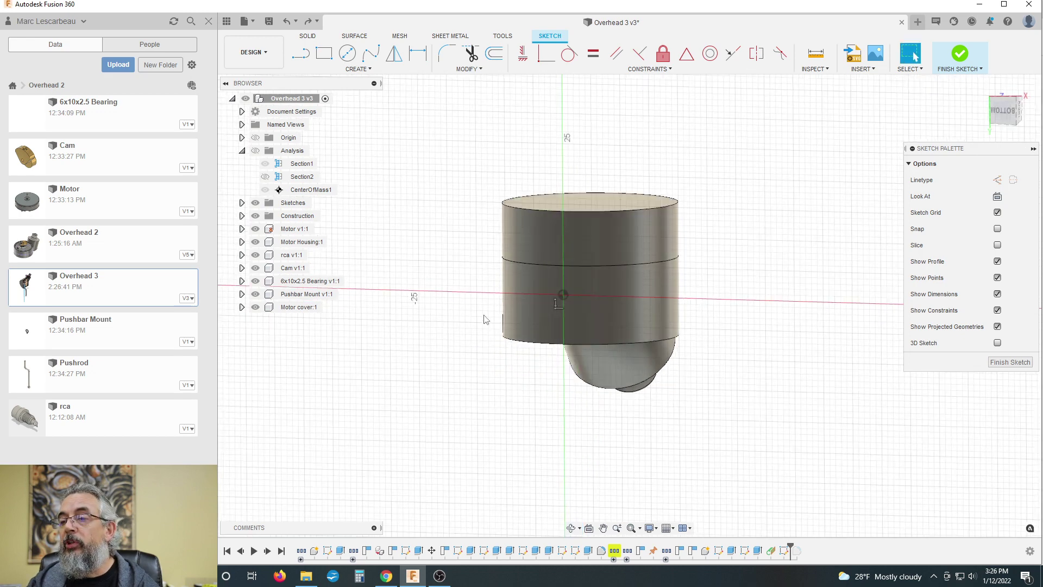
pyautogui.click(255, 151)
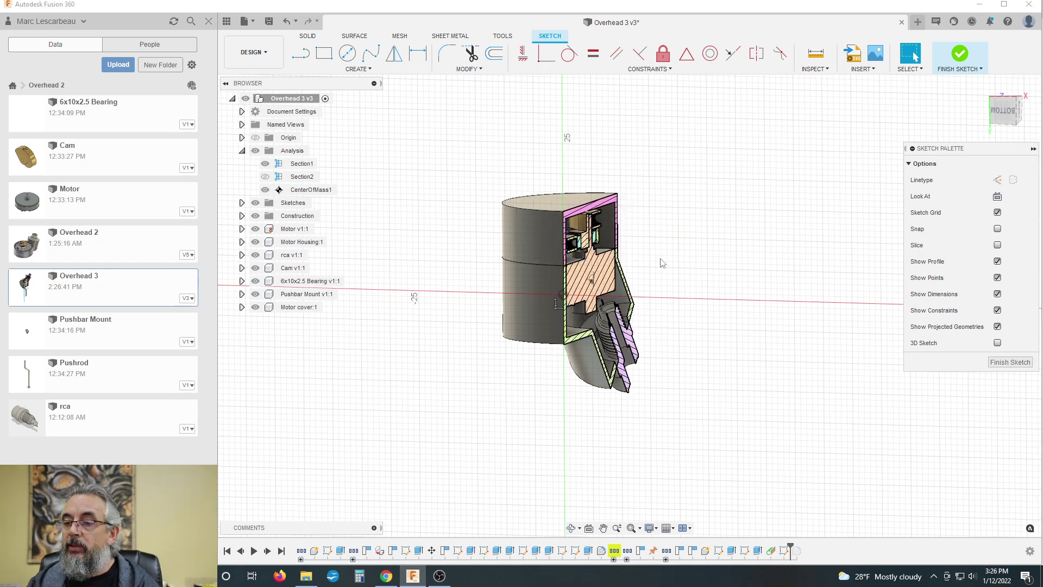
pyautogui.click(265, 164)
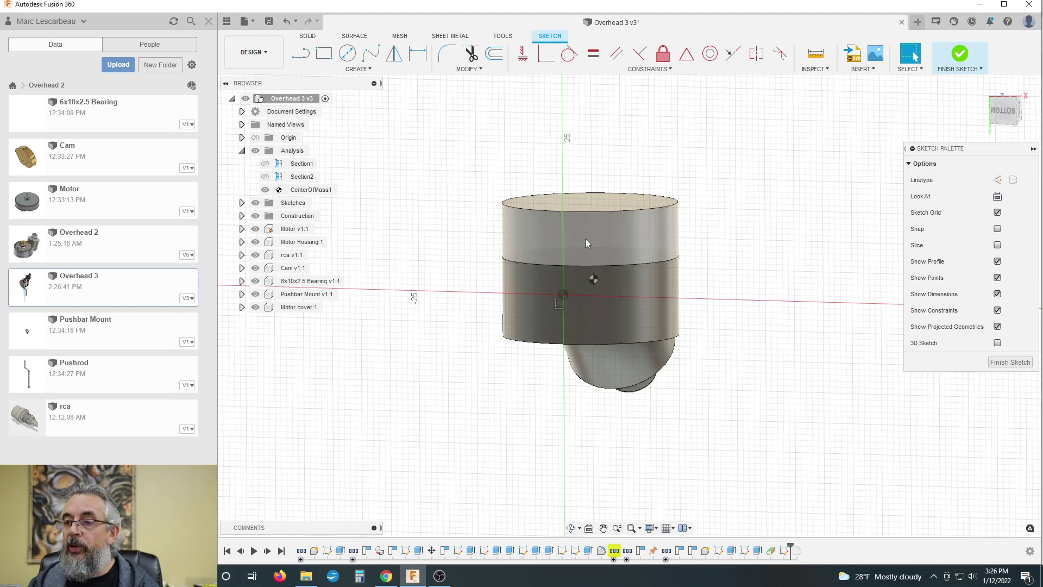
pyautogui.moveTo(696, 269)
pyautogui.keyDown('shift'); pyautogui.mouseDown(button='middle')
pyautogui.moveTo(706, 274)
pyautogui.moveTo(681, 251)
pyautogui.moveTo(706, 271)
pyautogui.moveTo(729, 264)
pyautogui.moveTo(685, 274)
pyautogui.moveTo(618, 265)
pyautogui.moveTo(739, 278)
pyautogui.moveTo(728, 285)
pyautogui.mouseUp(button='middle'); pyautogui.keyUp('shift')
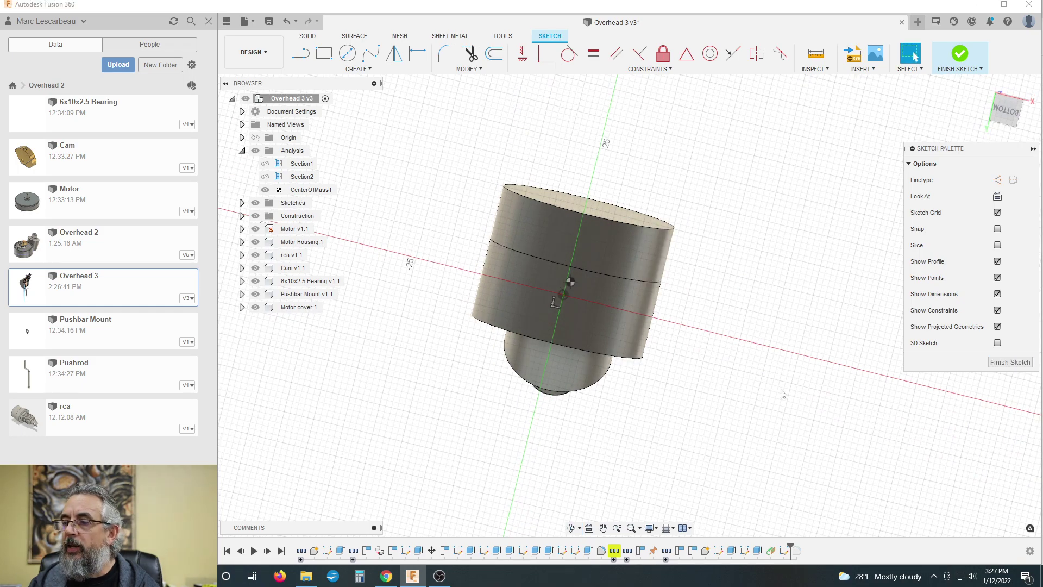
pyautogui.click(256, 138)
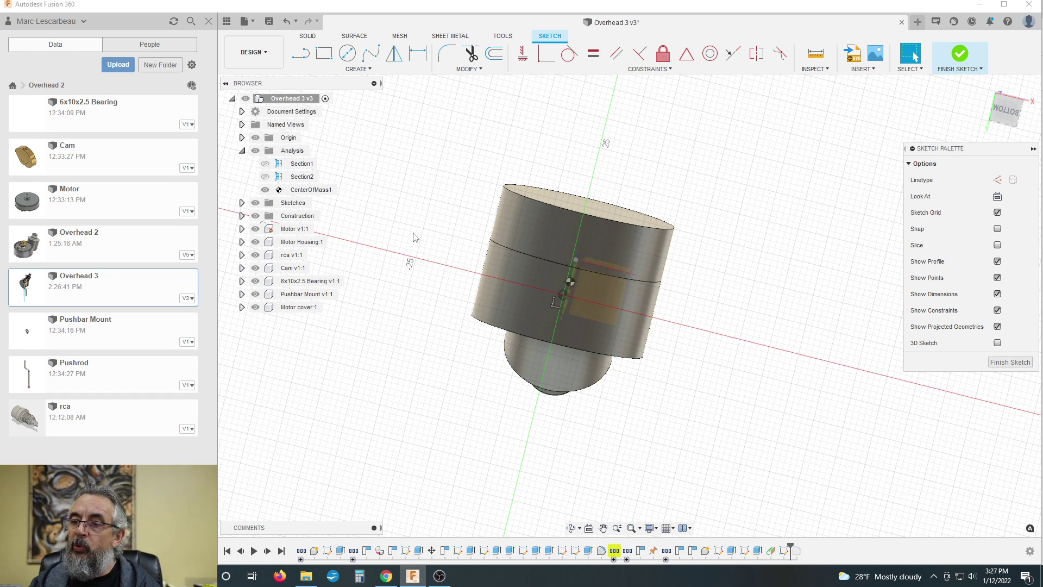
pyautogui.scroll(-2, 501, 266)
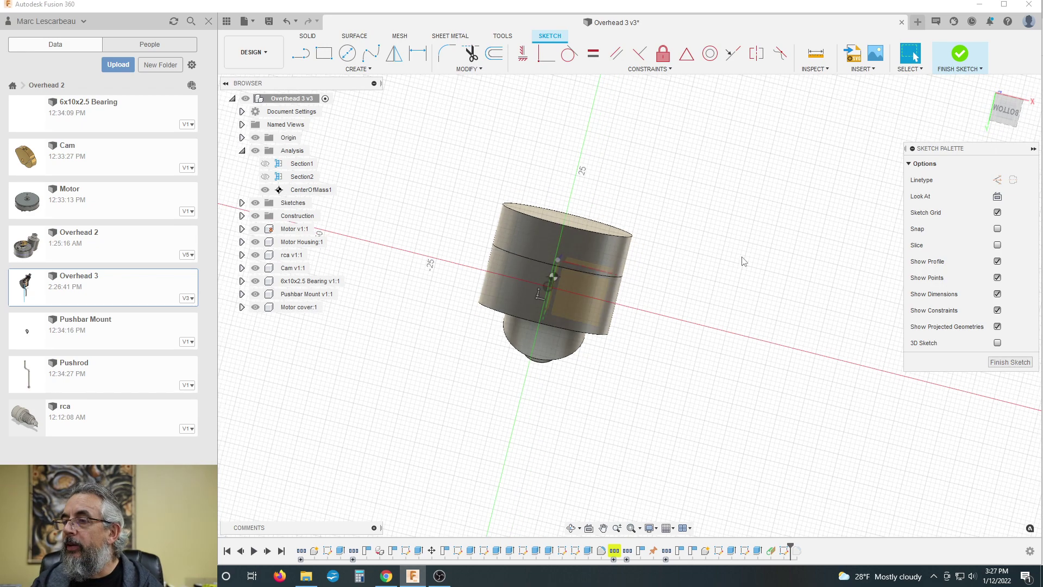
pyautogui.click(1005, 111)
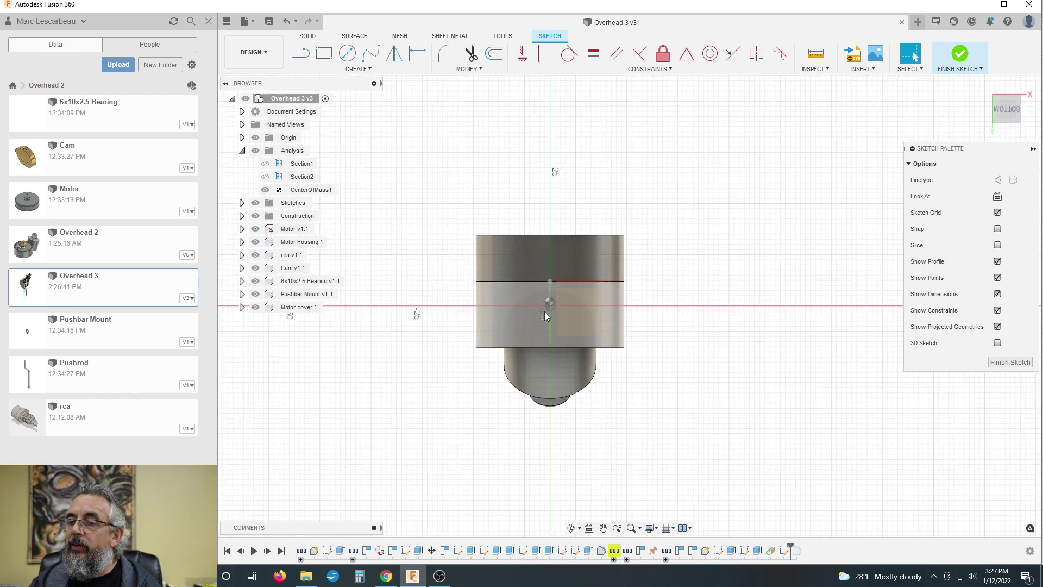
pyautogui.scroll(4, 545, 311)
pyautogui.scroll(-3, 645, 278)
pyautogui.scroll(1, 618, 291)
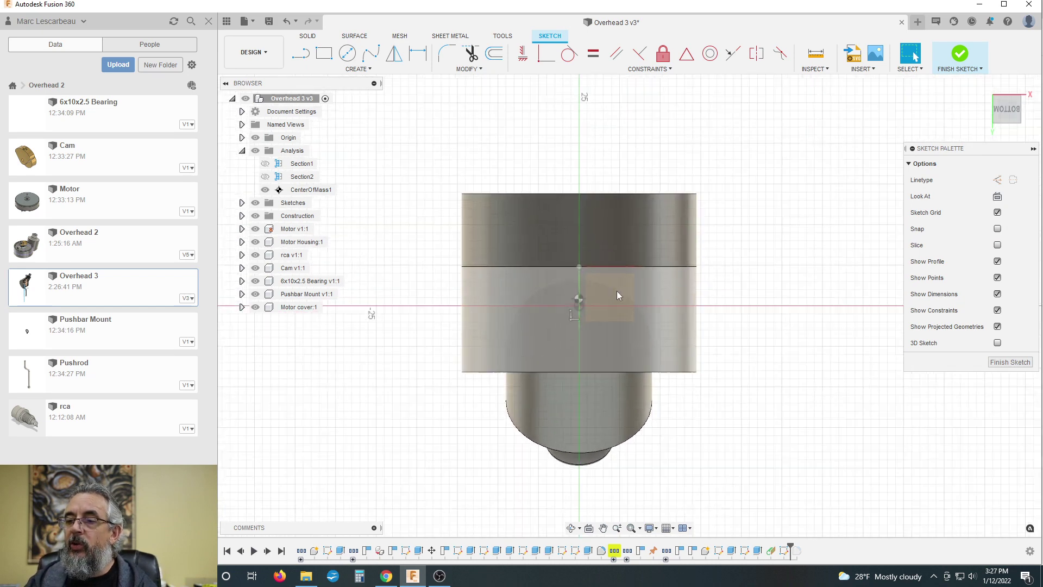
pyautogui.scroll(3, 617, 291)
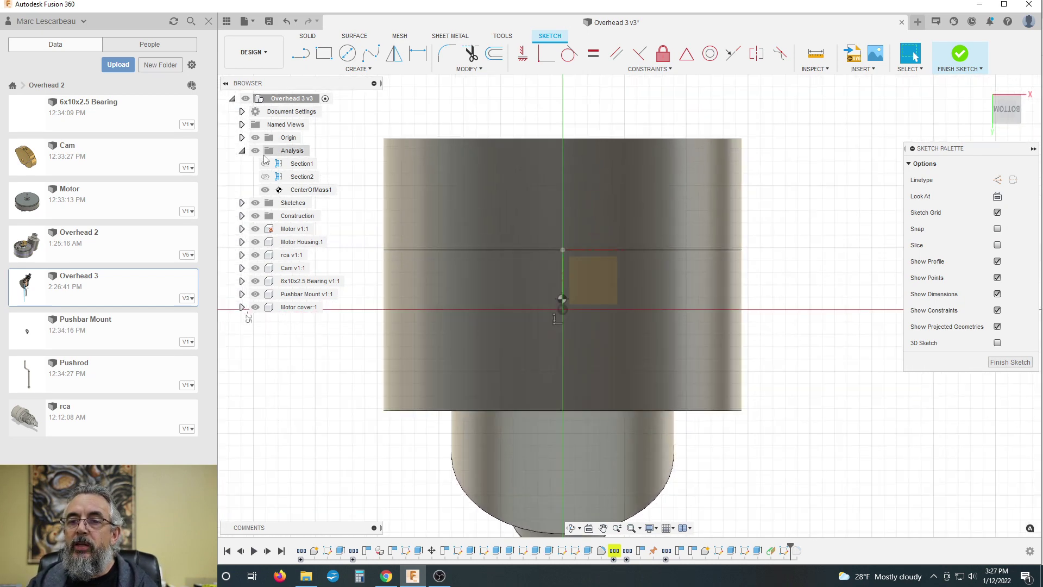
pyautogui.click(348, 53)
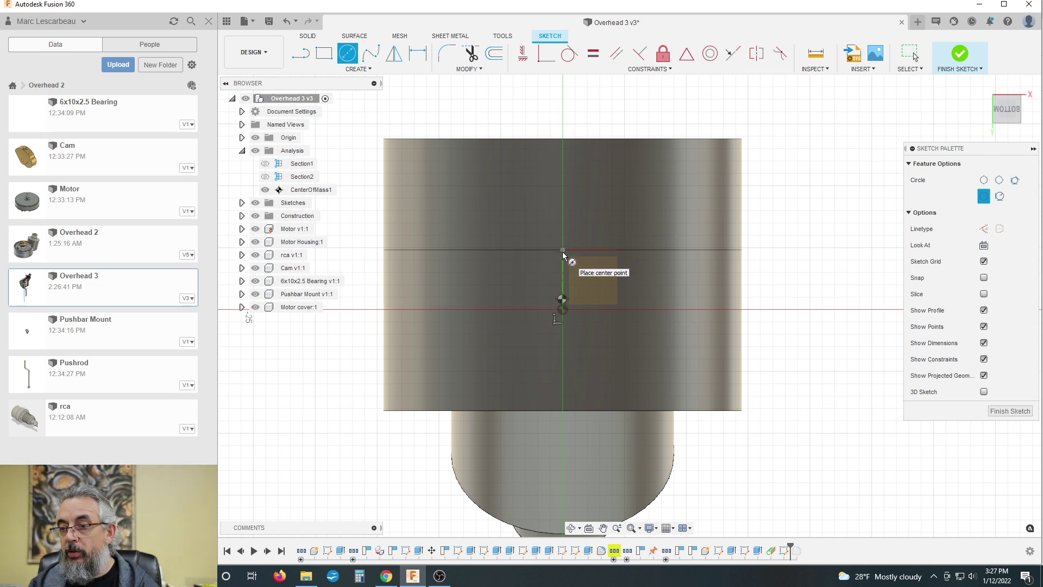
# Draw a Ø3.5 circle and a concentric Ø10 circle on the green vertical axis below the origin
pyautogui.click(563, 377)
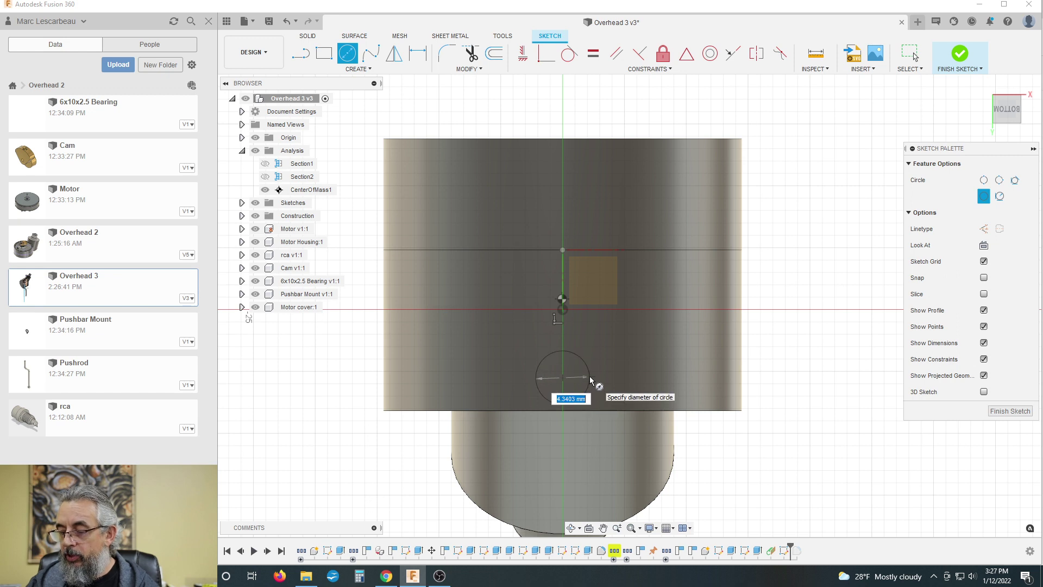
pyautogui.write('3.5')
pyautogui.press('Return')
pyautogui.press('Escape')
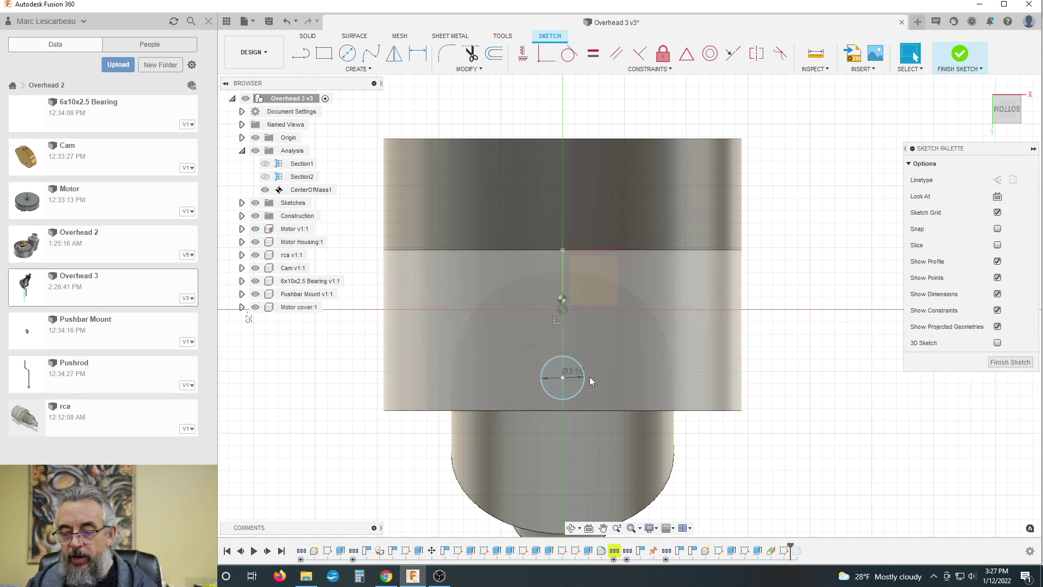
pyautogui.press('c')
pyautogui.click(563, 377)
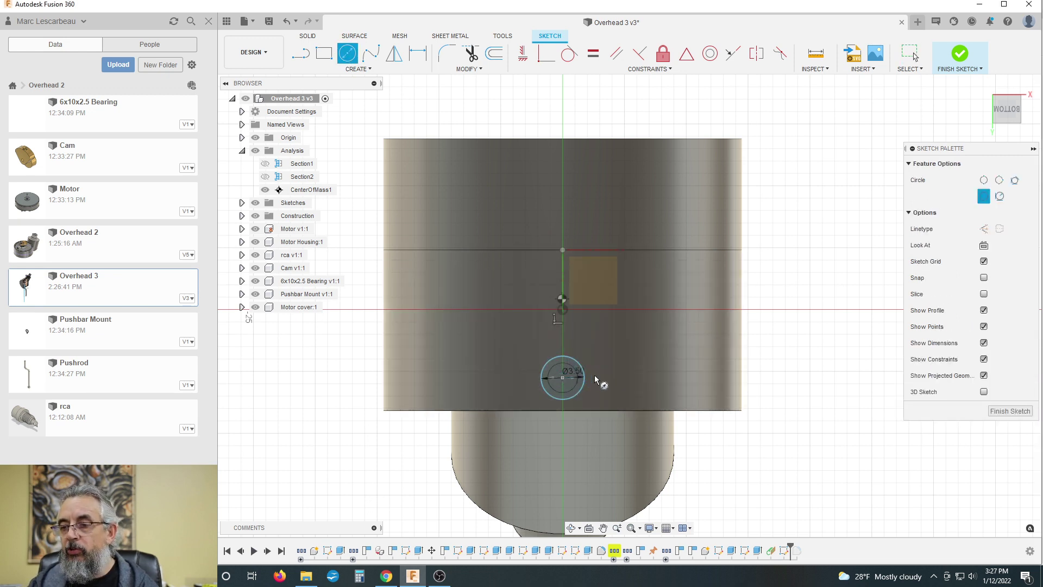
pyautogui.write('10')
pyautogui.press('Return')
pyautogui.press('Escape')
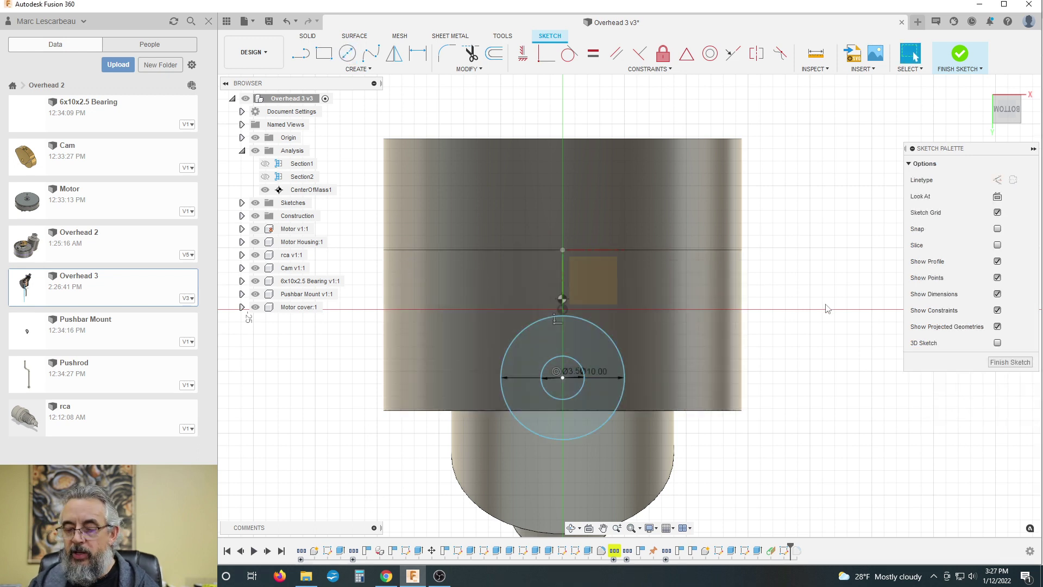
pyautogui.press('d')
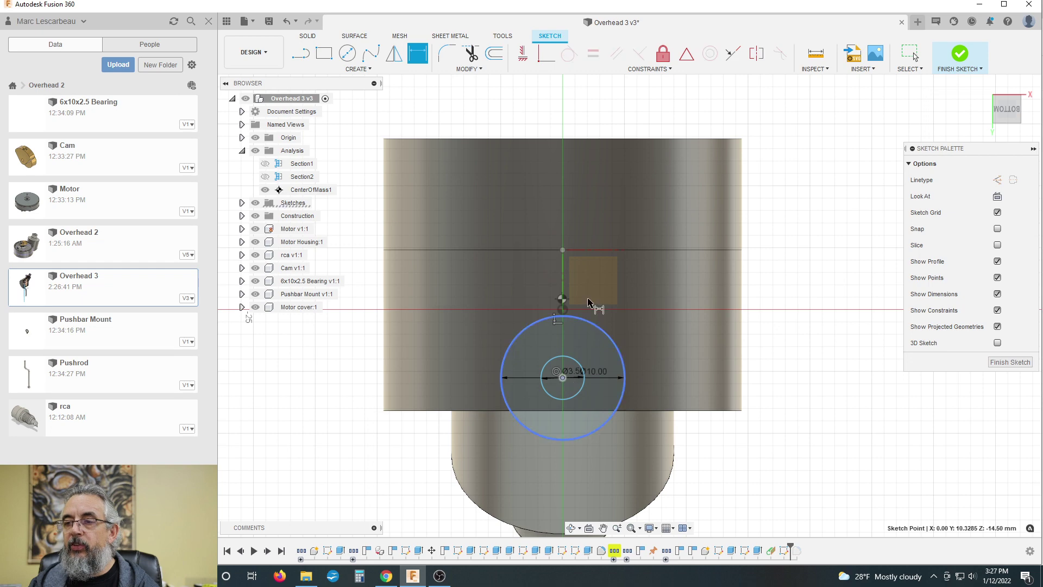
# Dimension the circles' centre 4 mm vertically from the point on the housing's seam line
pyautogui.scroll(4, 563, 253)
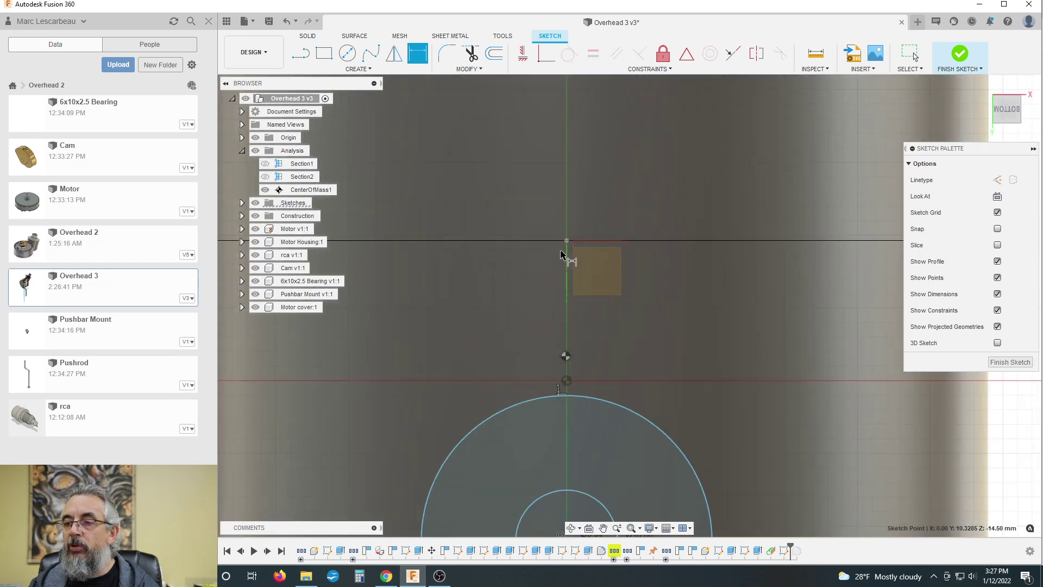
pyautogui.click(567, 240)
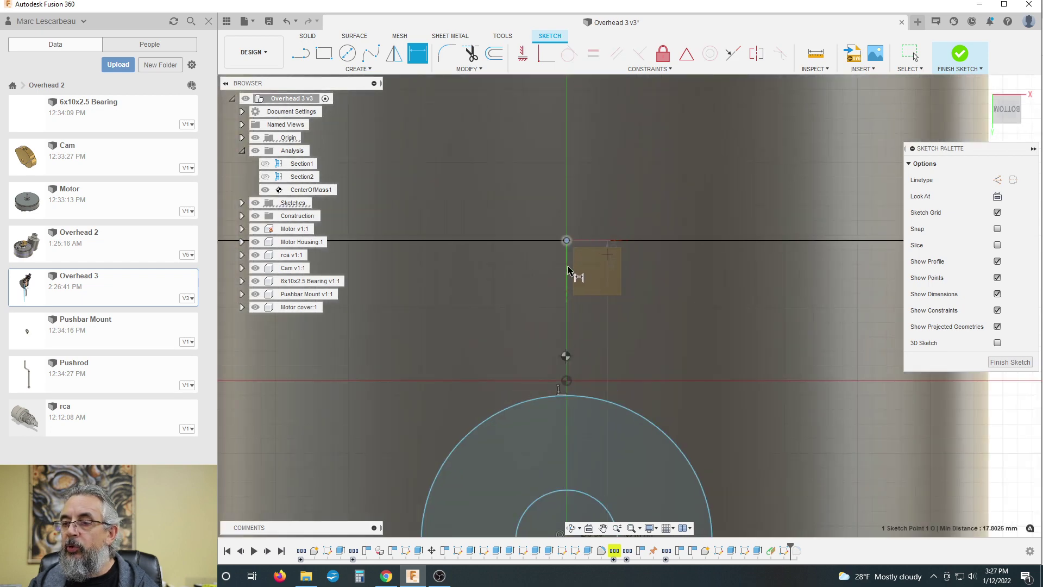
pyautogui.scroll(-3, 519, 228)
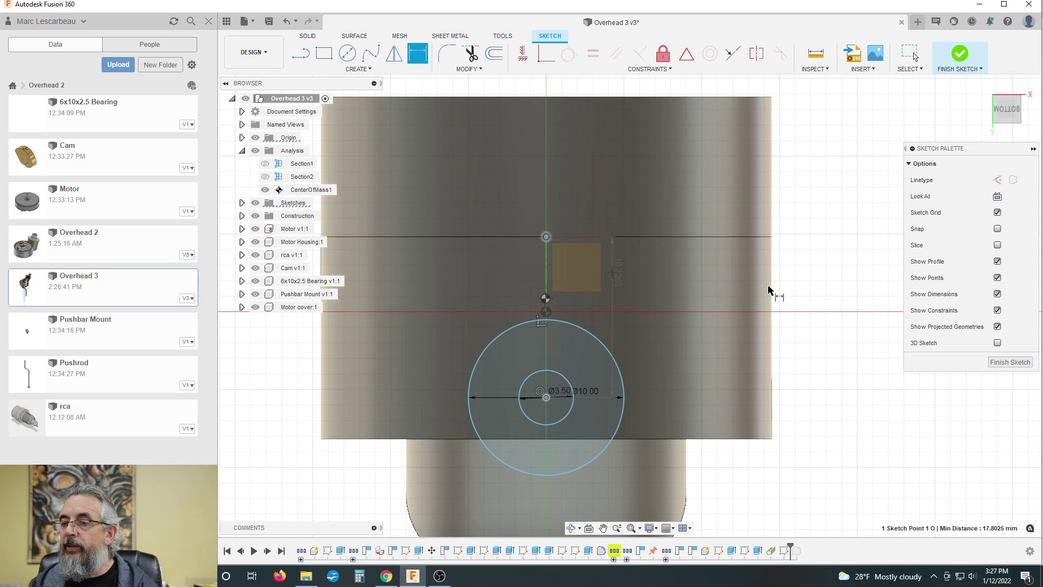
pyautogui.click(811, 292)
pyautogui.write('49 : 10.328534 mm')
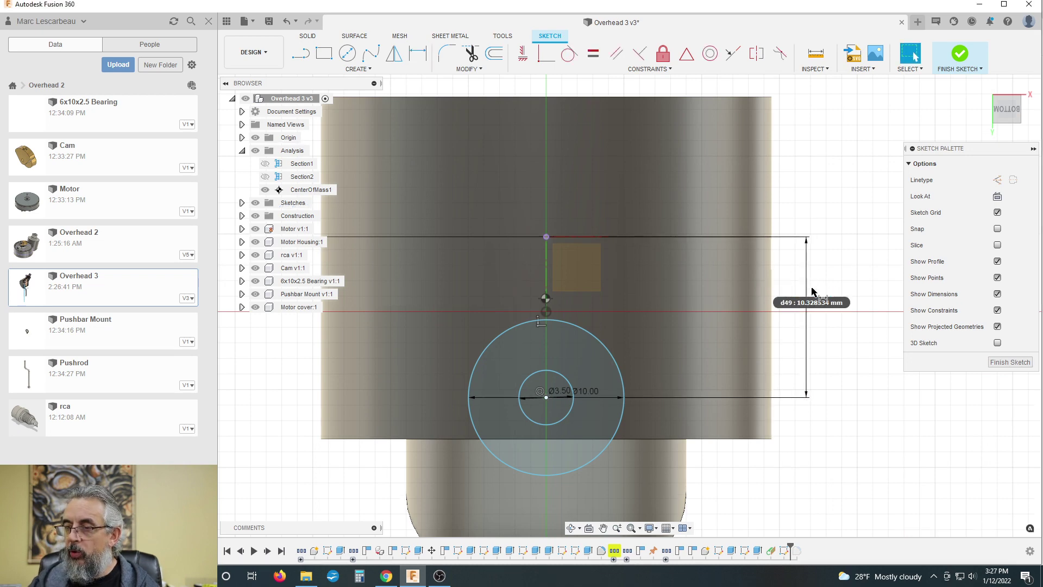
pyautogui.press('Return')
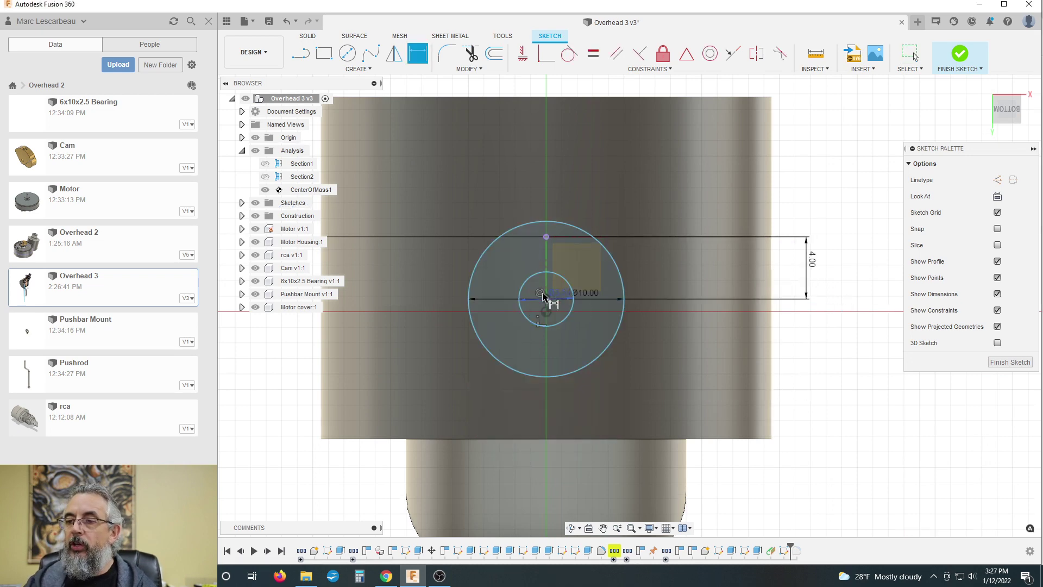
pyautogui.scroll(2, 548, 302)
pyautogui.scroll(2, 549, 304)
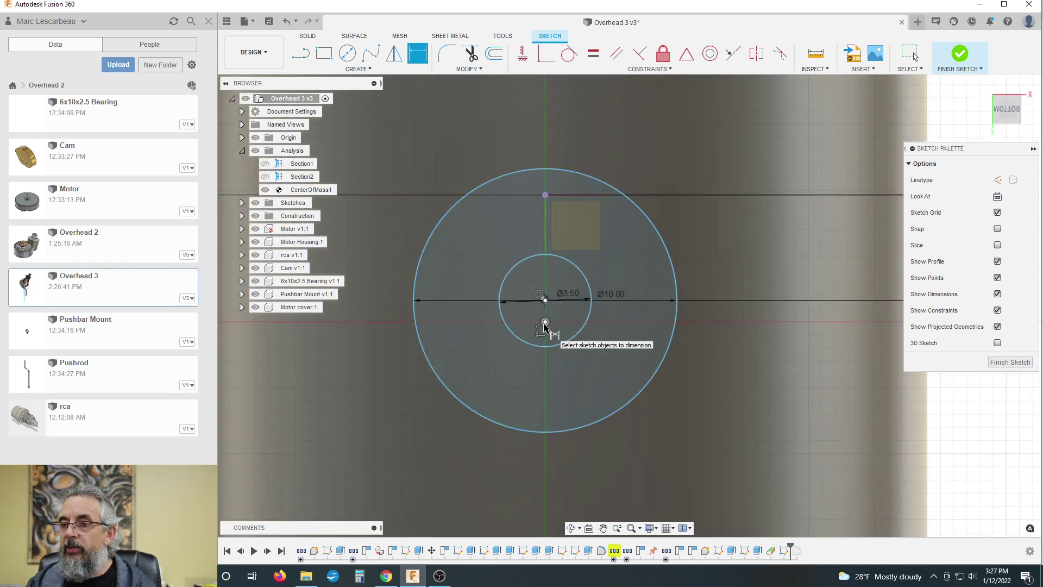
pyautogui.scroll(-3, 544, 325)
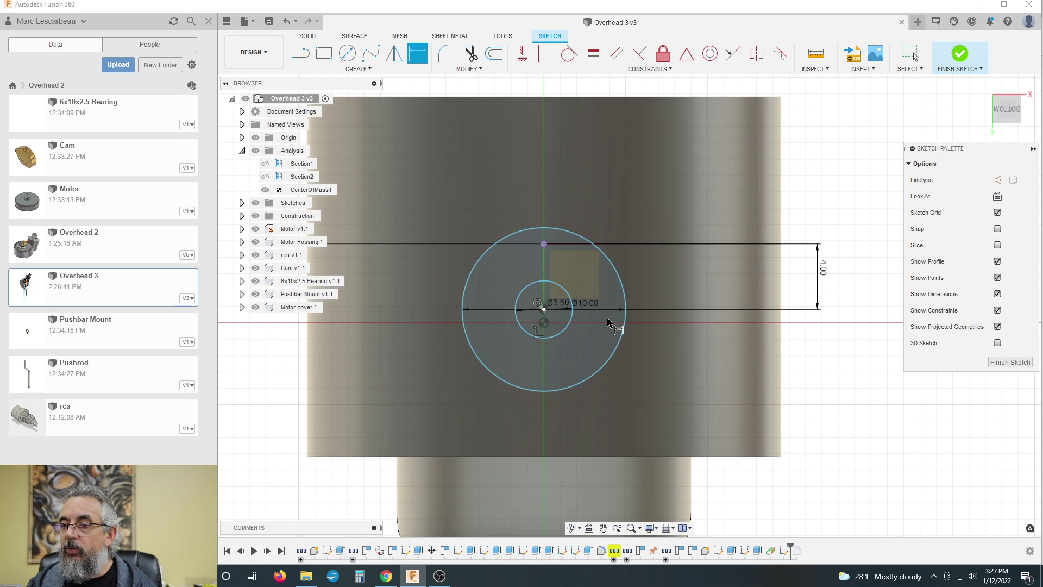
pyautogui.scroll(3, 540, 337)
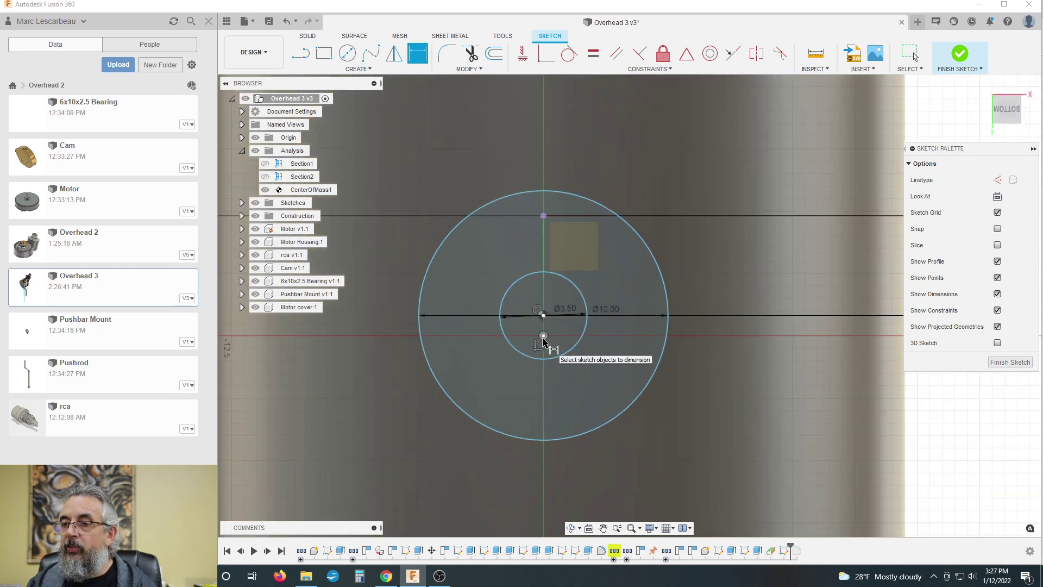
pyautogui.scroll(-3, 542, 337)
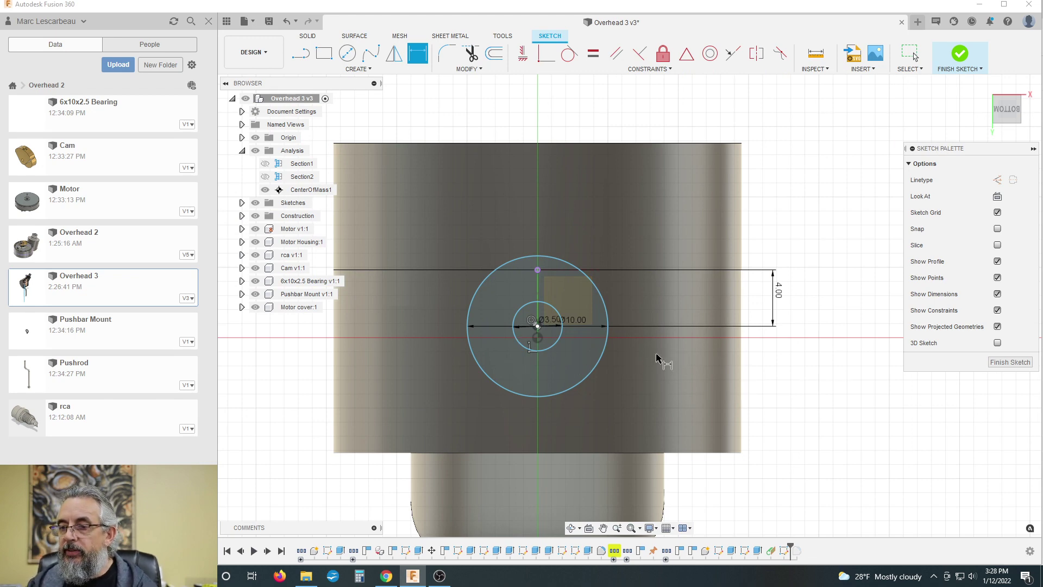
# Apply a vertical constraint between the circles' centre point and the top sketch point
pyautogui.scroll(1, 521, 332)
pyautogui.scroll(5, 520, 333)
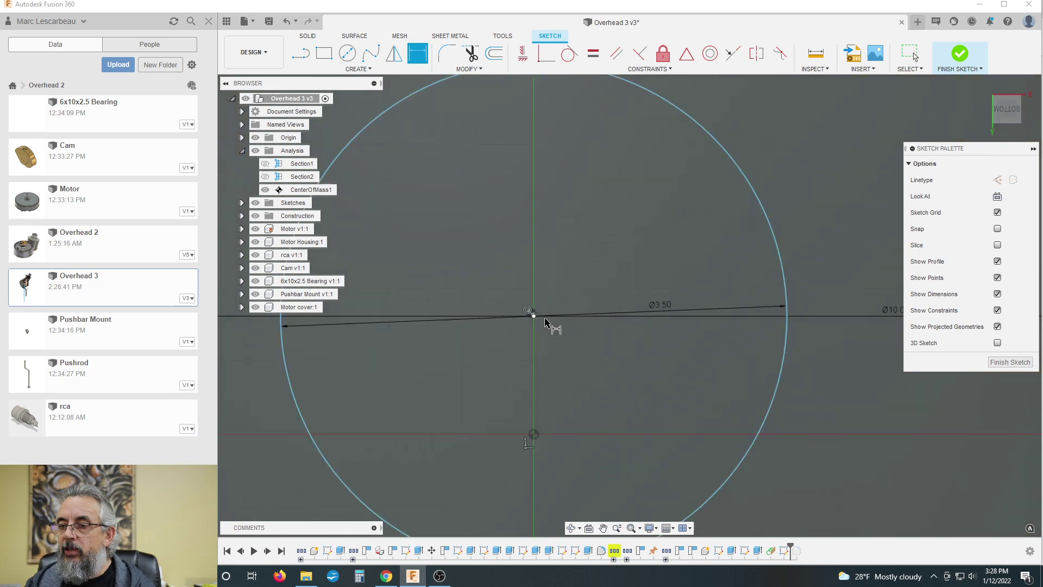
pyautogui.scroll(2, 522, 318)
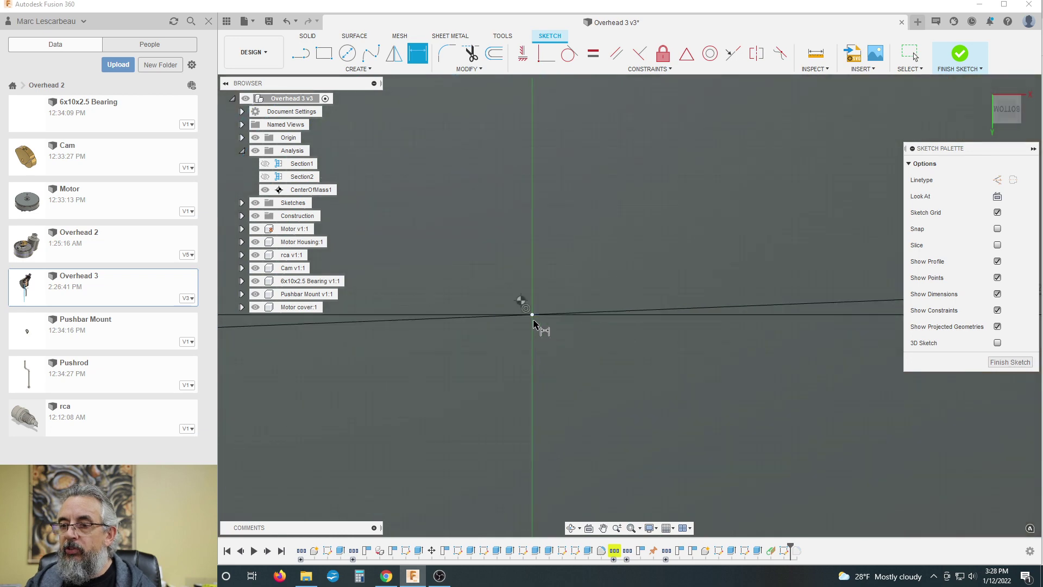
pyautogui.scroll(2, 530, 321)
pyautogui.scroll(-3, 601, 345)
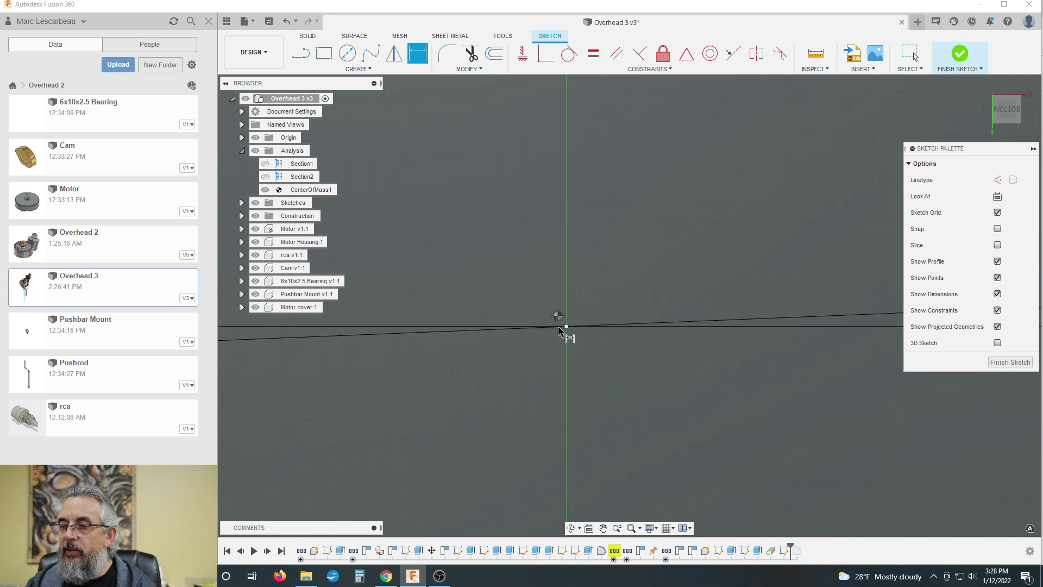
pyautogui.scroll(-3, 546, 320)
pyautogui.scroll(-3, 535, 320)
pyautogui.scroll(3, 534, 334)
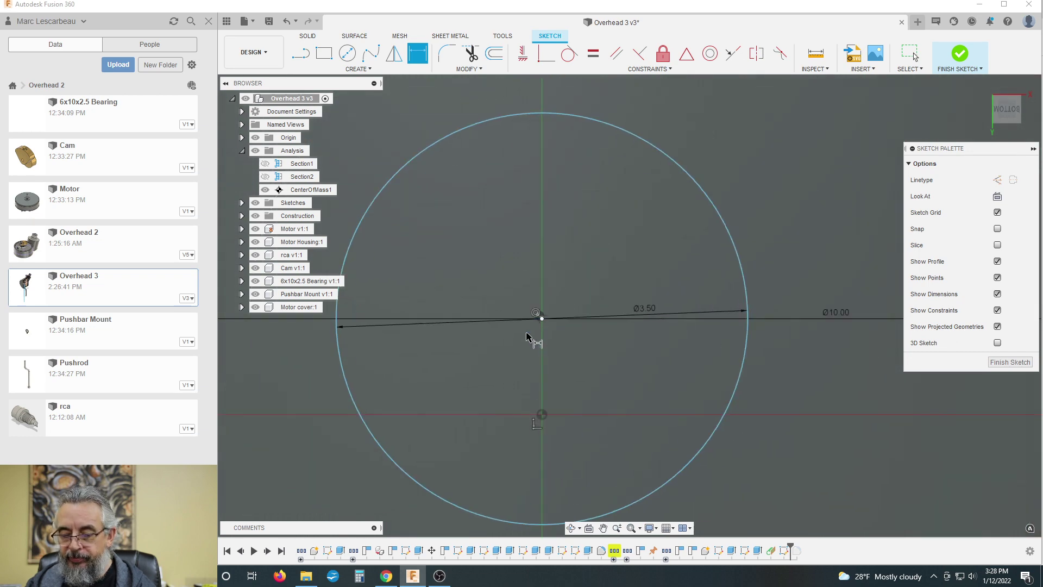
pyautogui.click(522, 53)
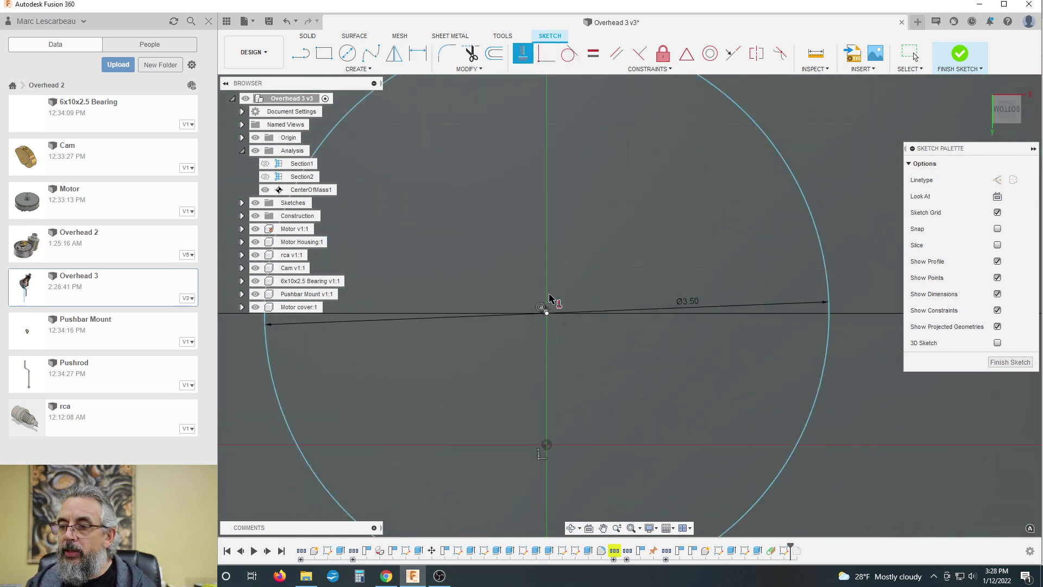
pyautogui.click(546, 314)
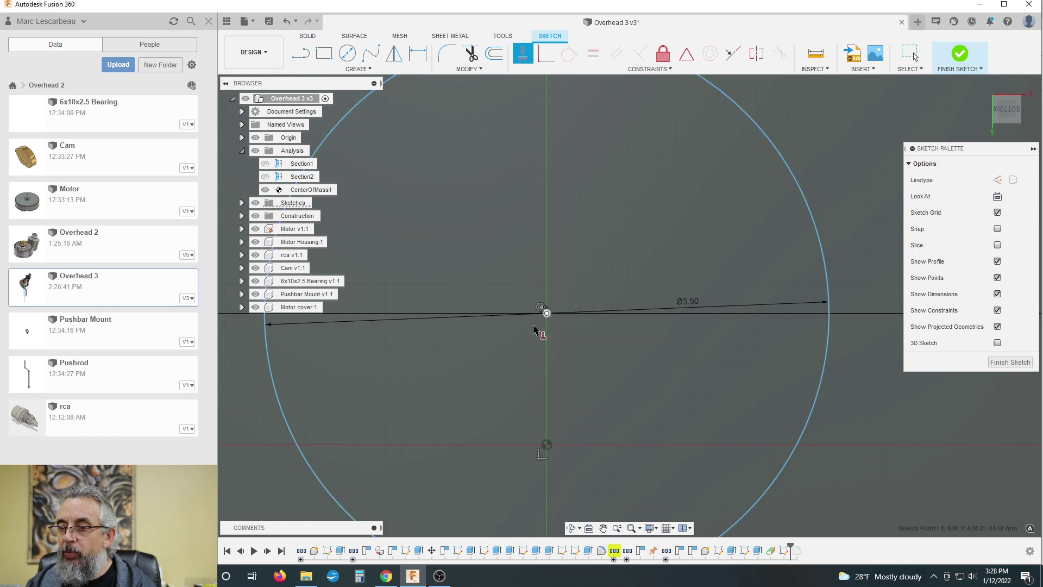
pyautogui.scroll(-5, 540, 326)
pyautogui.scroll(3, 538, 201)
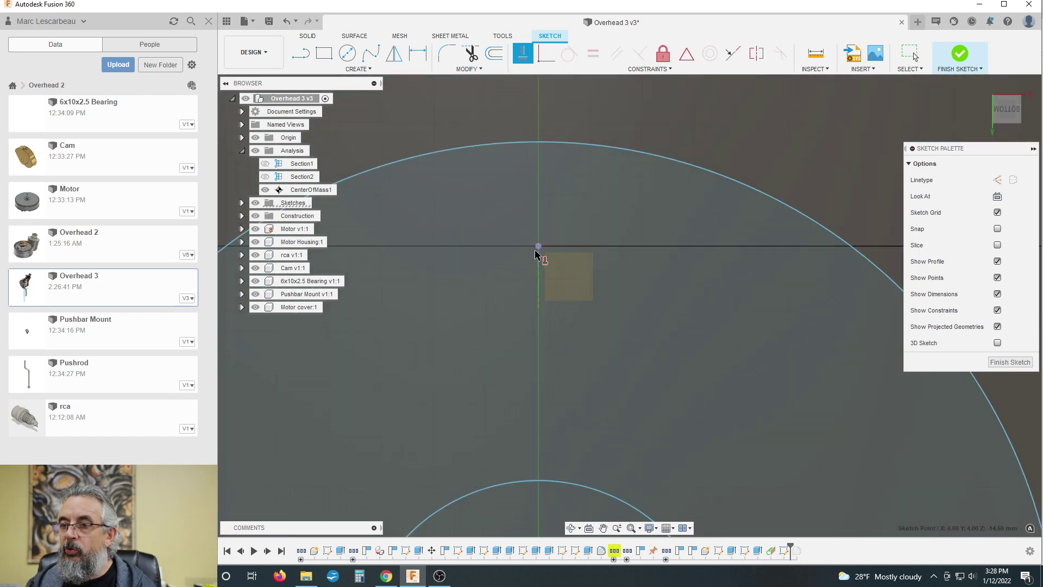
pyautogui.click(538, 247)
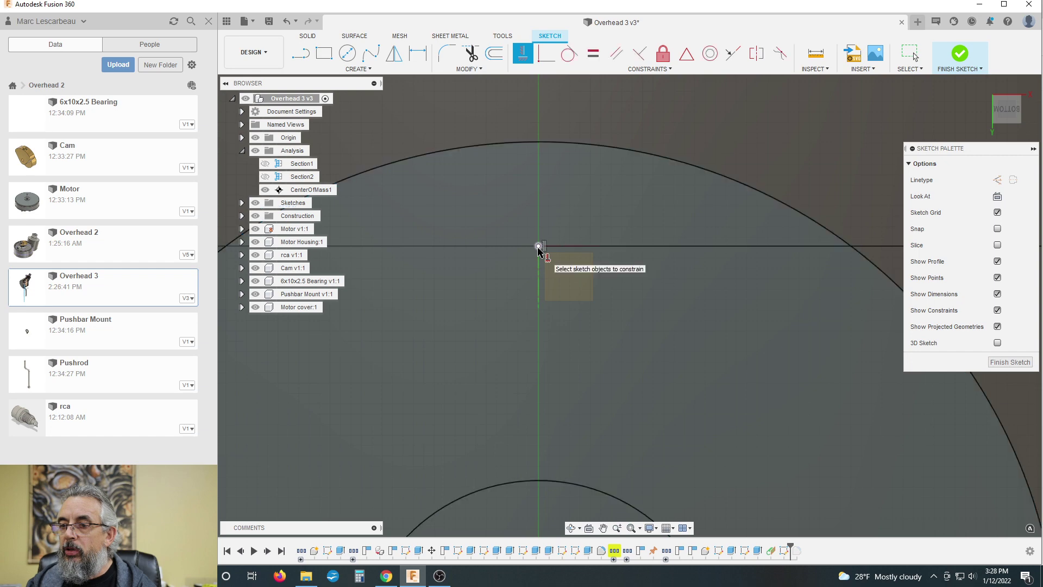
# Zoom in and out to check the now fully constrained underside sketch
pyautogui.scroll(-5, 550, 225)
pyautogui.scroll(-3, 569, 198)
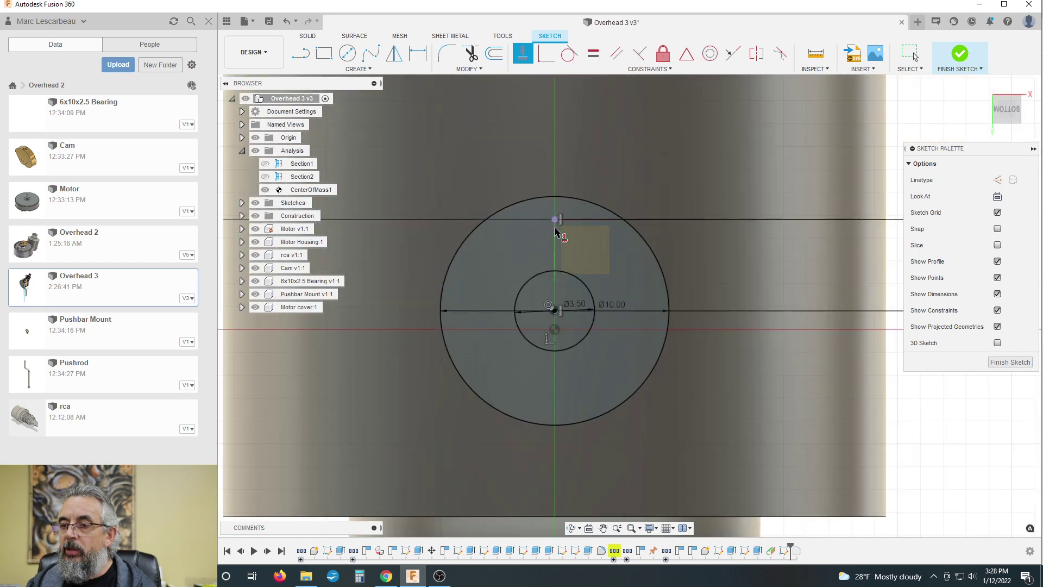
pyautogui.scroll(8, 554, 315)
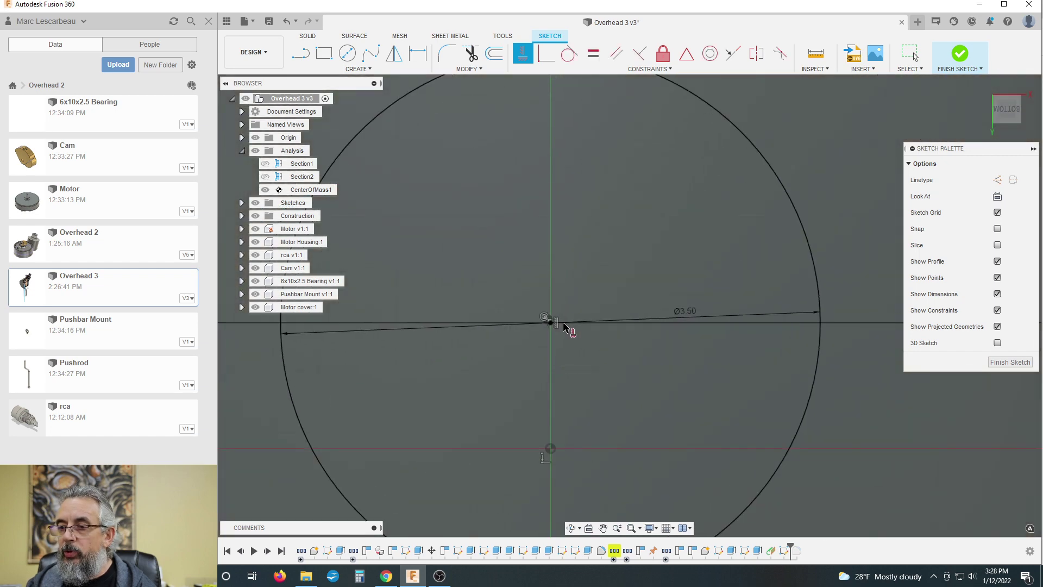
pyautogui.scroll(4, 540, 331)
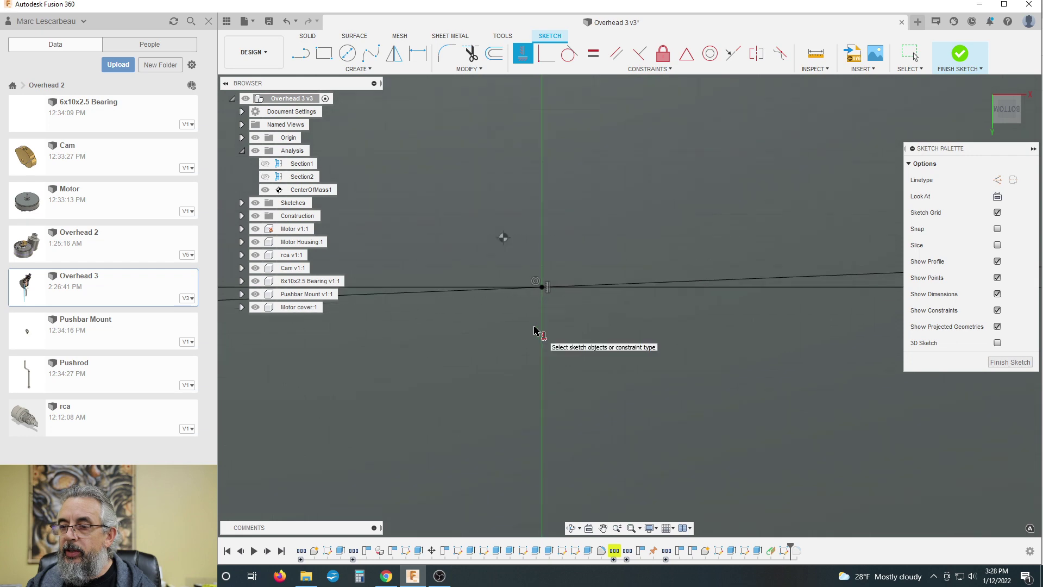
pyautogui.scroll(-1, 536, 334)
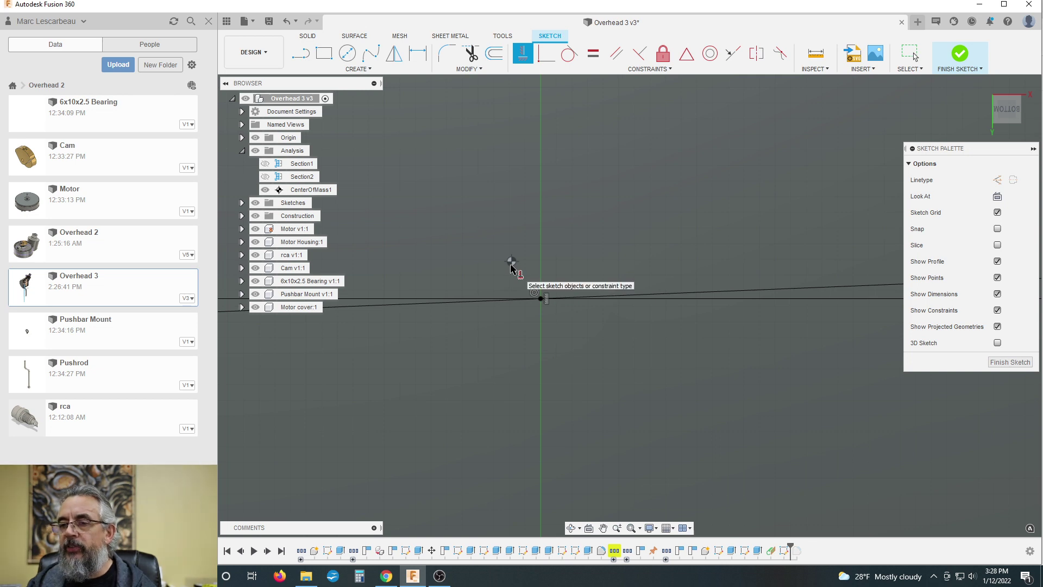
pyautogui.scroll(-3, 512, 282)
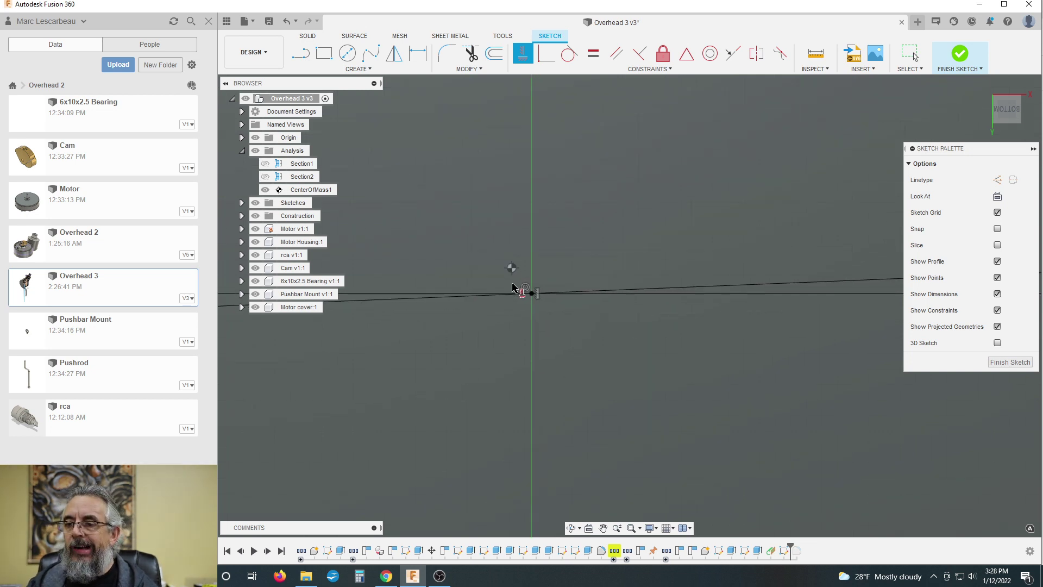
pyautogui.scroll(5, 521, 286)
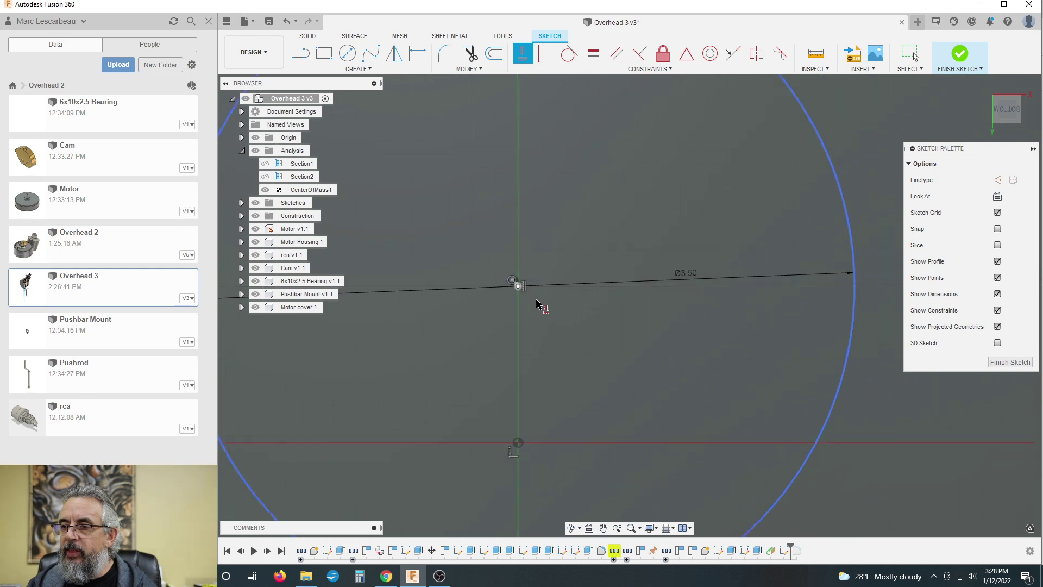
pyautogui.scroll(-3, 561, 322)
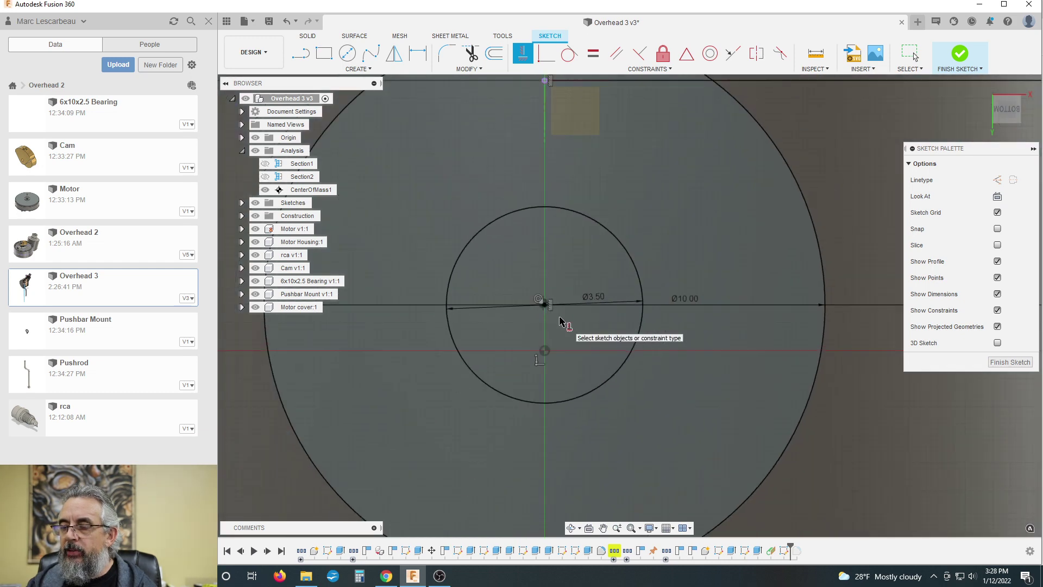
pyautogui.scroll(-5, 560, 321)
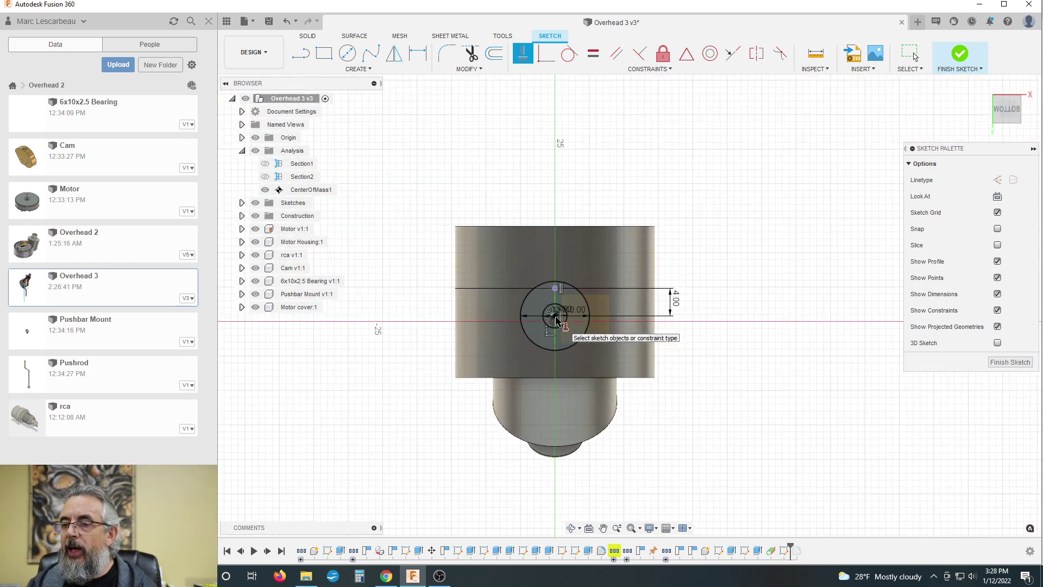
# Orbit to an isometric view of the housing and finish the underside sketch
pyautogui.keyDown('shift'); pyautogui.moveTo(572, 177); pyautogui.dragTo(521, 303, button='middle'); pyautogui.keyUp('shift')
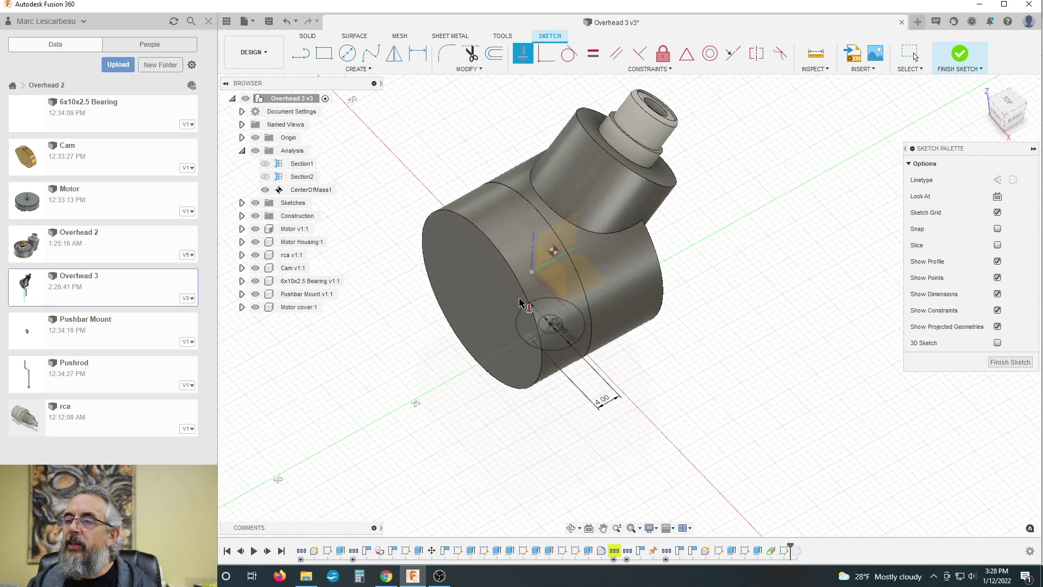
pyautogui.scroll(-2, 521, 303)
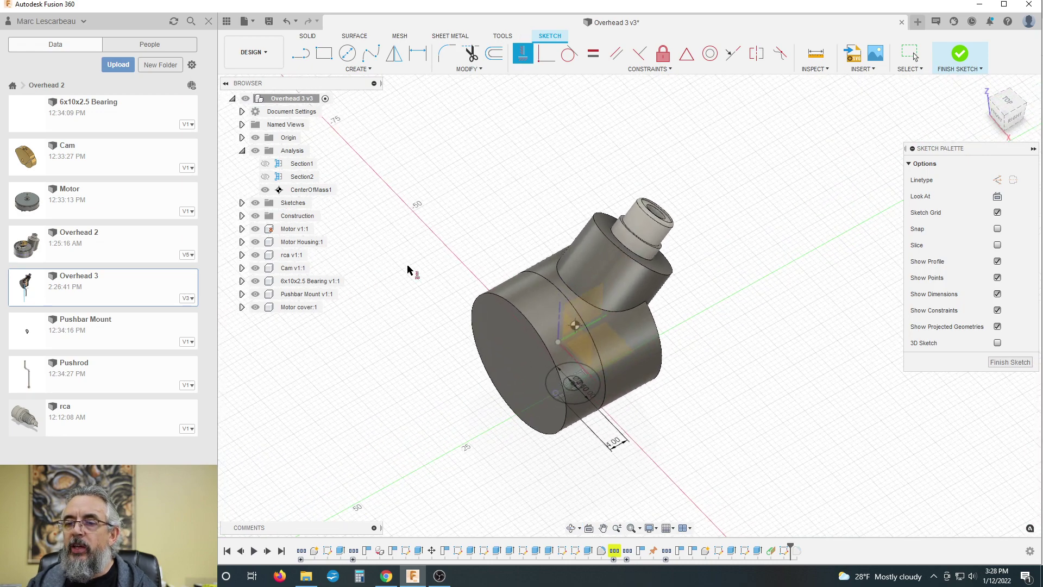
pyautogui.click(1000, 363)
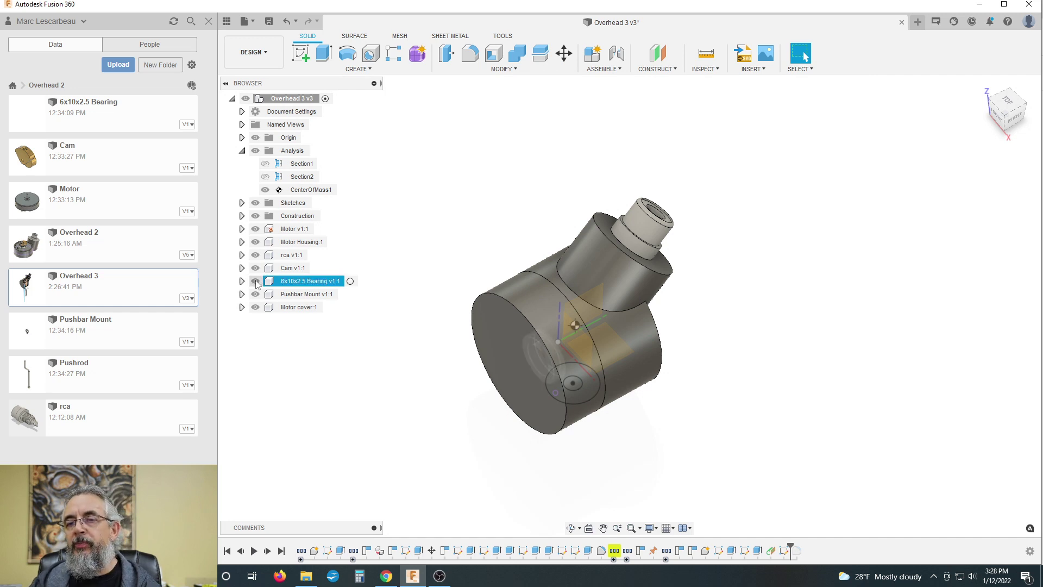
# Isolate the rca v1:1 component and make it the active component
pyautogui.click(242, 255)
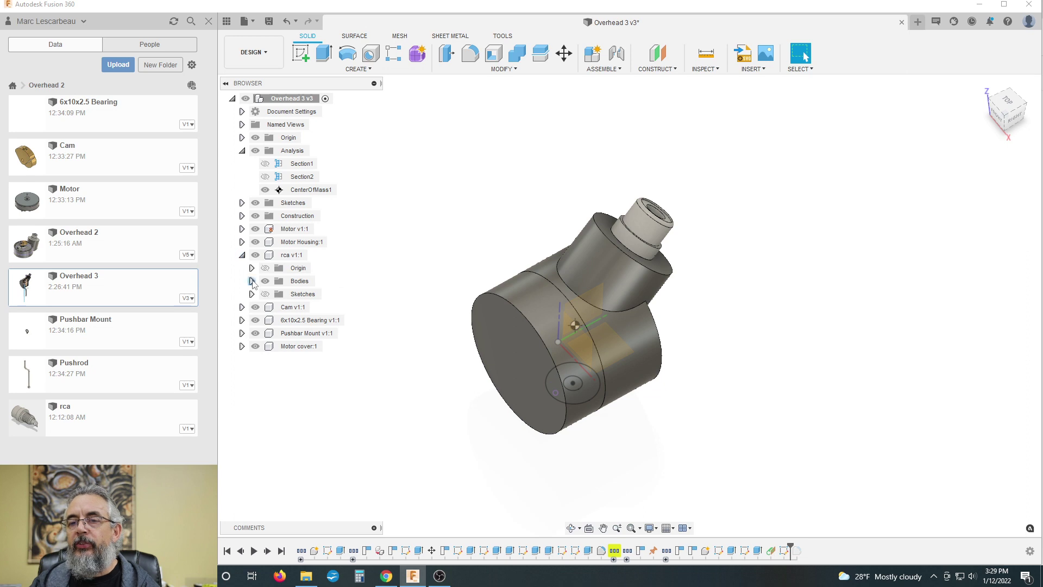
pyautogui.click(252, 282)
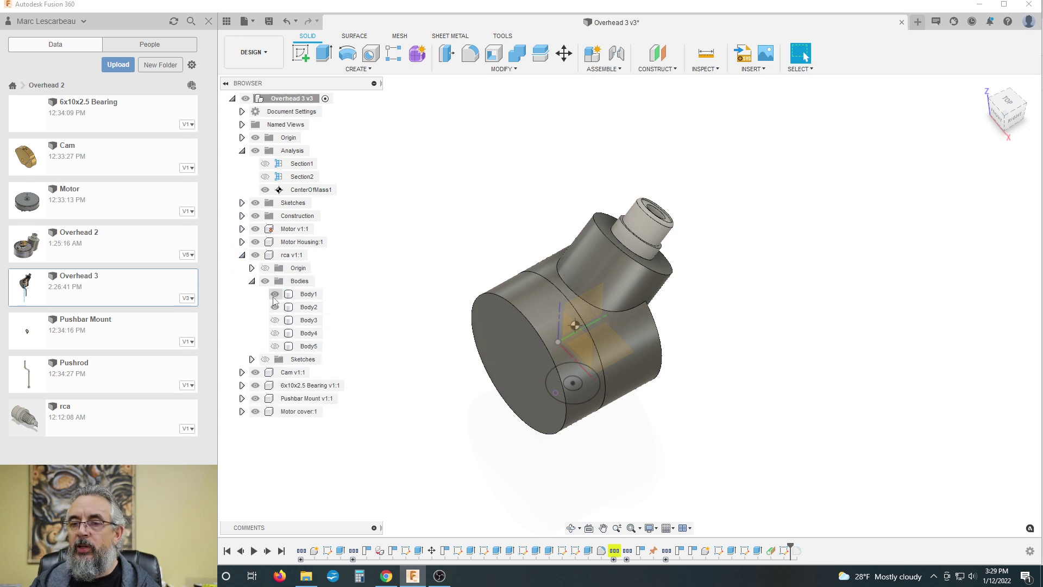
pyautogui.rightClick(284, 259)
pyautogui.click(311, 317)
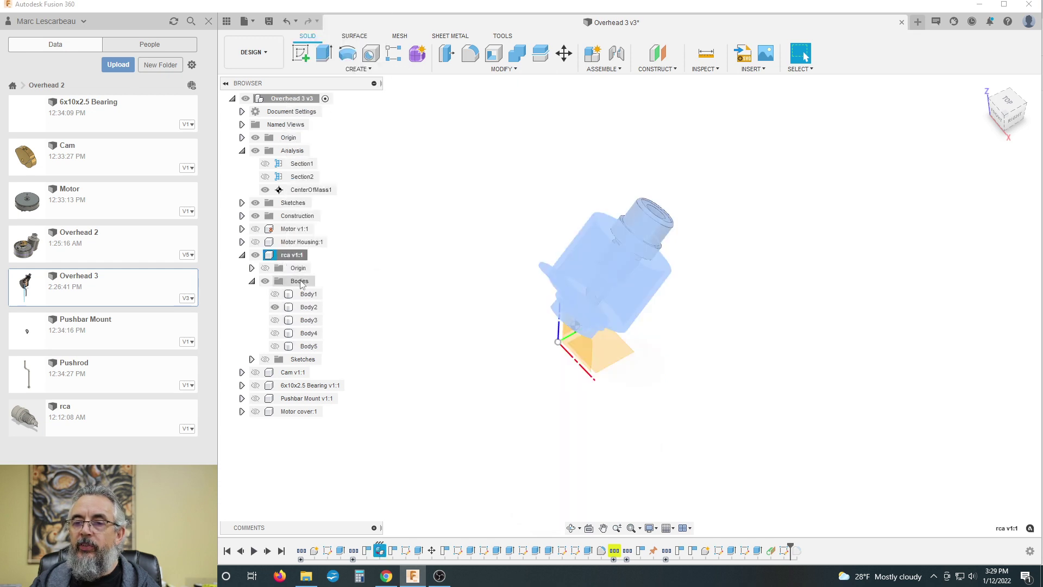
pyautogui.click(314, 255)
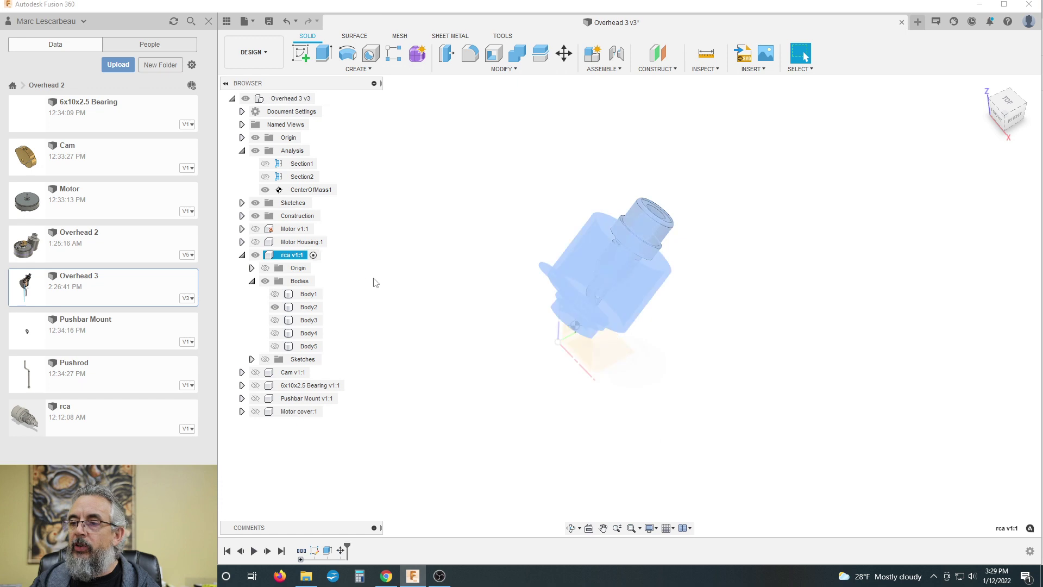
pyautogui.click(419, 296)
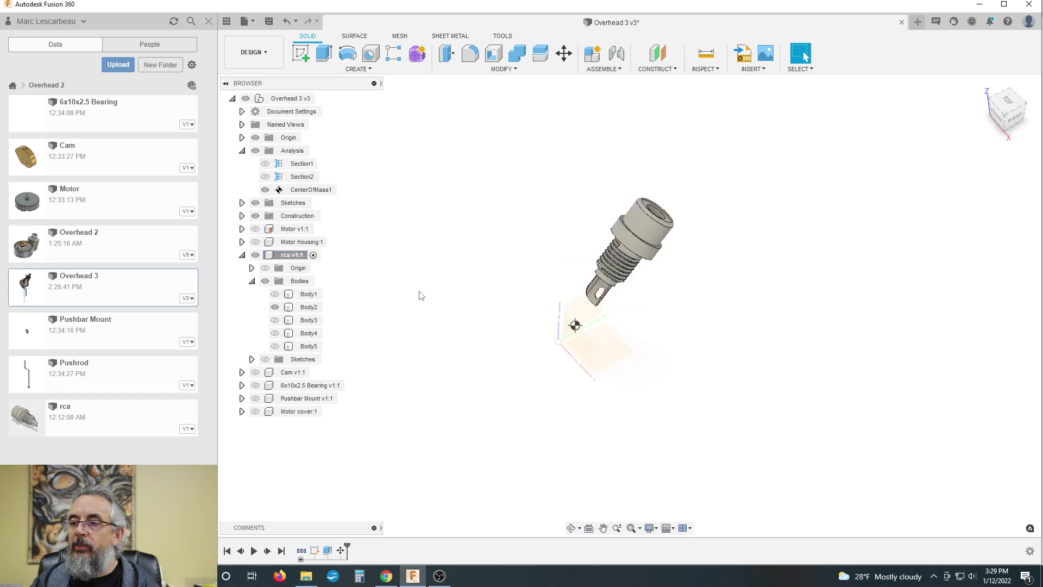
# Show Body1, Body3, Body4 and Body5, view the jack from the top, and select the washer face
pyautogui.click(275, 294)
pyautogui.click(276, 320)
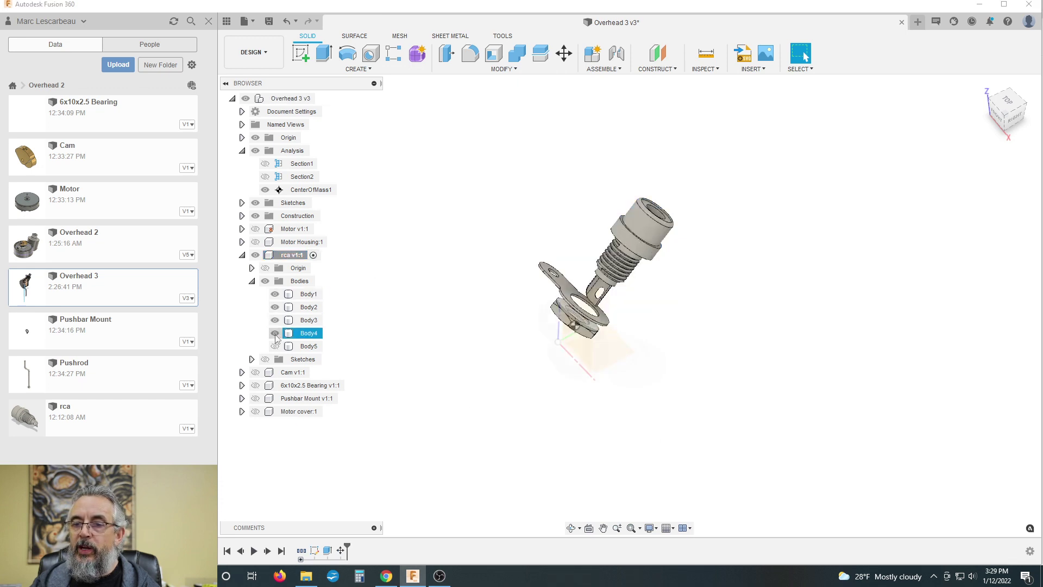
pyautogui.click(275, 333)
pyautogui.click(276, 346)
pyautogui.moveTo(451, 344); pyautogui.dragTo(489, 368)
pyautogui.press('Escape')
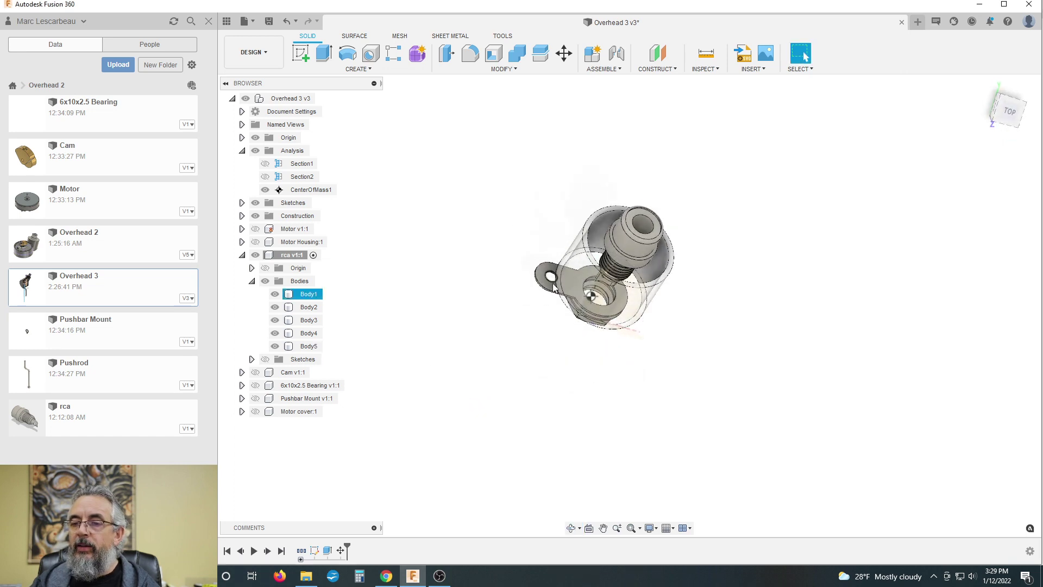
pyautogui.scroll(-2, 495, 335)
pyautogui.scroll(2, 495, 336)
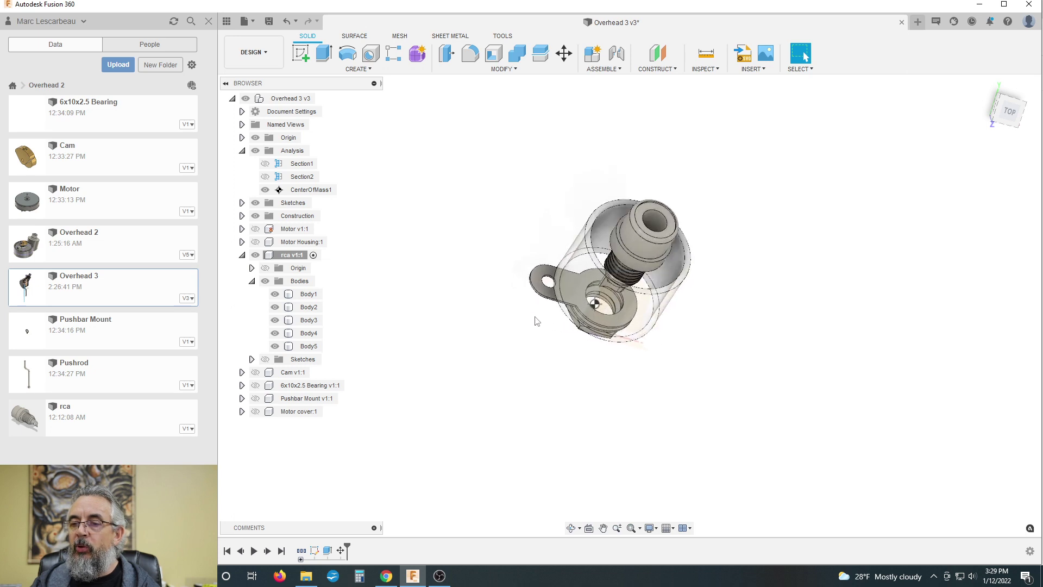
pyautogui.click(544, 292)
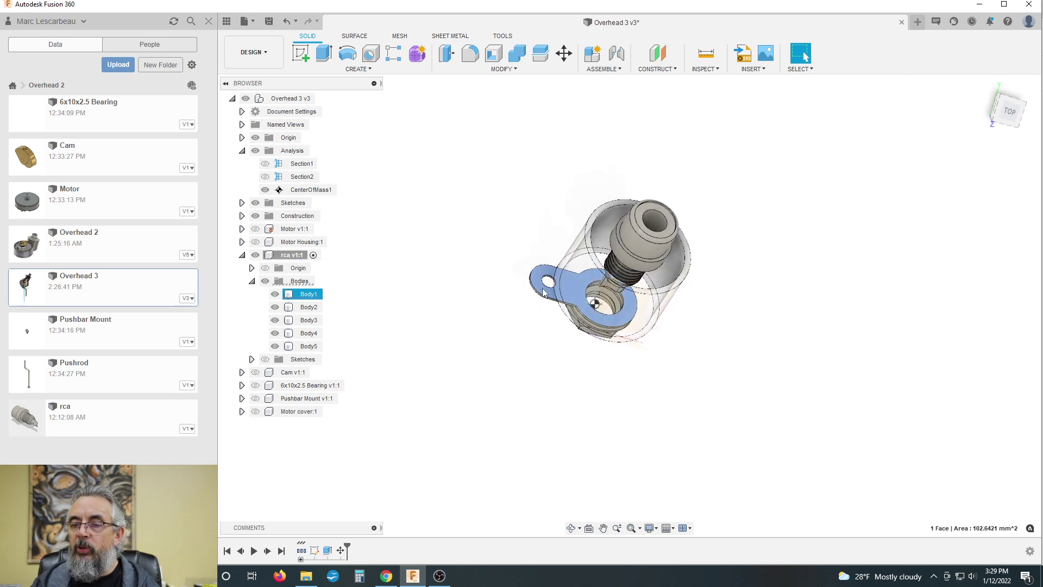
pyautogui.click(312, 295)
pyautogui.press('Delete')
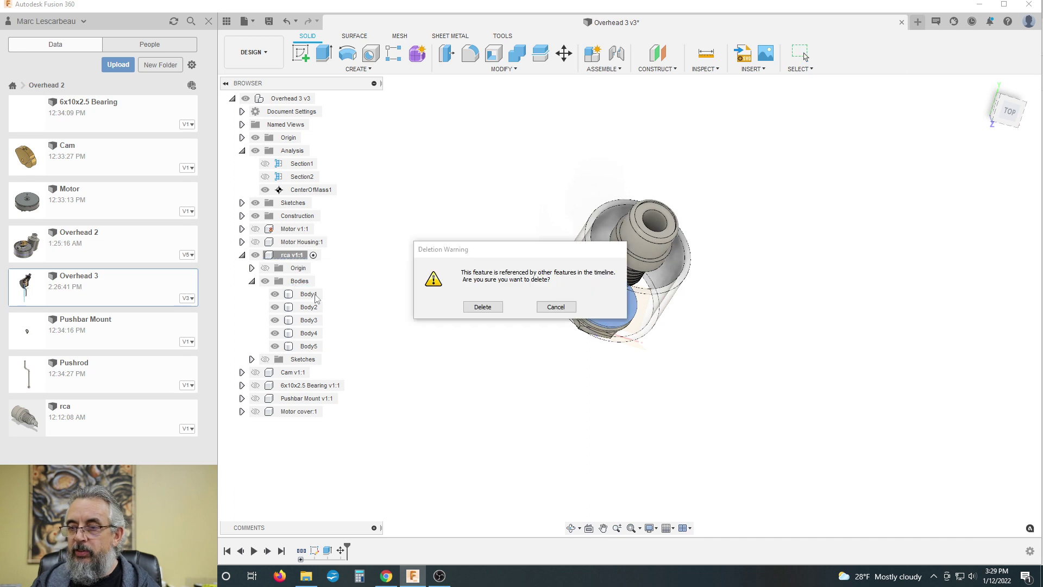
pyautogui.click(482, 307)
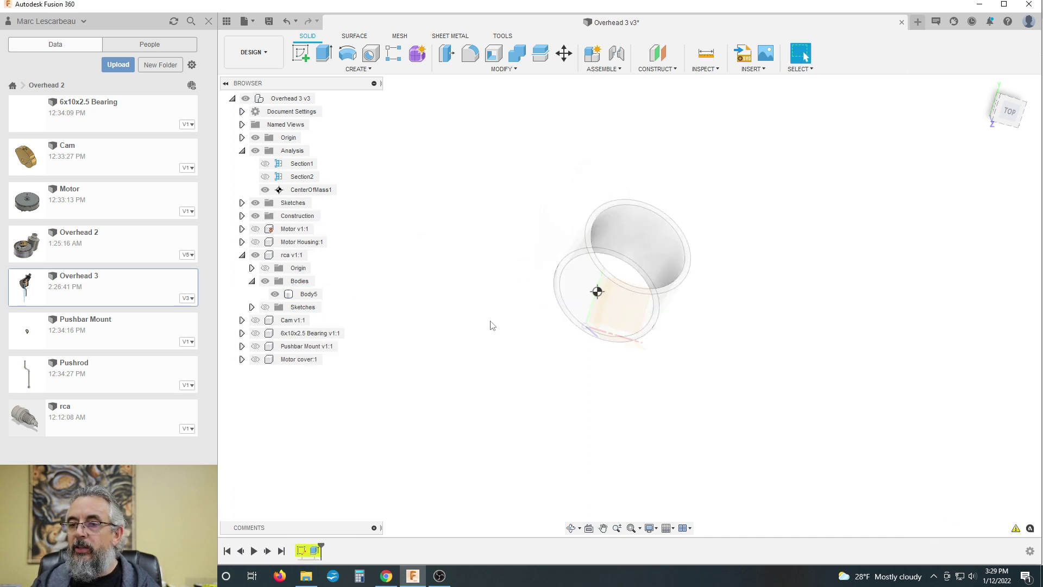
pyautogui.hotkey('ctrl', 'z')
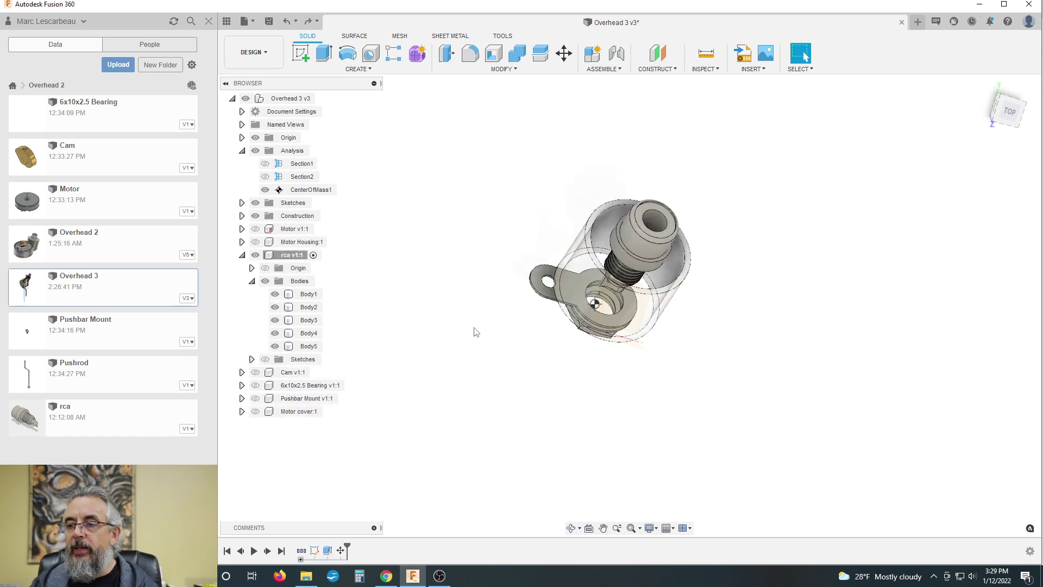
pyautogui.keyDown('shift'); pyautogui.moveTo(479, 325); pyautogui.dragTo(475, 272, button='middle'); pyautogui.keyUp('shift')
pyautogui.scroll(2, 498, 286)
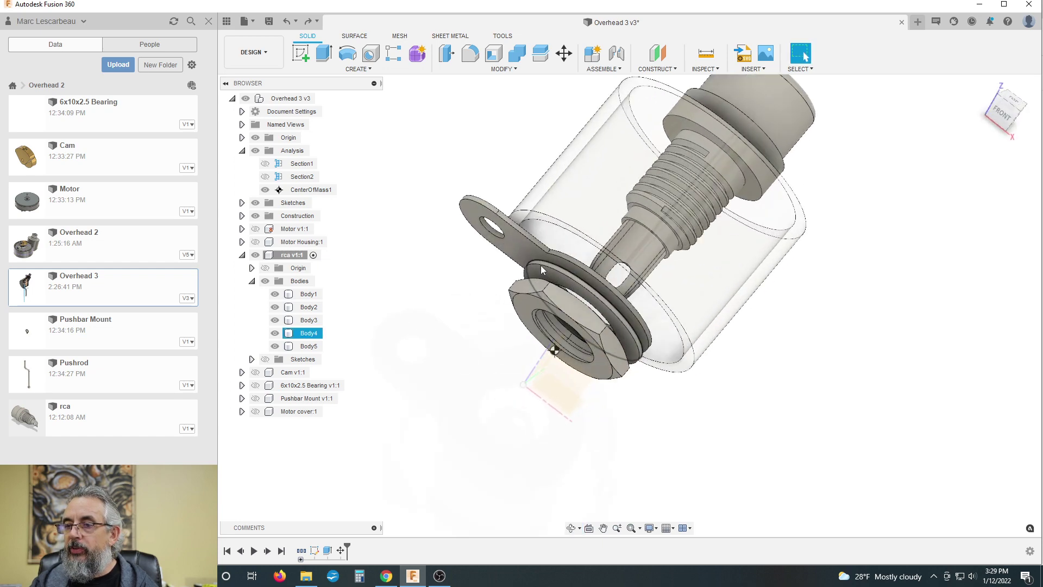
pyautogui.scroll(2, 487, 284)
pyautogui.keyDown('shift'); pyautogui.moveTo(473, 310); pyautogui.dragTo(503, 196, button='middle'); pyautogui.keyUp('shift')
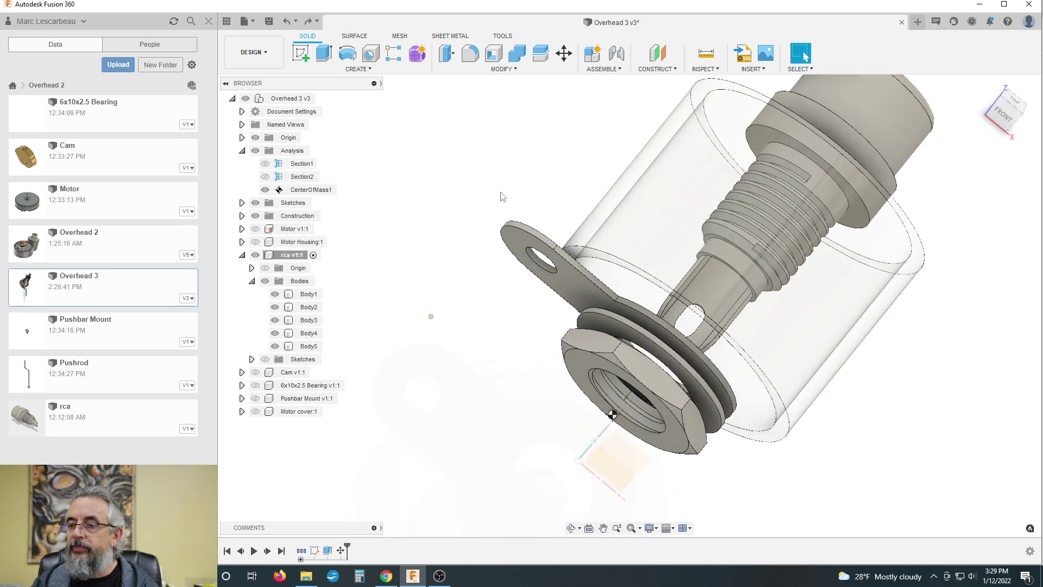
# Start a new sketch placed on the jack's washer face
pyautogui.click(299, 54)
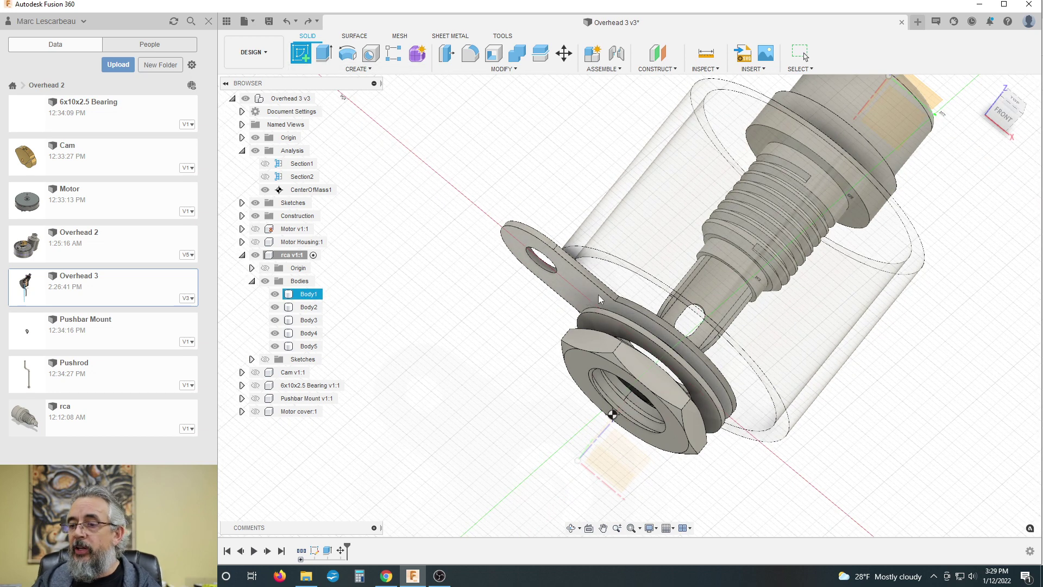
pyautogui.scroll(3, 582, 296)
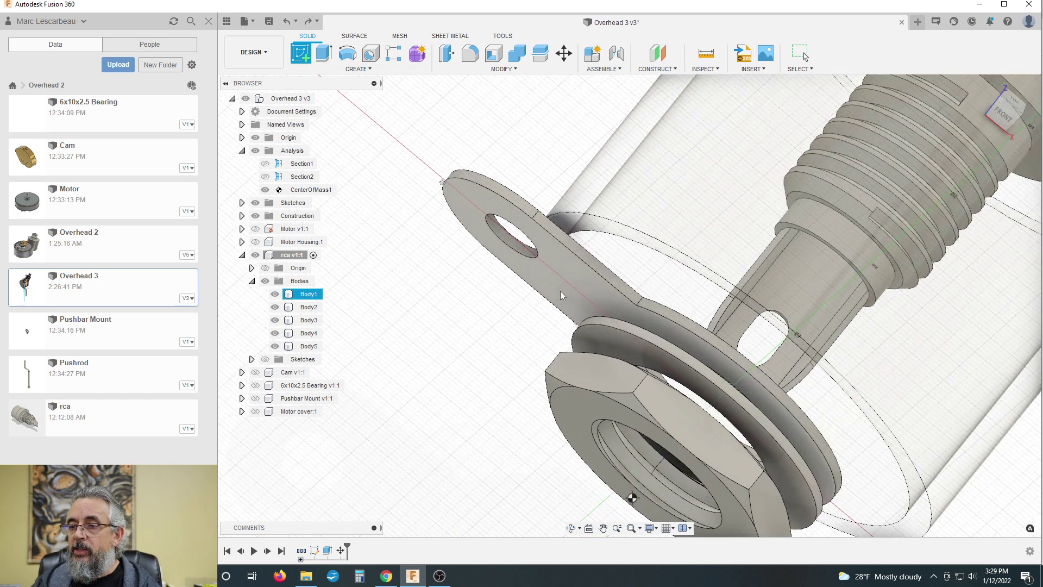
pyautogui.click(614, 310)
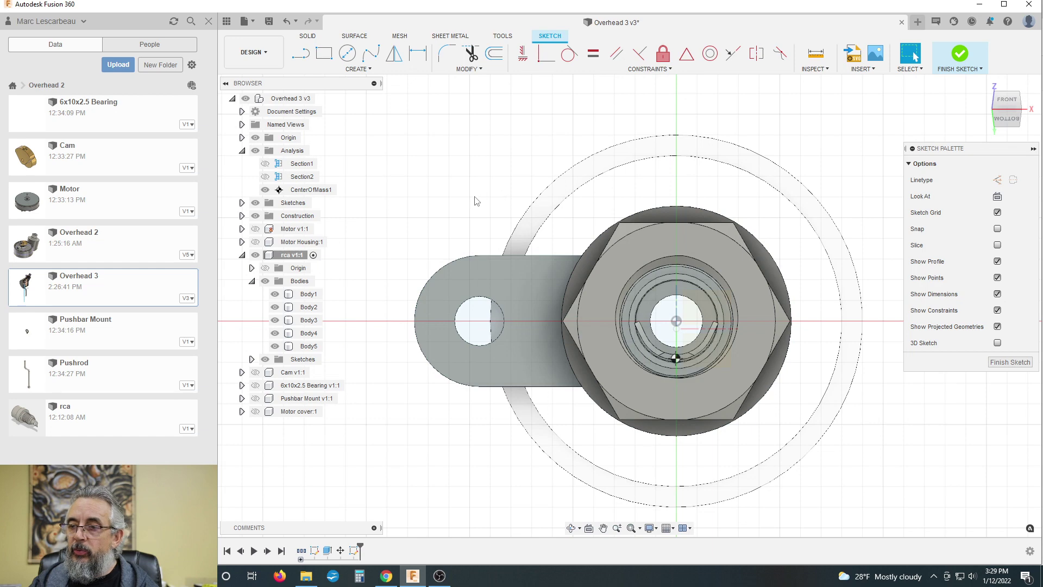
pyautogui.scroll(-2, 476, 201)
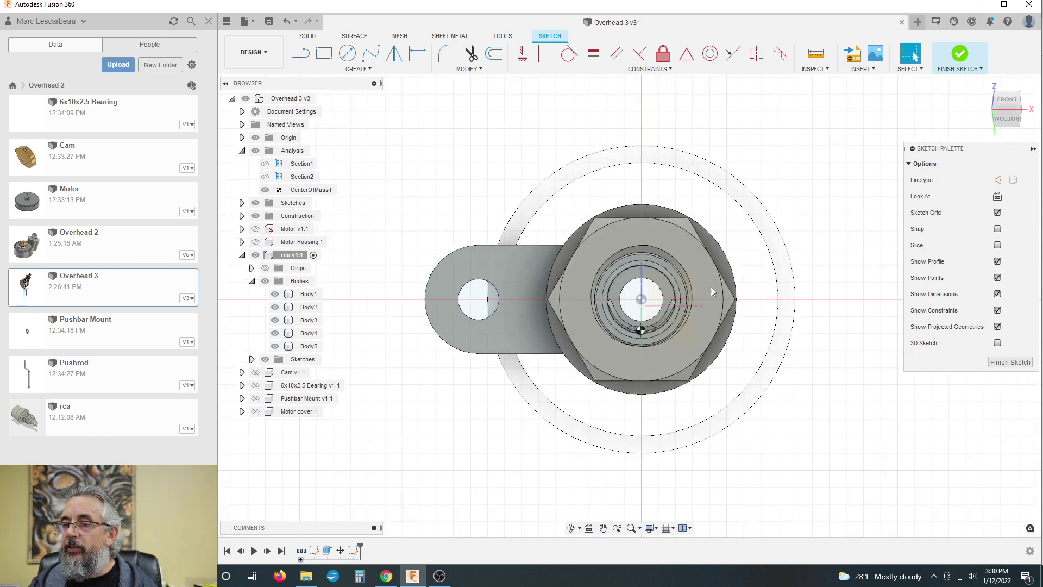
pyautogui.scroll(3, 729, 161)
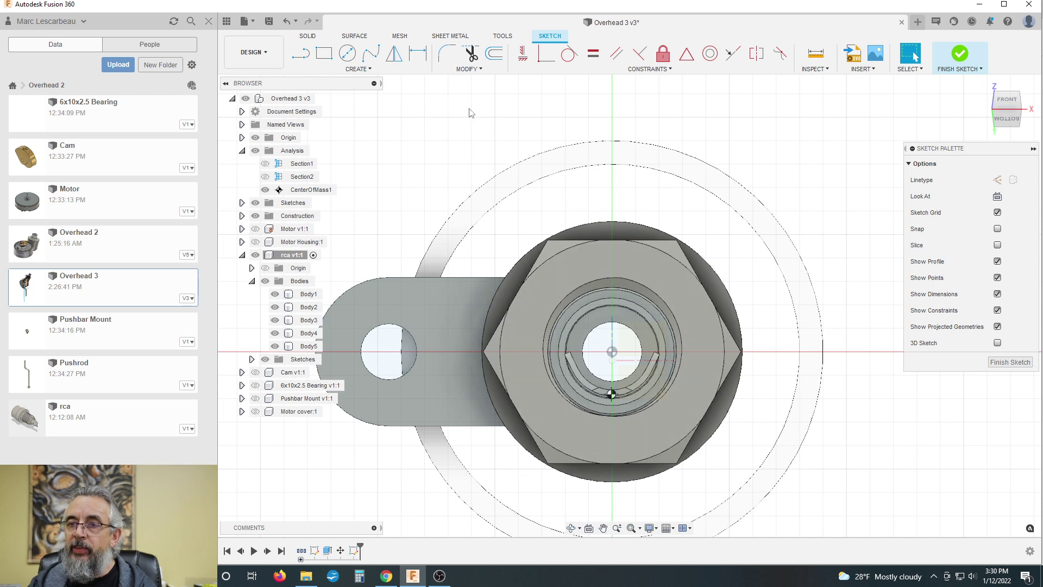
# Project the hex nut's outer circular edge into the sketch and finish it
pyautogui.press('p')
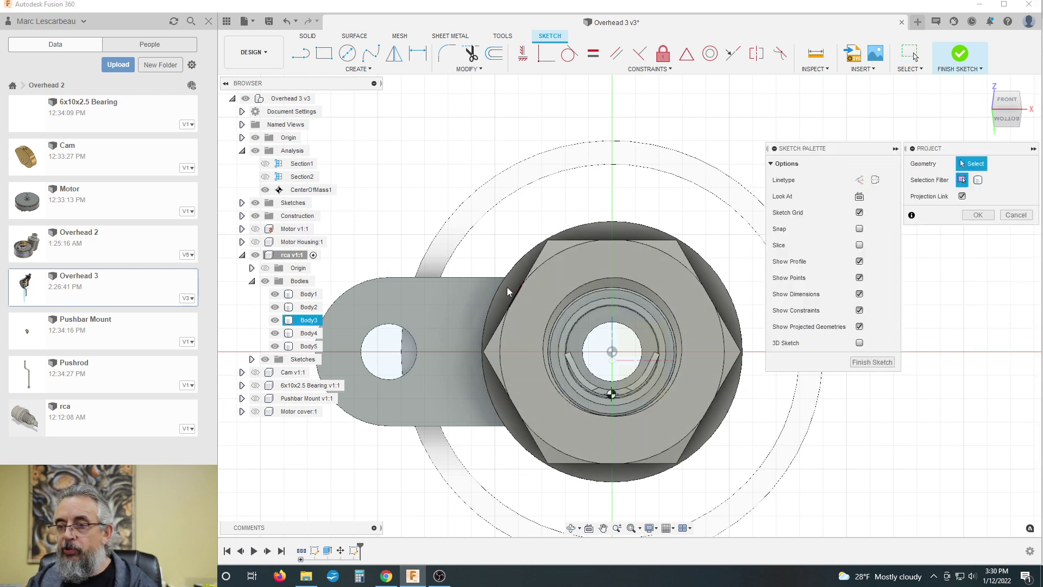
pyautogui.click(512, 268)
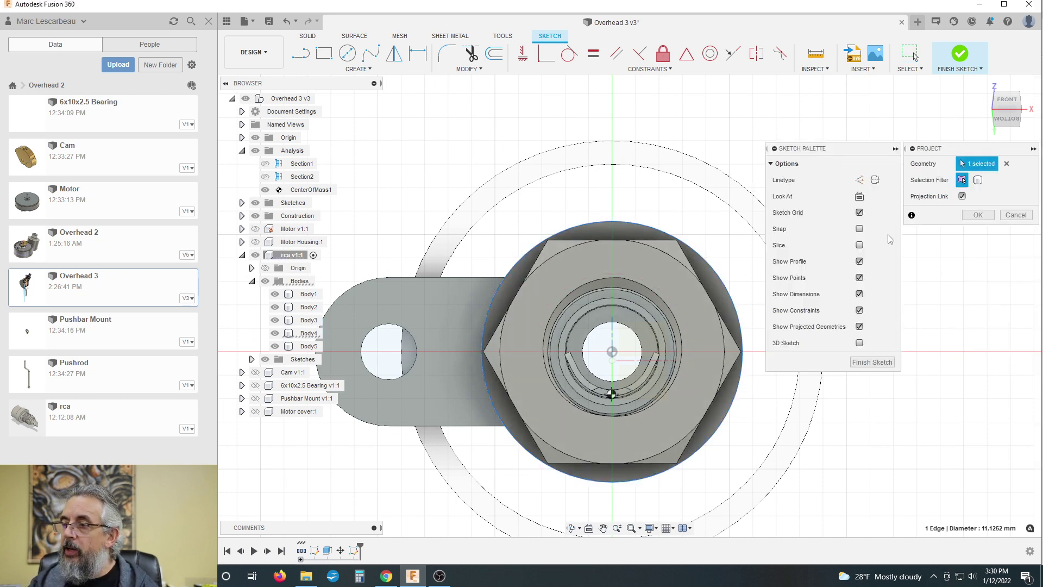
pyautogui.click(977, 217)
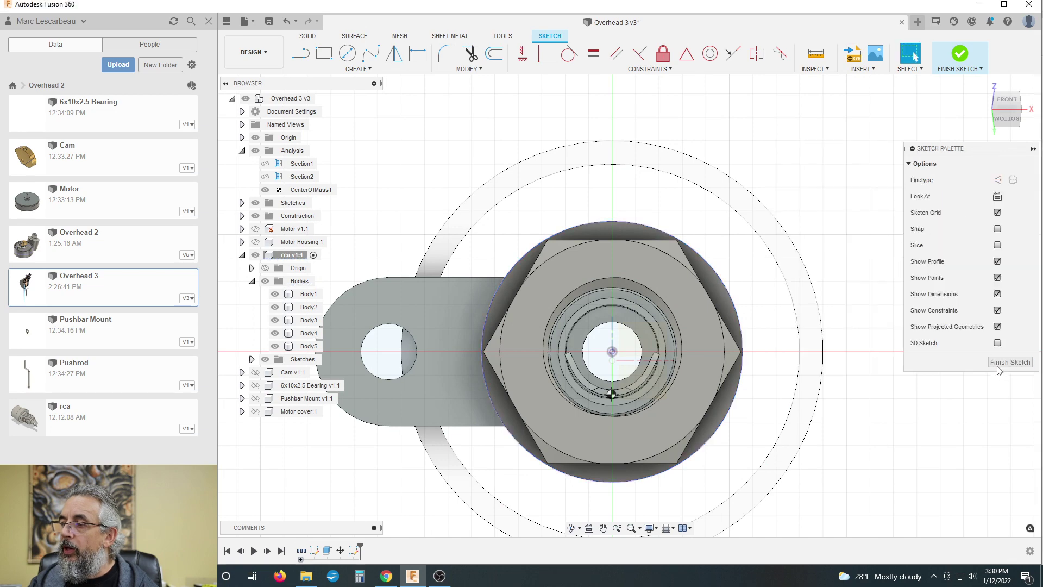
pyautogui.click(999, 365)
pyautogui.moveTo(815, 221)
pyautogui.keyDown('shift'); pyautogui.mouseDown(button='middle')
pyautogui.moveTo(792, 249)
pyautogui.moveTo(808, 231)
pyautogui.moveTo(803, 277)
pyautogui.mouseUp(button='middle'); pyautogui.keyUp('shift')
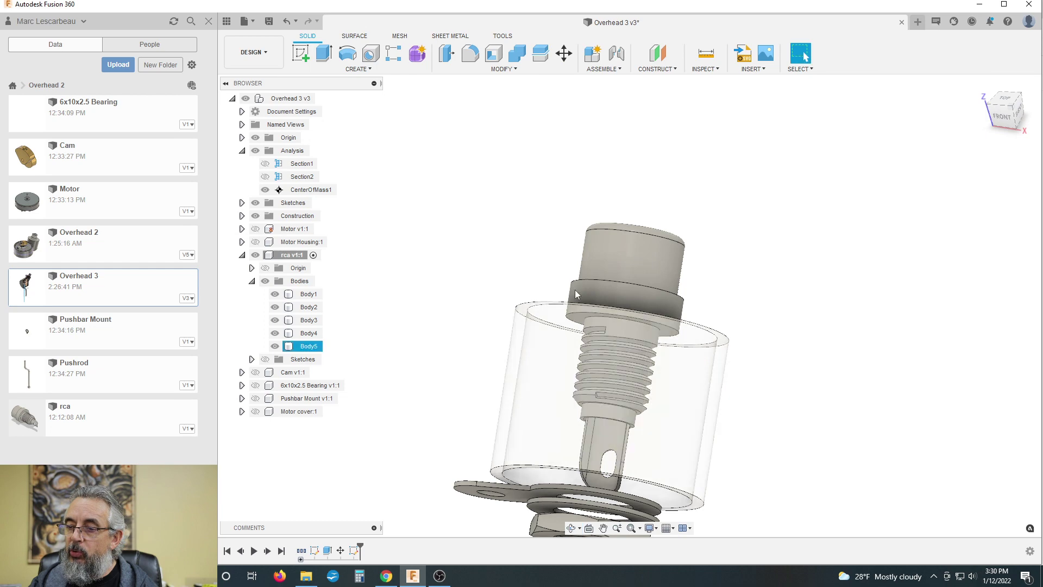
# Expand the rca component's Sketches folder and make the sketches visible
pyautogui.scroll(5, 517, 443)
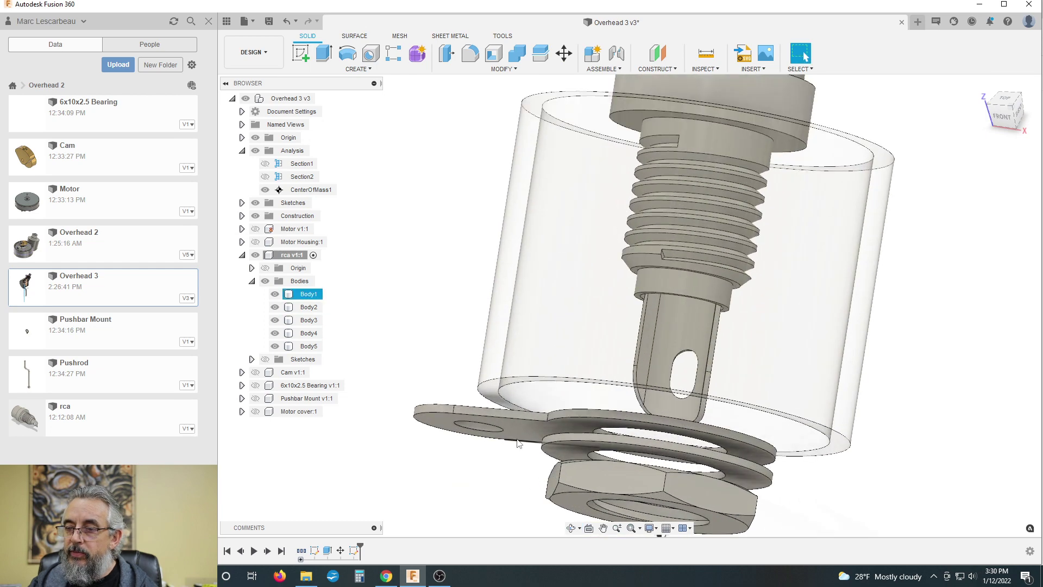
pyautogui.click(251, 359)
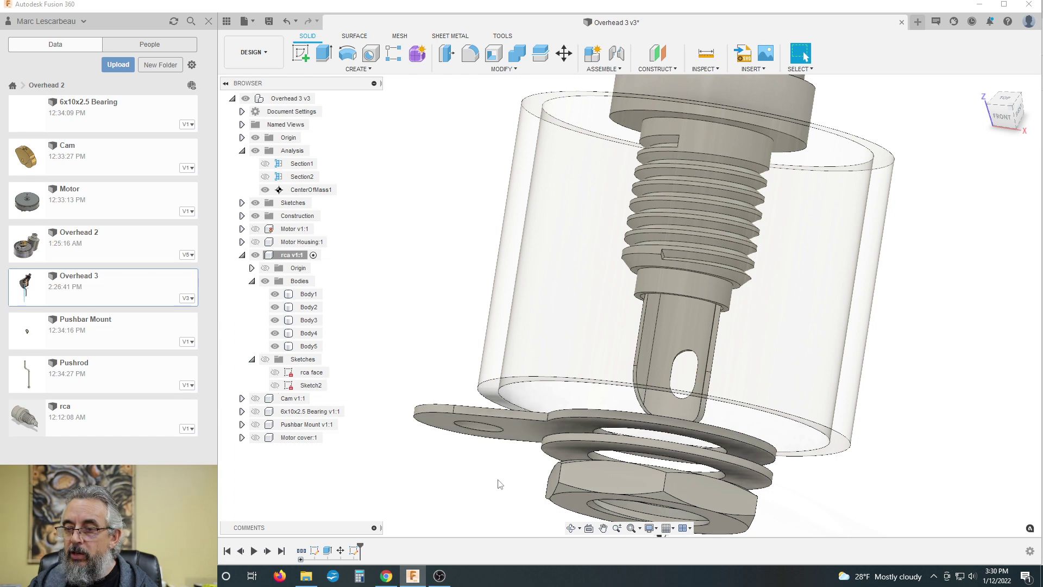
pyautogui.click(566, 427)
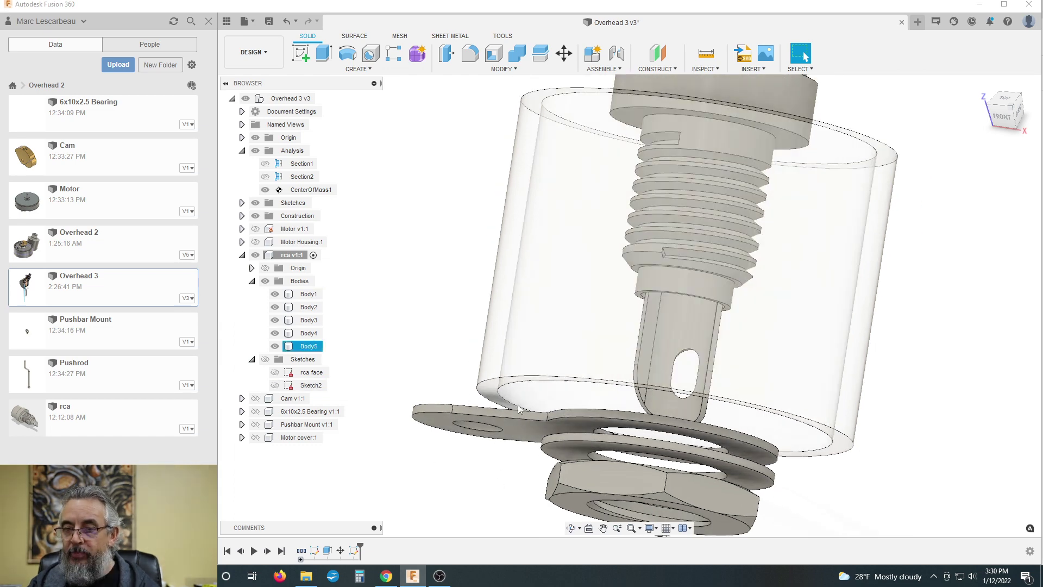
pyautogui.press('Escape')
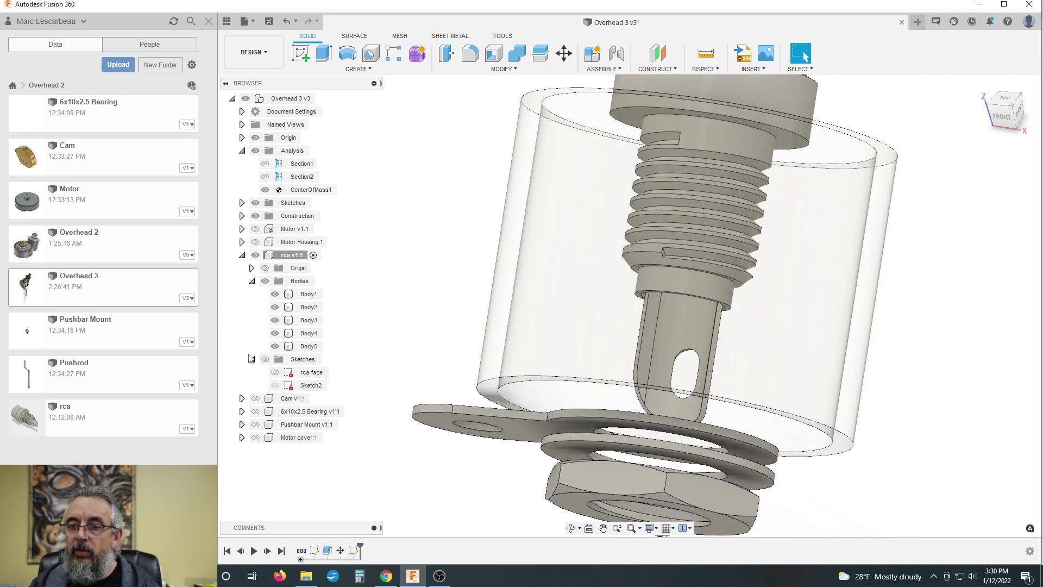
pyautogui.click(265, 360)
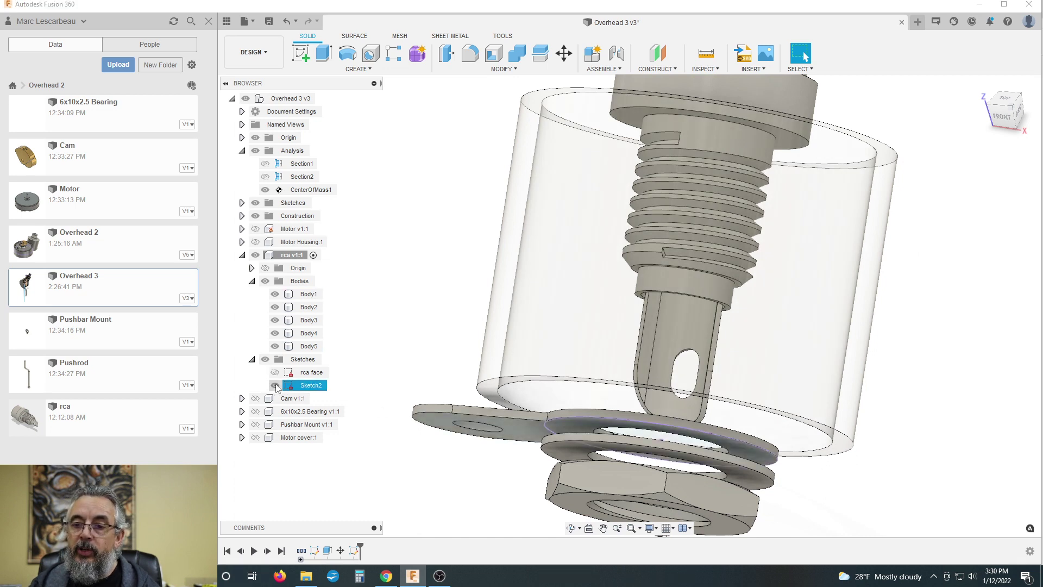
pyautogui.scroll(2, 566, 426)
pyautogui.click(572, 423)
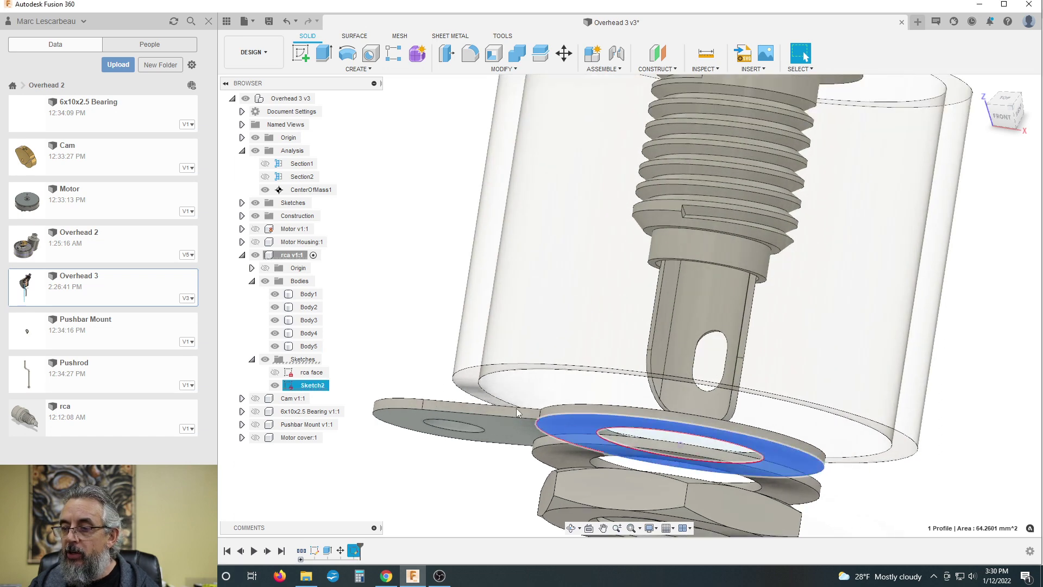
pyautogui.scroll(-1, 442, 360)
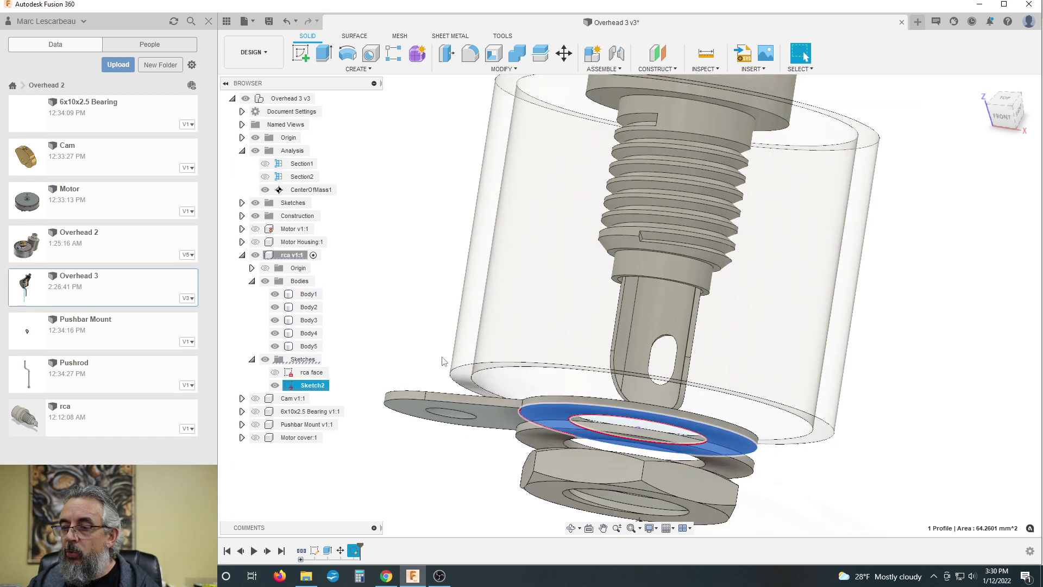
pyautogui.press('Escape')
# In Sketch2, draw a large circle centred on the origin around the jack
pyautogui.doubleClick(290, 386)
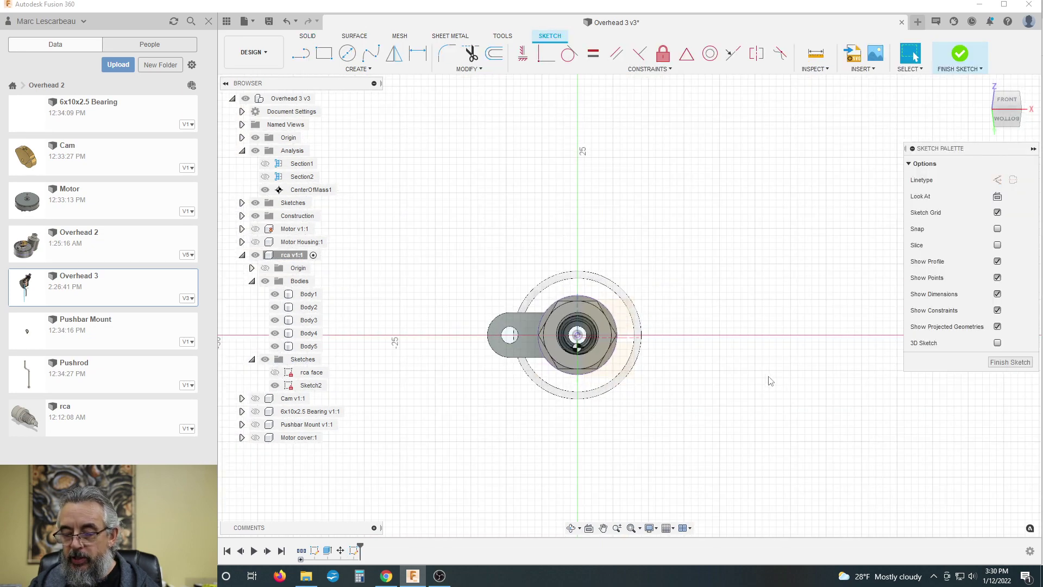
pyautogui.press('c')
pyautogui.click(578, 335)
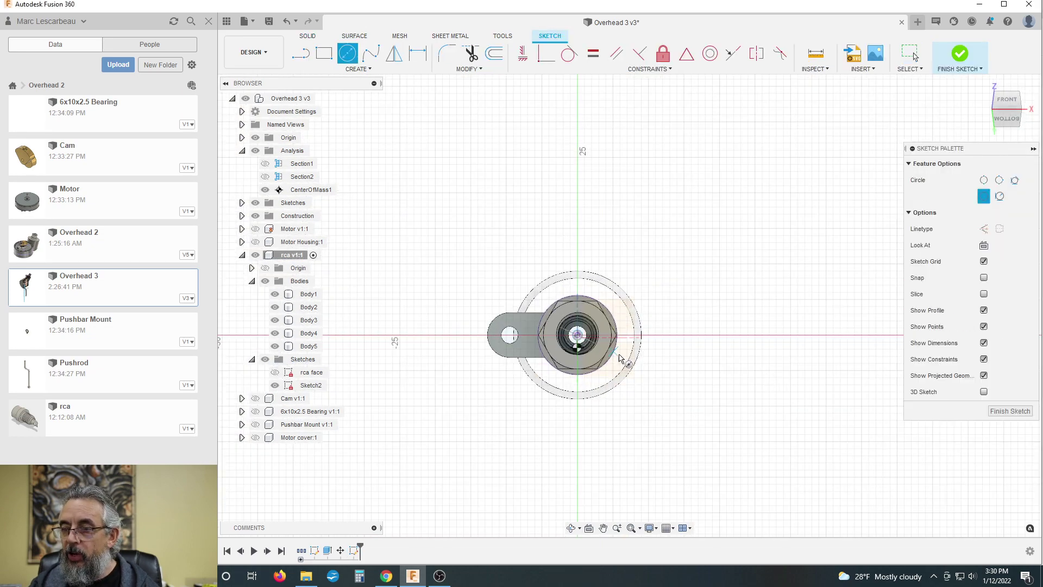
pyautogui.click(689, 365)
pyautogui.press('Escape')
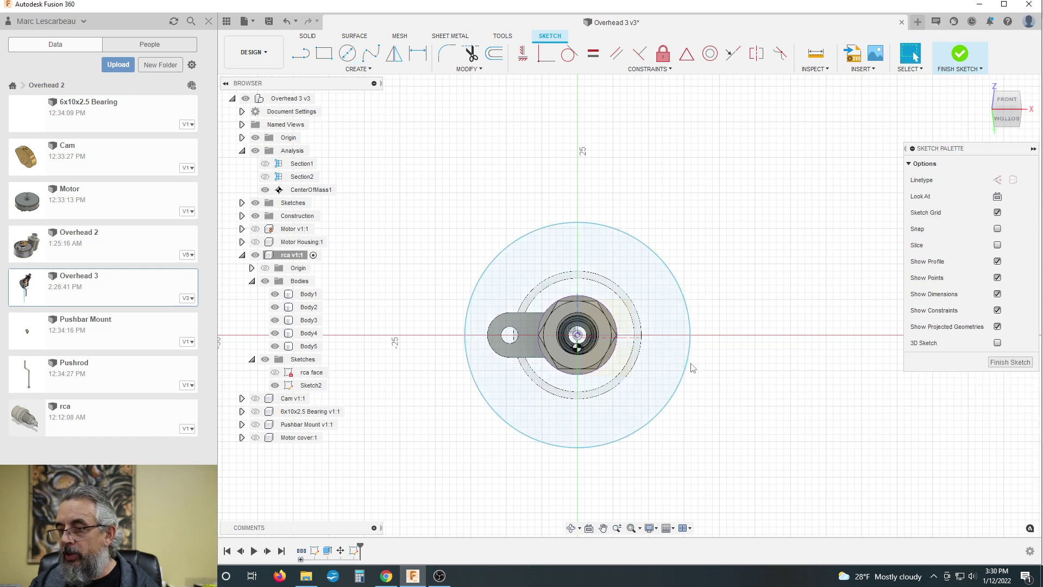
pyautogui.press('Return')
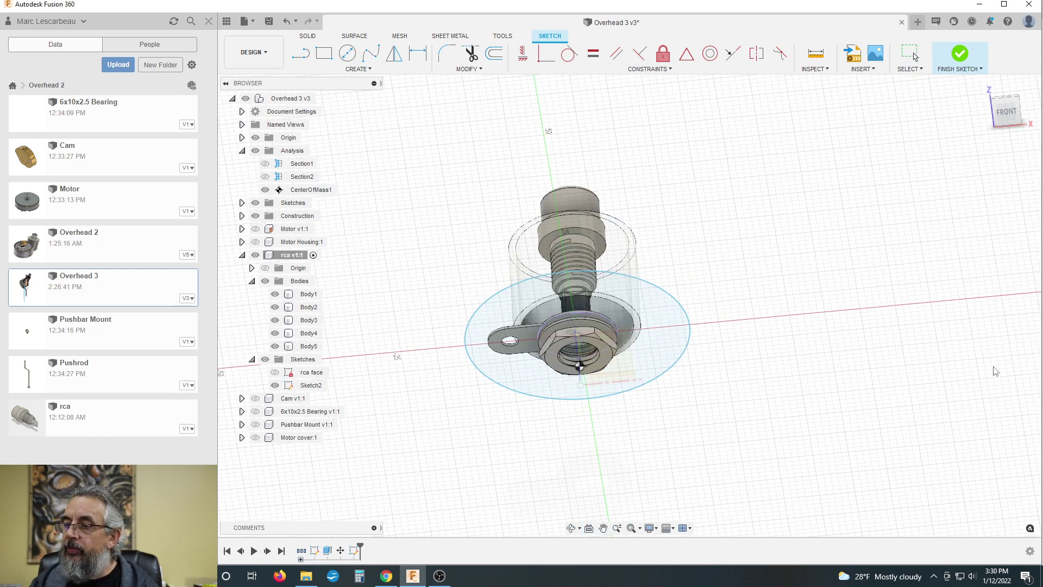
# Select the large disk profile, then the small lug hole profile
pyautogui.keyDown('shift'); pyautogui.moveTo(807, 373); pyautogui.dragTo(780, 392, button='middle'); pyautogui.keyUp('shift')
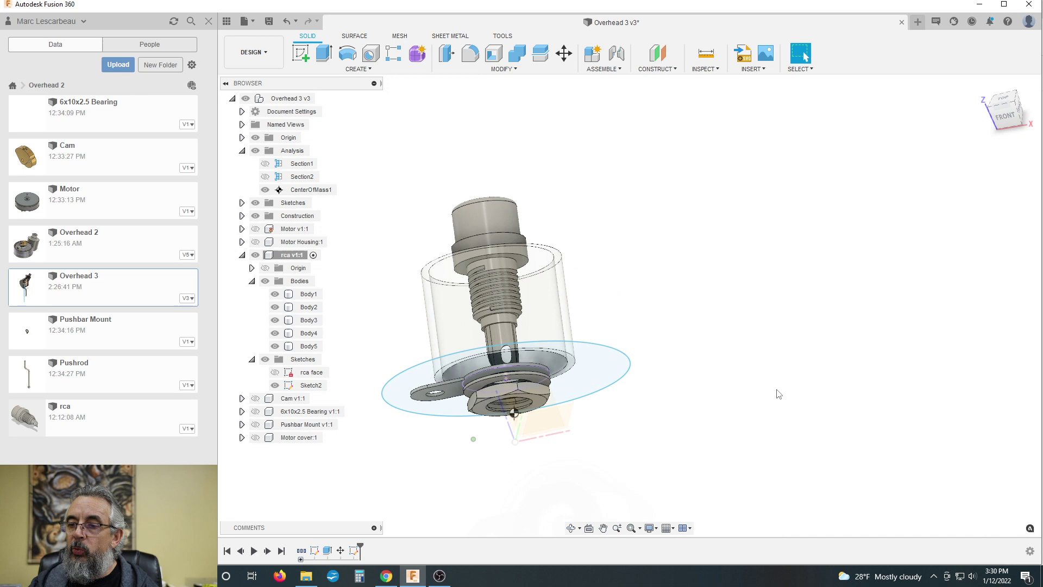
pyautogui.click(623, 367)
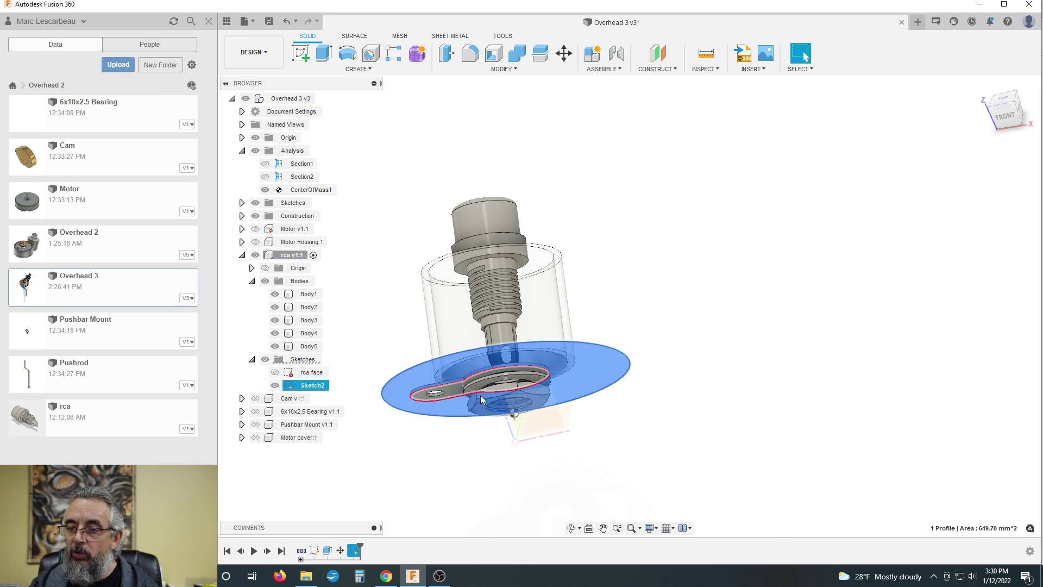
pyautogui.click(435, 394)
pyautogui.moveTo(729, 316)
pyautogui.keyDown('shift'); pyautogui.mouseDown(button='middle')
pyautogui.moveTo(735, 326)
pyautogui.moveTo(740, 307)
pyautogui.moveTo(731, 332)
pyautogui.mouseUp(button='middle'); pyautogui.keyUp('shift')
pyautogui.scroll(2, 527, 379)
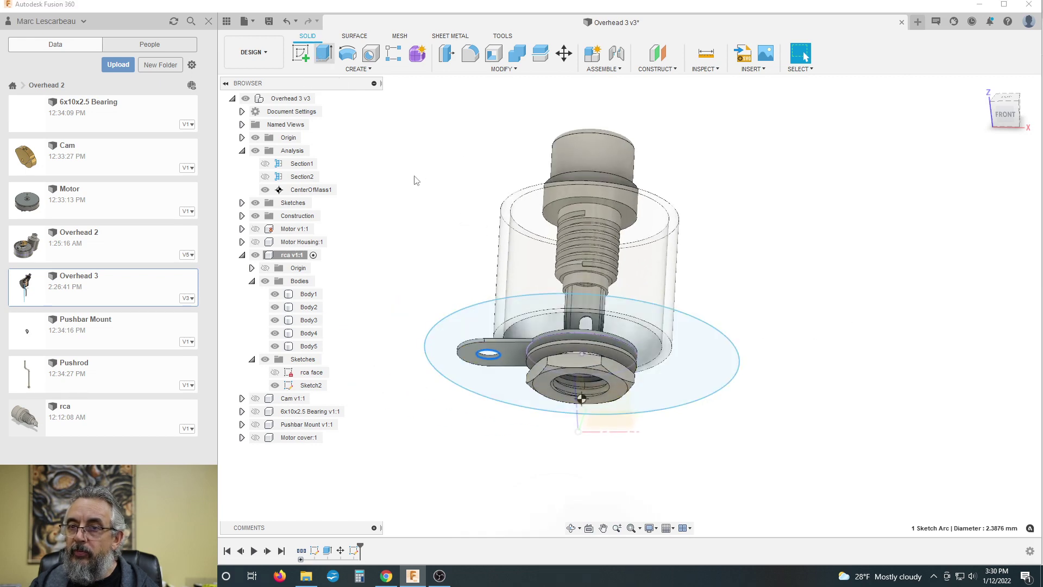
# Extrude Sketch2's lug and large disk profiles with a distance of -.5
pyautogui.click(325, 52)
pyautogui.scroll(2, 525, 291)
pyautogui.click(519, 387)
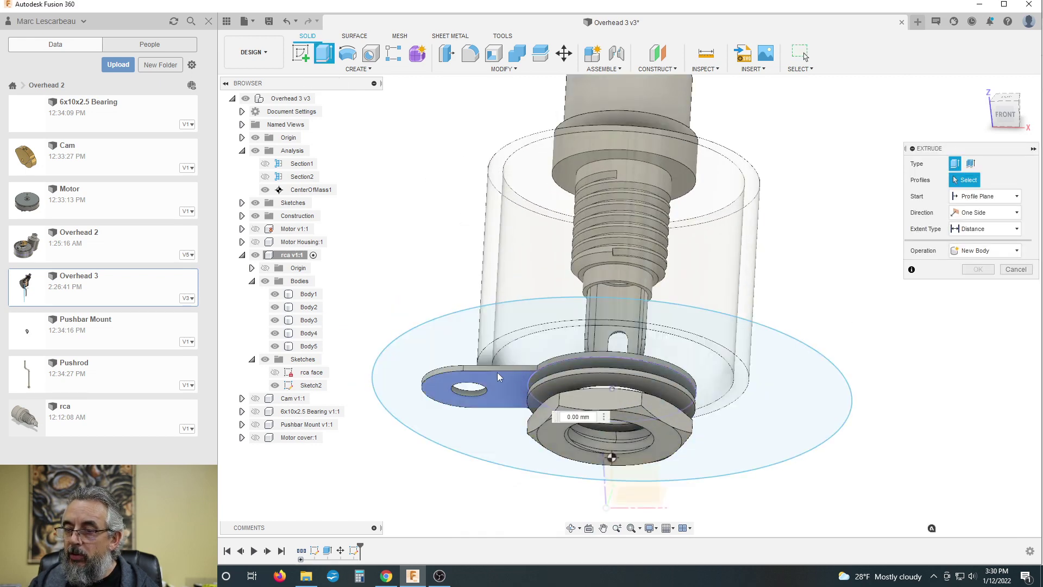
pyautogui.click(440, 358)
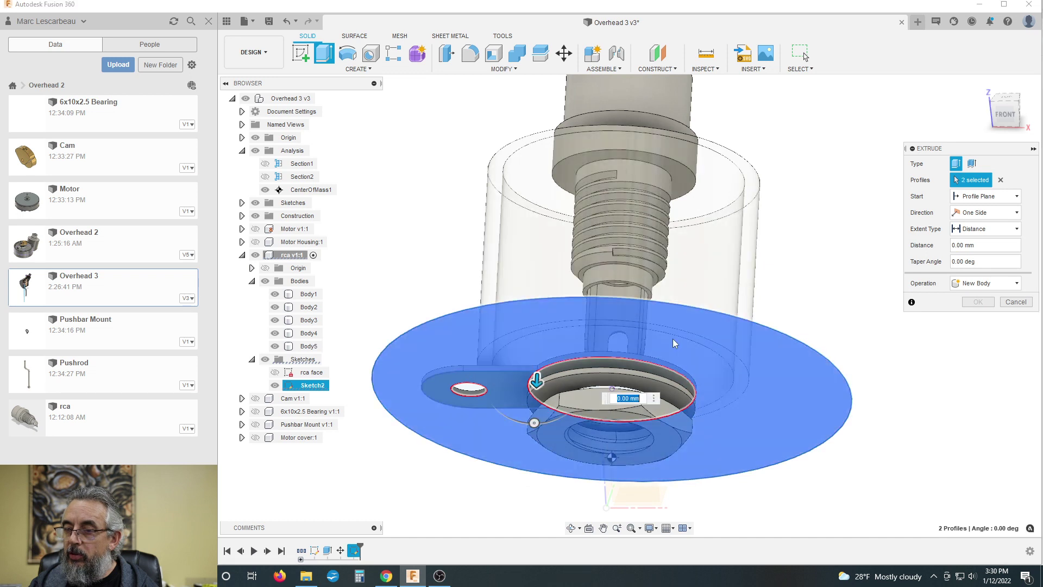
pyautogui.write('-.5')
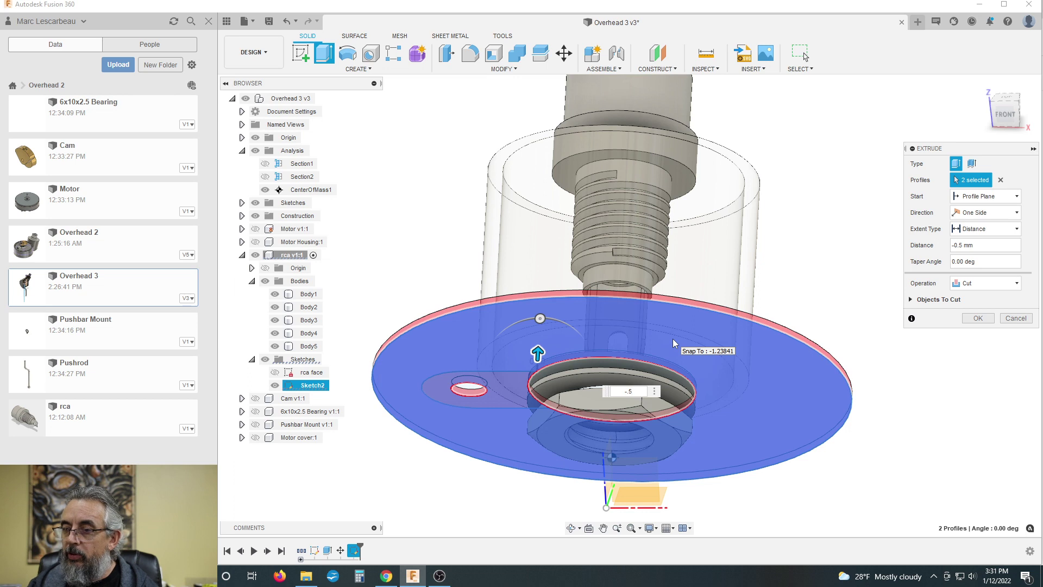
# Change the extent to To Object with Body5 as the target and apply the cut
pyautogui.click(988, 217)
pyautogui.click(973, 221)
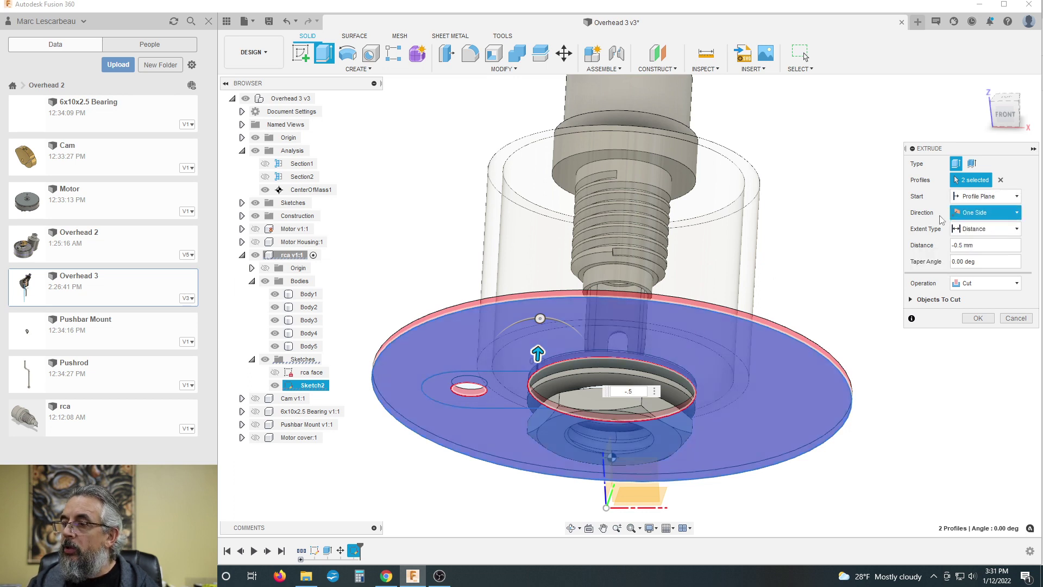
pyautogui.click(972, 231)
pyautogui.click(975, 253)
pyautogui.keyDown('shift'); pyautogui.moveTo(869, 271); pyautogui.dragTo(614, 380, button='middle'); pyautogui.keyUp('shift')
pyautogui.click(613, 385)
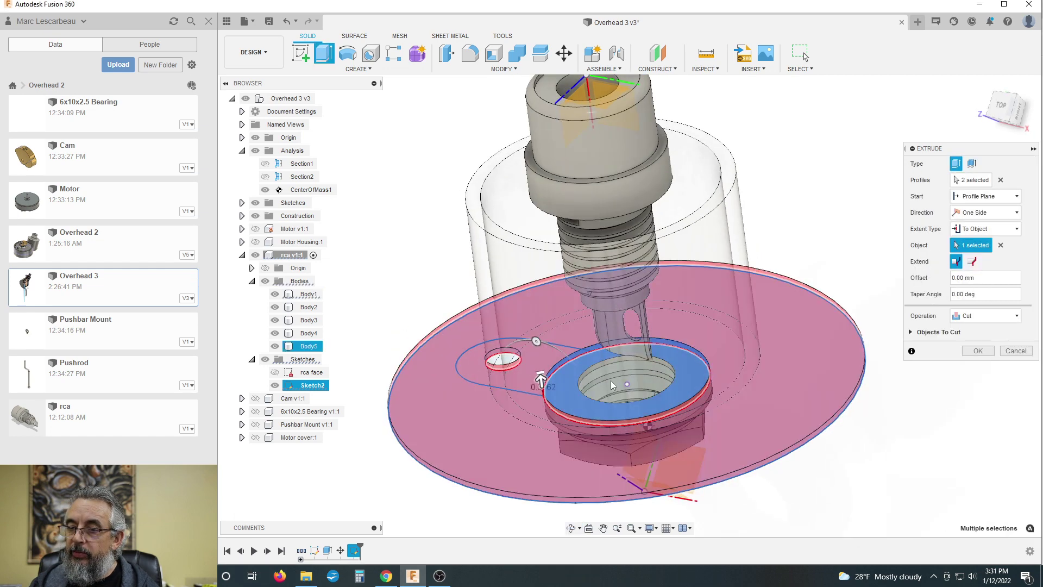
pyautogui.click(979, 351)
pyautogui.keyDown('shift'); pyautogui.moveTo(975, 374); pyautogui.dragTo(560, 412, button='middle'); pyautogui.keyUp('shift')
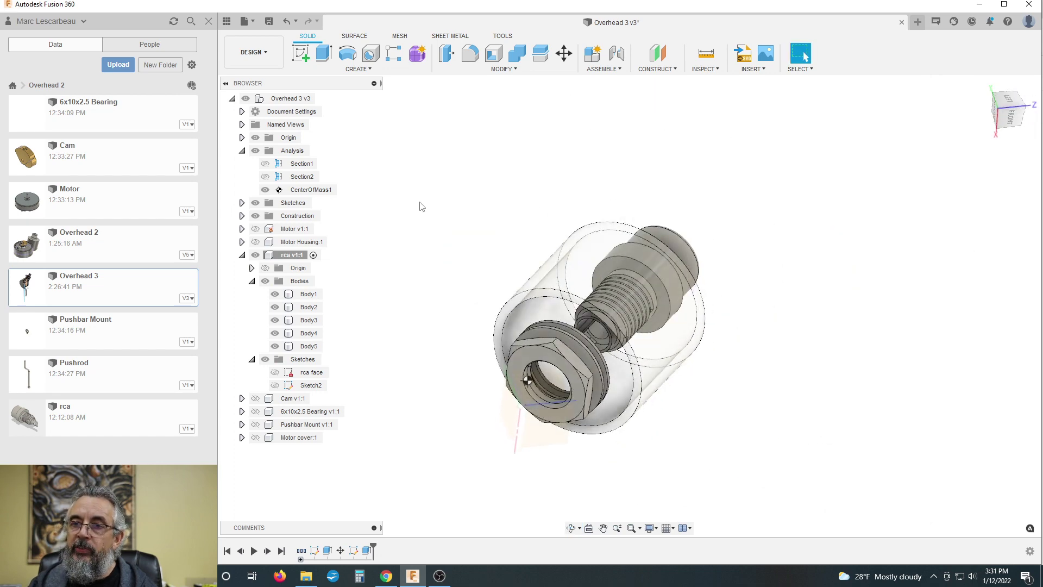
# Save version 4, then activate the top-level assembly and Unisolate All
pyautogui.hotkey('ctrl', 's')
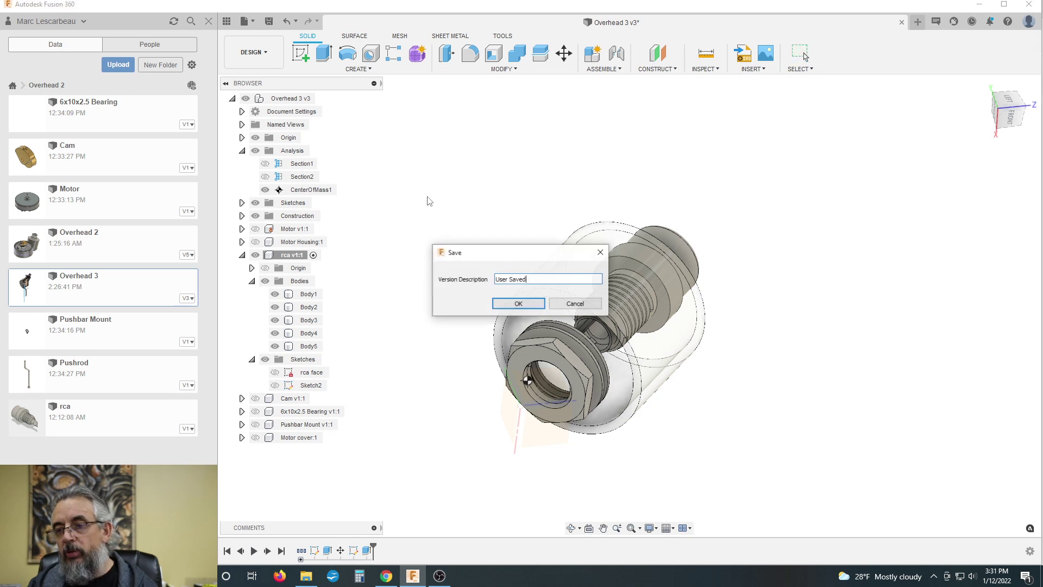
pyautogui.click(522, 305)
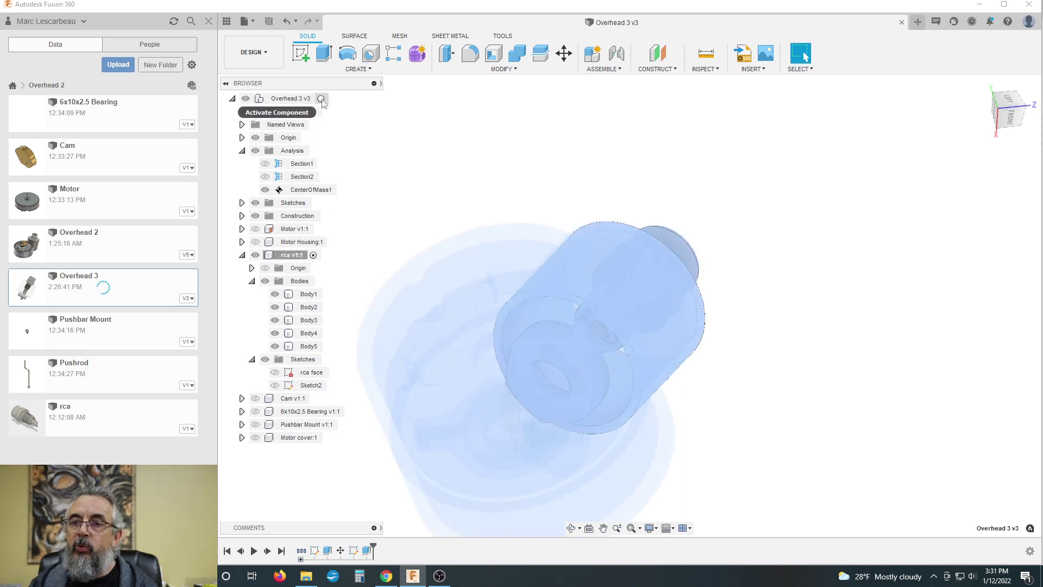
pyautogui.click(325, 98)
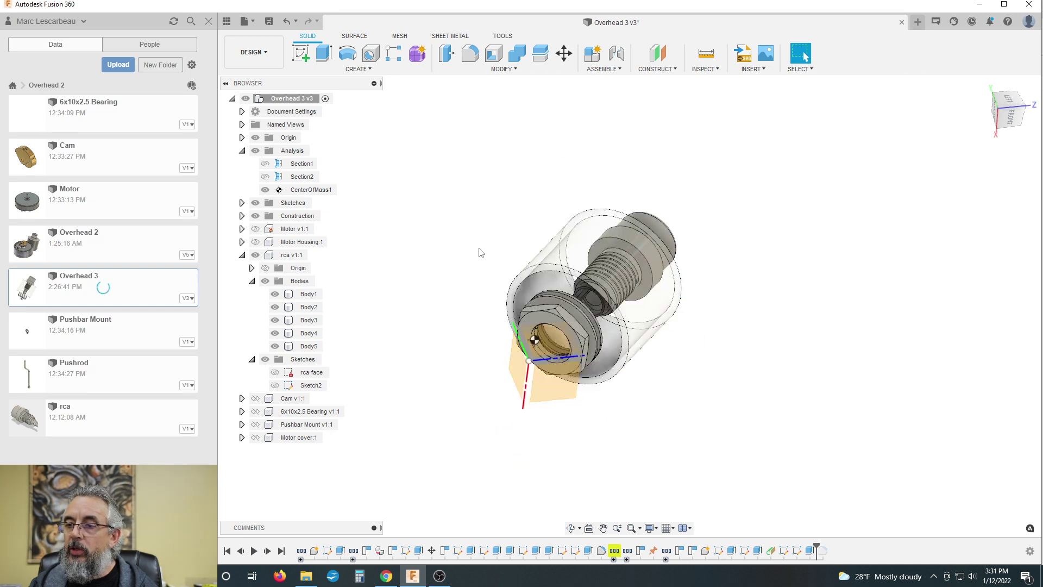
pyautogui.rightClick(293, 99)
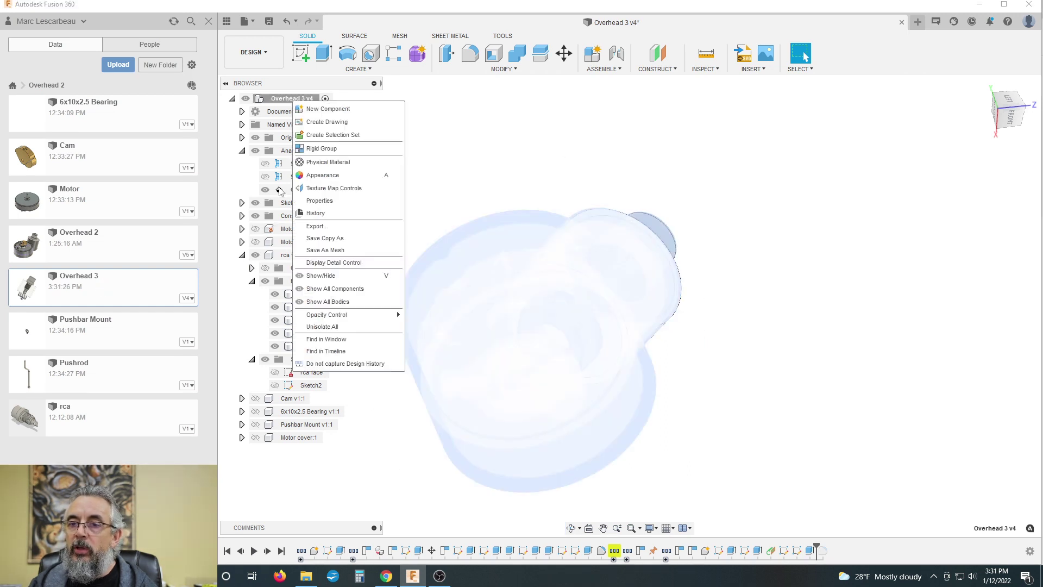
pyautogui.click(326, 327)
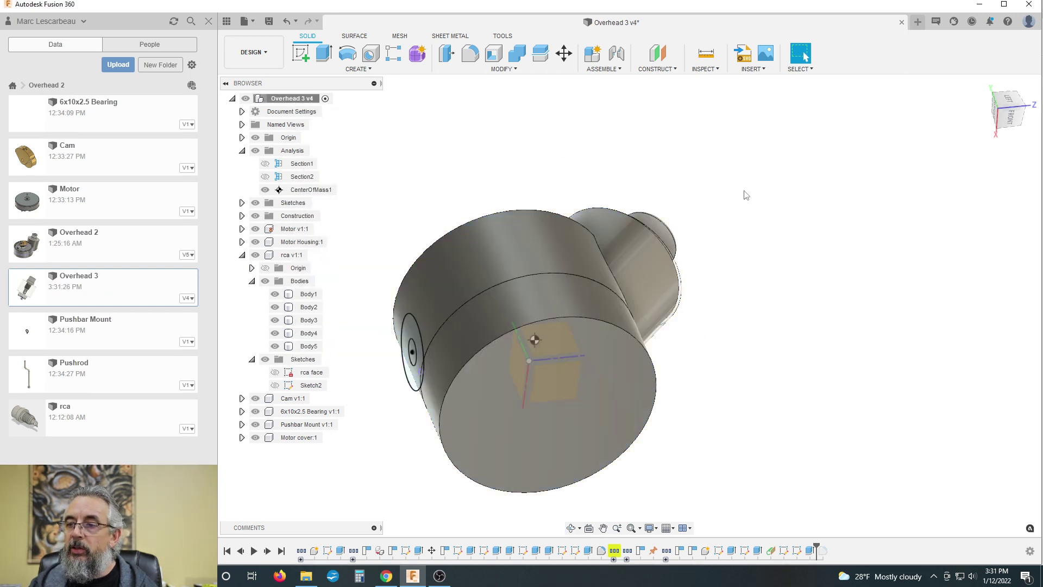
# Turn the model to a front view of the housing and select Sketch2 in the timeline
pyautogui.keyDown('shift'); pyautogui.moveTo(779, 219); pyautogui.dragTo(856, 188, button='middle'); pyautogui.keyUp('shift')
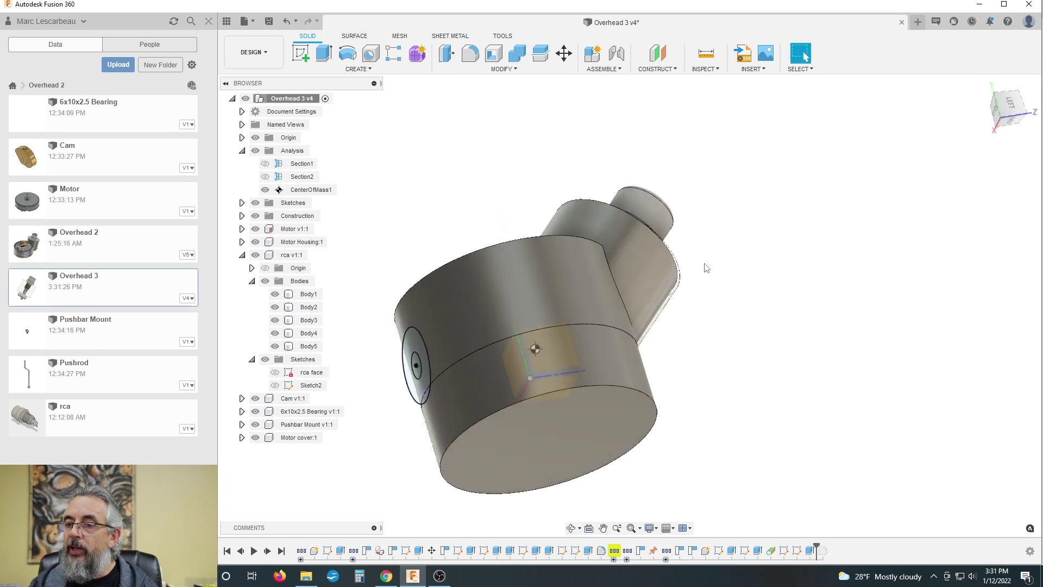
pyautogui.keyDown('shift'); pyautogui.moveTo(706, 268); pyautogui.dragTo(500, 310, button='middle'); pyautogui.keyUp('shift')
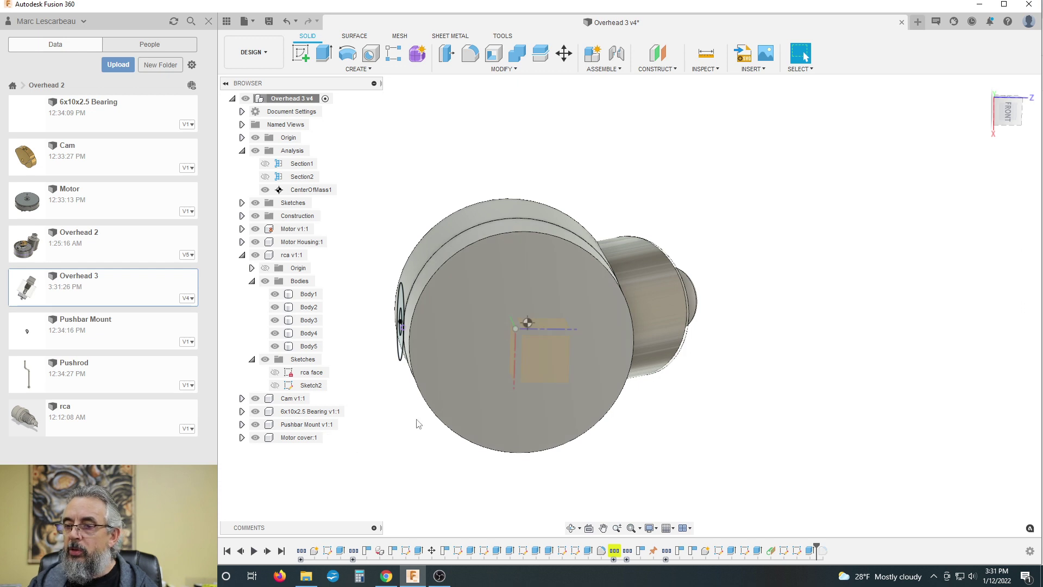
pyautogui.keyDown('shift'); pyautogui.moveTo(418, 424); pyautogui.dragTo(429, 418, button='middle'); pyautogui.keyUp('shift')
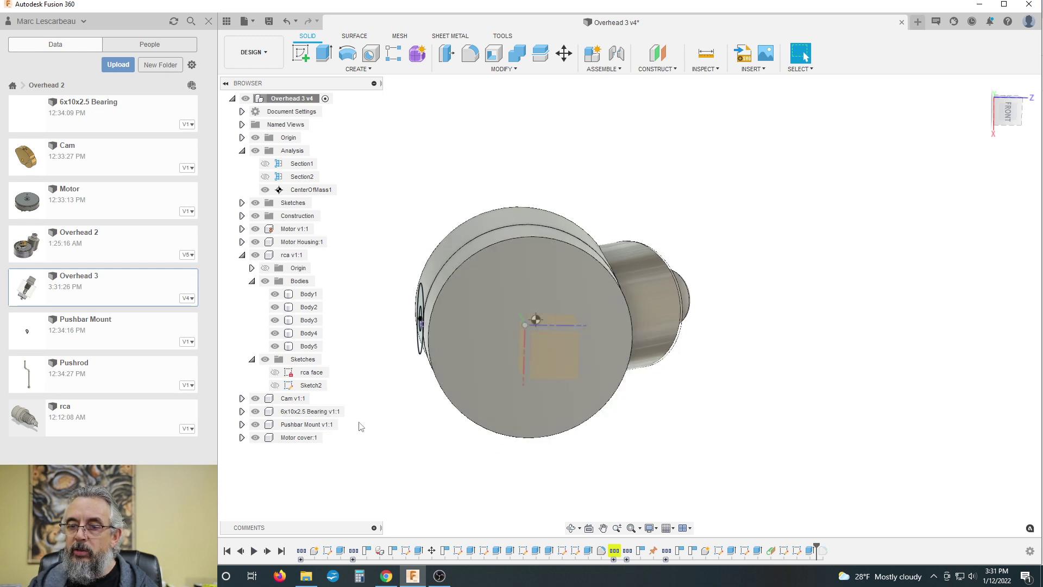
pyautogui.keyDown('shift'); pyautogui.moveTo(433, 333); pyautogui.dragTo(342, 391, button='middle'); pyautogui.keyUp('shift')
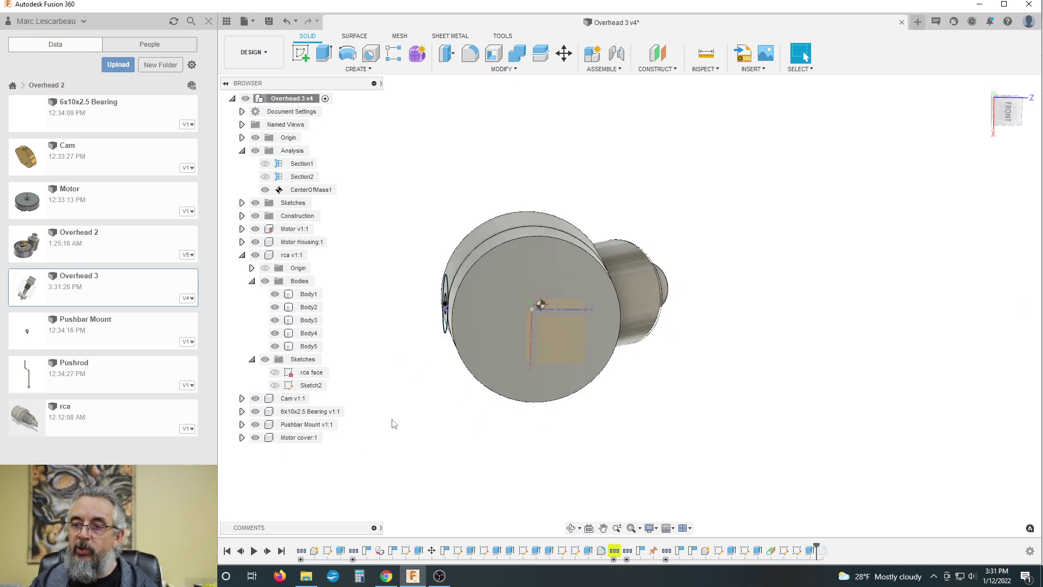
pyautogui.click(303, 242)
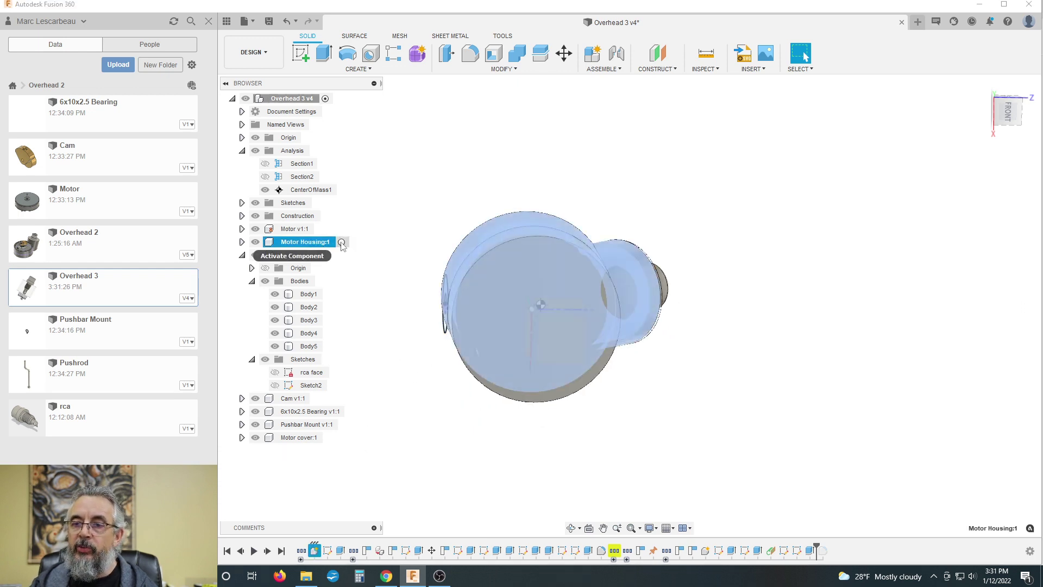
pyautogui.click(409, 392)
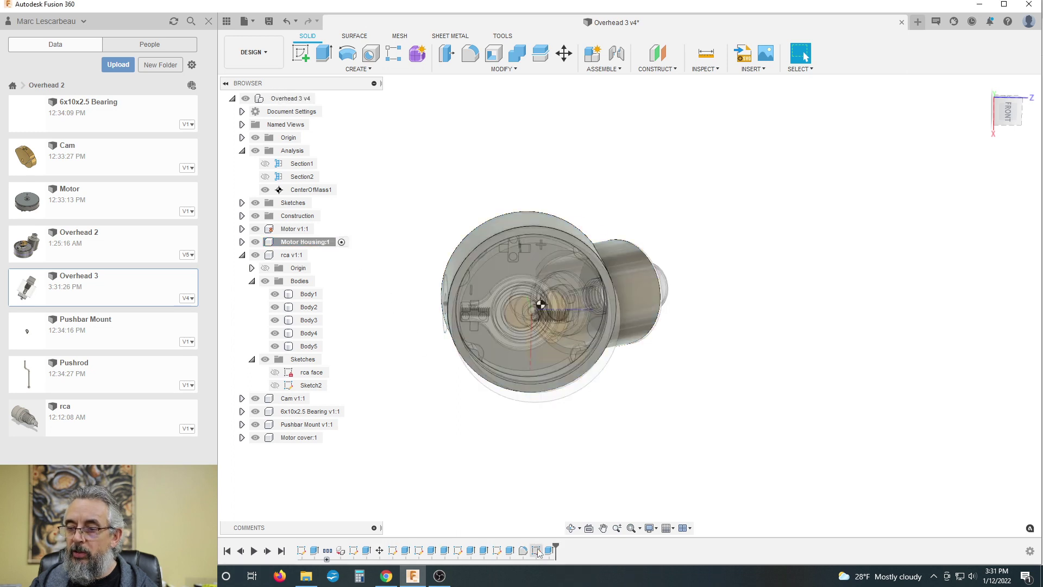
pyautogui.click(537, 551)
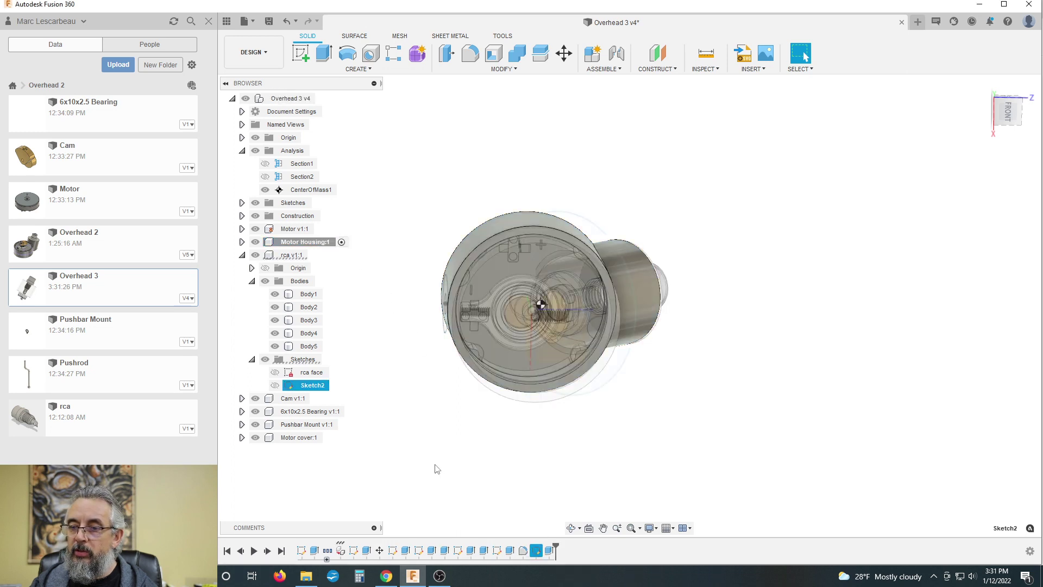
# Move Sketch2 from the top-level Sketches into Motor Housing:1 and make it visible
pyautogui.keyDown('shift'); pyautogui.moveTo(429, 442); pyautogui.dragTo(456, 434, button='middle'); pyautogui.keyUp('shift')
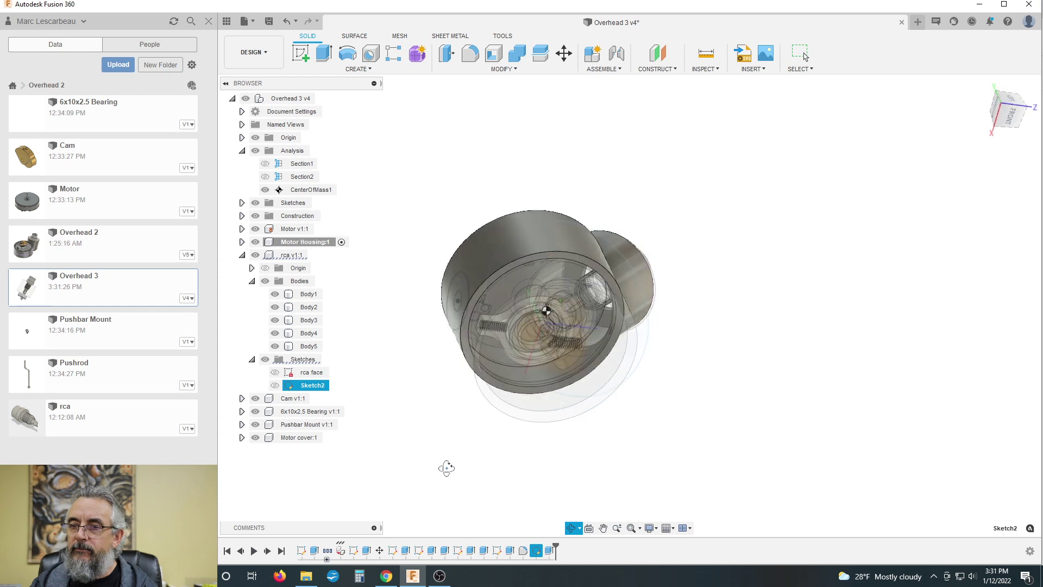
pyautogui.click(241, 202)
pyautogui.moveTo(307, 226); pyautogui.dragTo(303, 263)
pyautogui.moveTo(298, 318); pyautogui.dragTo(304, 255)
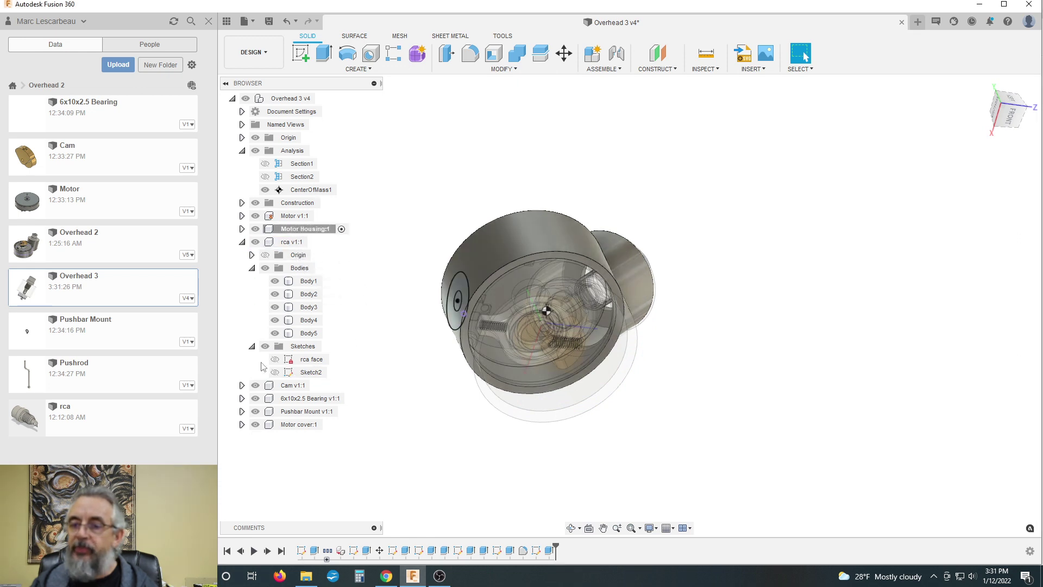
pyautogui.click(275, 372)
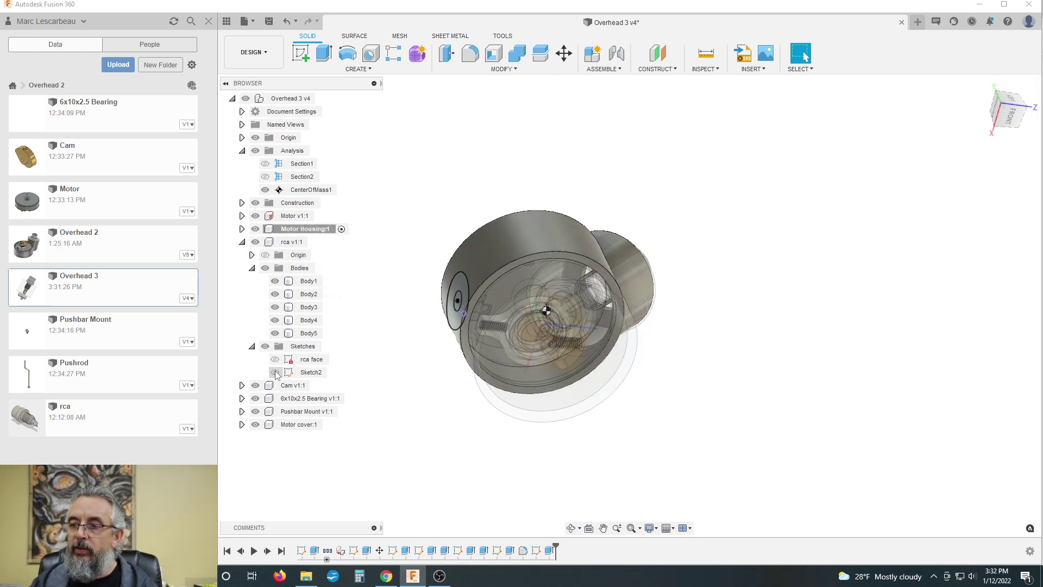
pyautogui.click(275, 373)
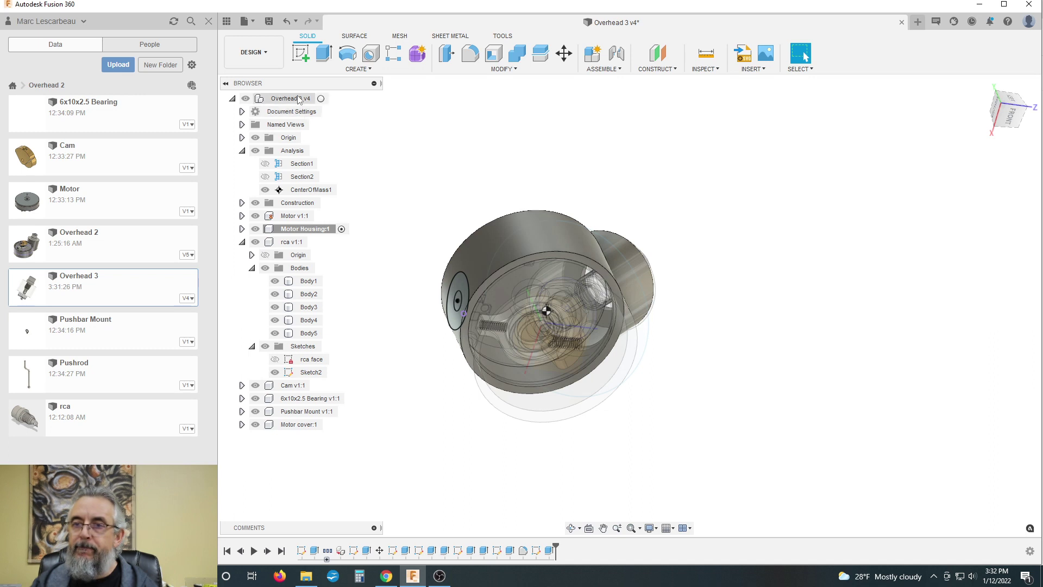
# Make the top-level Overhead 3 v4 assembly active again
pyautogui.click(318, 99)
pyautogui.click(320, 99)
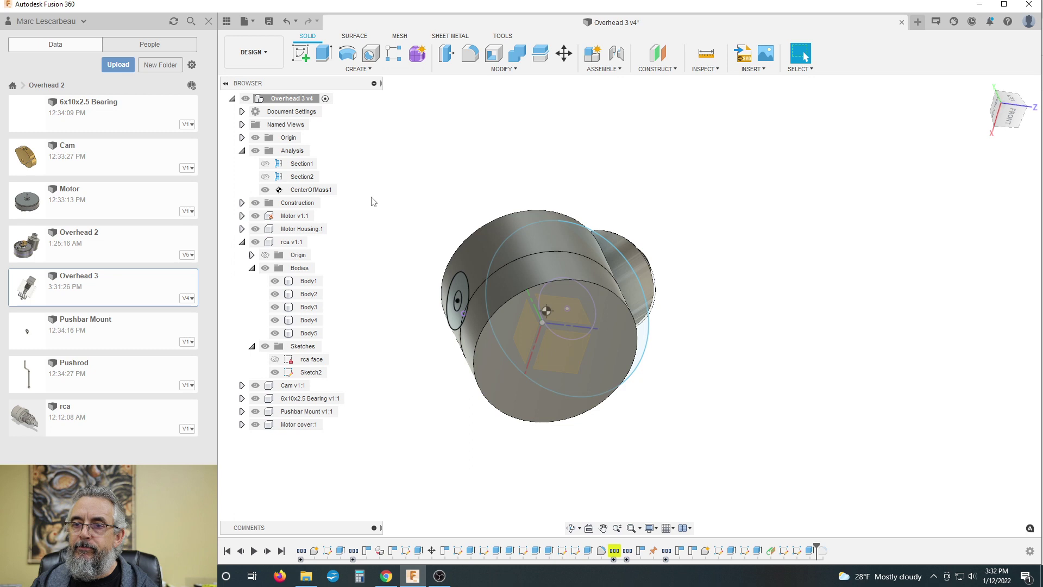
pyautogui.scroll(-1, 569, 203)
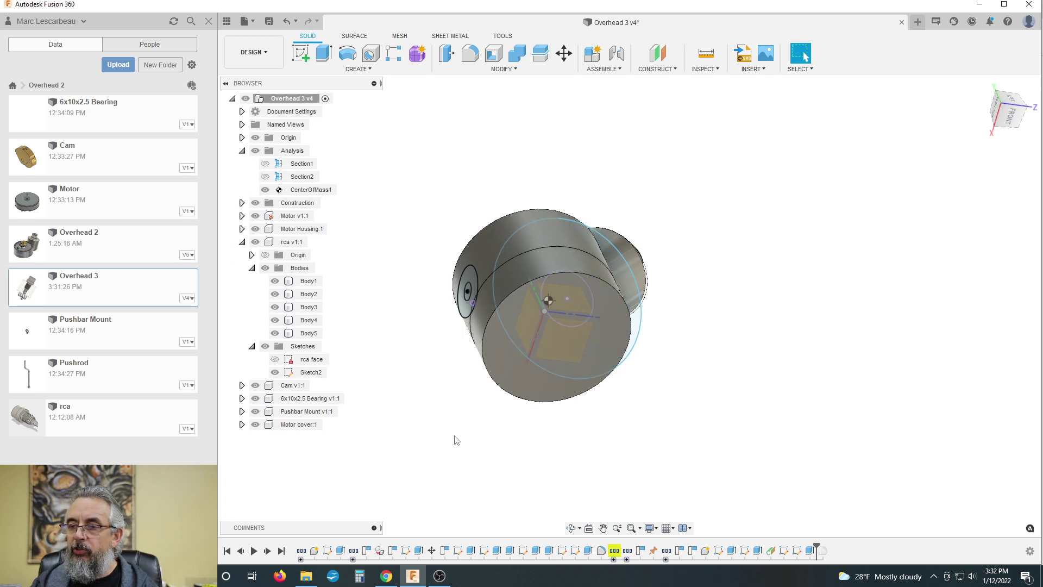
pyautogui.click(459, 312)
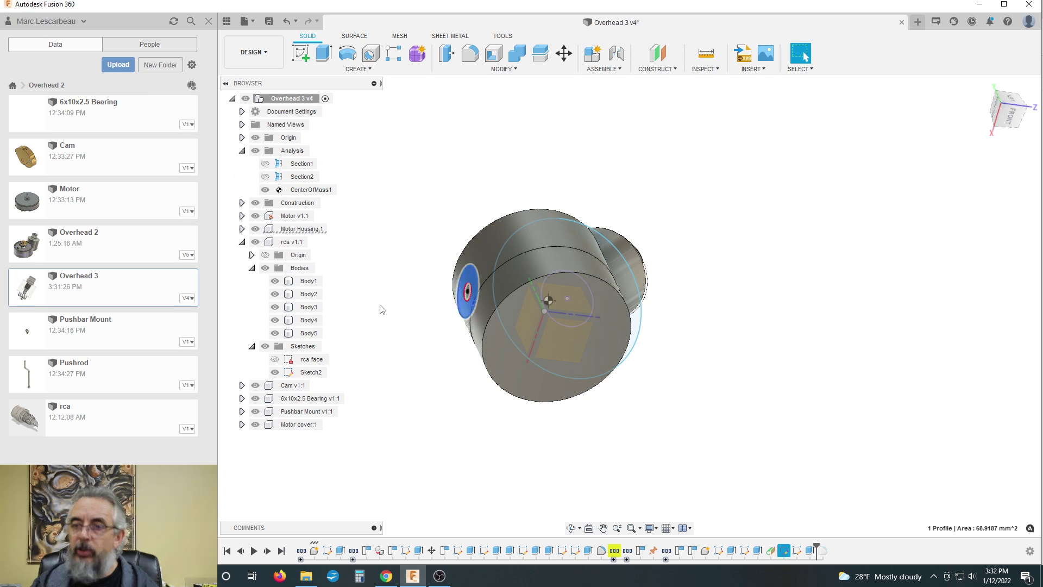
pyautogui.click(242, 228)
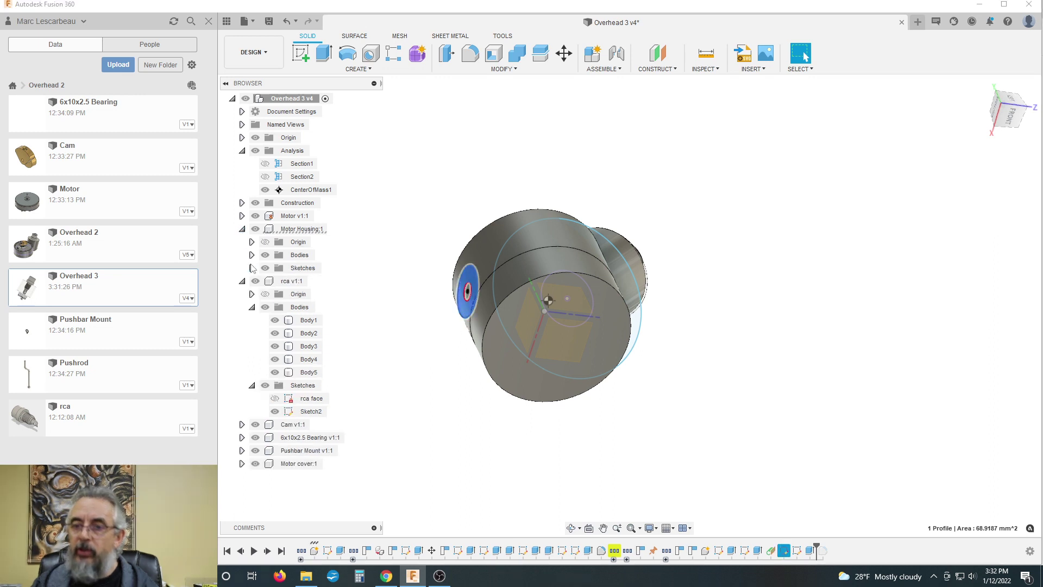
pyautogui.click(251, 269)
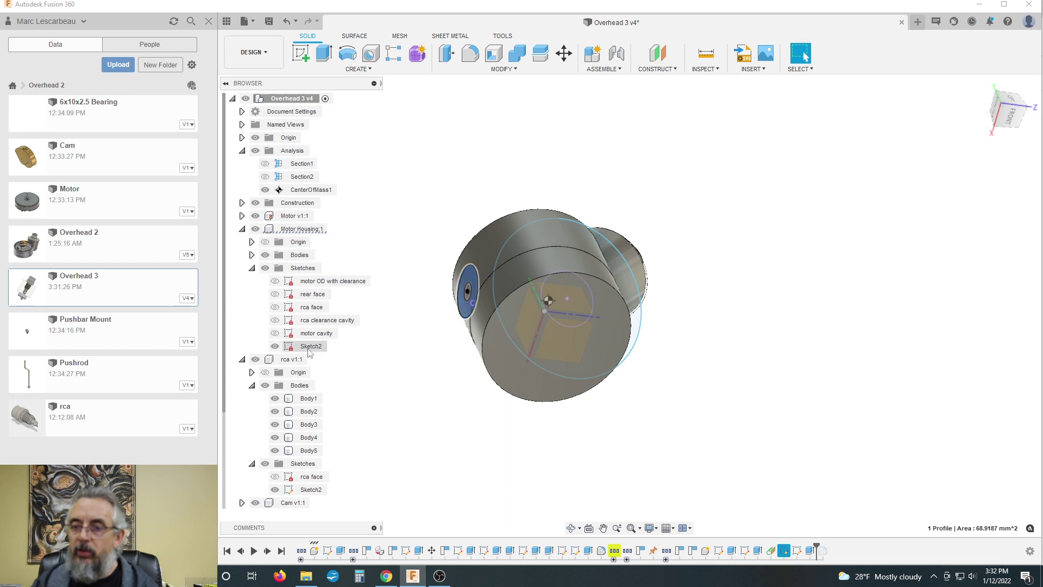
pyautogui.click(428, 383)
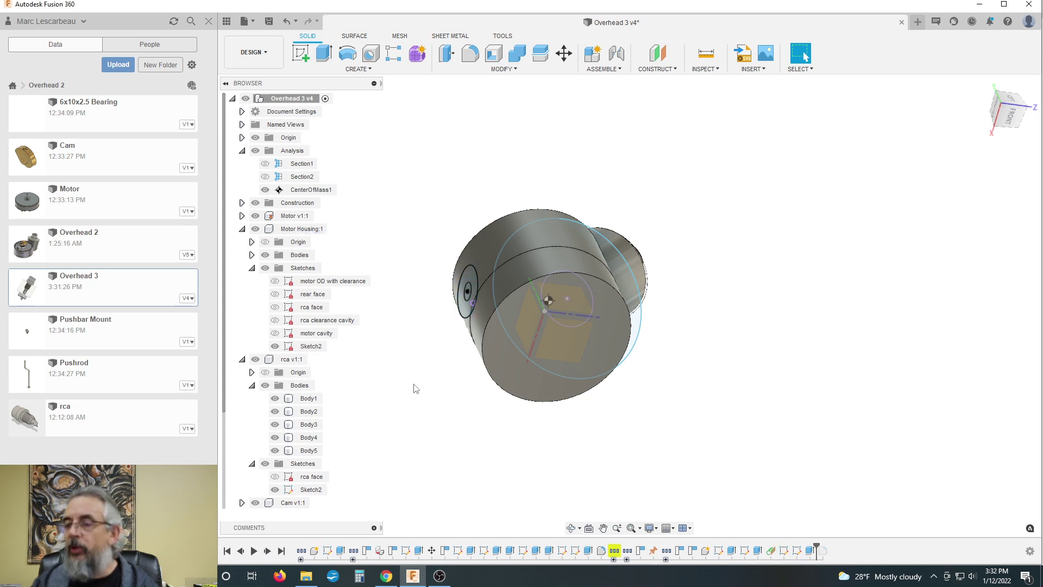
pyautogui.click(1011, 116)
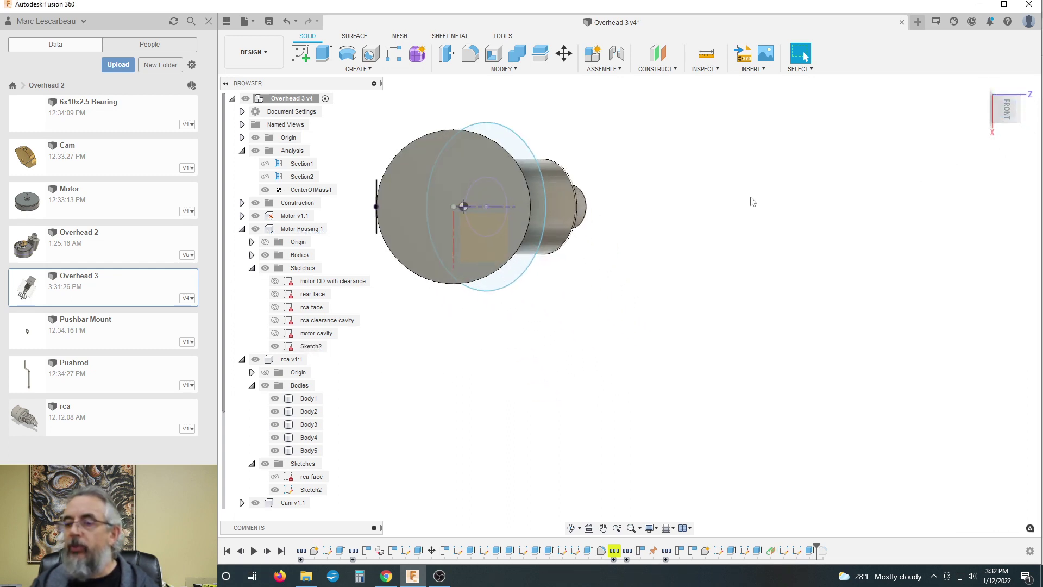
pyautogui.scroll(5, 581, 221)
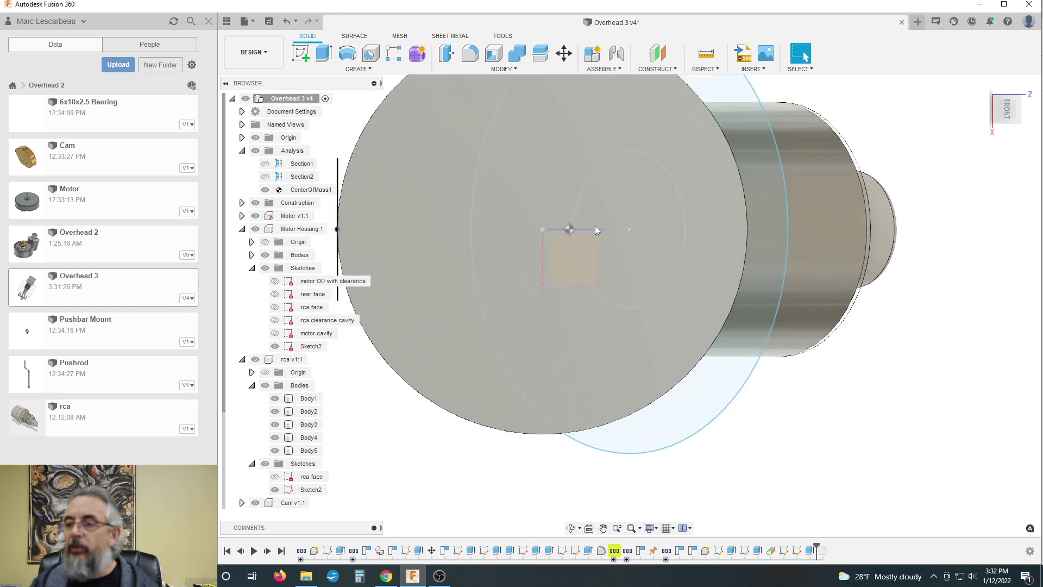
pyautogui.scroll(5, 594, 226)
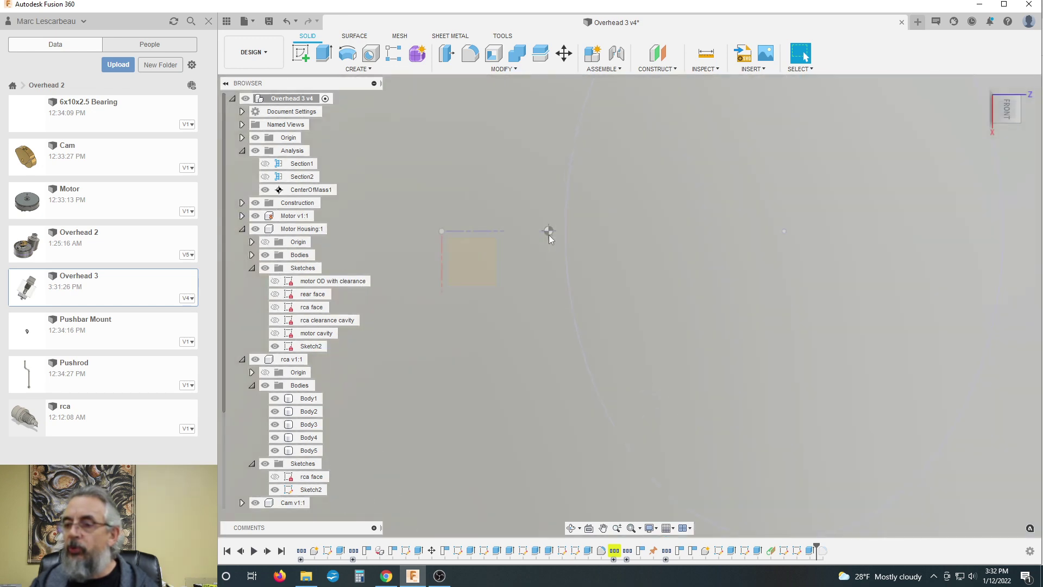
pyautogui.scroll(3, 549, 235)
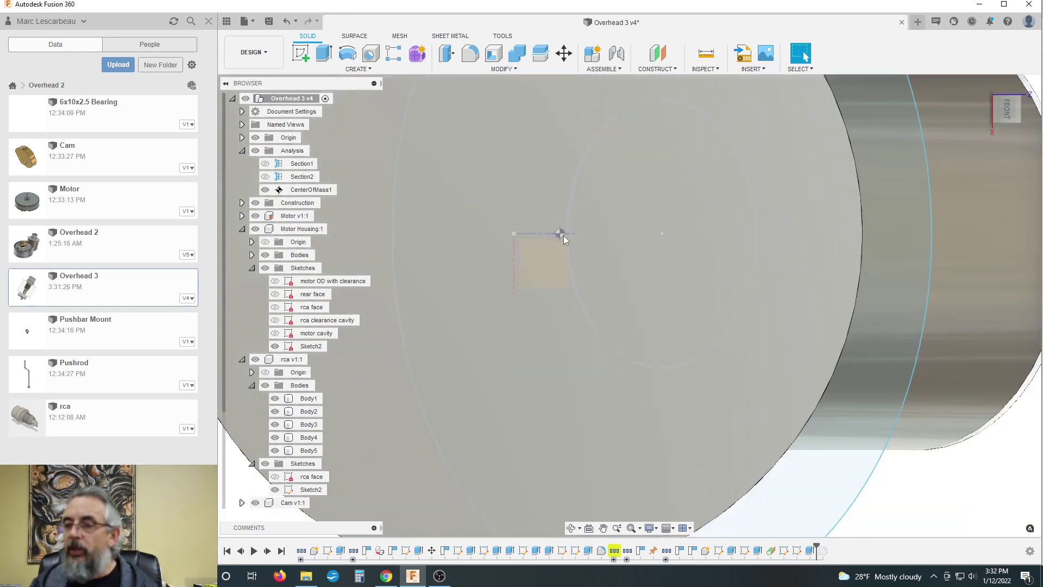
pyautogui.scroll(-5, 563, 236)
pyautogui.moveTo(752, 342)
pyautogui.keyDown('shift'); pyautogui.mouseDown(button='middle')
pyautogui.moveTo(821, 330)
pyautogui.moveTo(831, 368)
pyautogui.moveTo(741, 331)
pyautogui.mouseUp(button='middle'); pyautogui.keyUp('shift')
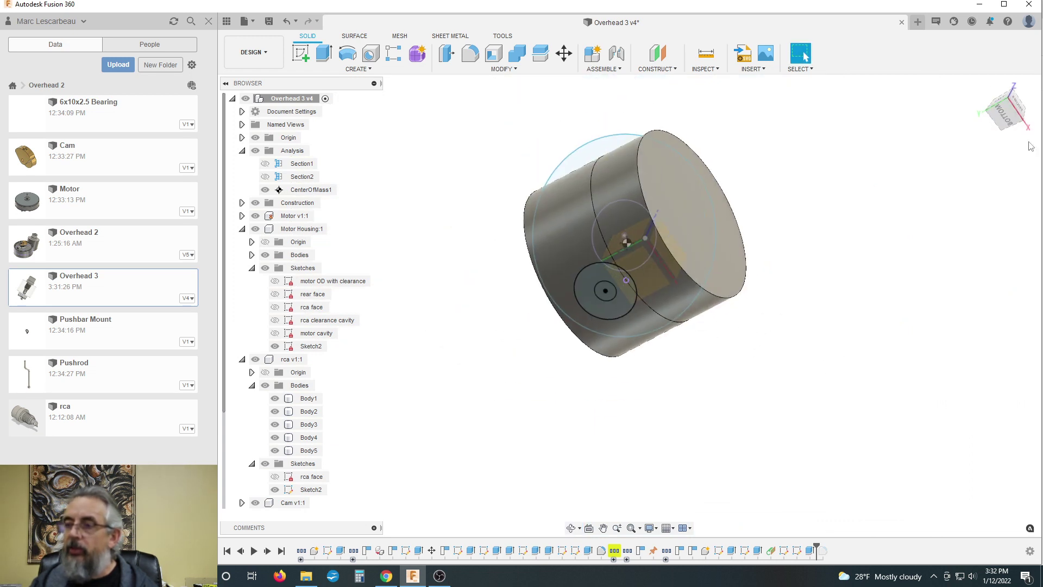
pyautogui.click(1006, 119)
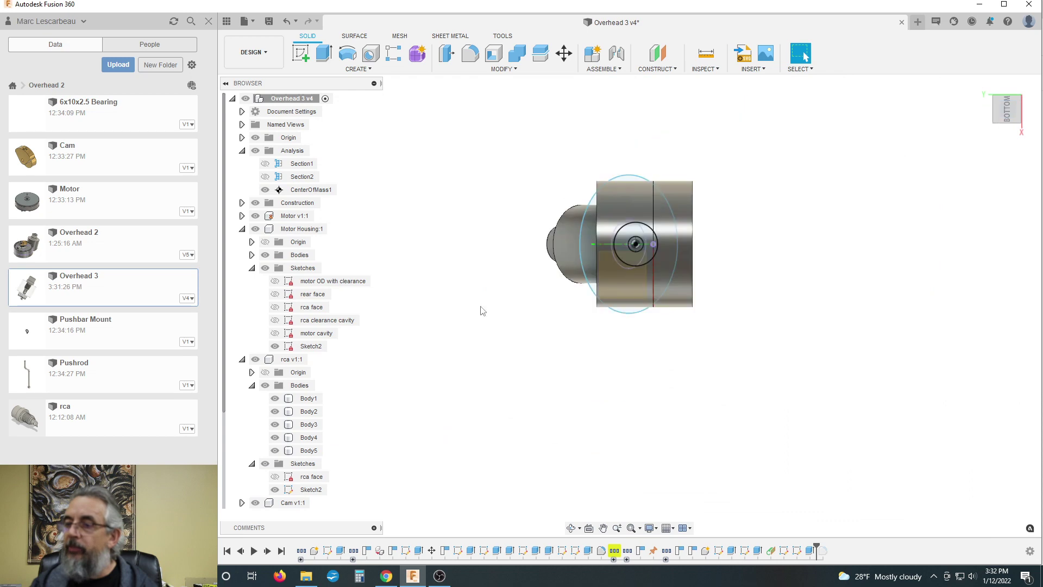
pyautogui.scroll(4, 666, 240)
pyautogui.scroll(8, 598, 246)
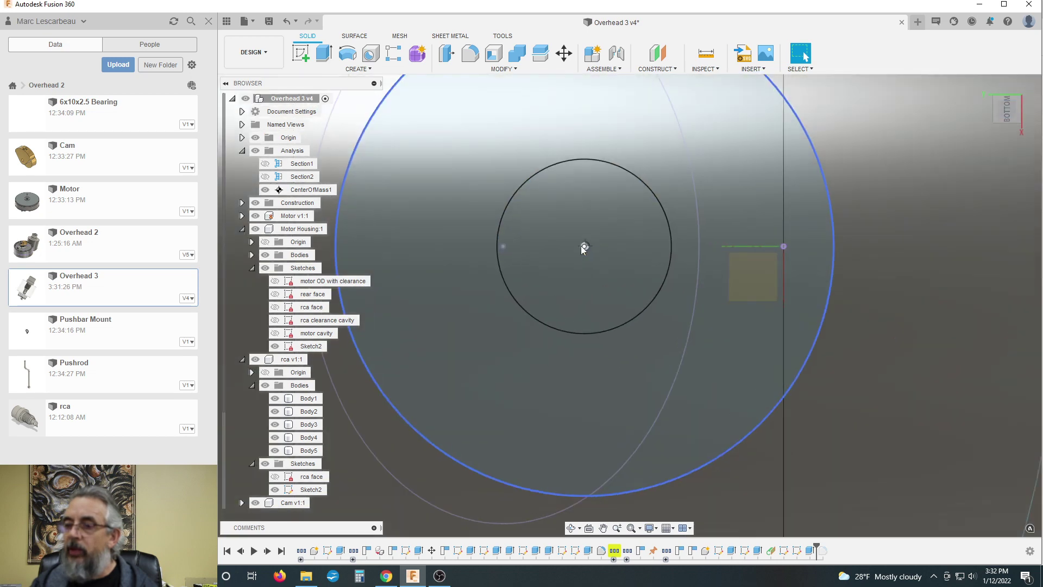
pyautogui.scroll(4, 587, 247)
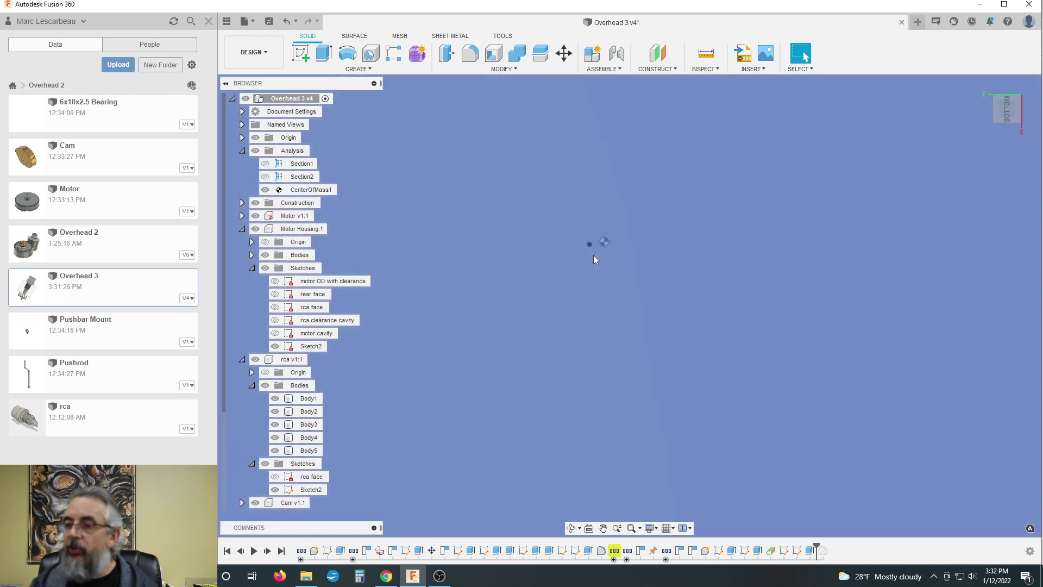
pyautogui.scroll(1, 601, 244)
pyautogui.scroll(-2, 609, 242)
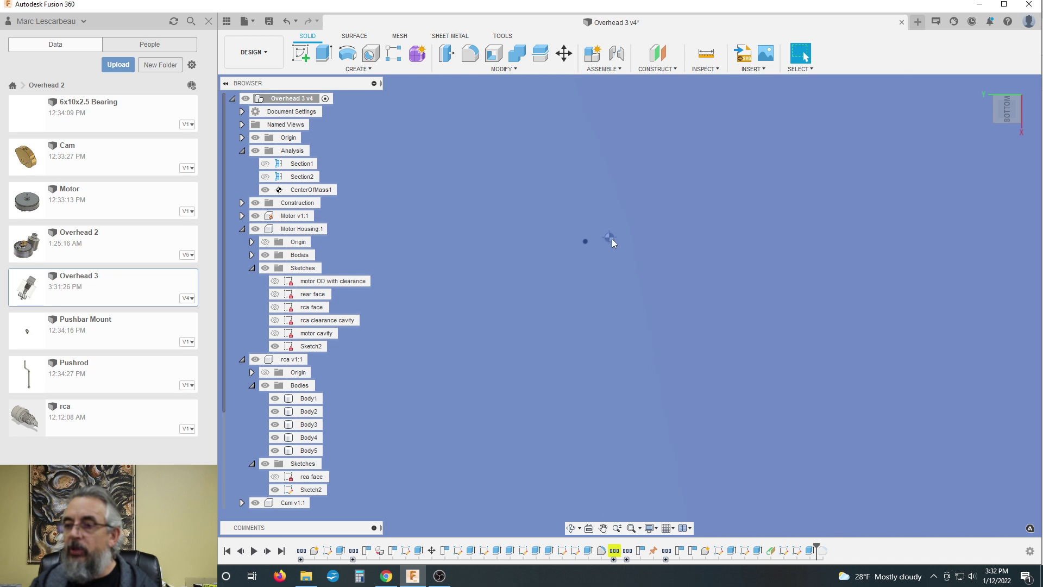
pyautogui.scroll(-2, 610, 241)
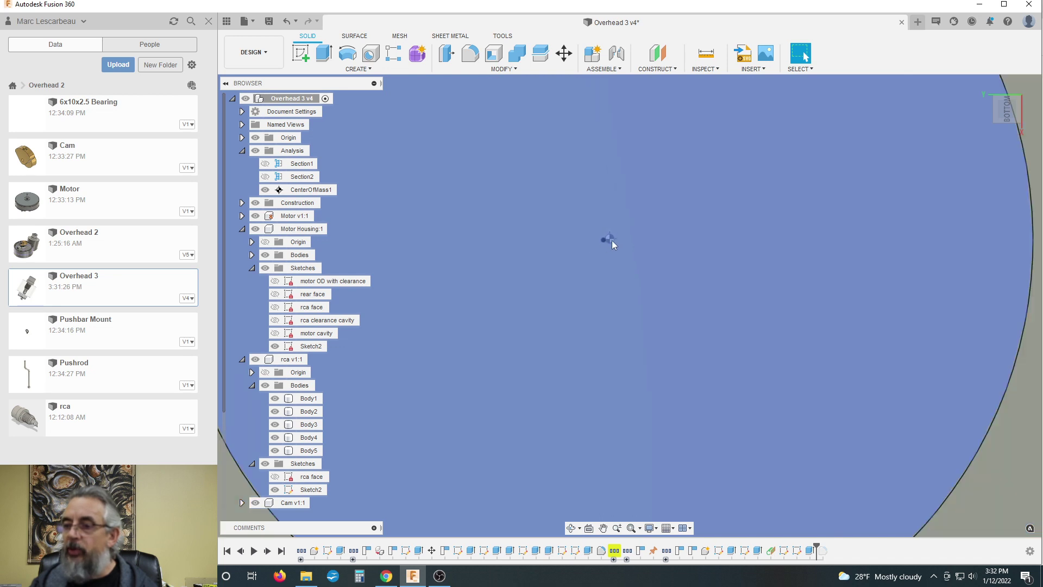
pyautogui.scroll(2, 612, 240)
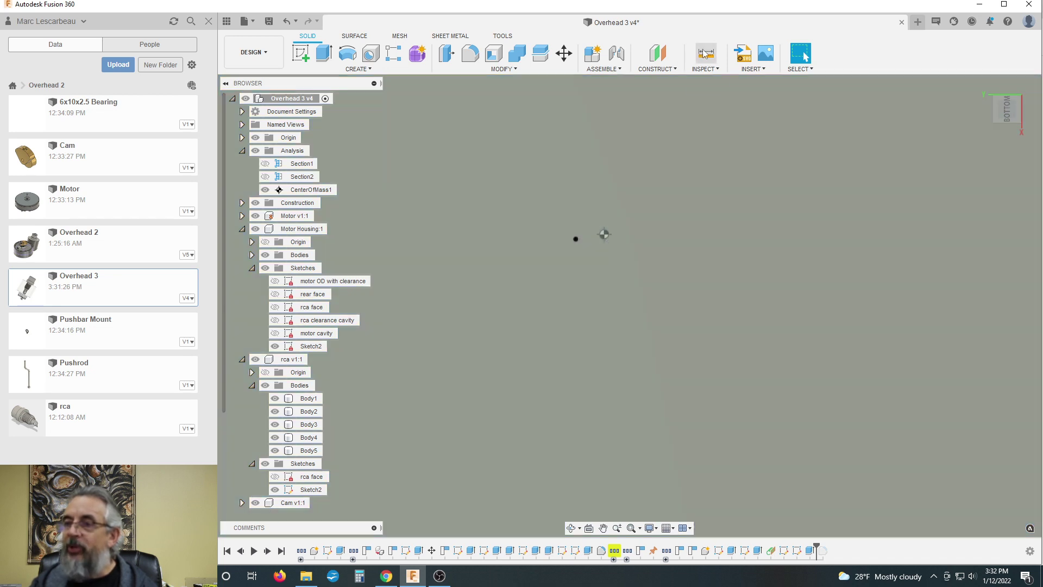
pyautogui.click(706, 52)
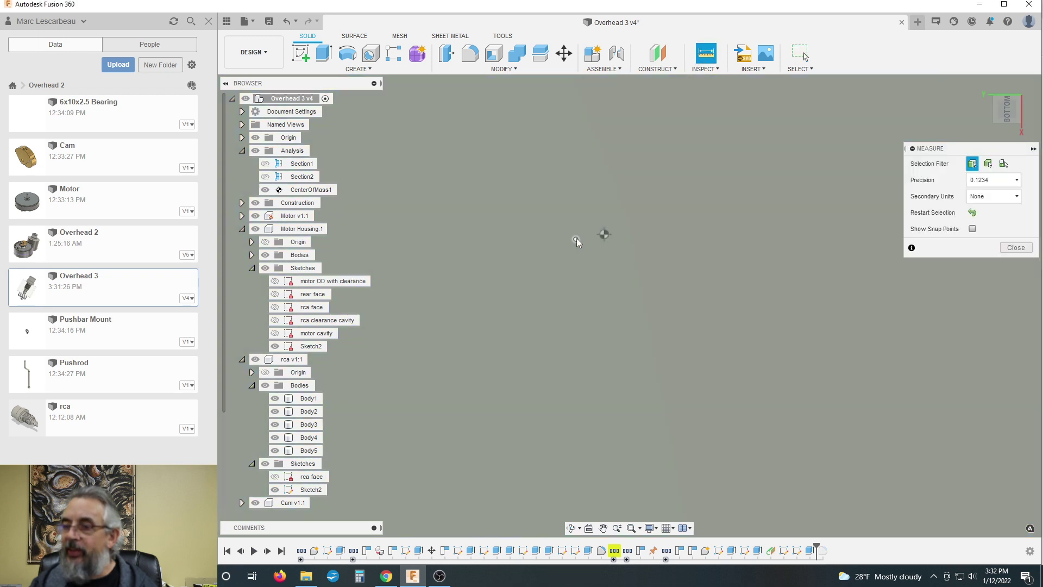
pyautogui.click(576, 239)
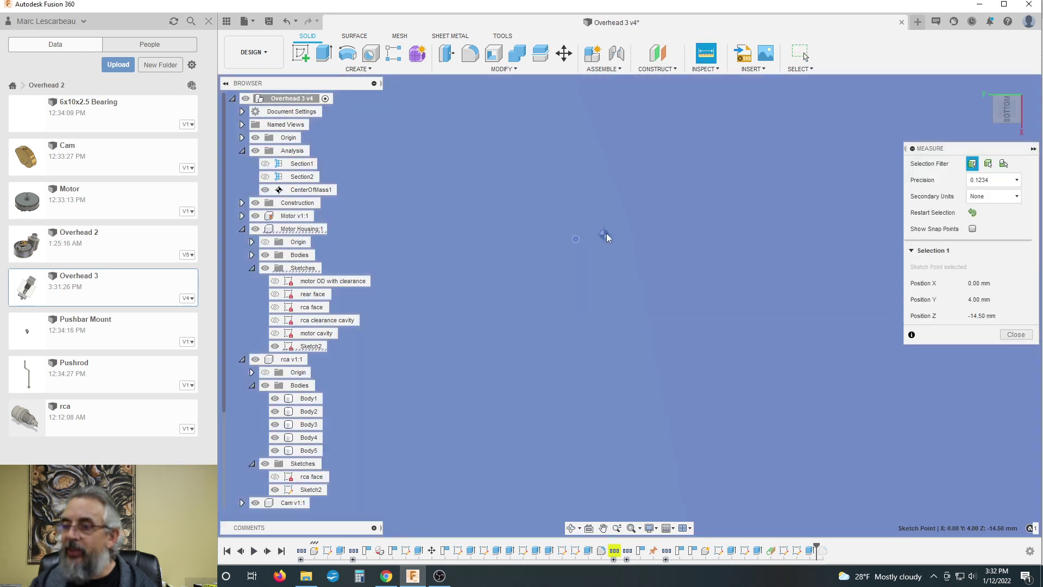
pyautogui.click(606, 239)
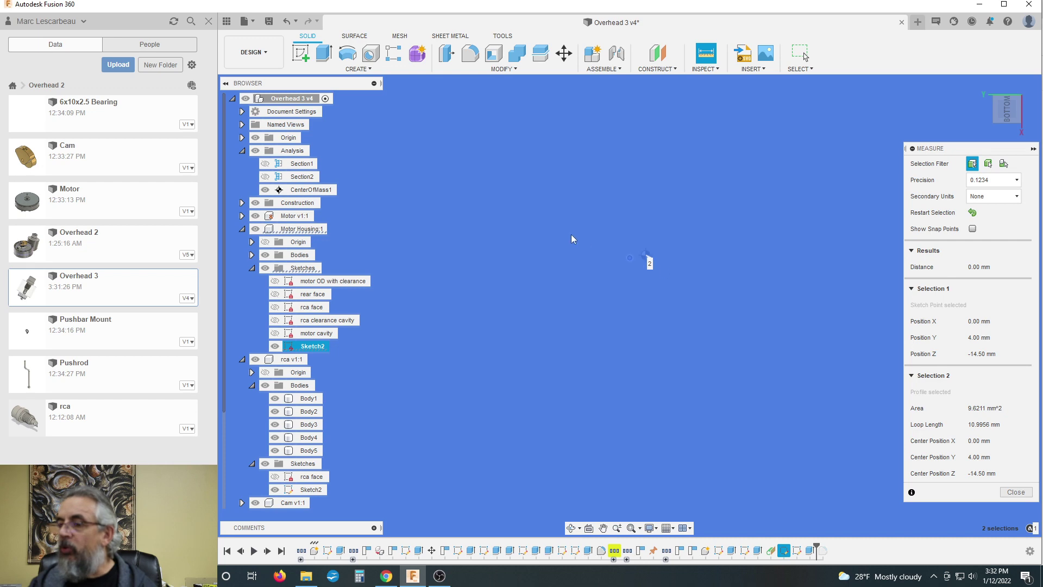
pyautogui.scroll(-5, 646, 255)
pyautogui.scroll(-5, 647, 250)
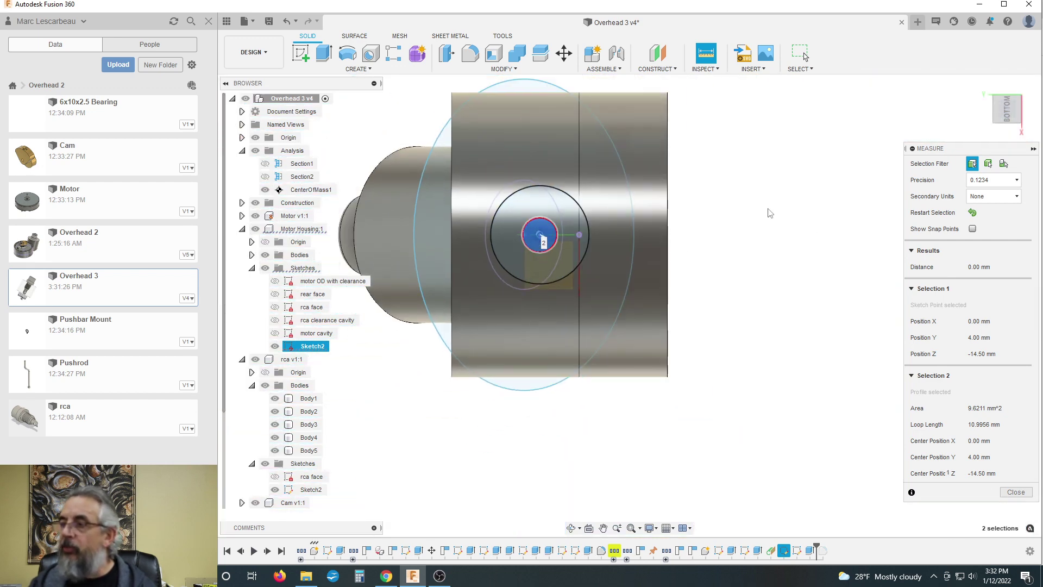
pyautogui.keyDown('shift'); pyautogui.moveTo(770, 212); pyautogui.dragTo(767, 268, button='middle'); pyautogui.keyUp('shift')
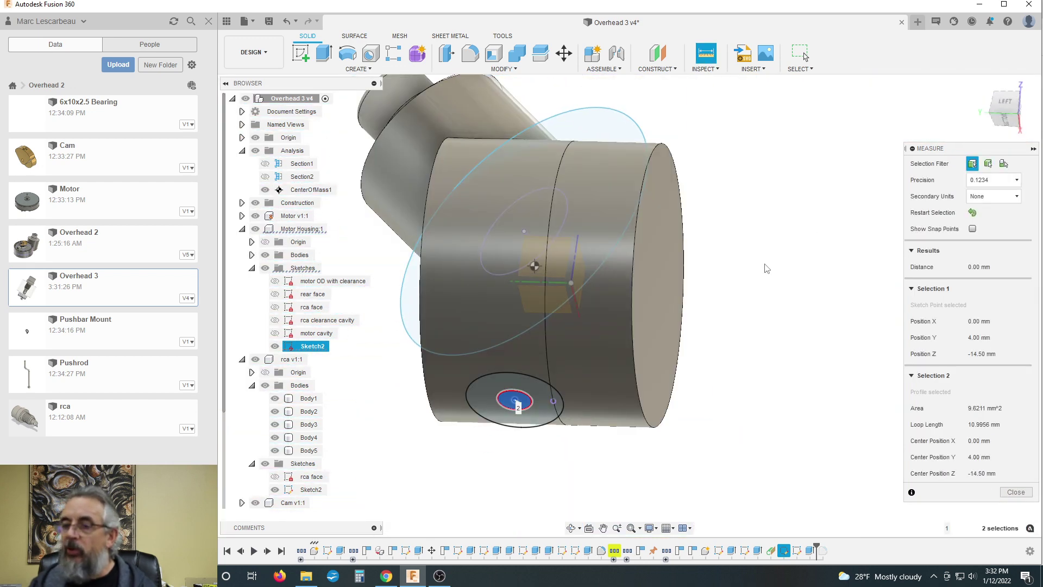
pyautogui.click(1014, 492)
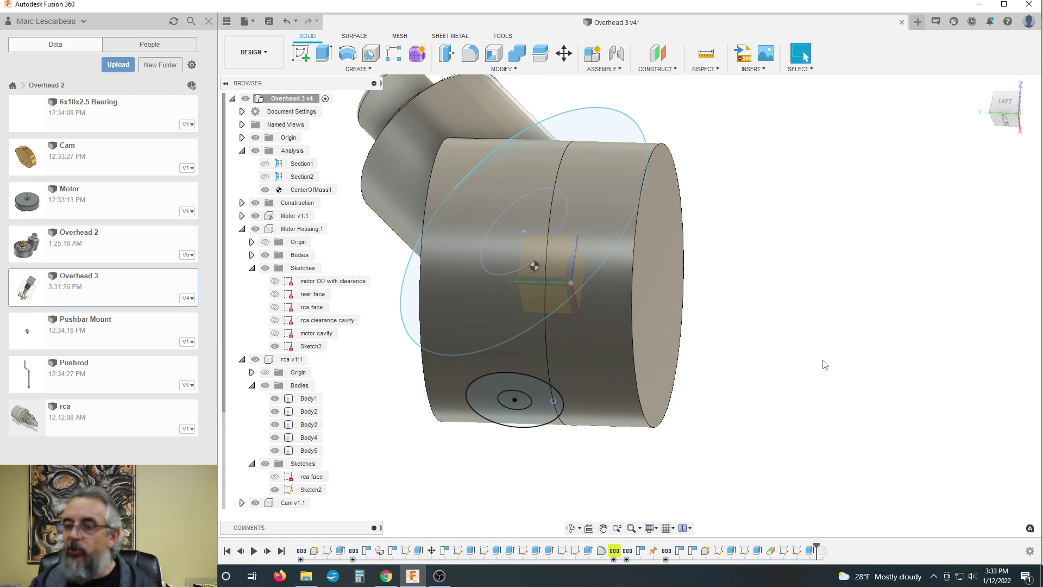
pyautogui.scroll(-3, 804, 321)
pyautogui.keyDown('shift'); pyautogui.moveTo(806, 320); pyautogui.dragTo(738, 351, button='middle'); pyautogui.keyUp('shift')
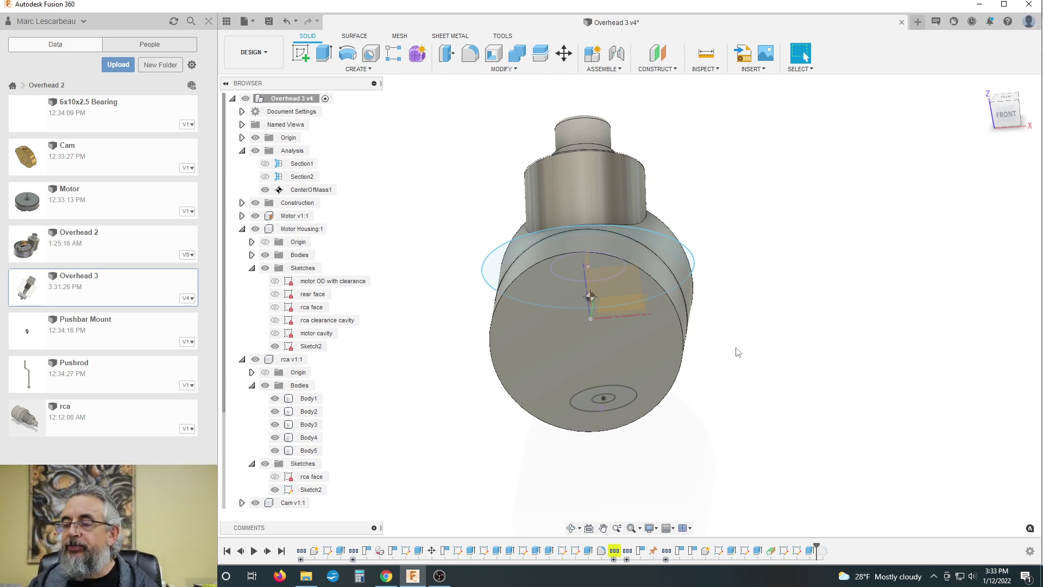
pyautogui.keyDown('shift'); pyautogui.moveTo(742, 349); pyautogui.dragTo(758, 287, button='middle'); pyautogui.keyUp('shift')
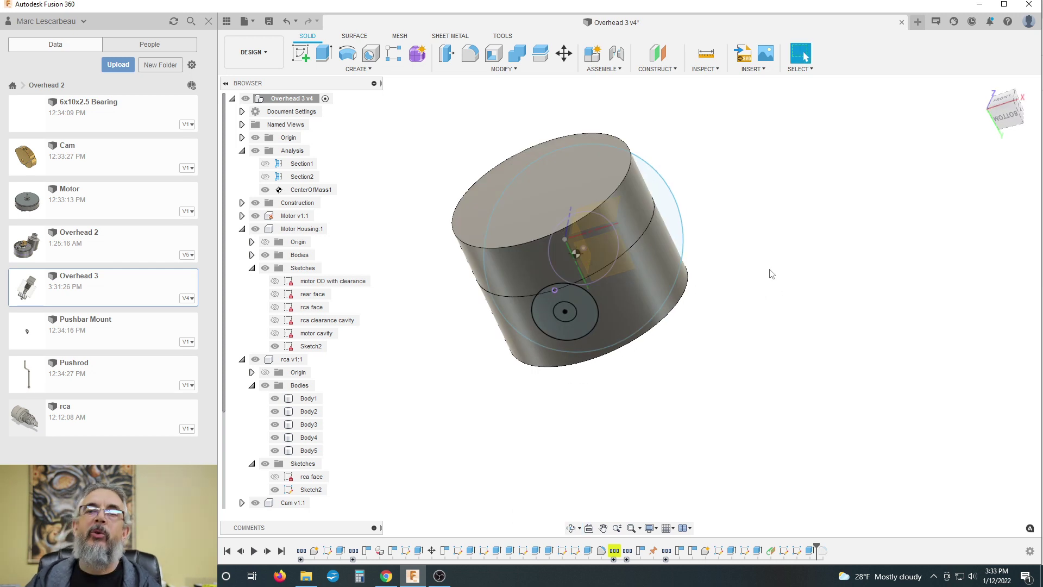
pyautogui.keyDown('shift'); pyautogui.moveTo(755, 234); pyautogui.dragTo(783, 287, button='middle'); pyautogui.keyUp('shift')
pyautogui.scroll(3, 607, 271)
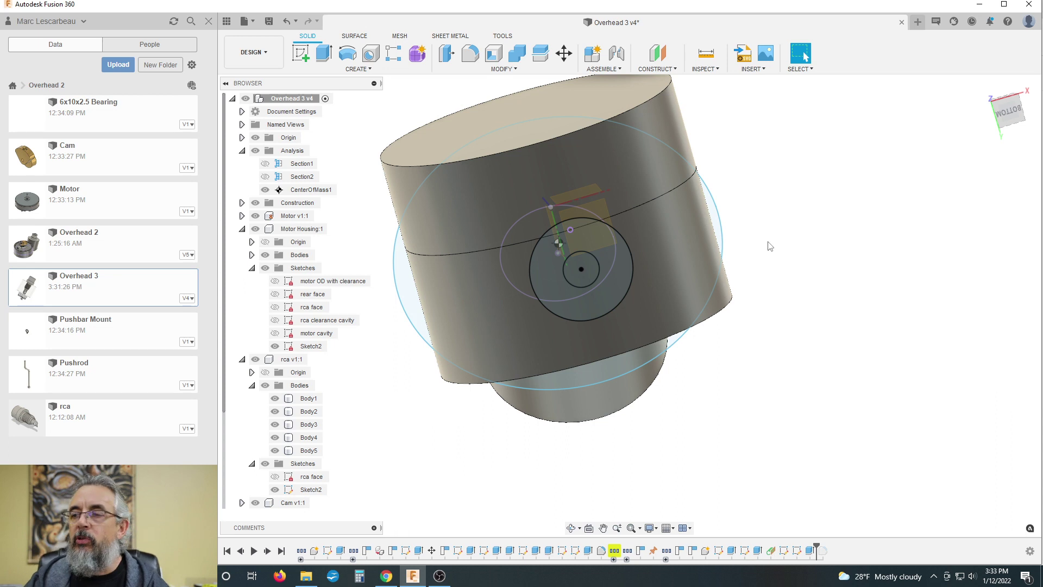
pyautogui.keyDown('shift'); pyautogui.moveTo(788, 247); pyautogui.dragTo(800, 293, button='middle'); pyautogui.keyUp('shift')
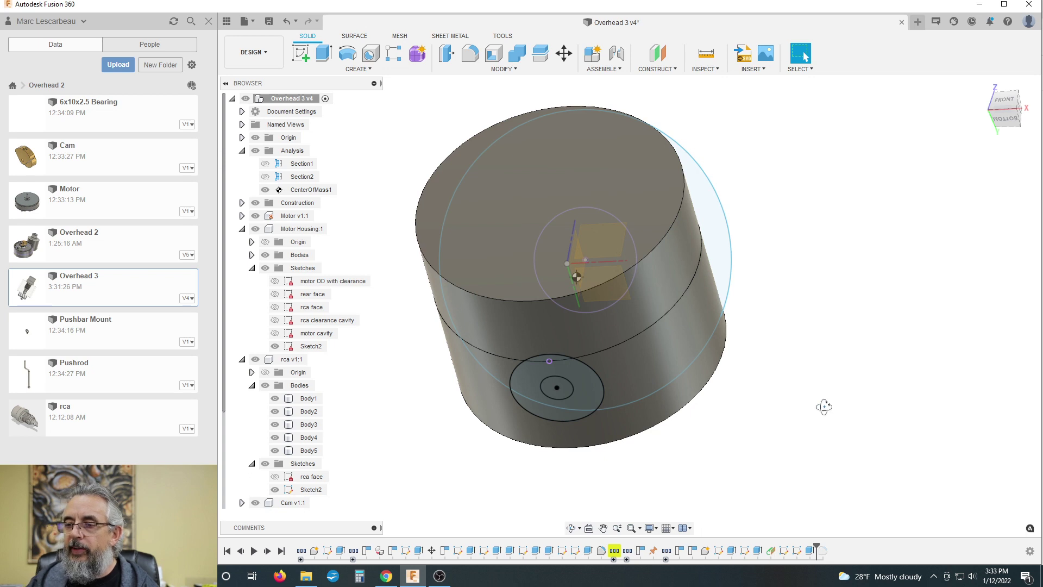
pyautogui.keyDown('shift'); pyautogui.moveTo(826, 391); pyautogui.dragTo(614, 344, button='middle'); pyautogui.keyUp('shift')
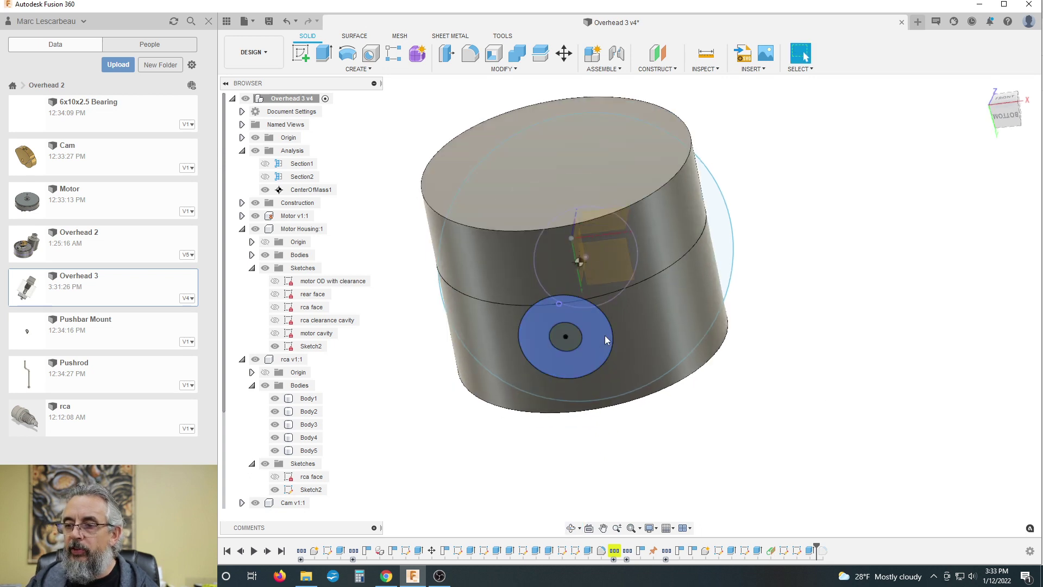
pyautogui.click(607, 338)
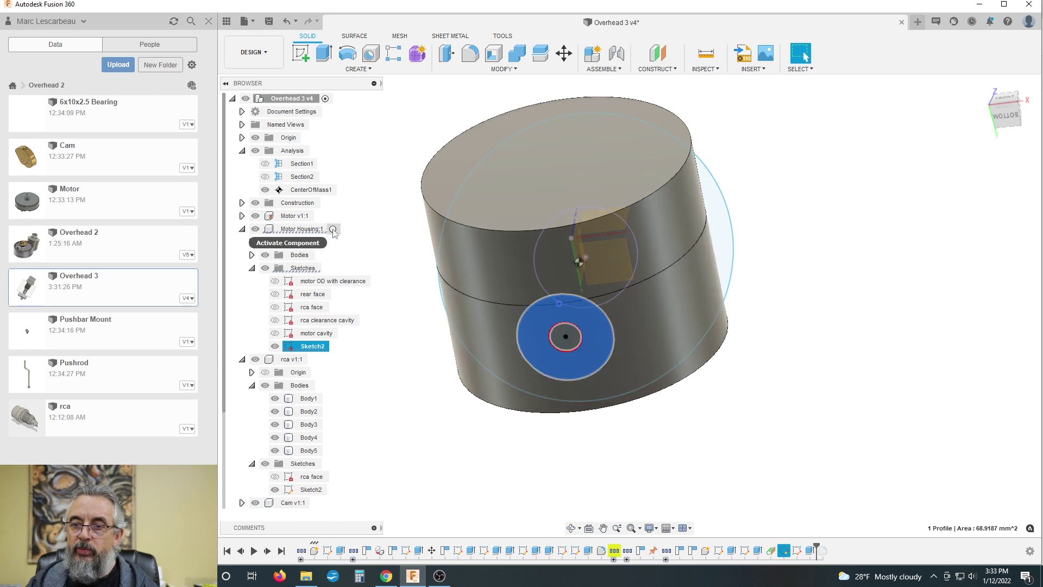
# With Motor Housing:1 active, extrude the circular profile a distance of 10
pyautogui.click(341, 229)
pyautogui.click(404, 383)
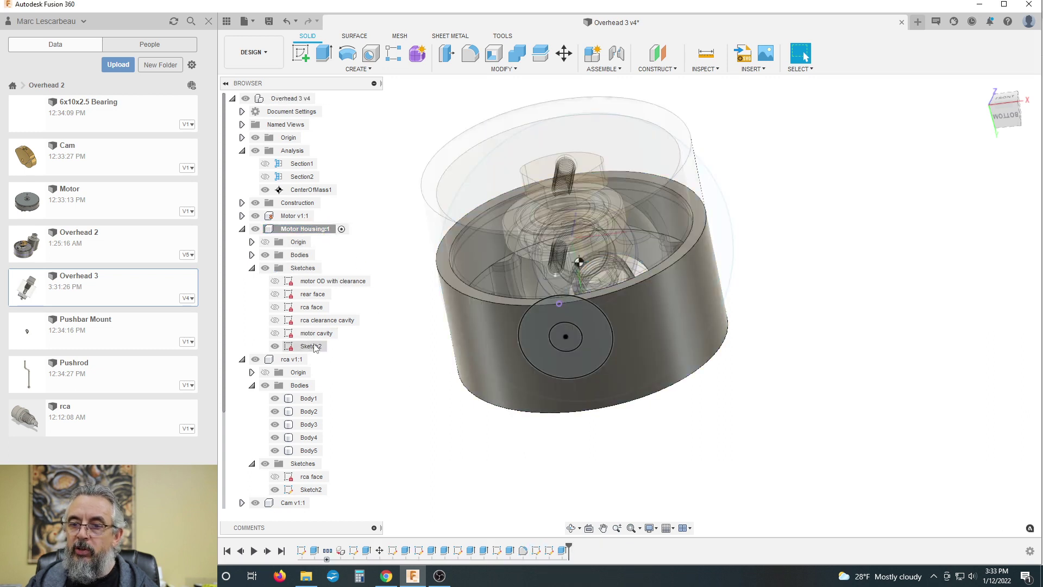
pyautogui.click(543, 348)
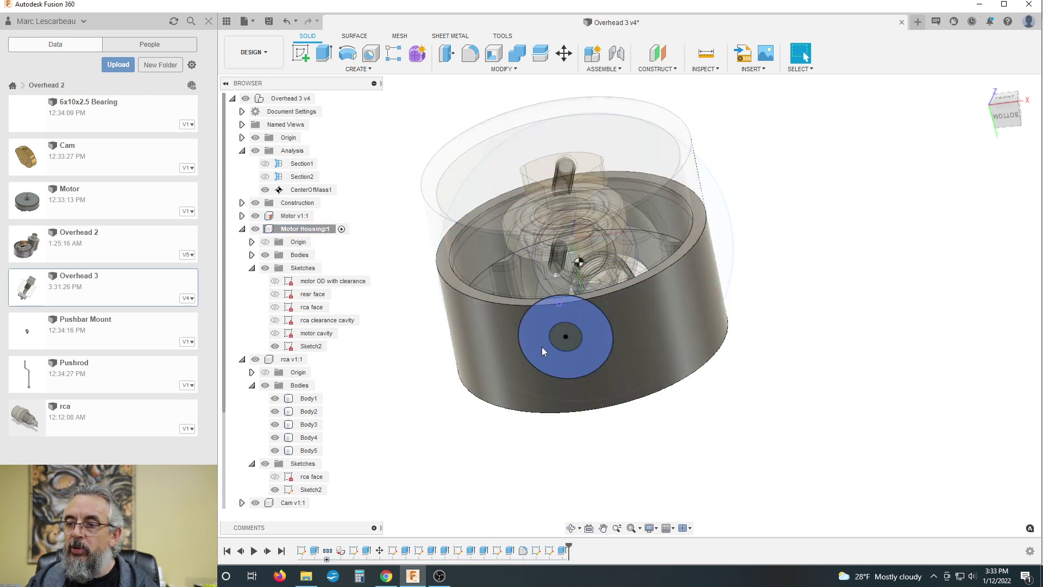
pyautogui.click(325, 53)
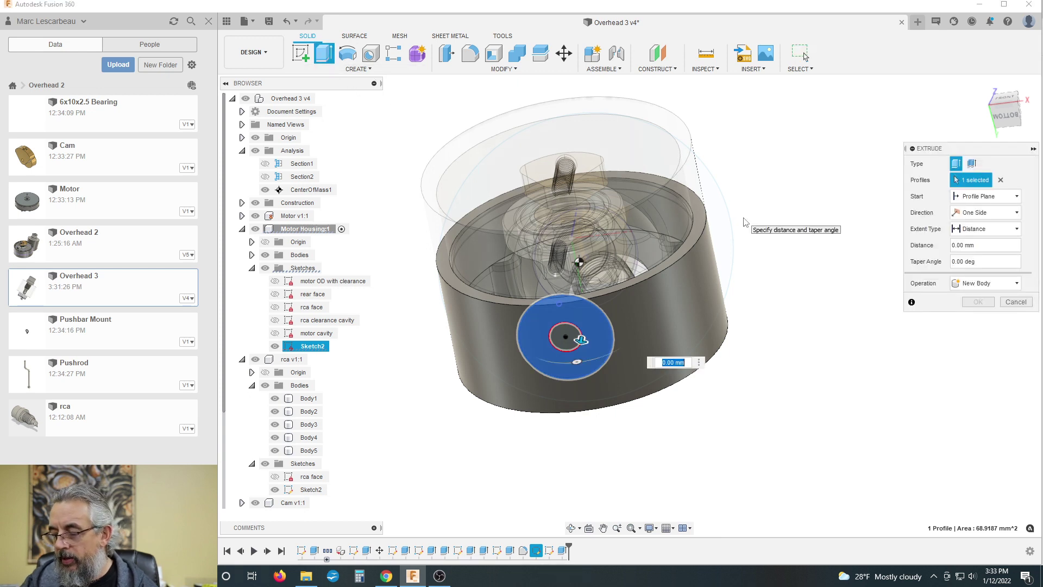
pyautogui.write('10')
pyautogui.press('Return')
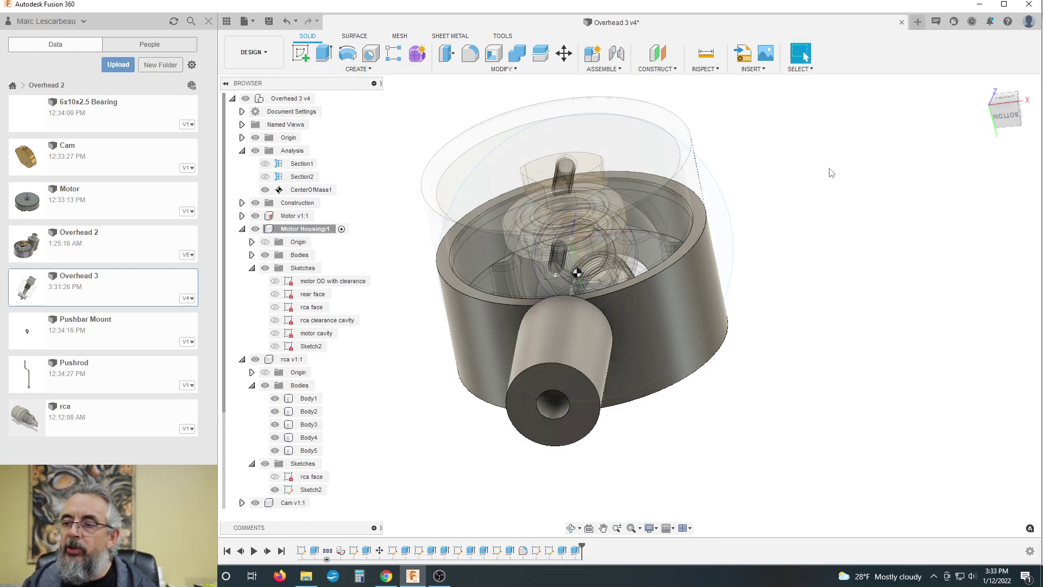
pyautogui.keyDown('shift'); pyautogui.moveTo(815, 203); pyautogui.dragTo(792, 235, button='middle'); pyautogui.keyUp('shift')
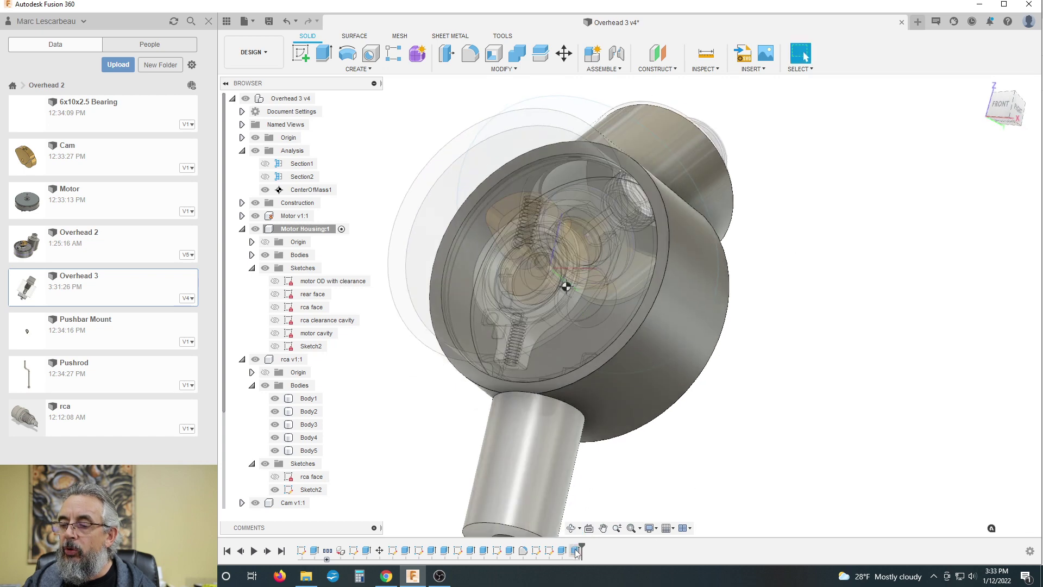
# Edit the boss extrusion to Join the housing and start from an offset of -1
pyautogui.doubleClick(536, 549)
pyautogui.click(978, 283)
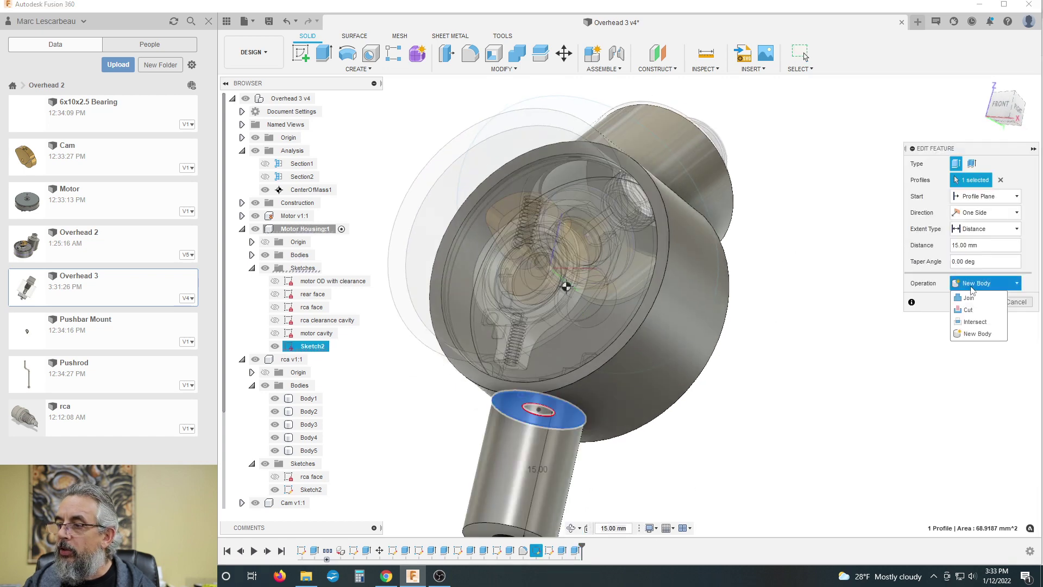
pyautogui.click(976, 298)
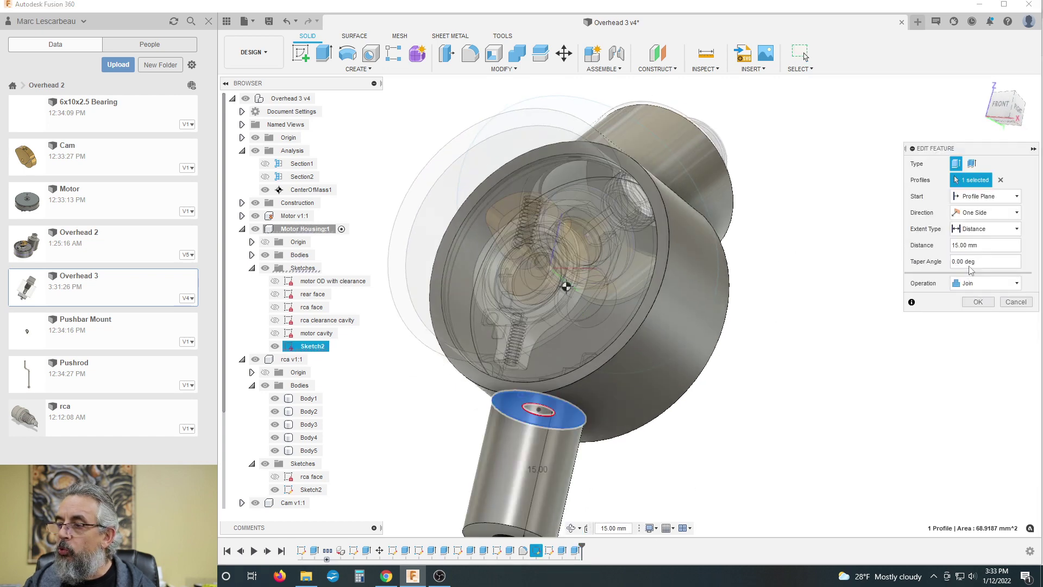
pyautogui.click(967, 201)
pyautogui.click(971, 215)
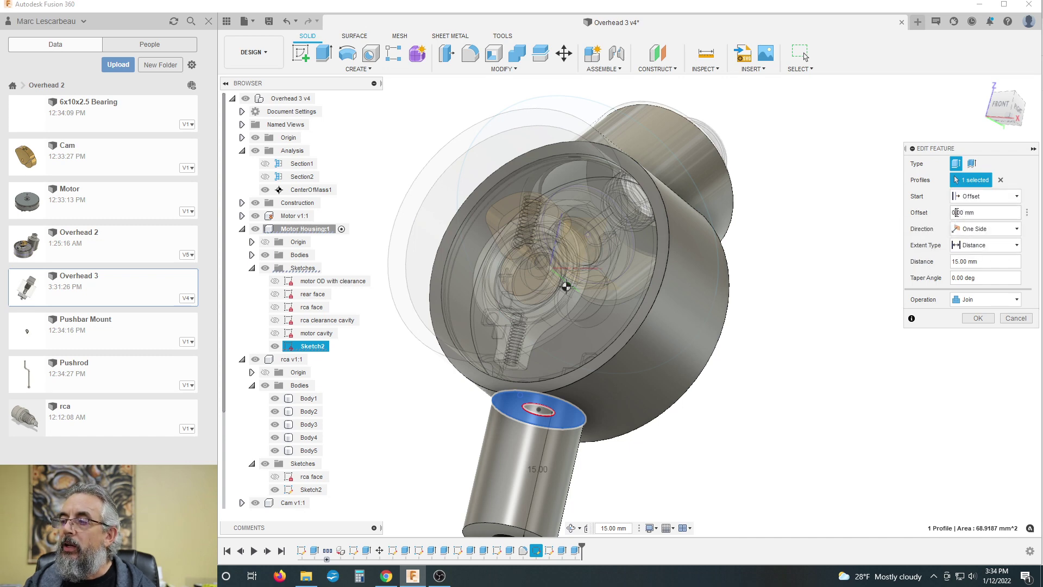
pyautogui.click(959, 212)
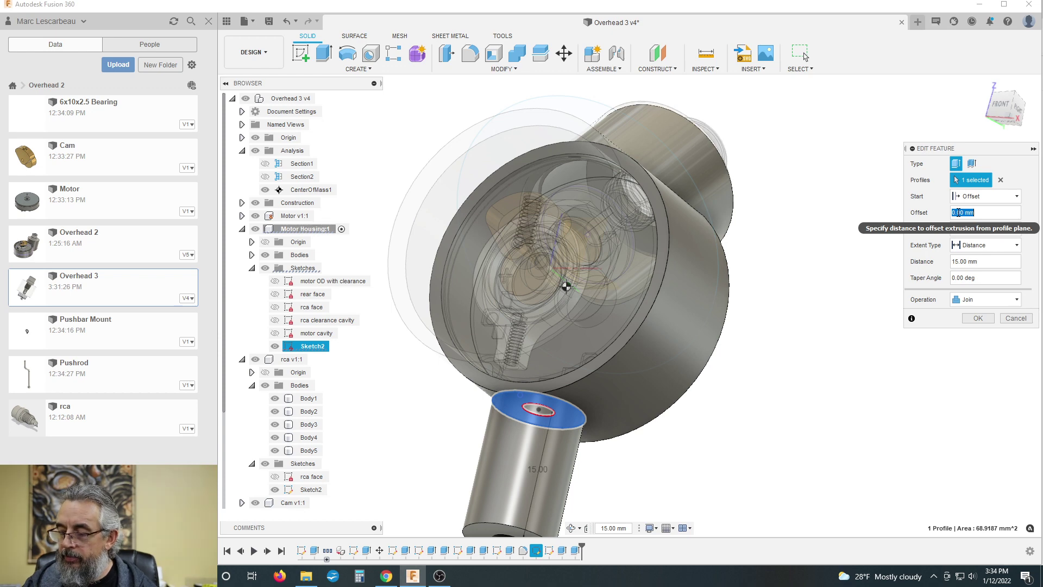
pyautogui.write('-.5')
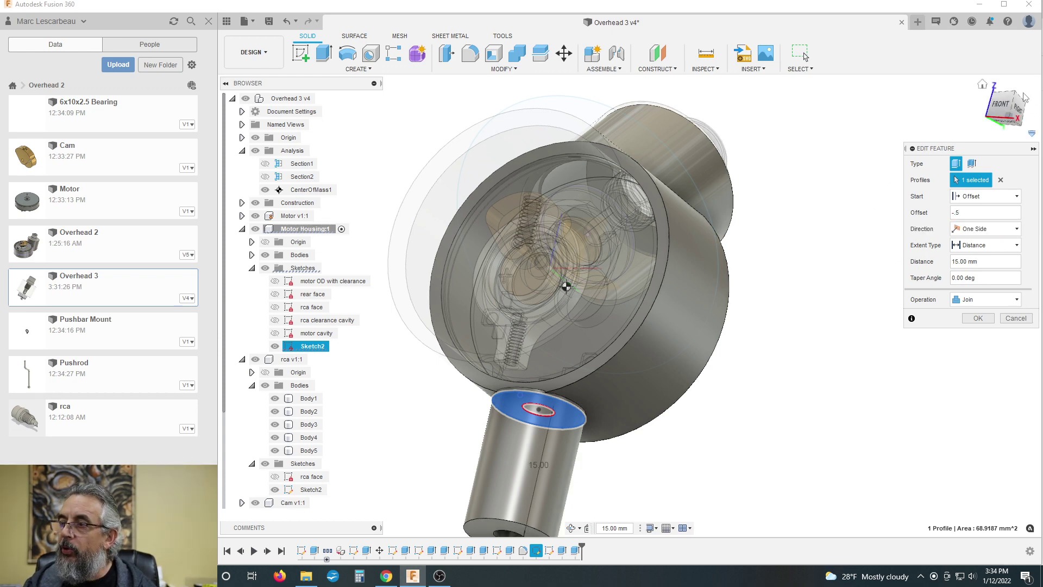
# Check the boss from the front and below, then accept the edited extrusion
pyautogui.click(1002, 103)
pyautogui.scroll(-3, 434, 350)
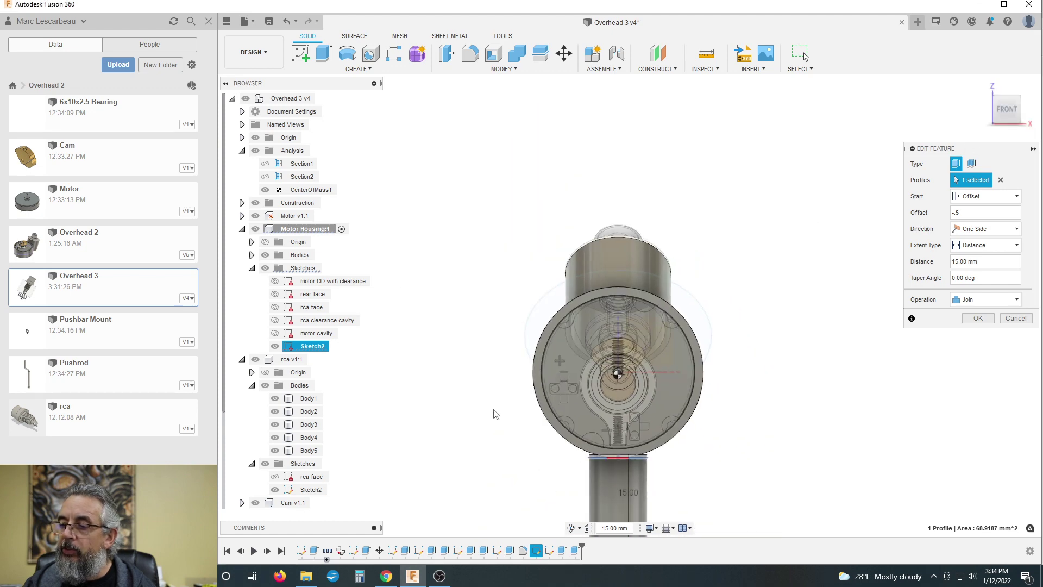
pyautogui.scroll(5, 609, 447)
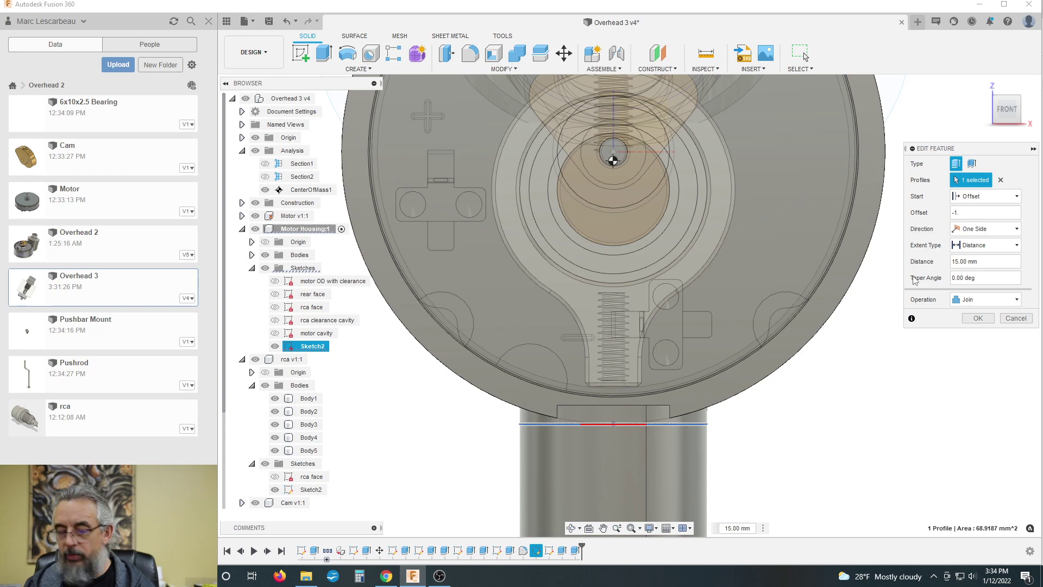
pyautogui.keyDown('shift'); pyautogui.moveTo(788, 401); pyautogui.dragTo(760, 239, button='middle'); pyautogui.keyUp('shift')
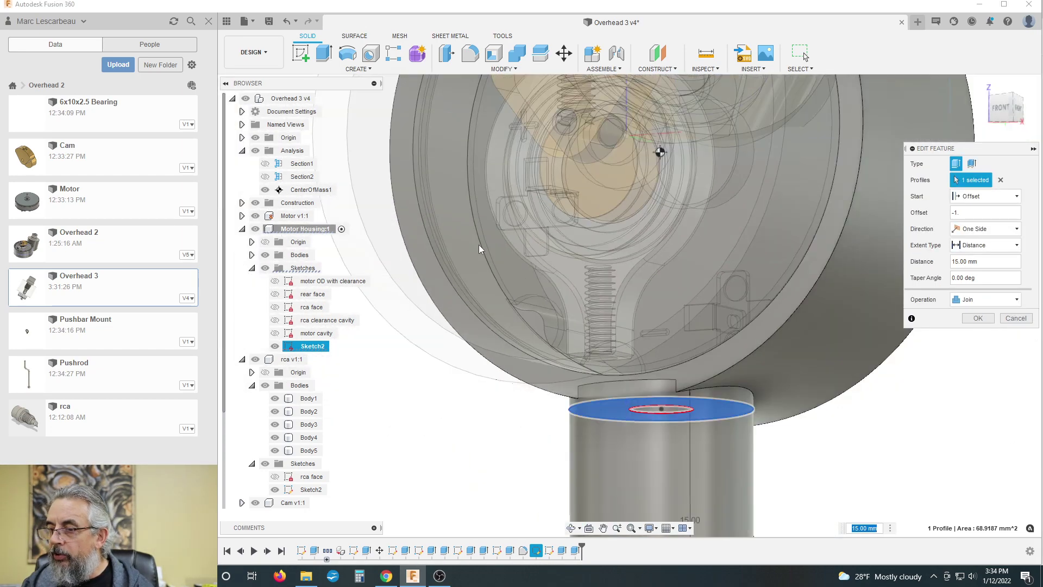
pyautogui.click(978, 318)
pyautogui.keyDown('shift'); pyautogui.moveTo(679, 245); pyautogui.dragTo(692, 387, button='middle'); pyautogui.keyUp('shift')
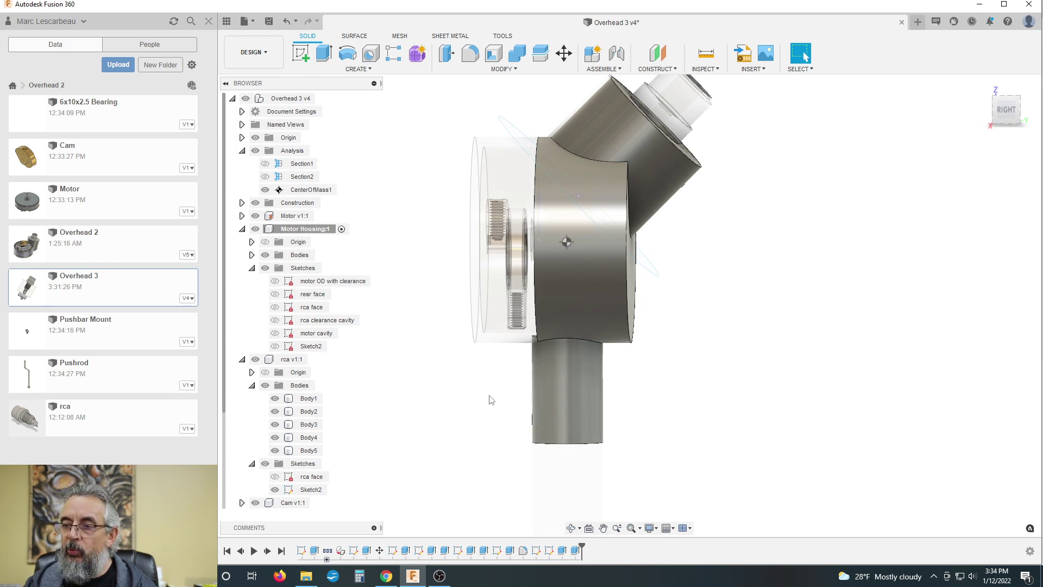
# Inspect the housing and step through Sketch2, Extrude9 and Extrude2 in the timeline
pyautogui.keyDown('shift'); pyautogui.moveTo(491, 399); pyautogui.dragTo(682, 400, button='middle'); pyautogui.keyUp('shift')
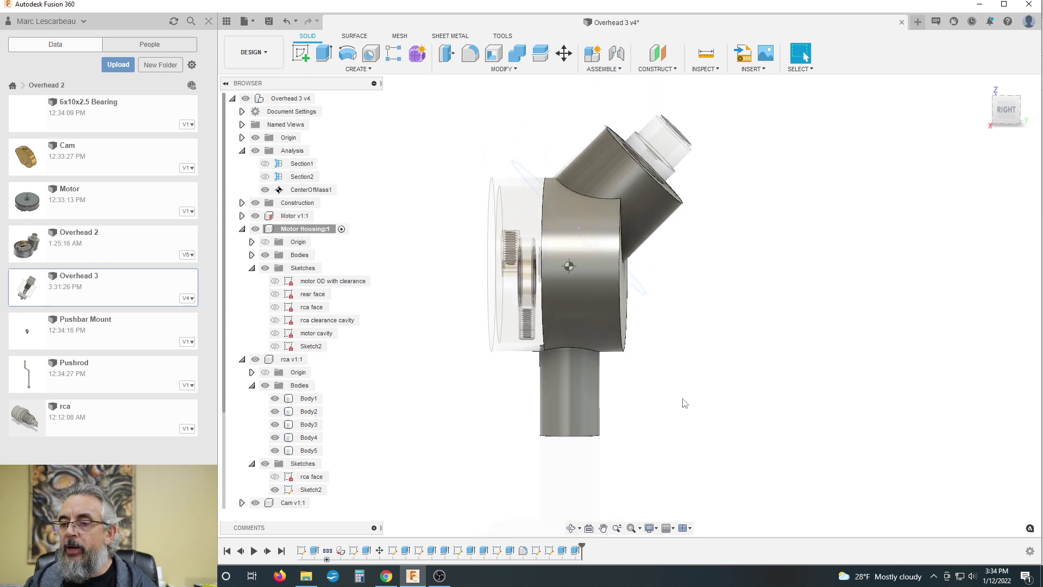
pyautogui.scroll(1, 637, 387)
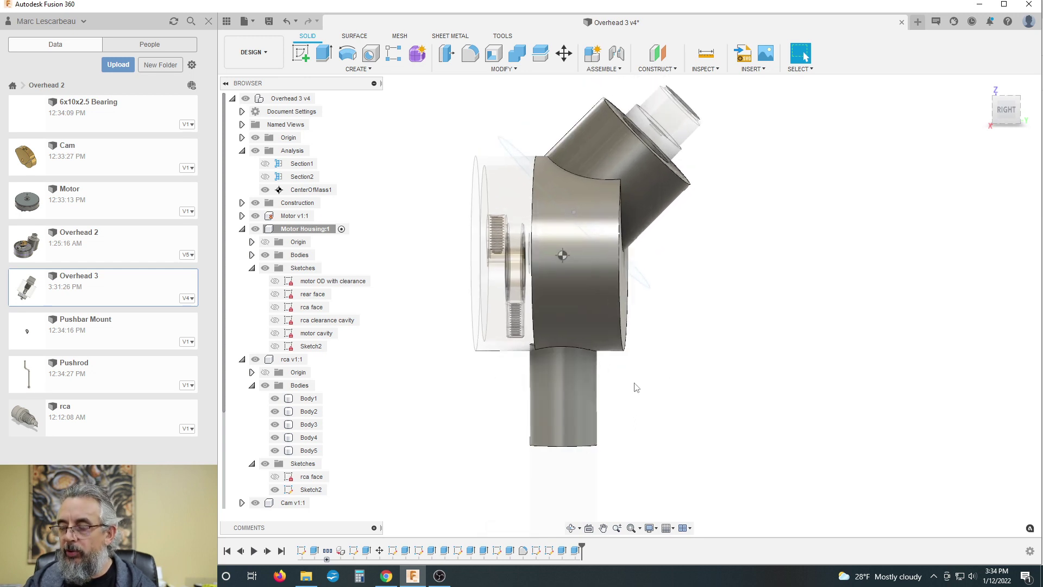
pyautogui.click(549, 551)
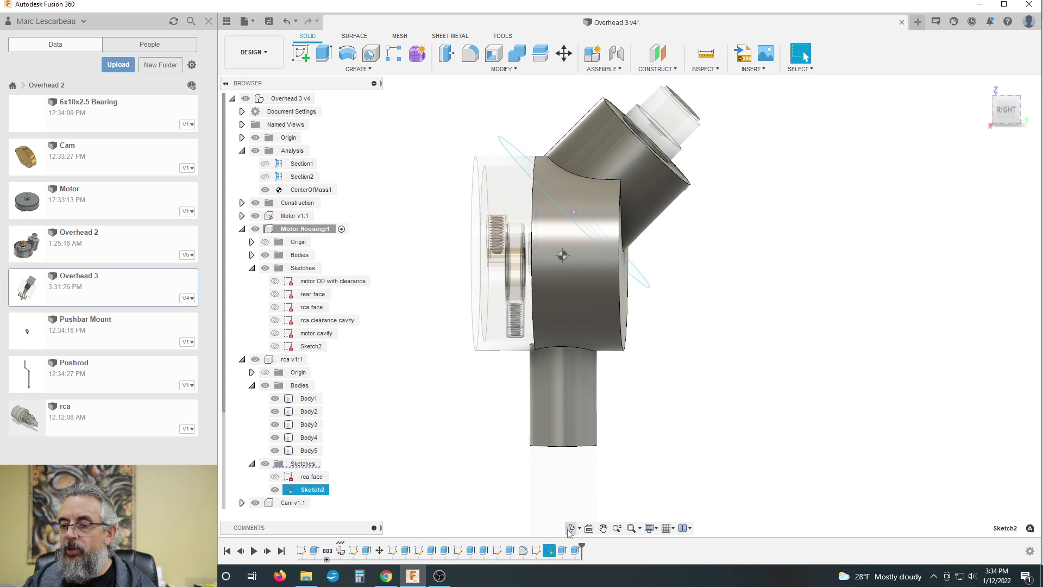
pyautogui.click(575, 550)
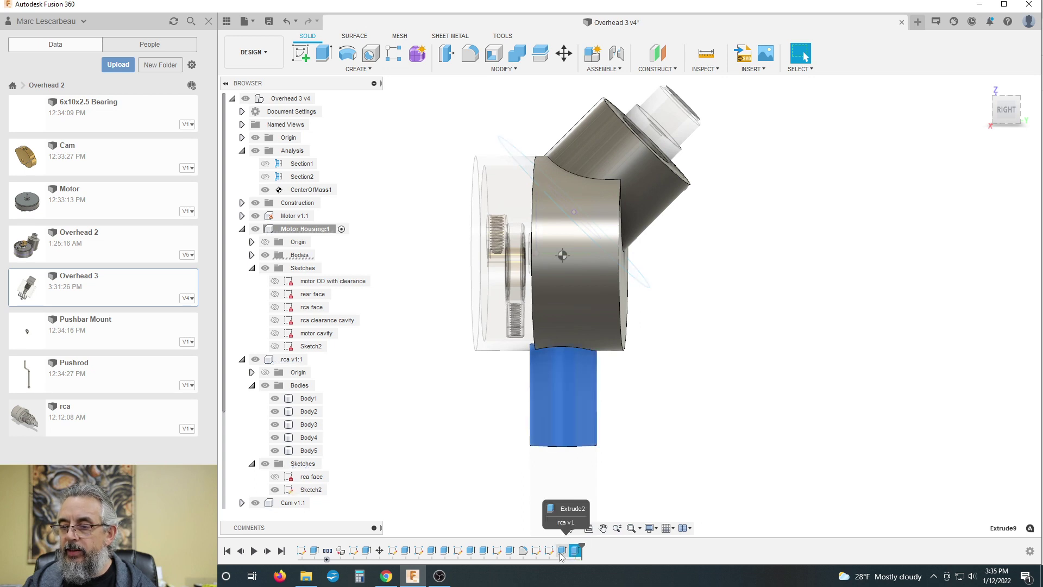
pyautogui.click(562, 551)
pyautogui.moveTo(625, 447)
pyautogui.keyDown('shift'); pyautogui.mouseDown(button='middle')
pyautogui.moveTo(628, 422)
pyautogui.moveTo(624, 431)
pyautogui.mouseUp(button='middle'); pyautogui.keyUp('shift')
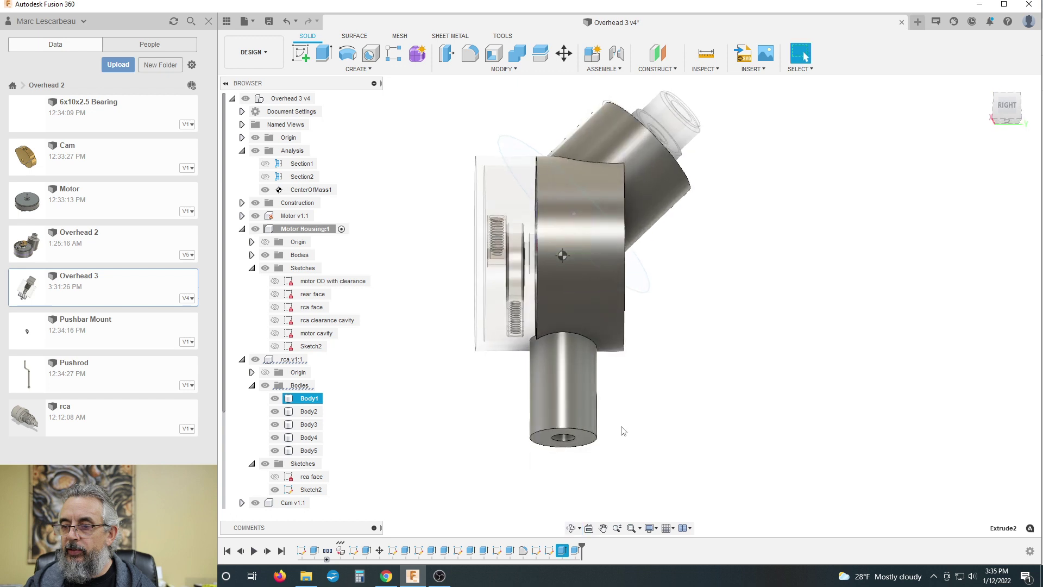
# Delete the Extrude9 tube feature and the Motor Housing's Sketch2
pyautogui.click(555, 550)
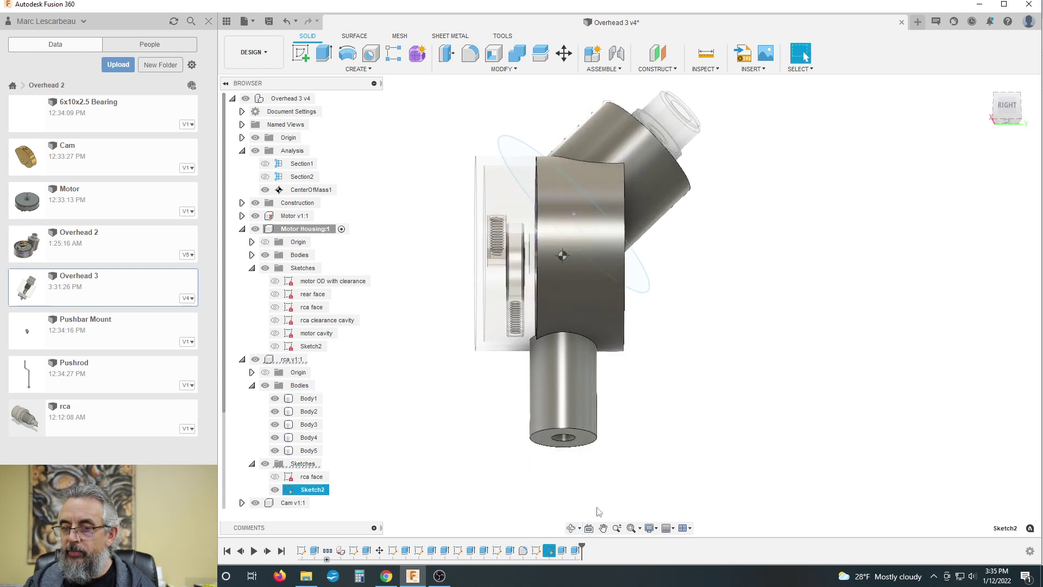
pyautogui.click(395, 478)
pyautogui.click(574, 551)
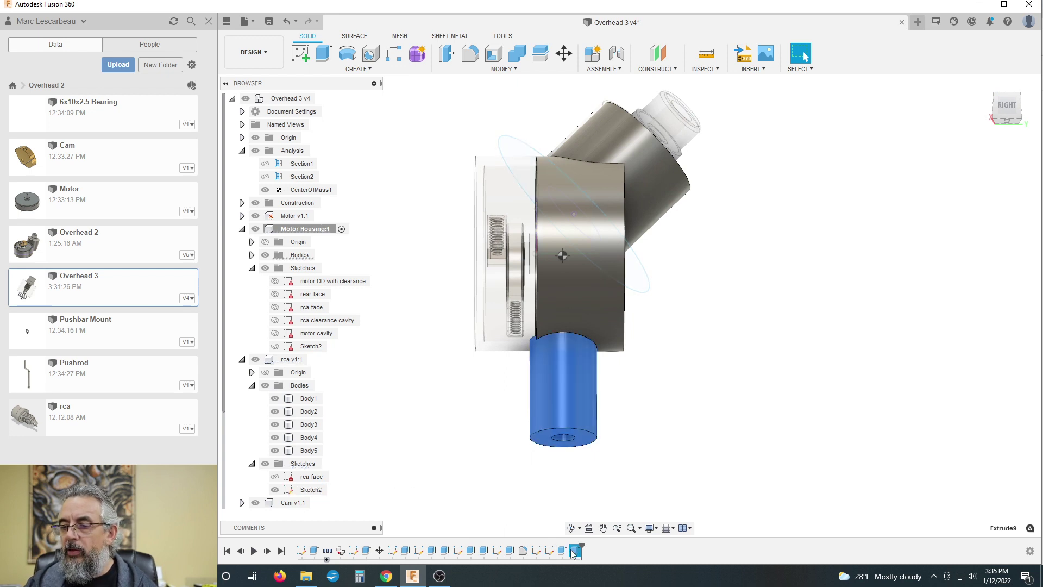
pyautogui.press('Delete')
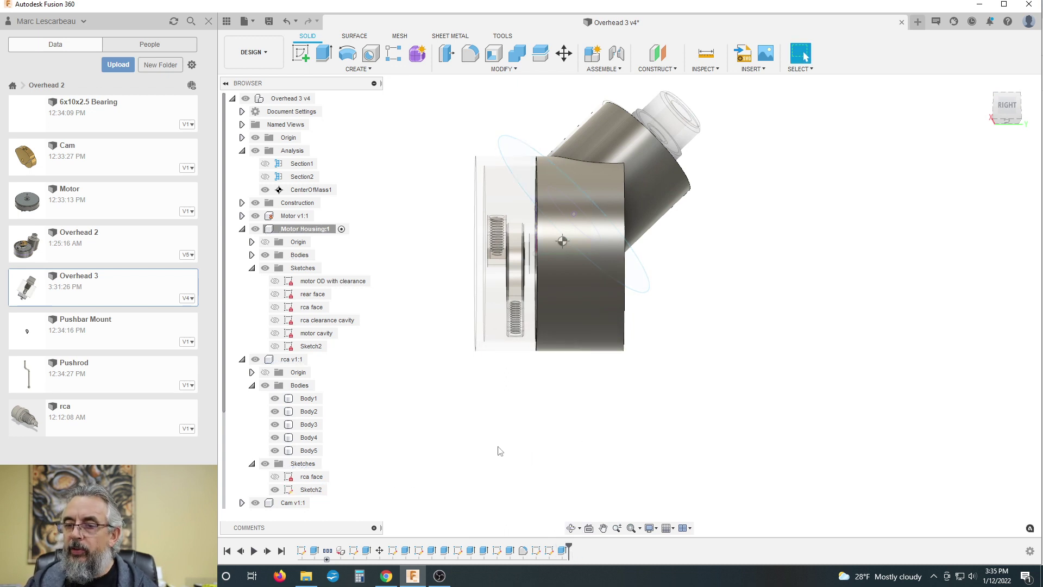
pyautogui.click(315, 346)
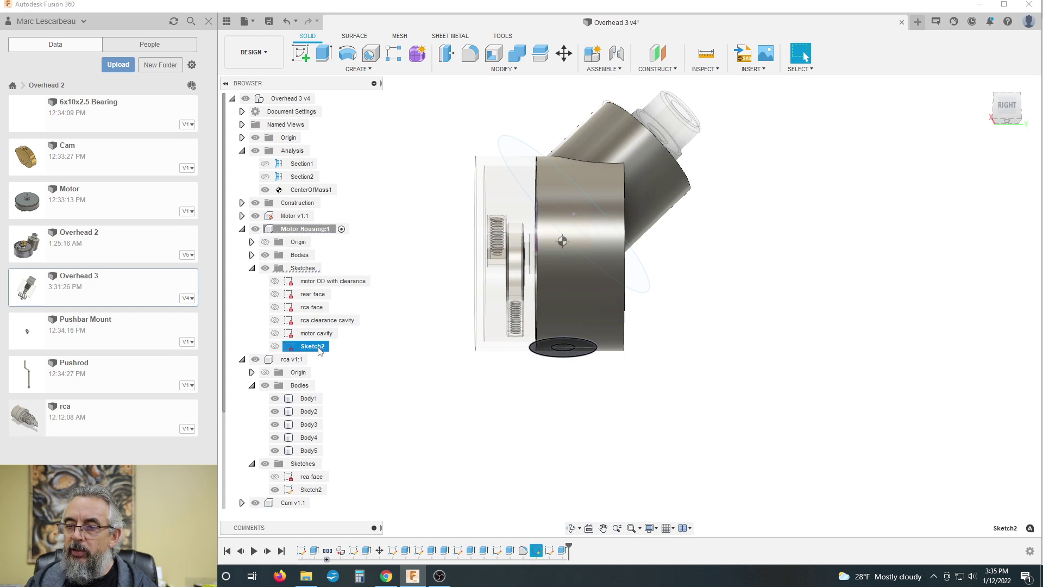
pyautogui.press('Delete')
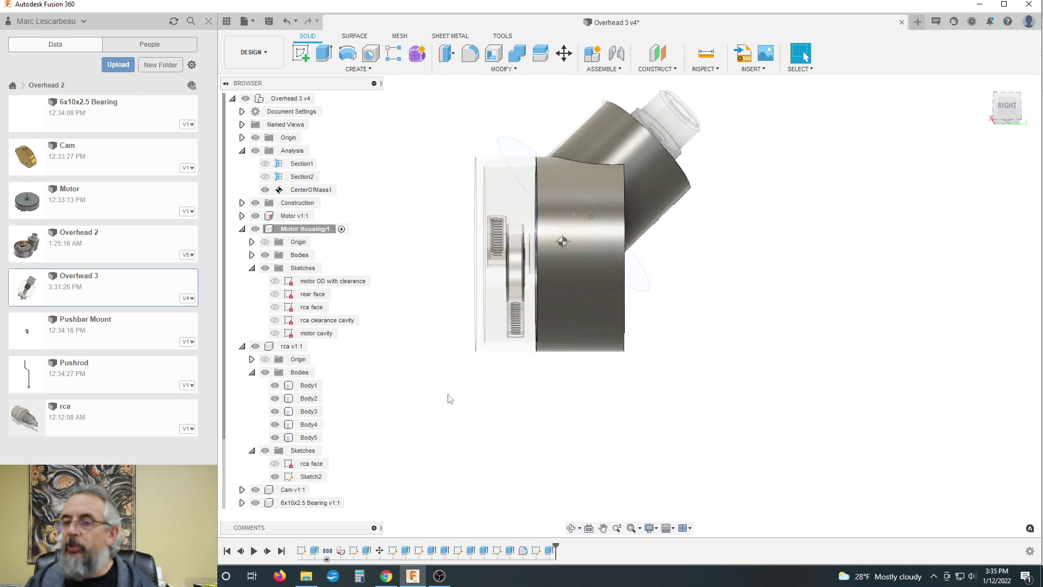
# Start a new sketch on the housing's plane, viewed from the Right
pyautogui.click(1002, 115)
pyautogui.scroll(-2, 563, 169)
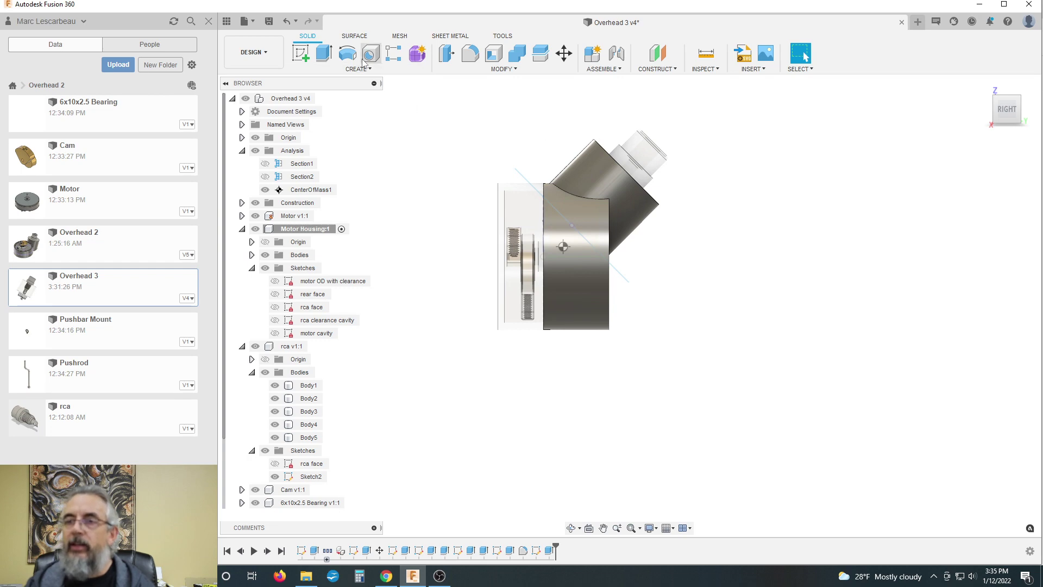
pyautogui.click(300, 53)
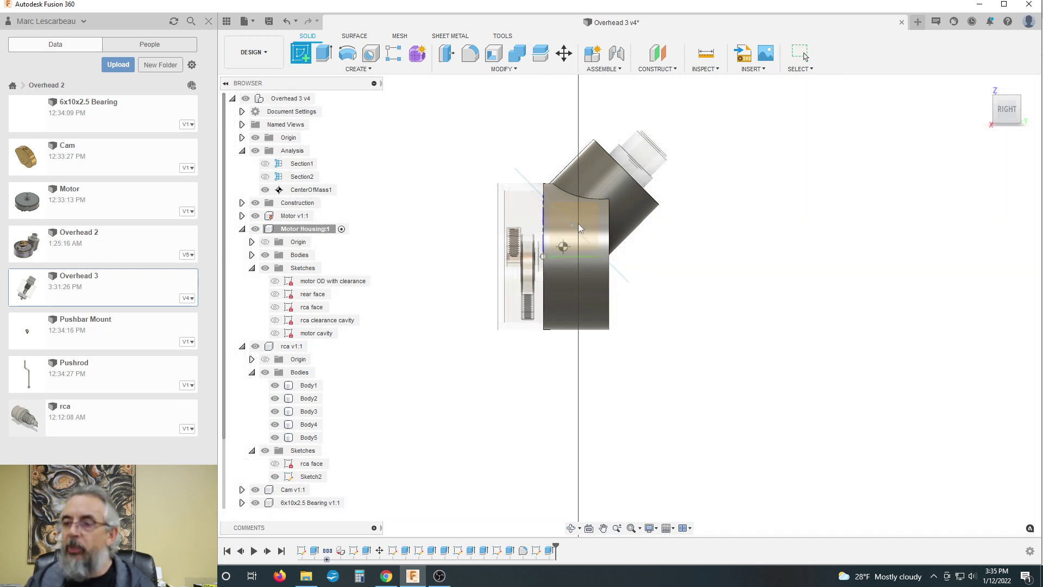
pyautogui.click(590, 230)
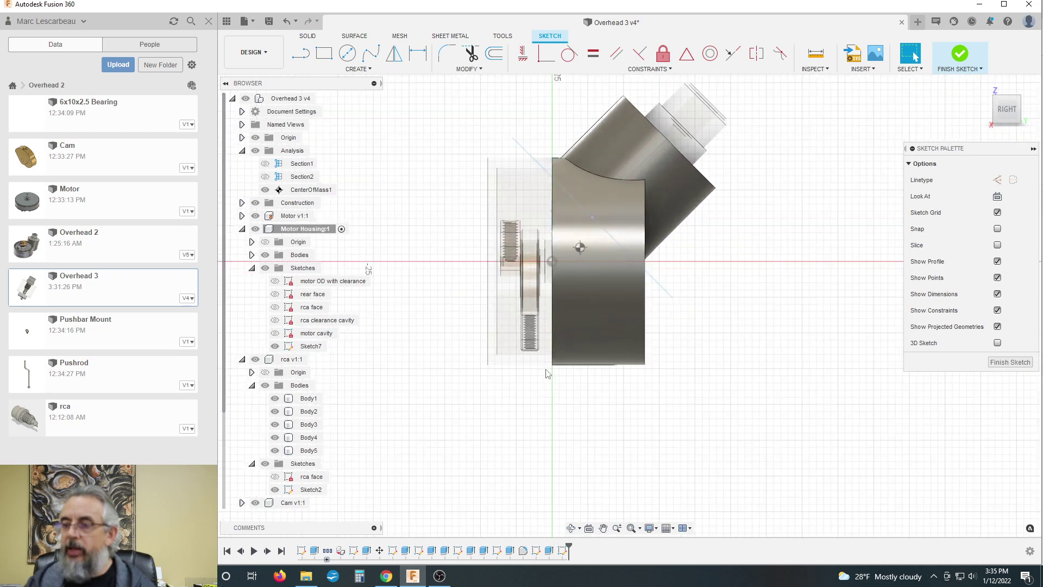
# Draw a closed five-segment tapered line profile with a diagonal lower side below the housing
pyautogui.click(322, 55)
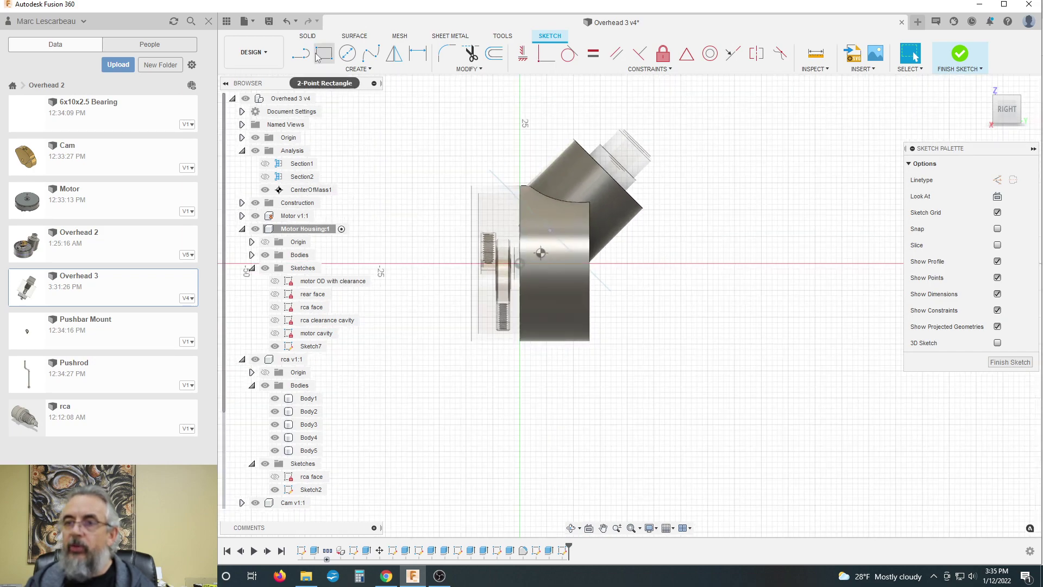
pyautogui.click(302, 57)
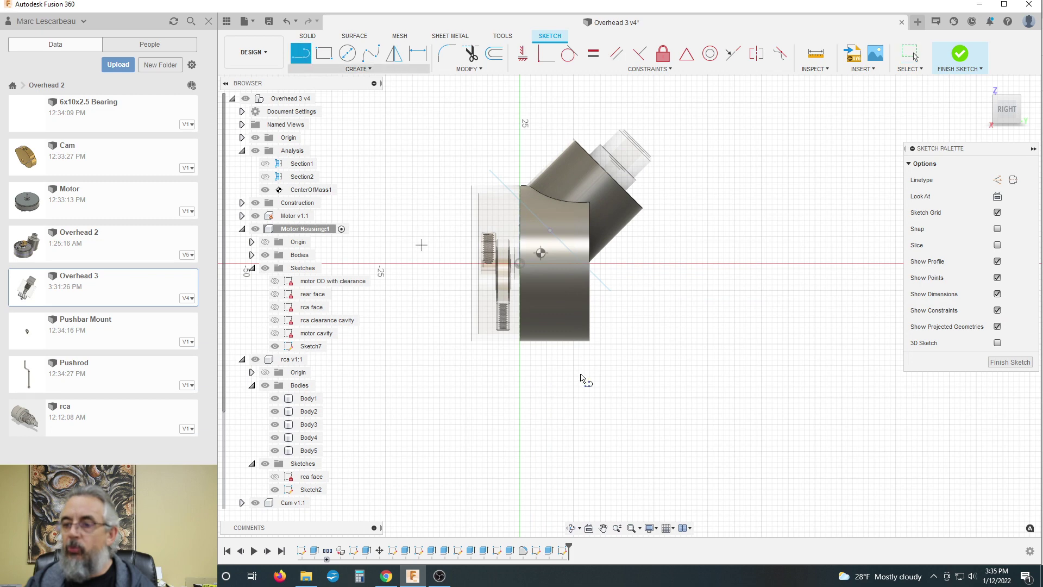
pyautogui.scroll(-1, 581, 373)
pyautogui.scroll(-1, 488, 203)
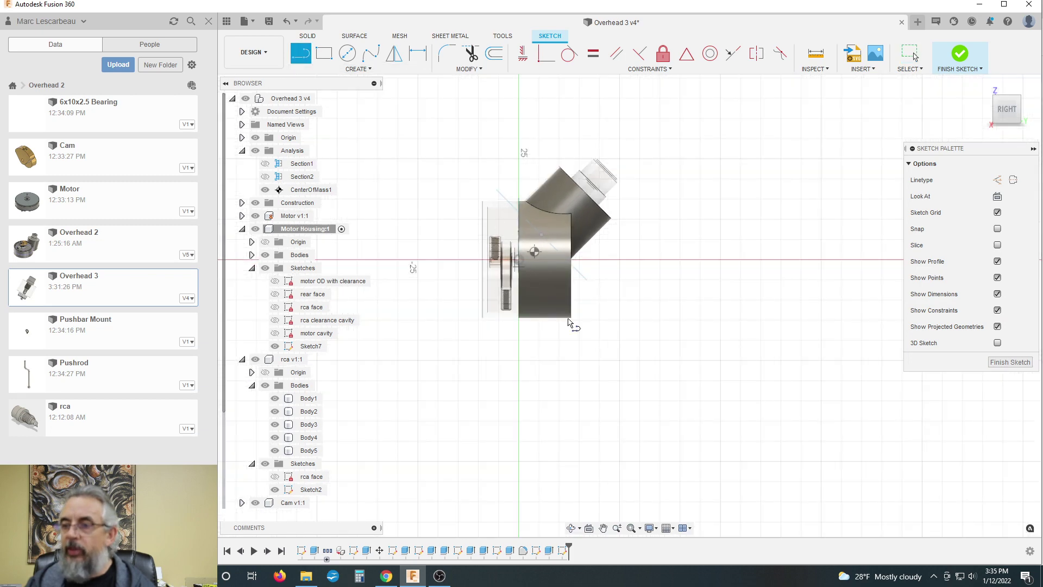
pyautogui.scroll(3, 532, 262)
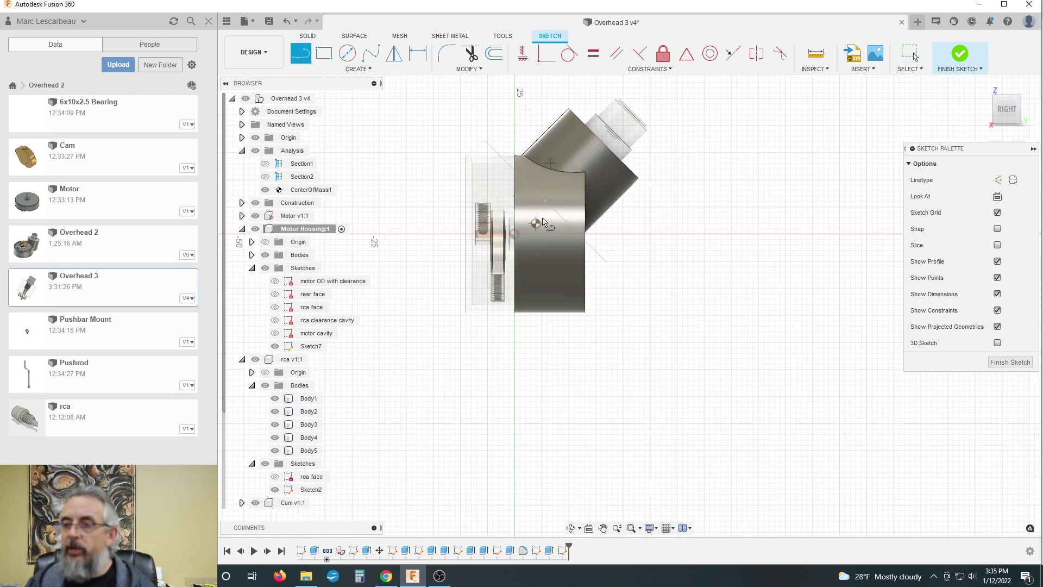
pyautogui.scroll(2, 540, 326)
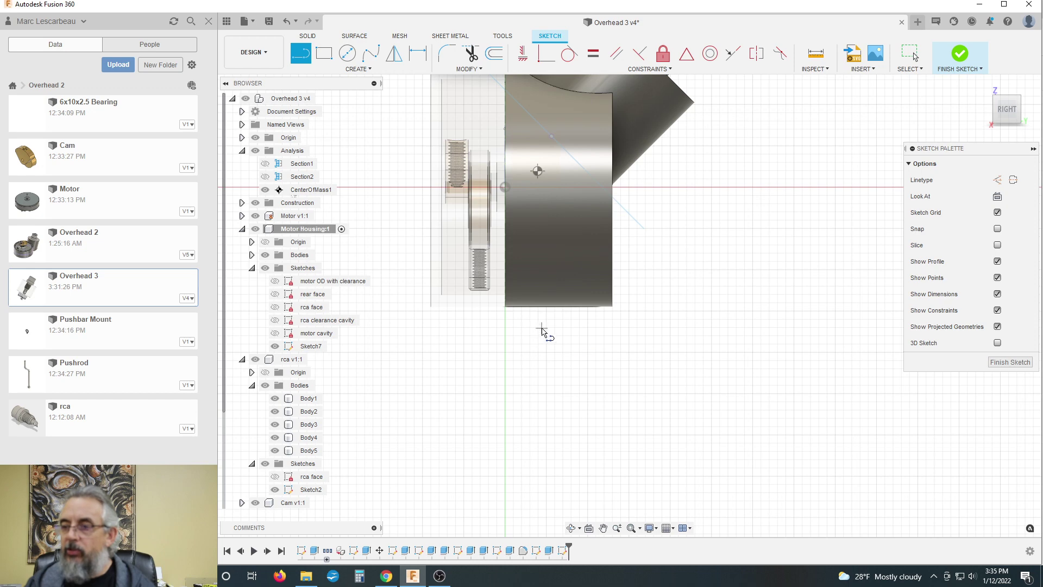
pyautogui.click(541, 331)
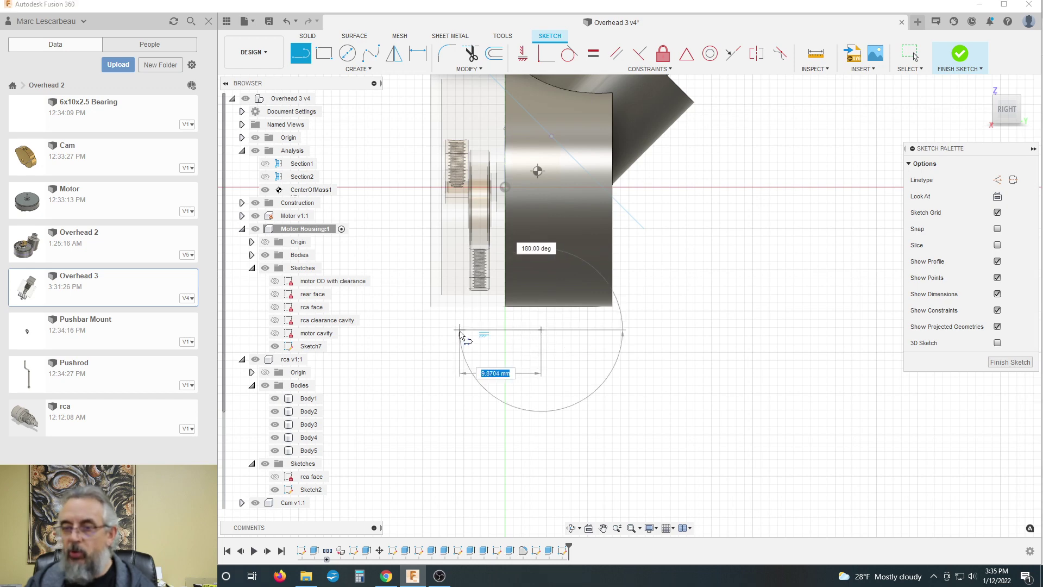
pyautogui.click(459, 329)
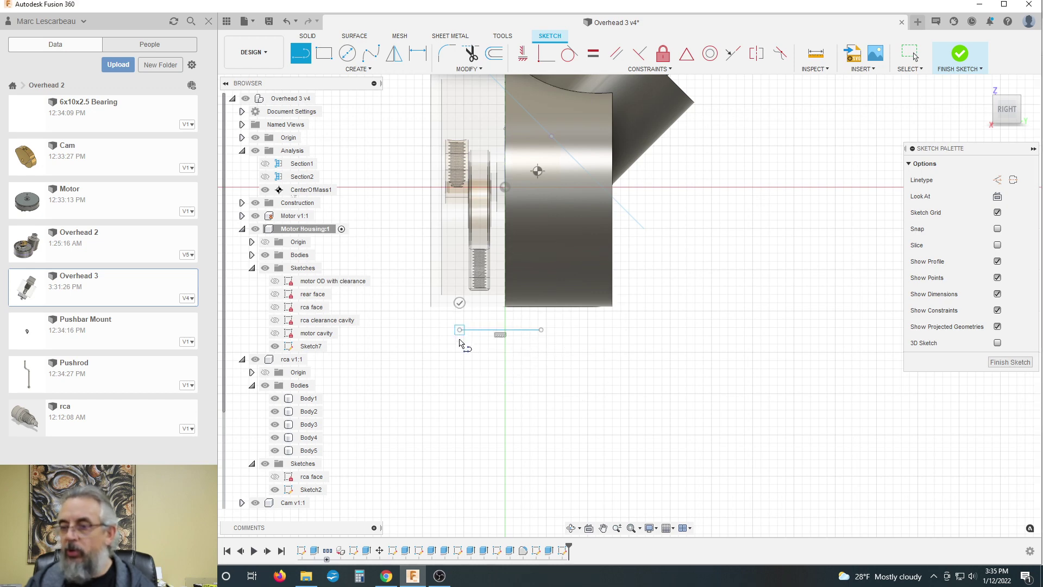
pyautogui.click(461, 391)
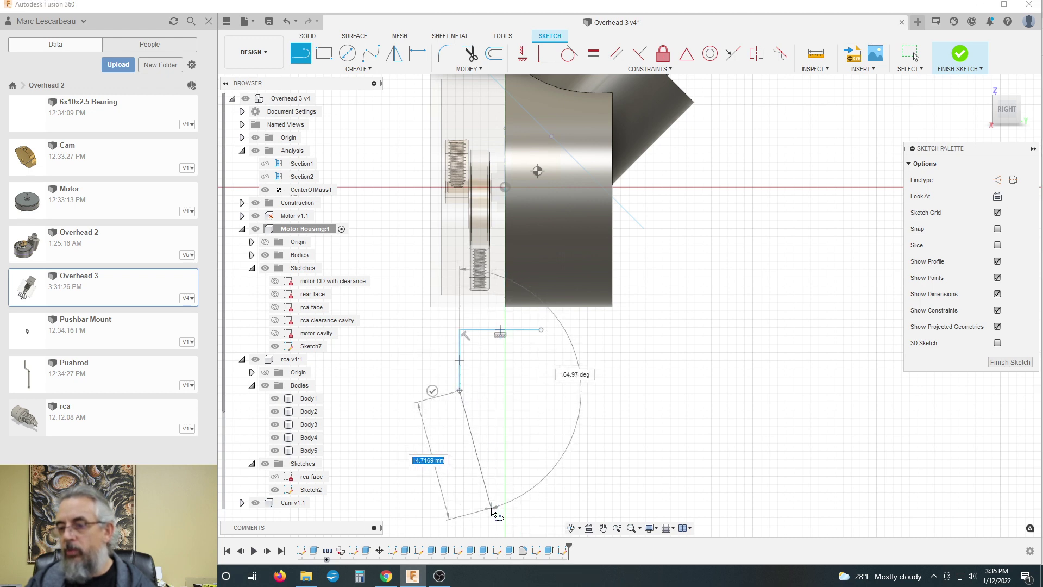
pyautogui.click(491, 510)
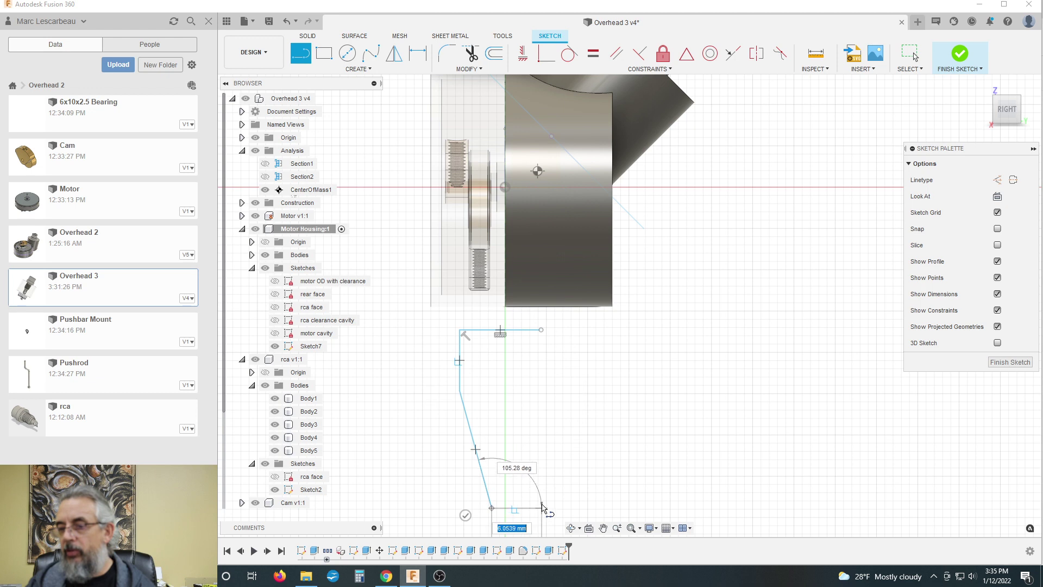
pyautogui.click(540, 508)
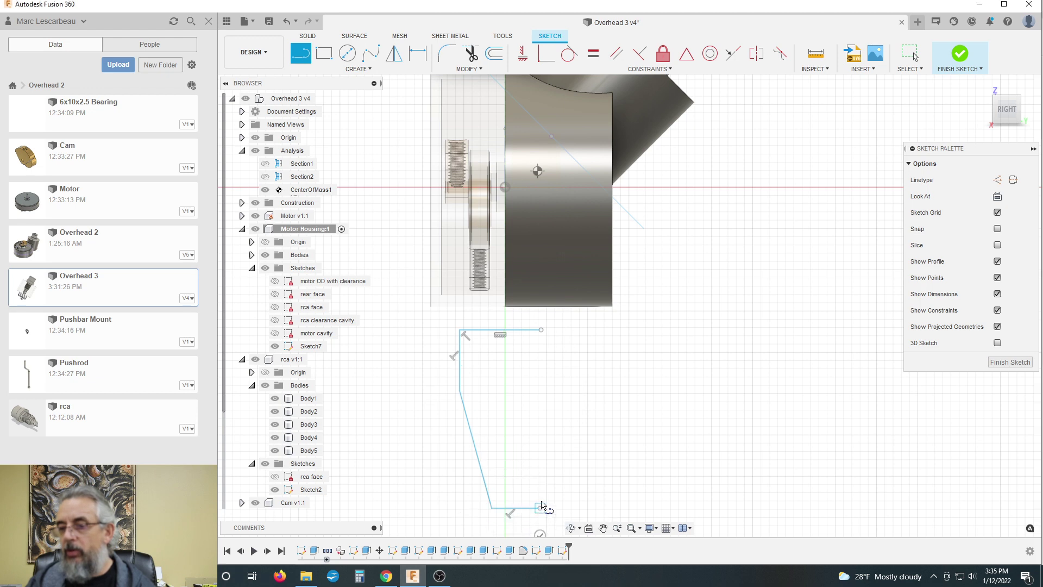
pyautogui.click(541, 330)
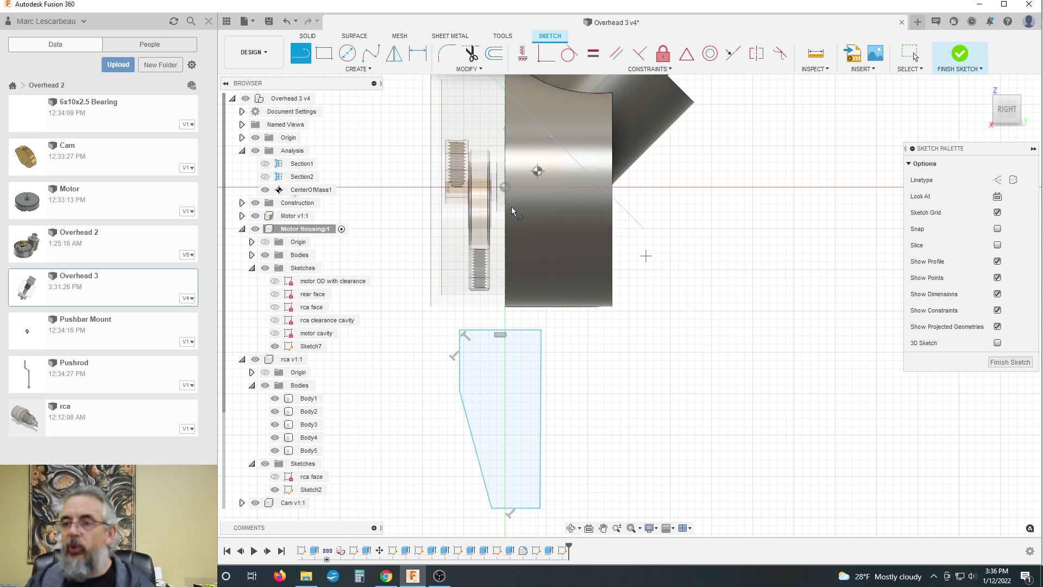
# Dimension the profile's right edge to the sketch origin (about 4.47 mm) and finish Sketch7
pyautogui.click(417, 53)
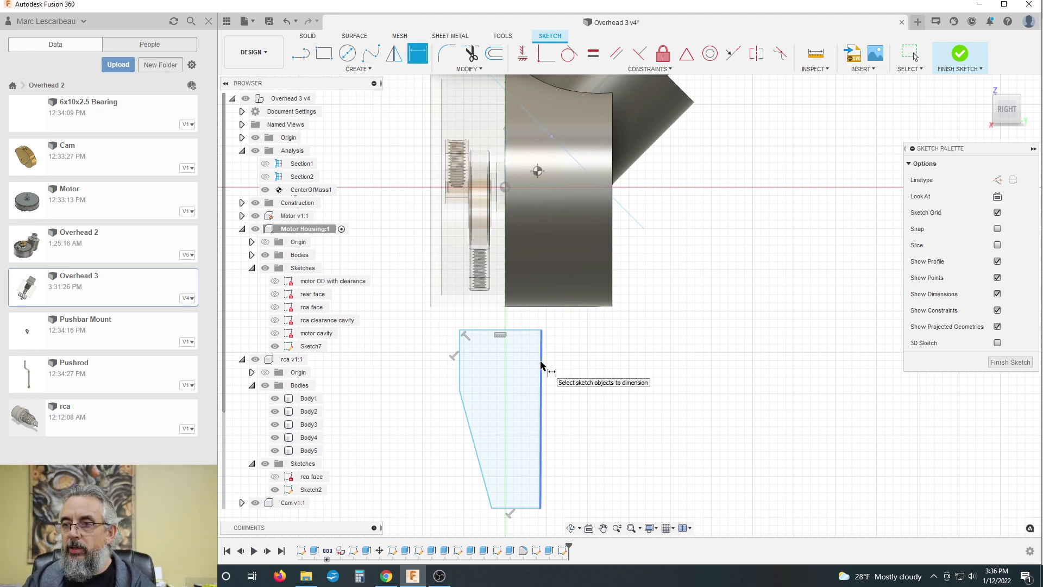
pyautogui.click(541, 366)
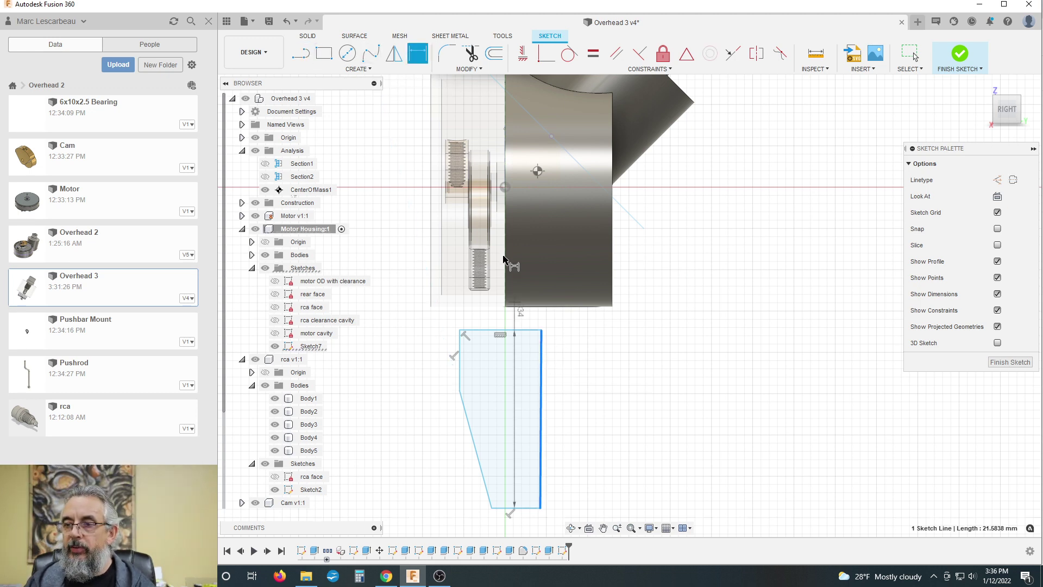
pyautogui.click(504, 187)
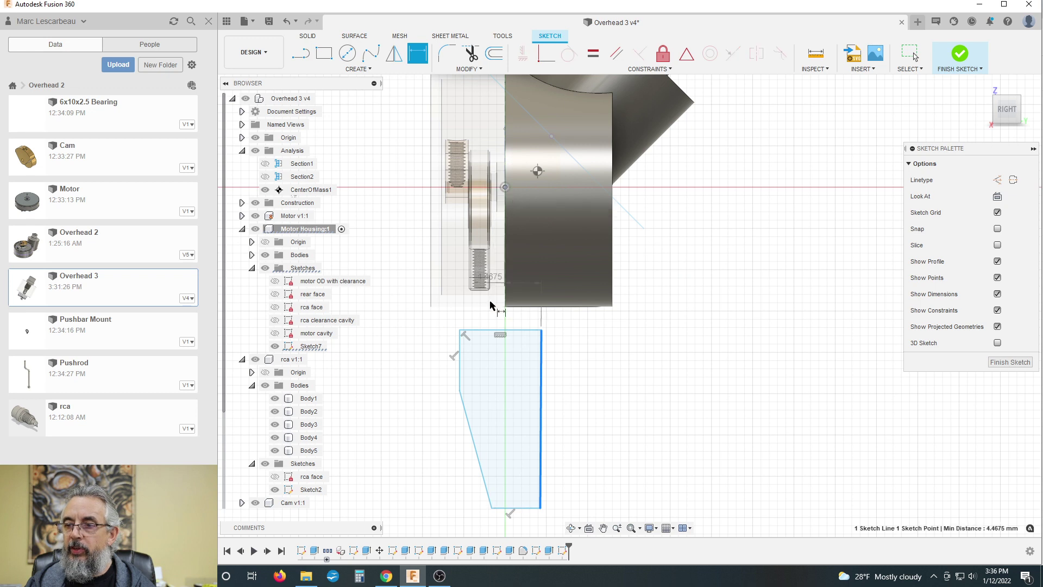
pyautogui.click(524, 325)
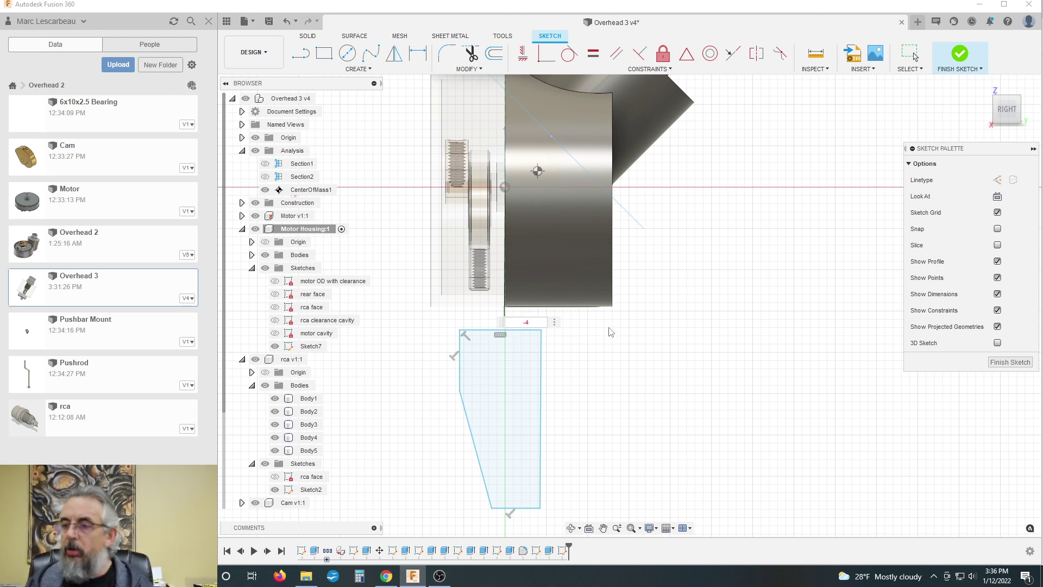
pyautogui.click(990, 363)
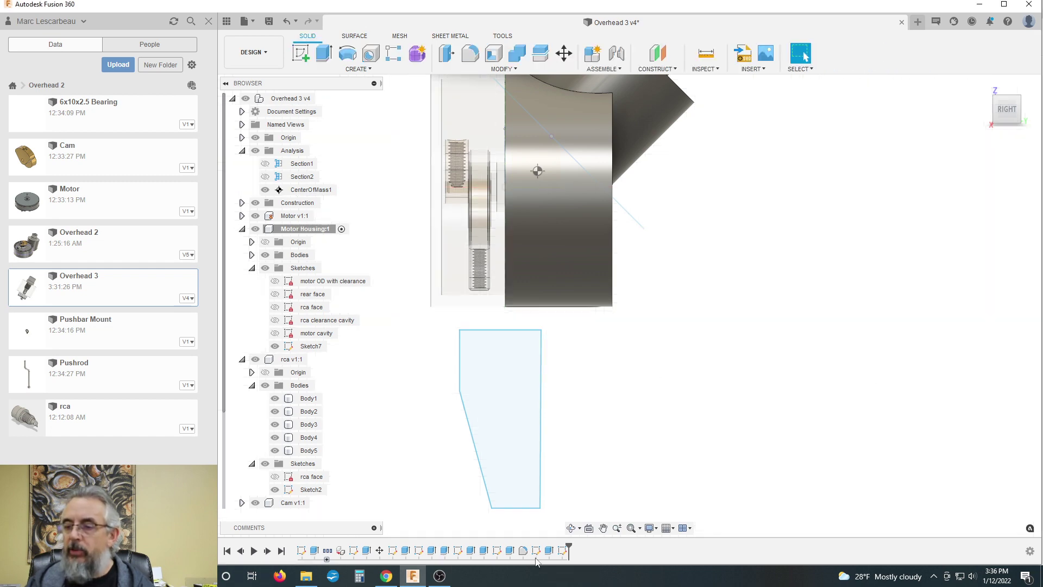
# Reopen Sketch7 and change the right-edge gap dimension to 4 mm
pyautogui.doubleClick(562, 550)
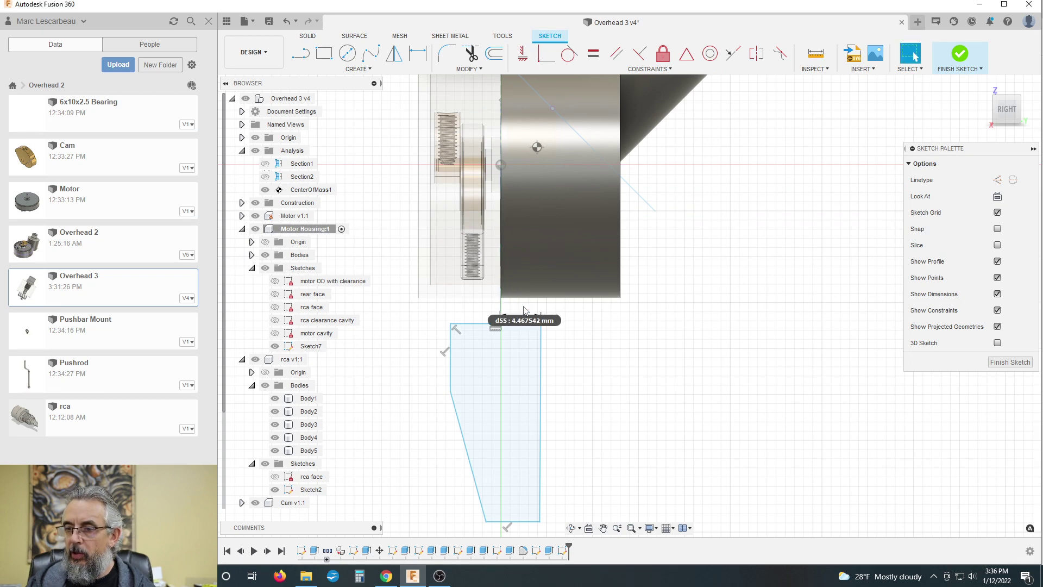
pyautogui.doubleClick(524, 320)
pyautogui.write('4')
pyautogui.press('Return')
pyautogui.scroll(3, 522, 321)
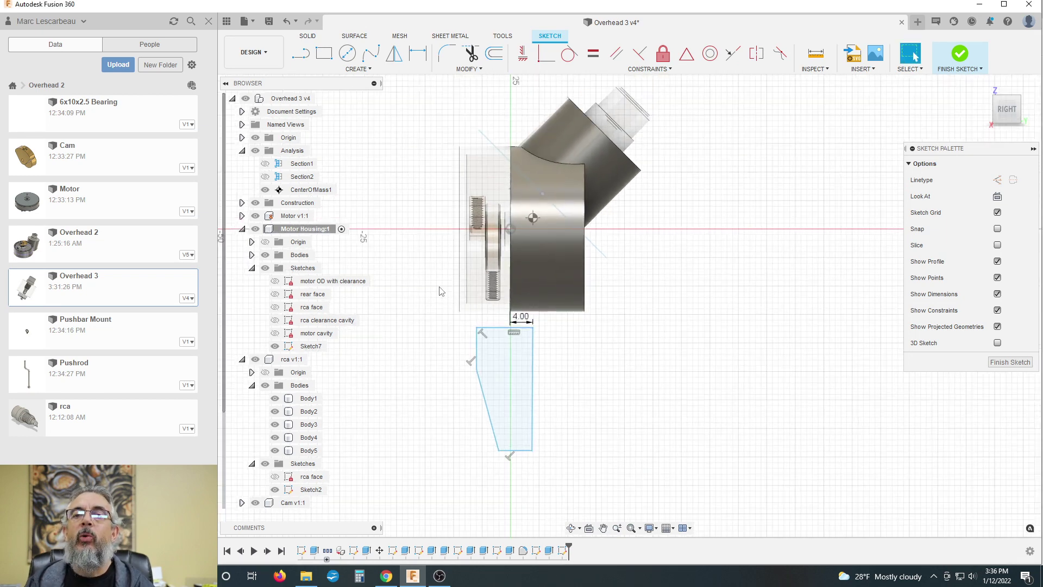
pyautogui.scroll(-3, 498, 351)
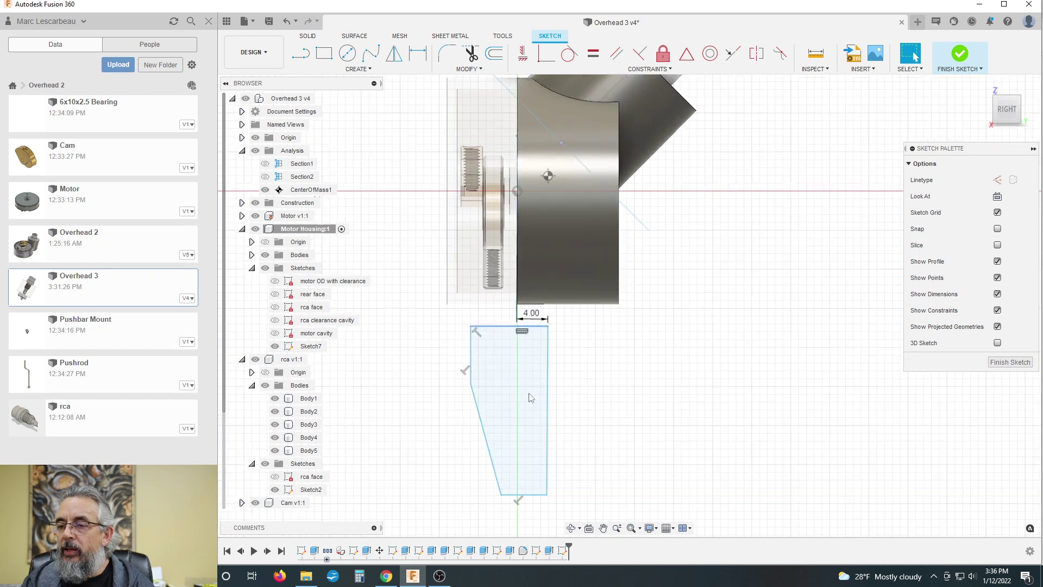
pyautogui.scroll(-1, 526, 417)
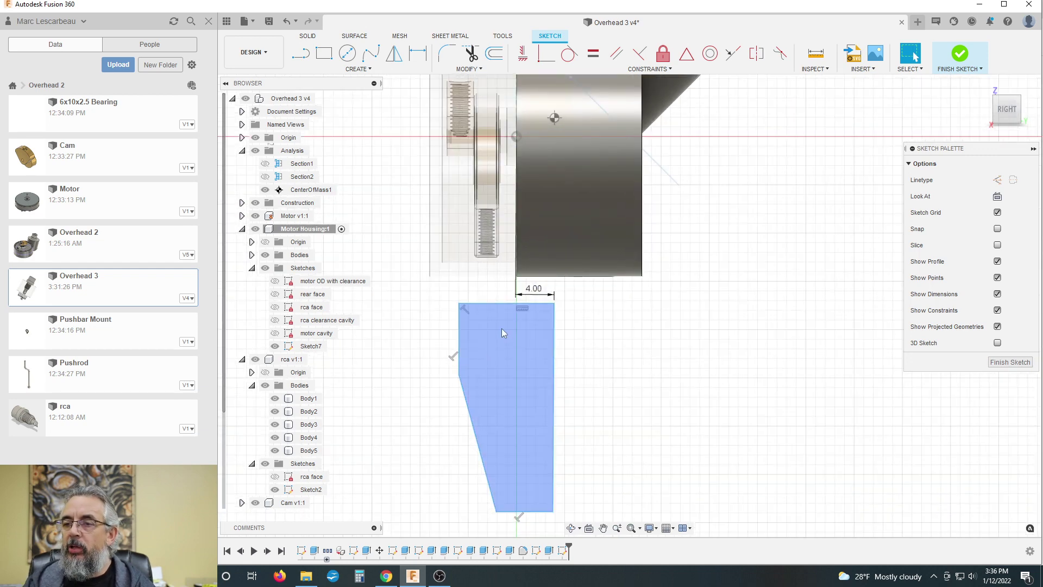
pyautogui.scroll(-1, 501, 328)
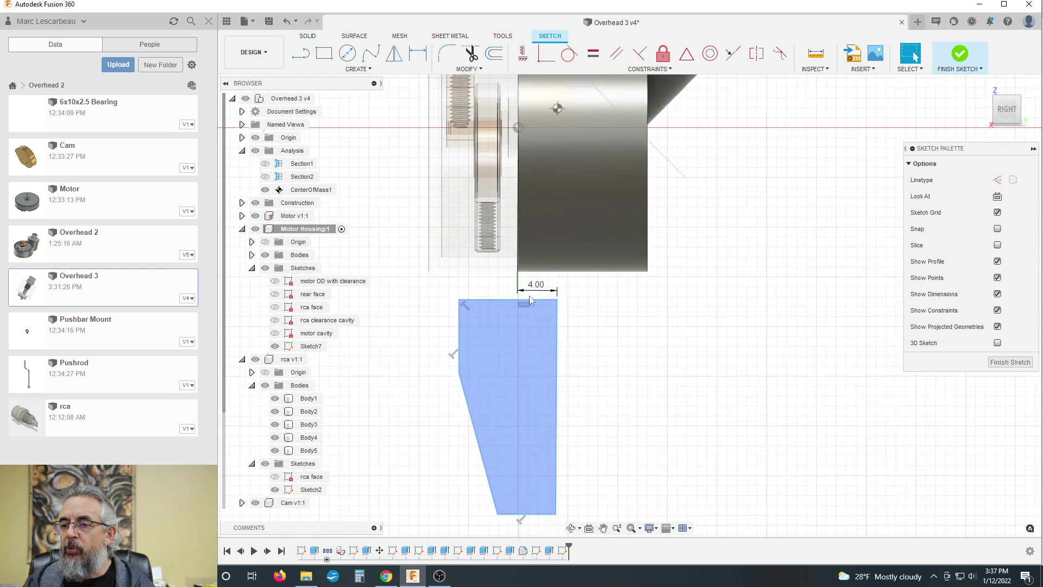
pyautogui.scroll(1, 532, 302)
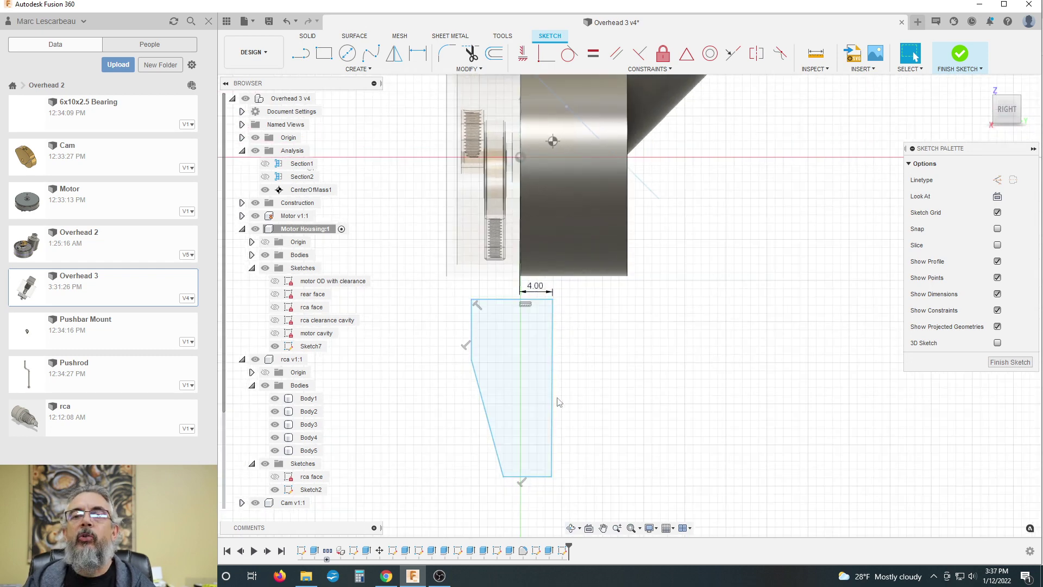
# Dimension the profile's left edge 7 mm from the top sketch point
pyautogui.click(504, 332)
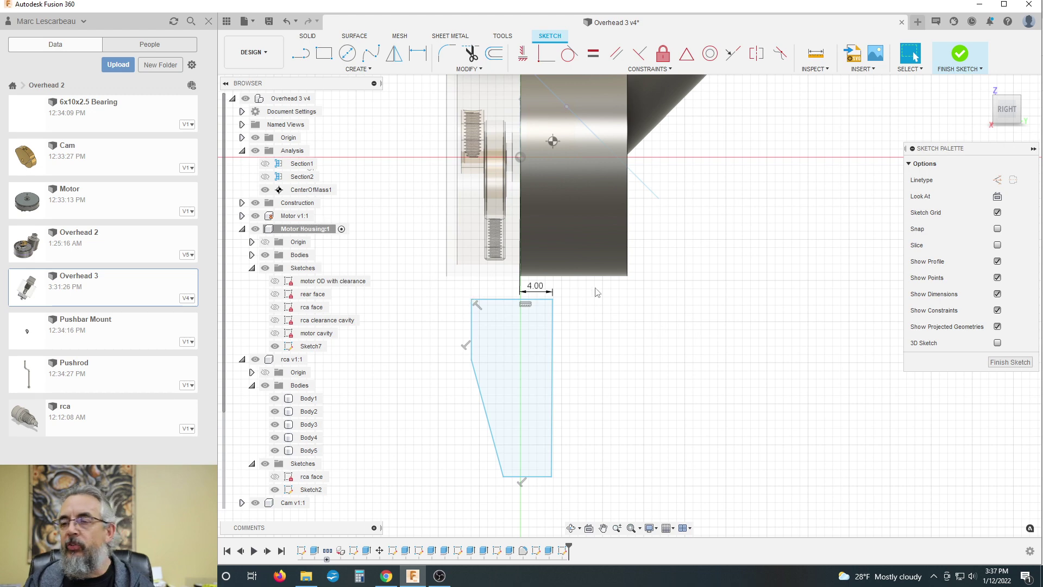
pyautogui.press('d')
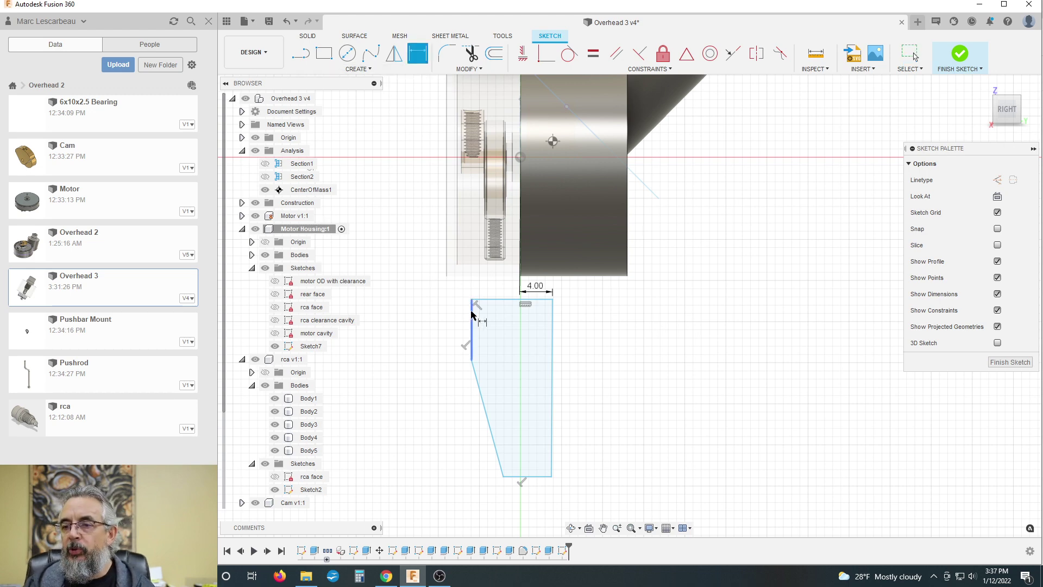
pyautogui.click(473, 321)
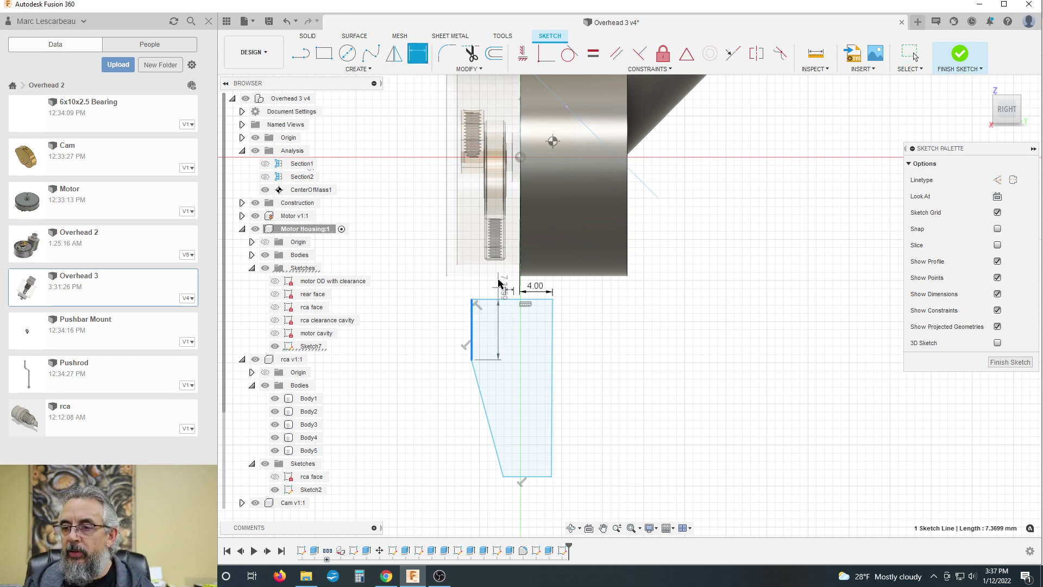
pyautogui.click(519, 159)
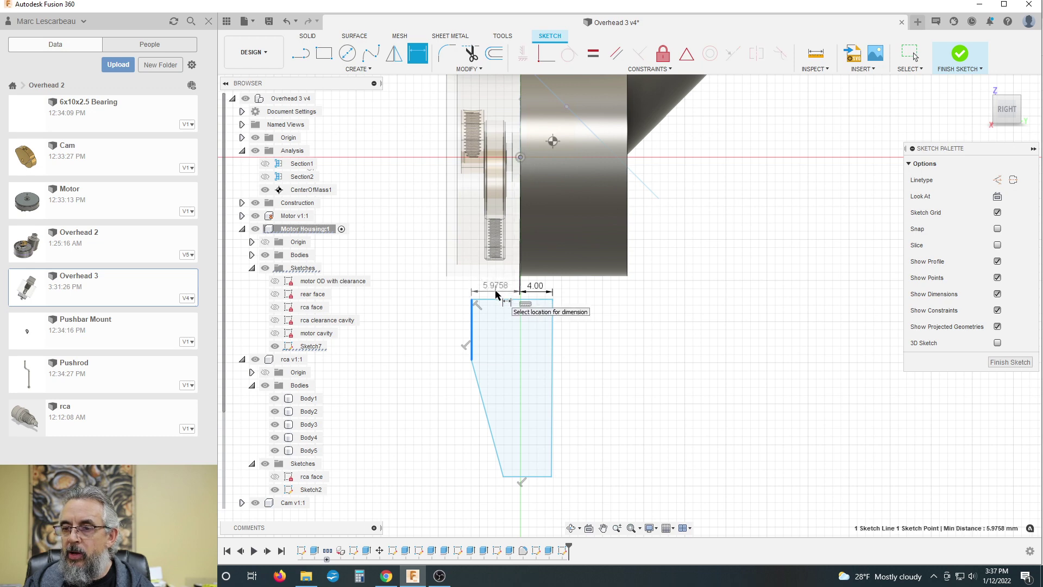
pyautogui.click(496, 295)
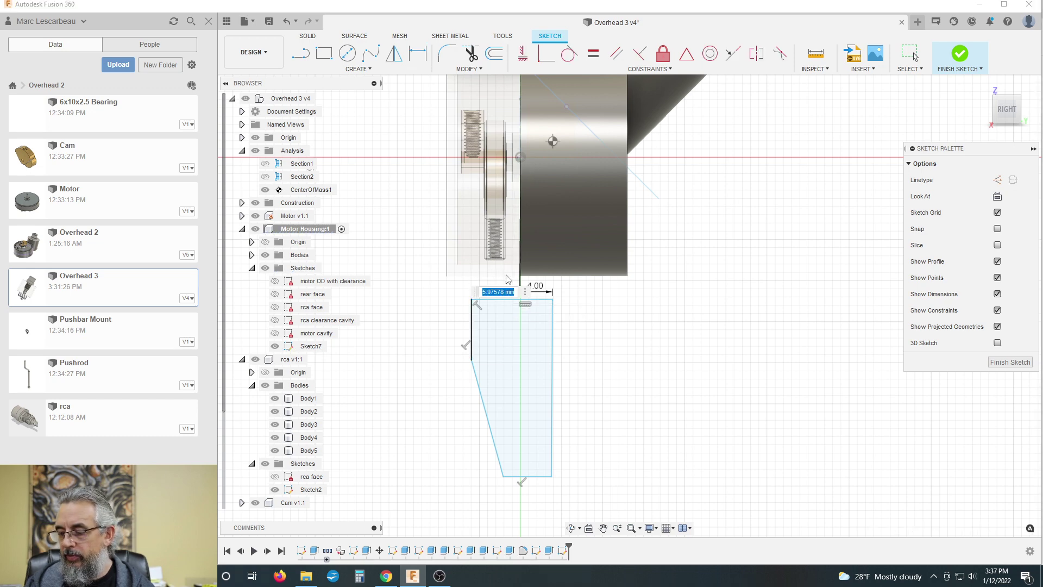
pyautogui.write('7')
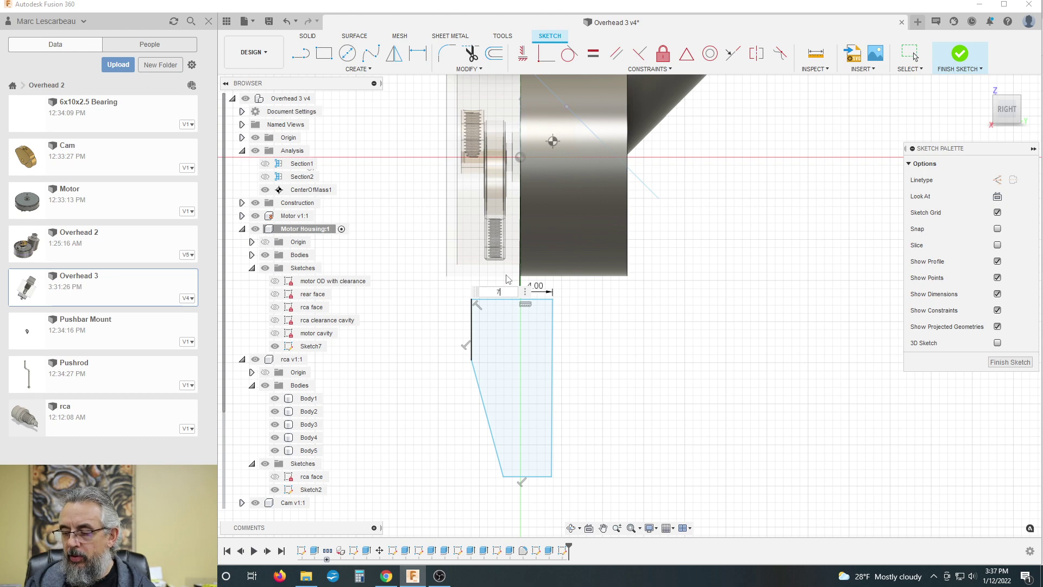
pyautogui.press('Return')
pyautogui.scroll(-10, 503, 269)
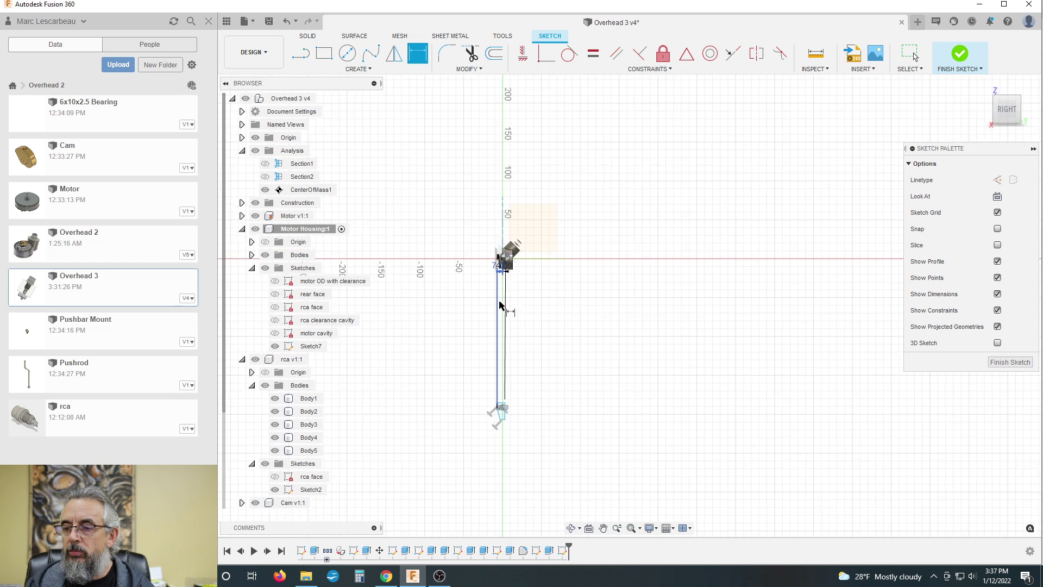
pyautogui.scroll(2, 502, 381)
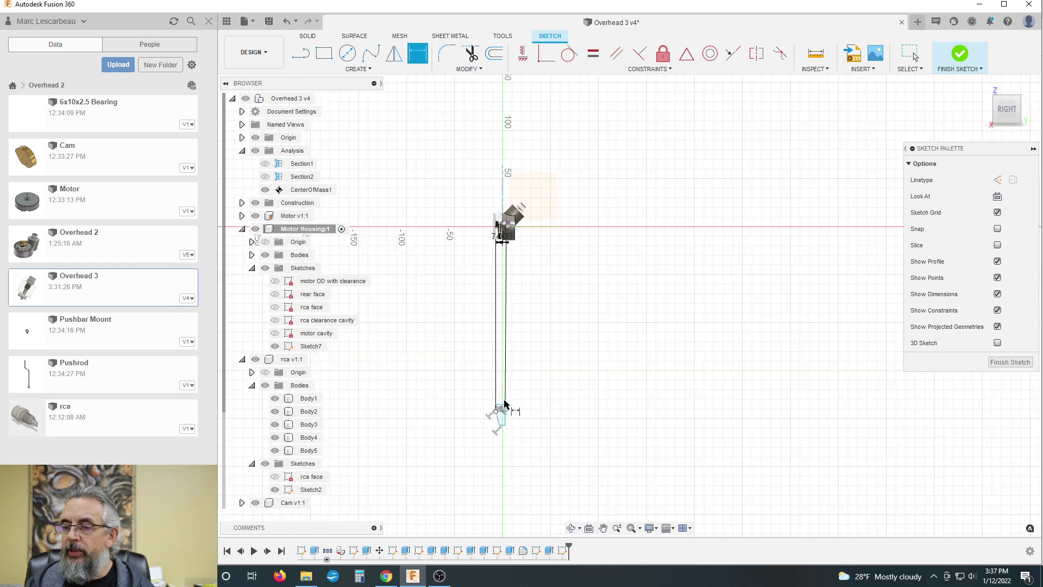
# Drag the profile's top edge and endpoints upward toward the motor, then finish the sketch
pyautogui.click(911, 54)
pyautogui.scroll(3, 456, 477)
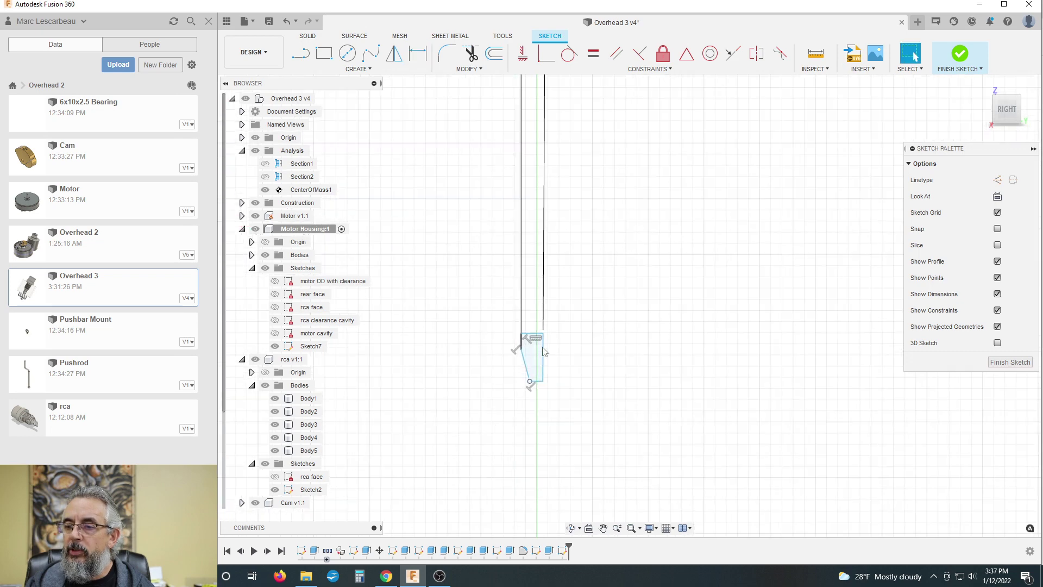
pyautogui.moveTo(532, 334); pyautogui.dragTo(532, 84)
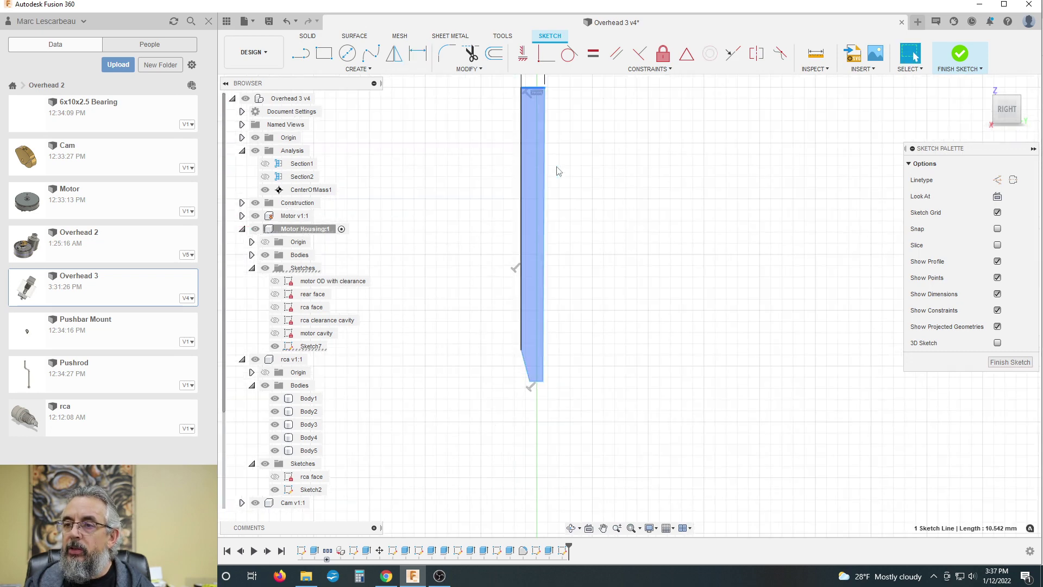
pyautogui.scroll(-2, 562, 398)
pyautogui.scroll(-3, 544, 410)
pyautogui.scroll(5, 535, 293)
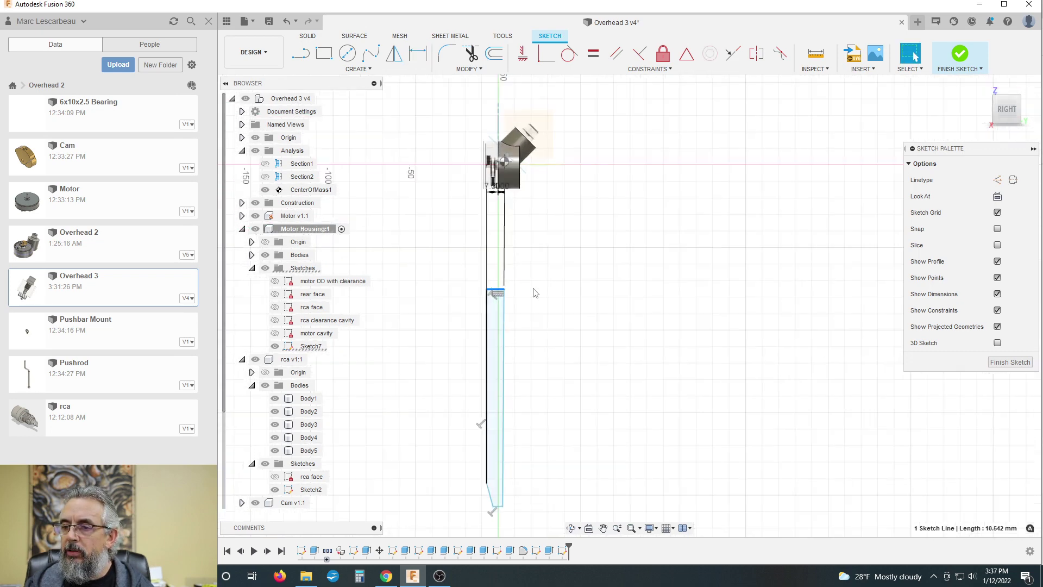
pyautogui.moveTo(487, 252); pyautogui.dragTo(494, 202)
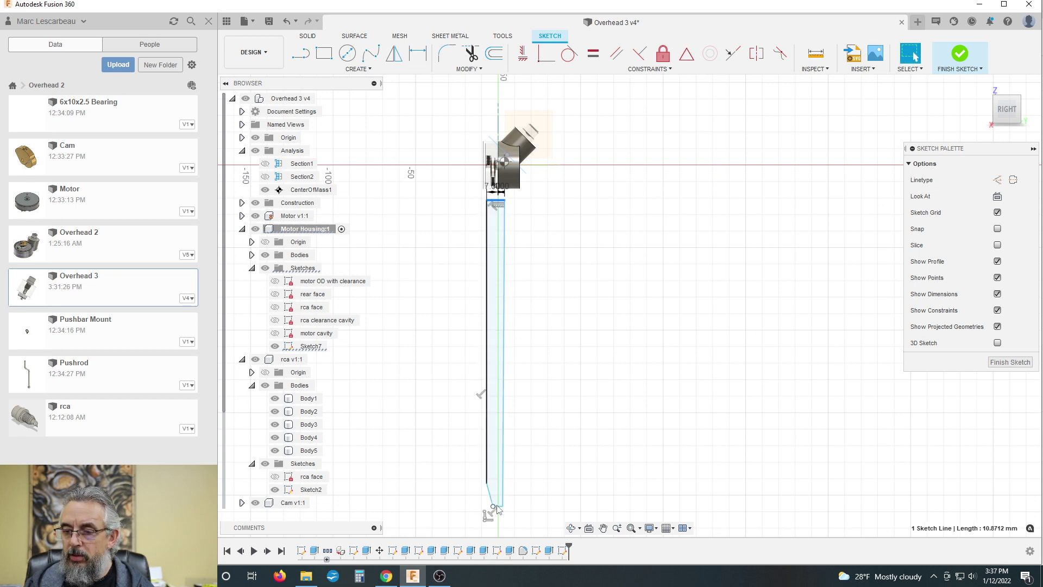
pyautogui.moveTo(501, 511)
pyautogui.mouseDown()
pyautogui.moveTo(487, 387)
pyautogui.moveTo(502, 507)
pyautogui.moveTo(496, 494)
pyautogui.mouseUp()
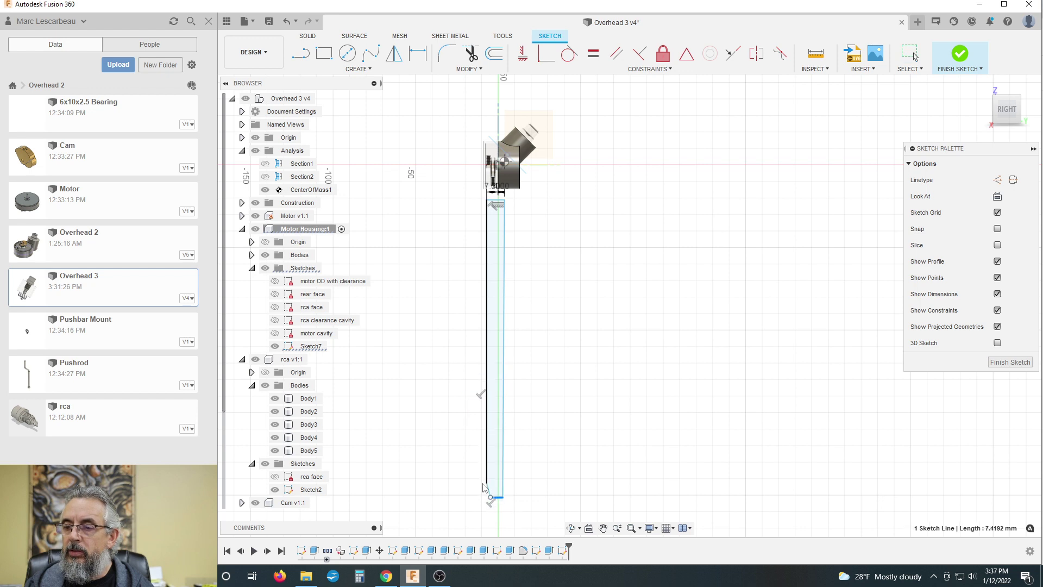
pyautogui.click(487, 435)
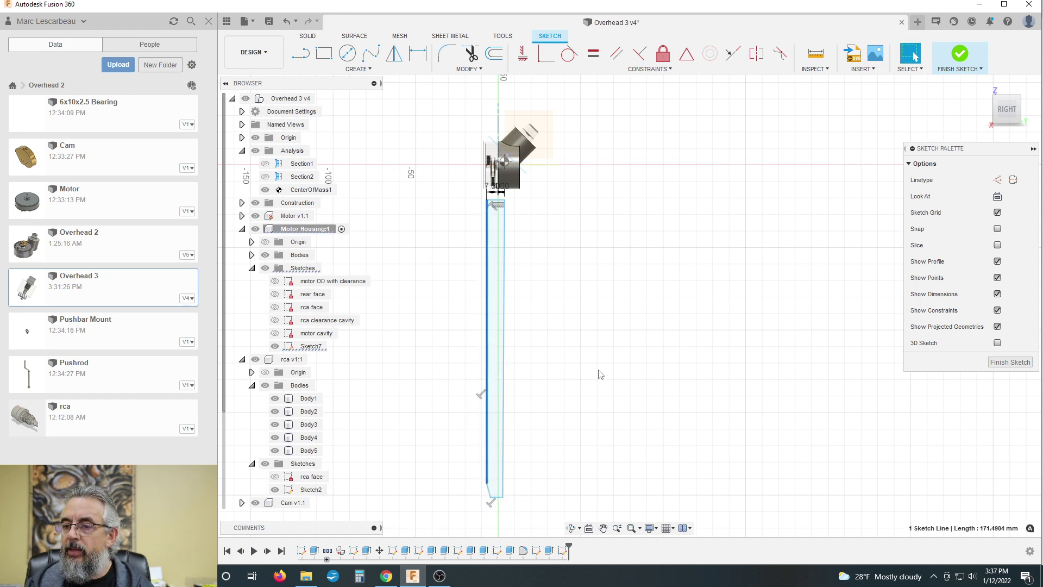
pyautogui.click(1001, 363)
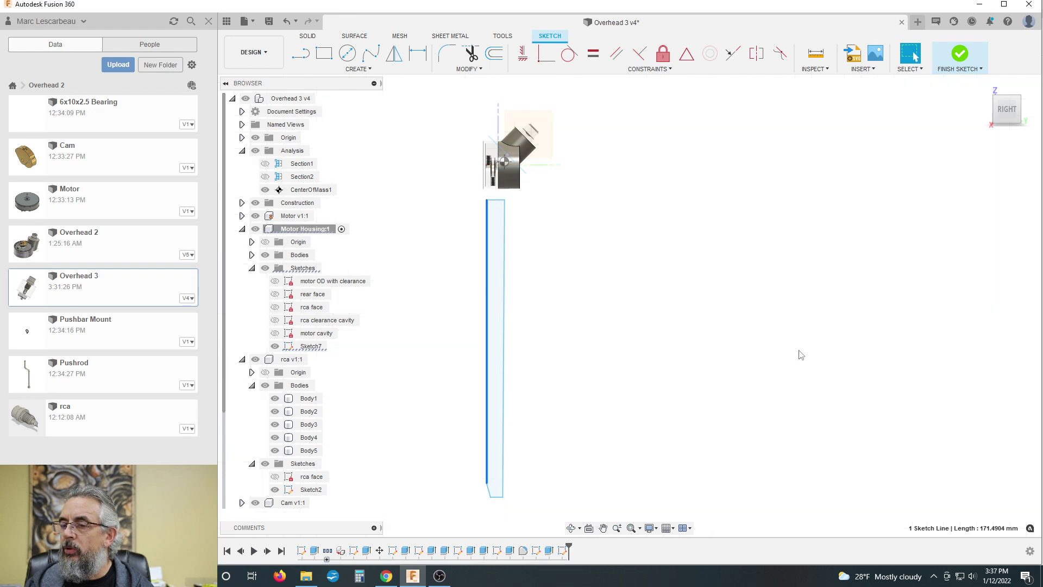
# Reopen Sketch7 and pull the lower endpoints up to close a short profile beneath the motor
pyautogui.doubleClick(563, 551)
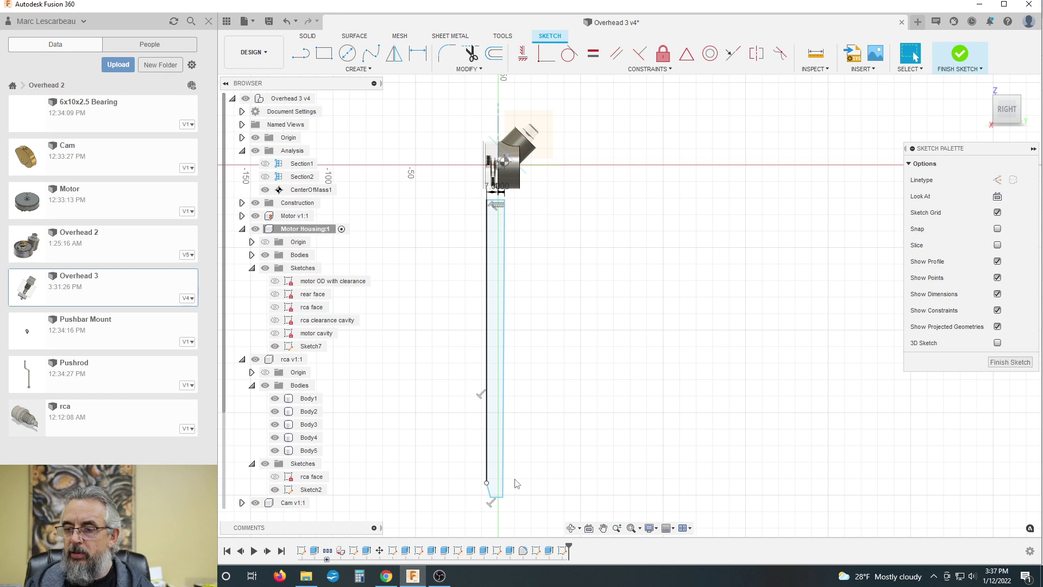
pyautogui.moveTo(485, 459); pyautogui.dragTo(486, 215)
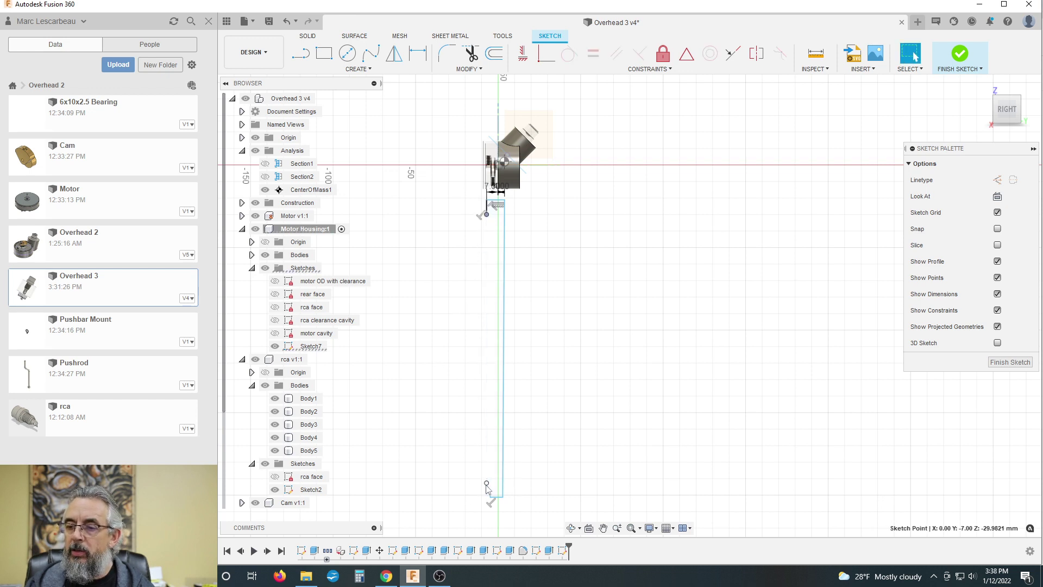
pyautogui.moveTo(487, 484)
pyautogui.mouseDown()
pyautogui.moveTo(452, 273)
pyautogui.moveTo(486, 213)
pyautogui.mouseUp()
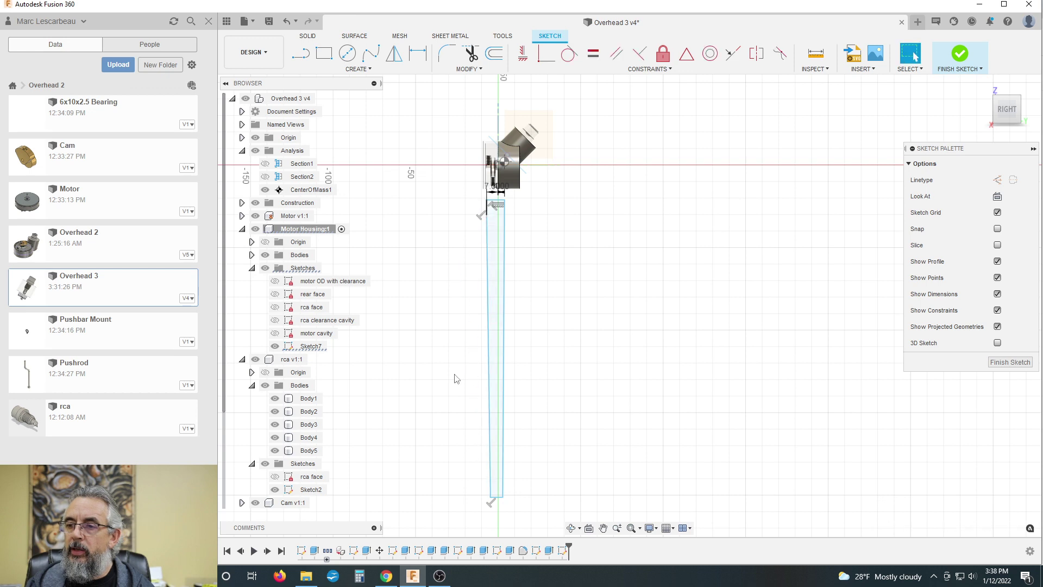
pyautogui.moveTo(497, 501); pyautogui.dragTo(496, 227)
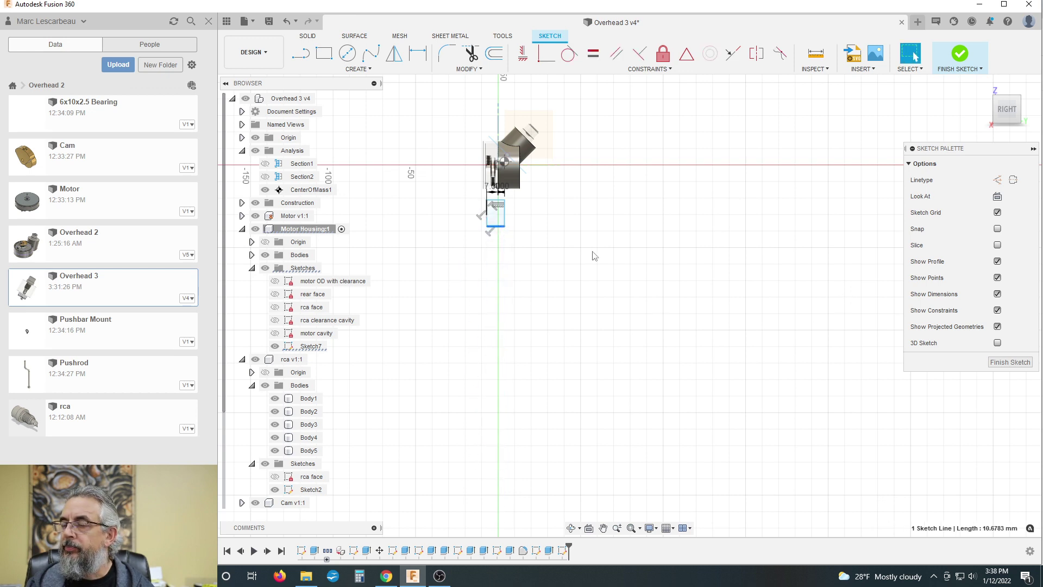
# Drag the profile's bottom-left corner up and right into a slanted edge
pyautogui.scroll(3, 474, 126)
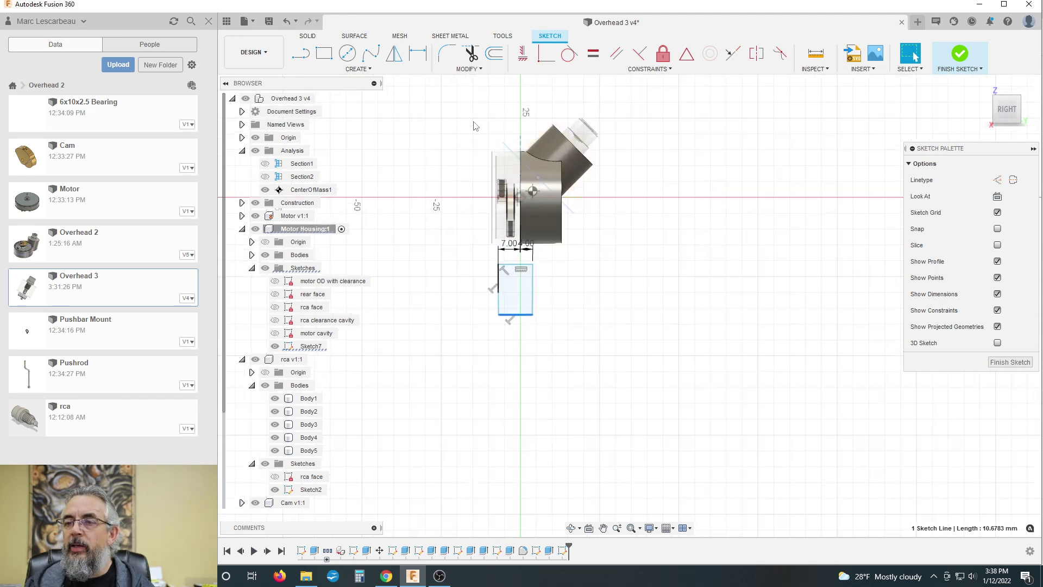
pyautogui.scroll(2, 475, 126)
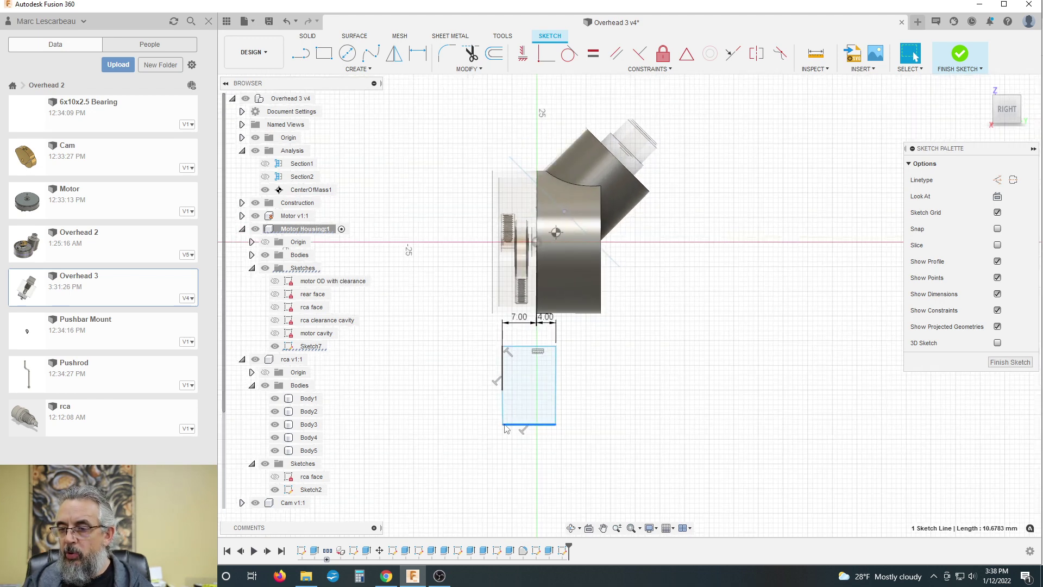
pyautogui.moveTo(503, 425)
pyautogui.mouseDown()
pyautogui.moveTo(528, 425)
pyautogui.moveTo(523, 411)
pyautogui.mouseUp()
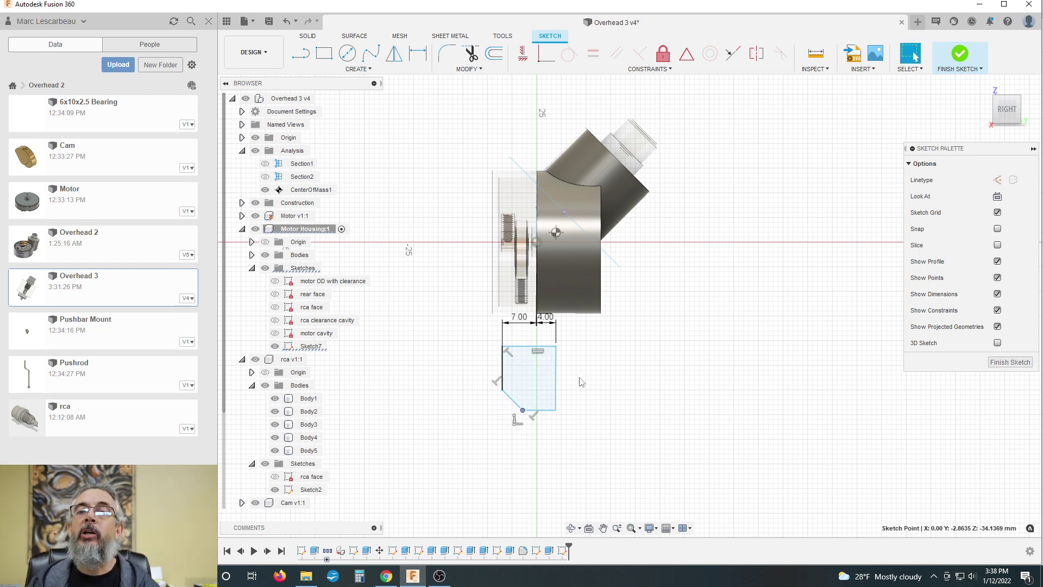
pyautogui.scroll(5, 580, 382)
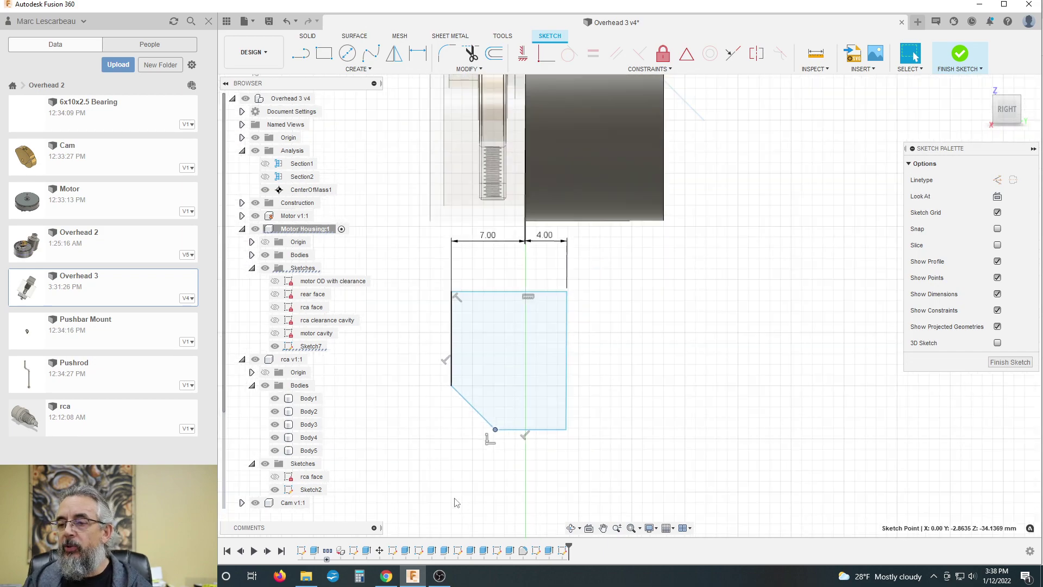
pyautogui.scroll(-3, 480, 334)
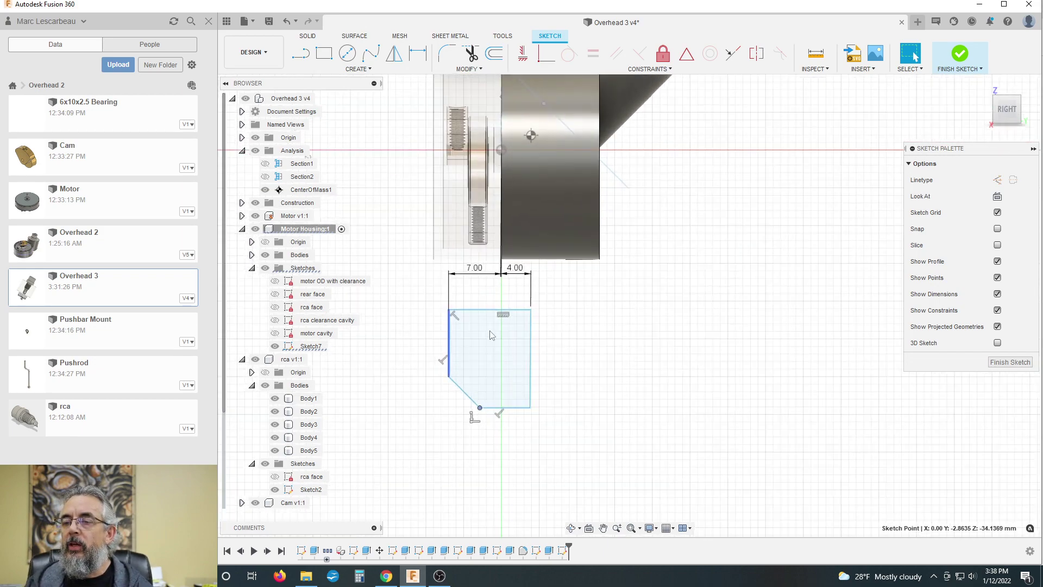
pyautogui.click(500, 354)
pyautogui.click(581, 412)
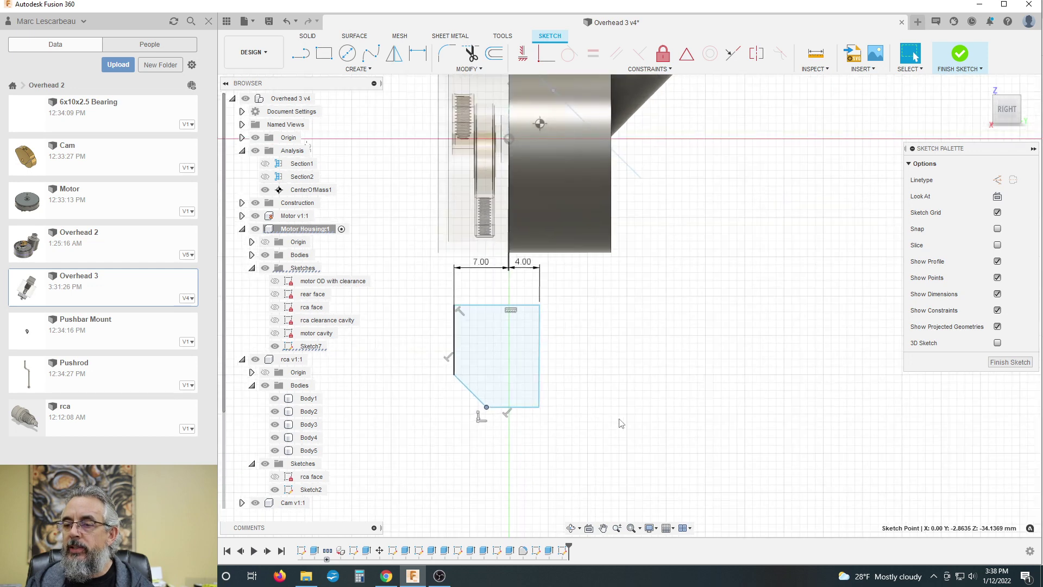
pyautogui.scroll(-1, 621, 424)
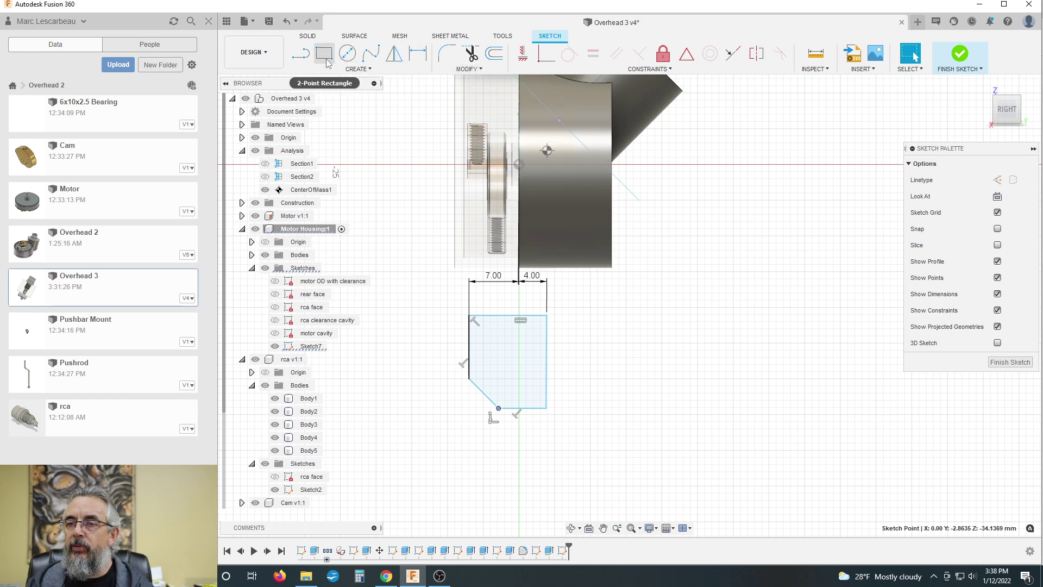
# Draw an inner diagonal line from the profile's top edge down to its bottom edge
pyautogui.press('l')
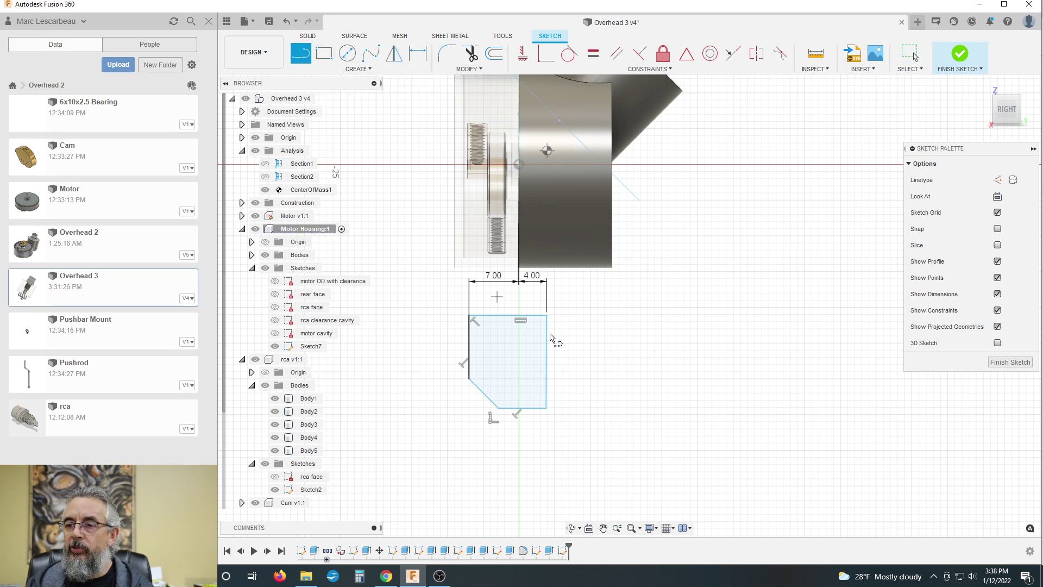
pyautogui.click(494, 315)
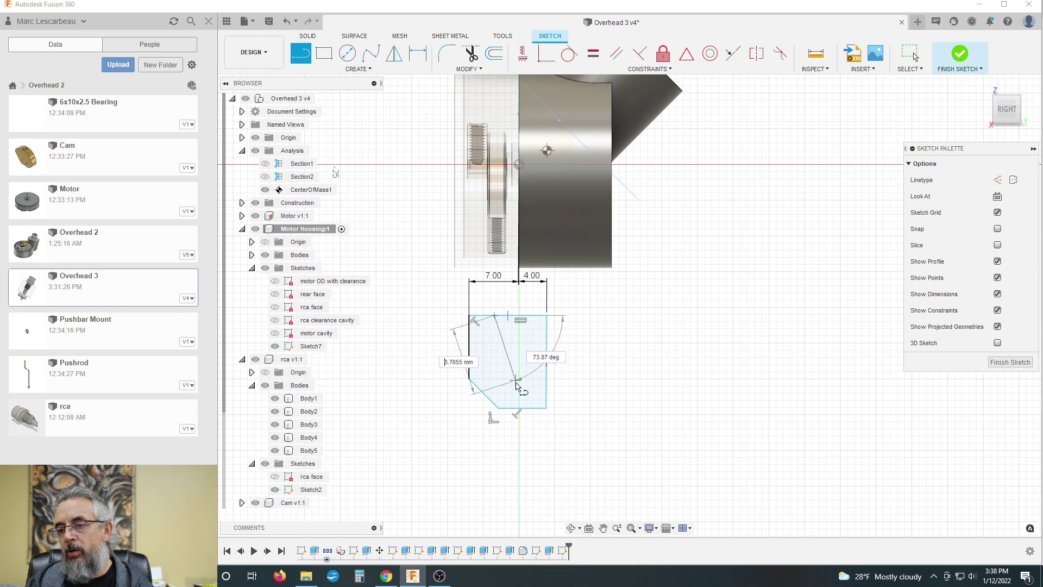
pyautogui.click(517, 408)
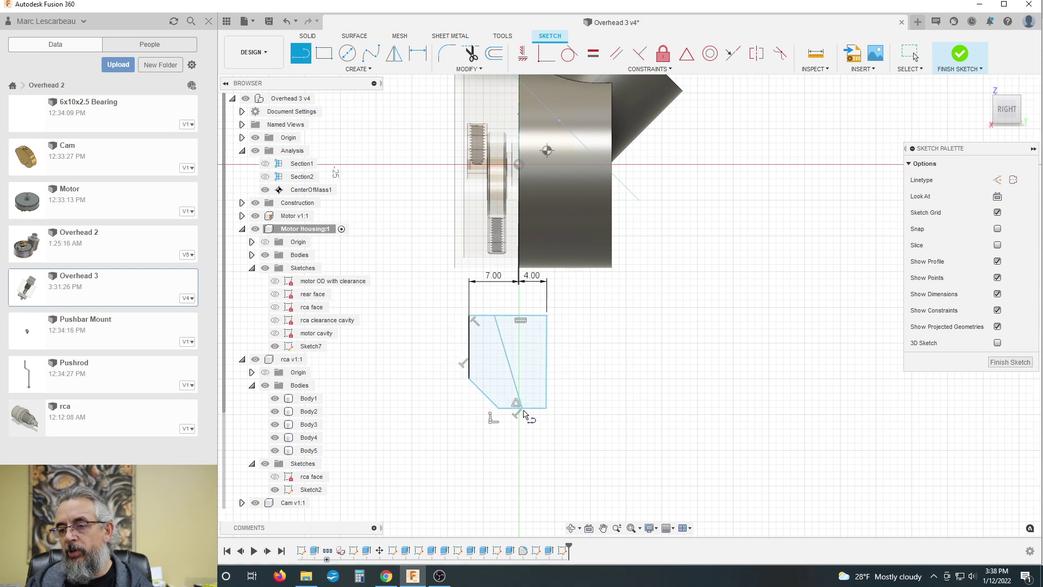
pyautogui.scroll(3, 543, 426)
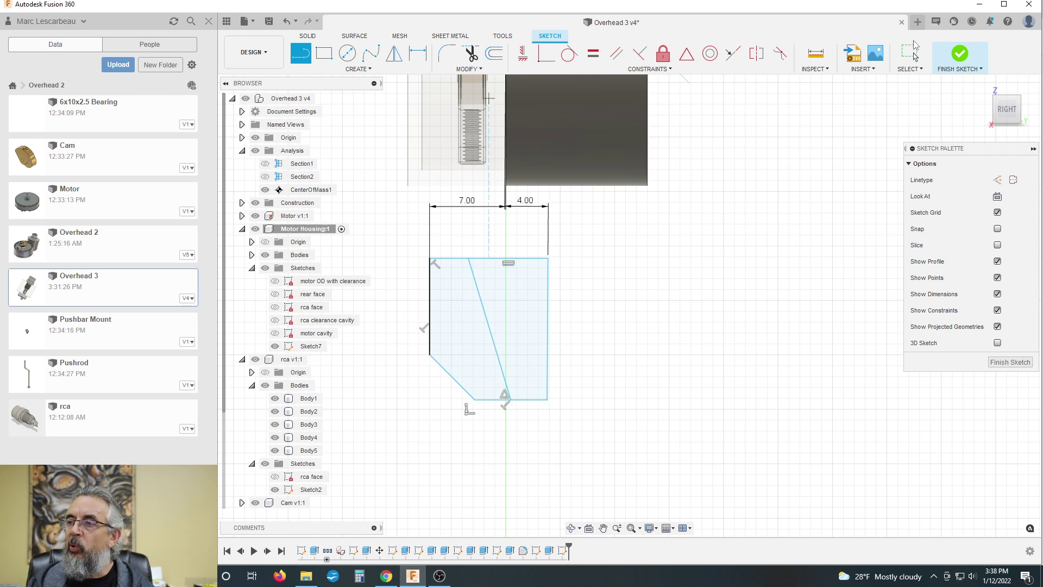
pyautogui.click(914, 44)
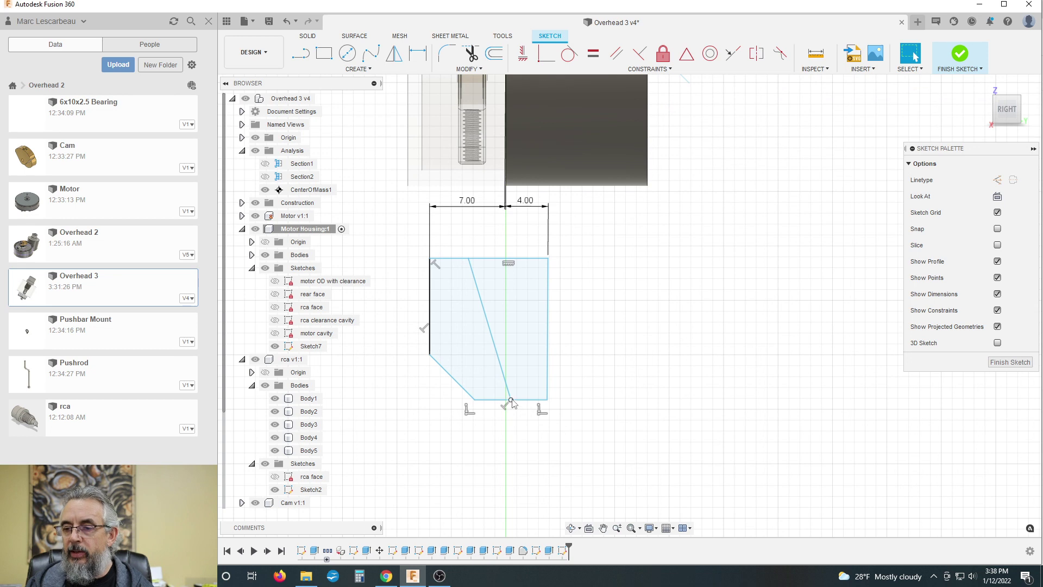
pyautogui.moveTo(511, 402); pyautogui.dragTo(522, 408)
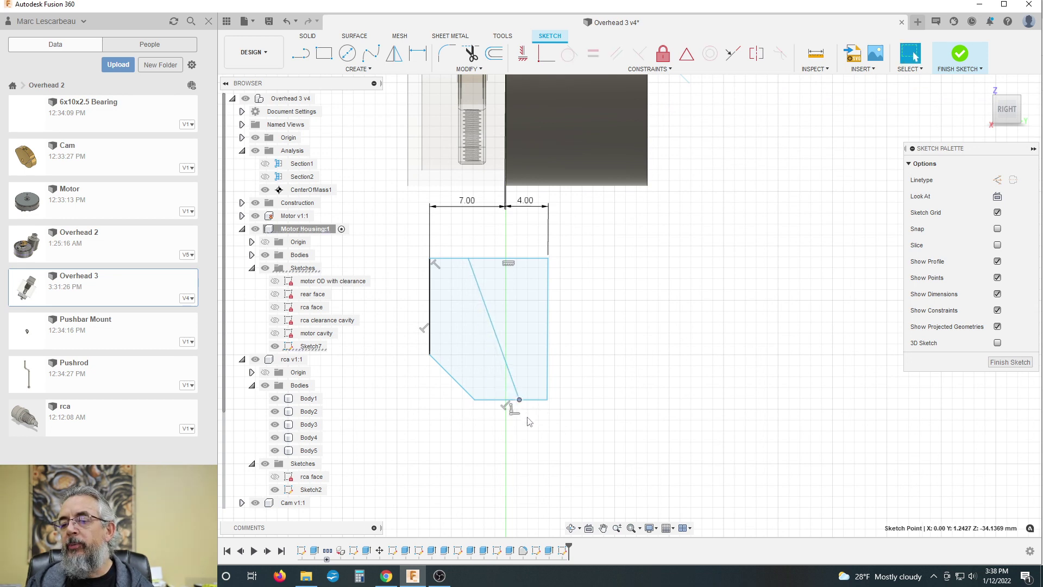
pyautogui.scroll(2, 529, 422)
pyautogui.scroll(-2, 630, 433)
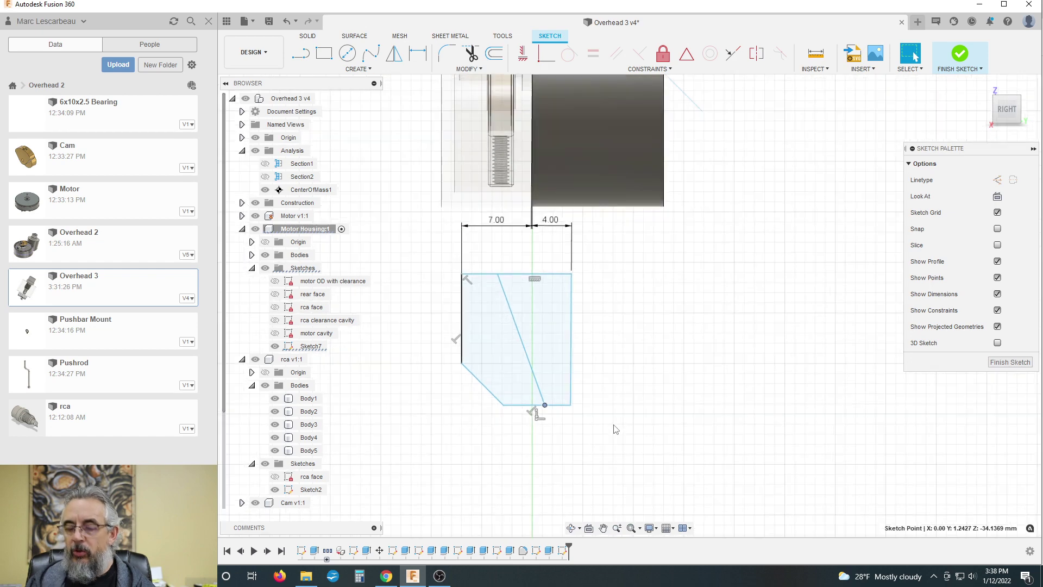
# Dimension the bottom-right segment to 3.5/2 (1.75 mm) and the bottom-left to 1.50 mm
pyautogui.press('d')
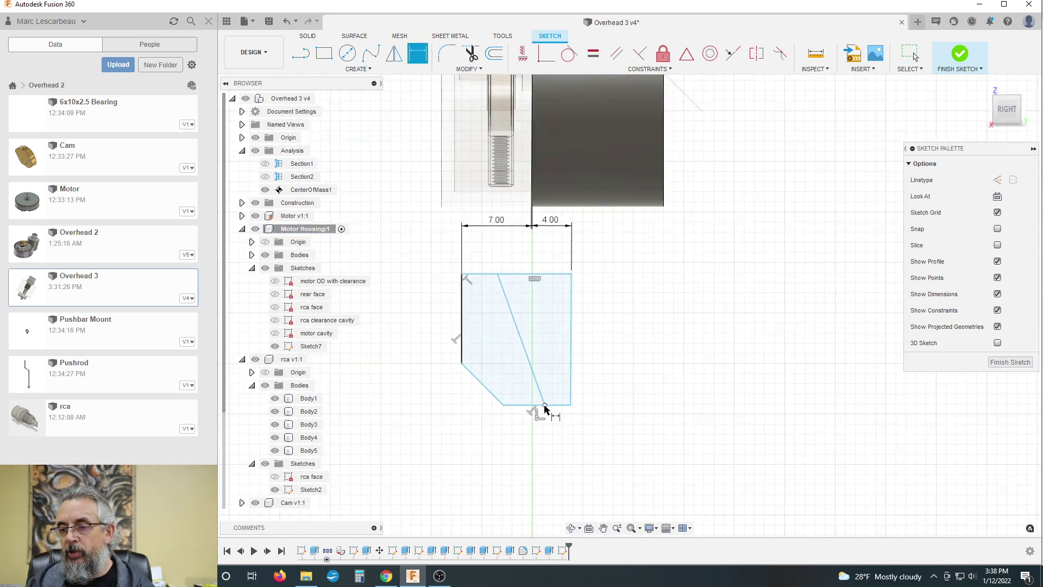
pyautogui.click(545, 405)
pyautogui.click(571, 405)
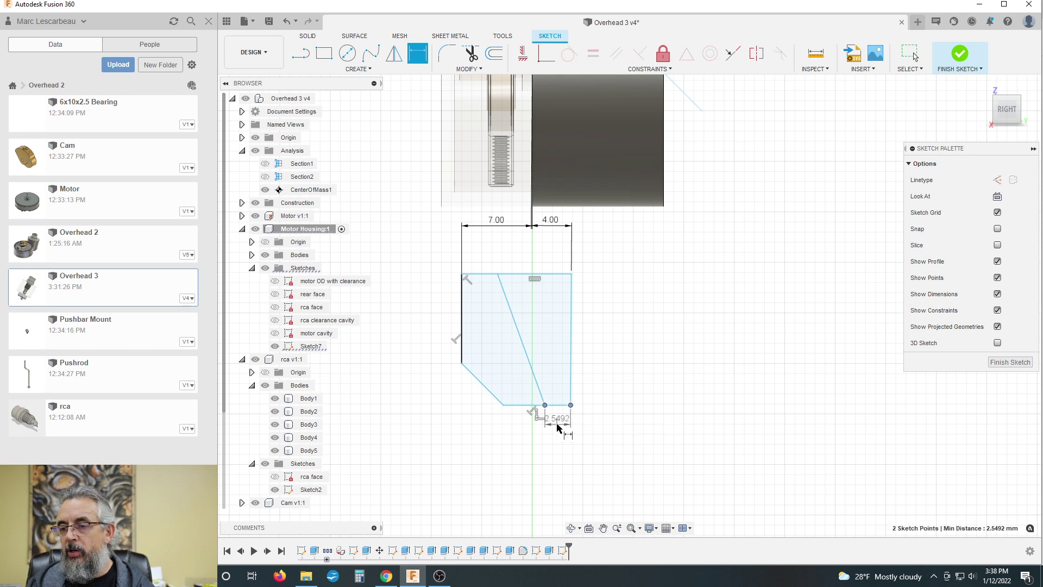
pyautogui.click(560, 427)
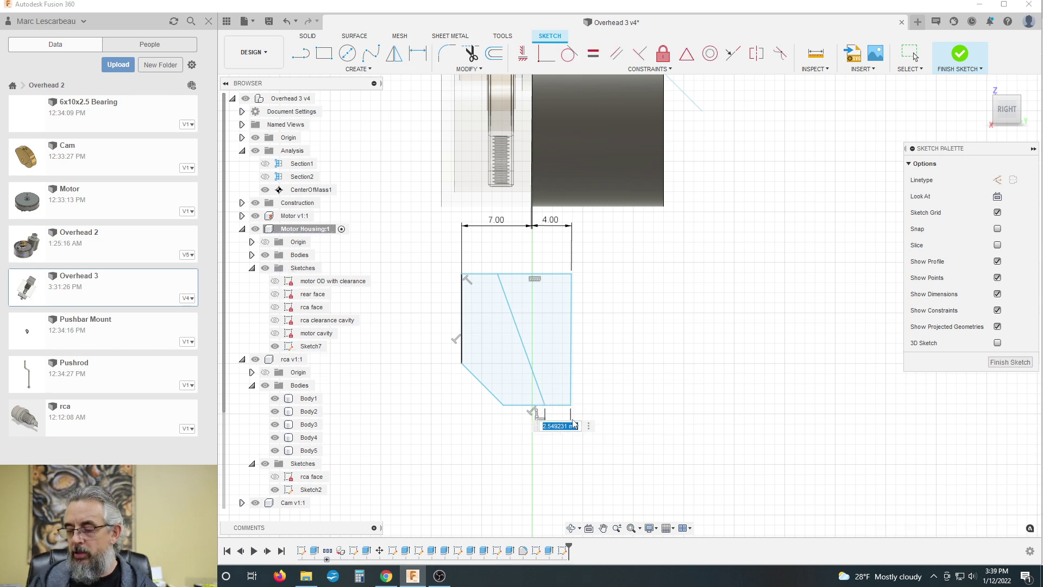
pyautogui.write('3.5')
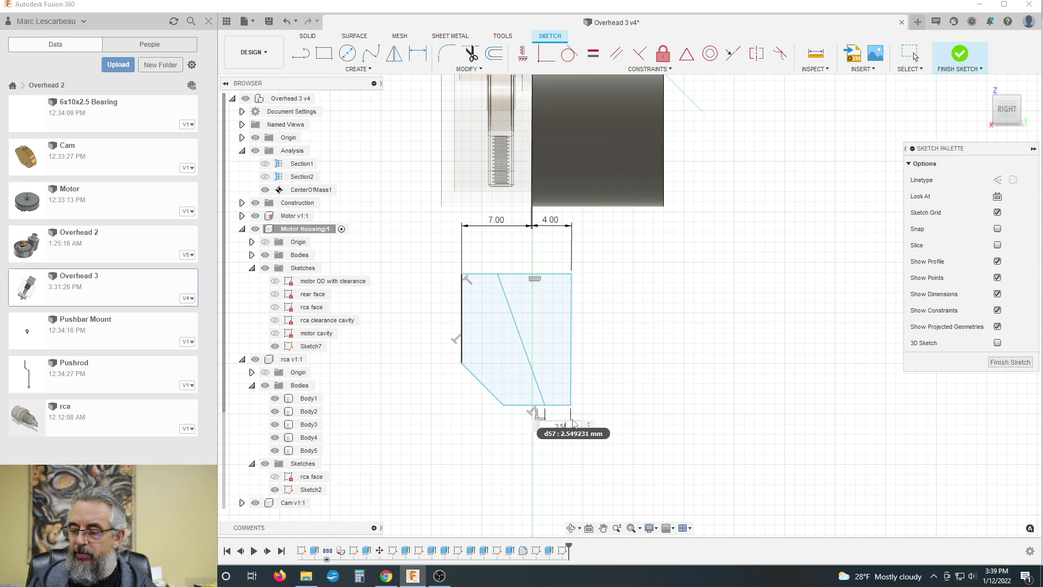
pyautogui.write('/2')
pyautogui.press('Return')
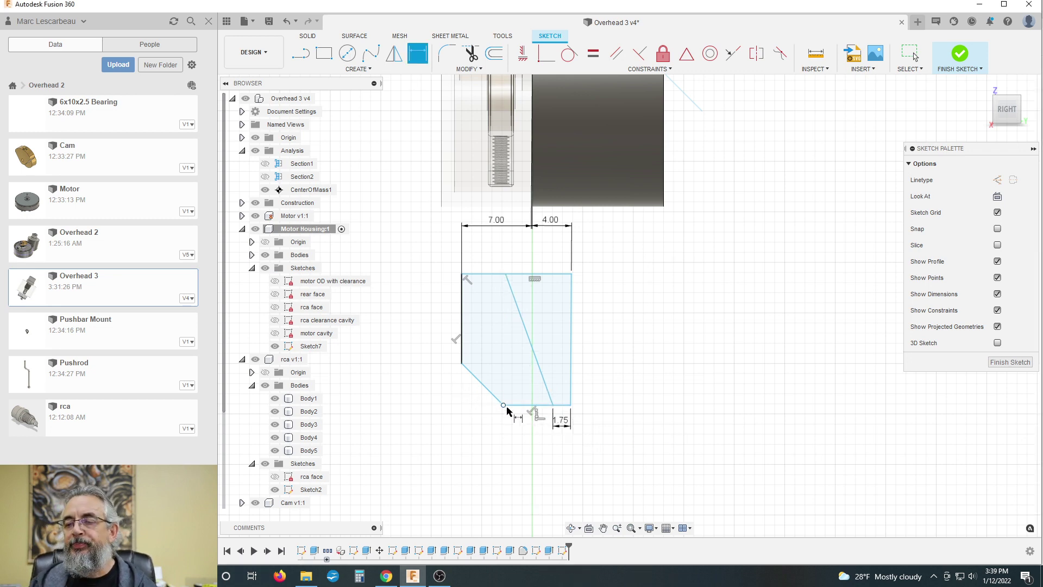
pyautogui.click(548, 406)
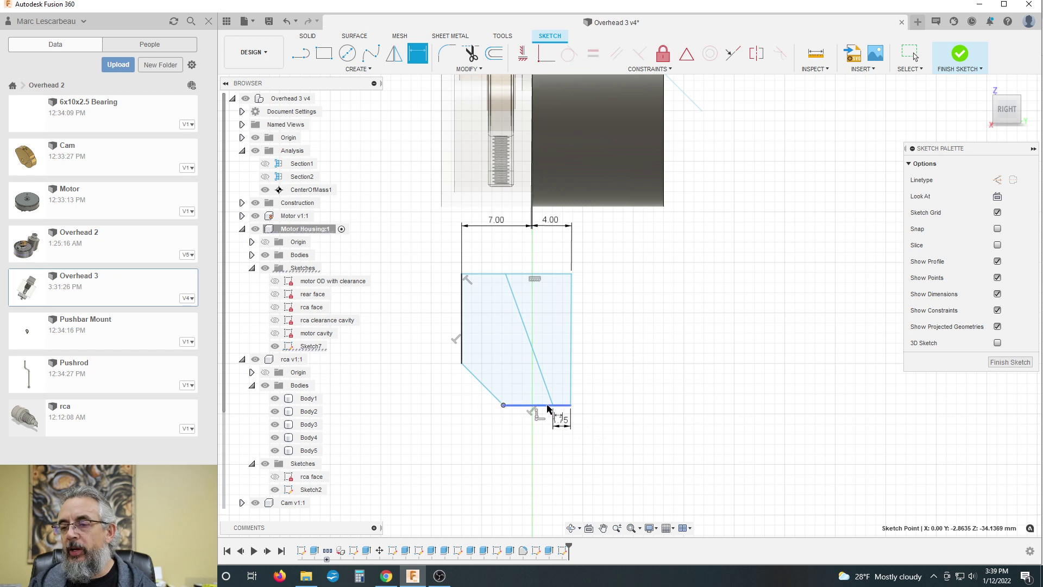
pyautogui.click(533, 430)
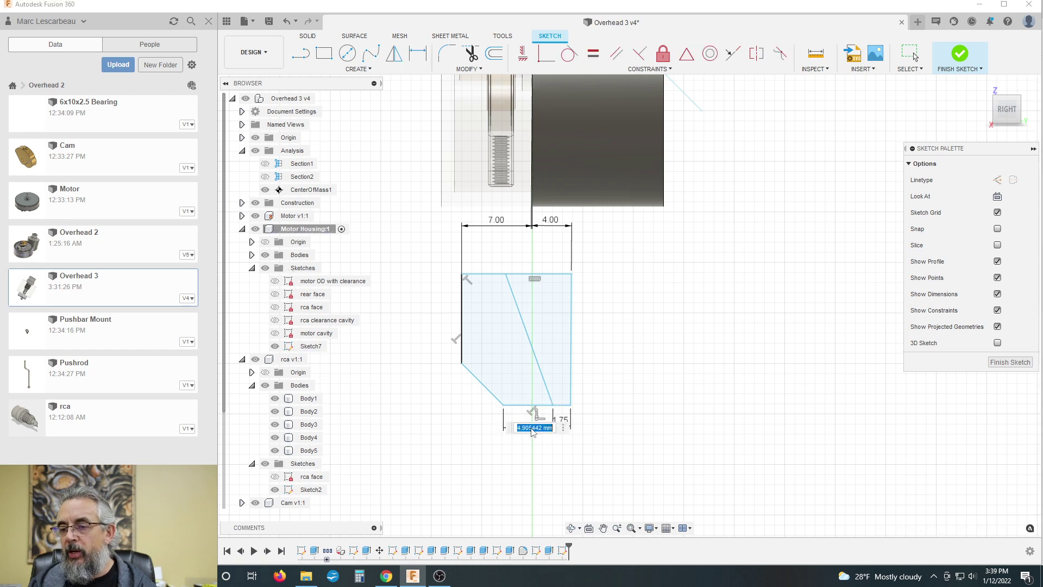
pyautogui.write('1.5')
pyautogui.press('Return')
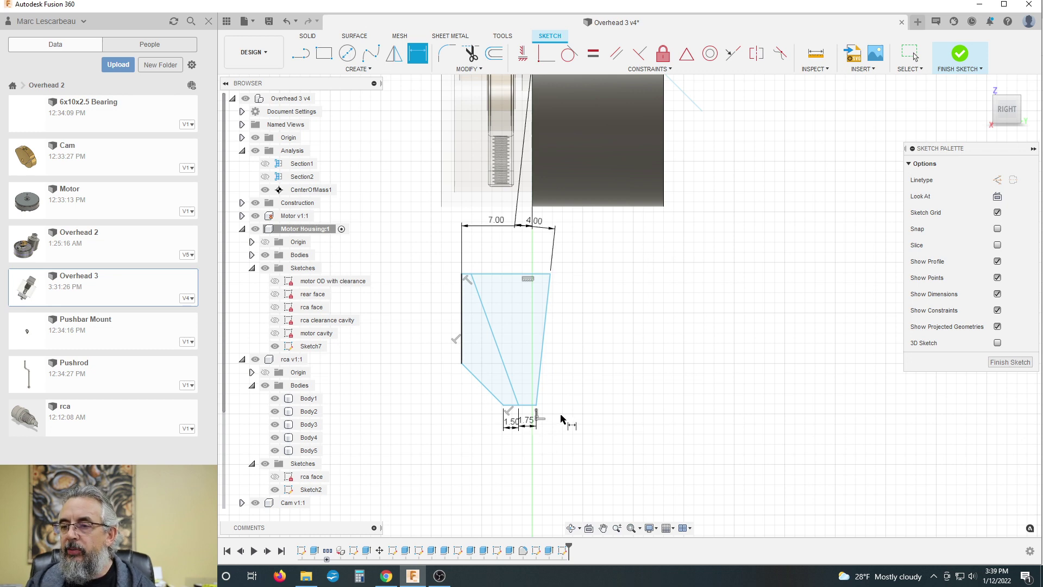
# Constrain the bottom-right and top-right corners vertical so the right edge is straight
pyautogui.click(523, 57)
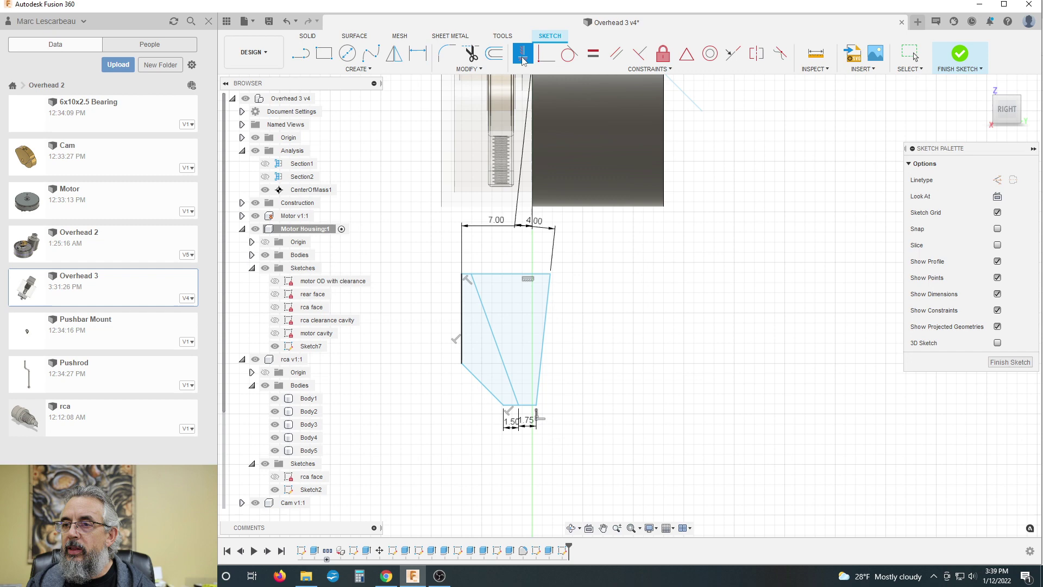
pyautogui.click(536, 406)
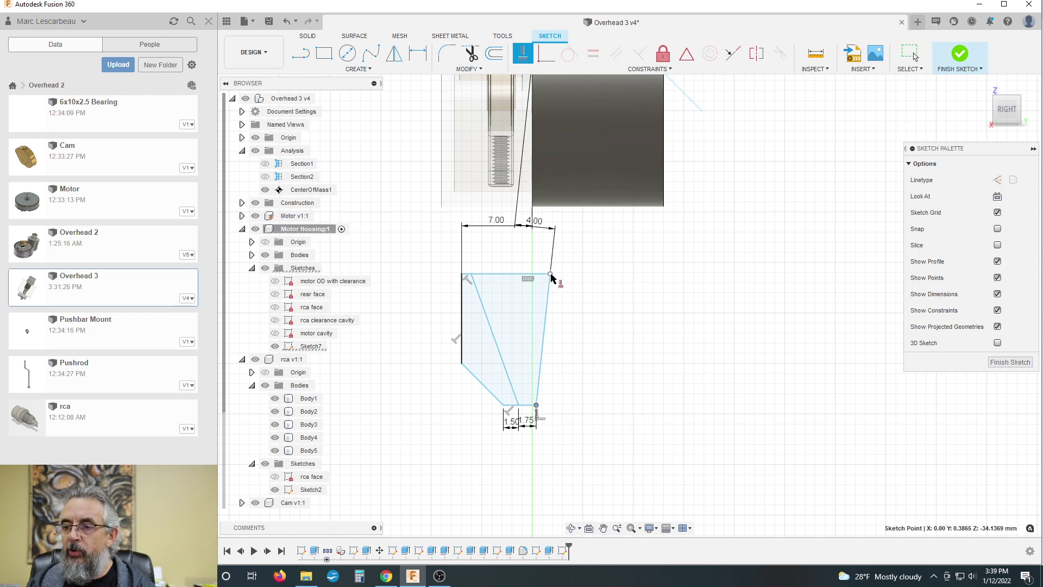
pyautogui.click(551, 274)
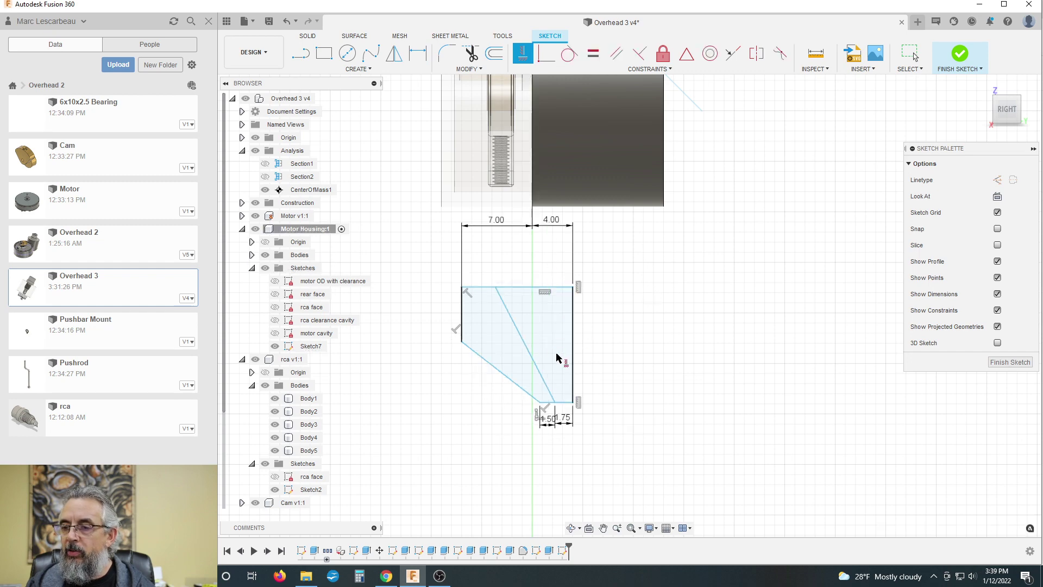
pyautogui.scroll(2, 550, 416)
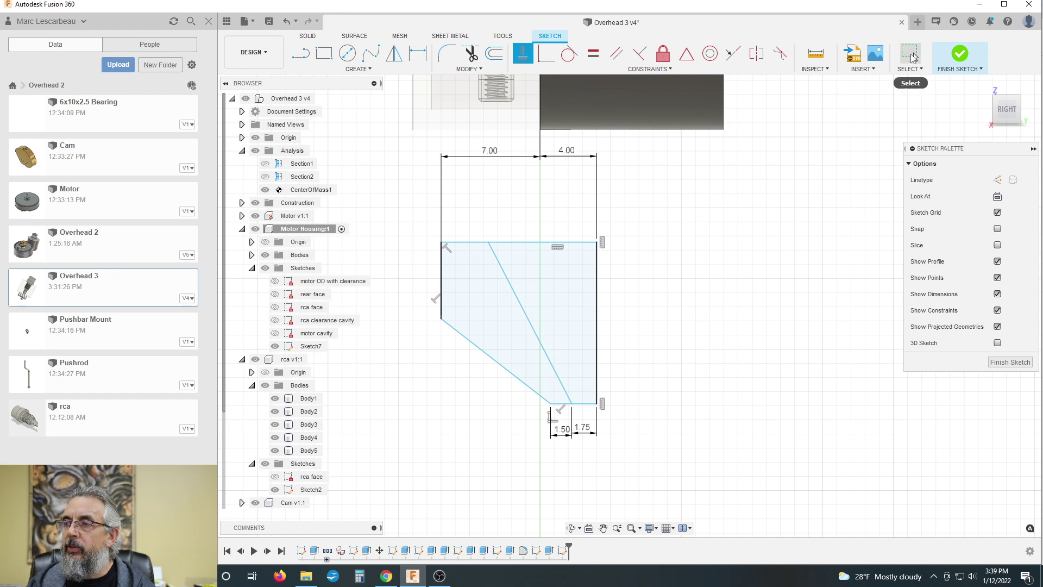
pyautogui.click(910, 53)
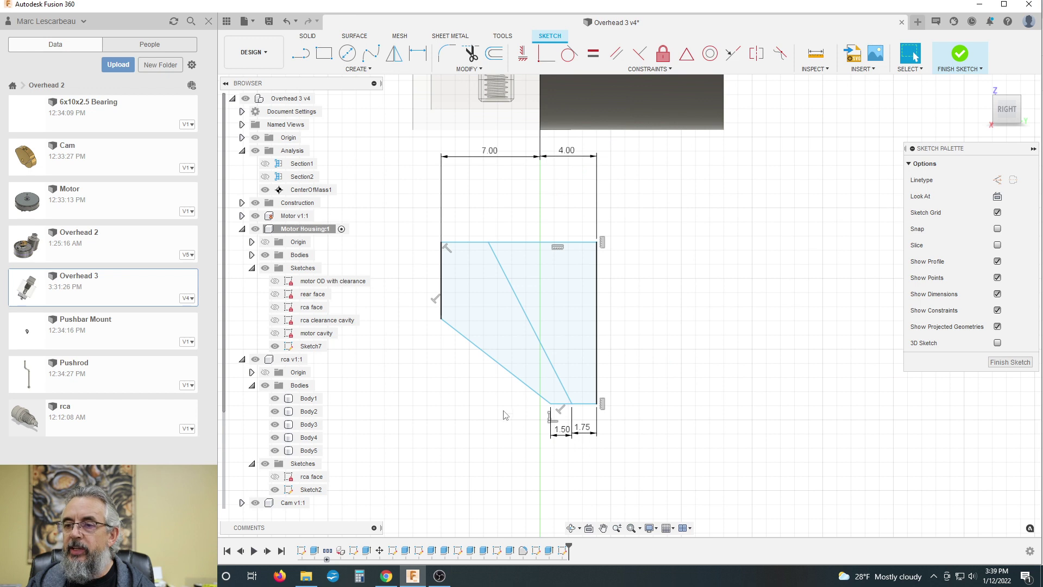
# Dimension the top-left offset from the diagonal's top endpoint as equal to d58
pyautogui.press('d')
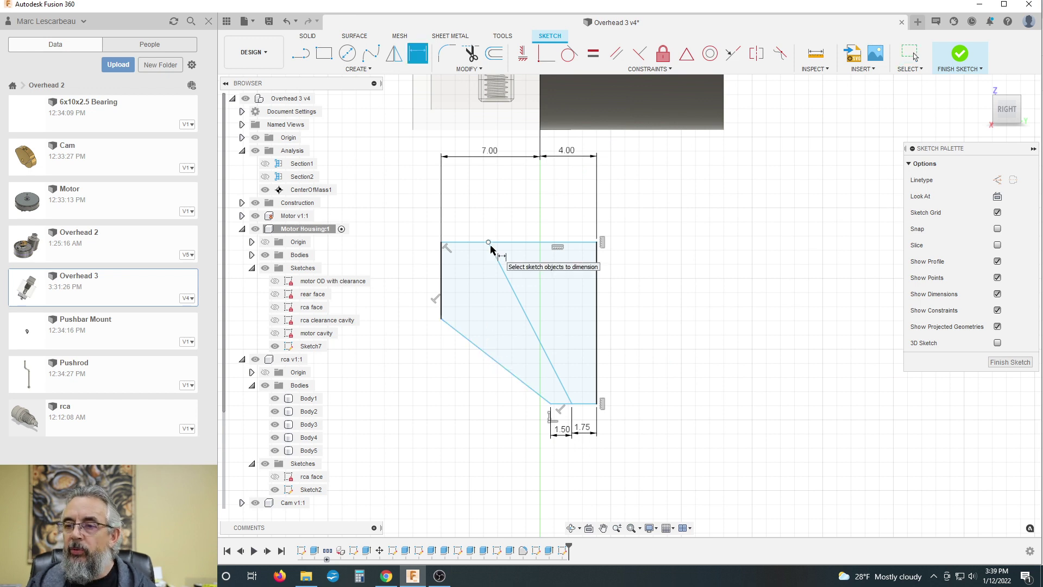
pyautogui.click(489, 243)
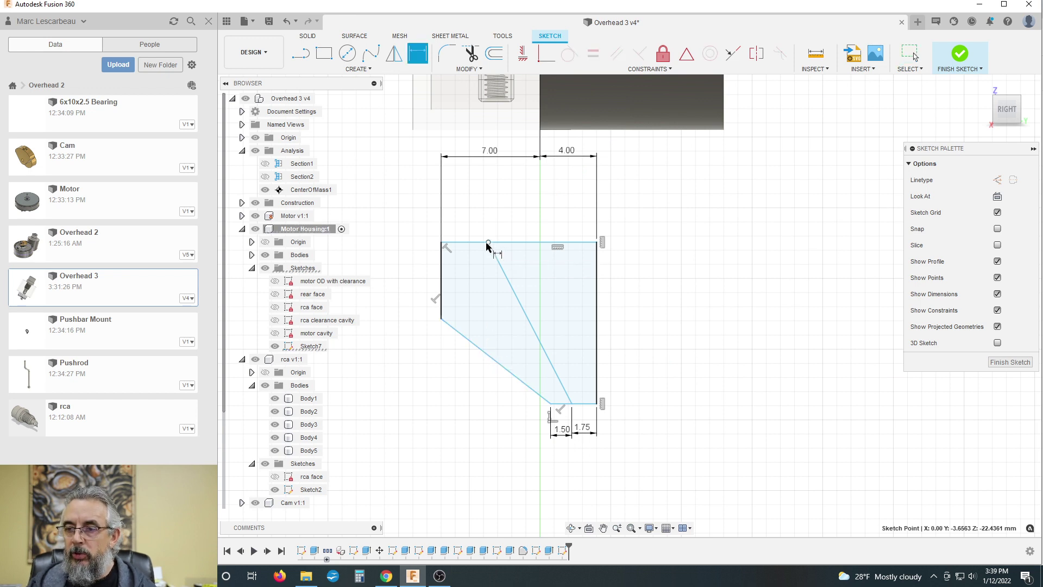
pyautogui.click(441, 242)
pyautogui.click(460, 217)
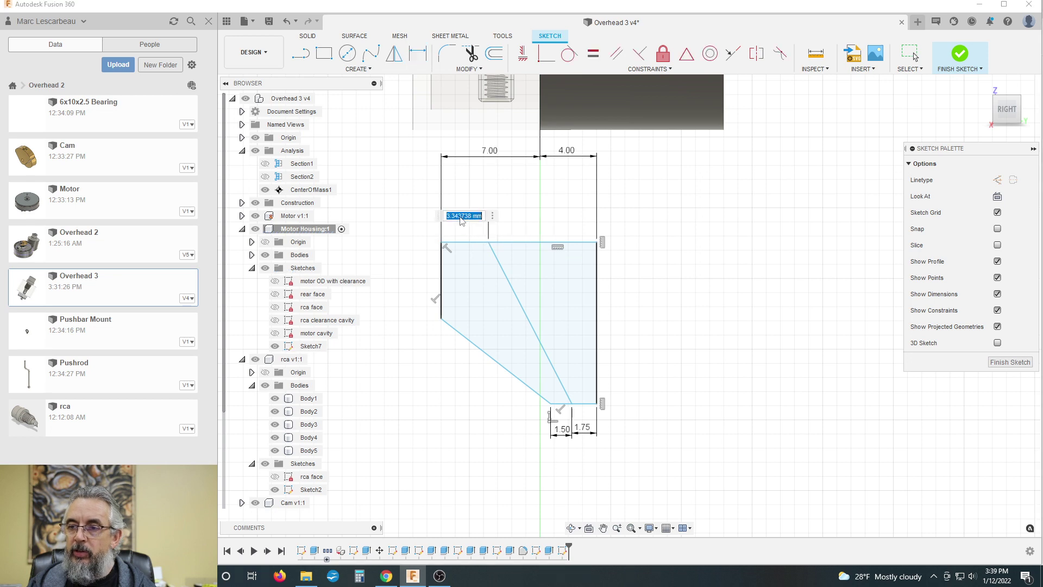
pyautogui.press('BackSpace')
pyautogui.write('d58')
pyautogui.press('Return')
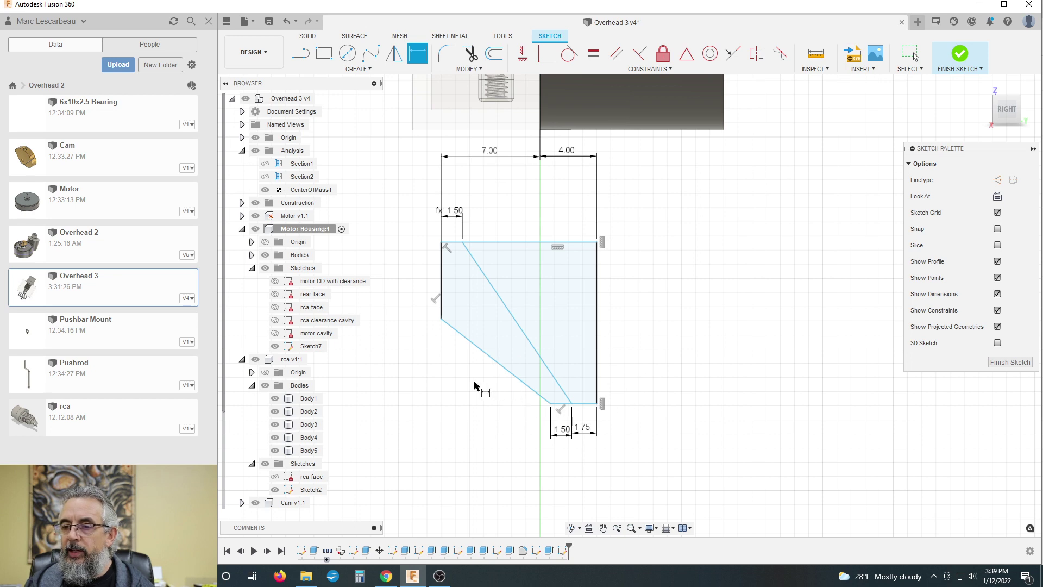
# Add a 0° angle between the two diagonals to make them parallel
pyautogui.click(492, 353)
pyautogui.click(522, 331)
pyautogui.click(508, 332)
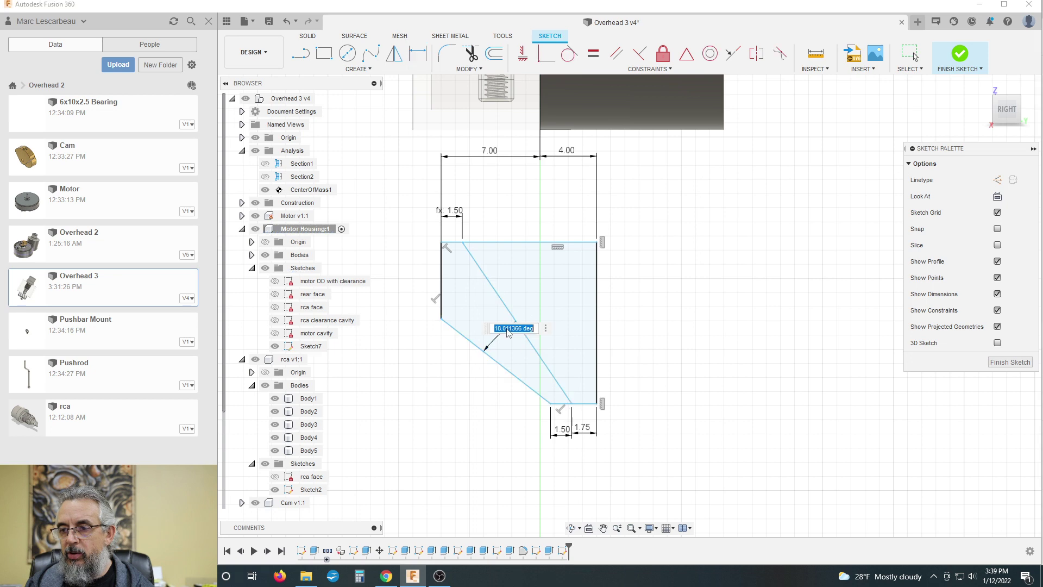
pyautogui.write('0')
pyautogui.press('Return')
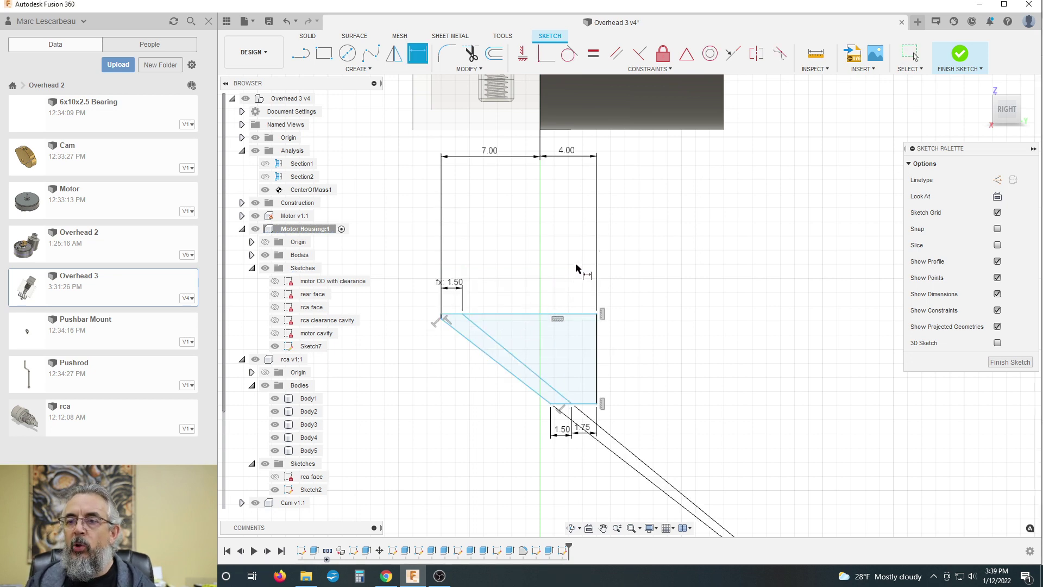
pyautogui.press('Escape')
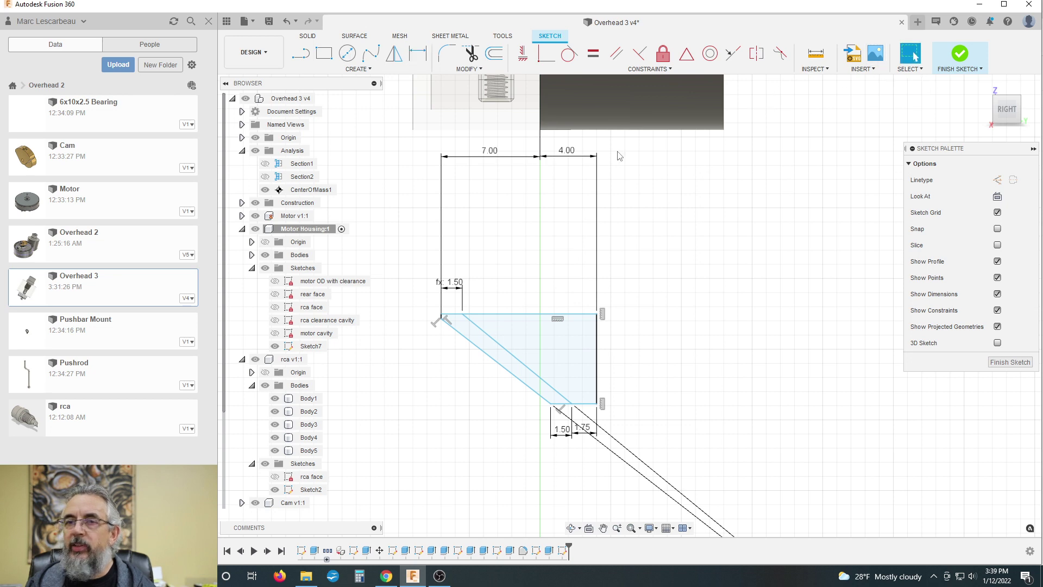
# Drag the profile's 11.00 mm top edge up toward the housing
pyautogui.moveTo(529, 314)
pyautogui.mouseDown()
pyautogui.moveTo(570, 204)
pyautogui.moveTo(565, 169)
pyautogui.mouseUp()
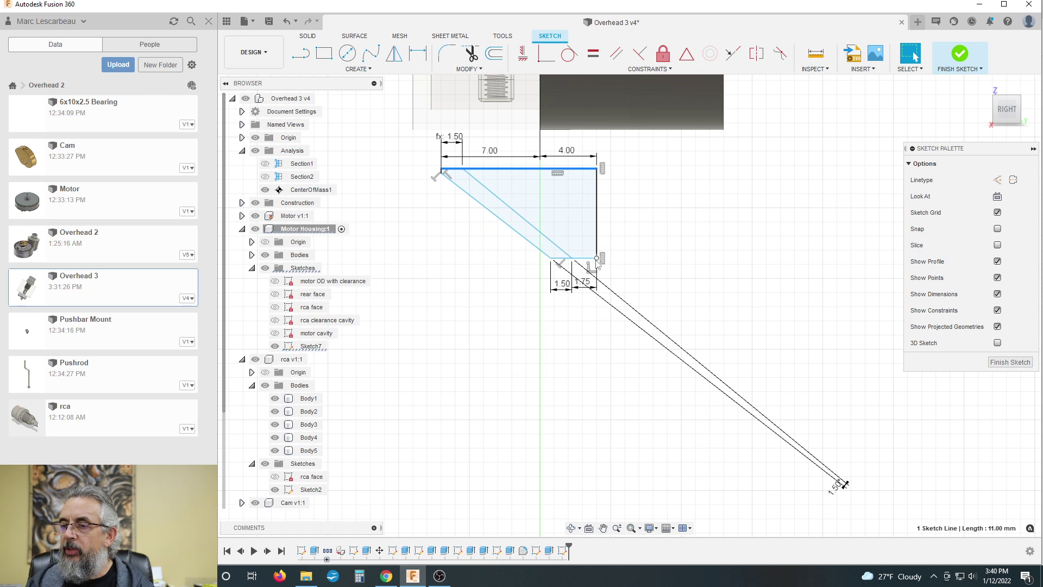
pyautogui.press('Escape')
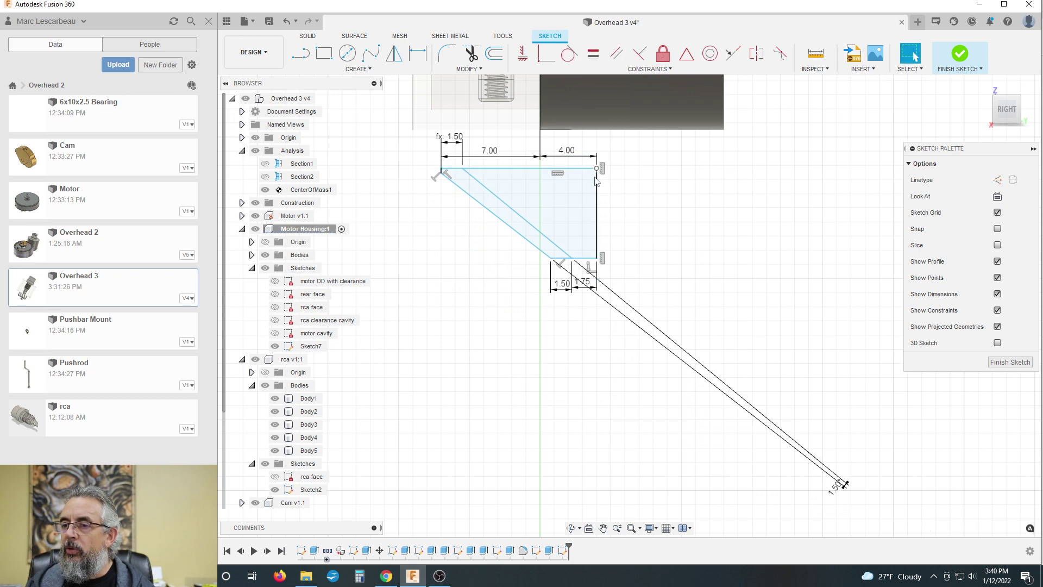
pyautogui.click(588, 196)
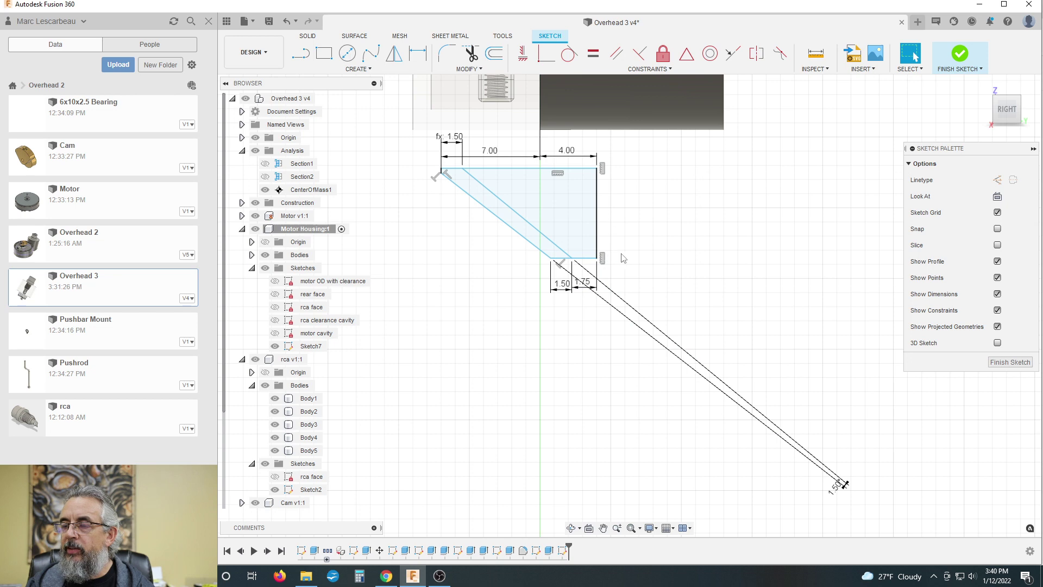
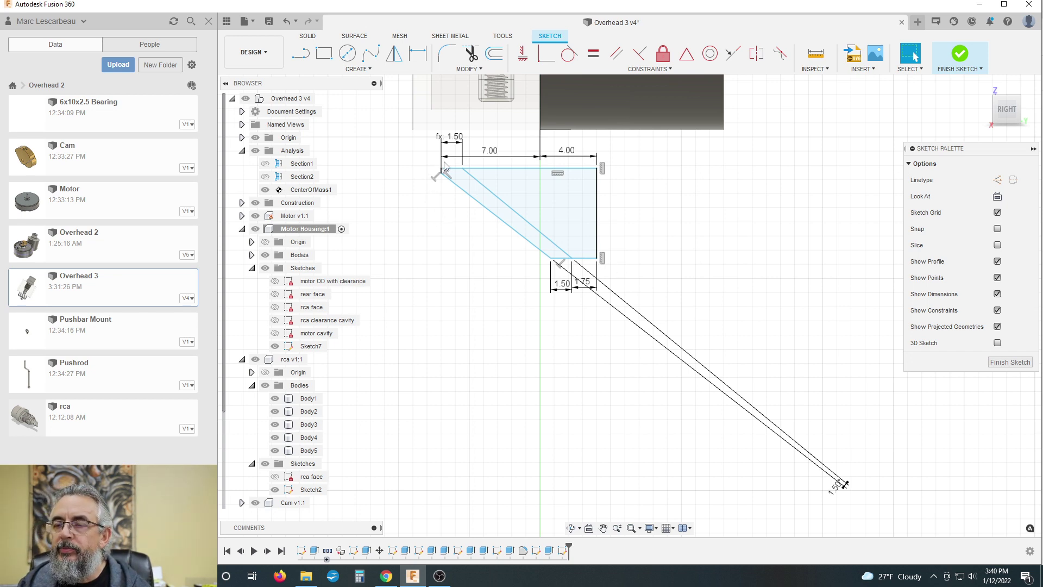
# Inspect the tiny corner line, then snap the slanted line's free endpoint onto the top-left corner
pyautogui.scroll(6, 435, 180)
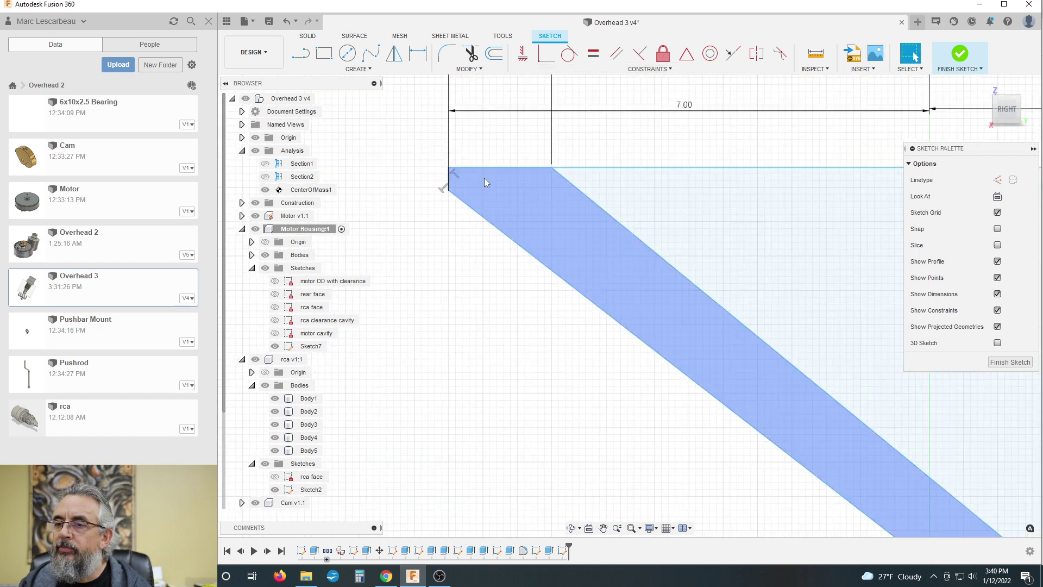
pyautogui.click(447, 183)
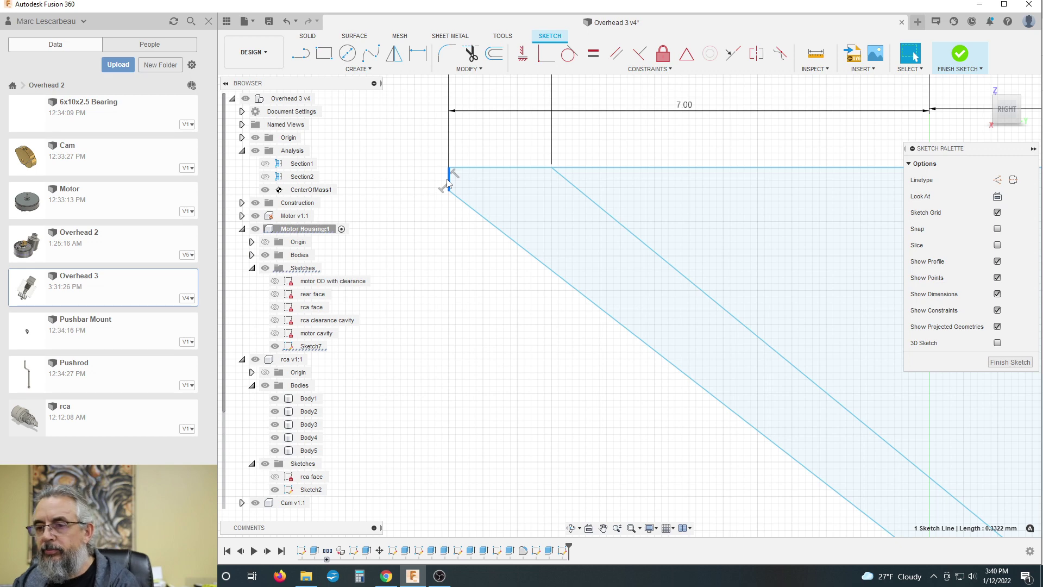
pyautogui.press('Delete')
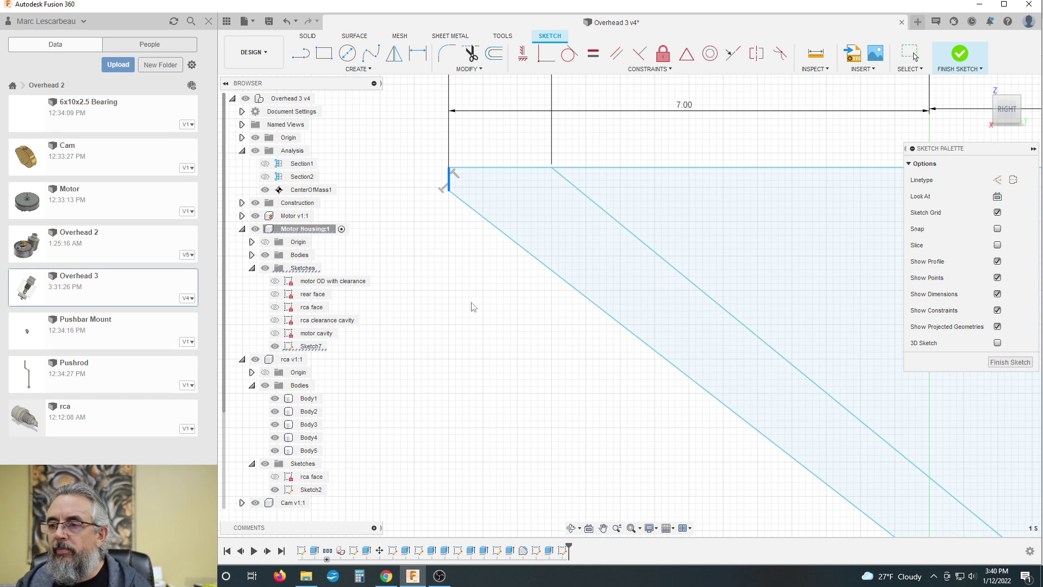
pyautogui.scroll(-5, 472, 307)
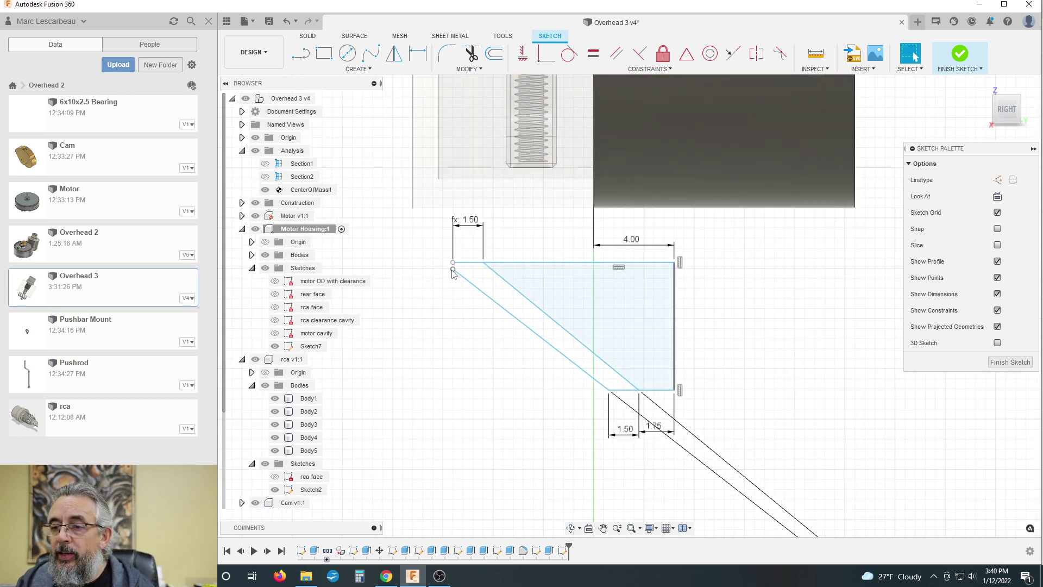
pyautogui.moveTo(453, 270); pyautogui.dragTo(453, 263)
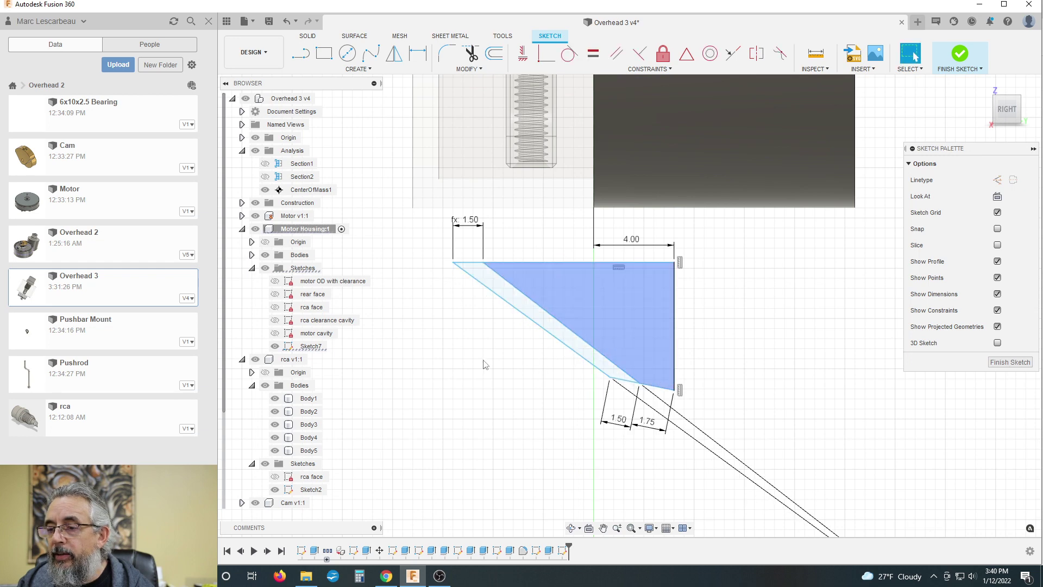
pyautogui.scroll(-3, 482, 362)
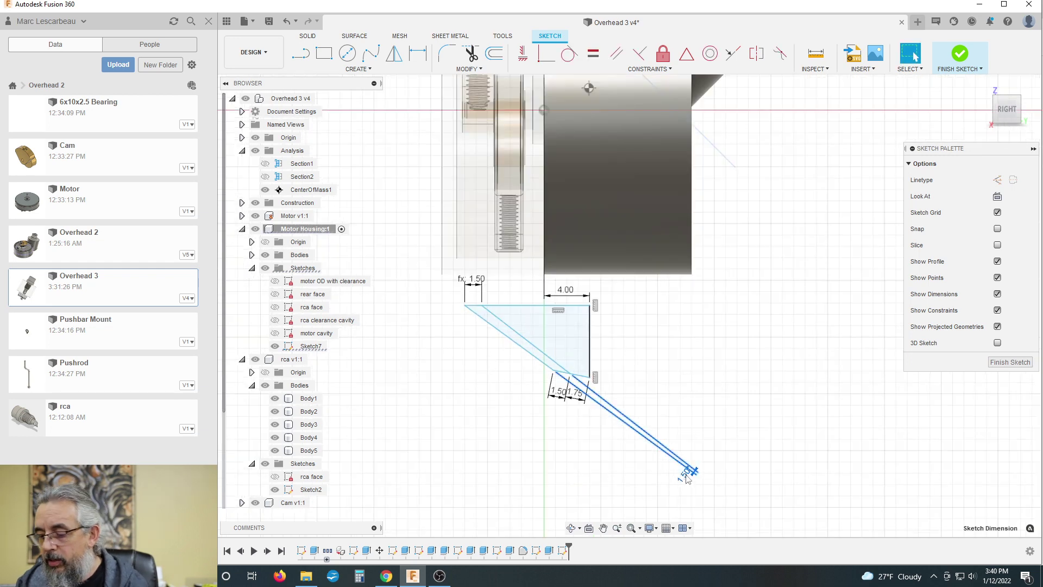
pyautogui.press('Escape')
pyautogui.scroll(3, 612, 380)
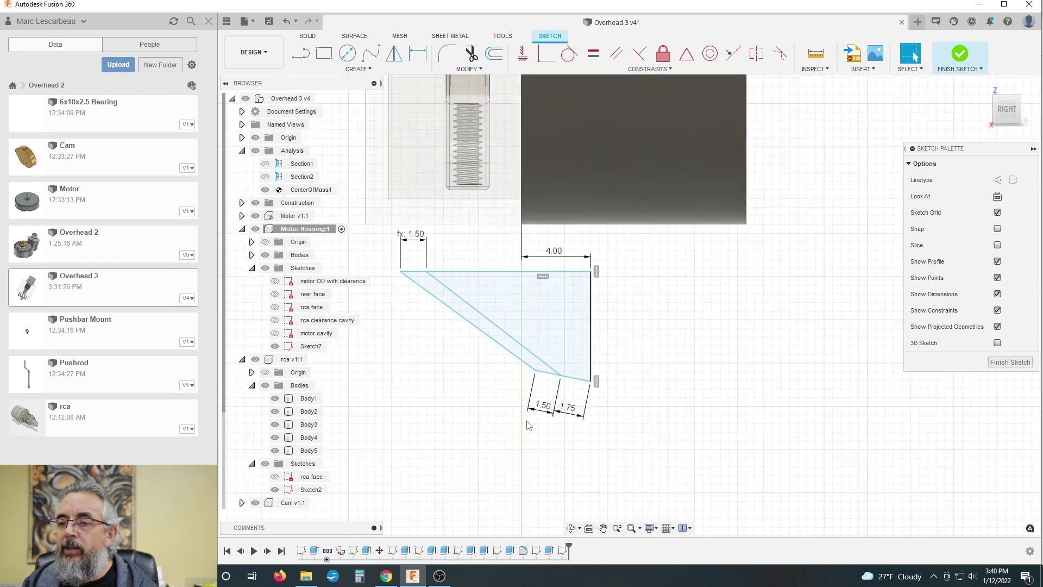
pyautogui.scroll(-2, 529, 425)
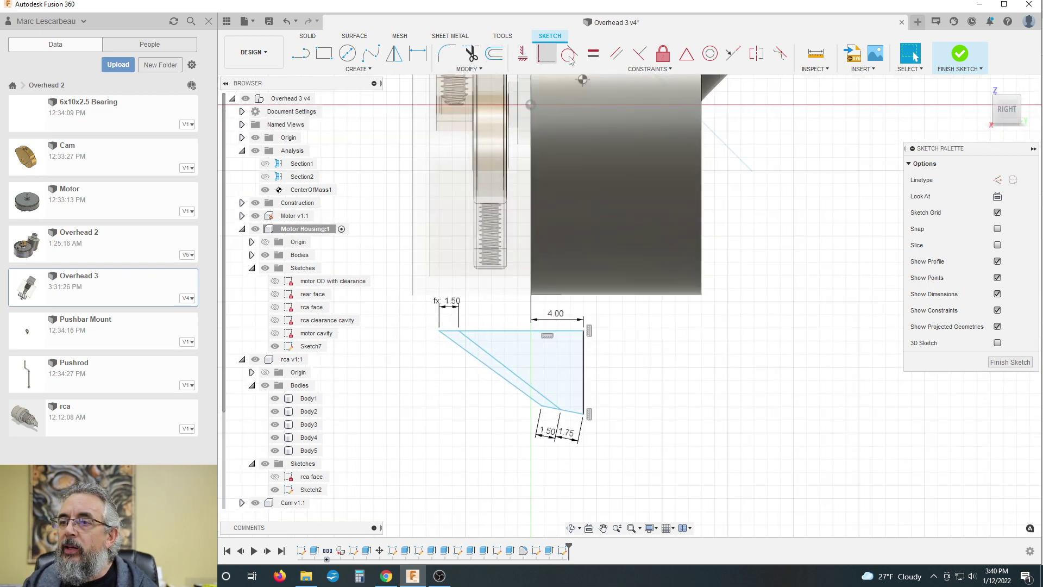
# Constrain the collar profile's two slanted lines to be parallel
pyautogui.click(616, 53)
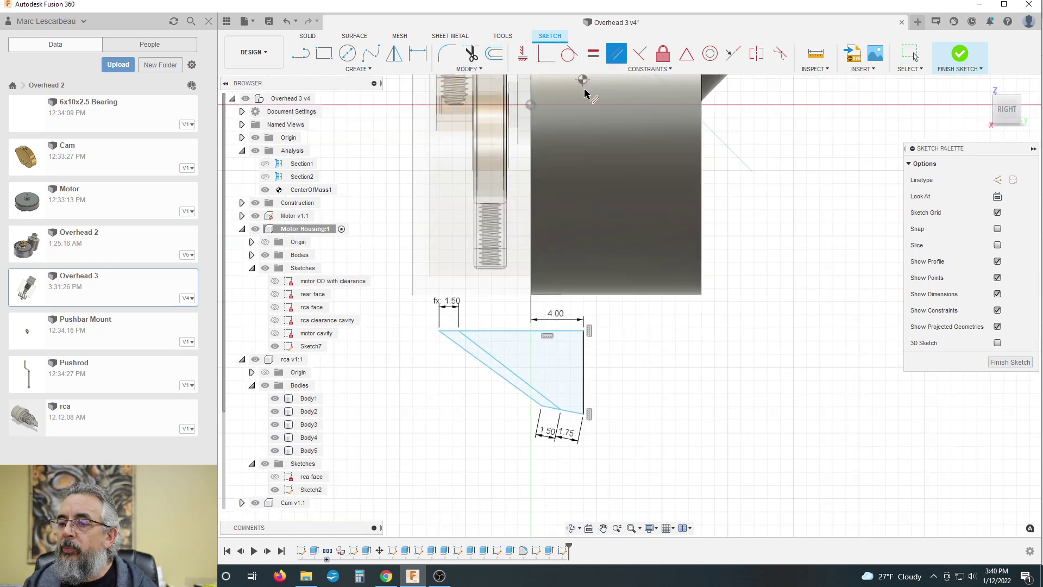
pyautogui.click(520, 375)
pyautogui.click(507, 380)
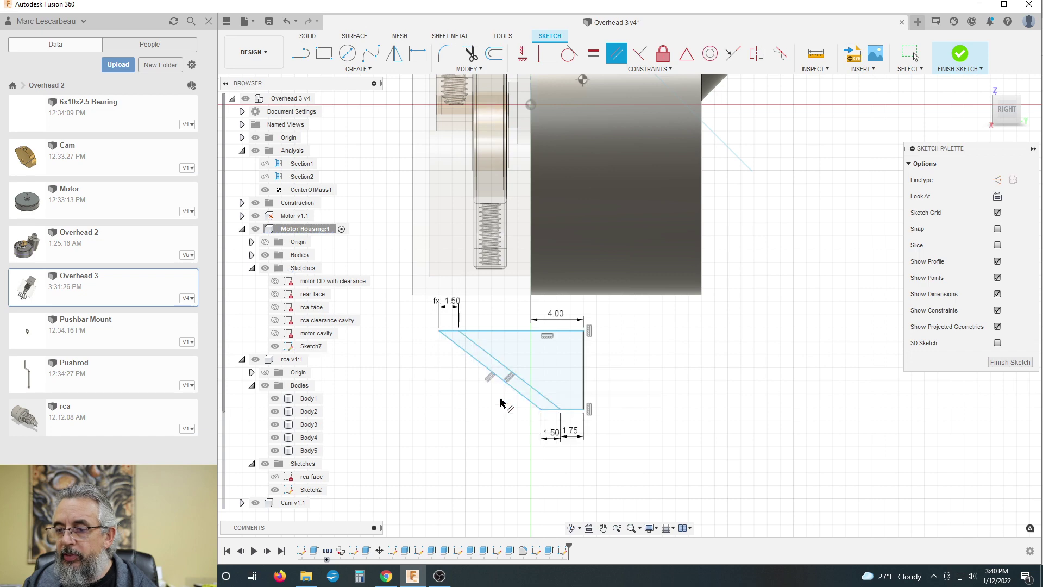
pyautogui.scroll(-2, 527, 391)
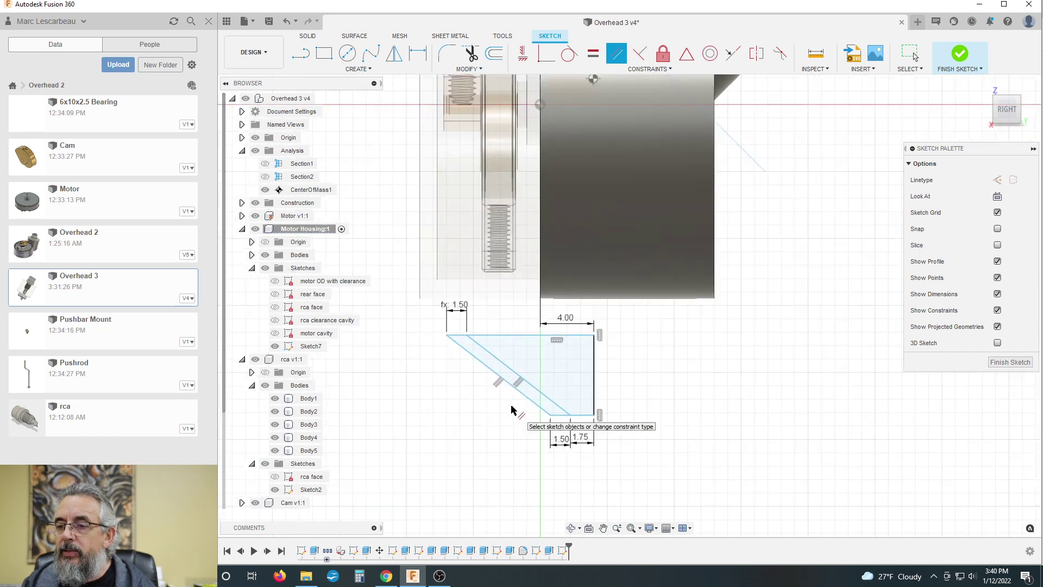
pyautogui.click(910, 53)
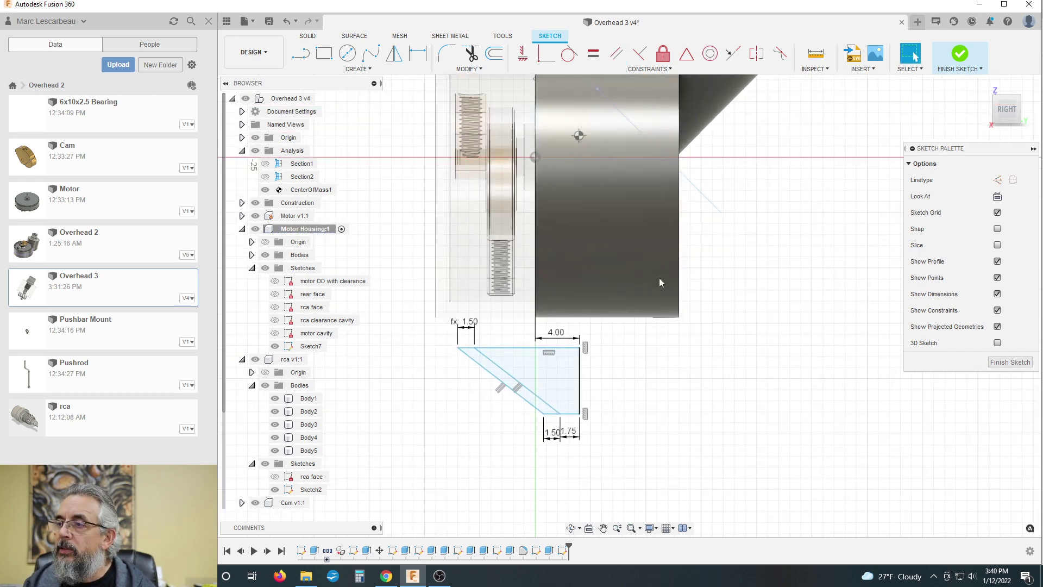
# Attempt a perpendicular constraint between the top edge and right vertical edge, then cancel it
pyautogui.click(581, 390)
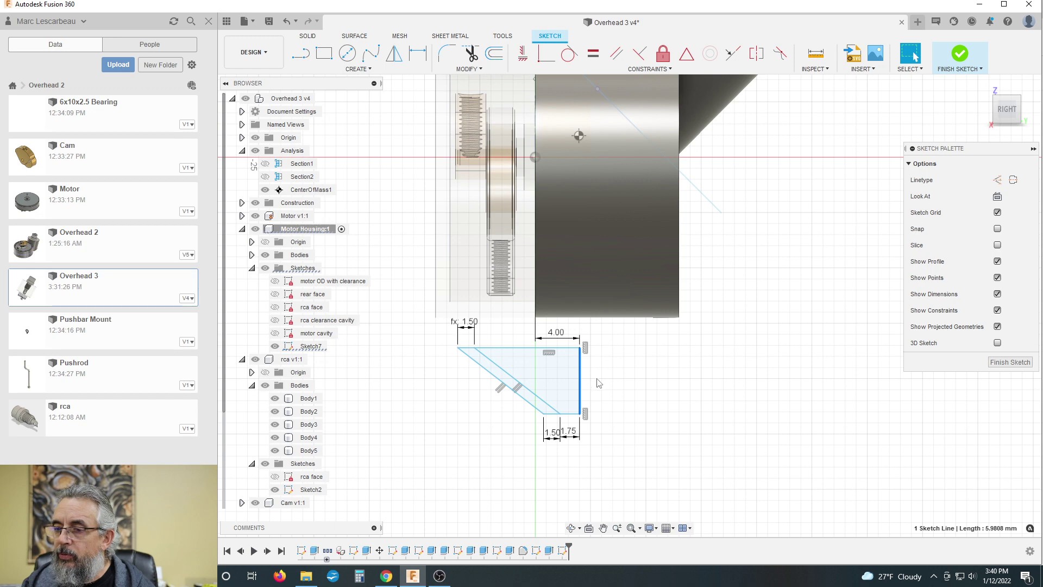
pyautogui.scroll(4, 573, 374)
pyautogui.scroll(-1, 581, 350)
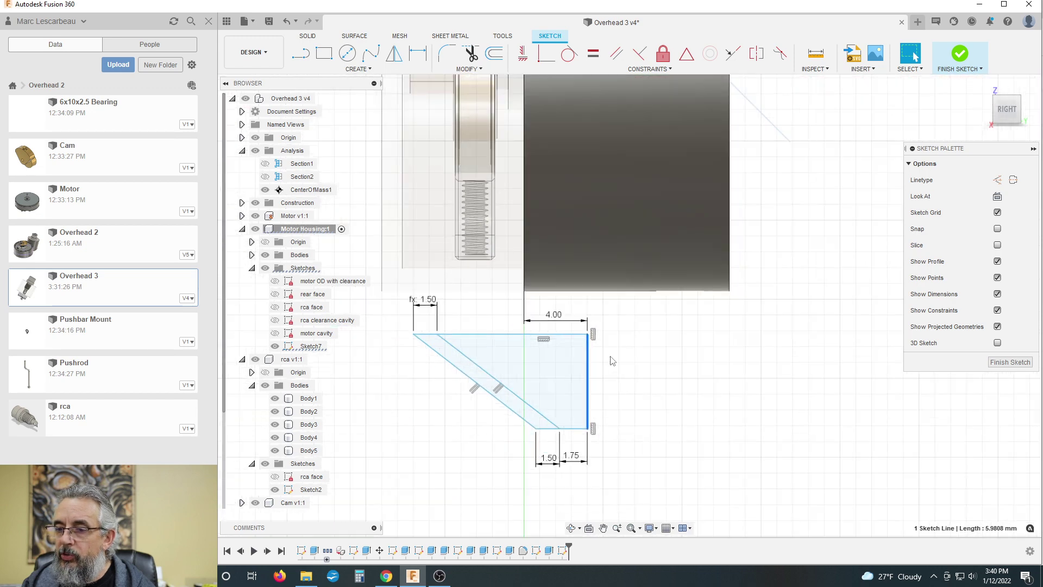
pyautogui.click(613, 363)
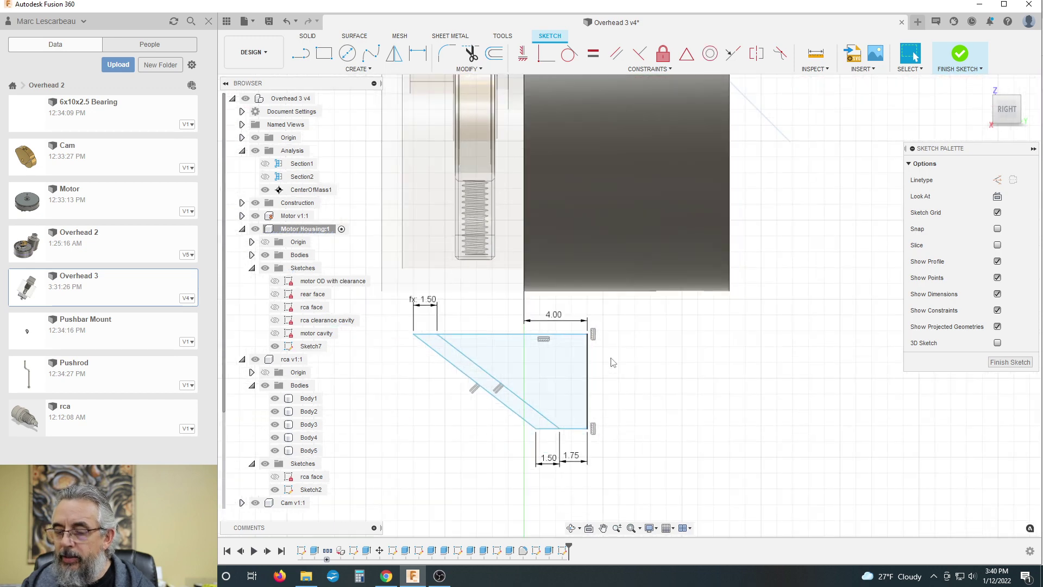
pyautogui.click(546, 53)
pyautogui.click(573, 335)
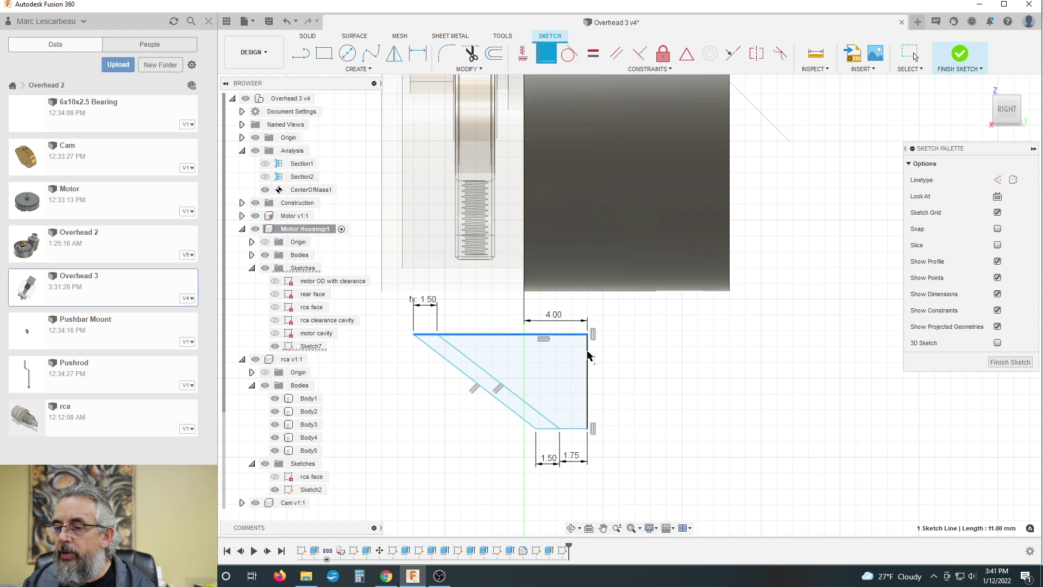
pyautogui.click(639, 53)
pyautogui.click(572, 337)
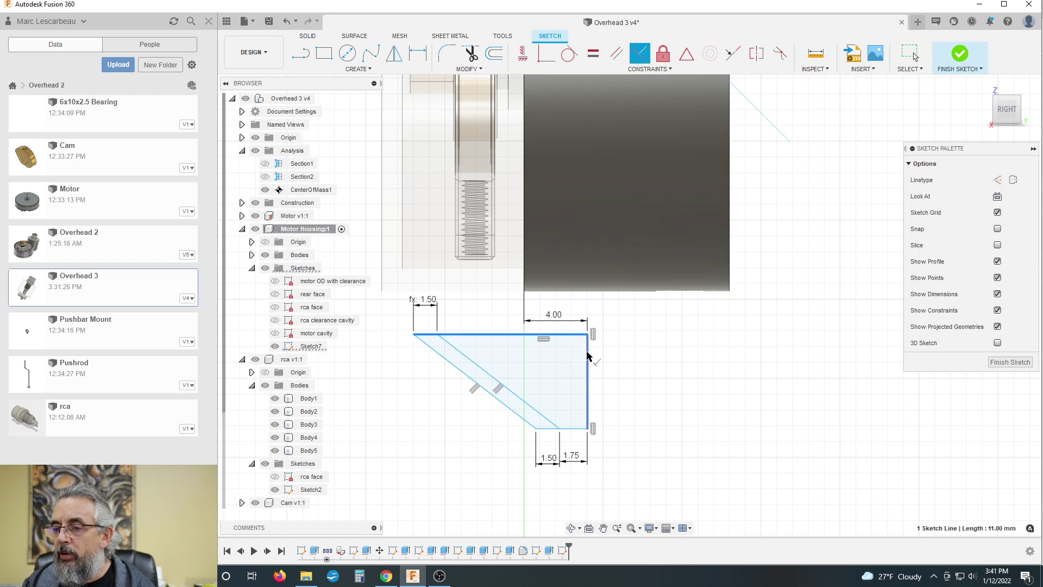
pyautogui.click(587, 359)
pyautogui.scroll(2, 586, 414)
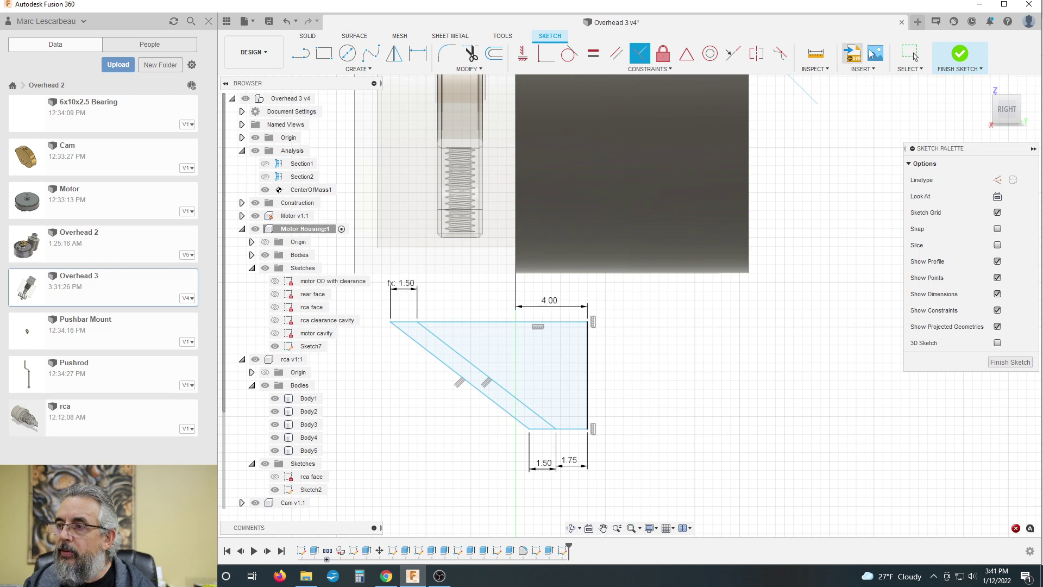
pyautogui.press('Escape')
# Slide the profile's top-left point slightly right along the top edge
pyautogui.click(589, 375)
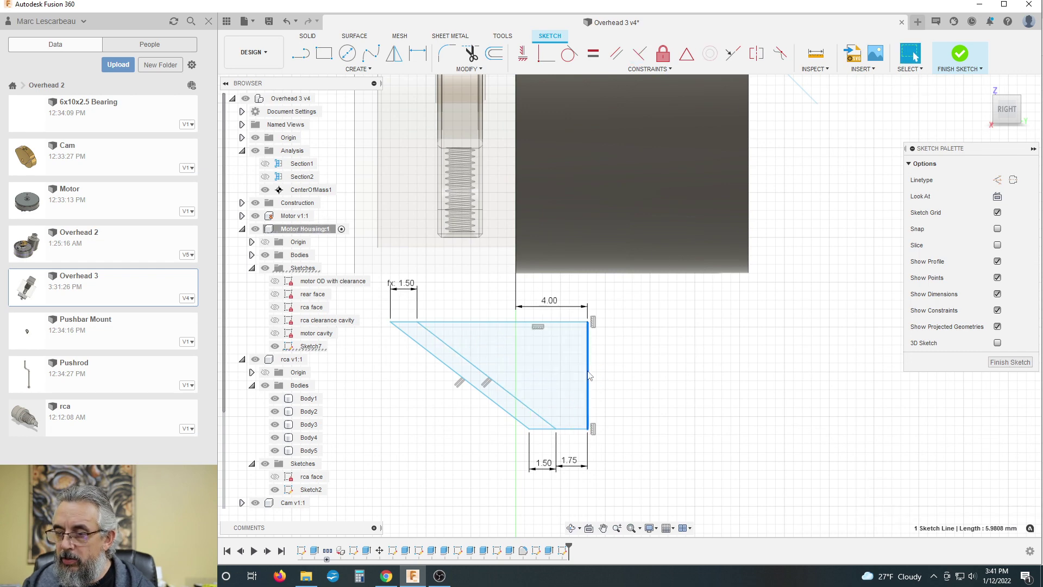
pyautogui.scroll(1, 587, 386)
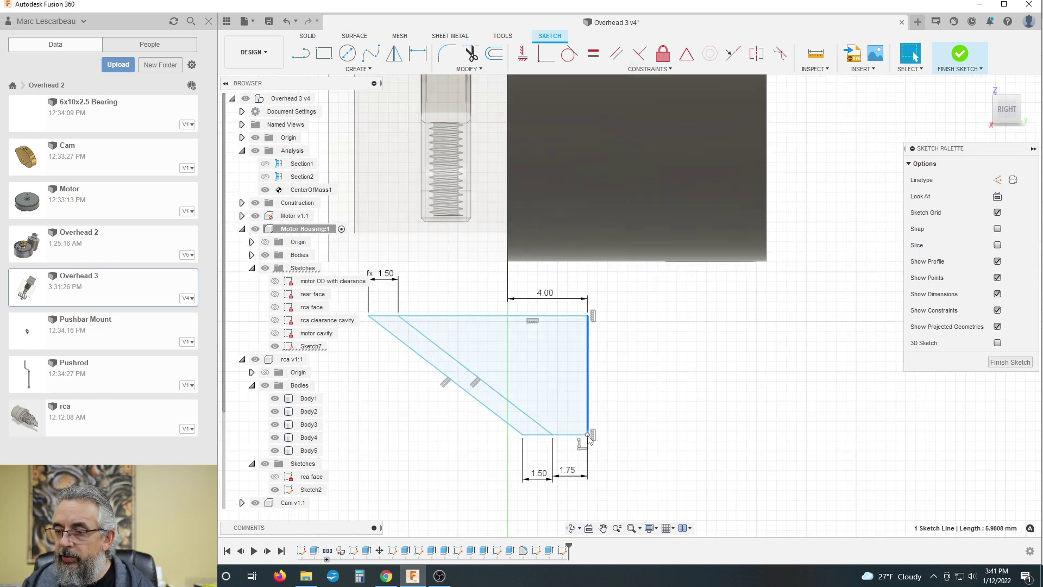
pyautogui.click(587, 435)
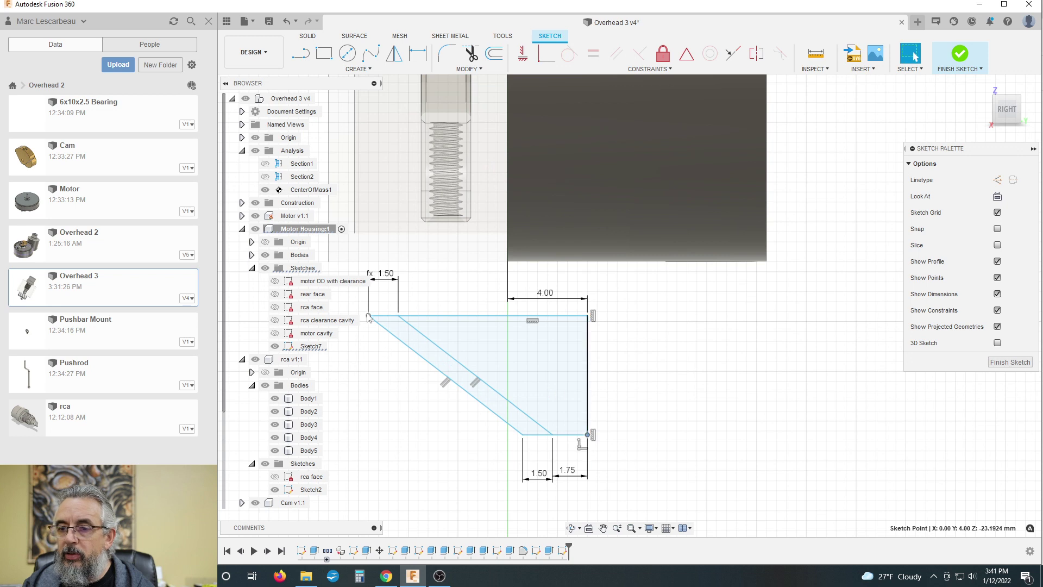
pyautogui.moveTo(369, 320)
pyautogui.mouseDown()
pyautogui.moveTo(453, 308)
pyautogui.moveTo(384, 306)
pyautogui.mouseUp()
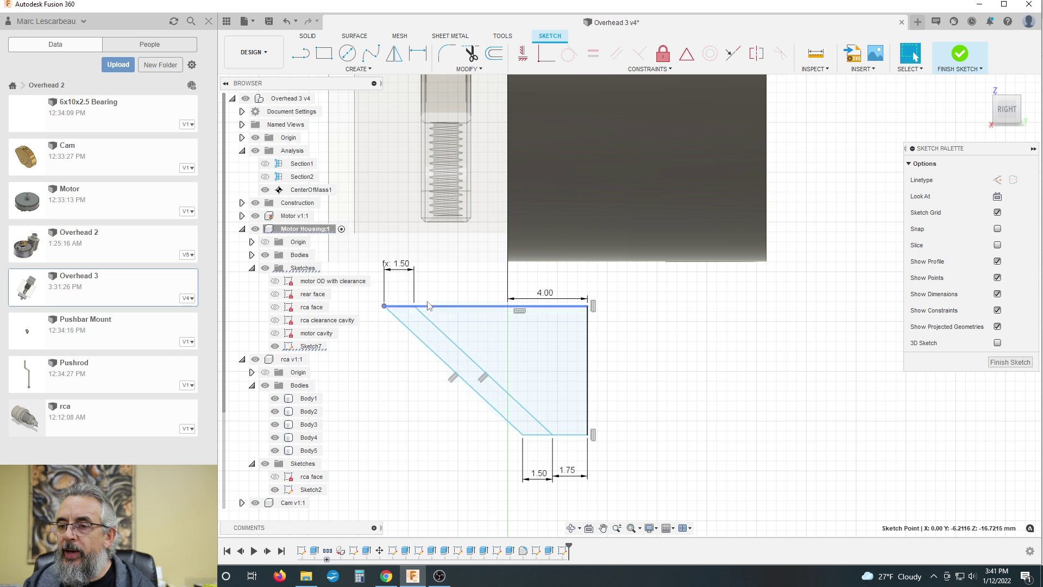
# Attempt a dimension between the top-edge segments and discard the unwanted angle dimension
pyautogui.press('d')
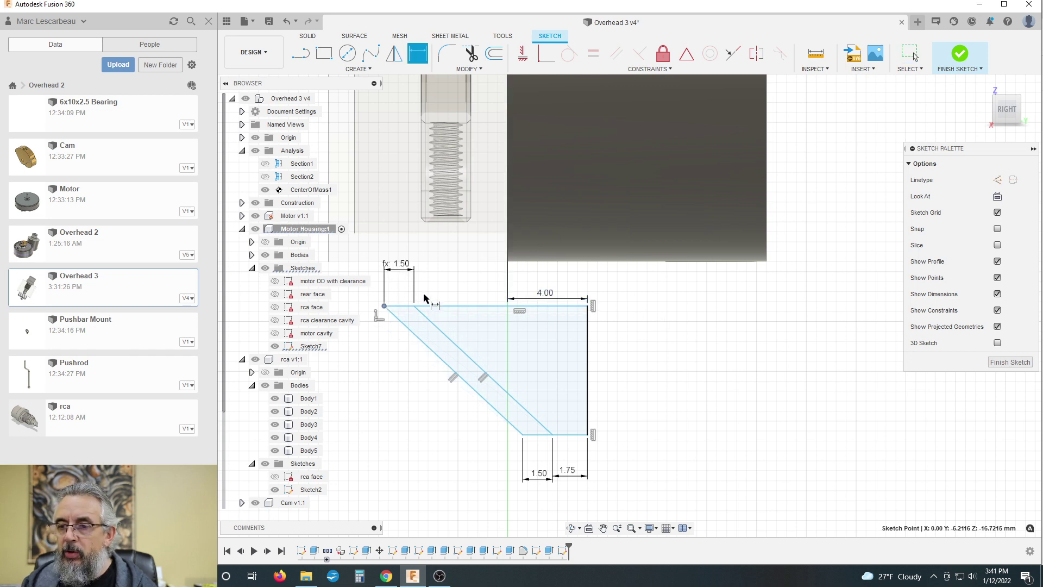
pyautogui.click(409, 306)
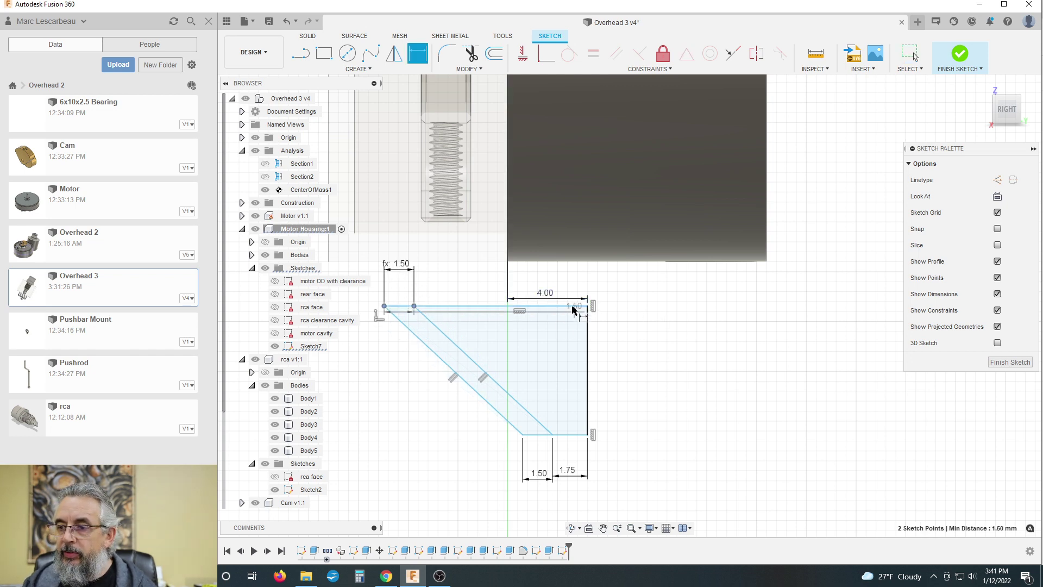
pyautogui.click(543, 306)
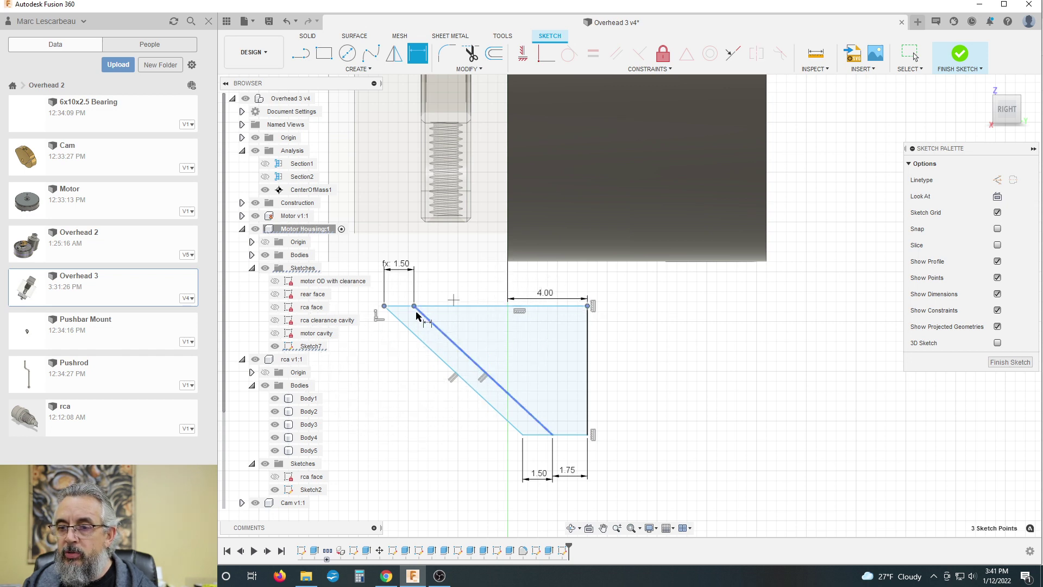
pyautogui.press('Escape')
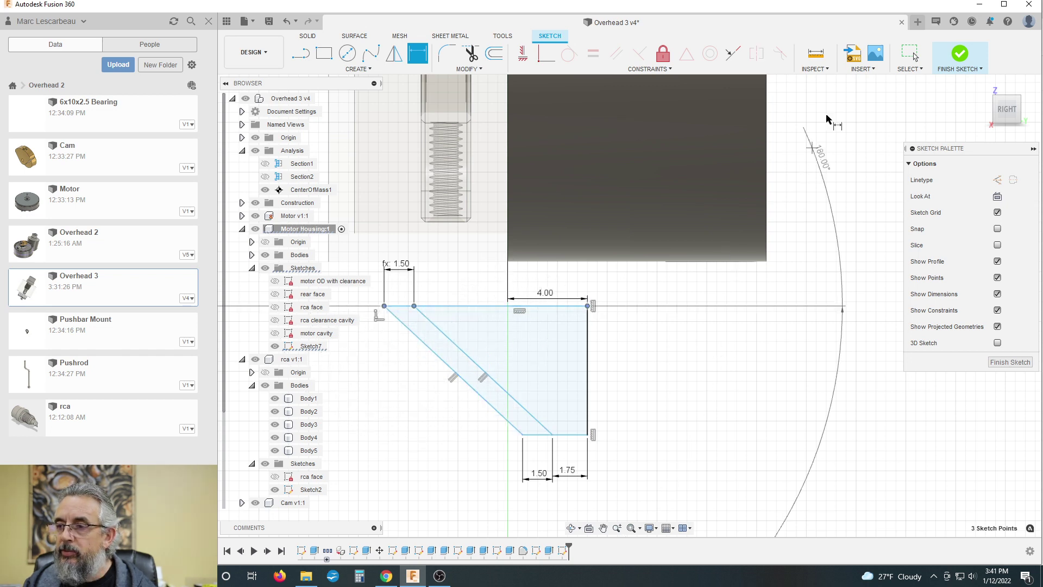
pyautogui.click(909, 54)
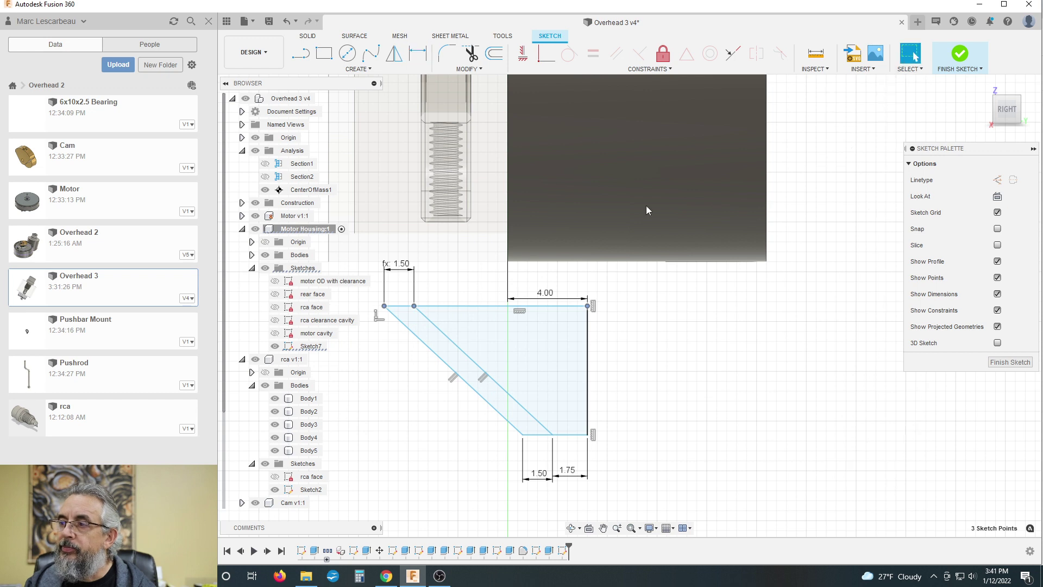
pyautogui.click(414, 306)
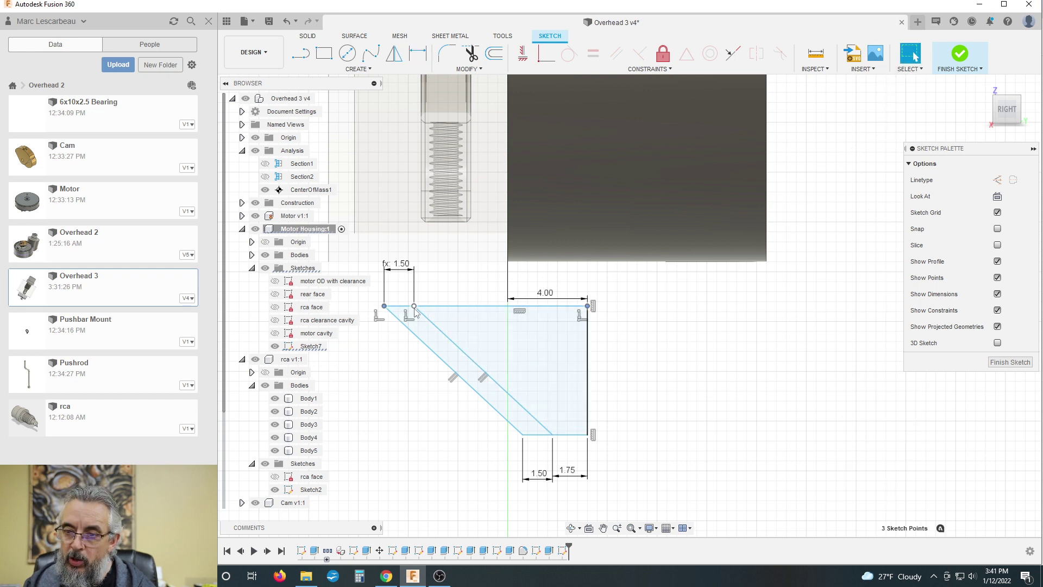
pyautogui.click(586, 306)
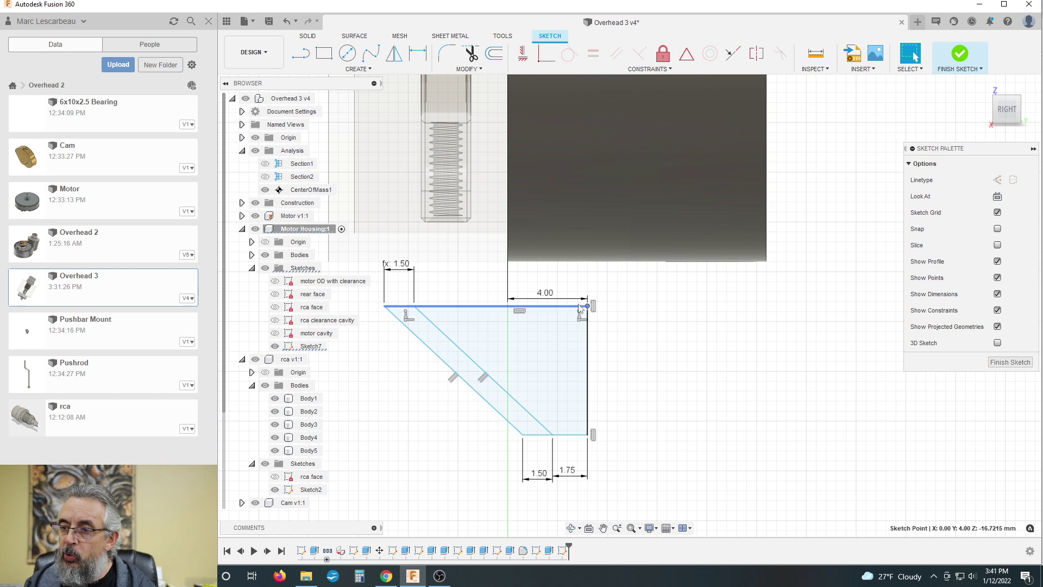
# Add a width dimension across the profile's top, going from 6 to 8 to 10 mm
pyautogui.click(417, 57)
pyautogui.click(414, 306)
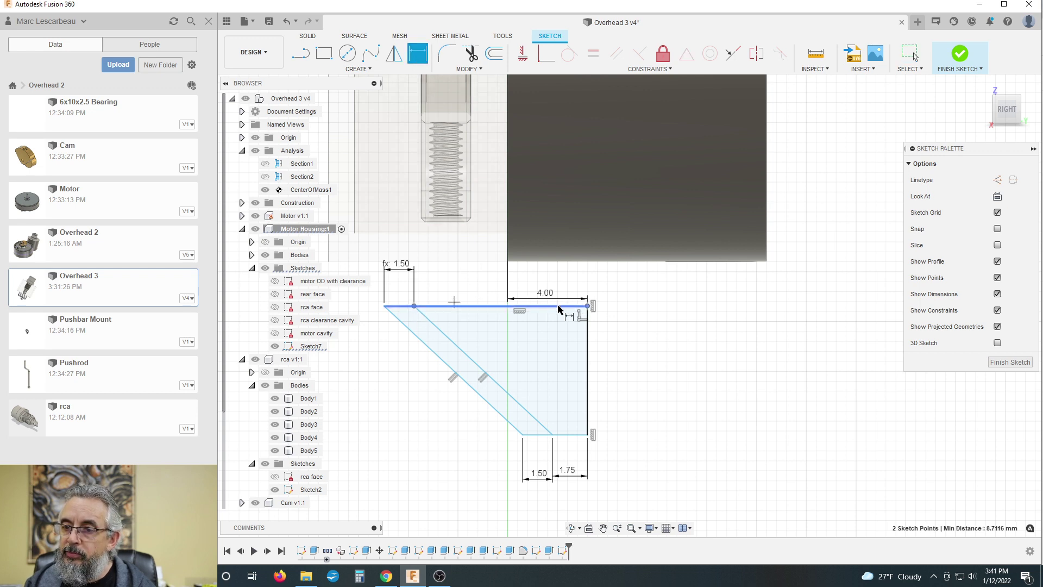
pyautogui.click(586, 308)
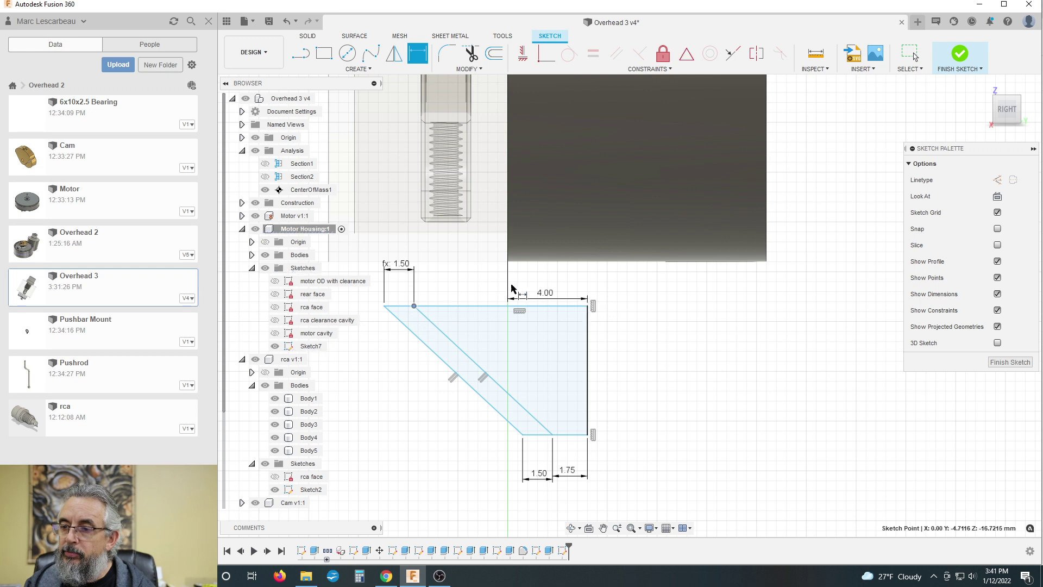
pyautogui.click(537, 274)
pyautogui.write('62')
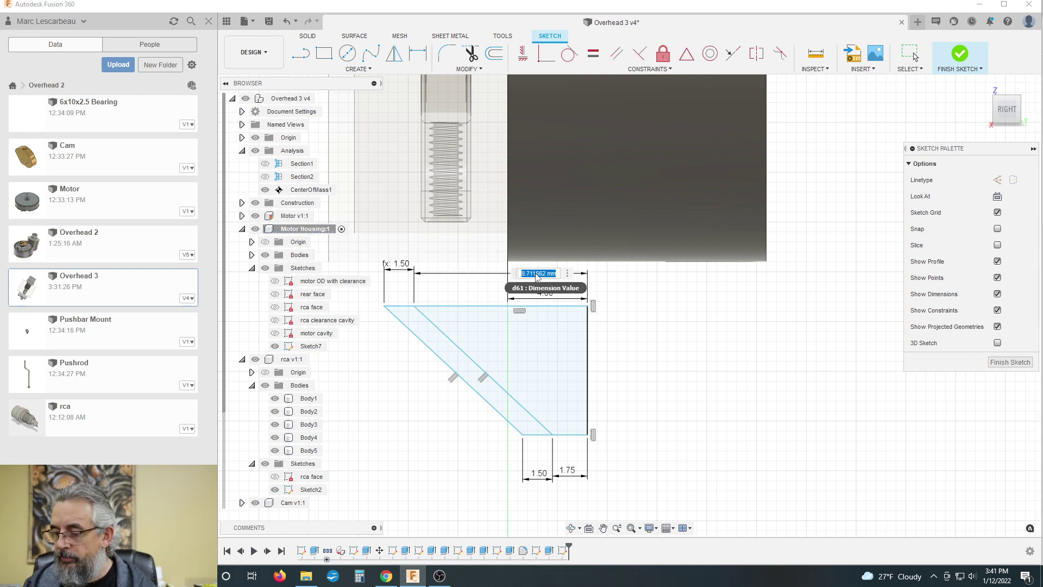
pyautogui.press('Return')
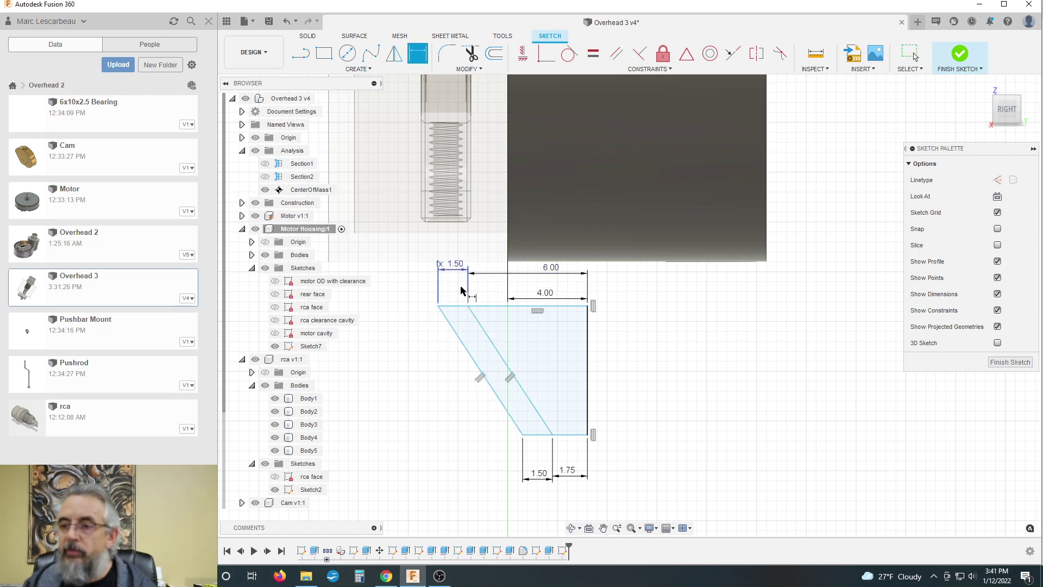
pyautogui.scroll(-1, 465, 291)
pyautogui.doubleClick(541, 276)
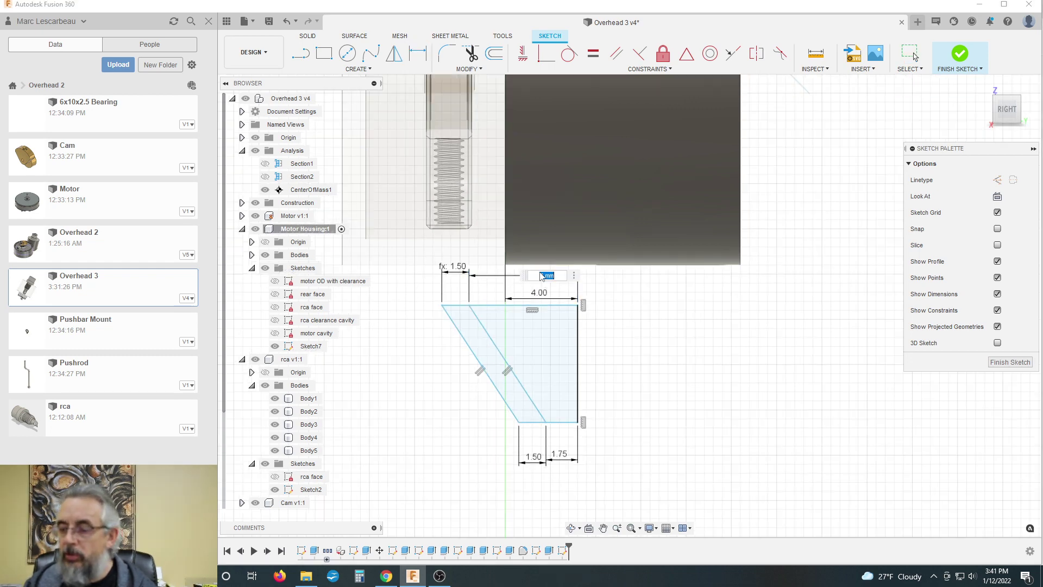
pyautogui.press('Return')
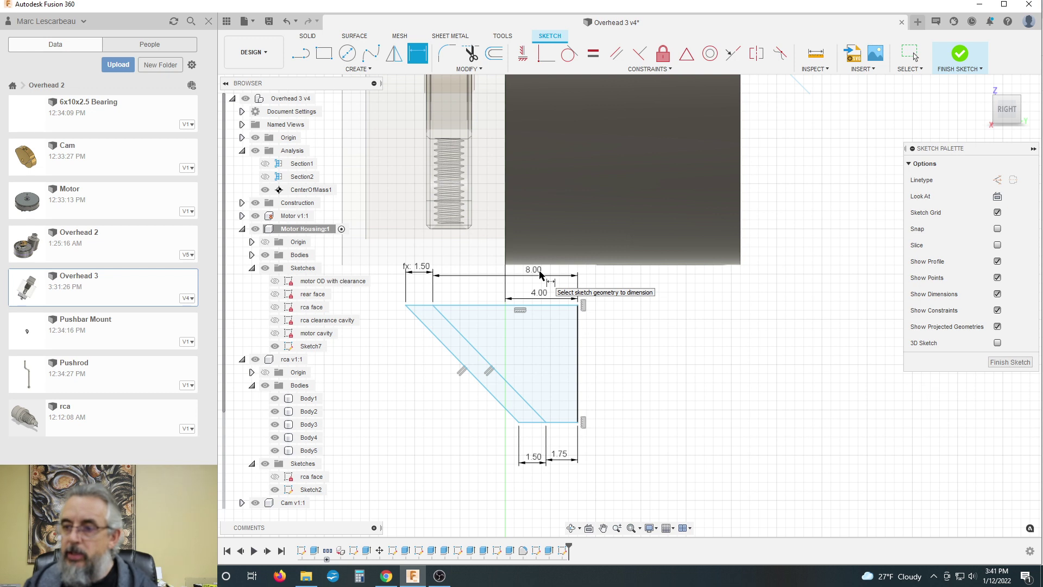
pyautogui.doubleClick(535, 271)
pyautogui.press('Return')
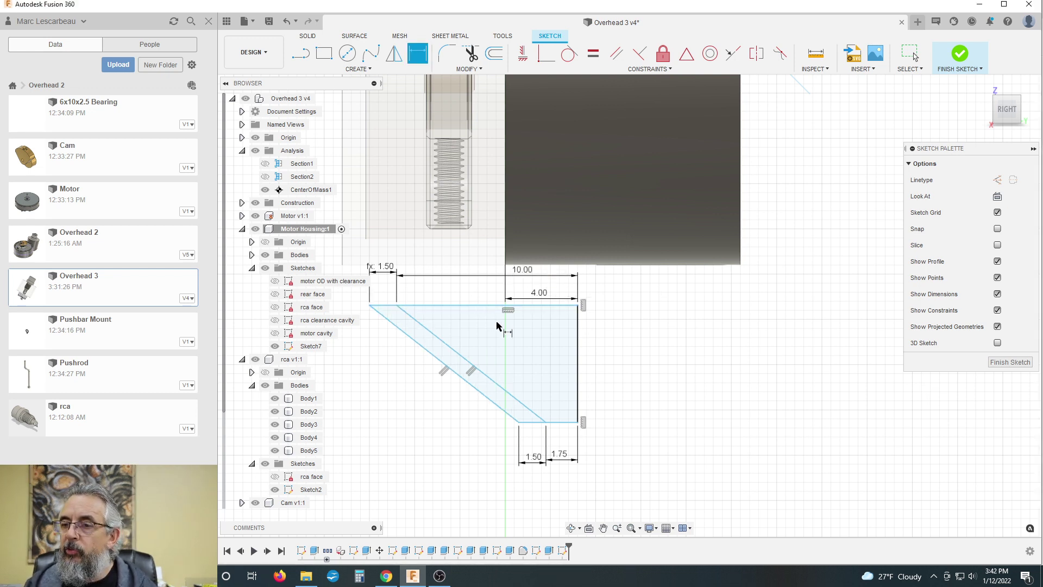
# Add a 15 mm vertical dimension on the profile's right edge
pyautogui.click(578, 364)
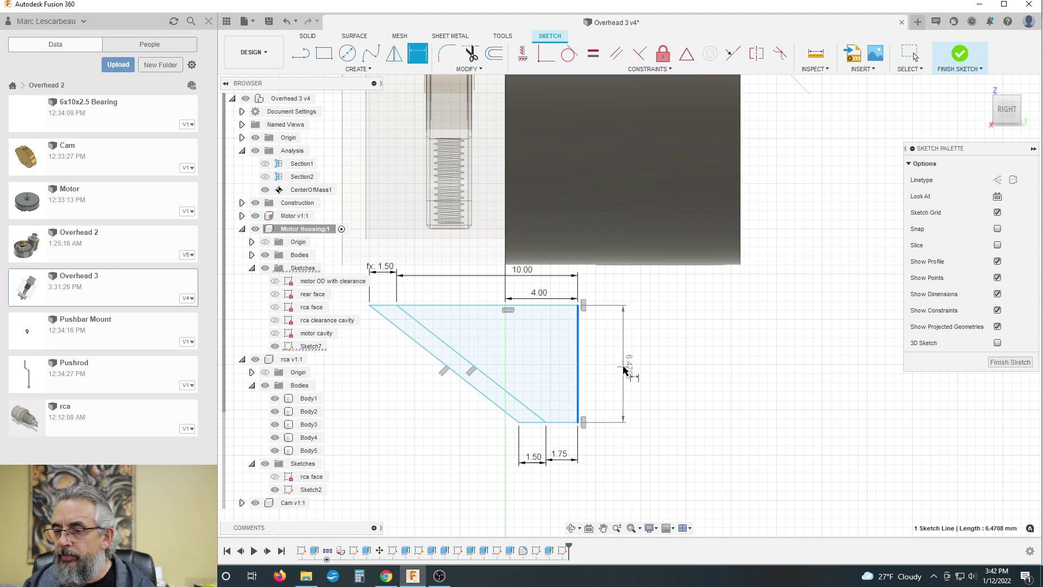
pyautogui.click(624, 368)
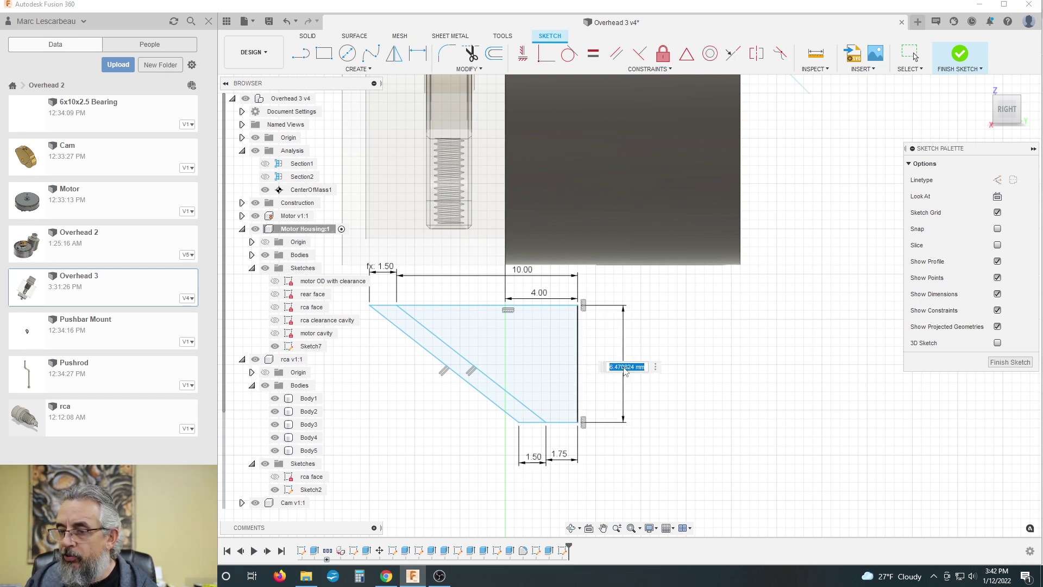
pyautogui.write('15')
pyautogui.press('Return')
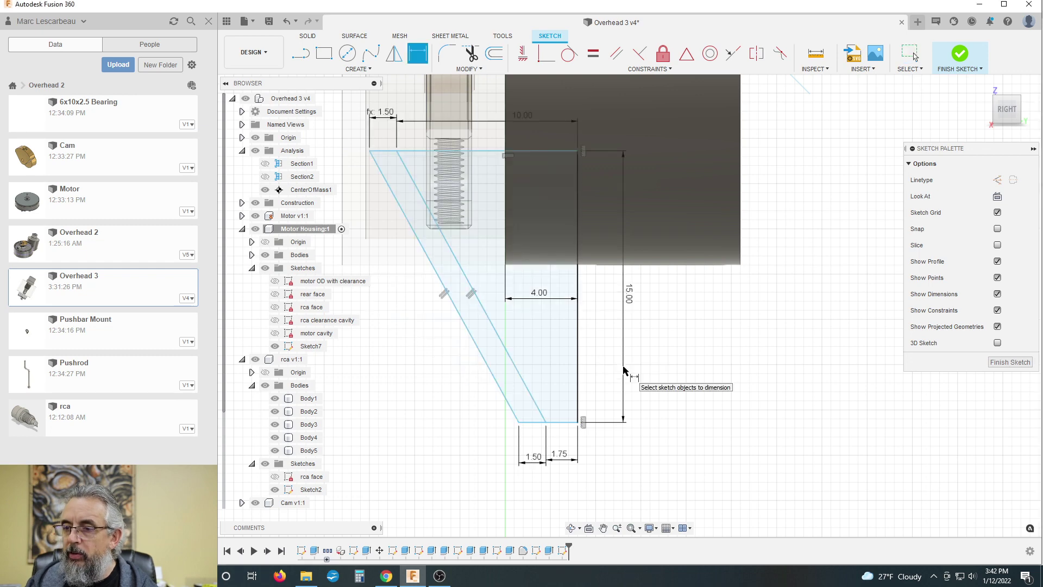
pyautogui.scroll(-3, 542, 466)
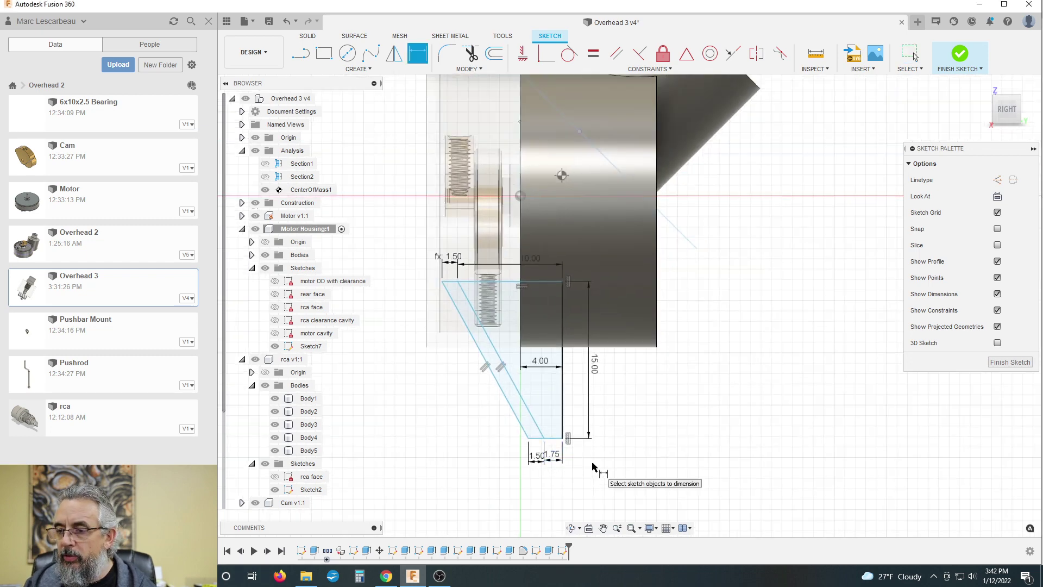
pyautogui.scroll(1, 594, 463)
# Drag the profile's top line down with its dimensions and pan to show it below the motor
pyautogui.click(560, 410)
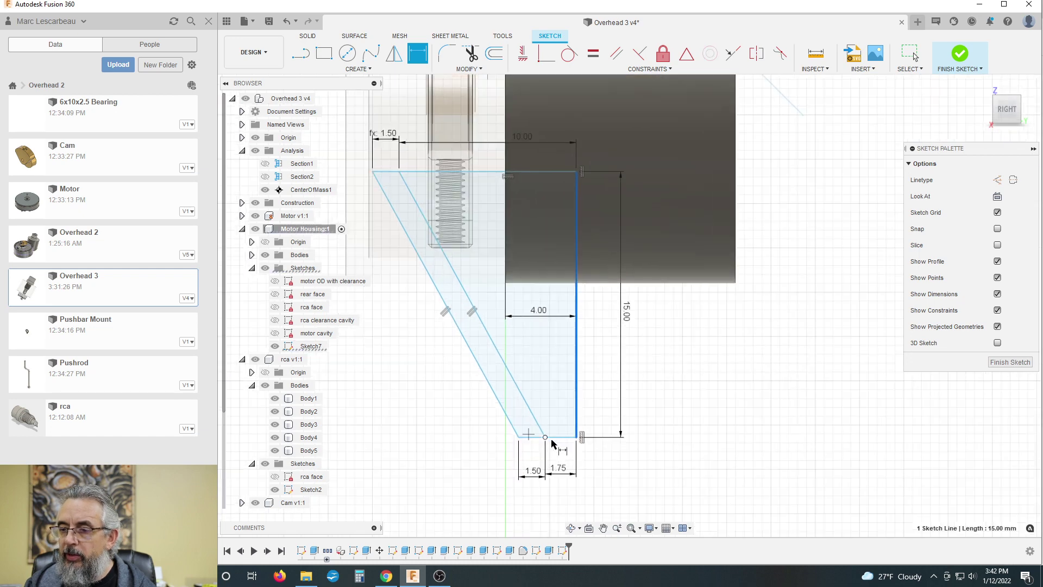
pyautogui.scroll(1, 560, 438)
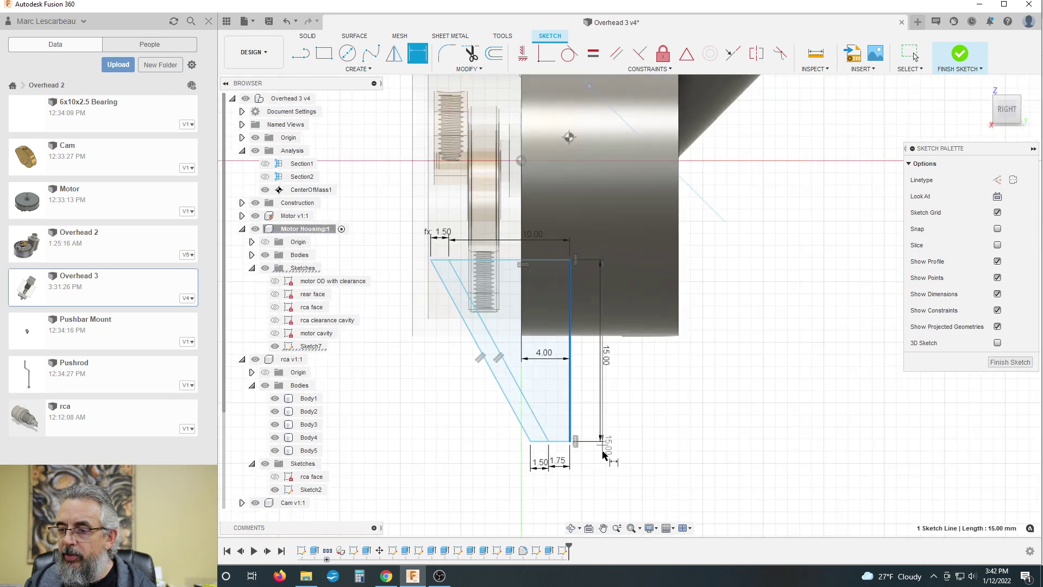
pyautogui.scroll(2, 601, 449)
pyautogui.click(912, 54)
pyautogui.scroll(2, 597, 413)
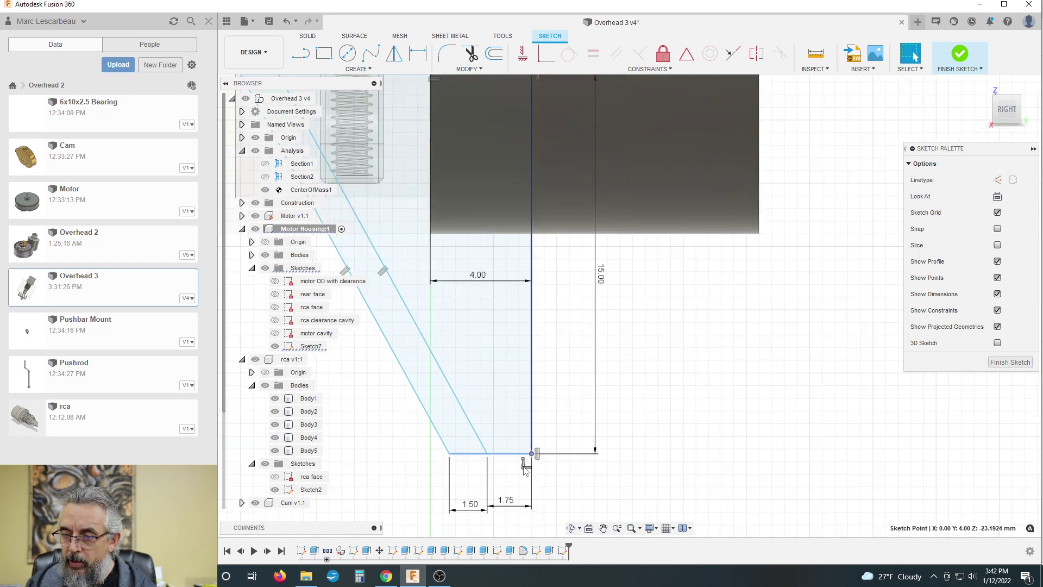
pyautogui.click(569, 468)
pyautogui.scroll(-3, 569, 469)
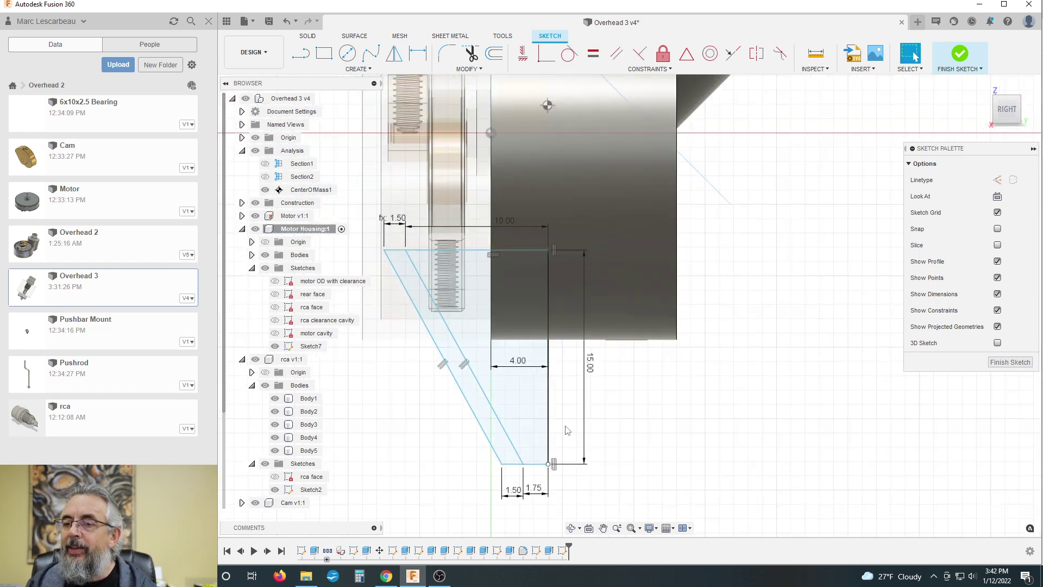
pyautogui.moveTo(476, 252); pyautogui.dragTo(467, 370)
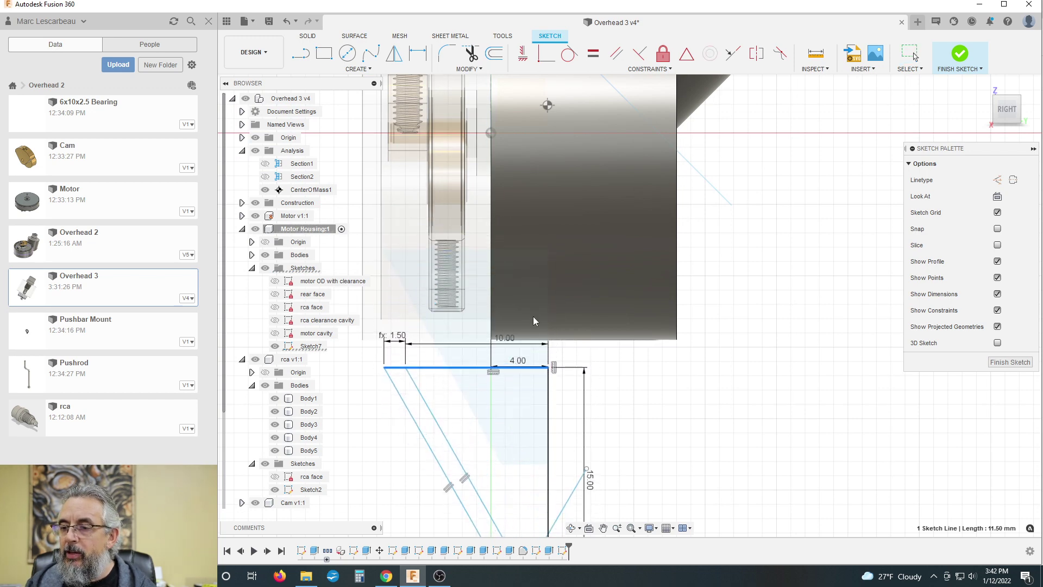
pyautogui.moveTo(533, 316); pyautogui.dragTo(563, 279, button='middle')
# Nudge the collar profile's bottom point slightly down-left
pyautogui.scroll(-2, 578, 402)
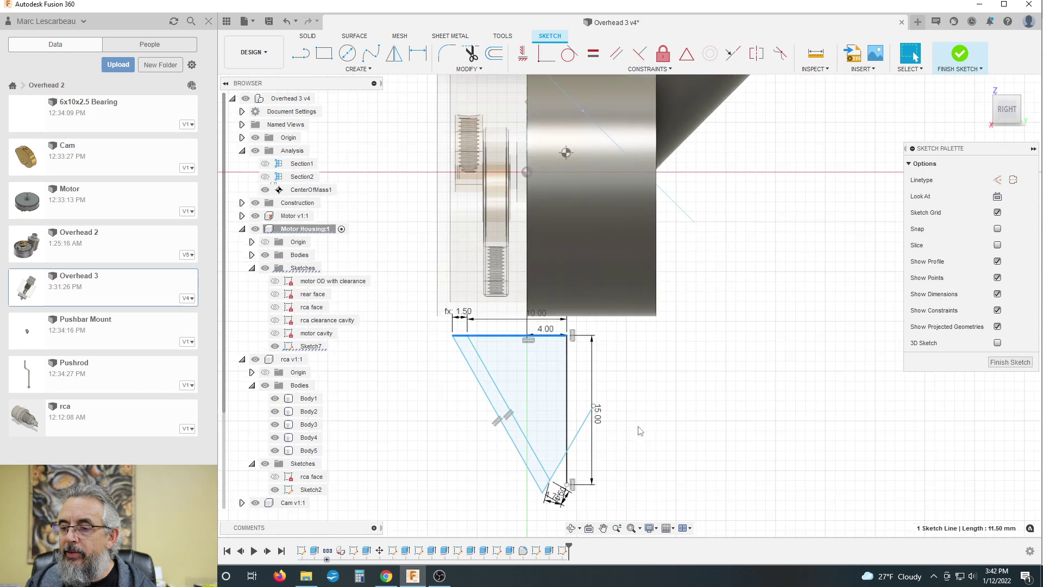
pyautogui.click(594, 408)
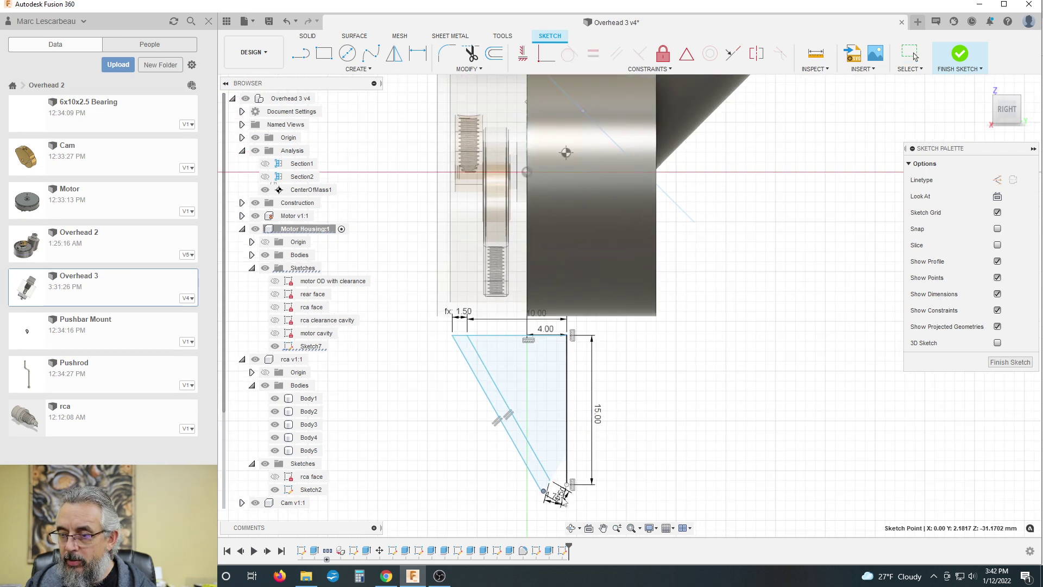
pyautogui.moveTo(552, 504); pyautogui.dragTo(551, 510)
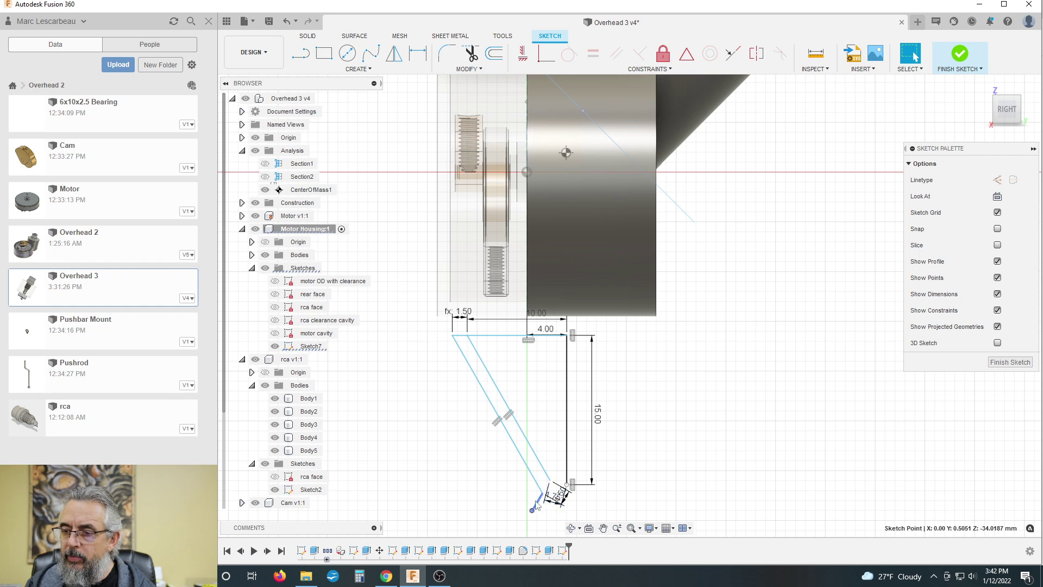
pyautogui.scroll(5, 537, 507)
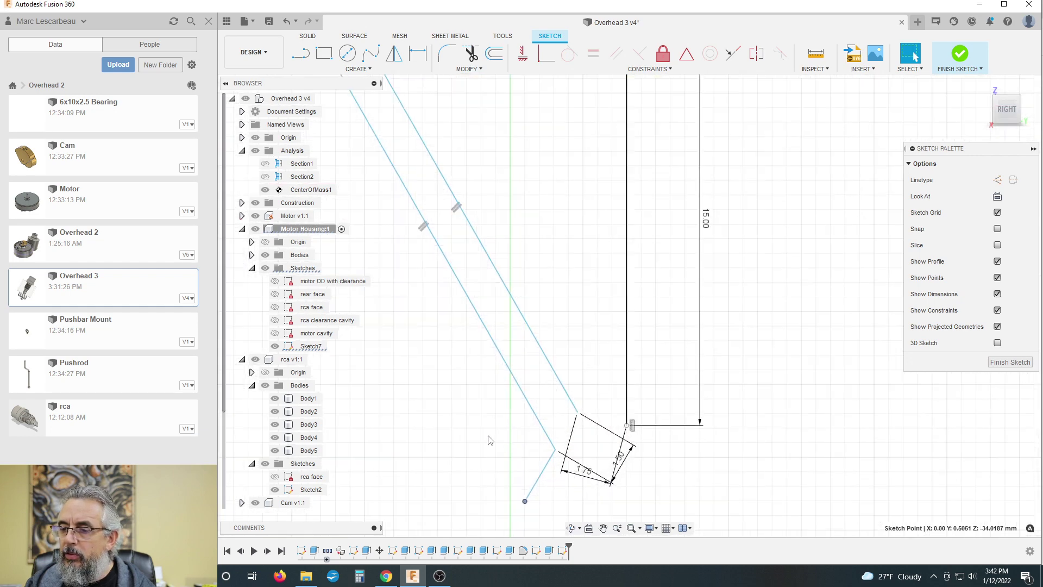
pyautogui.scroll(-2, 489, 440)
pyautogui.scroll(3, 535, 478)
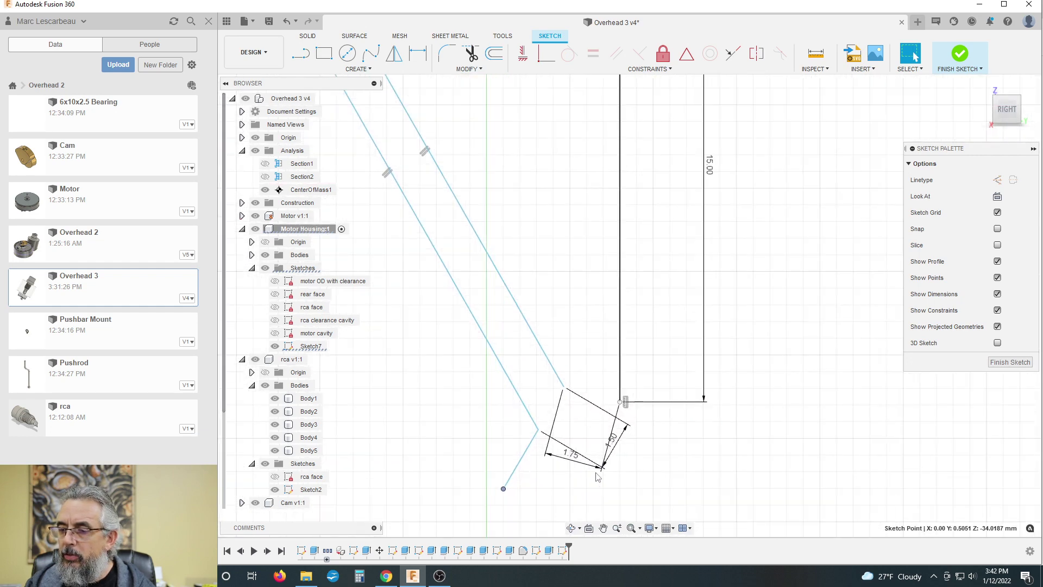
pyautogui.click(546, 468)
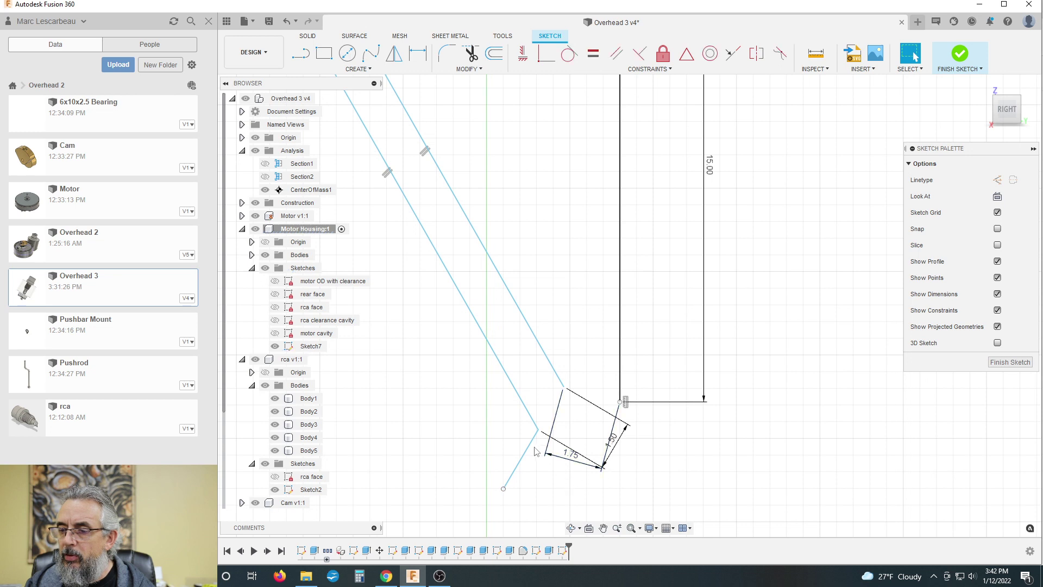
# Delete the stray short bottom line and drag the small box's corner point into place
pyautogui.click(530, 450)
pyautogui.press('Delete')
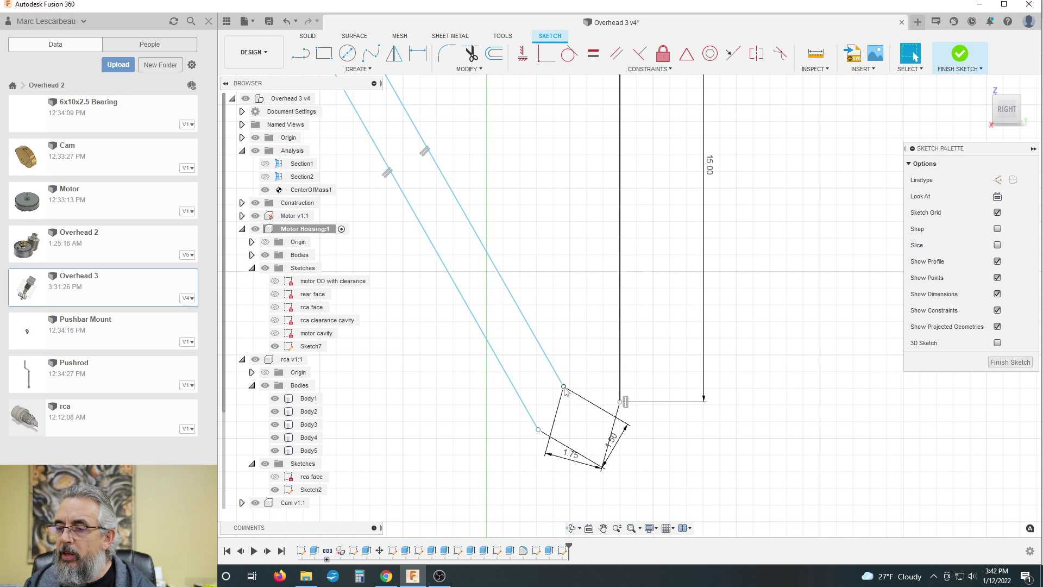
pyautogui.moveTo(565, 389)
pyautogui.mouseDown()
pyautogui.moveTo(598, 435)
pyautogui.moveTo(482, 298)
pyautogui.moveTo(602, 207)
pyautogui.mouseUp()
# Level the box's upper corner with the 15 mm edge's bottom point, then drag the top line down
pyautogui.click(522, 53)
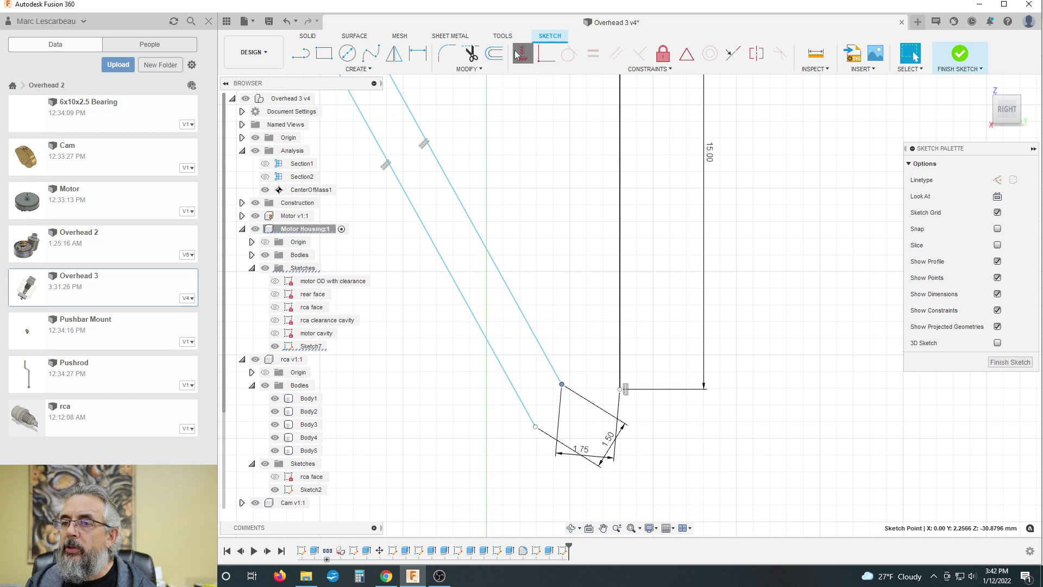
pyautogui.click(561, 385)
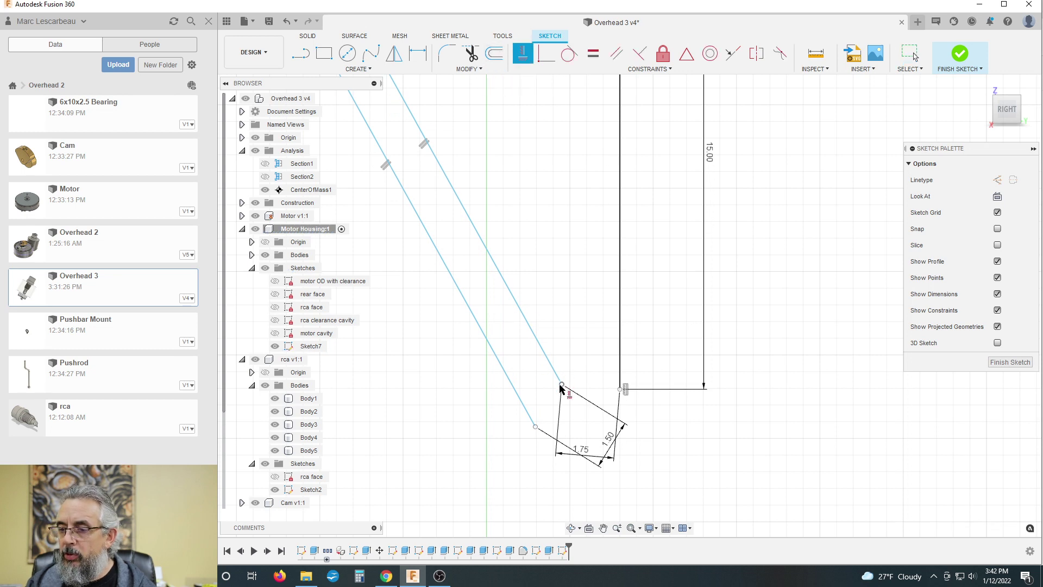
pyautogui.click(620, 389)
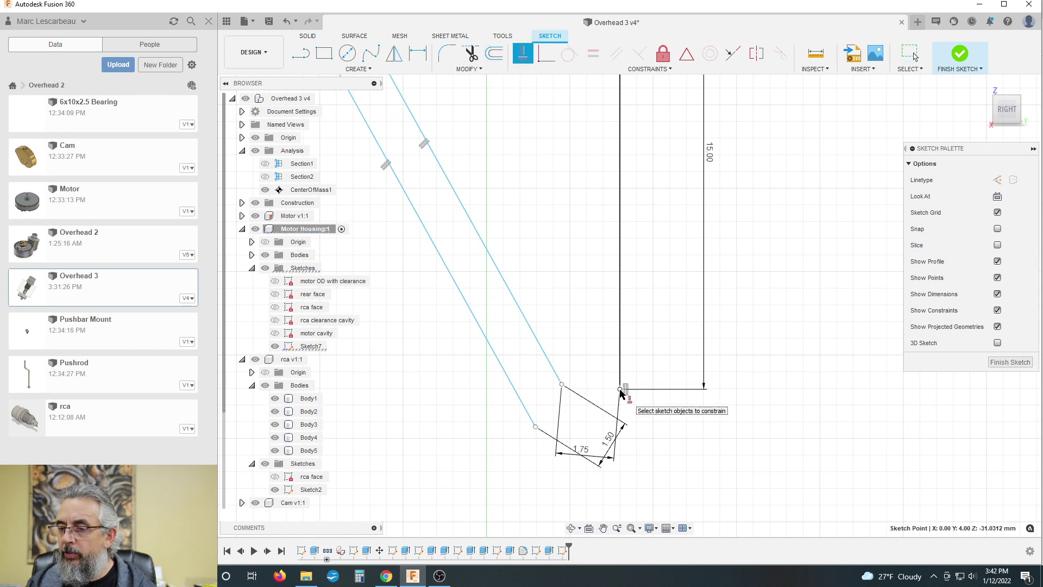
pyautogui.click(562, 385)
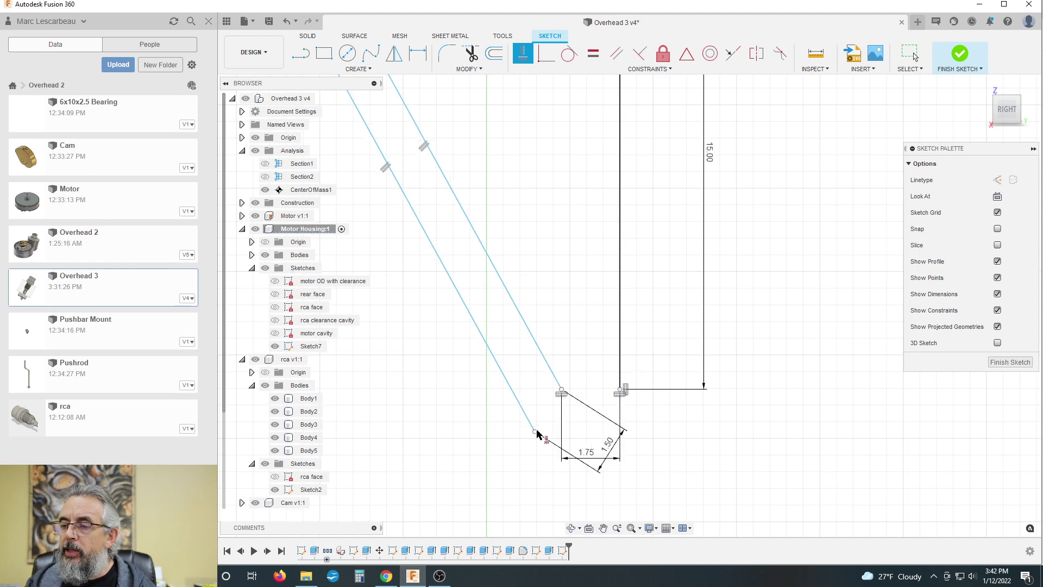
pyautogui.scroll(-4, 539, 428)
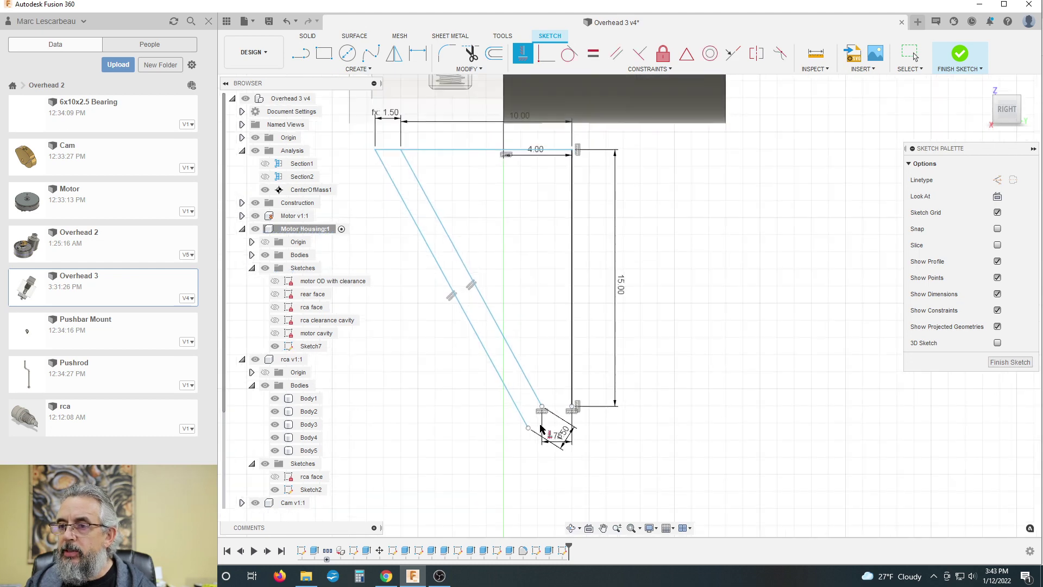
pyautogui.scroll(-1, 540, 429)
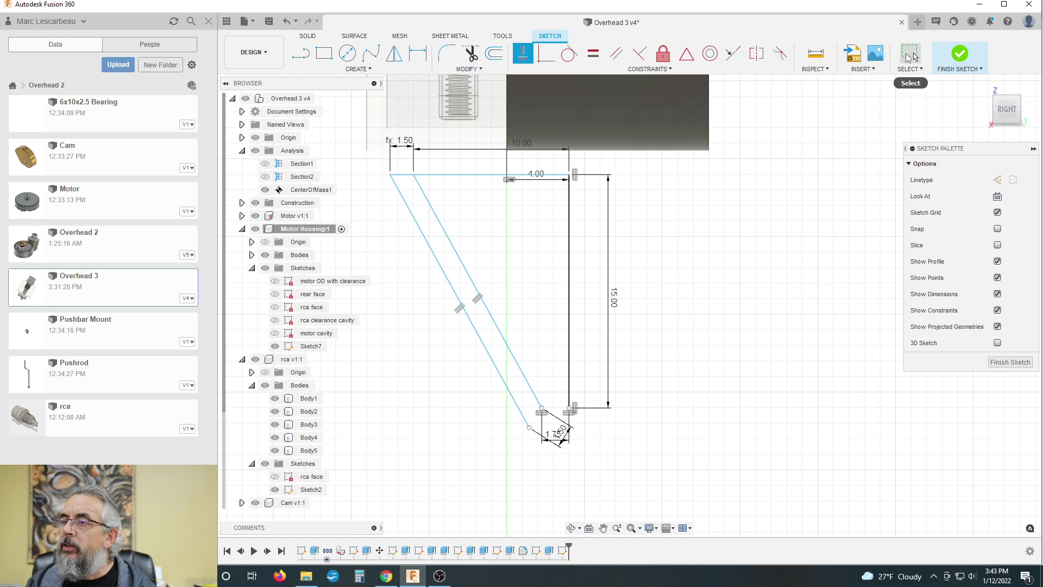
pyautogui.click(913, 56)
pyautogui.moveTo(392, 175)
pyautogui.mouseDown()
pyautogui.moveTo(391, 262)
pyautogui.moveTo(390, 221)
pyautogui.moveTo(450, 170)
pyautogui.moveTo(446, 146)
pyautogui.mouseUp()
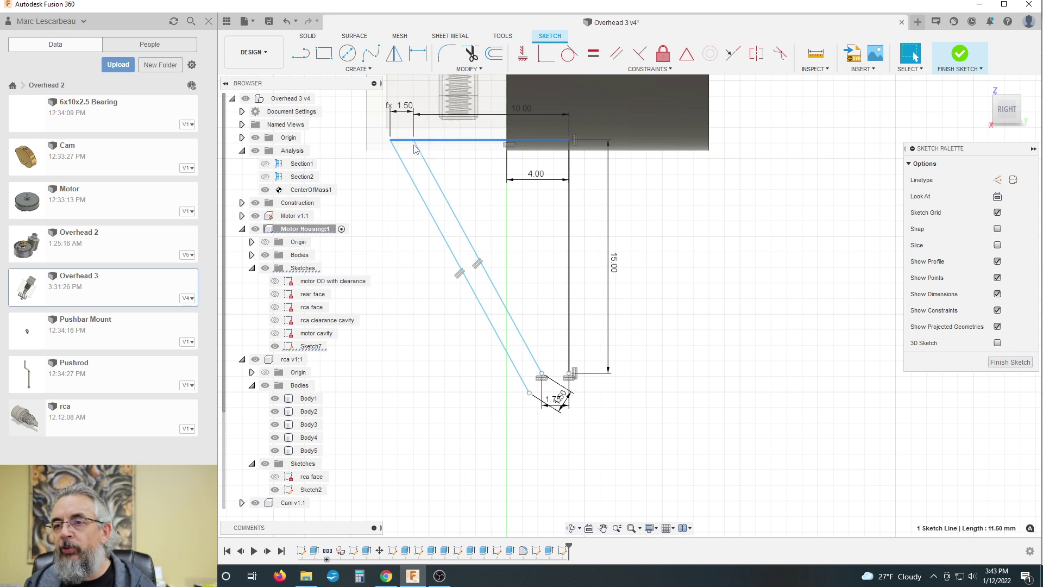
# Delete the profile's top line, raise the vertical line's top point and lower the upper-left corner
pyautogui.moveTo(415, 149); pyautogui.dragTo(423, 188)
pyautogui.click(438, 191)
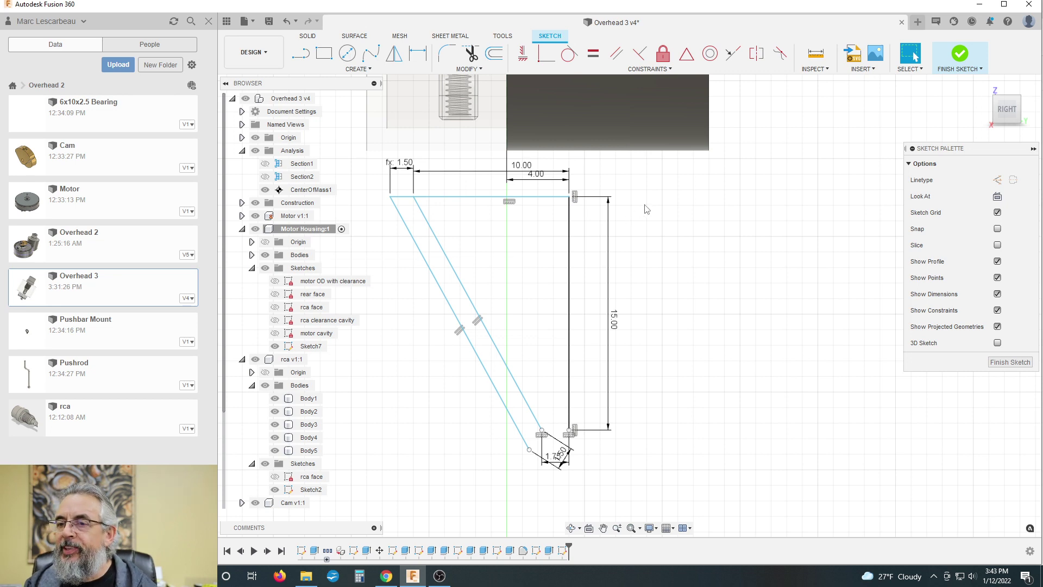
pyautogui.click(491, 198)
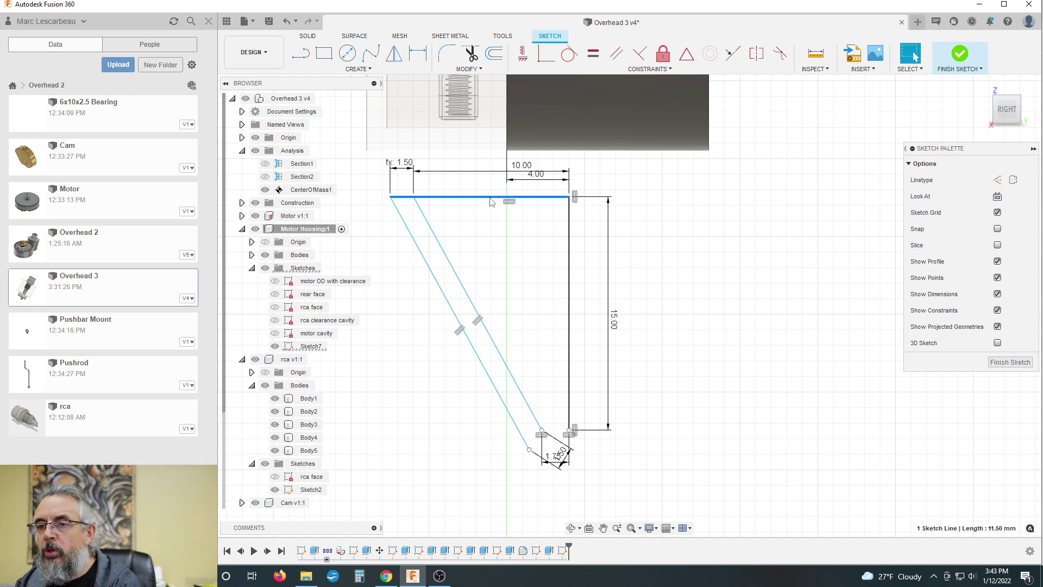
pyautogui.press('Delete')
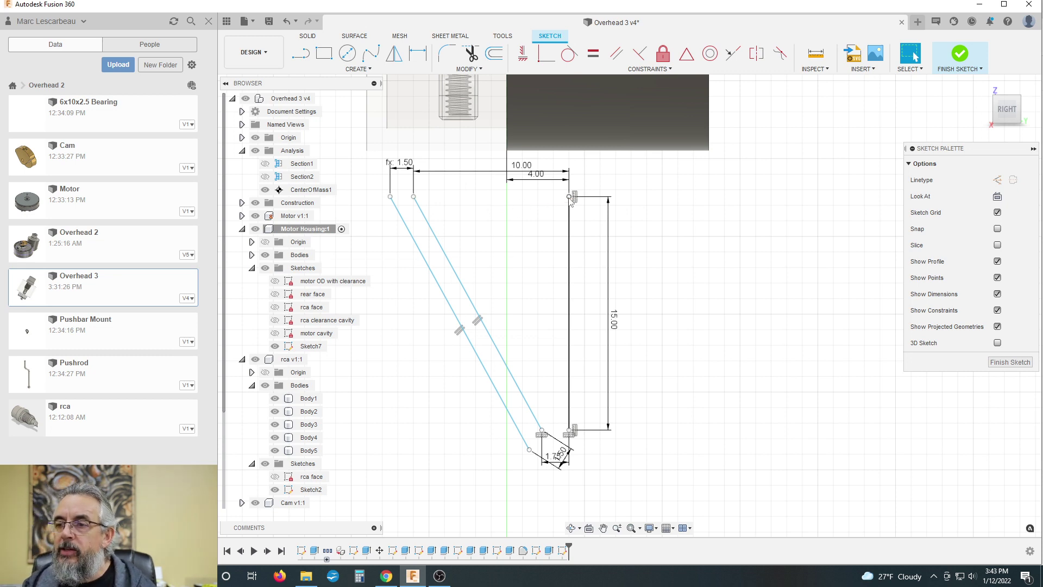
pyautogui.moveTo(571, 200); pyautogui.dragTo(571, 192)
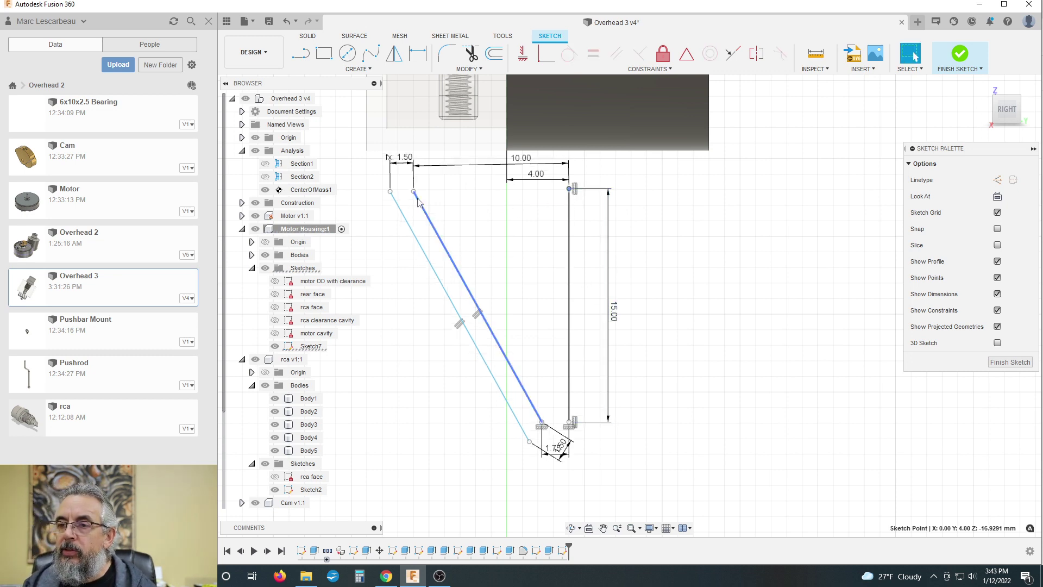
pyautogui.moveTo(418, 201); pyautogui.dragTo(419, 228)
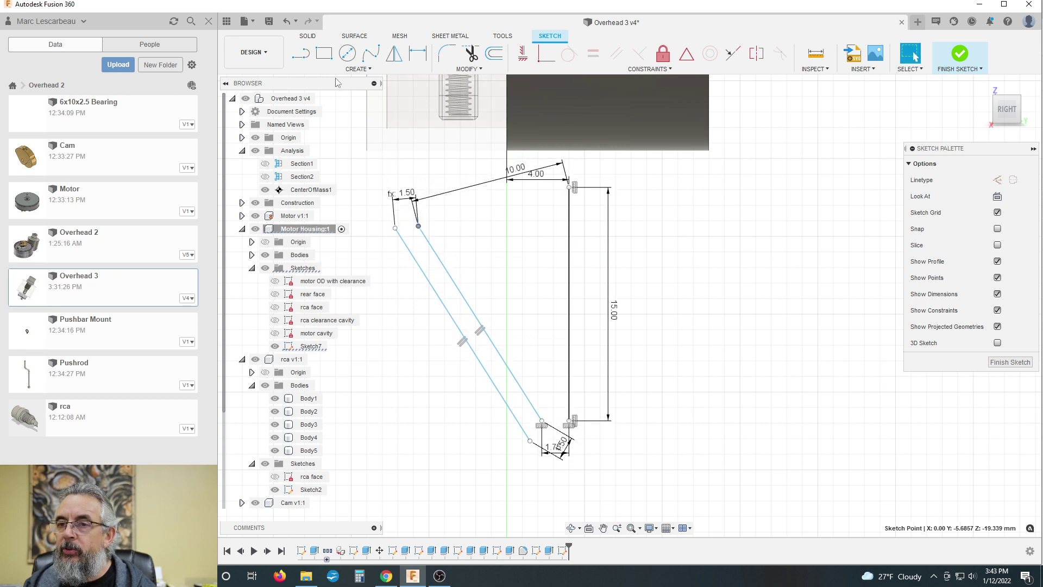
# Draw a horizontal top edge and a short left segment closing the profile, then raise the top edge
pyautogui.click(301, 52)
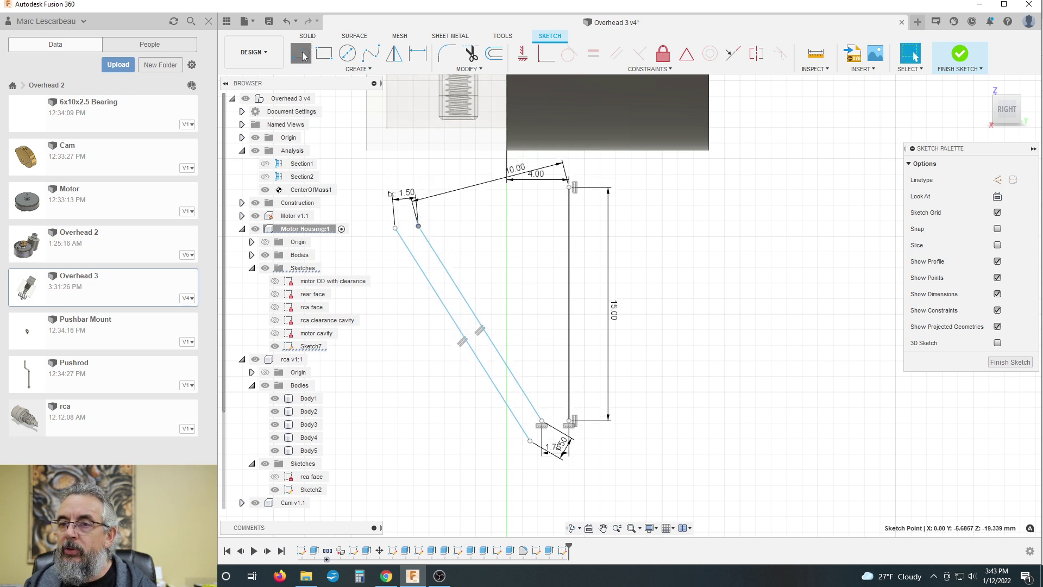
pyautogui.click(568, 188)
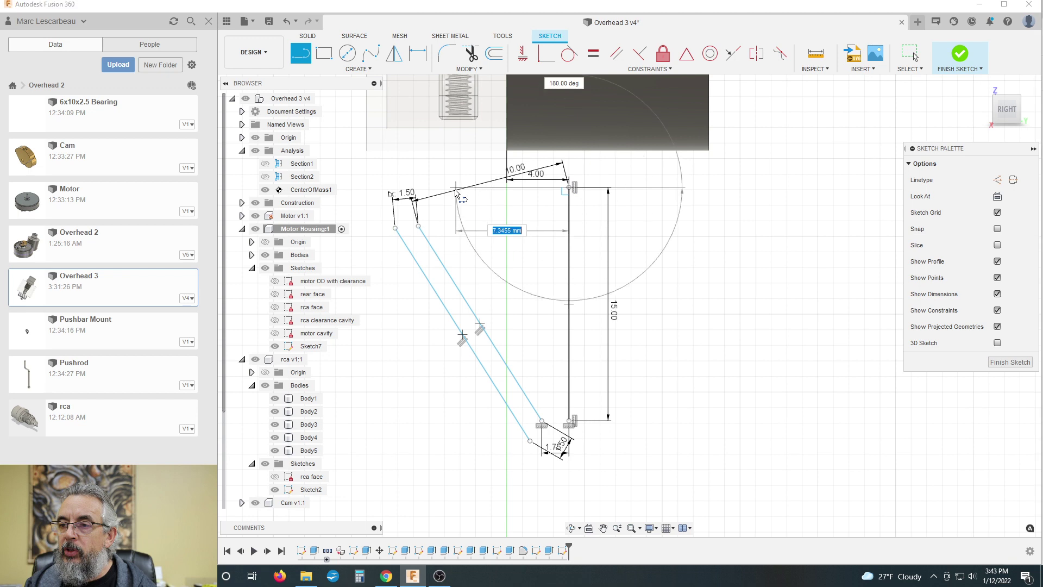
pyautogui.click(395, 189)
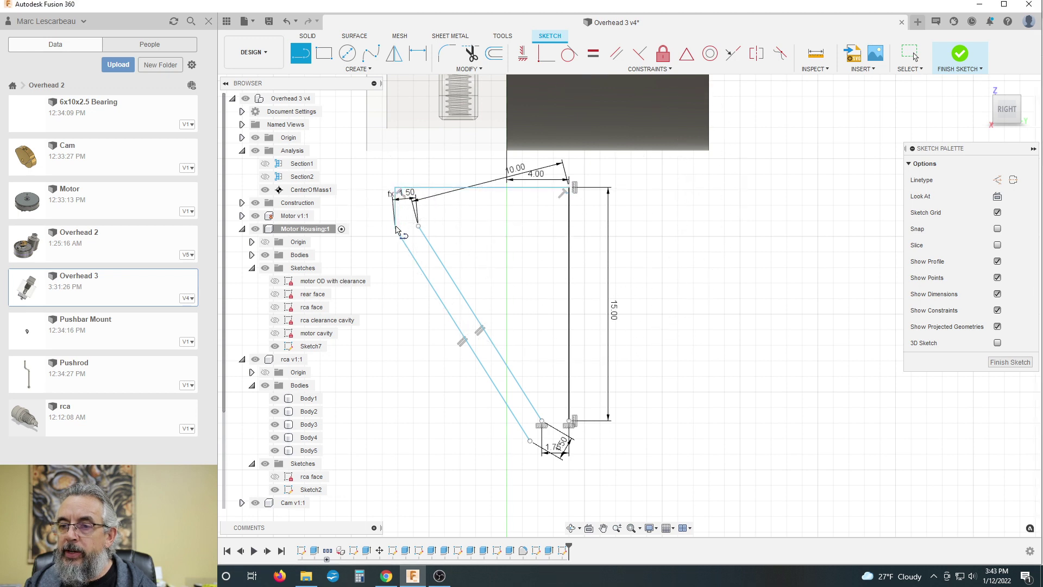
pyautogui.click(419, 226)
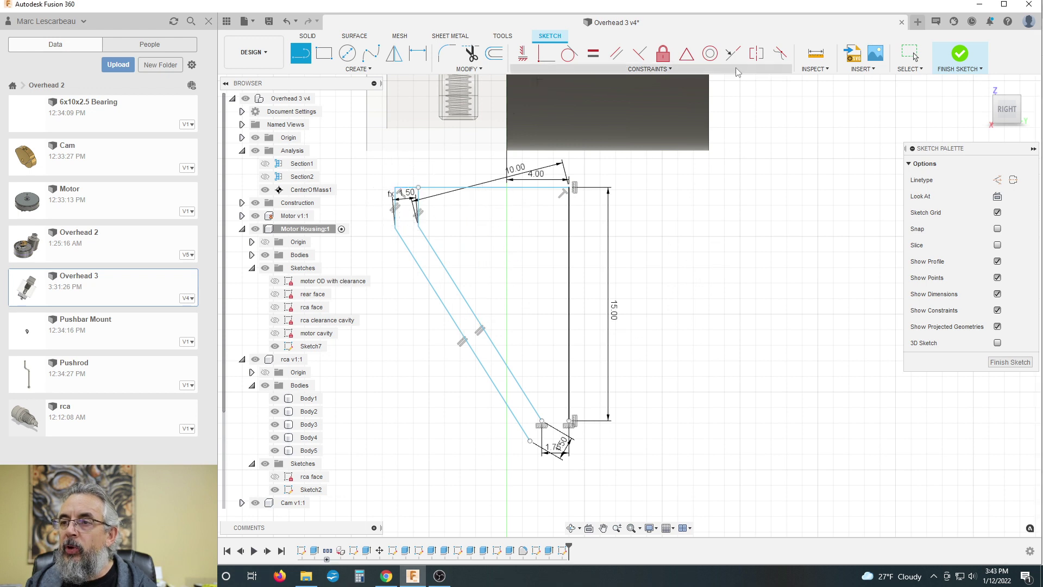
pyautogui.click(910, 52)
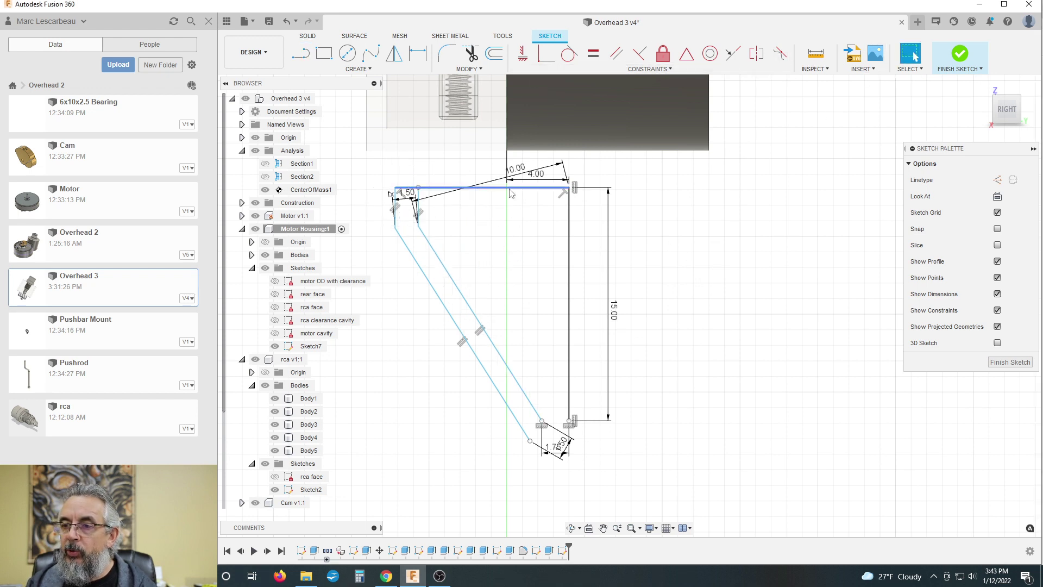
pyautogui.moveTo(513, 191)
pyautogui.mouseDown()
pyautogui.moveTo(499, 253)
pyautogui.moveTo(487, 251)
pyautogui.moveTo(465, 193)
pyautogui.moveTo(656, 299)
pyautogui.moveTo(647, 298)
pyautogui.mouseUp()
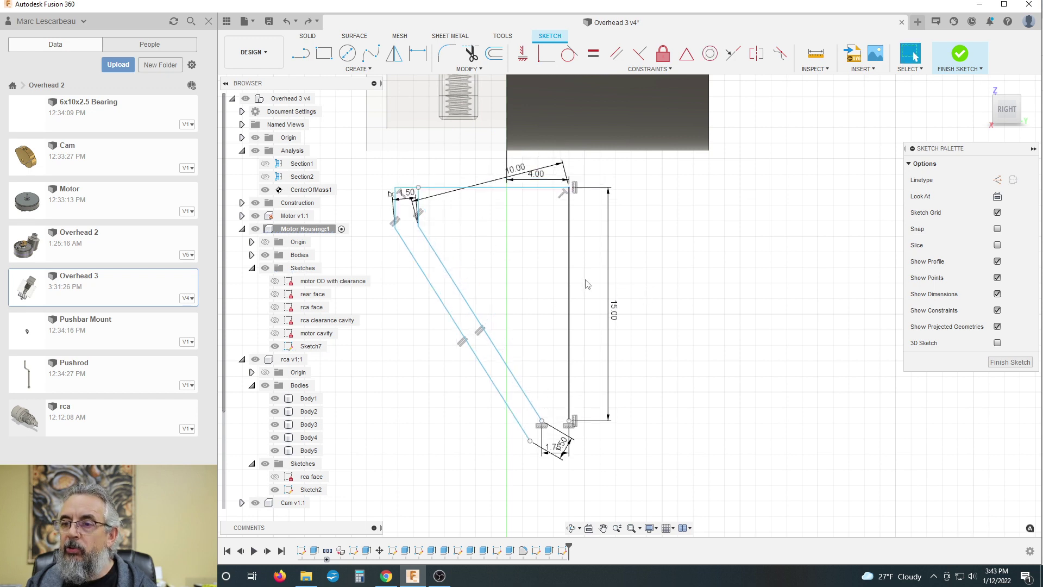
# Try making the short left line perpendicular to the vertical line, then abandon it
pyautogui.click(640, 53)
pyautogui.click(417, 209)
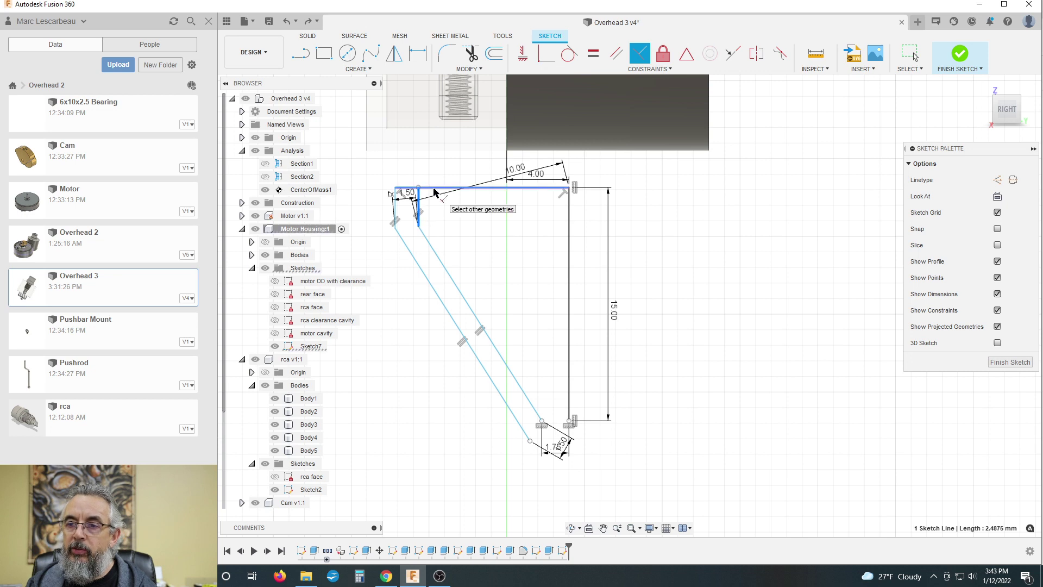
pyautogui.click(567, 289)
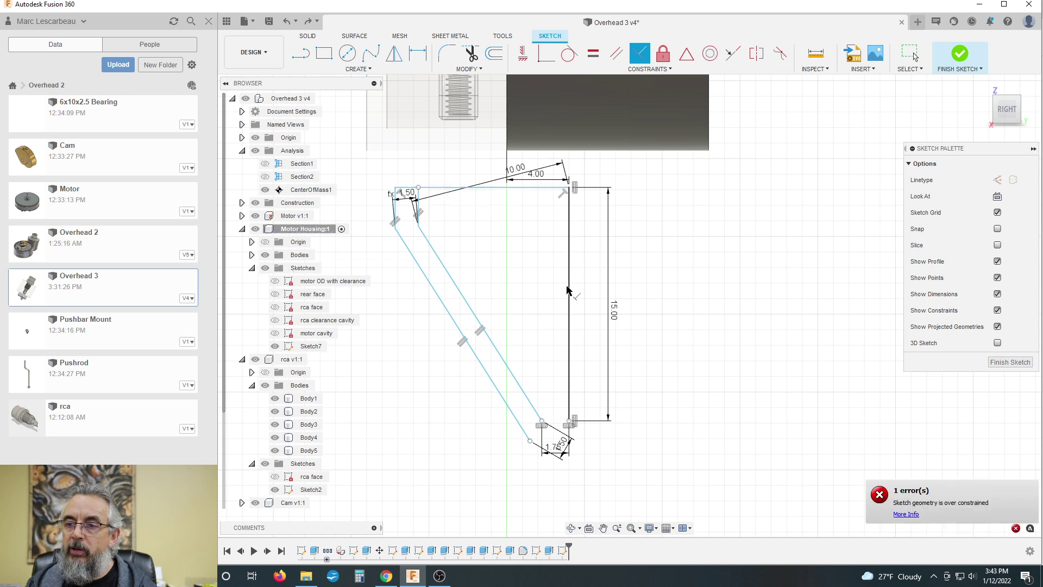
pyautogui.click(403, 192)
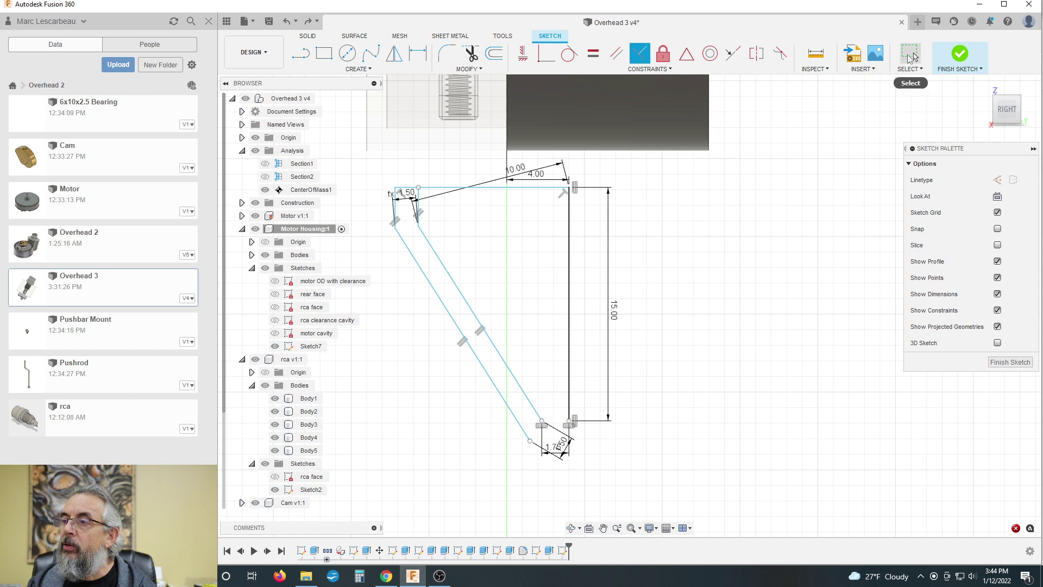
pyautogui.press('Escape')
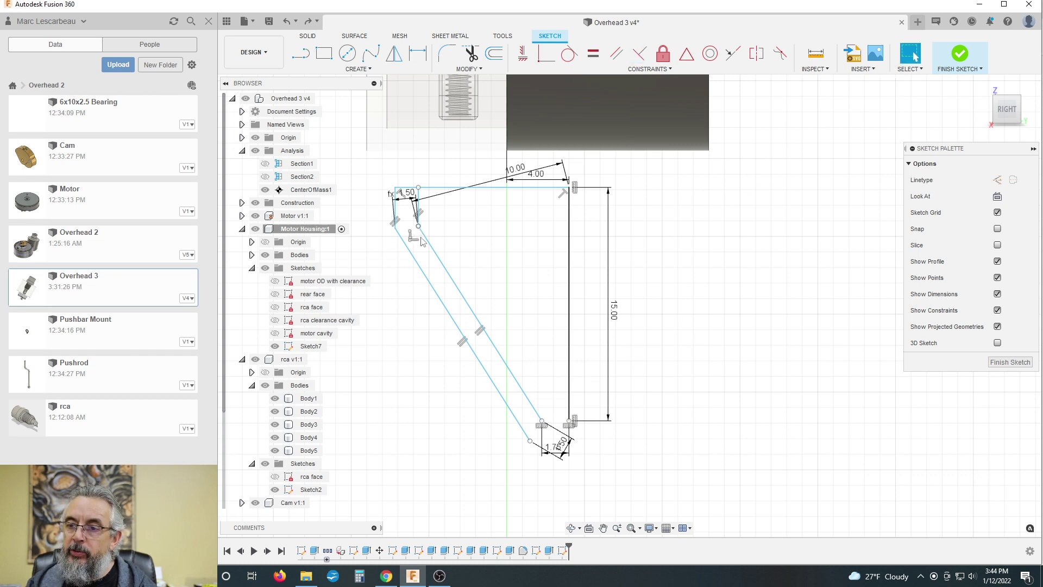
# Move the loose left corner, delete the stray vertical line, and raise the top edge
pyautogui.moveTo(423, 241)
pyautogui.mouseDown()
pyautogui.moveTo(415, 234)
pyautogui.moveTo(436, 293)
pyautogui.moveTo(424, 256)
pyautogui.moveTo(405, 277)
pyautogui.moveTo(407, 266)
pyautogui.mouseUp()
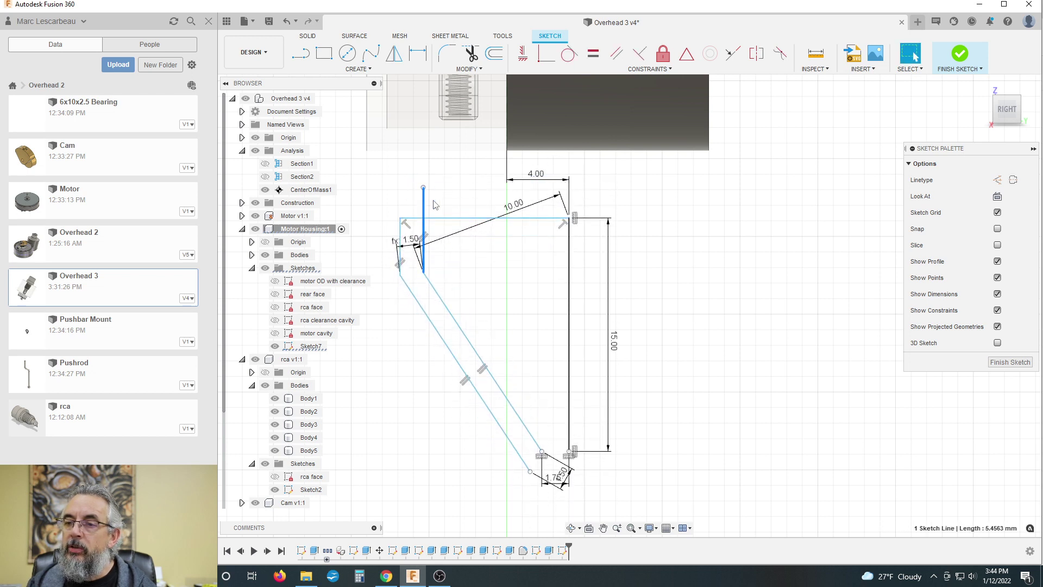
pyautogui.press('Delete')
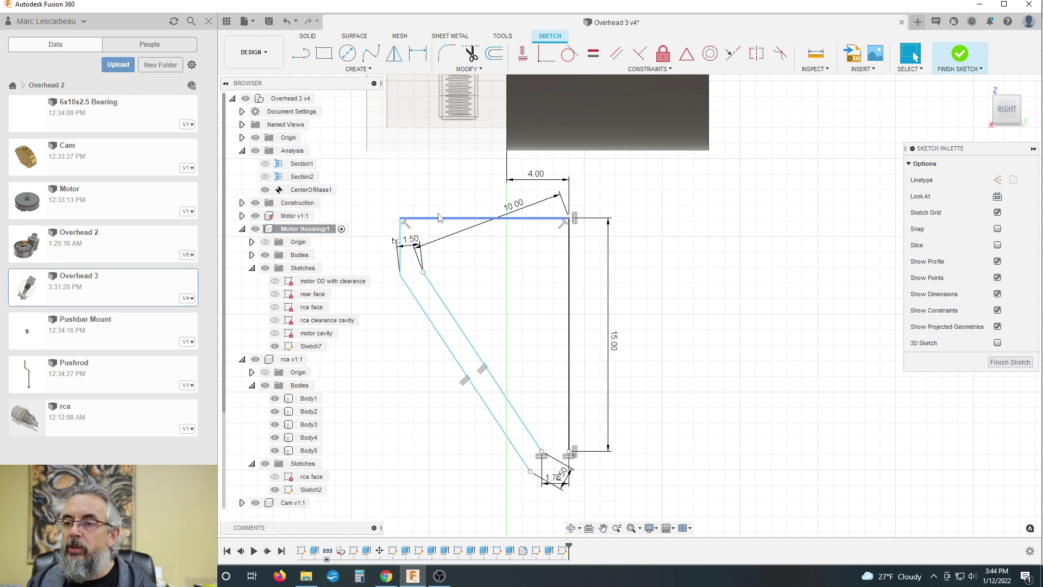
pyautogui.moveTo(439, 218)
pyautogui.mouseDown()
pyautogui.moveTo(434, 169)
pyautogui.moveTo(435, 228)
pyautogui.moveTo(440, 163)
pyautogui.moveTo(436, 199)
pyautogui.mouseUp()
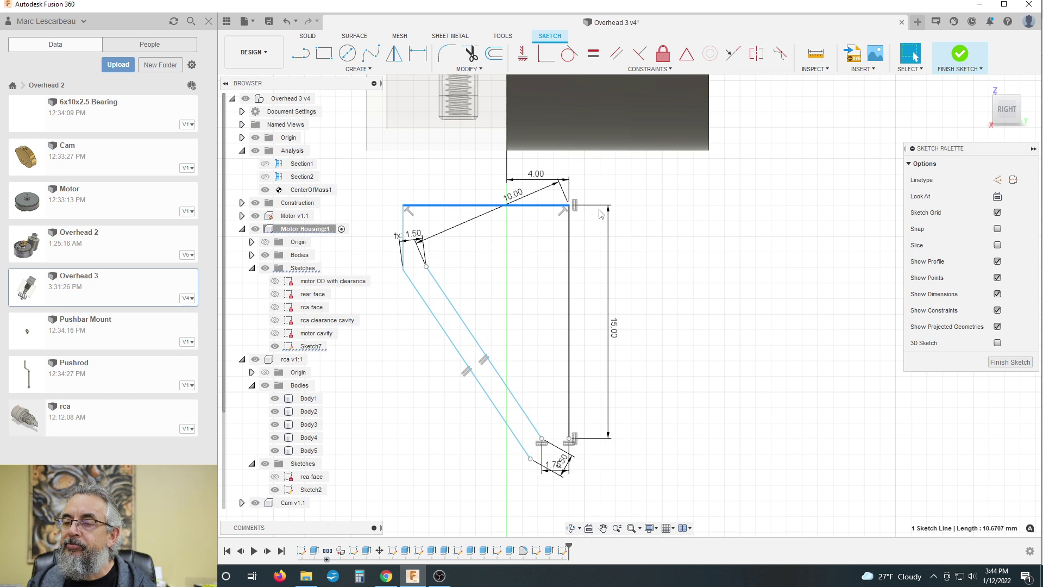
# Dimension the profile's top edge width at 10 mm
pyautogui.click(676, 186)
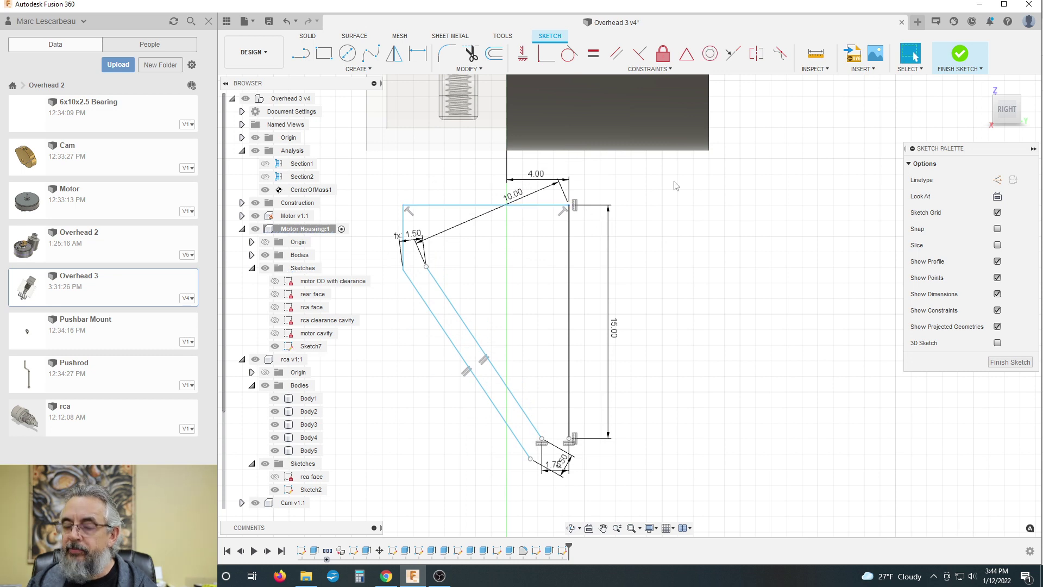
pyautogui.press('d')
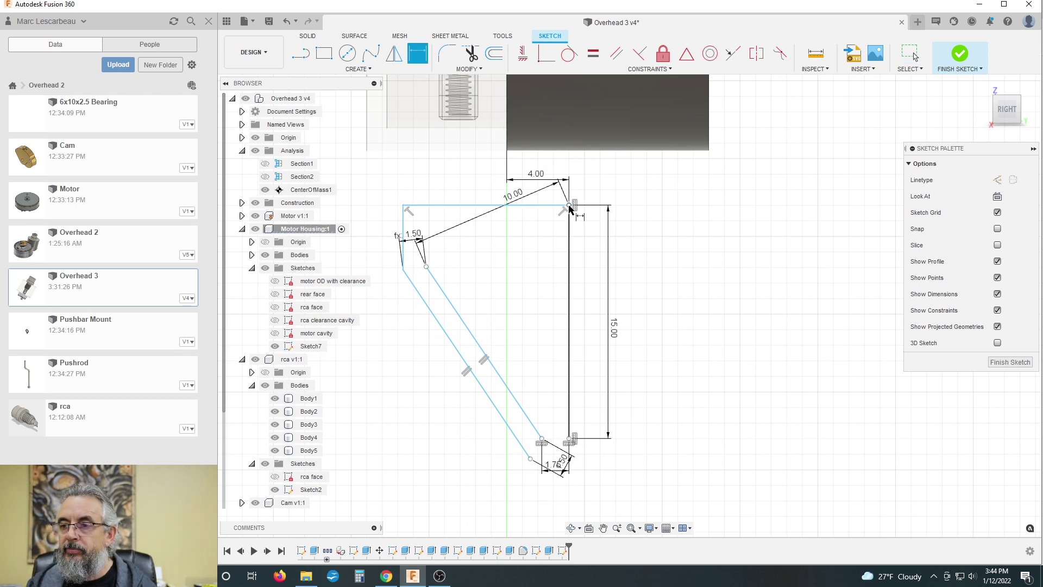
pyautogui.click(569, 206)
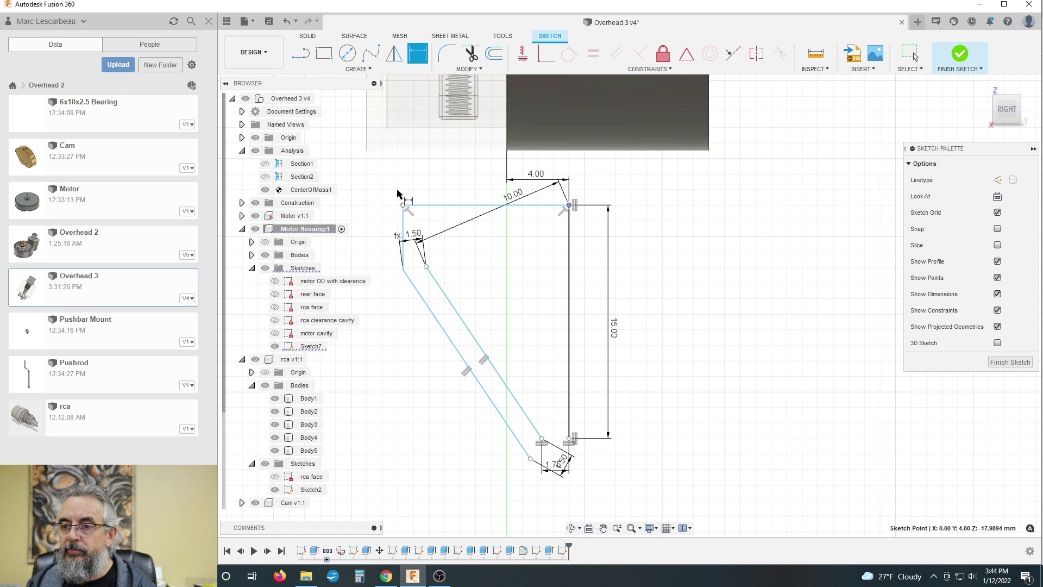
pyautogui.click(403, 204)
pyautogui.click(419, 167)
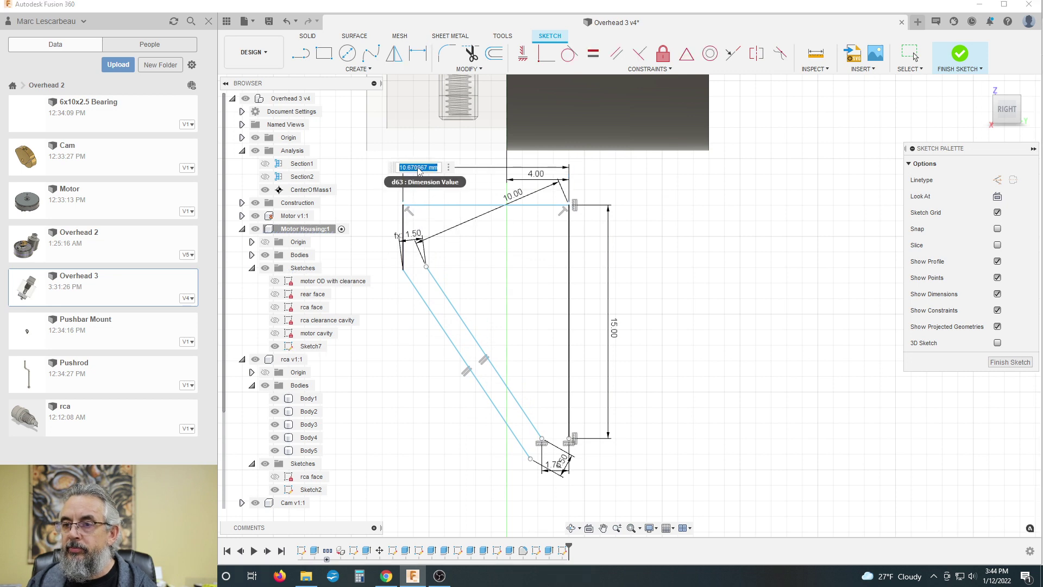
pyautogui.press('Return')
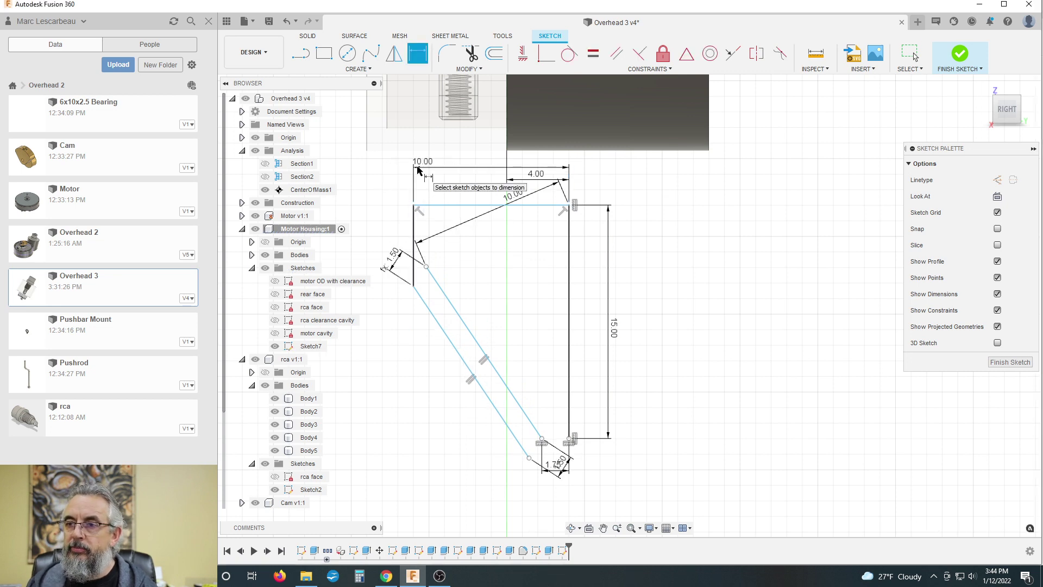
# Try changing the top width to 12 mm, then undo the width dimension
pyautogui.doubleClick(423, 162)
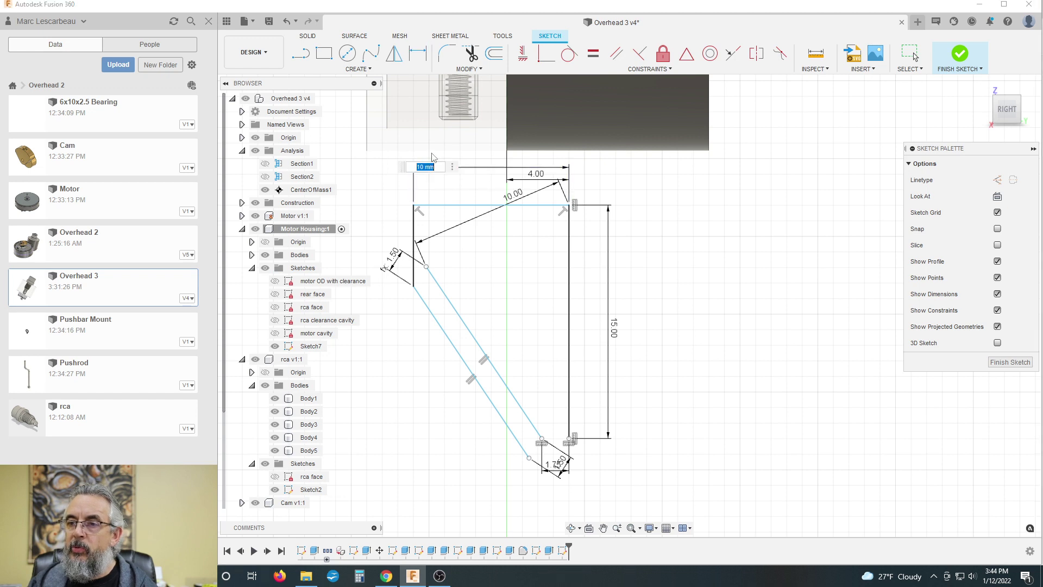
pyautogui.press('Return')
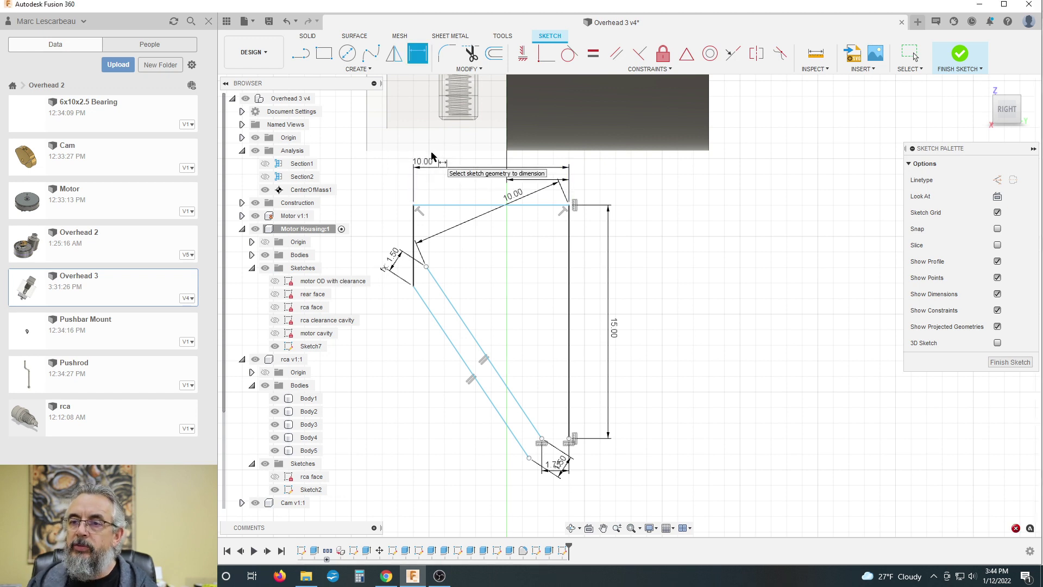
pyautogui.doubleClick(427, 165)
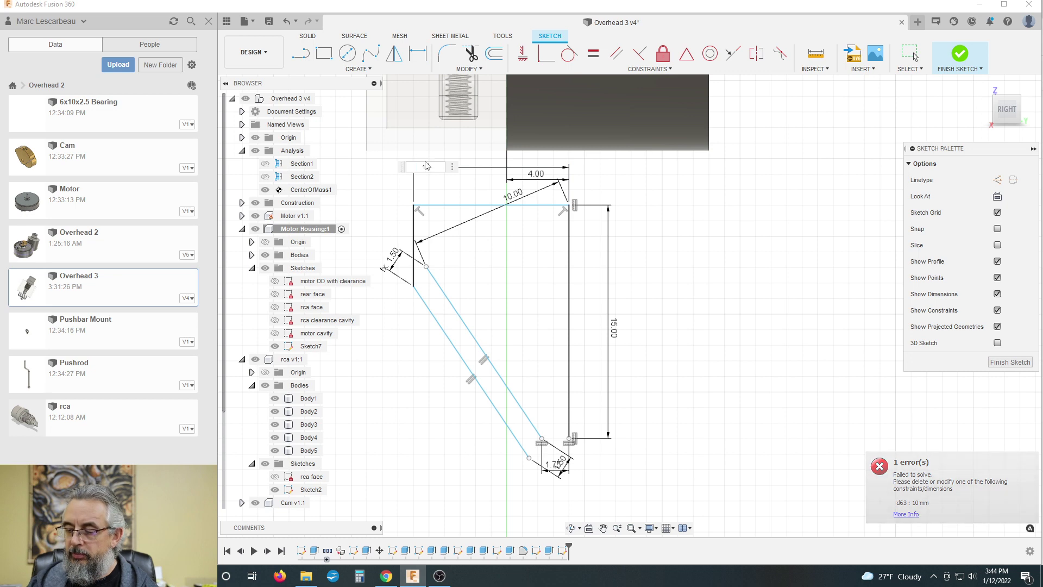
pyautogui.press('Return')
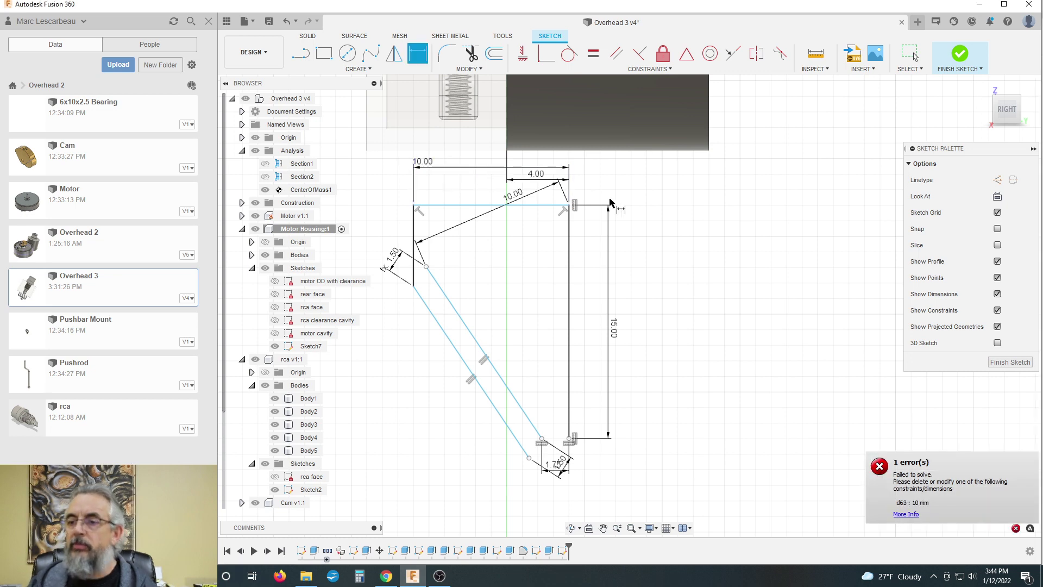
pyautogui.press('Escape')
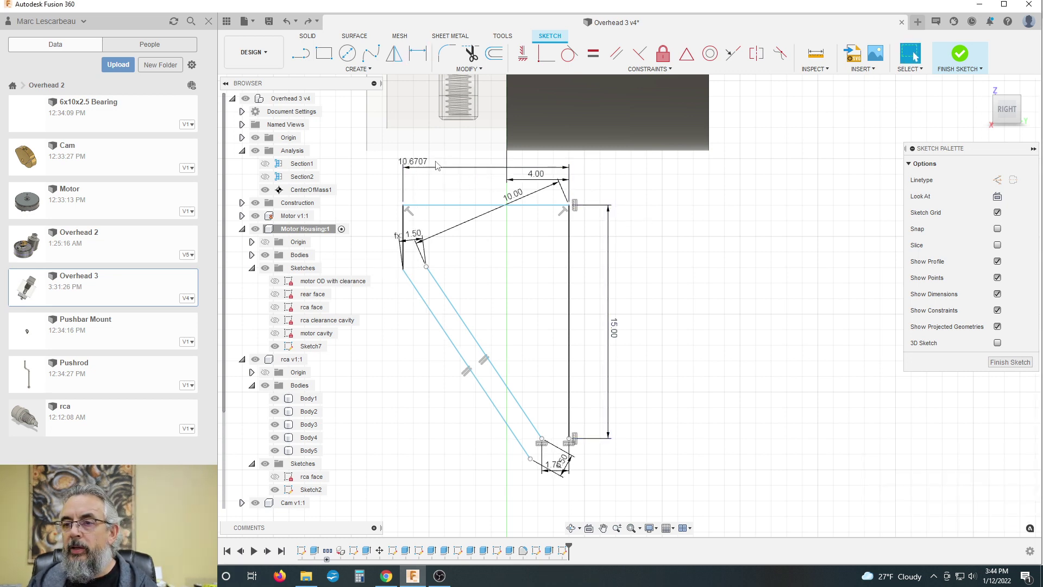
pyautogui.doubleClick(419, 165)
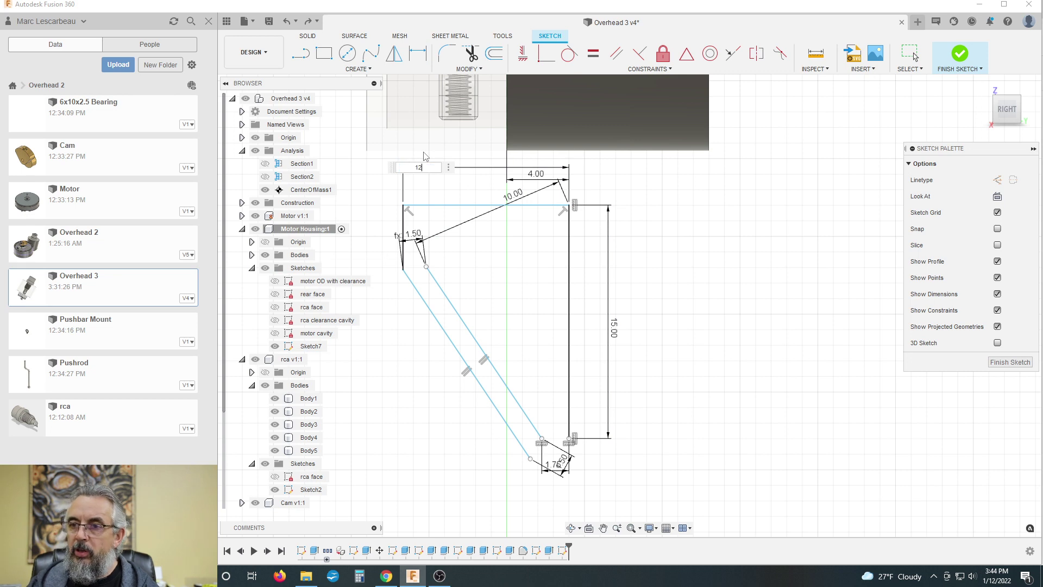
pyautogui.write('12')
pyautogui.press('Return')
pyautogui.hotkey('ctrl', 'z')
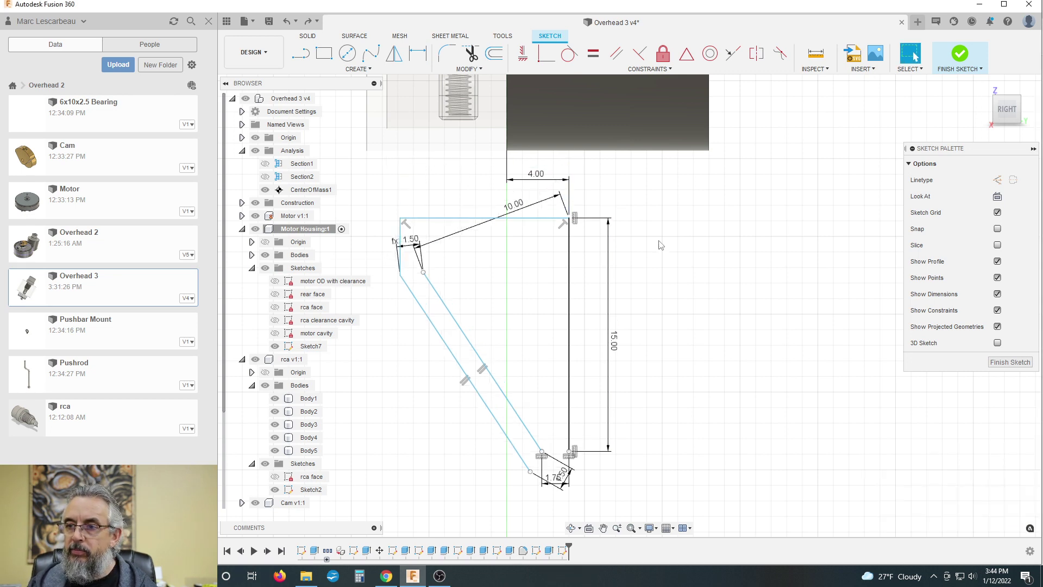
# Add a length dimension to the top edge, dismissing the 12 mm entry
pyautogui.click(443, 219)
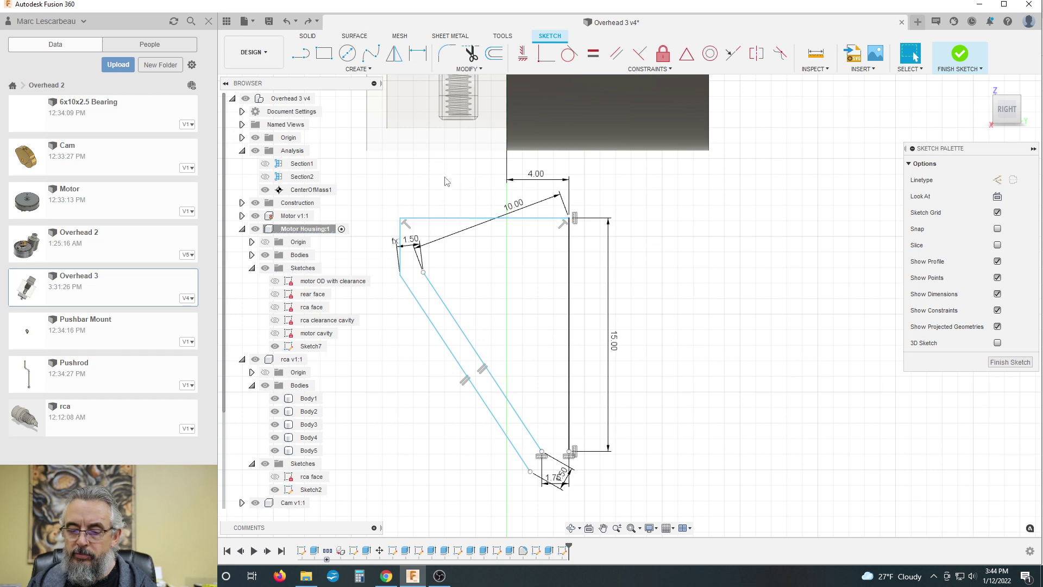
pyautogui.press('d')
pyautogui.click(453, 215)
pyautogui.click(460, 185)
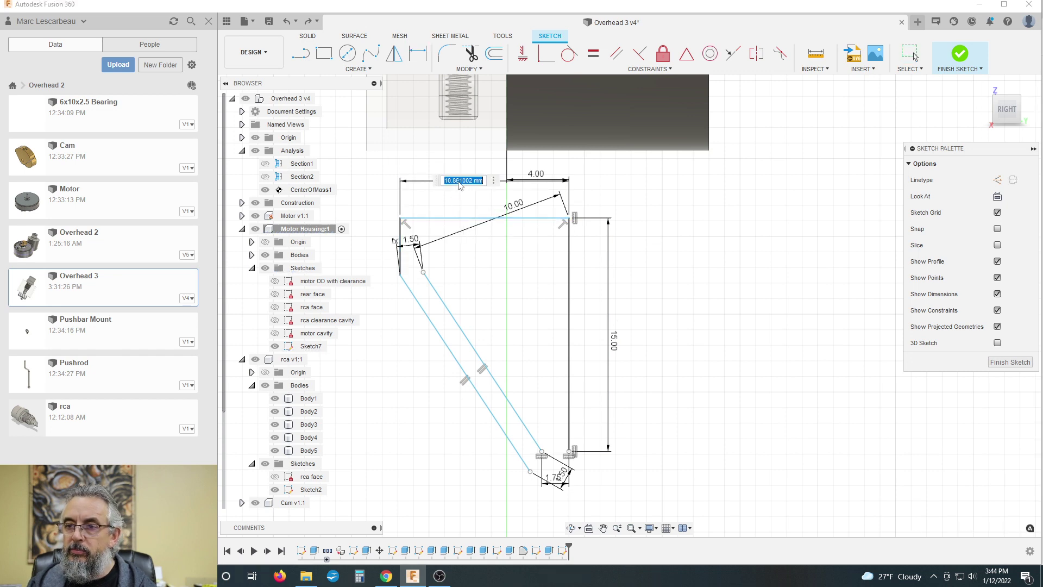
pyautogui.write('12')
pyautogui.press('Escape')
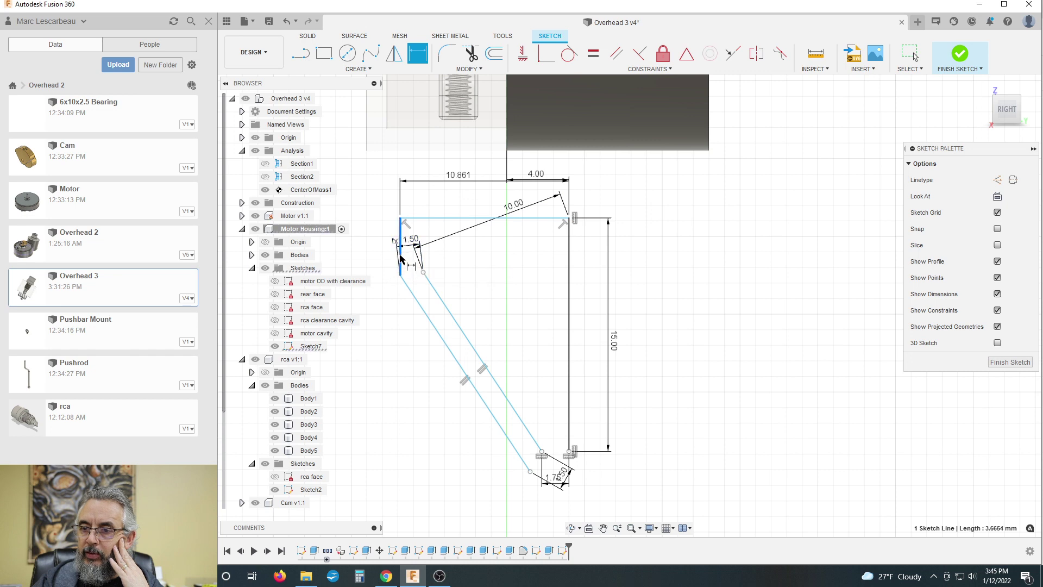
# Dimension the left segment at 3.66, undo to remove vertical and bottom lines, then raise the top edge
pyautogui.click(400, 255)
pyautogui.click(516, 205)
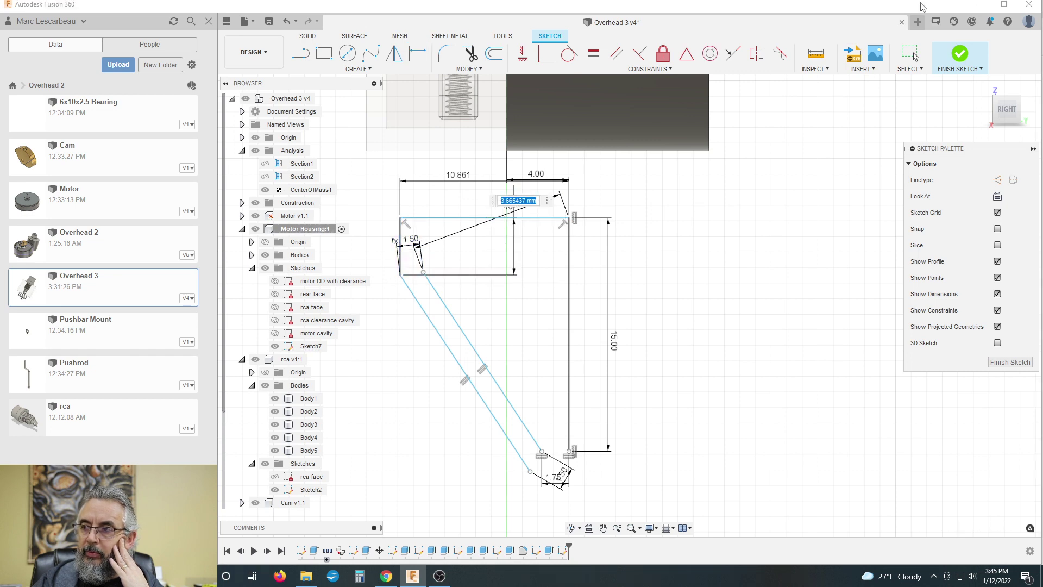
pyautogui.click(912, 53)
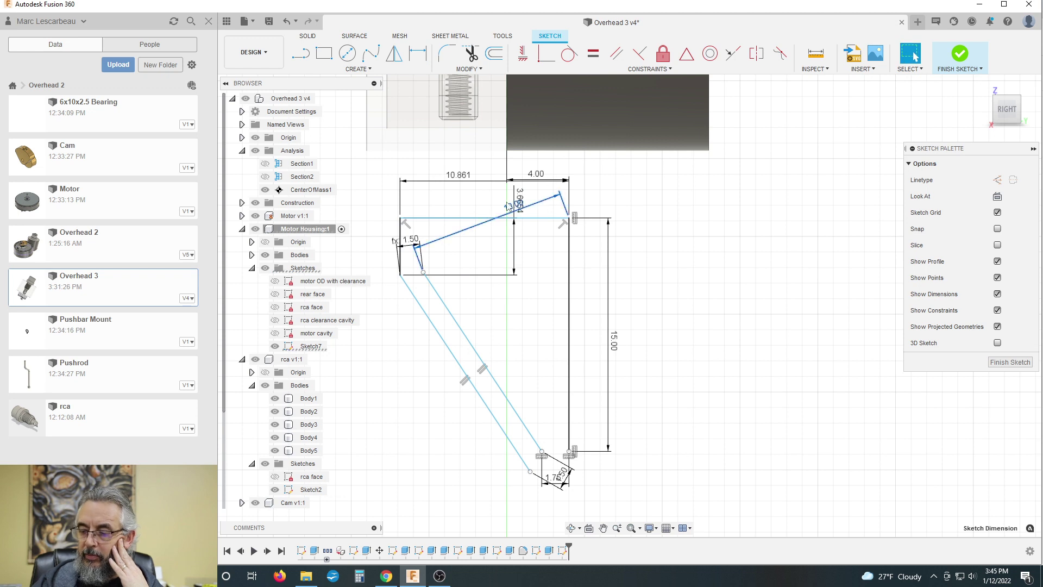
pyautogui.press('Escape')
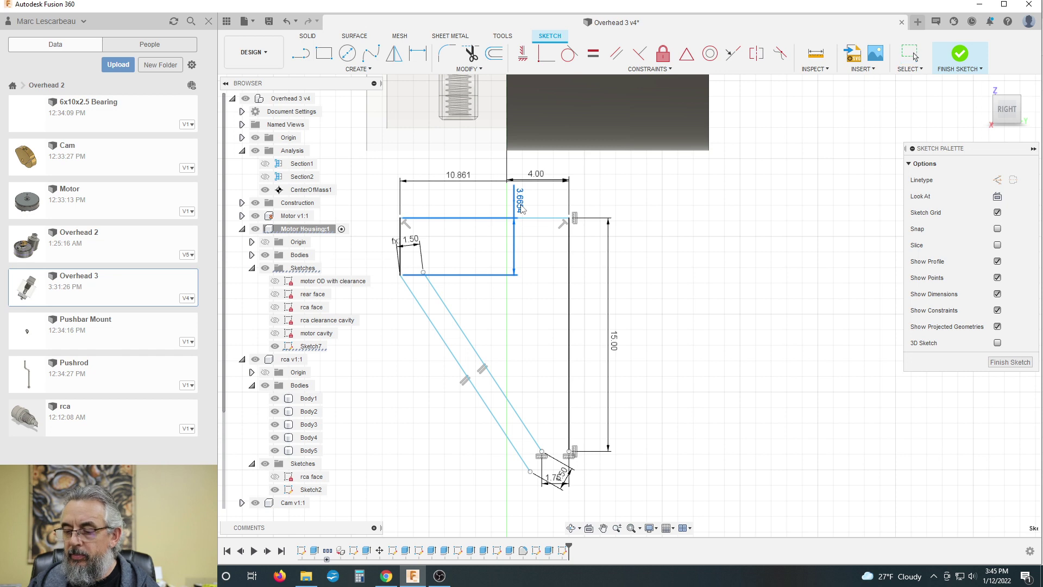
pyautogui.hotkey('ctrl', 'z')
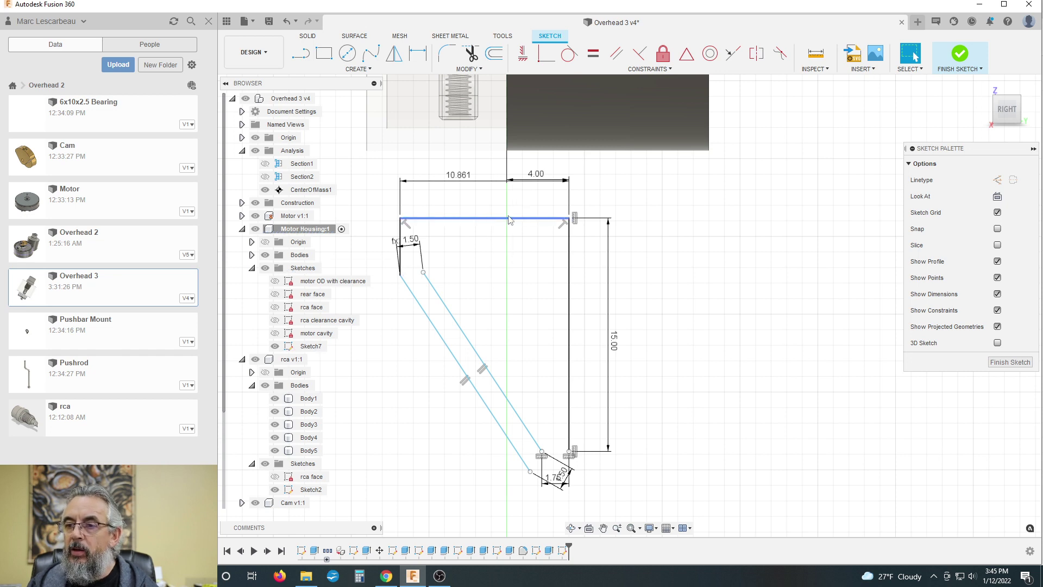
pyautogui.click(505, 218)
pyautogui.moveTo(489, 218)
pyautogui.mouseDown()
pyautogui.moveTo(486, 227)
pyautogui.moveTo(483, 197)
pyautogui.mouseUp()
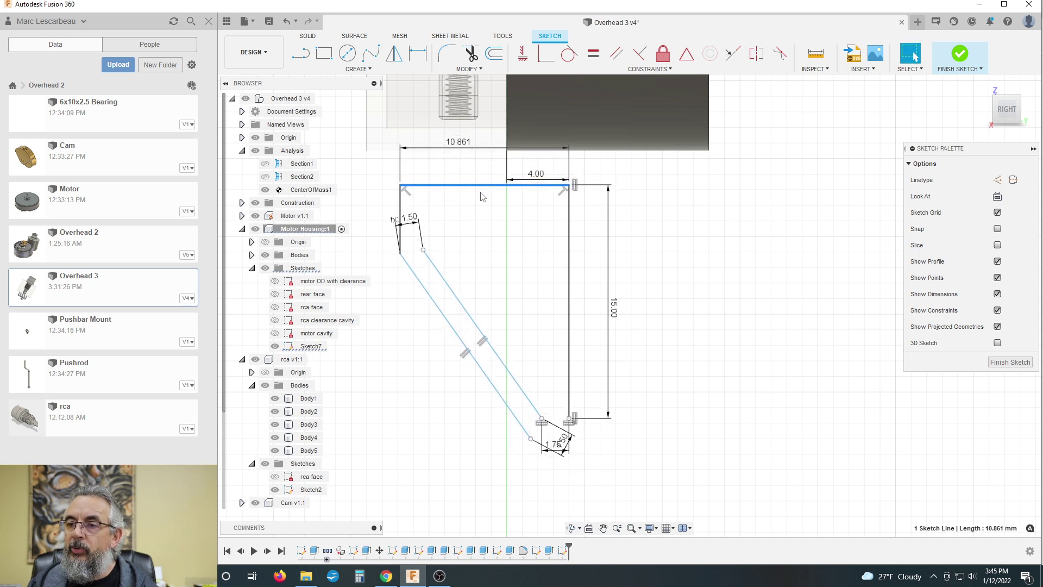
# Draw a vertical line from the outer diagonal's upper end up to the top edge
pyautogui.click(679, 220)
pyautogui.click(300, 52)
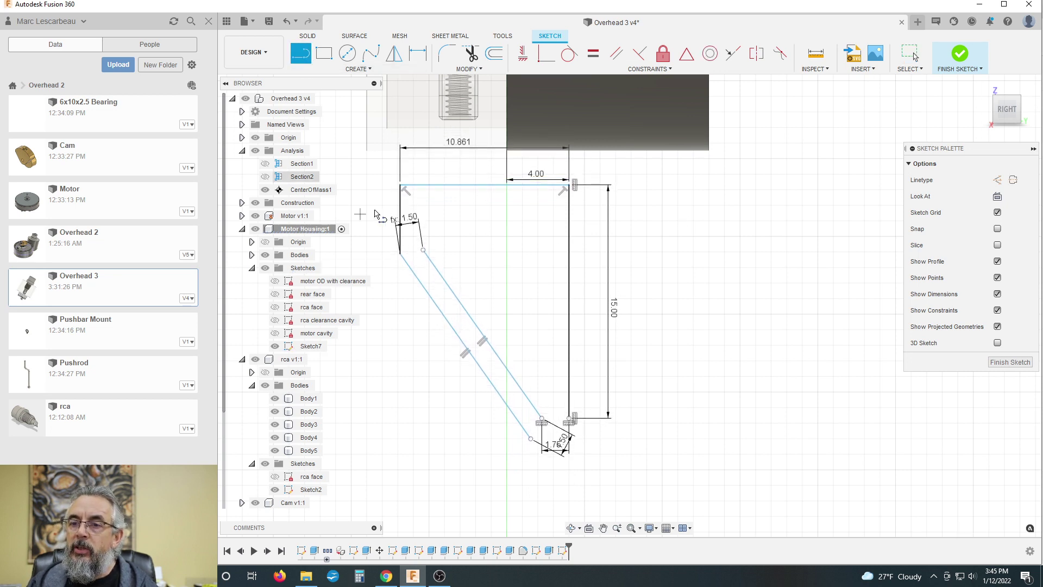
pyautogui.click(423, 250)
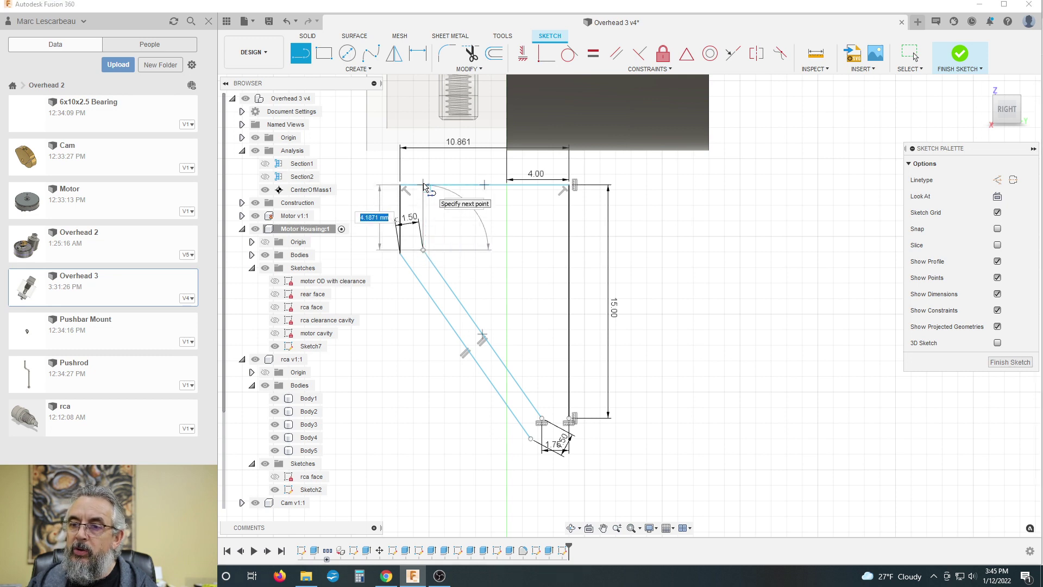
pyautogui.click(423, 186)
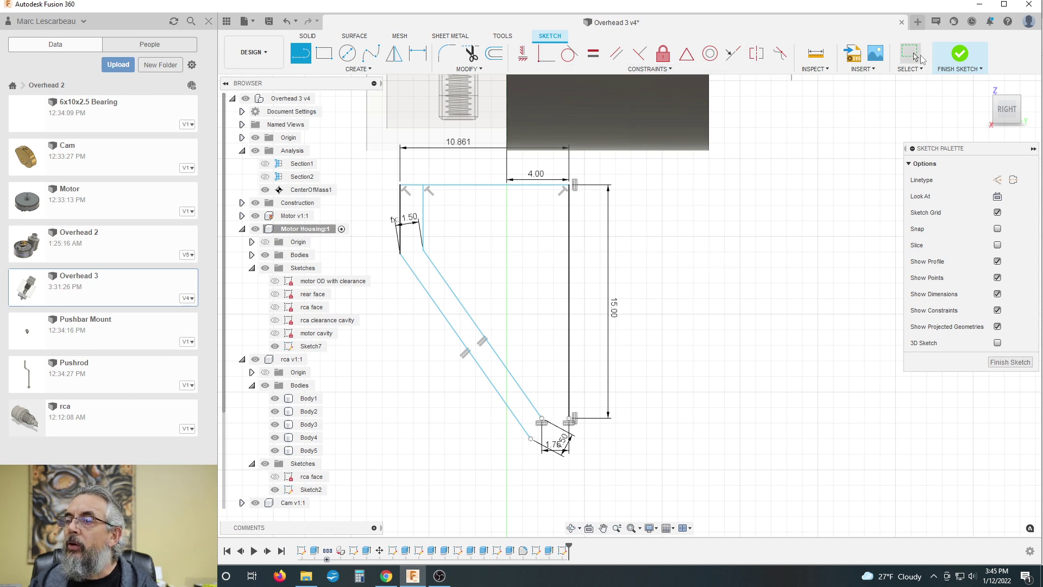
pyautogui.click(916, 54)
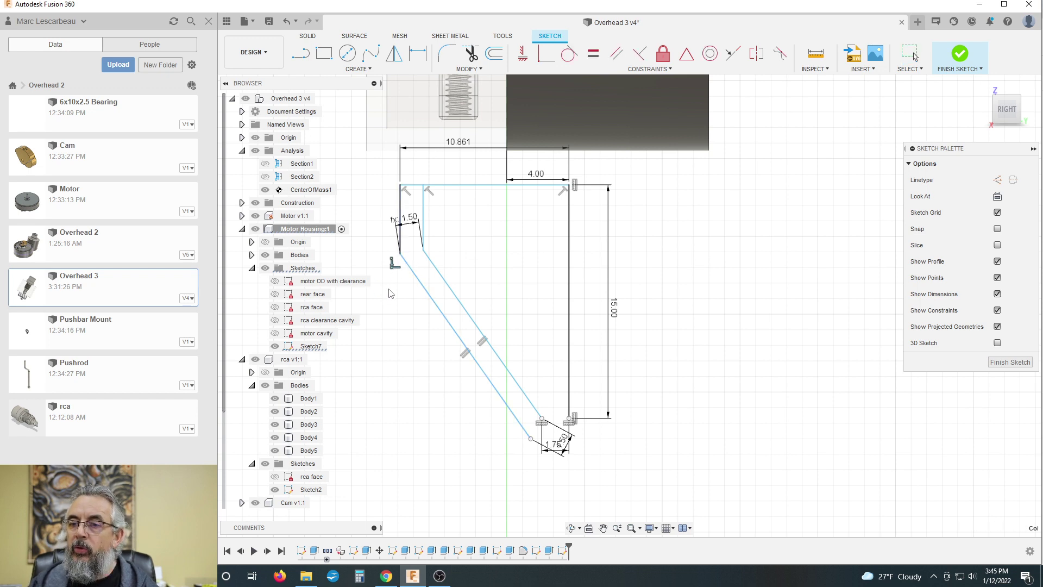
pyautogui.press('Escape')
# Delete the coincident constraint at the new line's top and reposition the point near the 1.75 dimension
pyautogui.click(399, 255)
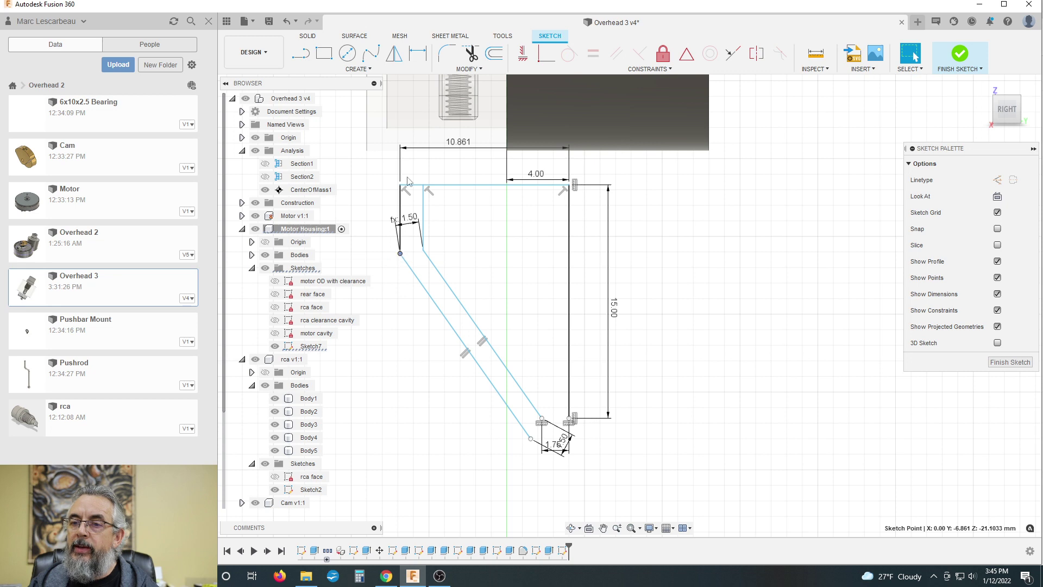
pyautogui.press('Escape')
pyautogui.click(400, 254)
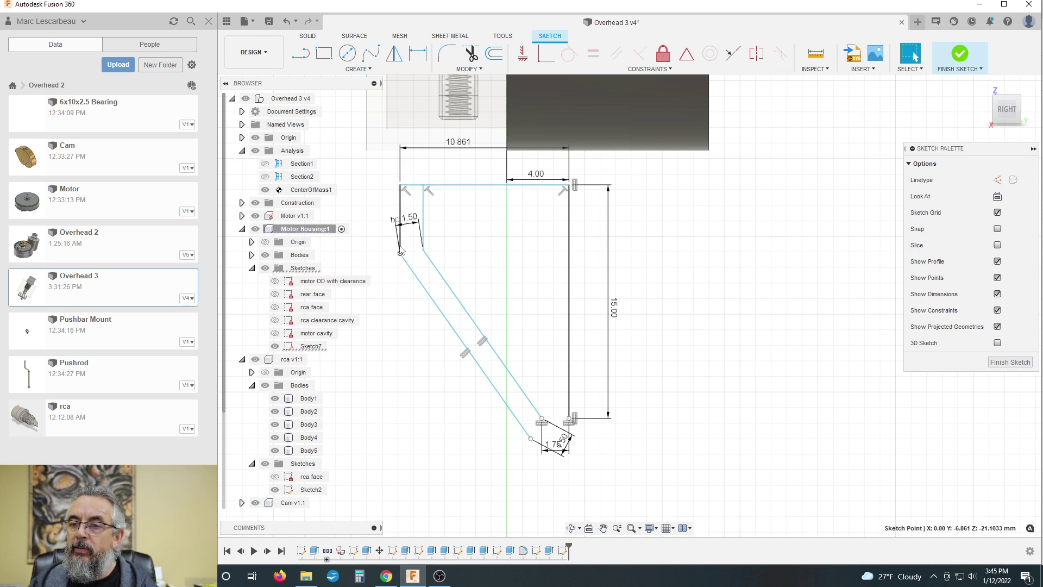
pyautogui.press('Escape')
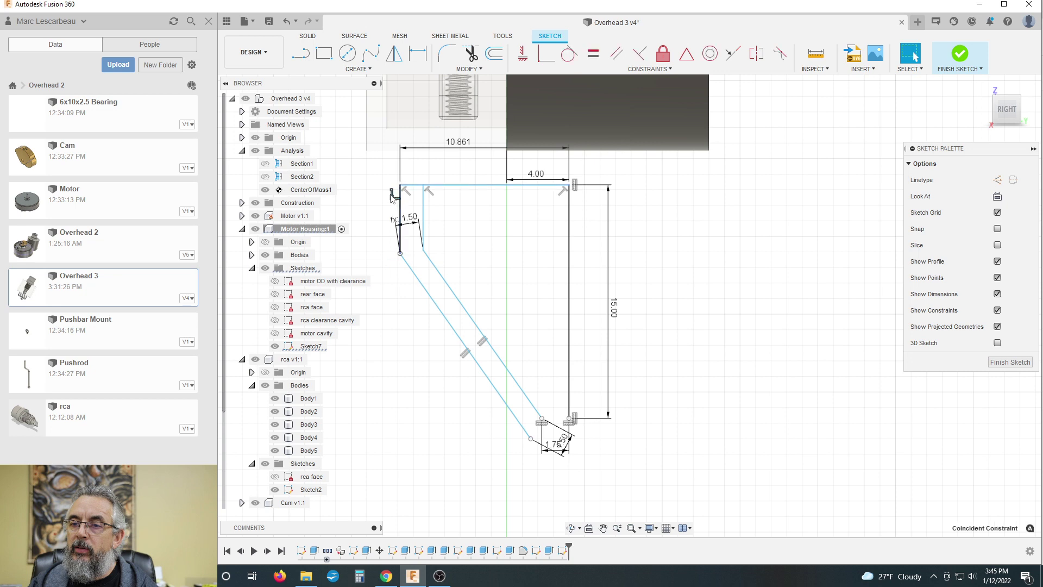
pyautogui.click(391, 192)
pyautogui.press('Delete')
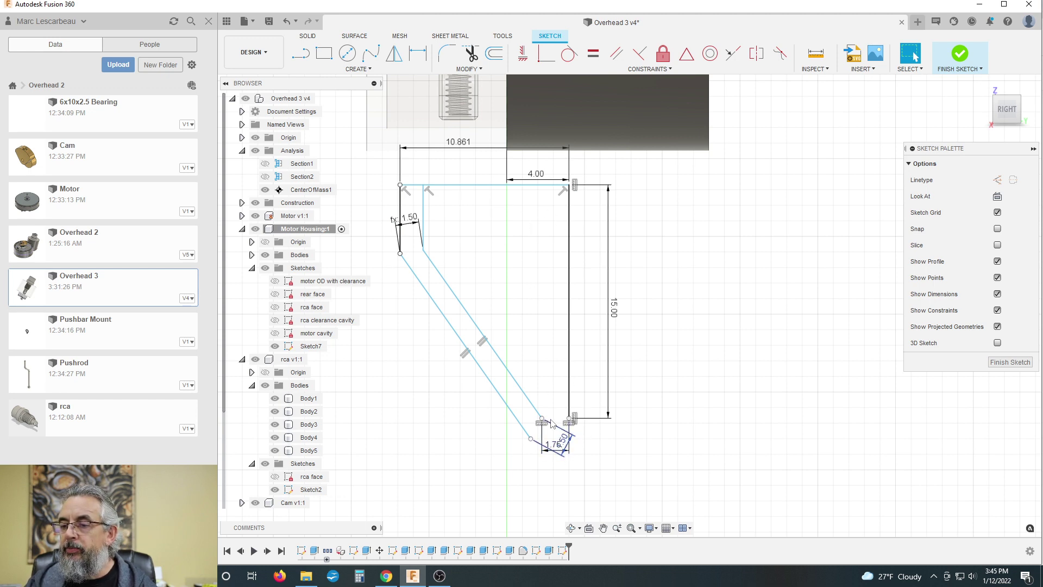
pyautogui.moveTo(546, 431); pyautogui.dragTo(549, 419)
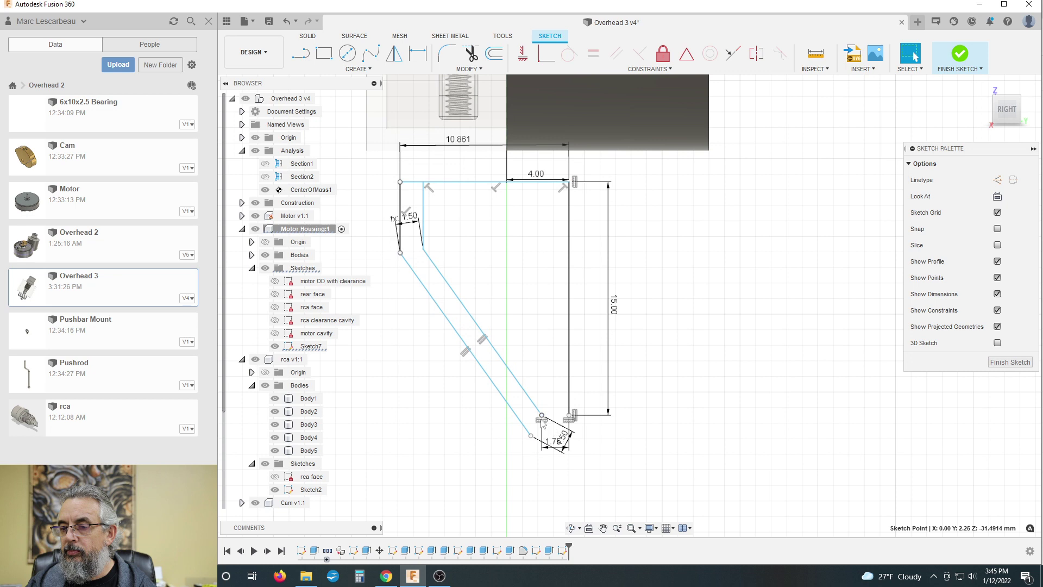
pyautogui.click(541, 415)
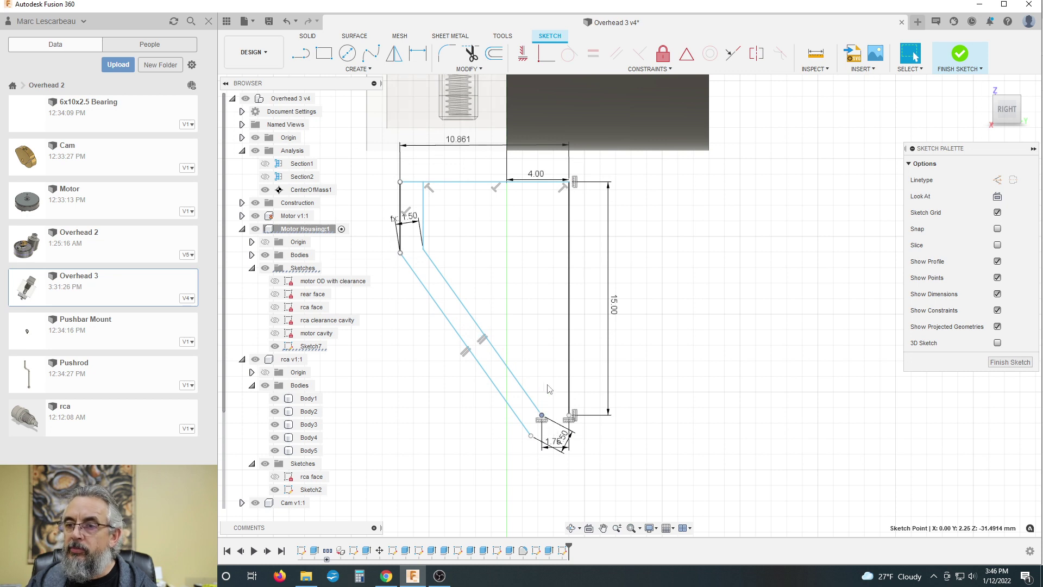
# Draw a bottom line from the right corner to the diagonal, trim the diagonal's tail, and finish Sketch7
pyautogui.click(301, 53)
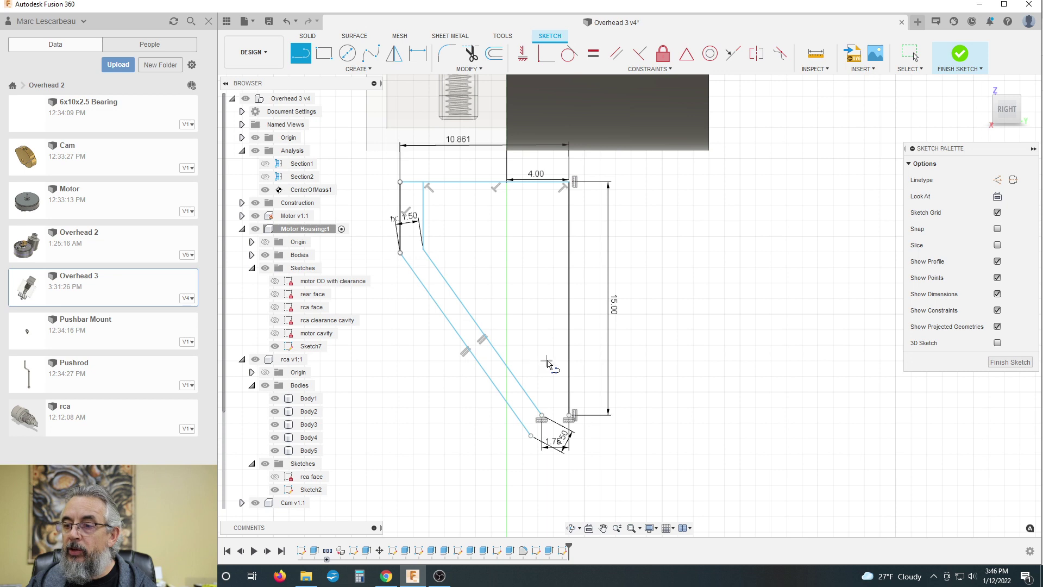
pyautogui.click(570, 416)
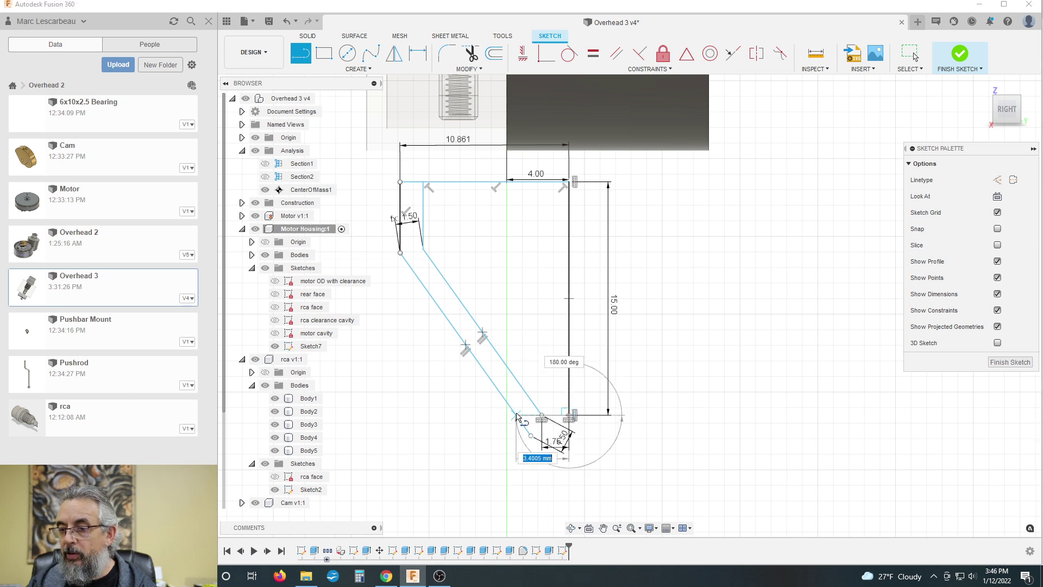
pyautogui.click(516, 415)
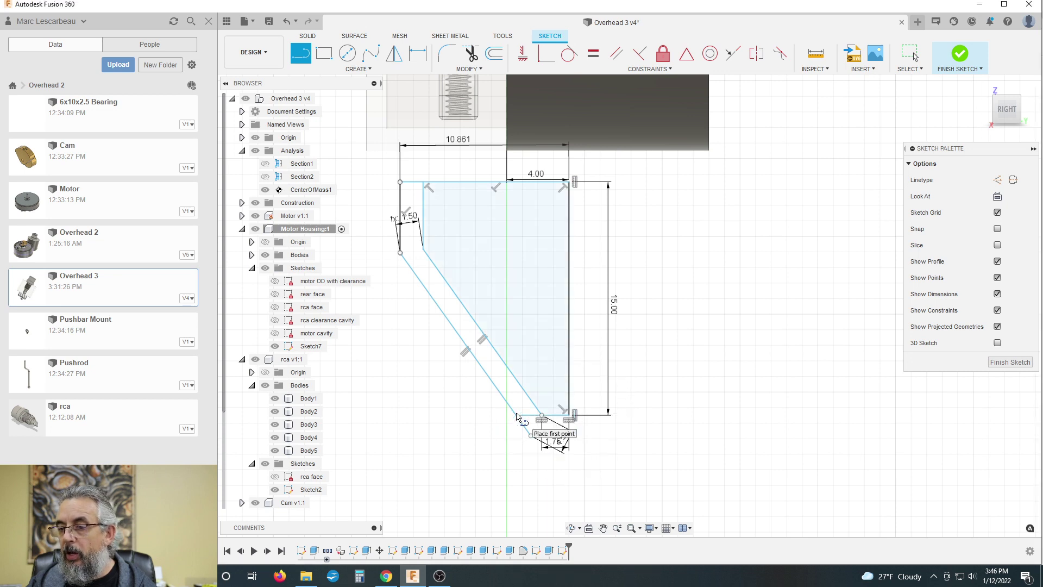
pyautogui.click(471, 52)
pyautogui.click(525, 429)
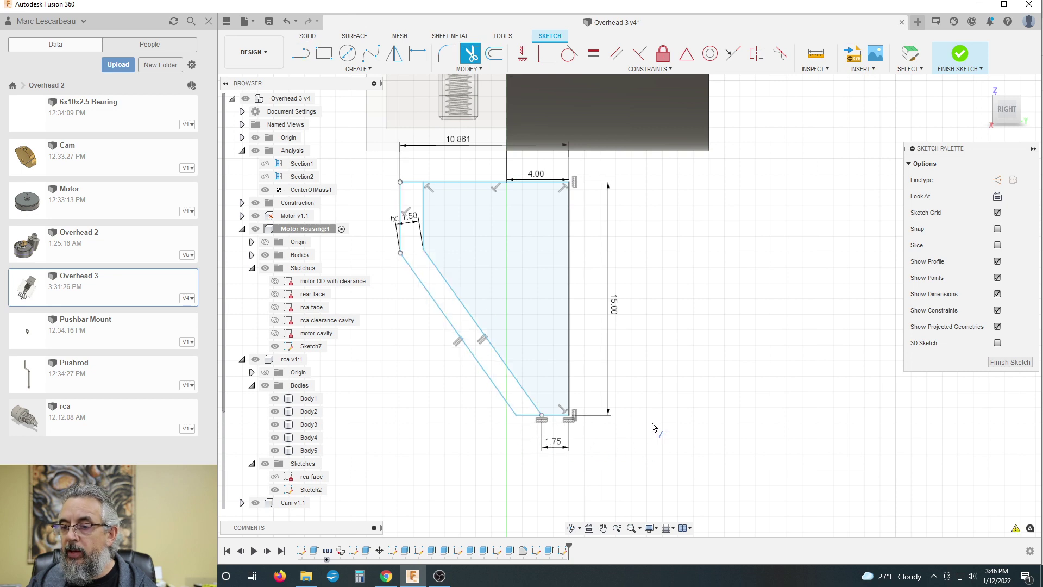
pyautogui.click(1007, 362)
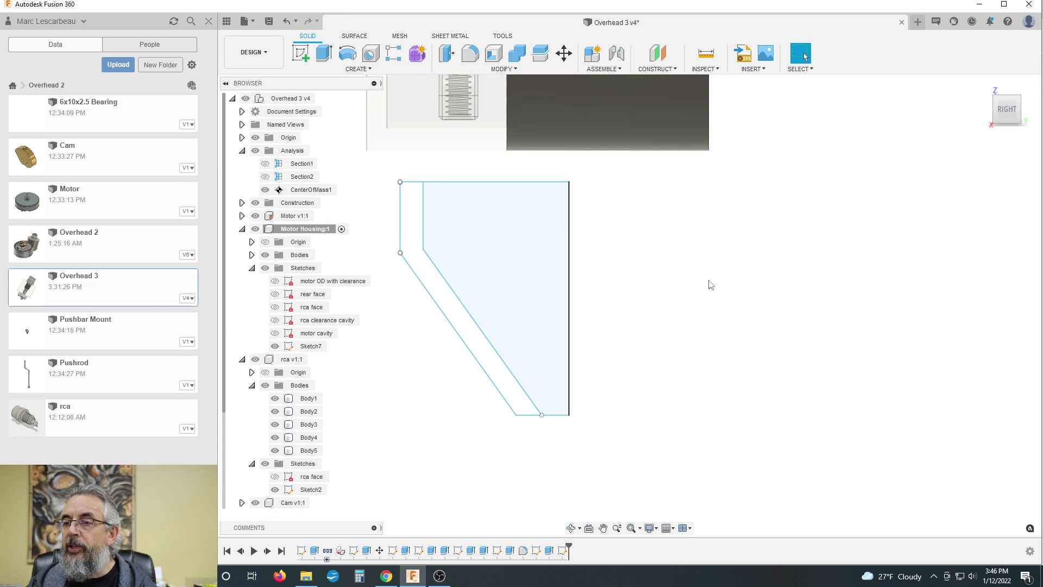
# Drag Sketch7's top edge higher, finish the sketch, then reopen Sketch7 for editing
pyautogui.doubleClick(562, 551)
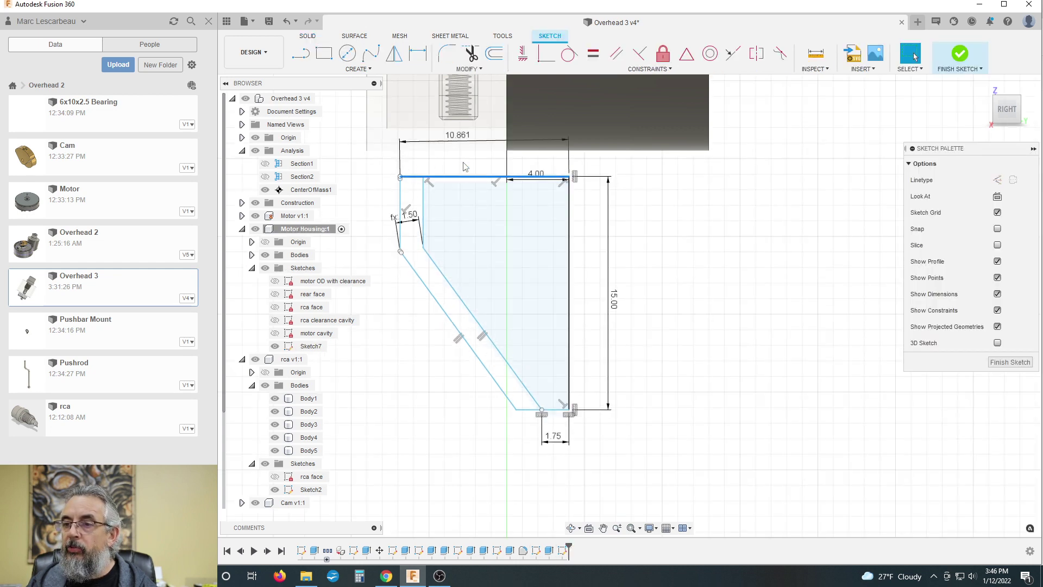
pyautogui.moveTo(464, 166); pyautogui.dragTo(471, 140)
pyautogui.click(990, 362)
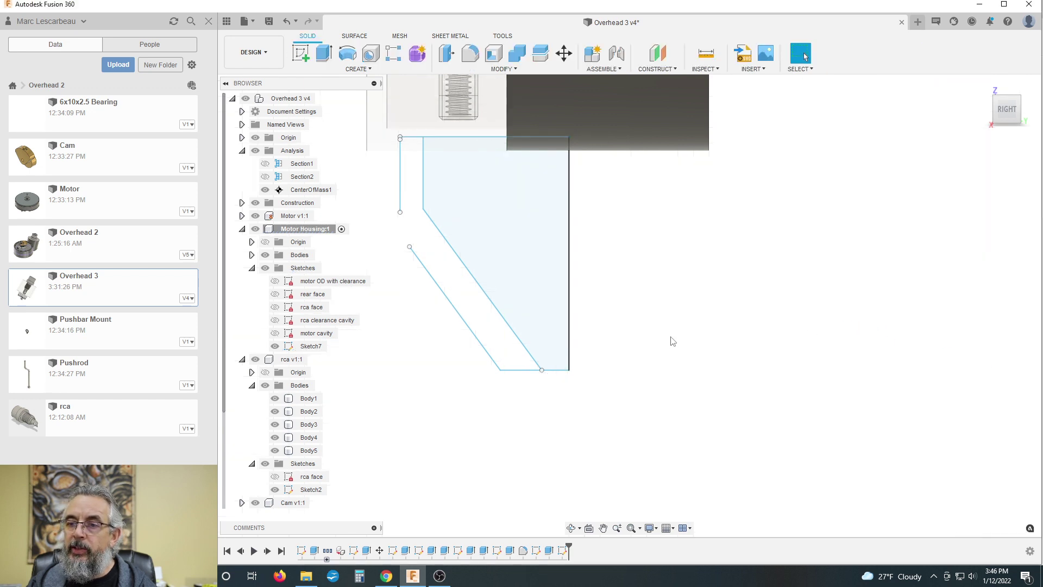
pyautogui.click(564, 550)
pyautogui.press('Escape')
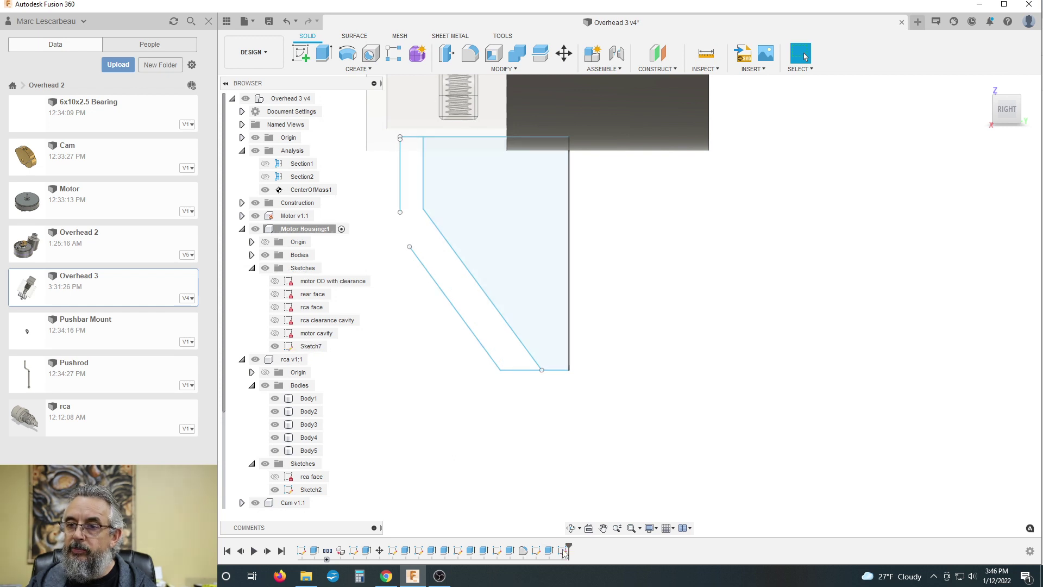
pyautogui.doubleClick(564, 550)
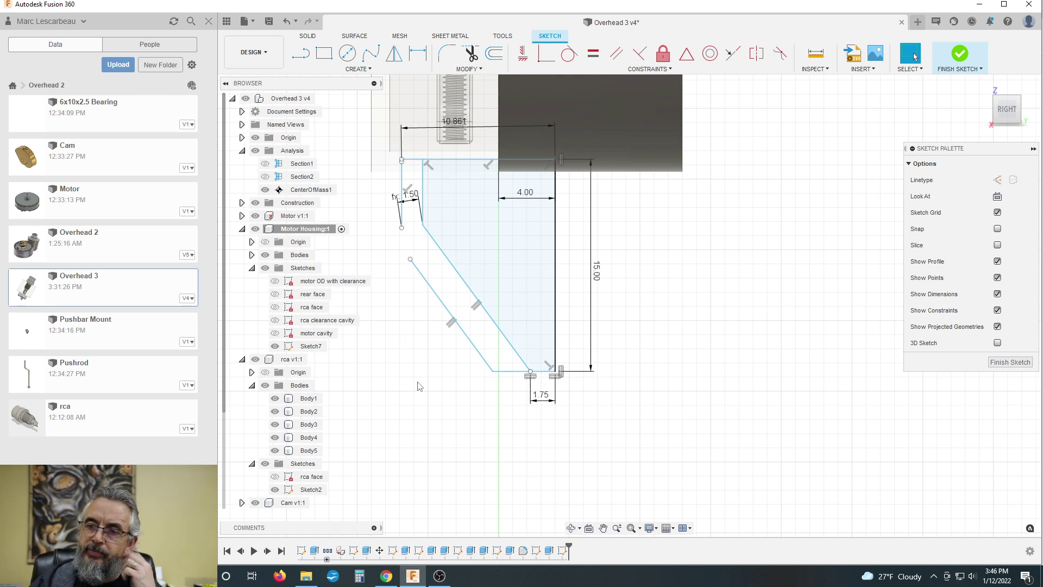
# Replace the 1.50 dimension with 1.5 wall thicknesses between the vertical lines and between the diagonals
pyautogui.click(410, 196)
pyautogui.press('Delete')
pyautogui.press('d')
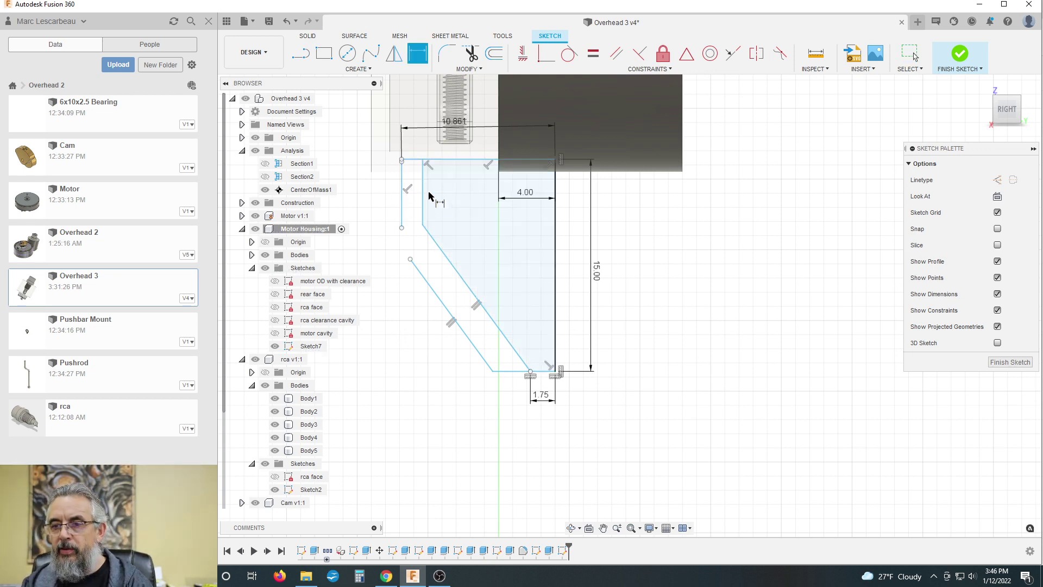
pyautogui.click(424, 200)
pyautogui.click(403, 190)
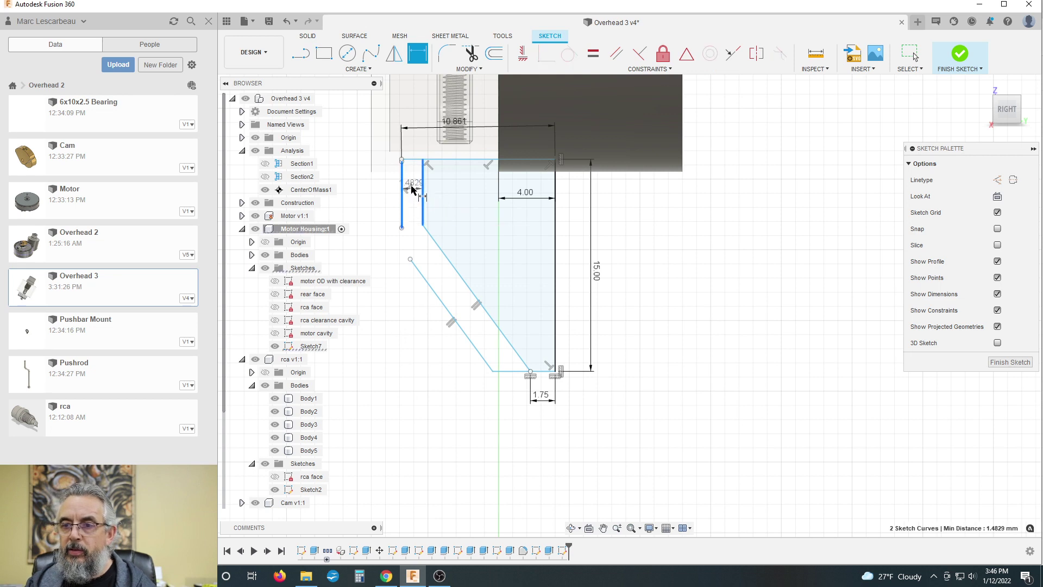
pyautogui.click(413, 182)
pyautogui.write('1.5')
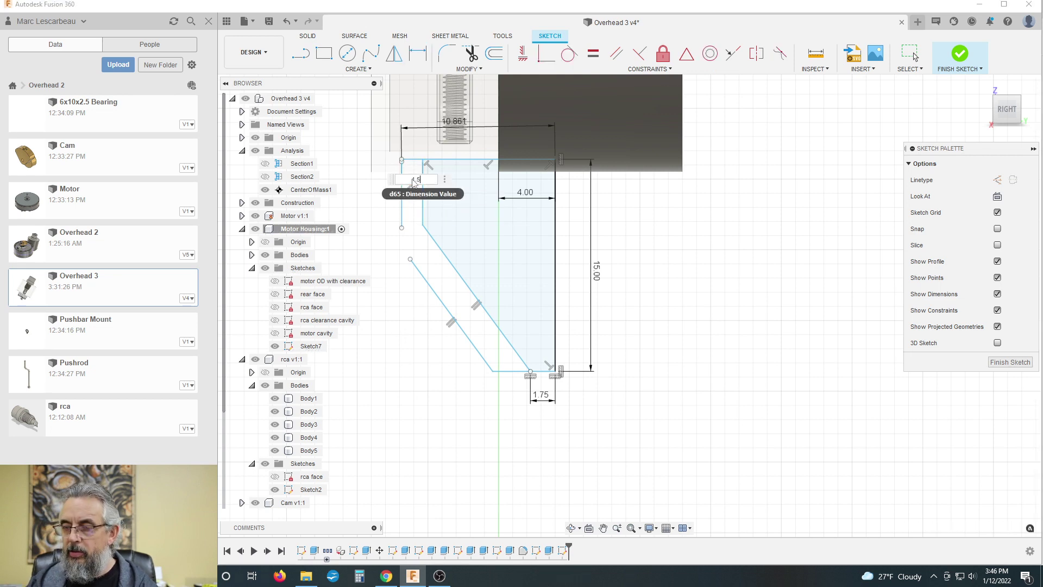
pyautogui.press('Return')
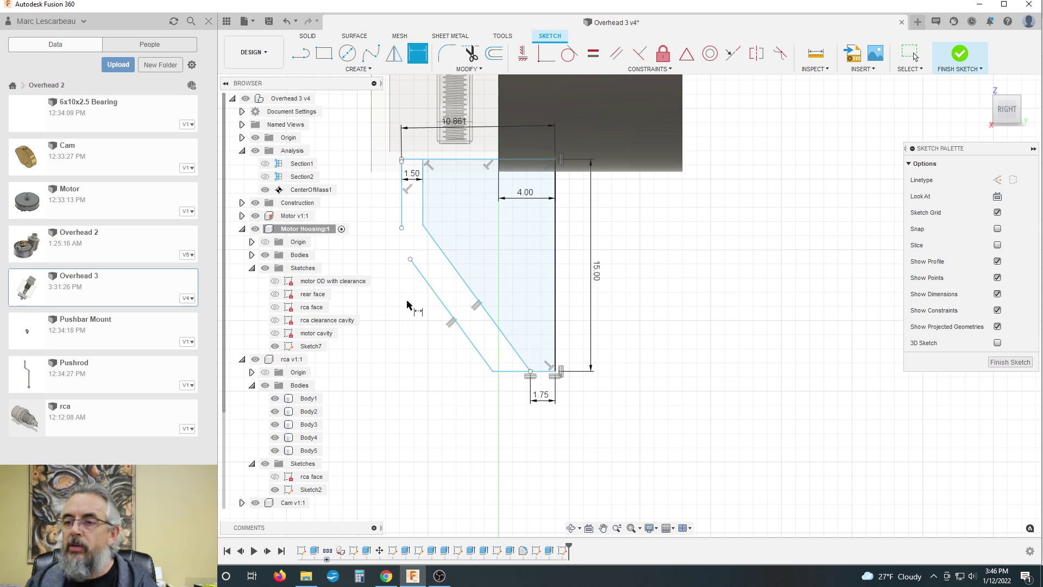
pyautogui.click(446, 307)
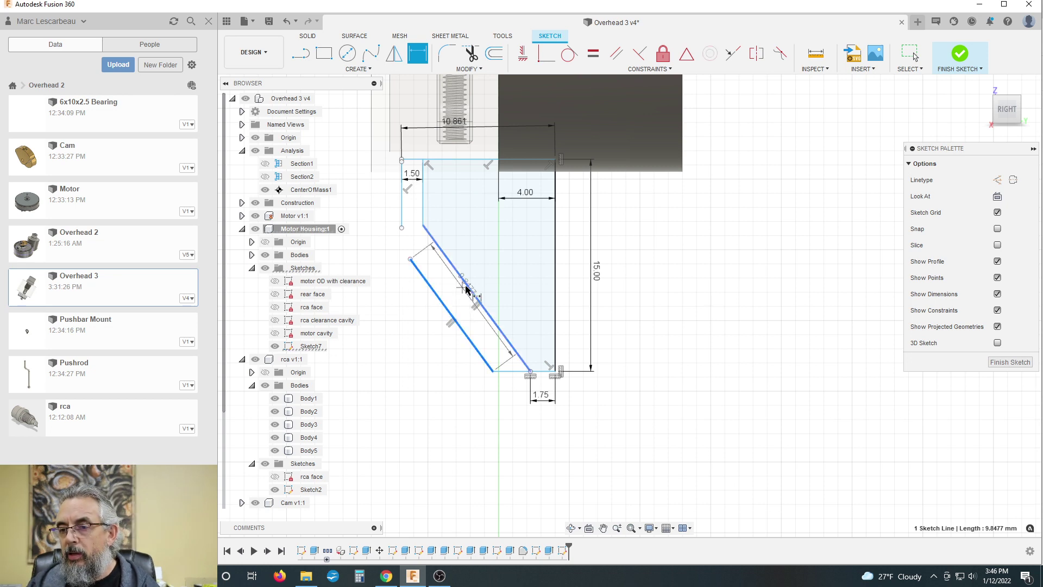
pyautogui.click(468, 287)
pyautogui.click(463, 293)
pyautogui.write('1.5')
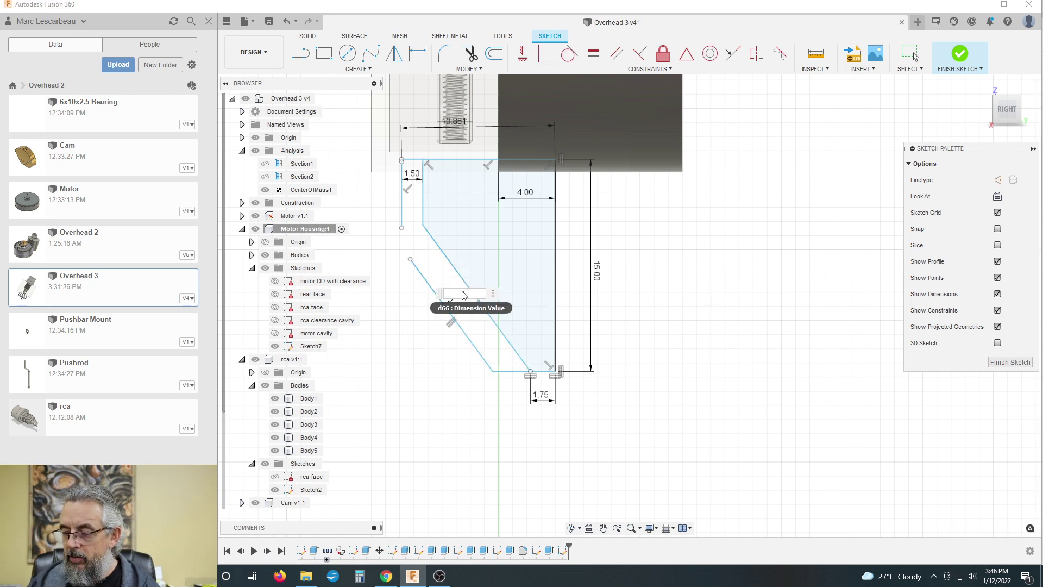
pyautogui.press('Return')
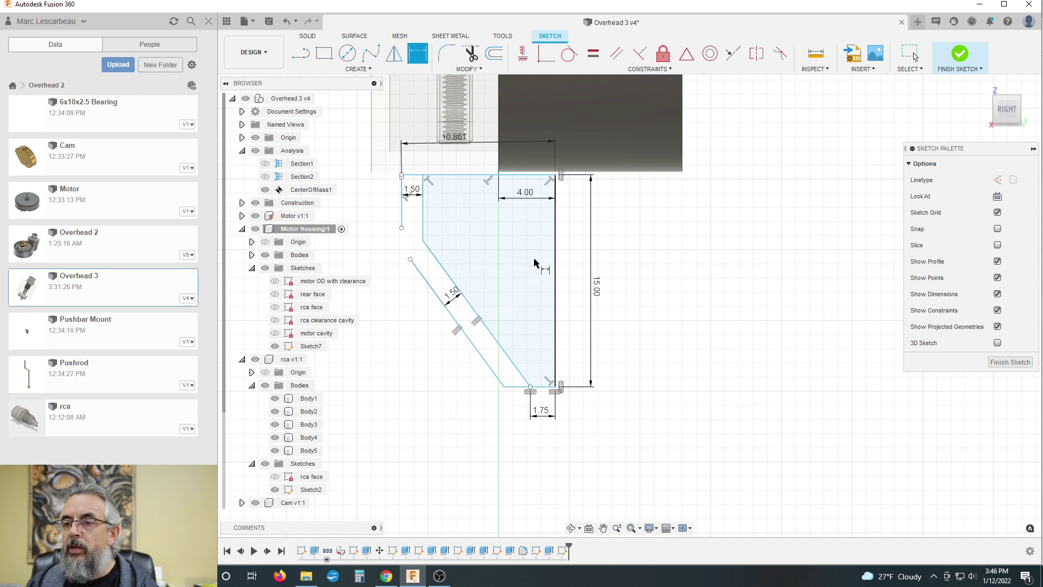
# Extend the left vertical line down to the diagonal and the top line further left
pyautogui.click(454, 69)
pyautogui.click(465, 118)
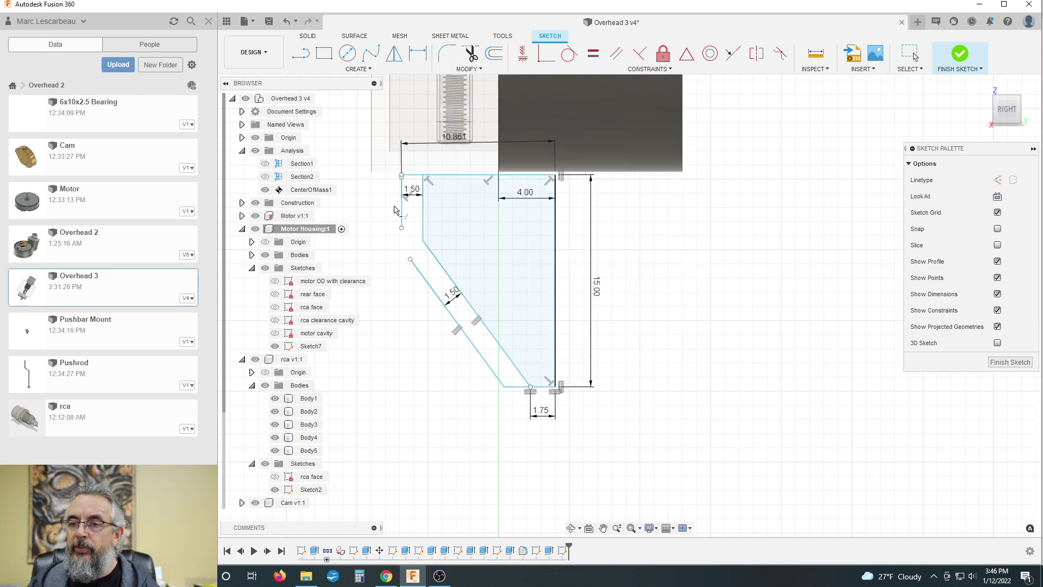
pyautogui.click(402, 219)
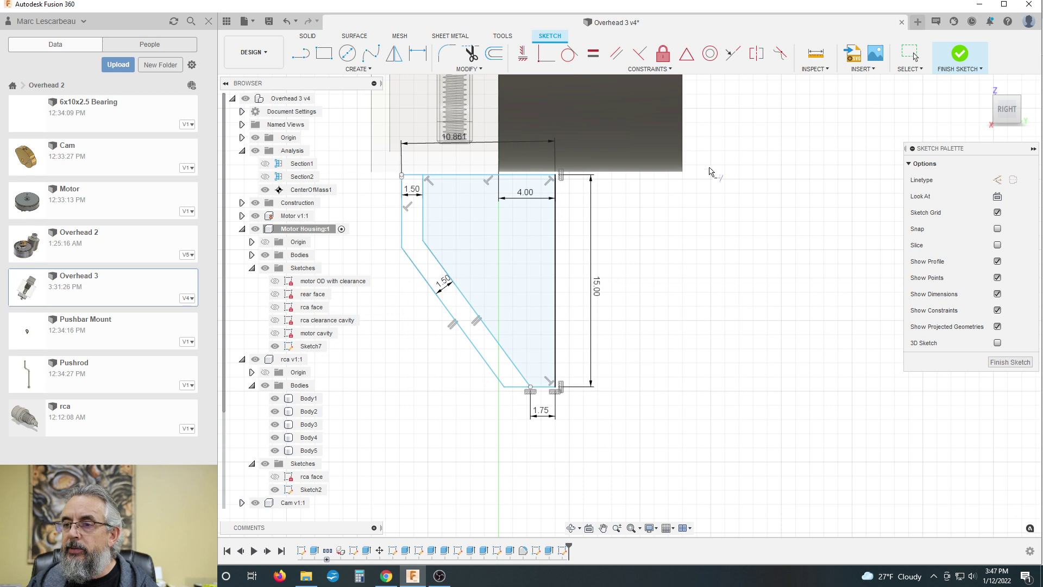
pyautogui.click(471, 166)
pyautogui.click(912, 54)
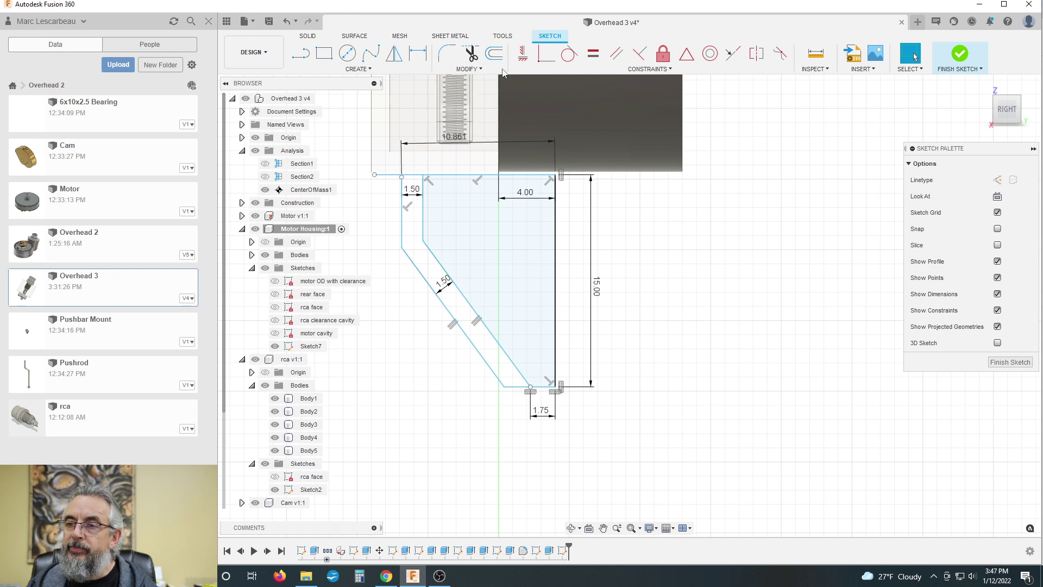
# Trim the top line's overhang, extend it to the outer slanted line, and drag it up to the 10.86 level
pyautogui.click(470, 53)
pyautogui.click(391, 175)
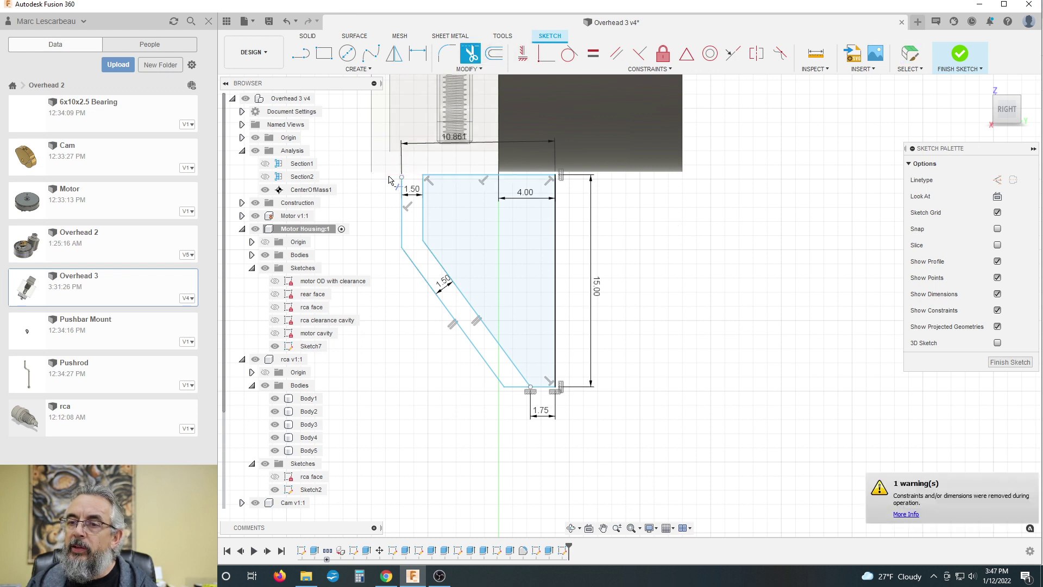
pyautogui.click(468, 69)
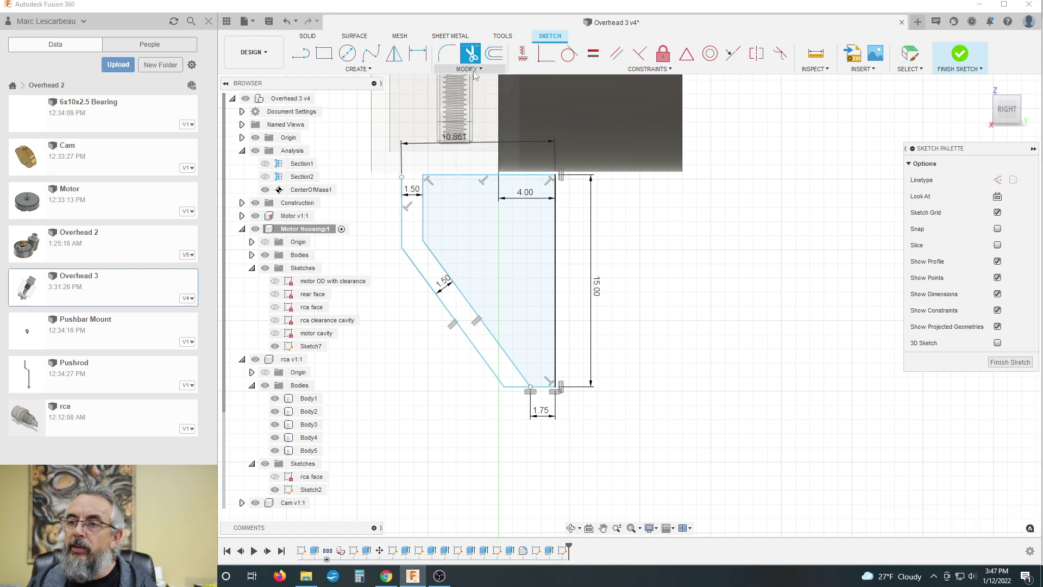
pyautogui.click(458, 117)
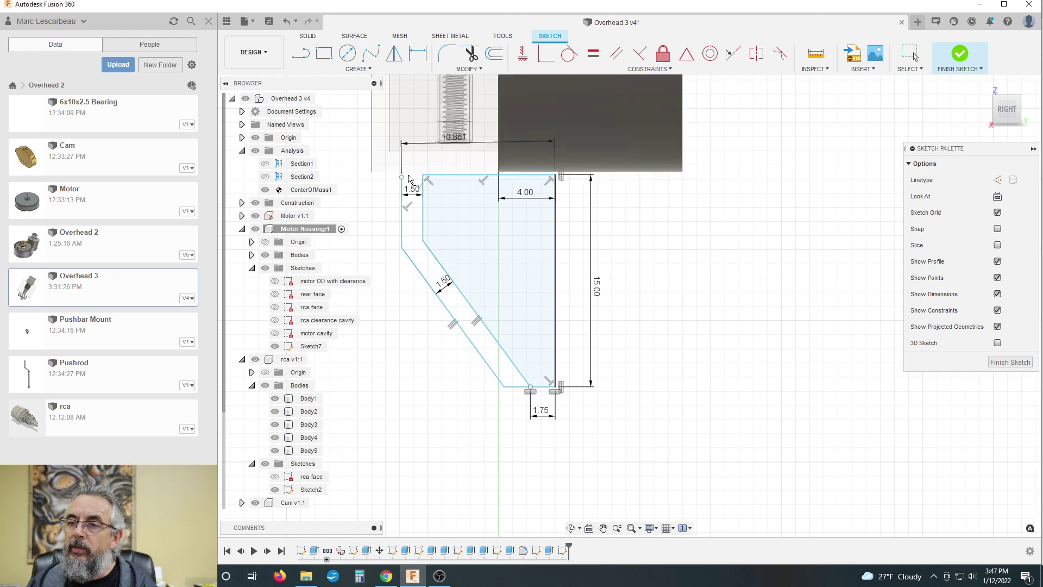
pyautogui.click(427, 177)
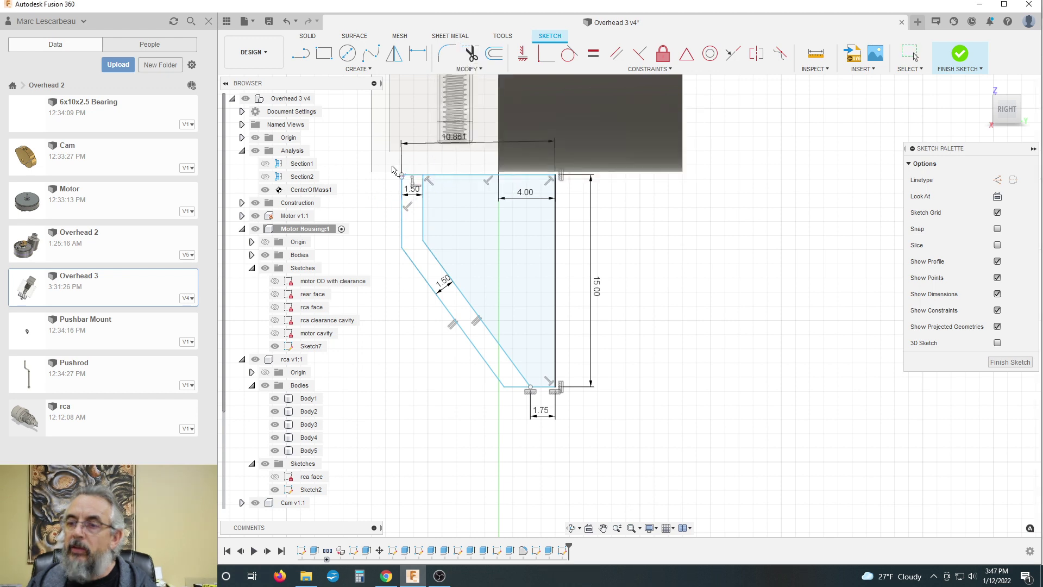
pyautogui.click(912, 54)
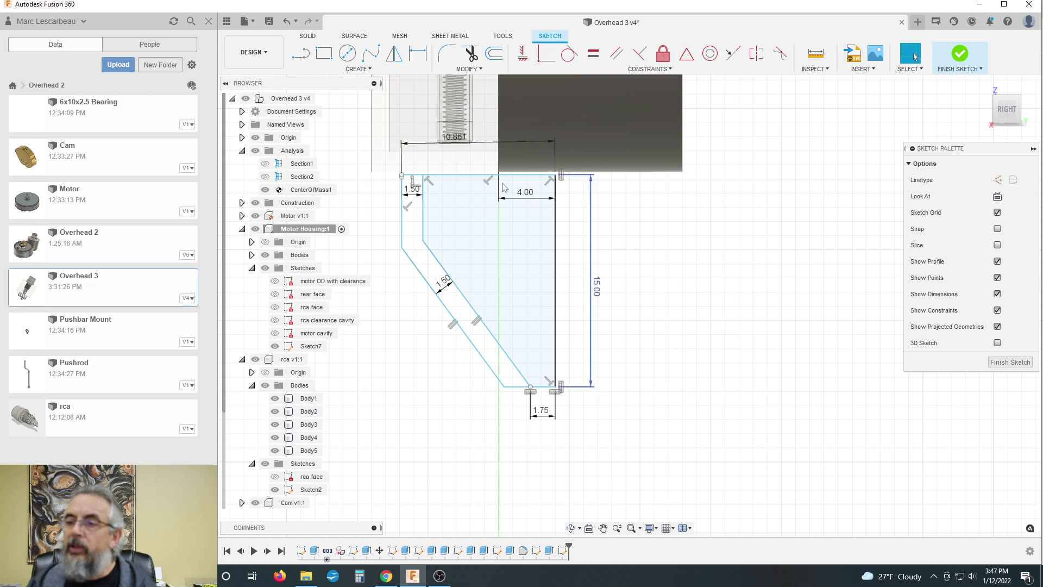
pyautogui.moveTo(483, 176); pyautogui.dragTo(488, 153)
pyautogui.click(914, 56)
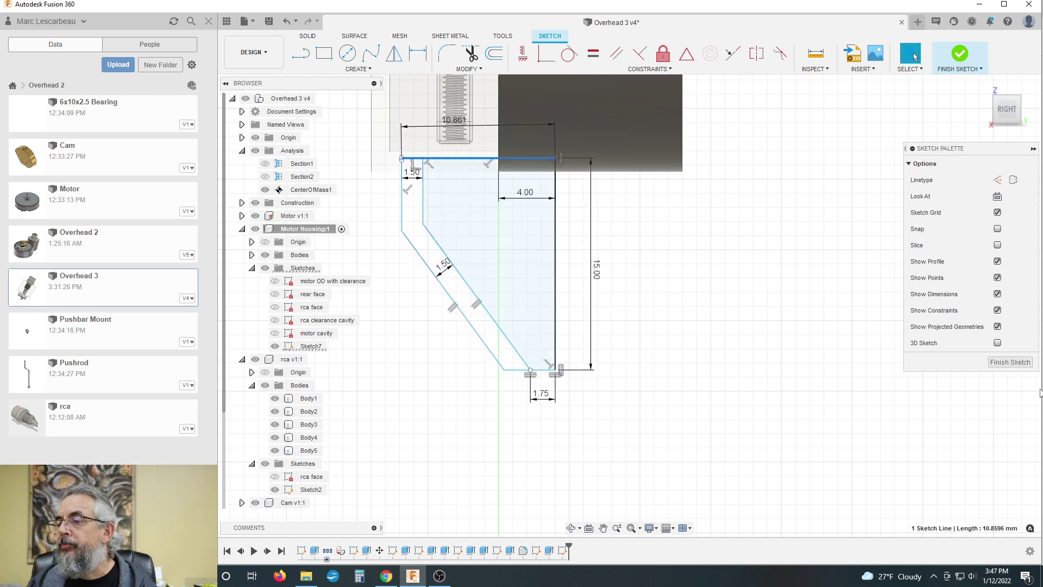
# Finish Sketch7, orbit to an angled view of the housing, and start a Revolve
pyautogui.click(1003, 363)
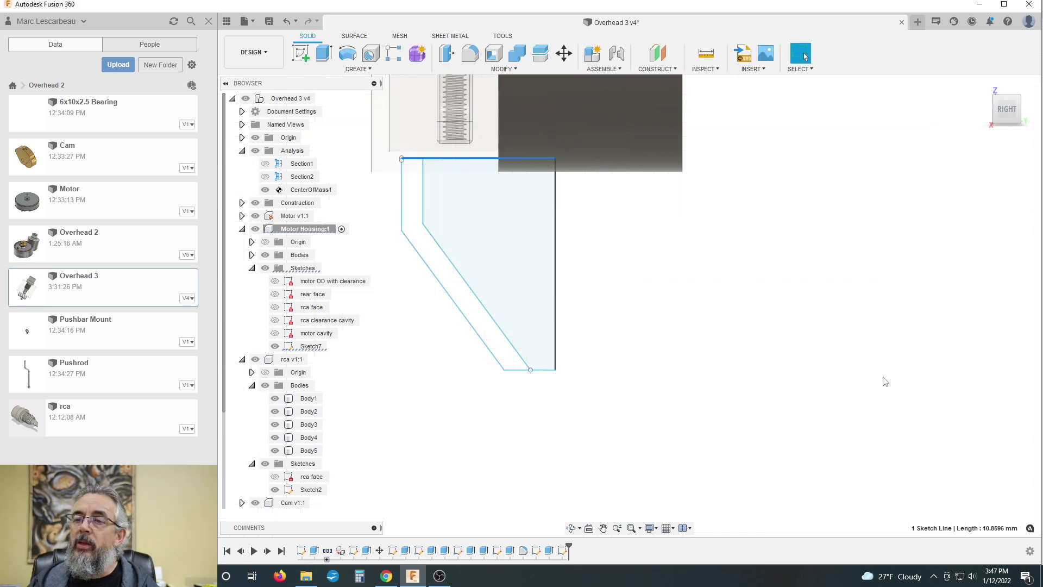
pyautogui.moveTo(620, 270)
pyautogui.keyDown('shift'); pyautogui.mouseDown(button='middle')
pyautogui.moveTo(645, 286)
pyautogui.moveTo(629, 302)
pyautogui.moveTo(670, 321)
pyautogui.moveTo(657, 315)
pyautogui.mouseUp(button='middle'); pyautogui.keyUp('shift')
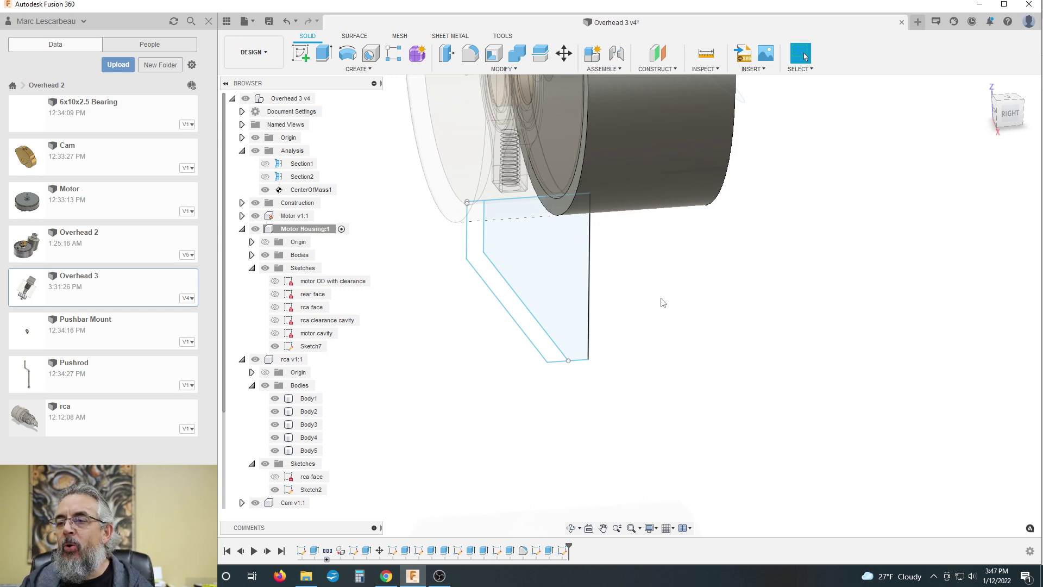
pyautogui.click(347, 52)
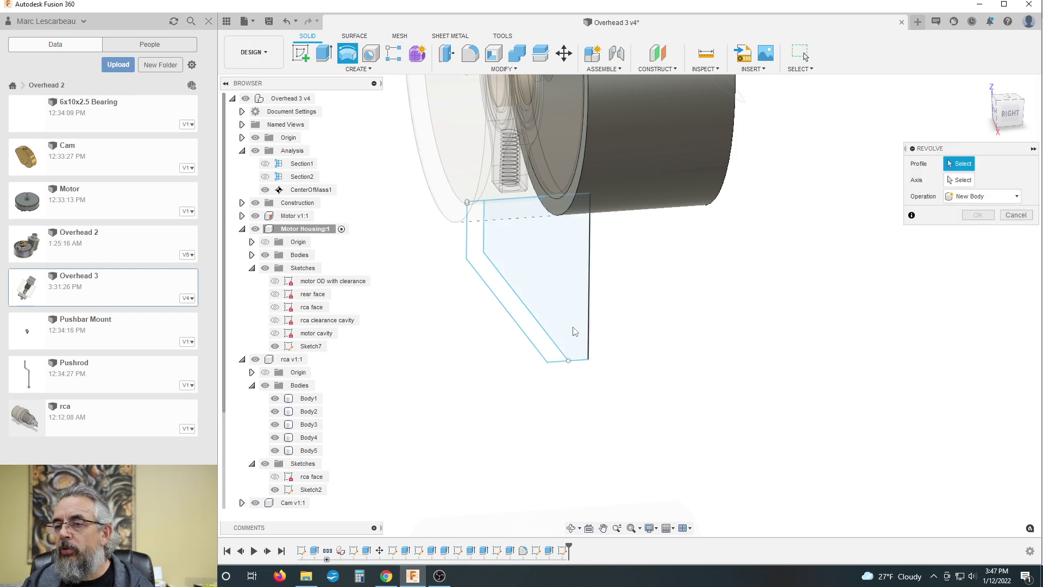
pyautogui.click(559, 315)
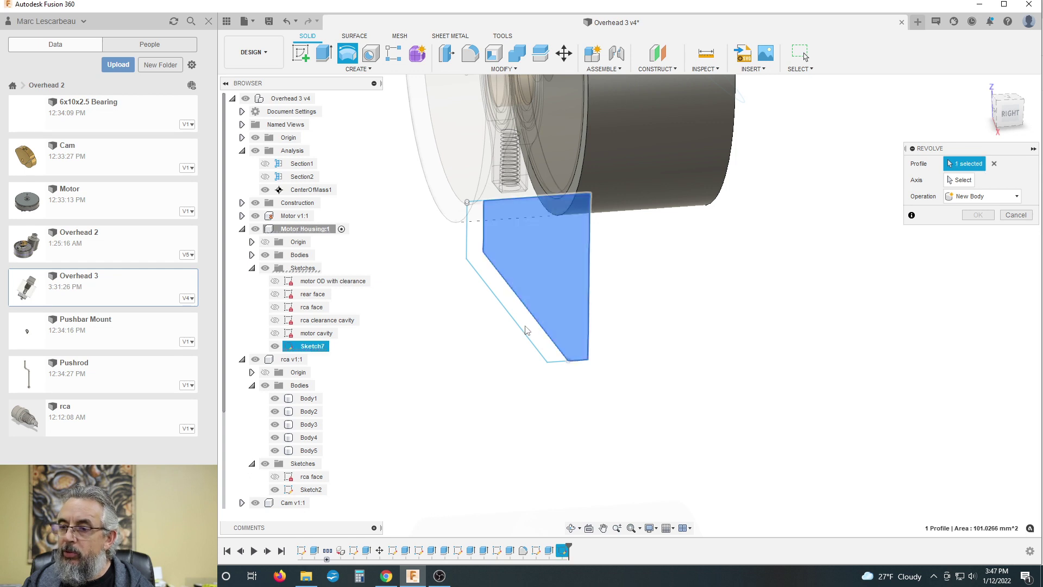
pyautogui.click(993, 163)
pyautogui.scroll(8, 478, 225)
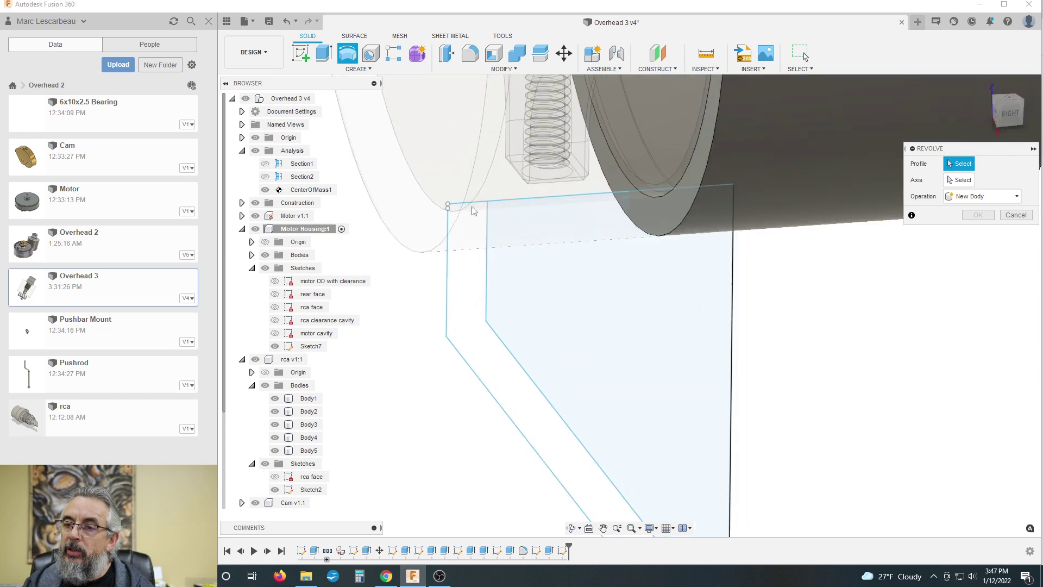
pyautogui.scroll(-3, 520, 241)
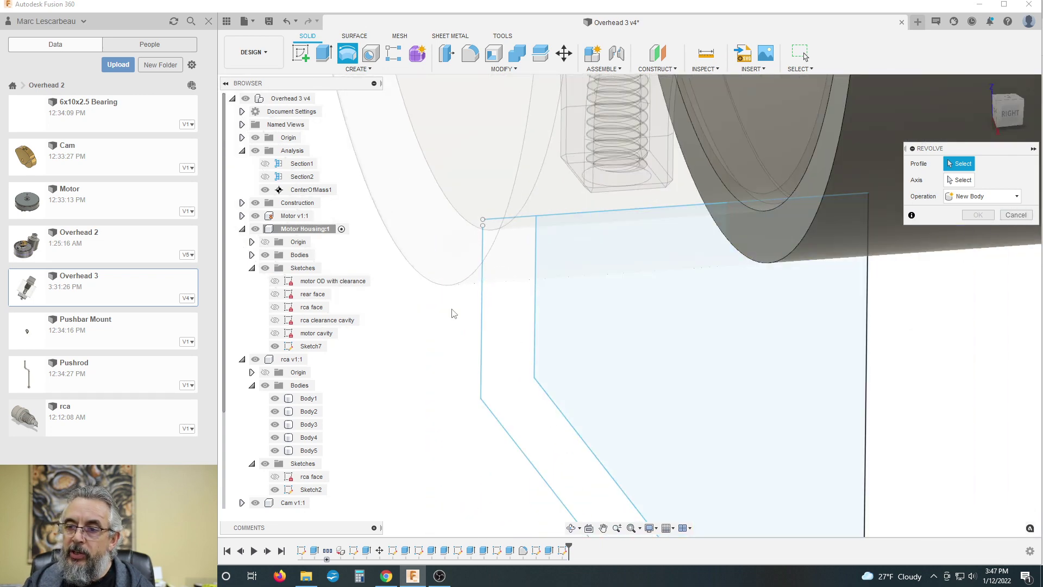
# Cancel the revolve, extend Sketch7's left vertical line up to the top edge, and finish the sketch
pyautogui.scroll(-4, 459, 304)
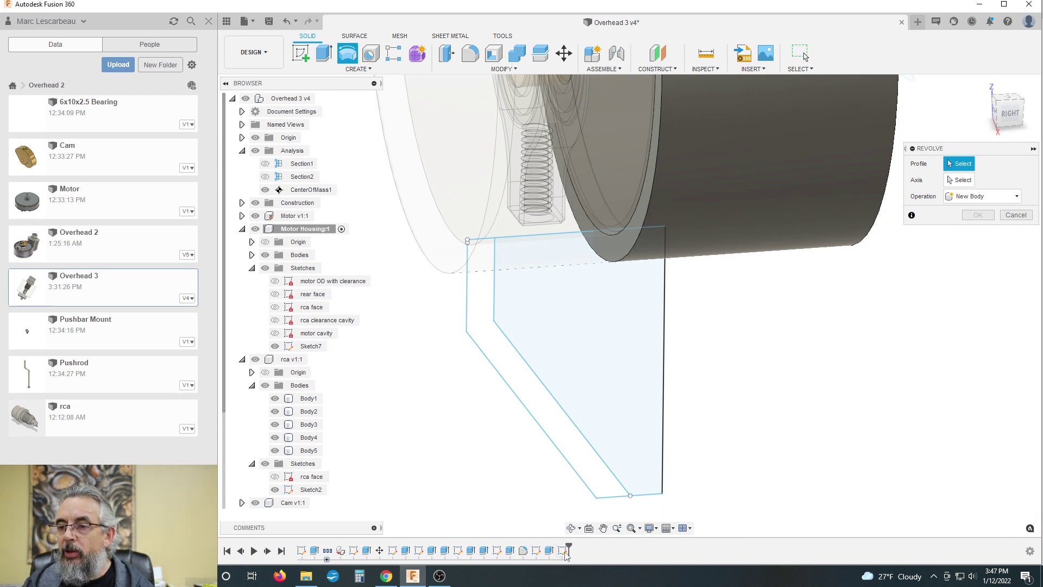
pyautogui.click(1016, 215)
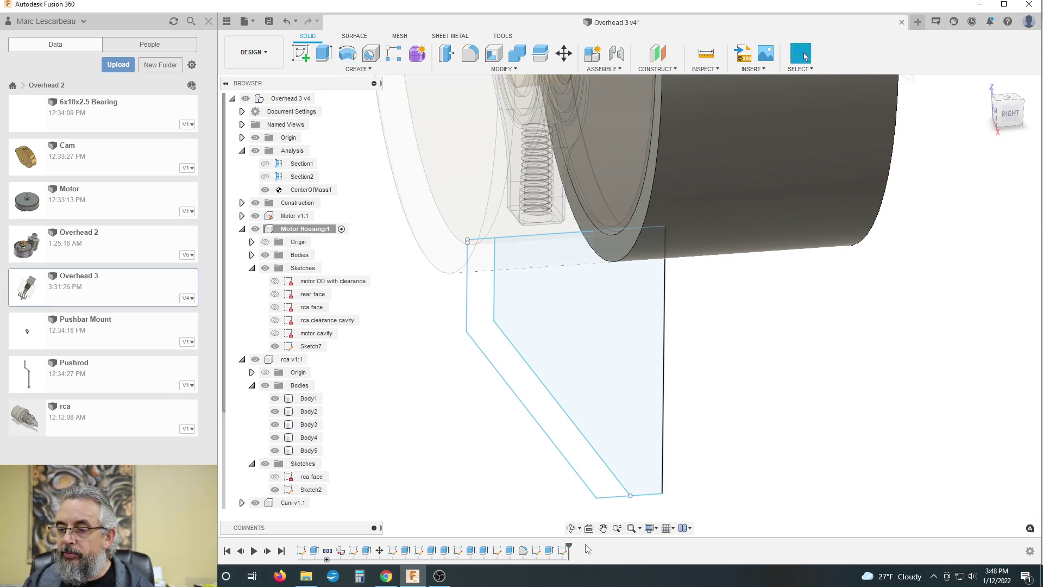
pyautogui.doubleClick(564, 551)
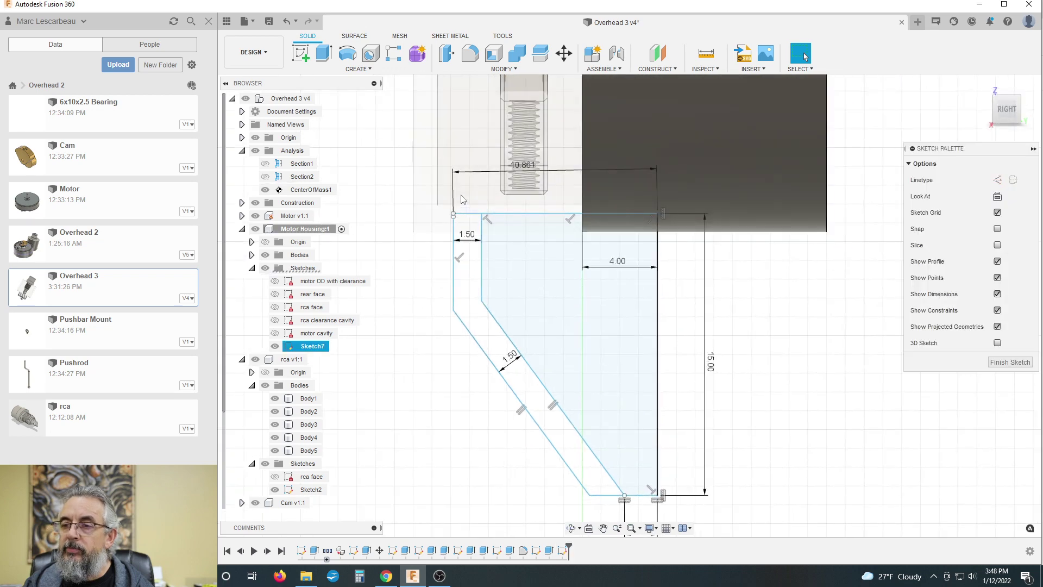
pyautogui.click(468, 69)
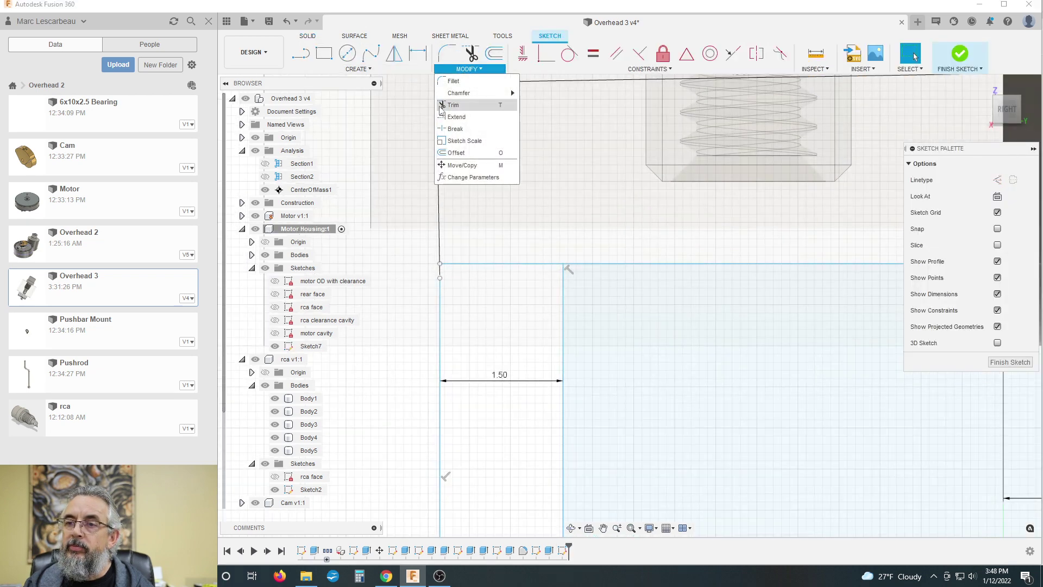
pyautogui.click(467, 117)
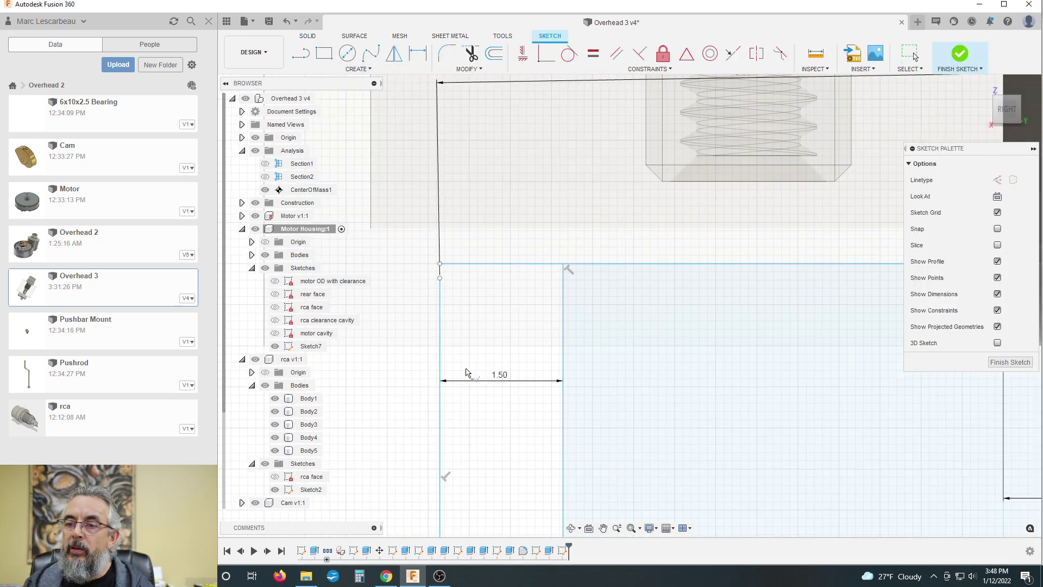
pyautogui.click(441, 304)
pyautogui.scroll(-5, 415, 270)
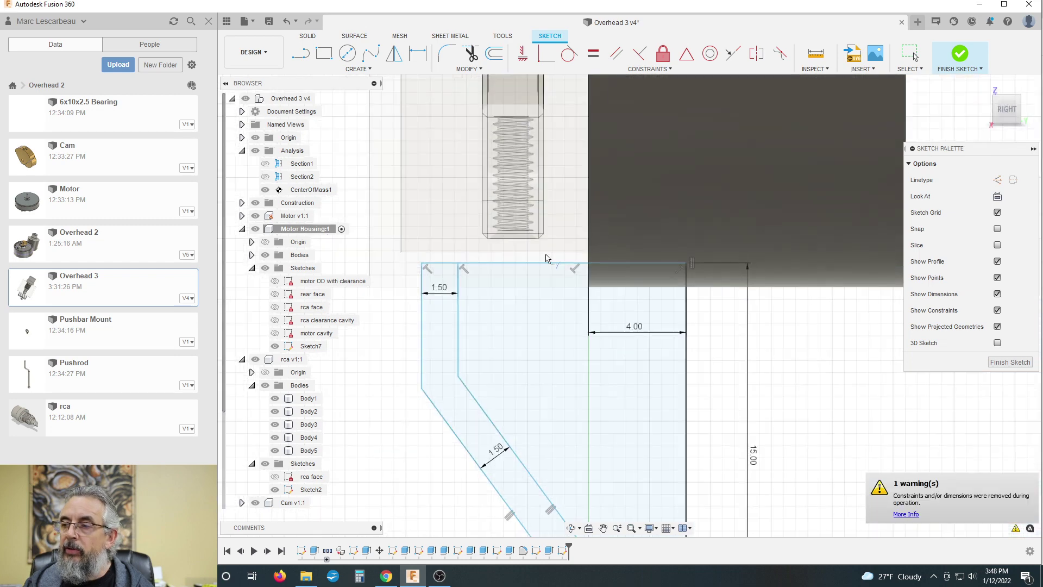
pyautogui.click(1003, 367)
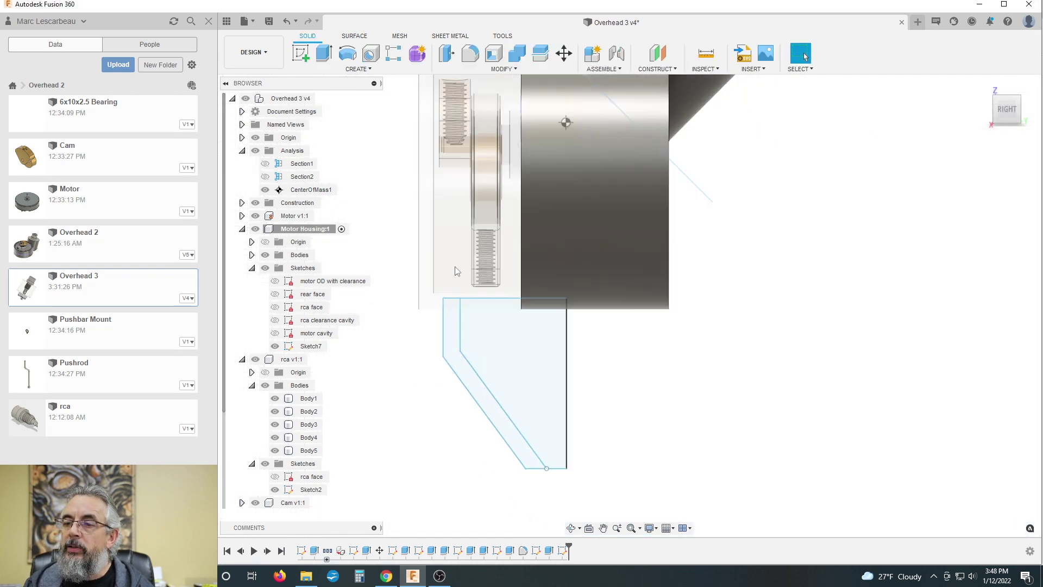
# Revolve the thin slanted profile a full 360° around the vertical centre line
pyautogui.click(348, 53)
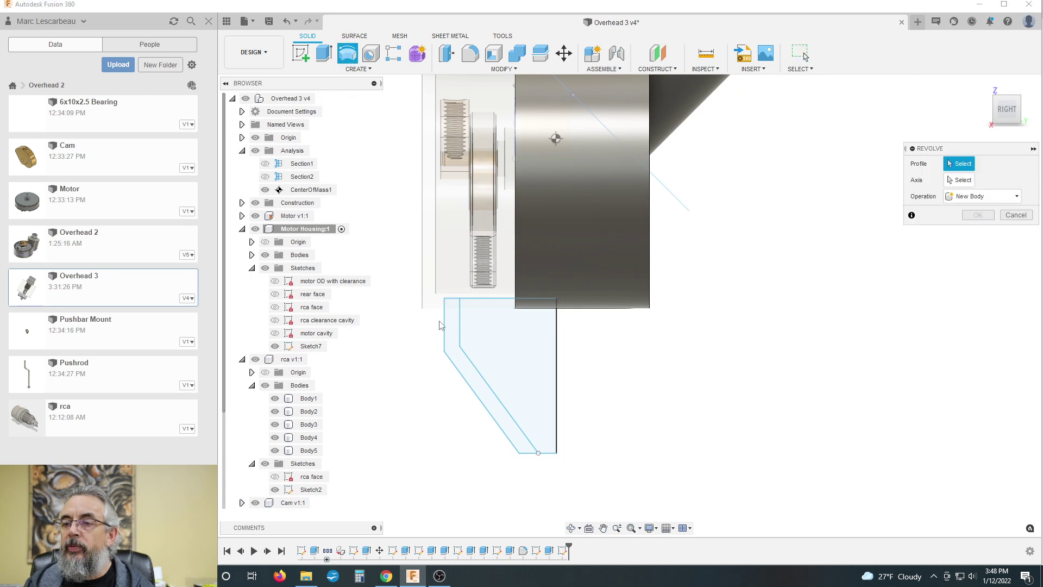
pyautogui.click(451, 332)
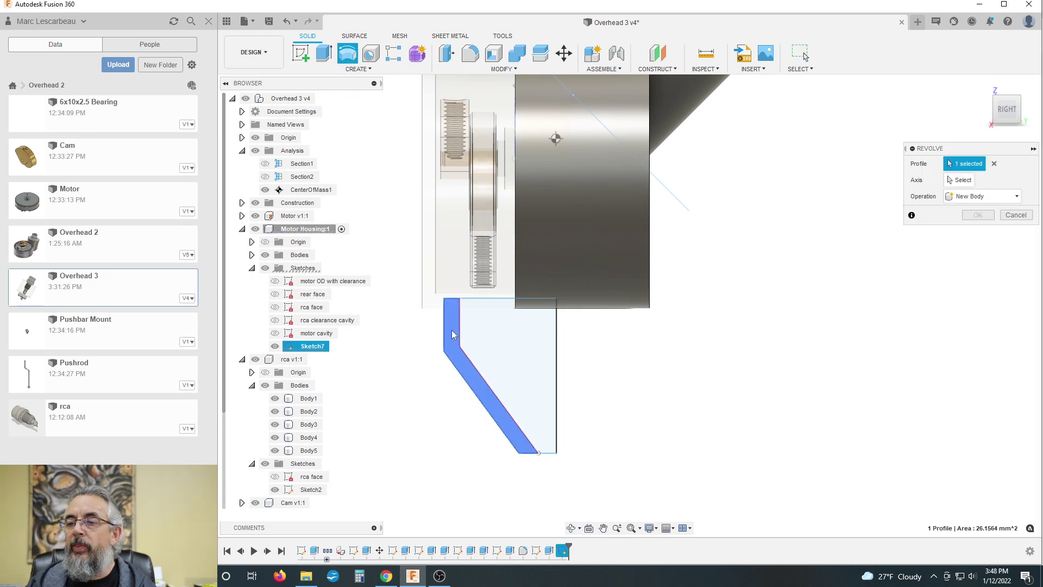
pyautogui.click(963, 181)
pyautogui.click(556, 368)
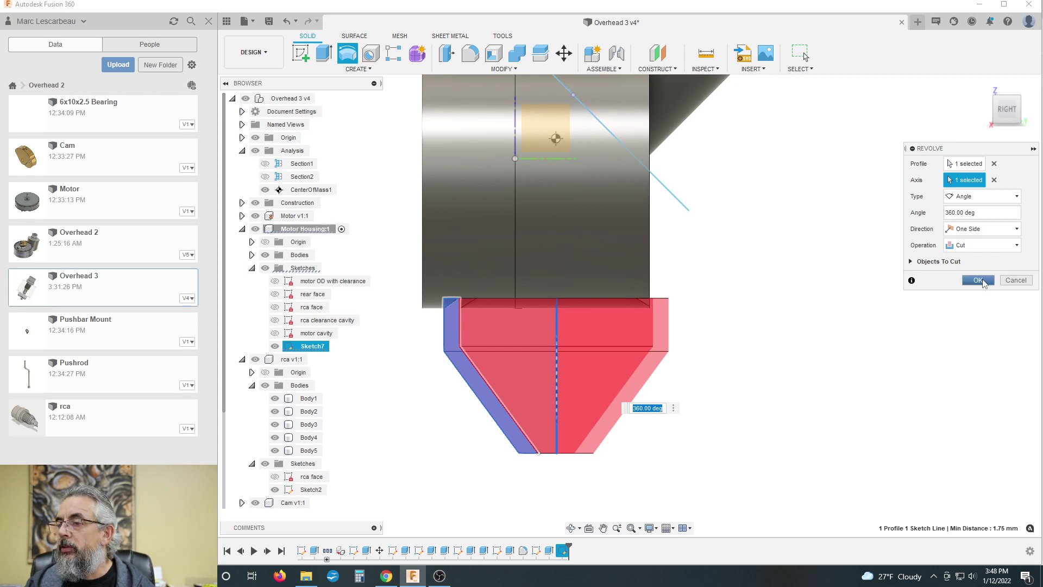
pyautogui.click(982, 279)
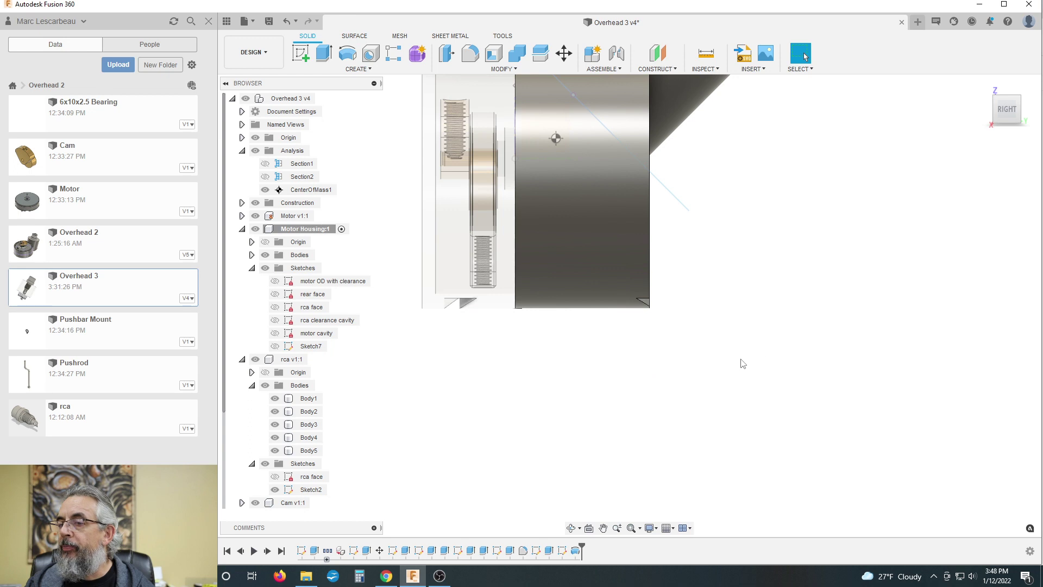
# Change the revolve's operation to Join so it merges with the housing
pyautogui.doubleClick(576, 551)
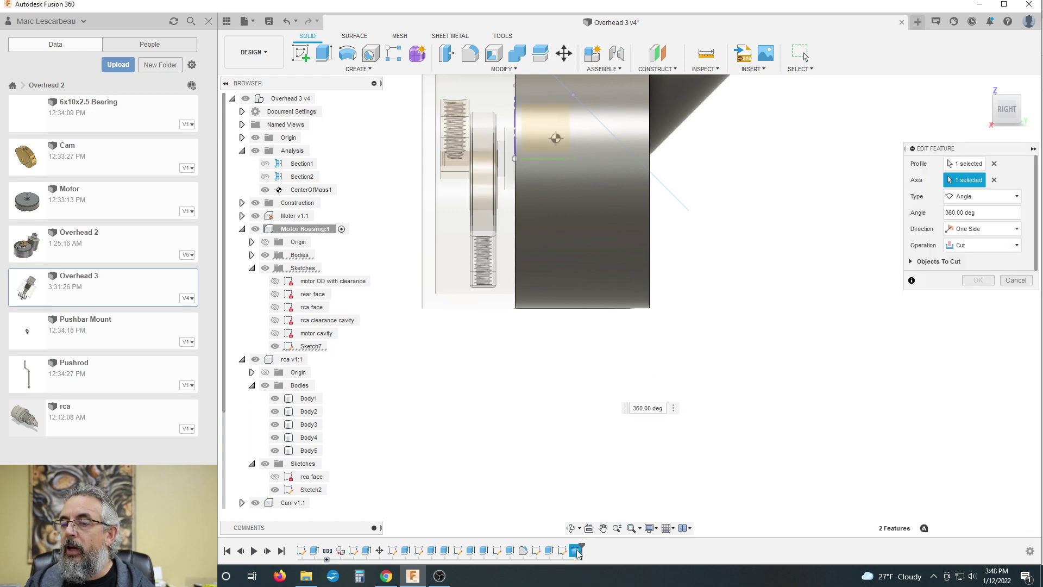
pyautogui.click(972, 245)
pyautogui.click(967, 258)
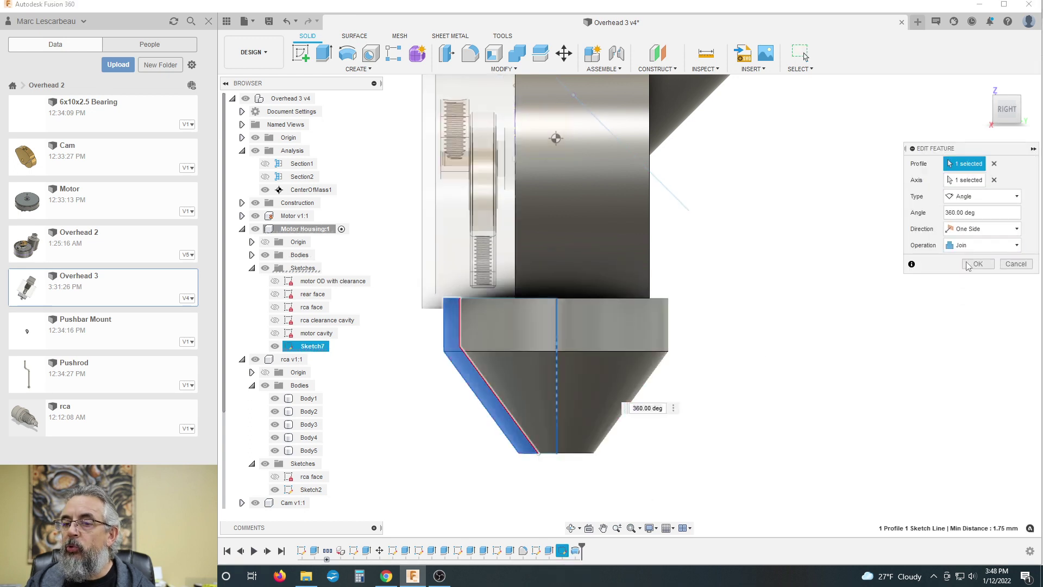
pyautogui.click(985, 269)
pyautogui.keyDown('shift'); pyautogui.moveTo(730, 385); pyautogui.dragTo(858, 416, button='middle'); pyautogui.keyUp('shift')
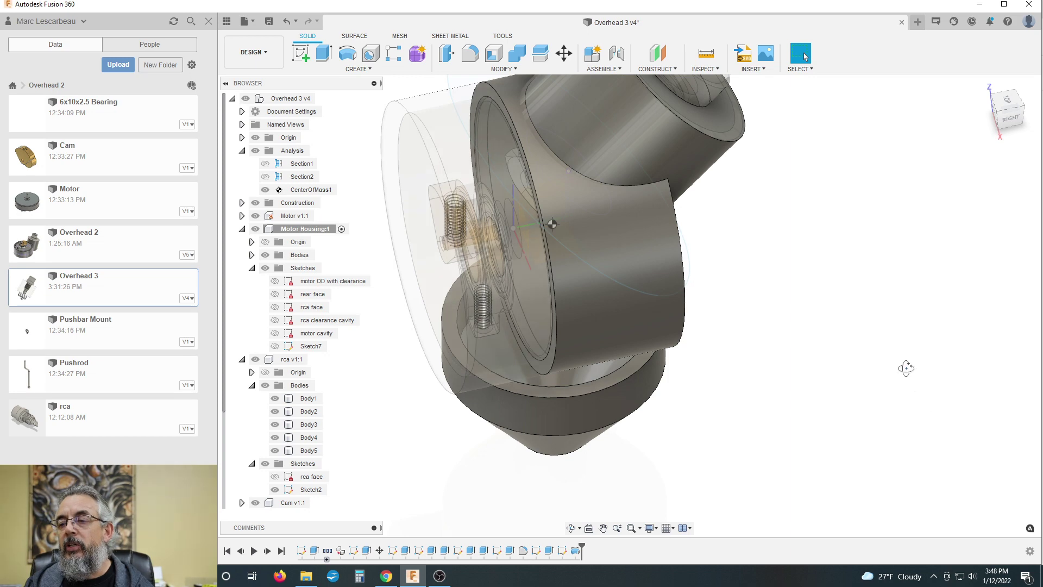
pyautogui.click(1006, 113)
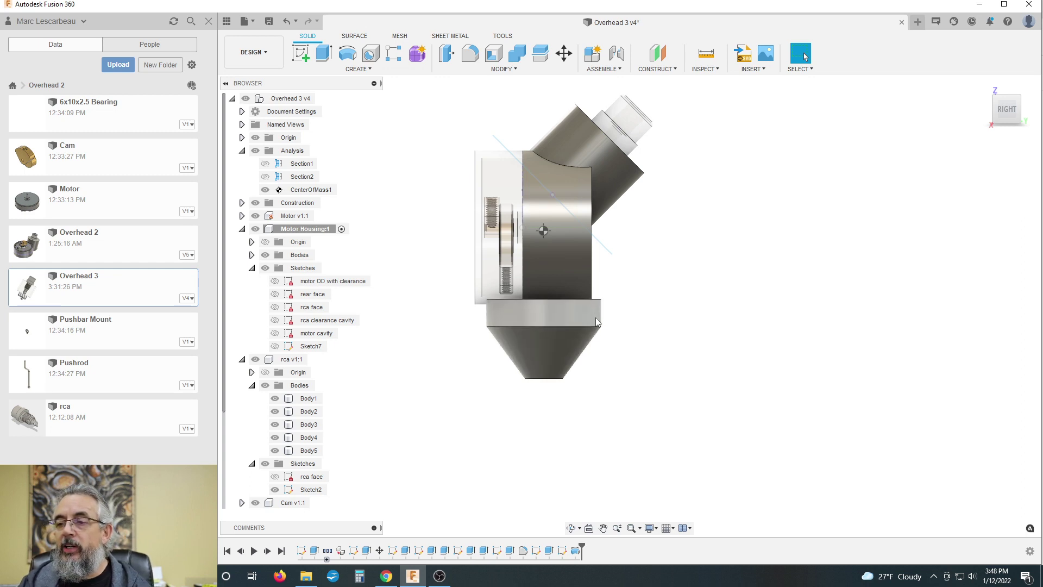
pyautogui.scroll(3, 596, 322)
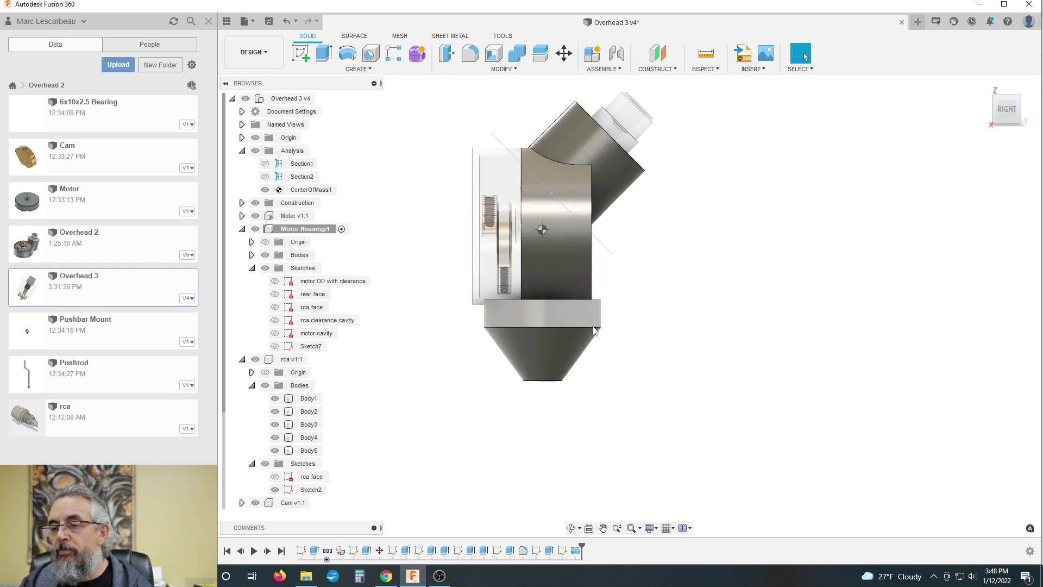
pyautogui.scroll(-3, 572, 339)
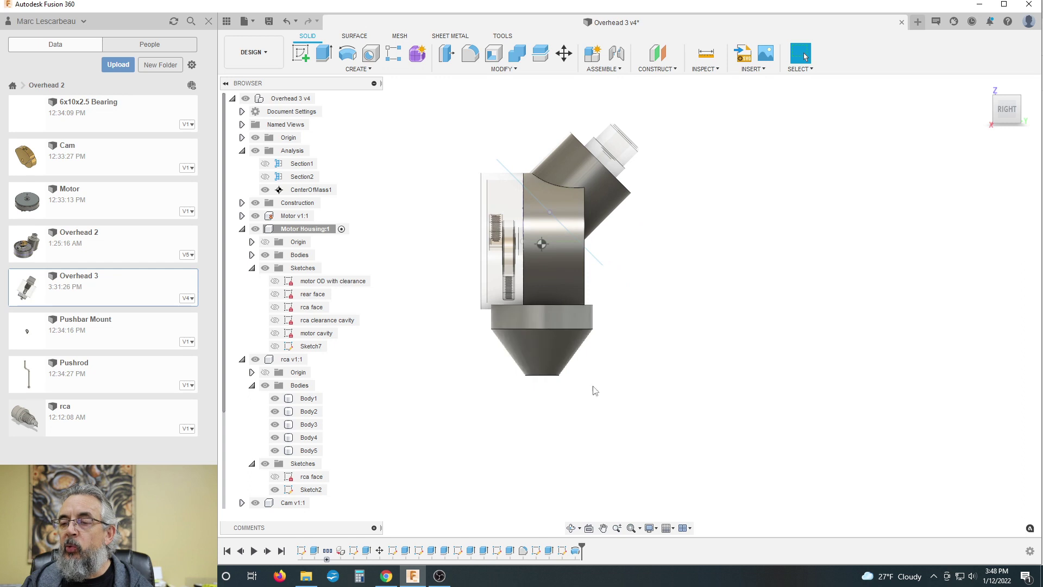
pyautogui.keyDown('shift'); pyautogui.moveTo(594, 389); pyautogui.dragTo(618, 410, button='middle'); pyautogui.keyUp('shift')
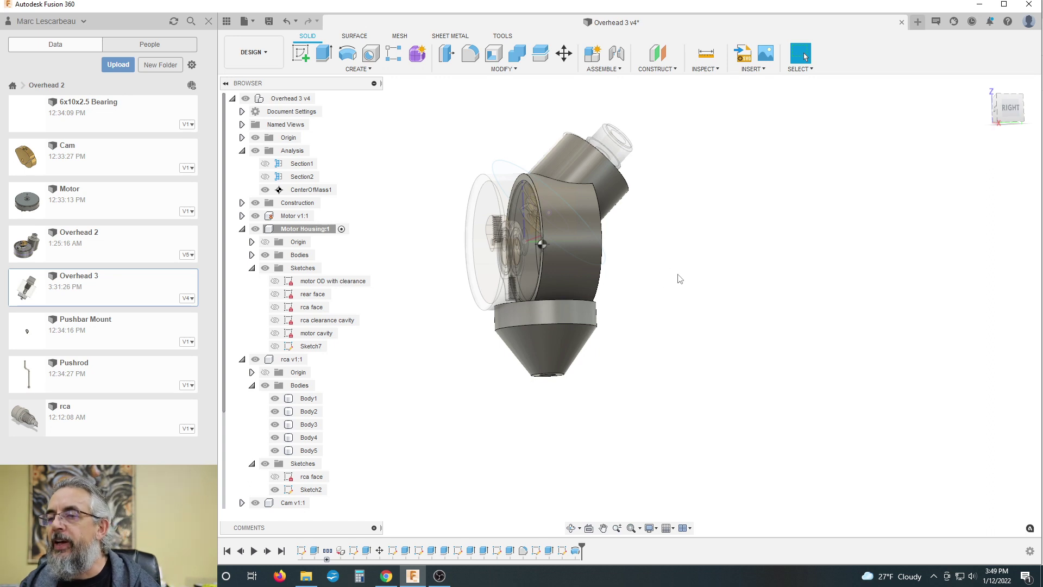
pyautogui.scroll(2, 571, 195)
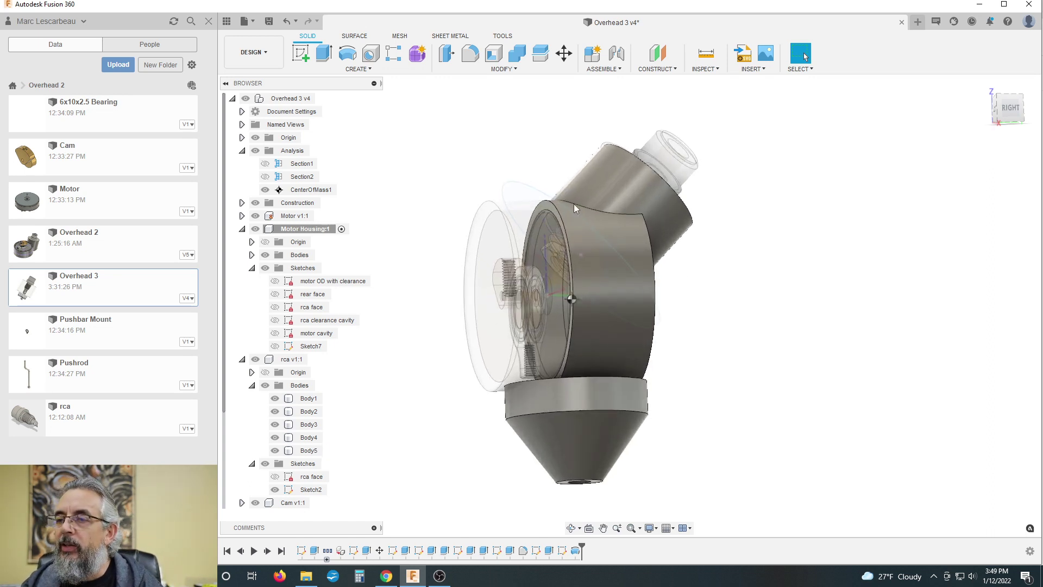
pyautogui.scroll(-1, 733, 268)
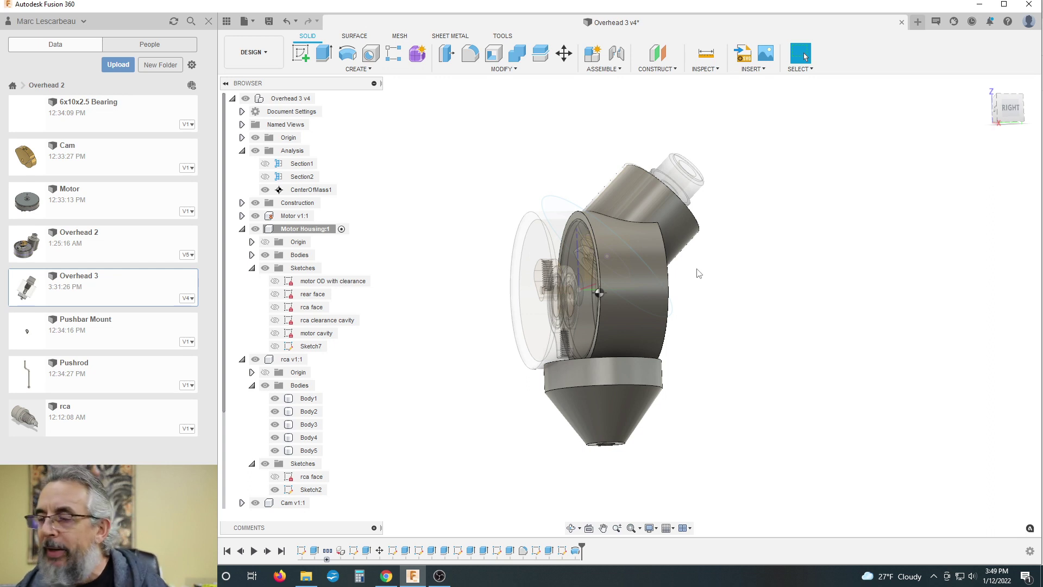
pyautogui.scroll(-1, 483, 216)
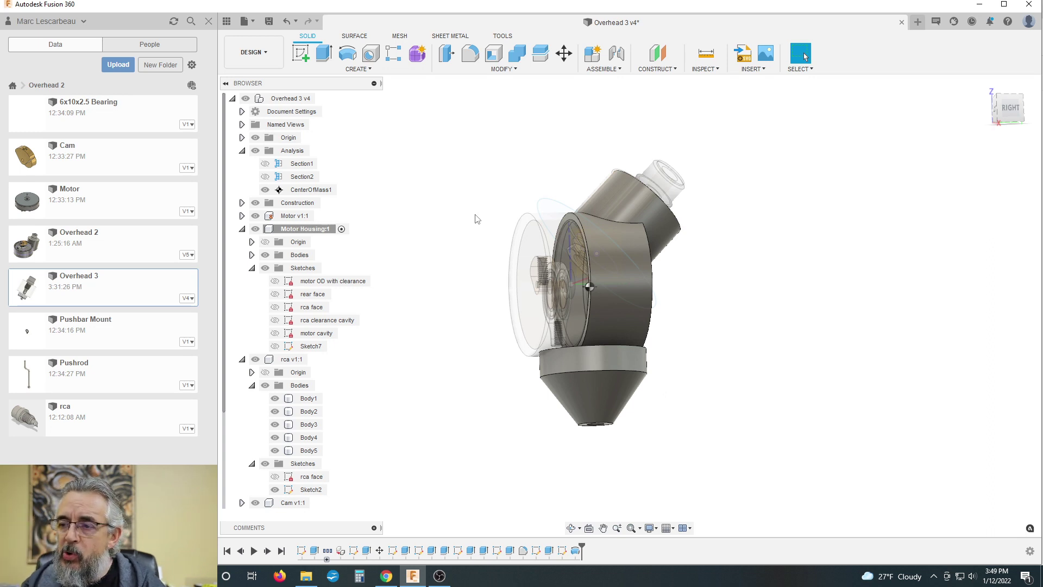
pyautogui.keyDown('shift'); pyautogui.moveTo(484, 217); pyautogui.dragTo(533, 265, button='middle'); pyautogui.keyUp('shift')
pyautogui.scroll(3, 582, 314)
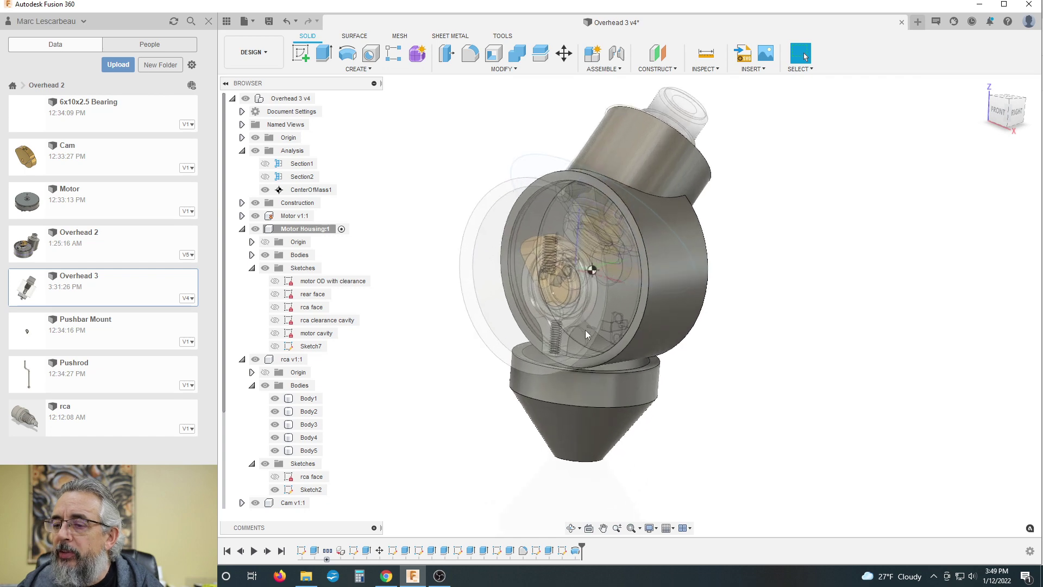
pyautogui.keyDown('shift'); pyautogui.moveTo(720, 285); pyautogui.dragTo(565, 314, button='middle'); pyautogui.keyUp('shift')
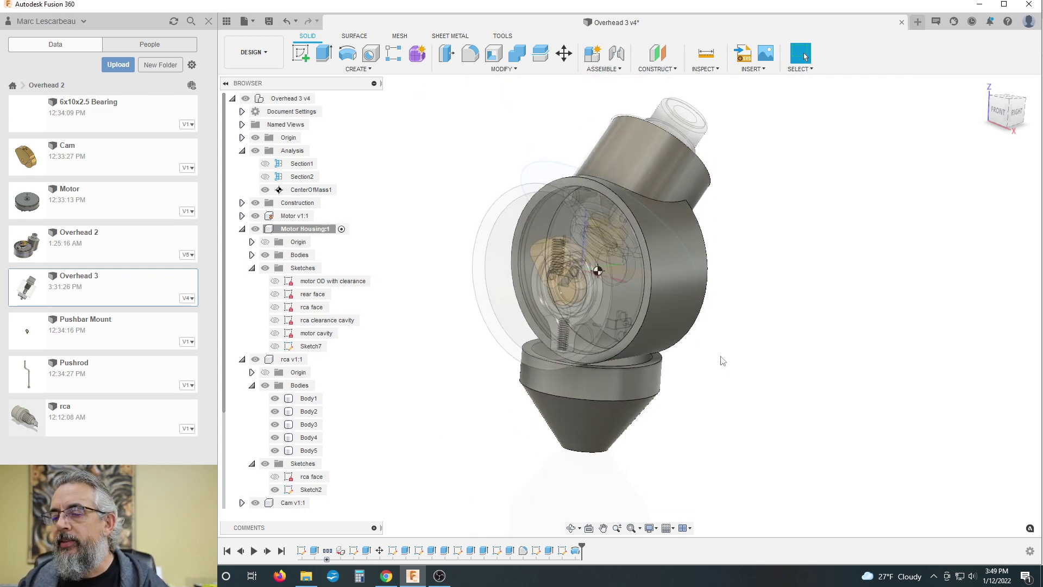
pyautogui.keyDown('shift'); pyautogui.moveTo(722, 361); pyautogui.dragTo(736, 321, button='middle'); pyautogui.keyUp('shift')
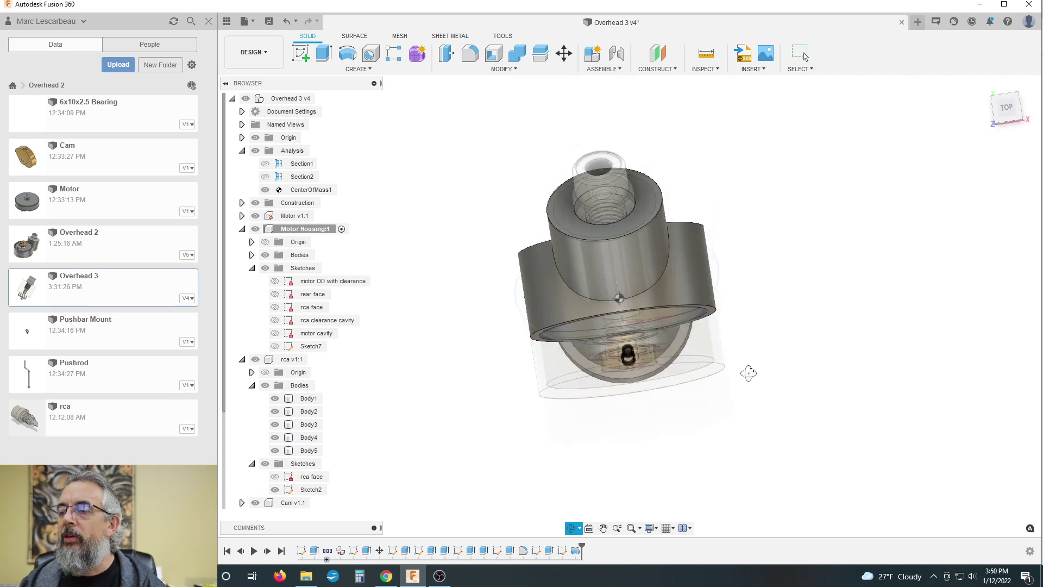
pyautogui.keyDown('shift'); pyautogui.moveTo(749, 373); pyautogui.dragTo(630, 362, button='middle'); pyautogui.keyUp('shift')
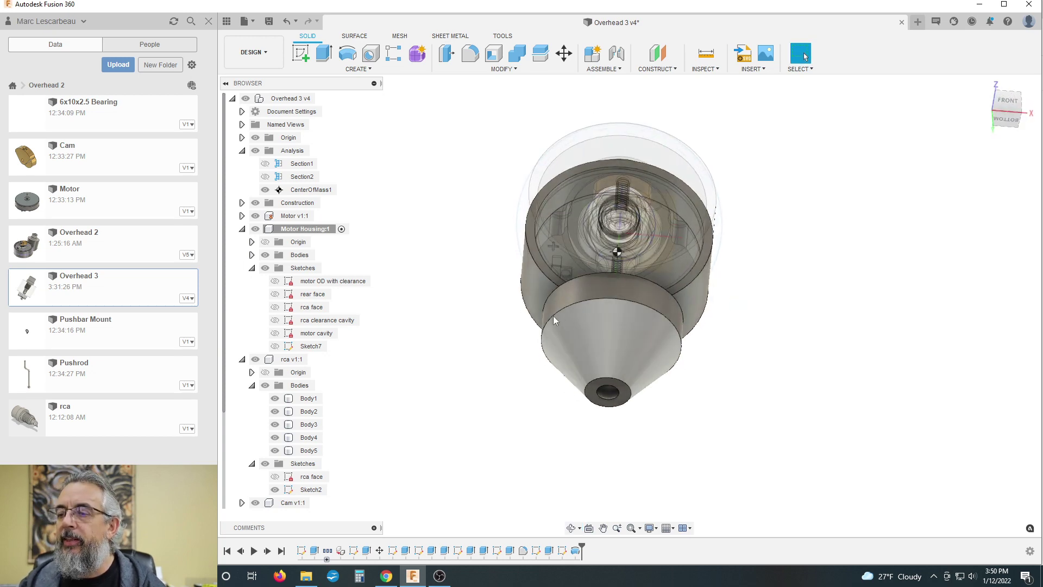
pyautogui.keyDown('shift'); pyautogui.moveTo(696, 210); pyautogui.dragTo(745, 215, button='middle'); pyautogui.keyUp('shift')
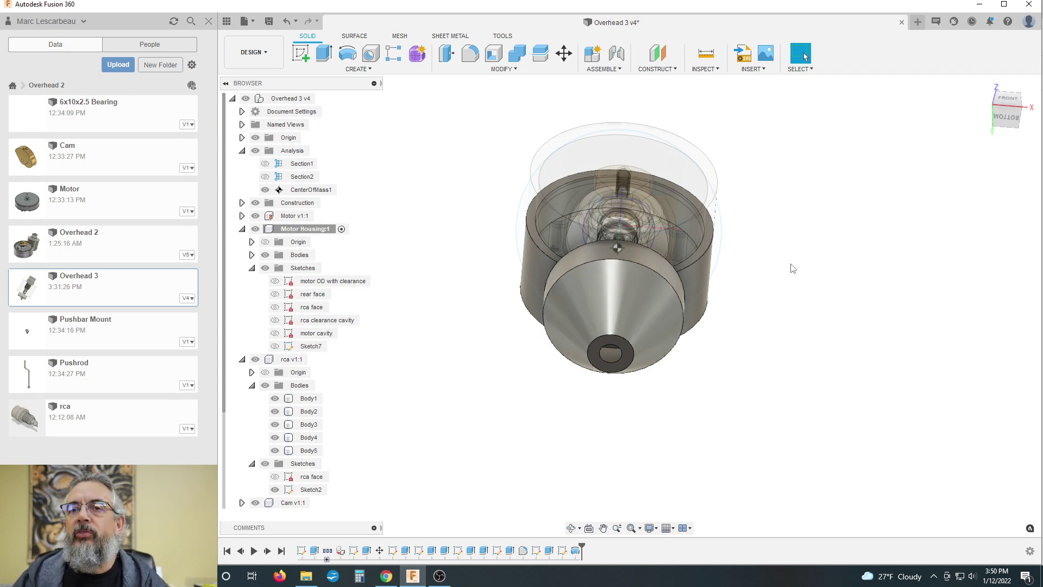
pyautogui.keyDown('shift'); pyautogui.moveTo(792, 268); pyautogui.dragTo(751, 319, button='middle'); pyautogui.keyUp('shift')
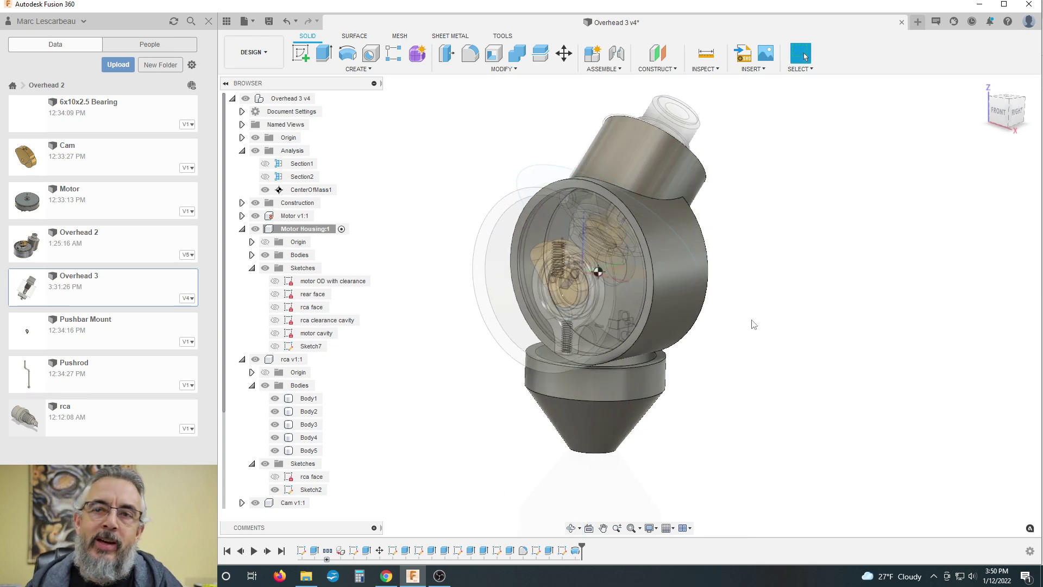
pyautogui.keyDown('shift'); pyautogui.moveTo(614, 298); pyautogui.dragTo(669, 348, button='middle'); pyautogui.keyUp('shift')
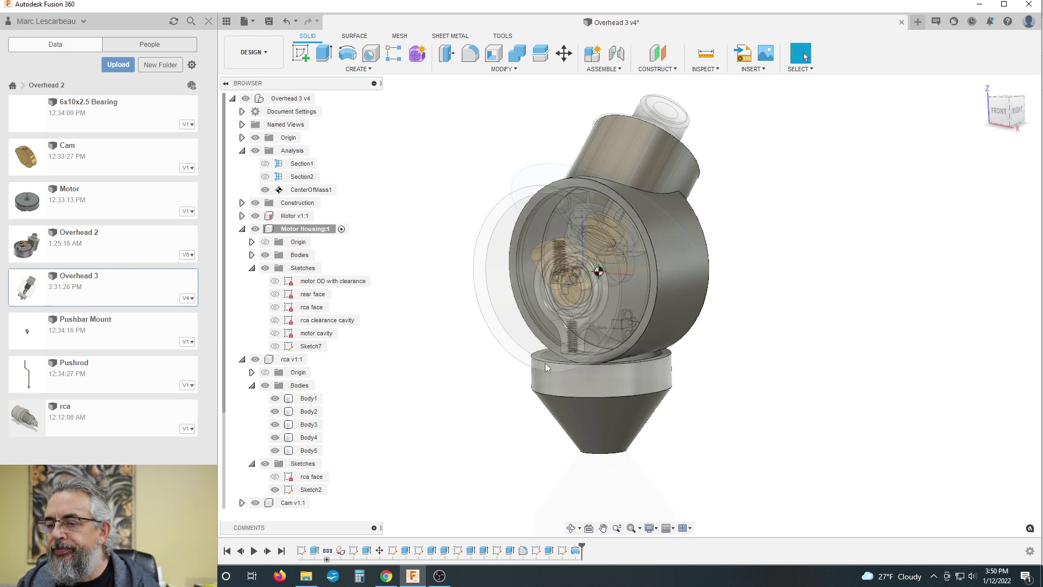
pyautogui.keyDown('shift'); pyautogui.moveTo(546, 363); pyautogui.dragTo(628, 278, button='middle'); pyautogui.keyUp('shift')
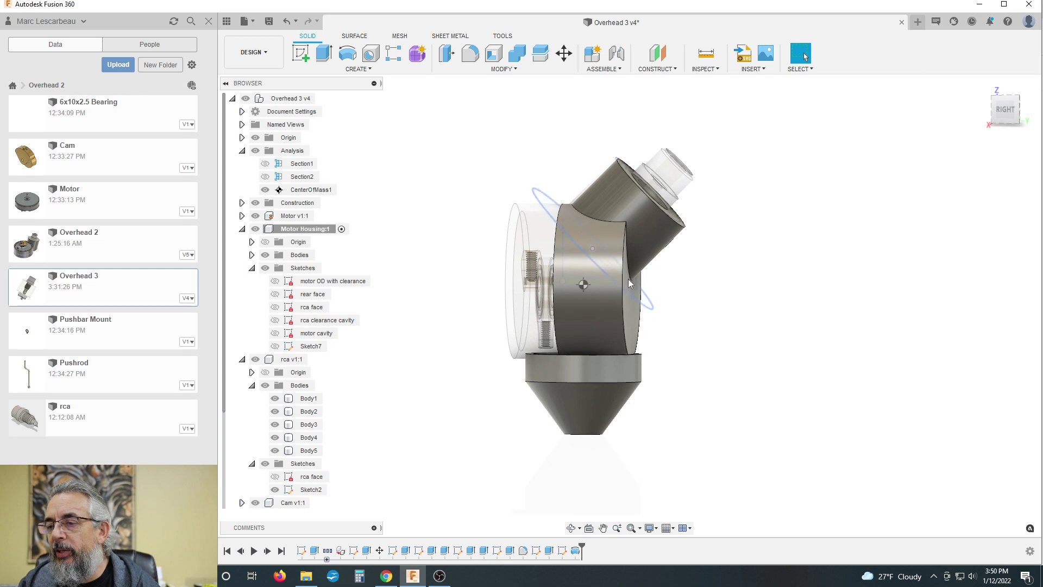
pyautogui.moveTo(624, 340)
pyautogui.keyDown('shift'); pyautogui.mouseDown(button='middle')
pyautogui.moveTo(657, 333)
pyautogui.moveTo(625, 293)
pyautogui.moveTo(632, 350)
pyautogui.mouseUp(button='middle'); pyautogui.keyUp('shift')
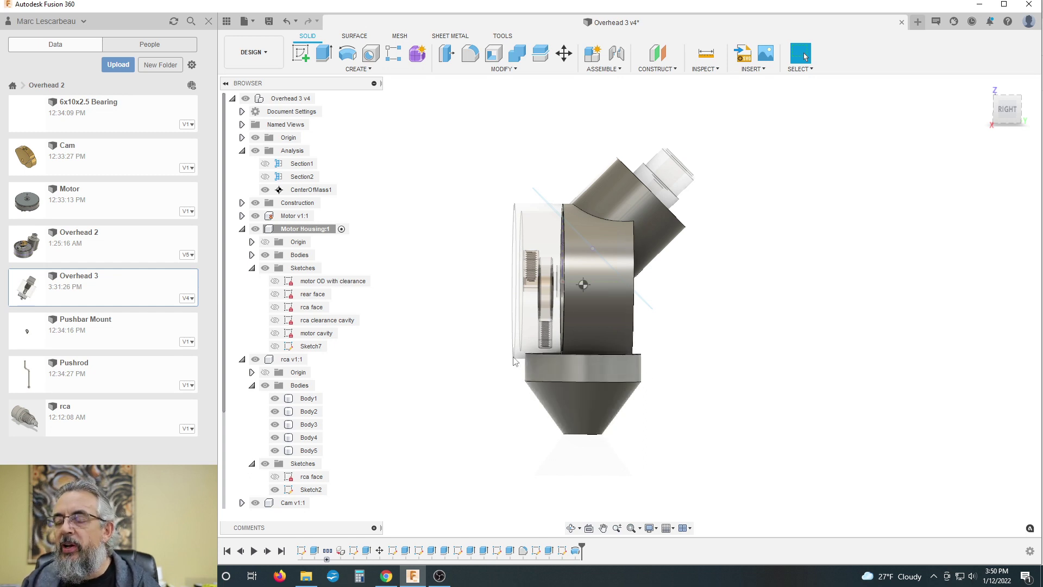
pyautogui.scroll(-2, 576, 381)
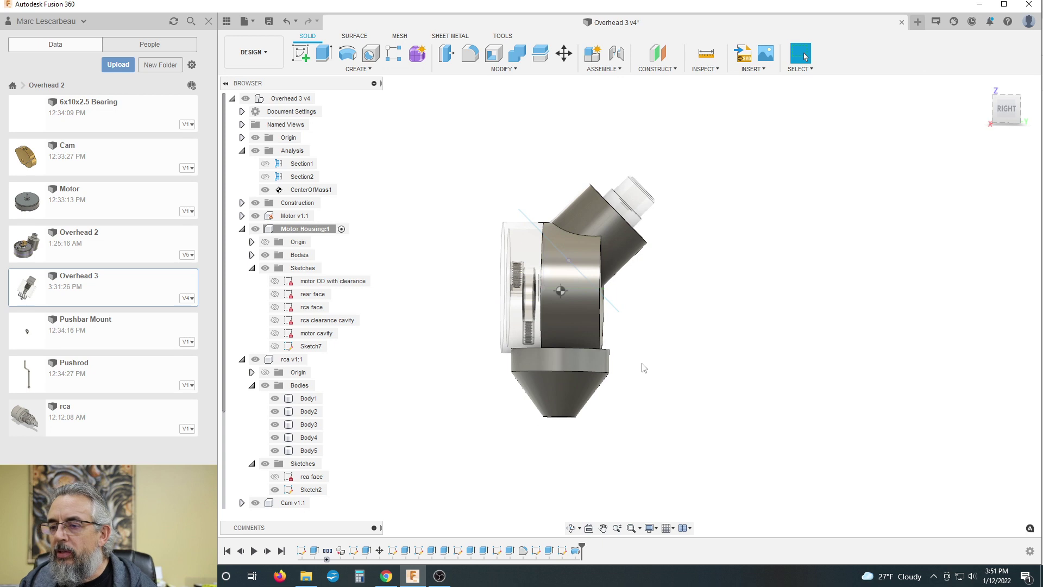
pyautogui.keyDown('shift'); pyautogui.moveTo(644, 369); pyautogui.dragTo(646, 369, button='middle'); pyautogui.keyUp('shift')
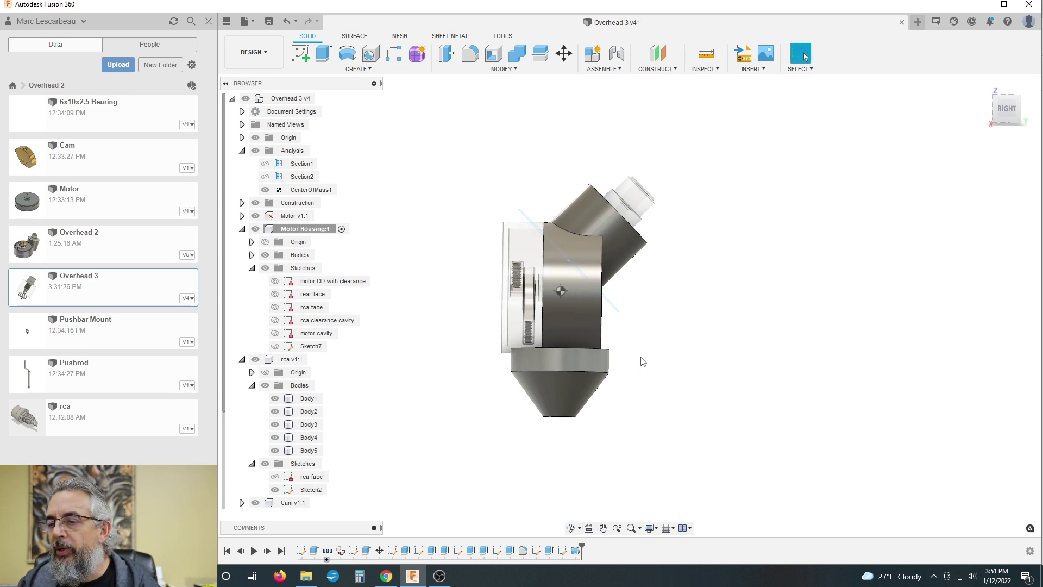
pyautogui.moveTo(653, 361)
pyautogui.keyDown('shift'); pyautogui.mouseDown(button='middle')
pyautogui.moveTo(629, 354)
pyautogui.moveTo(652, 349)
pyautogui.mouseUp(button='middle'); pyautogui.keyUp('shift')
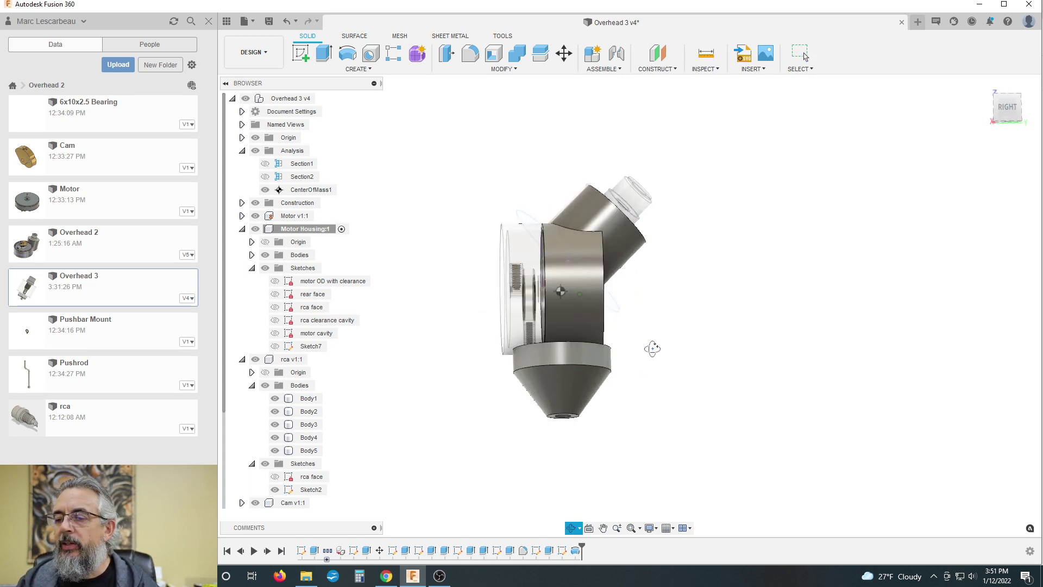
# Create a new sketch on the side-view plane
pyautogui.click(301, 53)
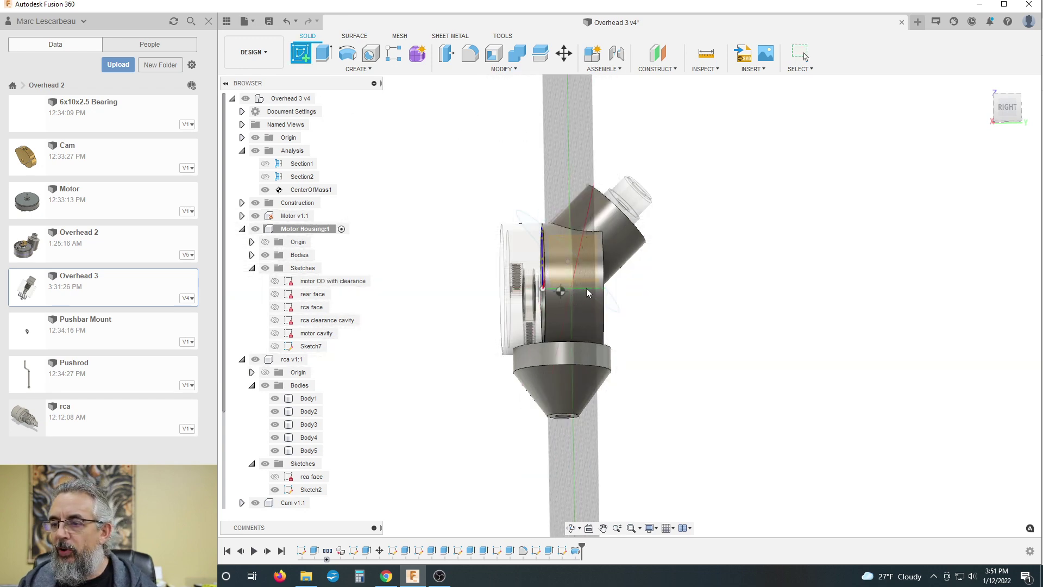
pyautogui.click(924, 152)
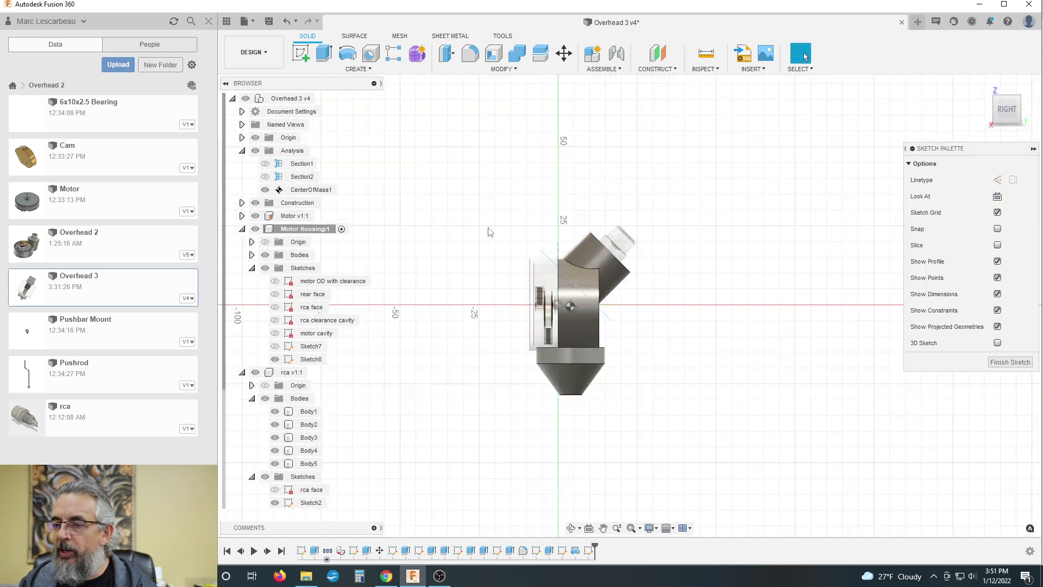
pyautogui.scroll(1, 570, 330)
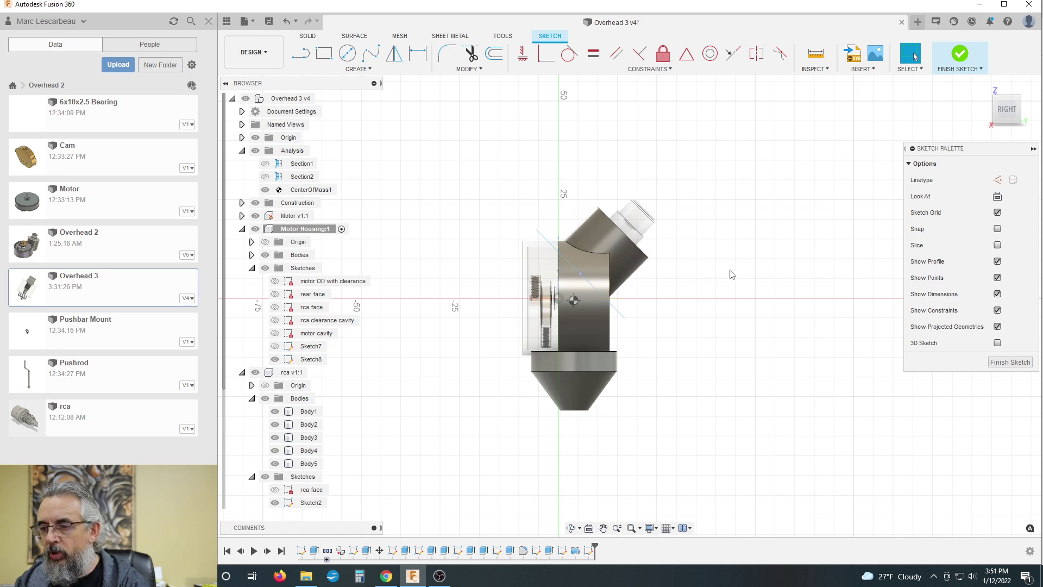
pyautogui.scroll(-1, 458, 83)
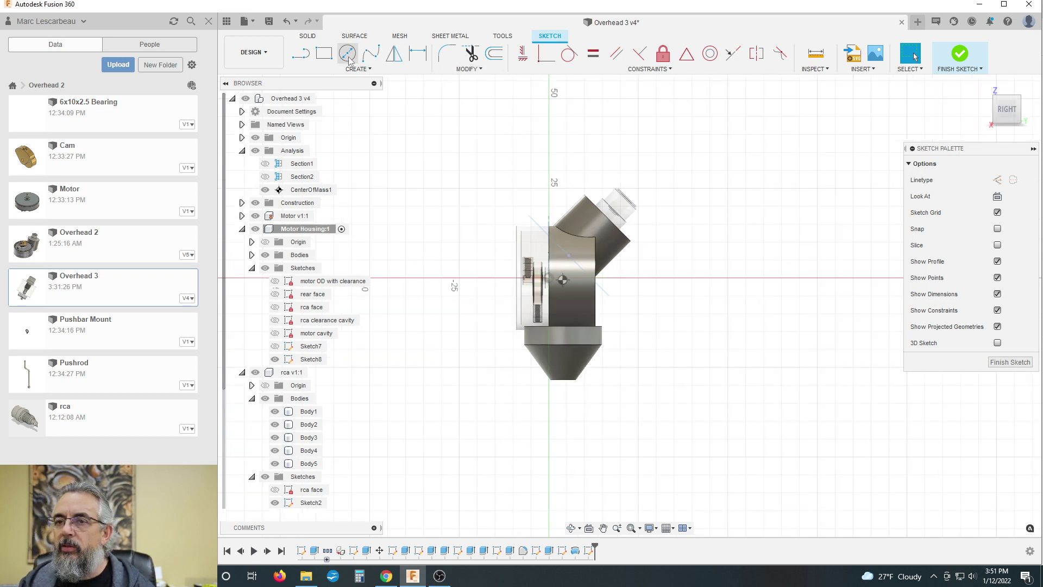
# Draw lines from the housing's side wall down below the cone and along the bottom
pyautogui.click(307, 60)
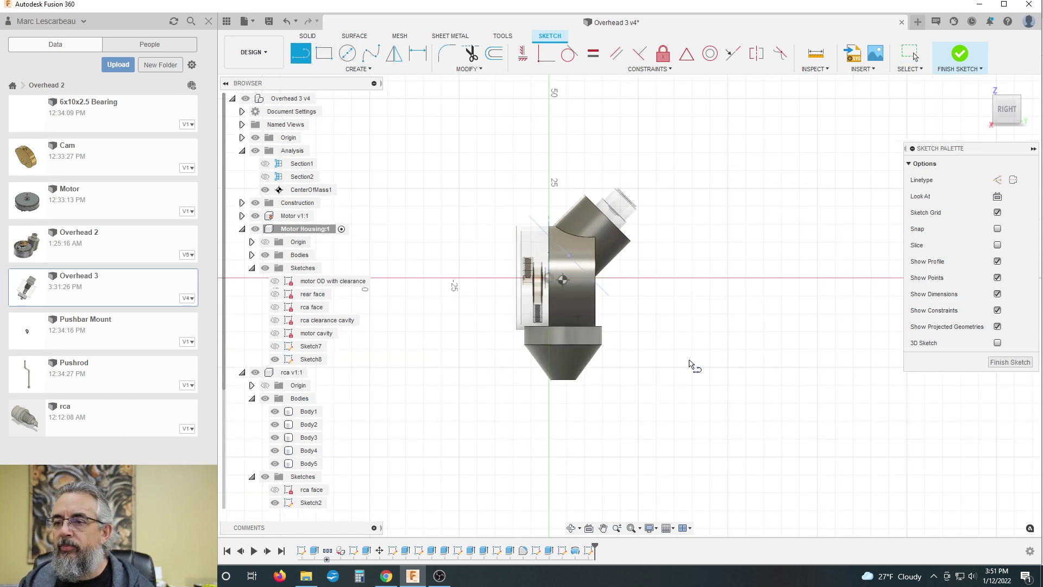
pyautogui.scroll(3, 614, 311)
pyautogui.scroll(4, 577, 280)
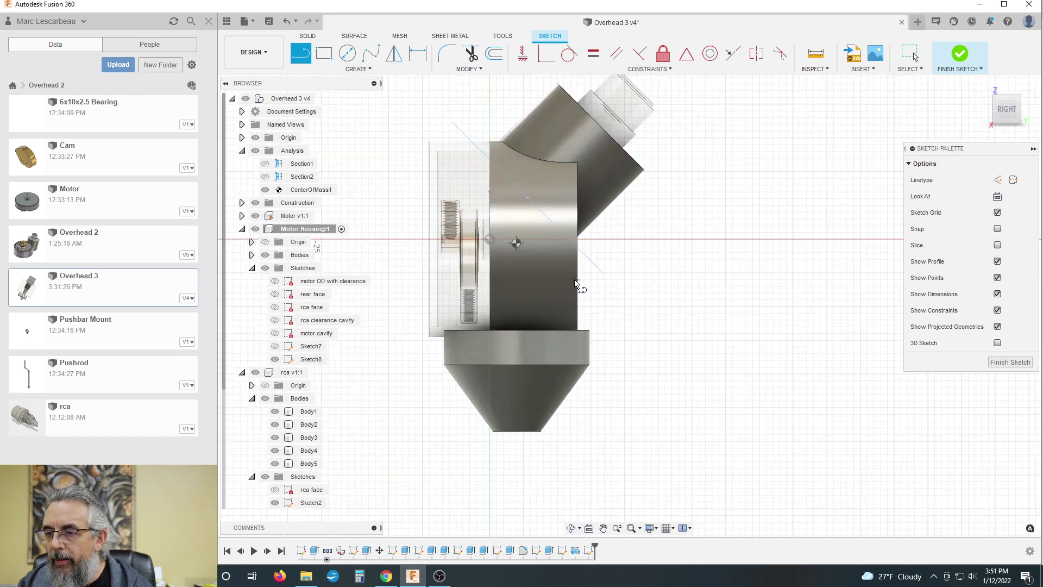
pyautogui.scroll(-2, 598, 284)
pyautogui.scroll(3, 608, 321)
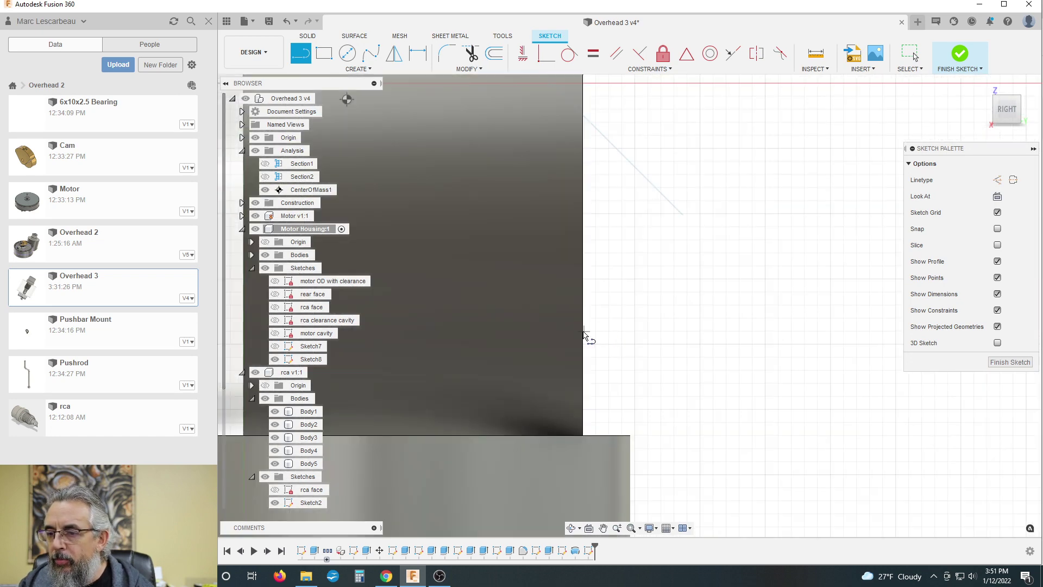
pyautogui.moveTo(583, 331); pyautogui.dragTo(582, 433)
pyautogui.scroll(-1, 604, 249)
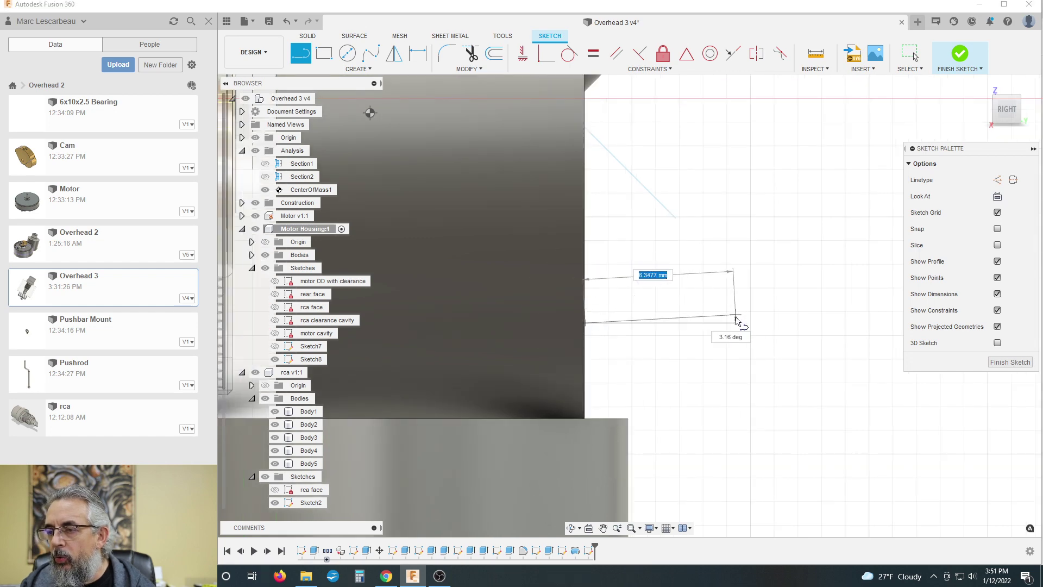
pyautogui.click(737, 324)
pyautogui.scroll(-1, 687, 228)
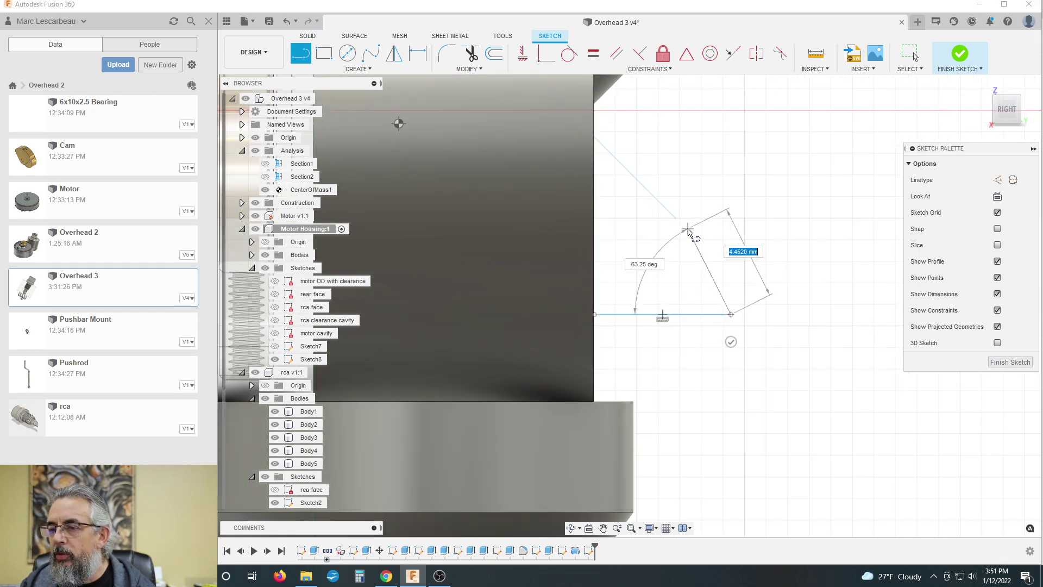
pyautogui.scroll(-1, 687, 229)
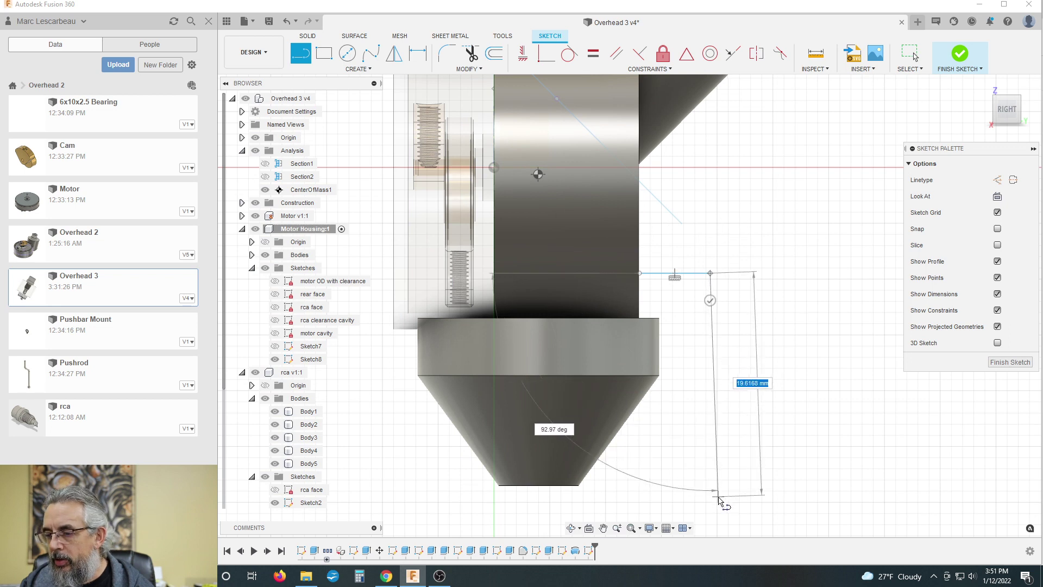
pyautogui.click(717, 499)
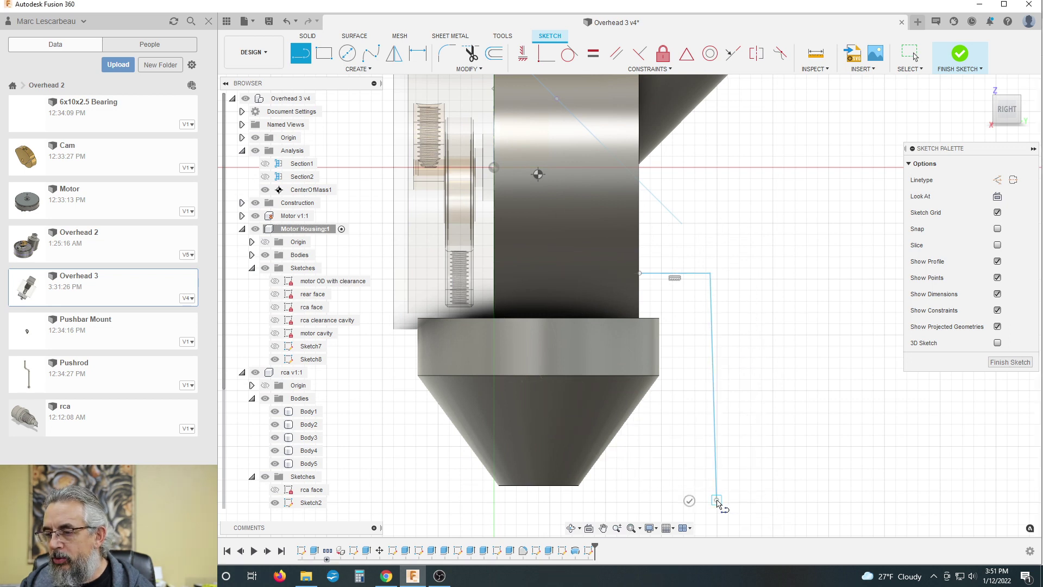
pyautogui.click(579, 504)
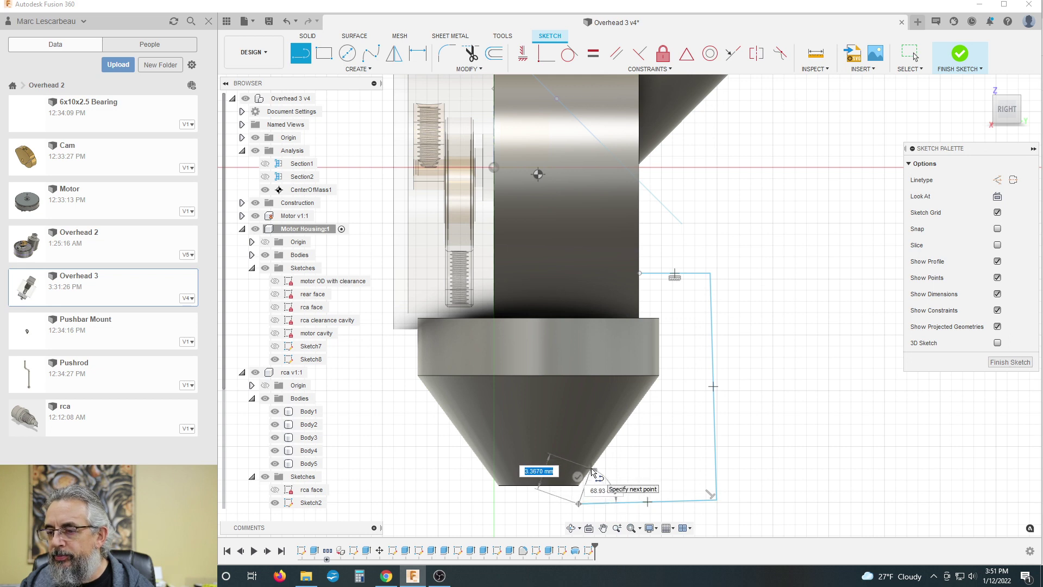
# Delete the bottom line and redraw the profile's remaining edges up to the top
pyautogui.press('Escape')
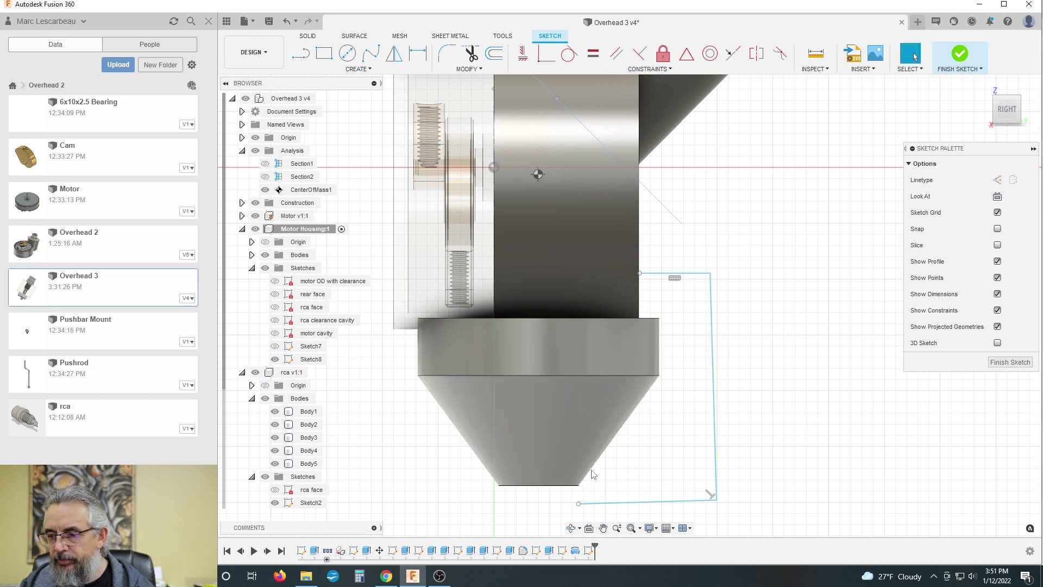
pyautogui.click(654, 501)
pyautogui.press('Delete')
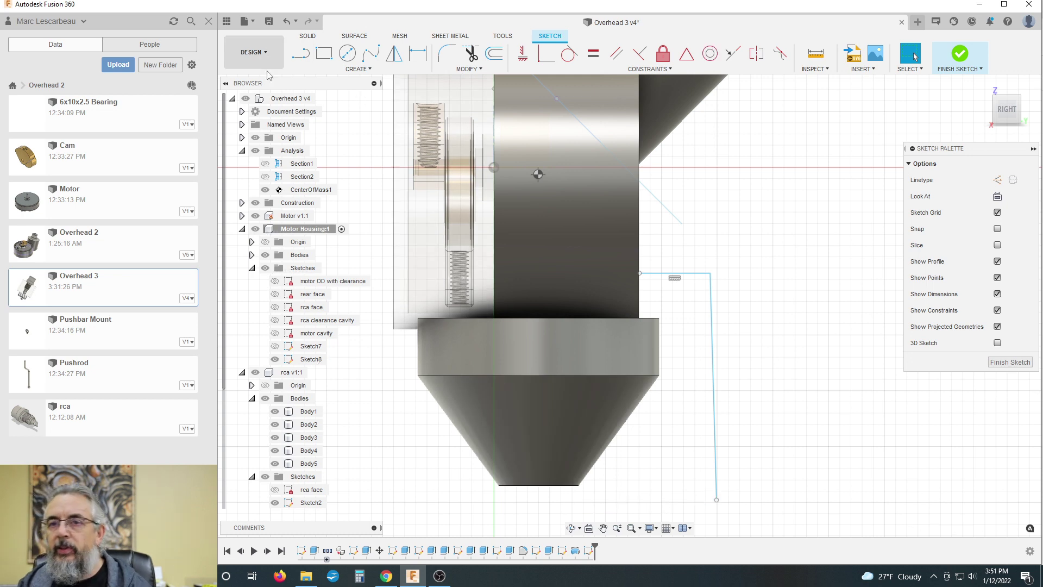
pyautogui.press('l')
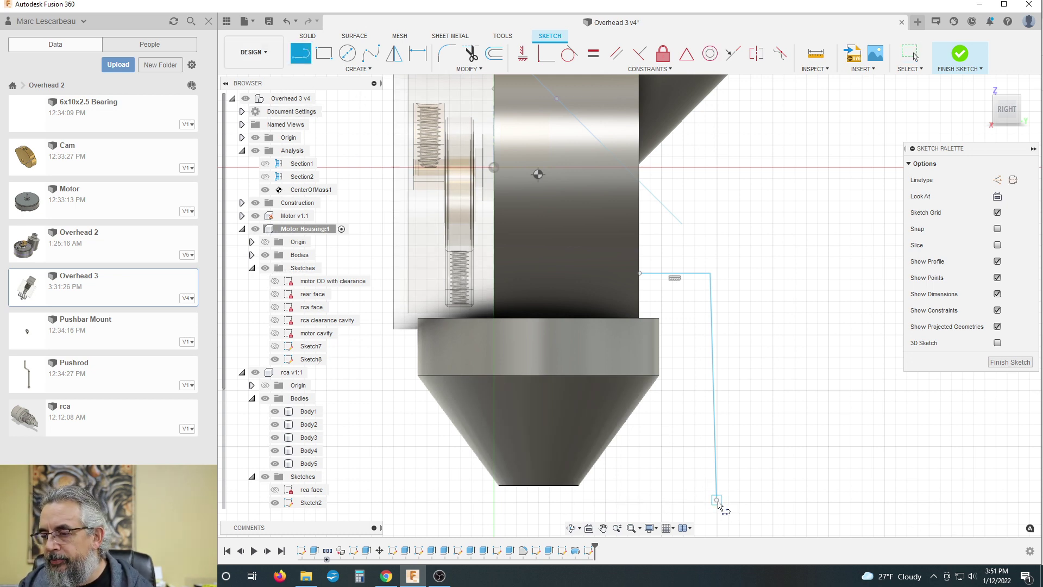
pyautogui.moveTo(718, 501)
pyautogui.mouseDown()
pyautogui.moveTo(652, 492)
pyautogui.moveTo(636, 317)
pyautogui.moveTo(644, 279)
pyautogui.mouseUp()
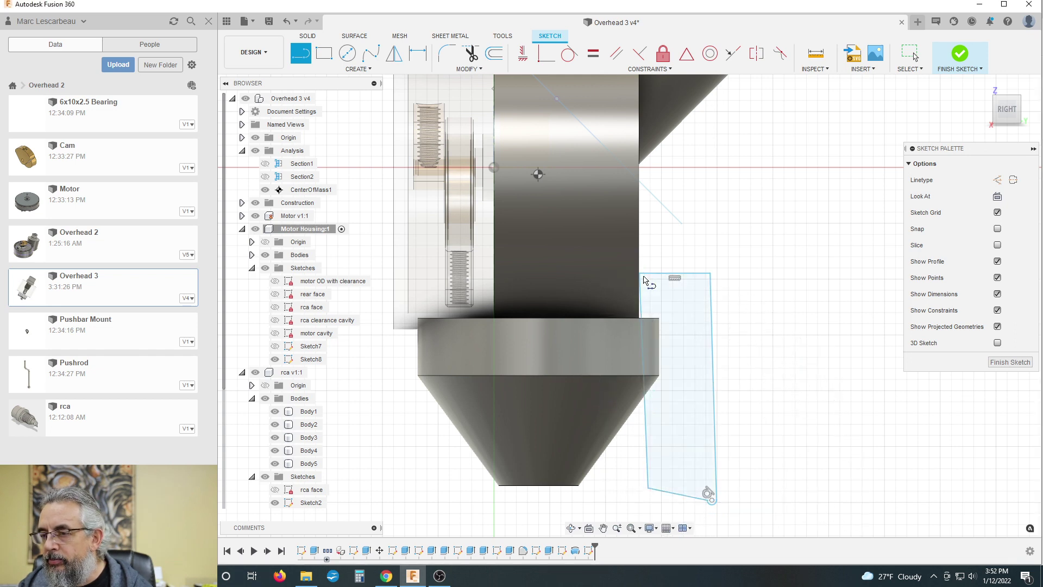
# Make the slanted left edge perpendicular to the top line and add another constraint to it
pyautogui.click(639, 52)
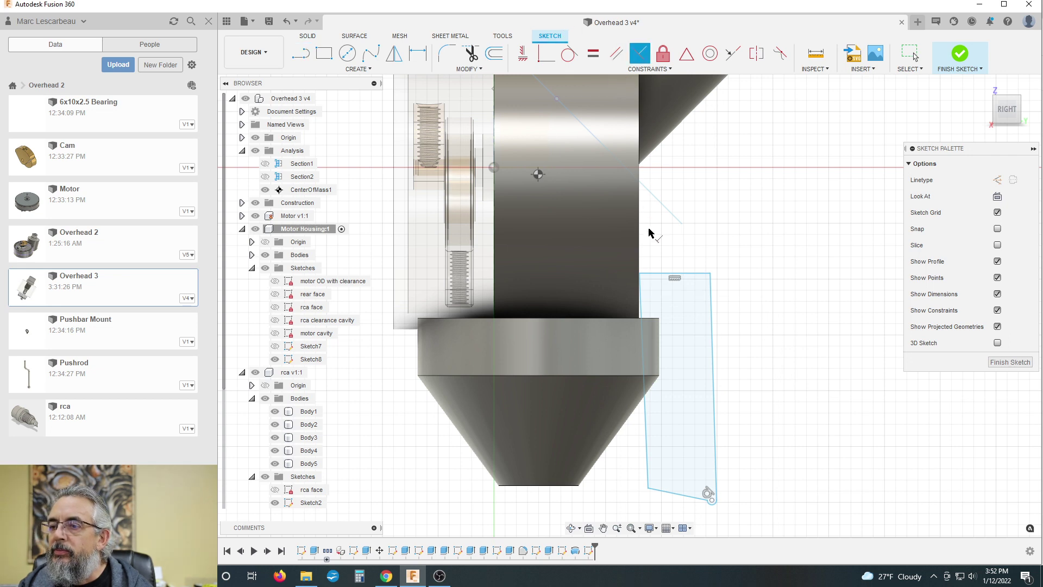
pyautogui.click(657, 278)
pyautogui.click(642, 290)
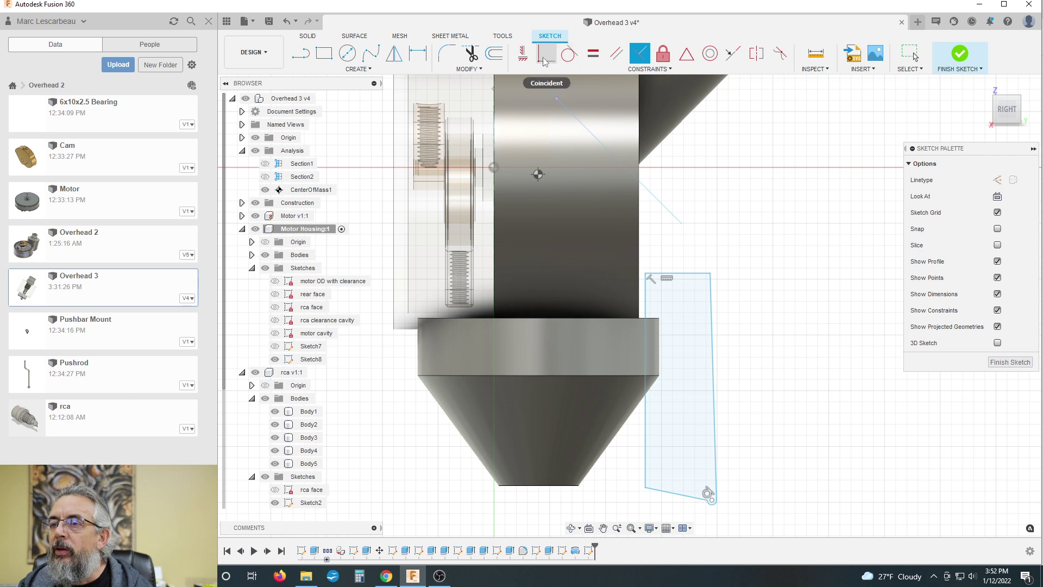
pyautogui.click(546, 53)
pyautogui.click(645, 303)
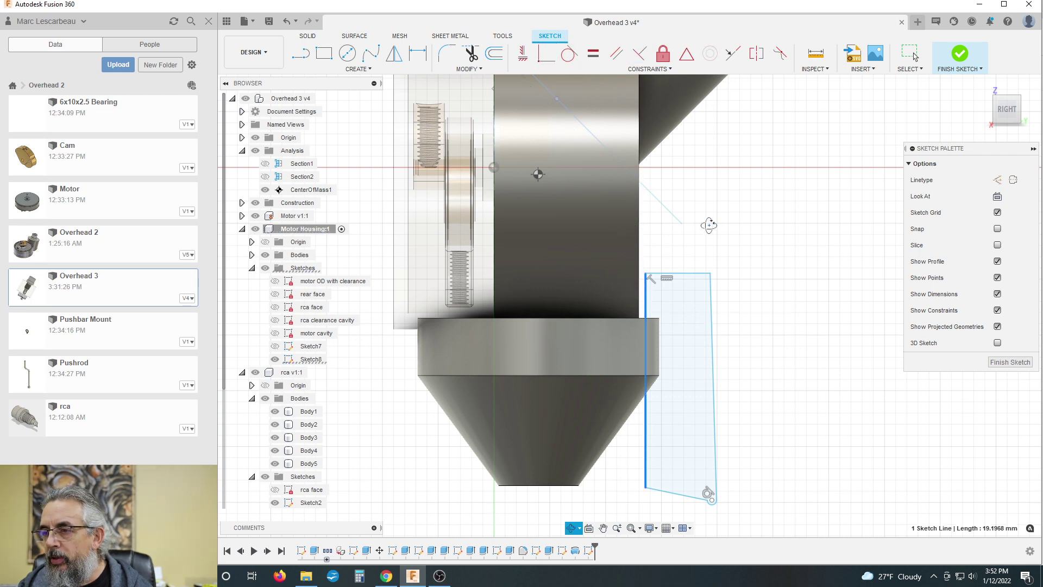
# Orbit to check the curved face, snap to the RIGHT view, and finish Sketch8
pyautogui.keyDown('shift'); pyautogui.moveTo(705, 228); pyautogui.dragTo(656, 262, button='middle'); pyautogui.keyUp('shift')
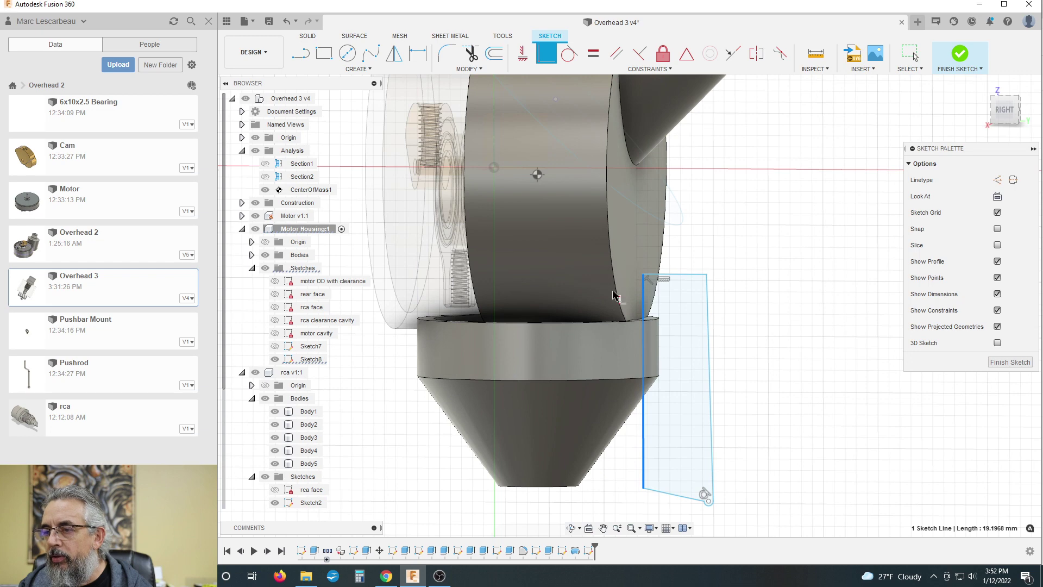
pyautogui.scroll(-2, 693, 229)
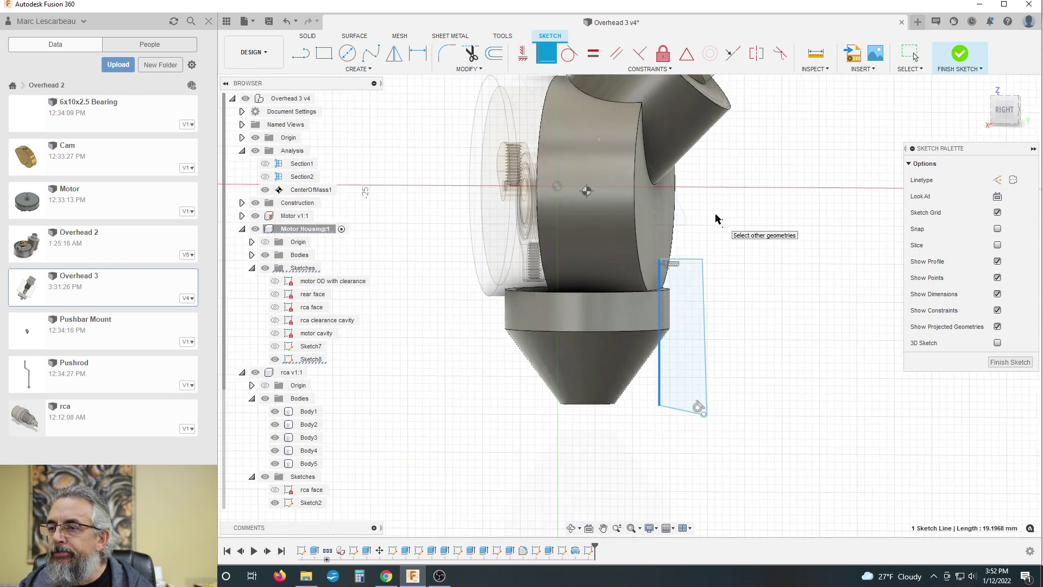
pyautogui.moveTo(716, 219)
pyautogui.keyDown('shift'); pyautogui.mouseDown(button='middle')
pyautogui.moveTo(726, 214)
pyautogui.moveTo(717, 213)
pyautogui.mouseUp(button='middle'); pyautogui.keyUp('shift')
pyautogui.press('p')
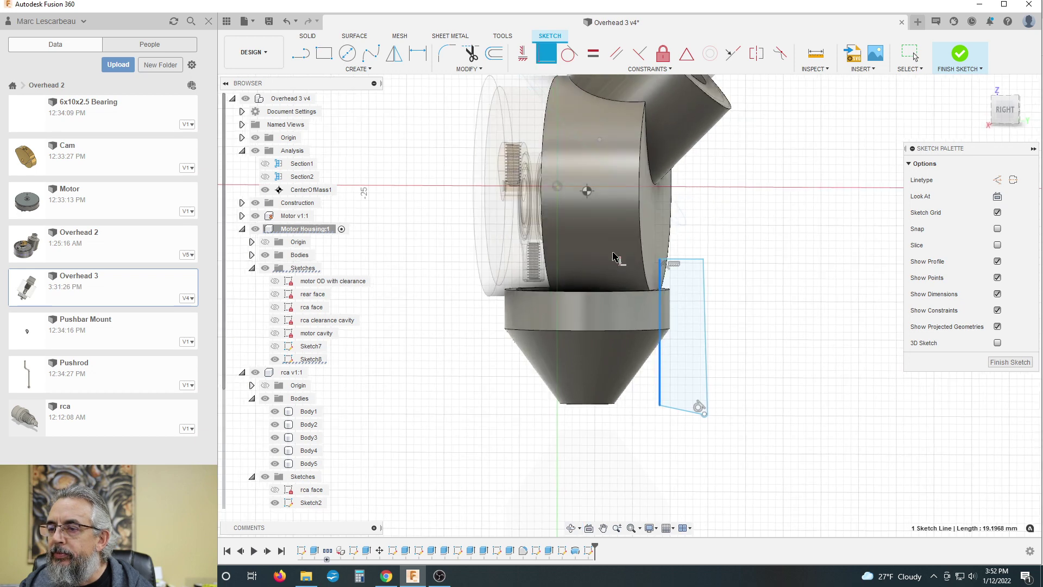
pyautogui.click(1002, 118)
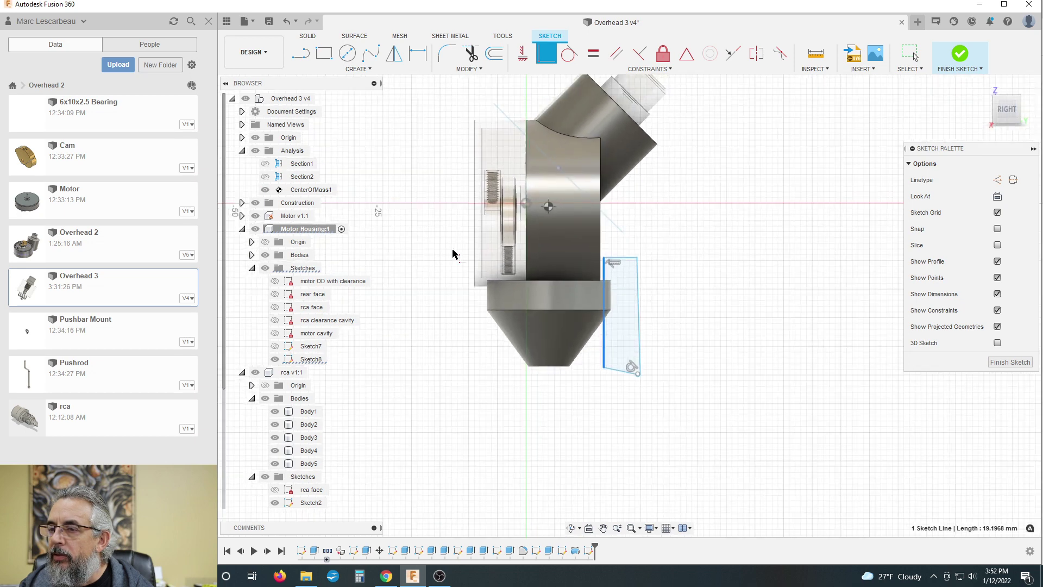
pyautogui.click(995, 362)
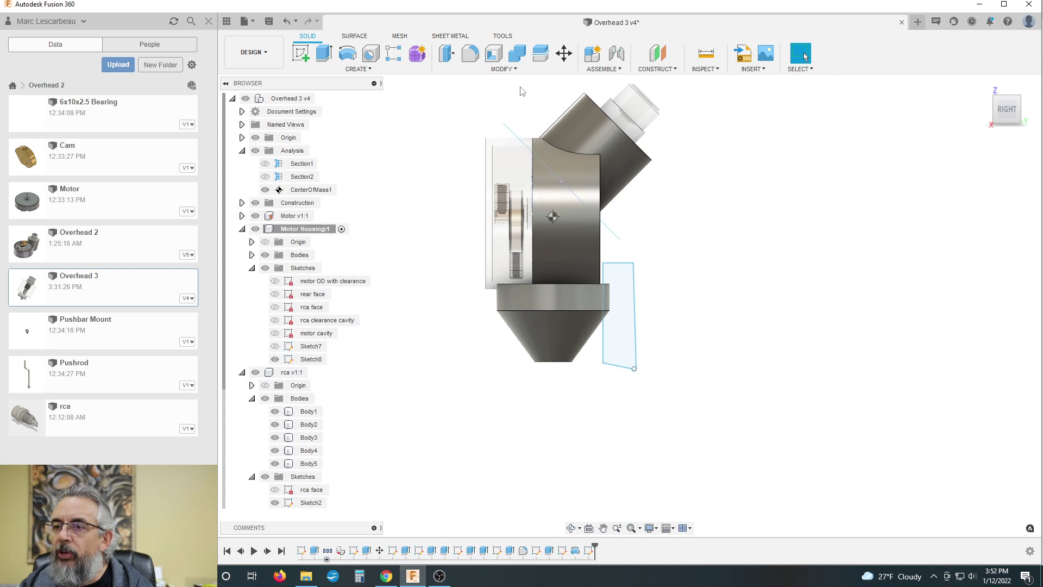
# Measure the distance from the housing's centre point to its side face (13 mm)
pyautogui.press('i')
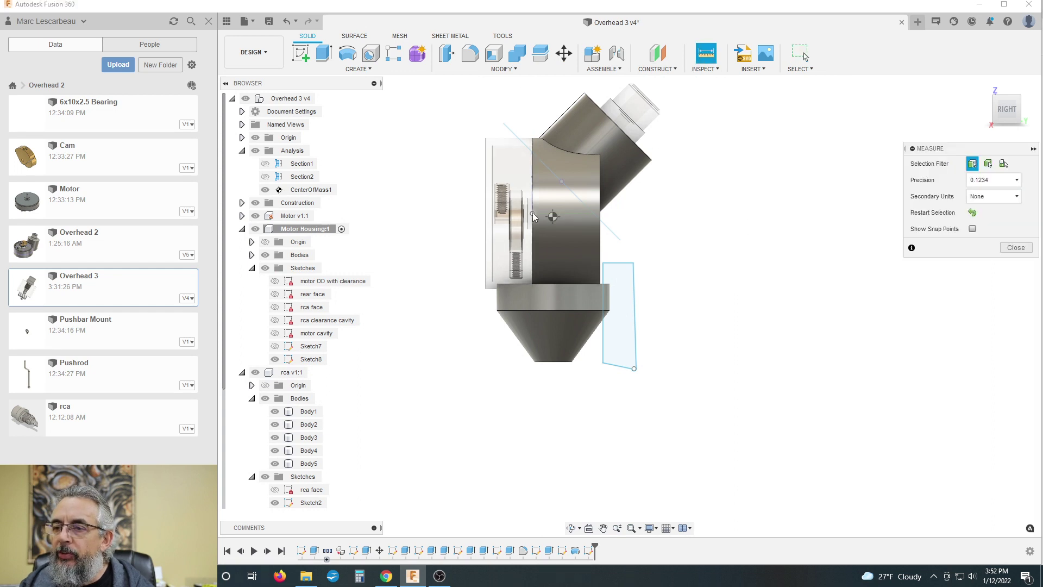
pyautogui.click(533, 216)
pyautogui.keyDown('shift'); pyautogui.moveTo(750, 250); pyautogui.dragTo(625, 248, button='middle'); pyautogui.keyUp('shift')
pyautogui.click(596, 247)
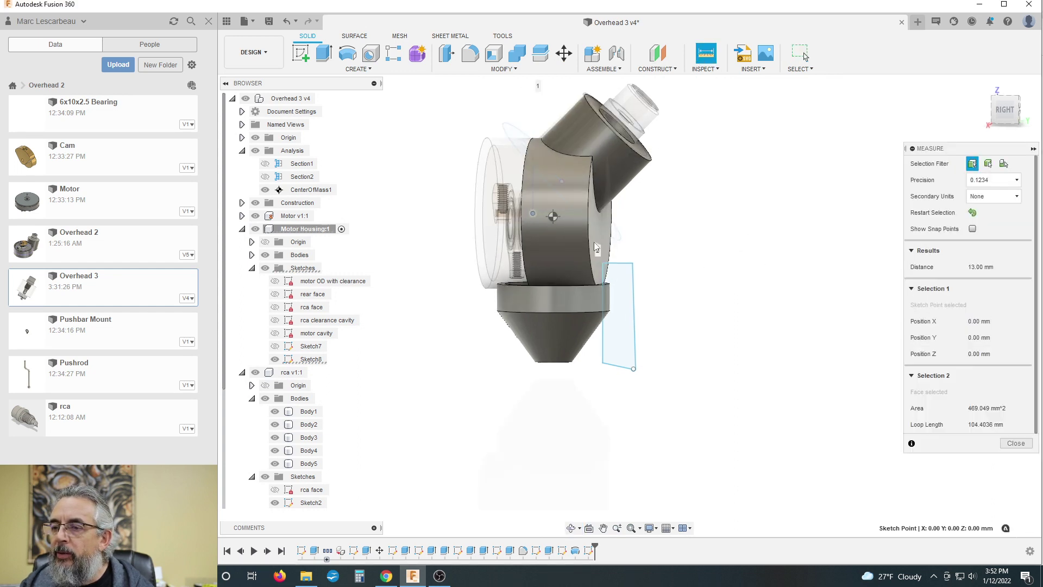
pyautogui.click(1016, 443)
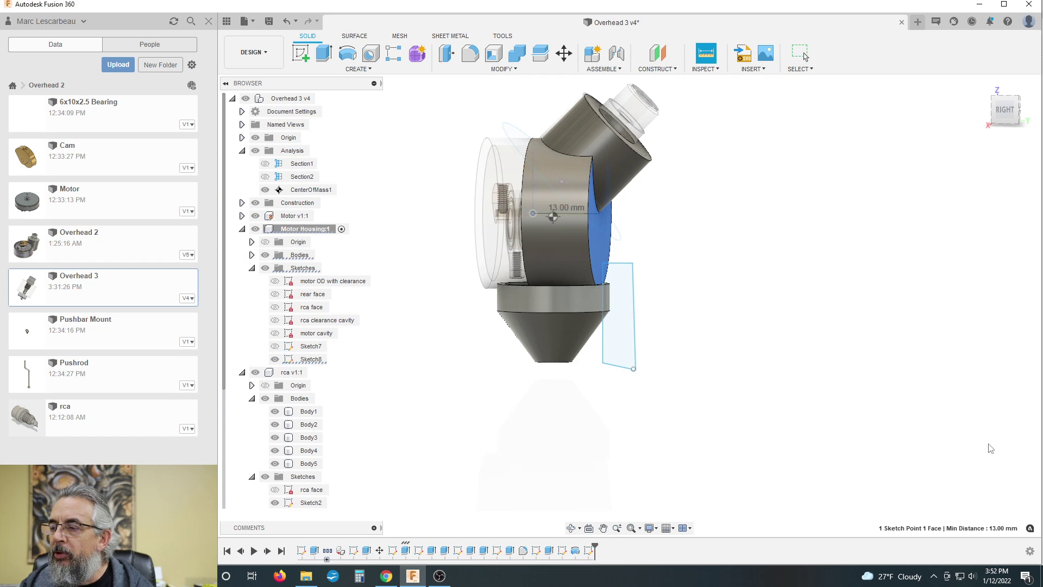
# Dimension the profile's vertical line 13 mm from the centre point and finish Sketch8
pyautogui.doubleClick(590, 551)
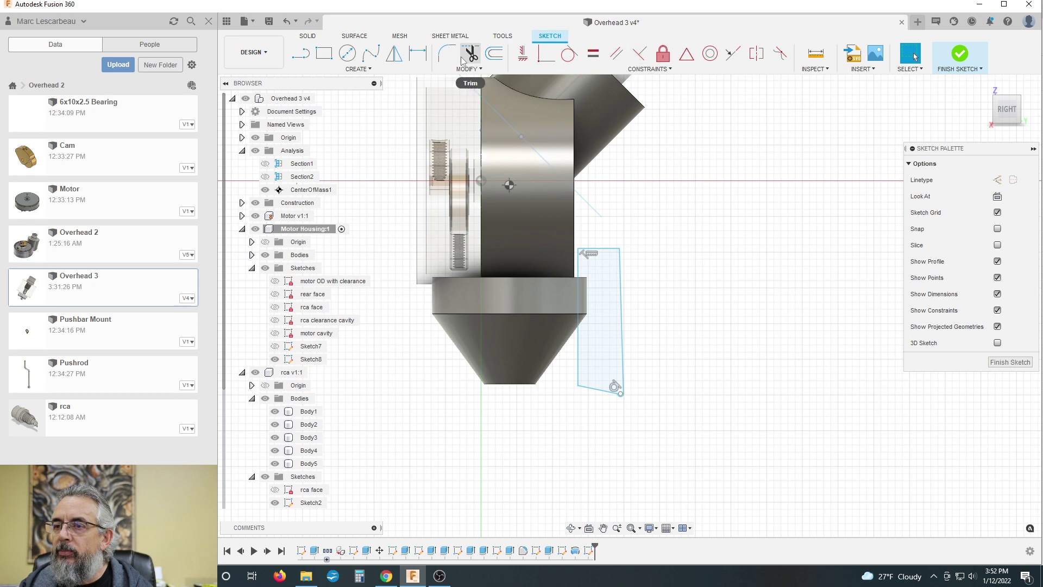
pyautogui.click(418, 53)
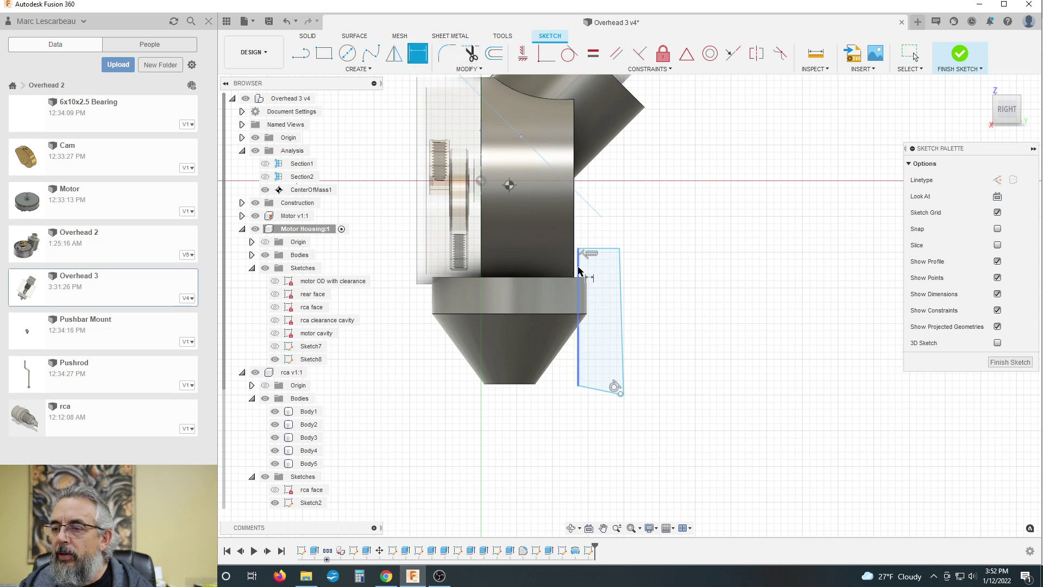
pyautogui.click(578, 273)
pyautogui.click(480, 180)
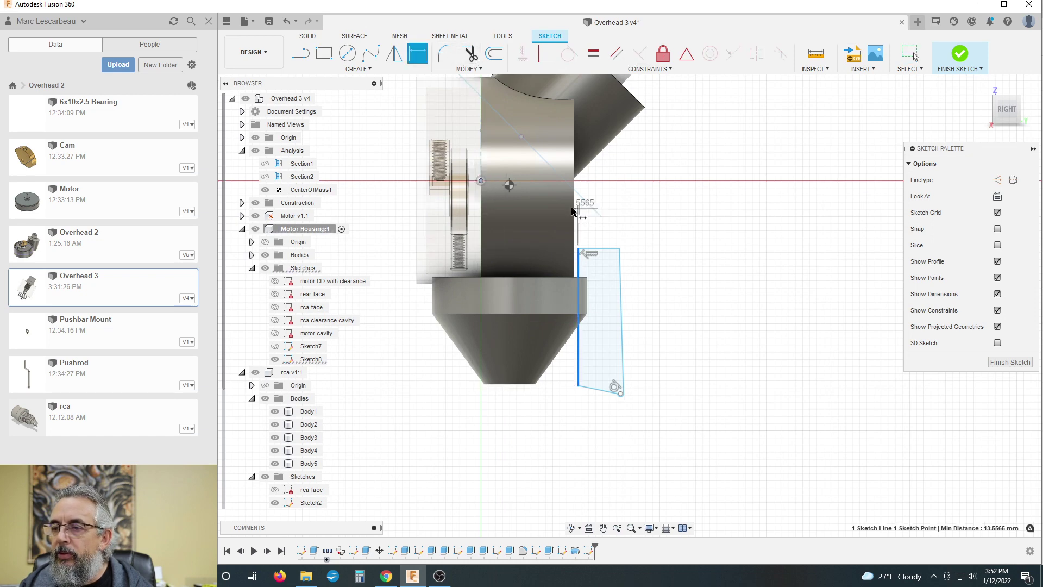
pyautogui.click(544, 220)
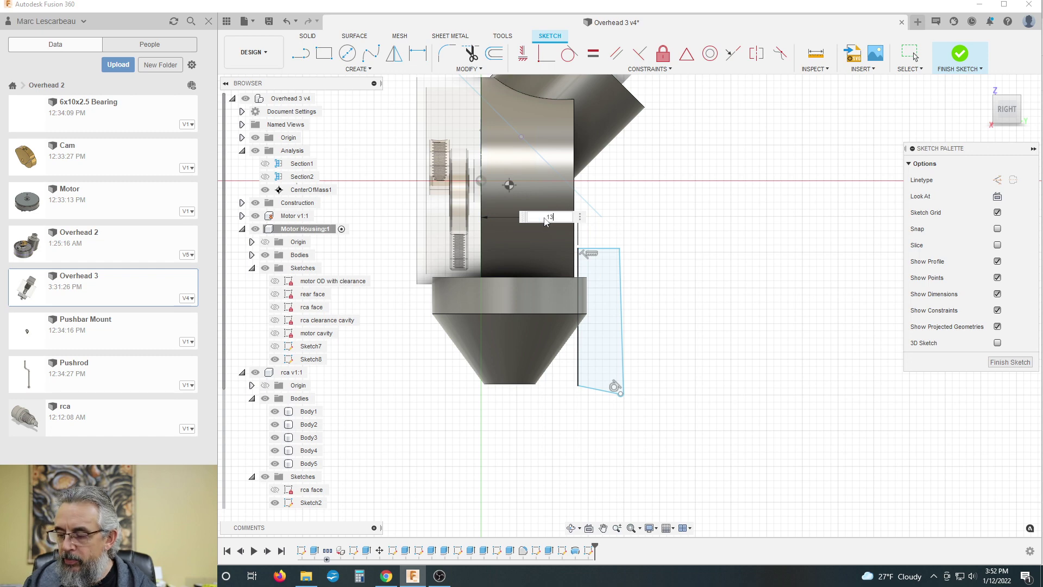
pyautogui.press('Return')
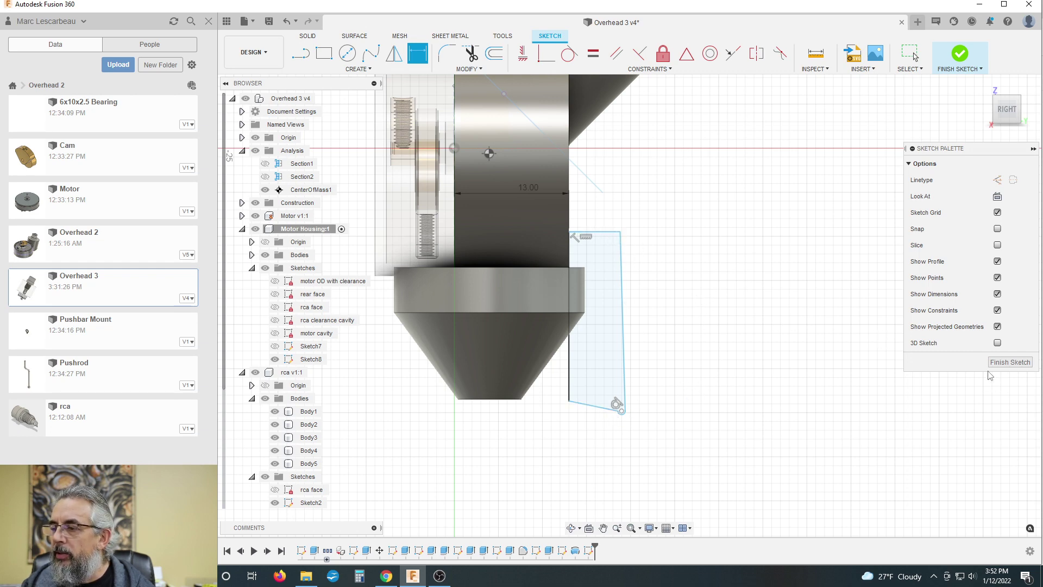
pyautogui.click(1009, 362)
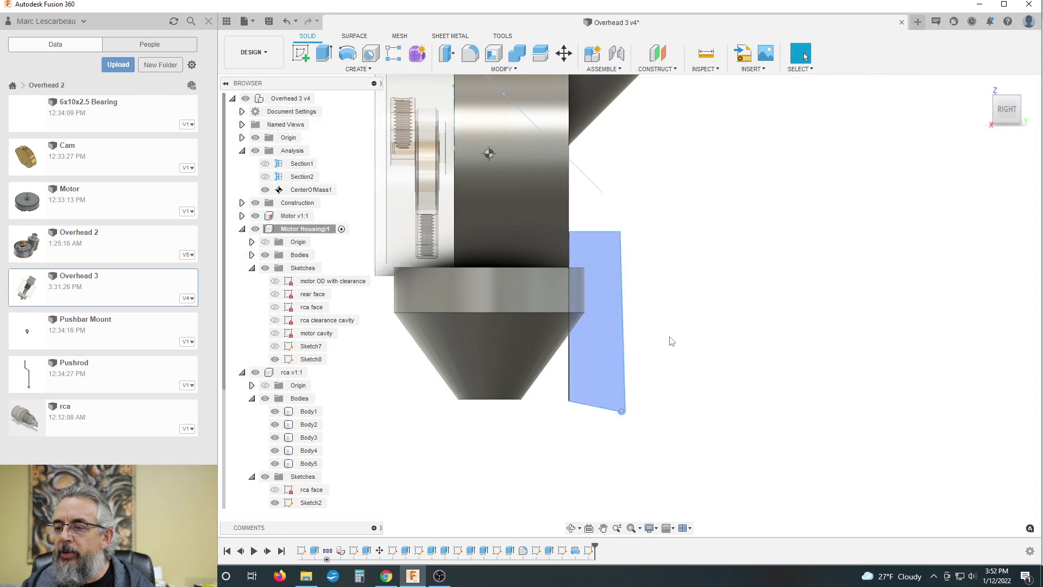
# Set up a two-sided Cut extrusion starting from the profile plane
pyautogui.click(324, 53)
pyautogui.click(994, 250)
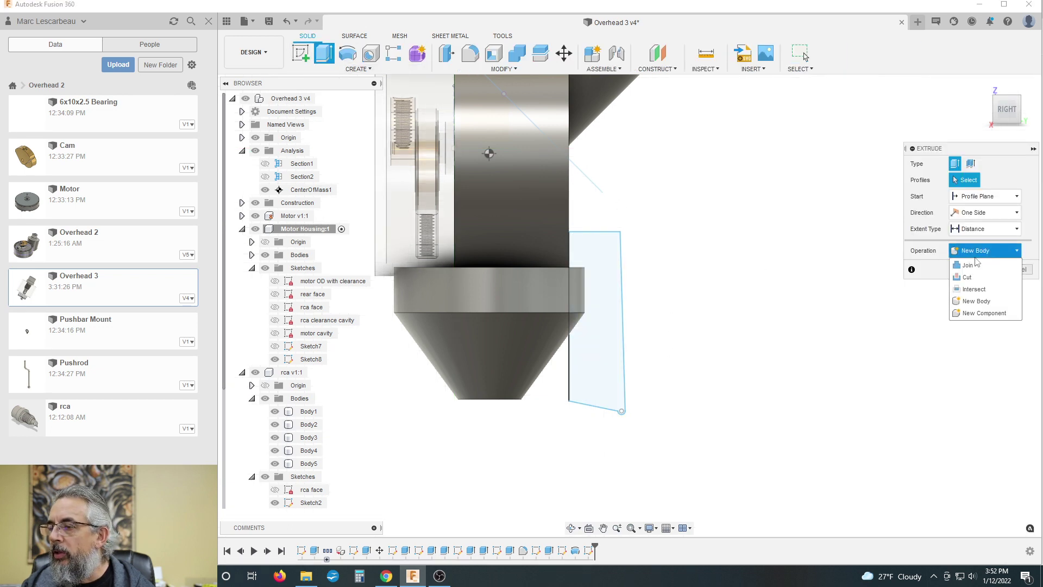
pyautogui.click(976, 279)
pyautogui.keyDown('shift'); pyautogui.moveTo(848, 293); pyautogui.dragTo(751, 312, button='middle'); pyautogui.keyUp('shift')
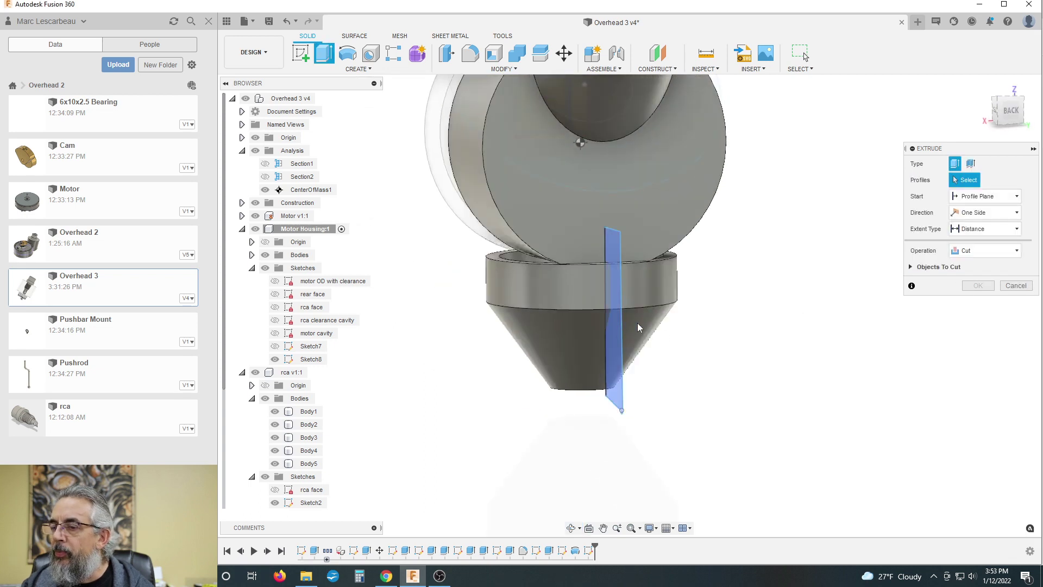
pyautogui.click(983, 196)
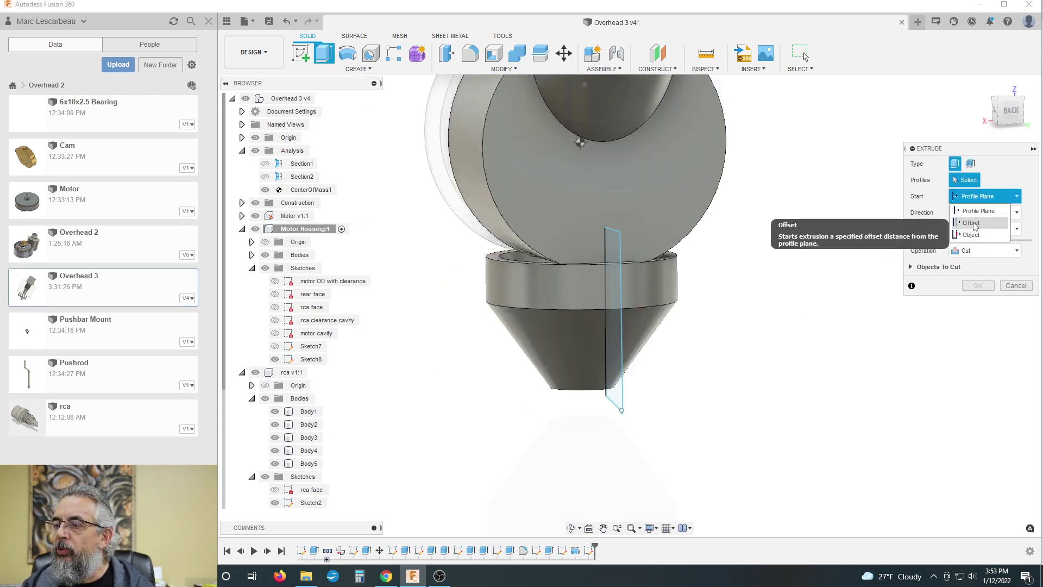
pyautogui.click(978, 211)
pyautogui.click(985, 213)
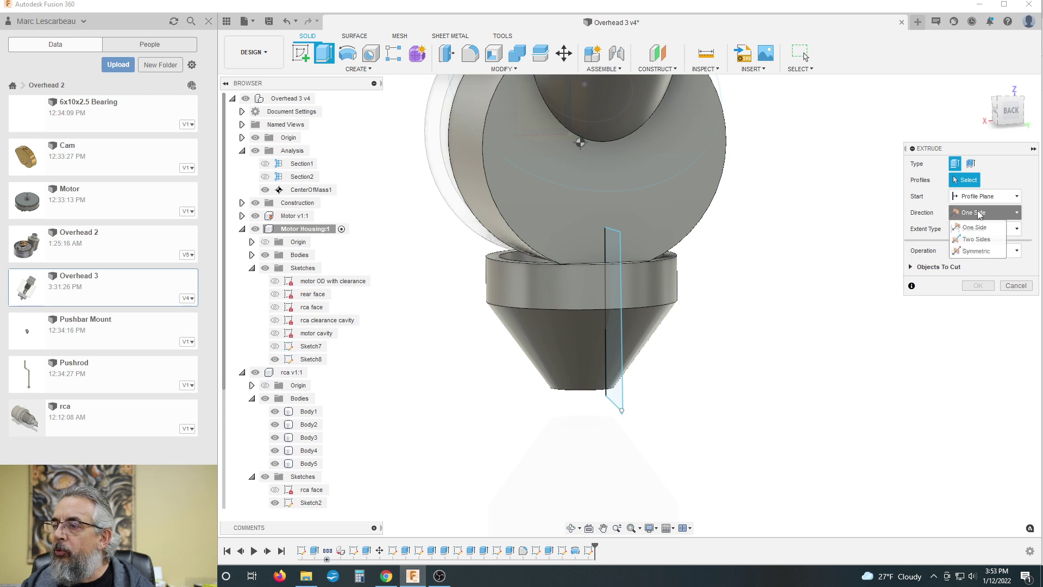
pyautogui.click(979, 239)
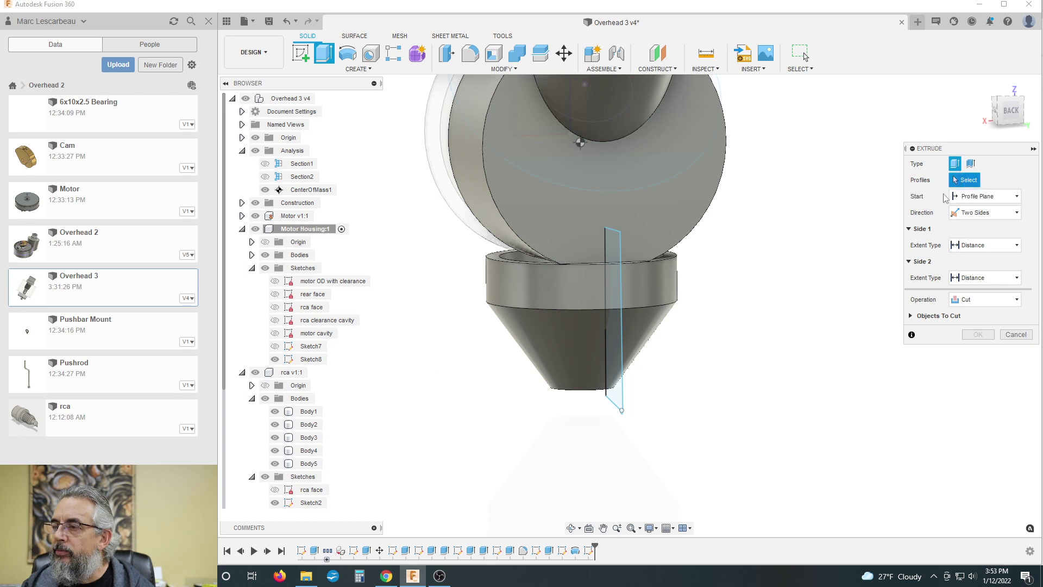
# Cut the slot profile 17 mm to one side and 16 mm to the other
pyautogui.click(613, 315)
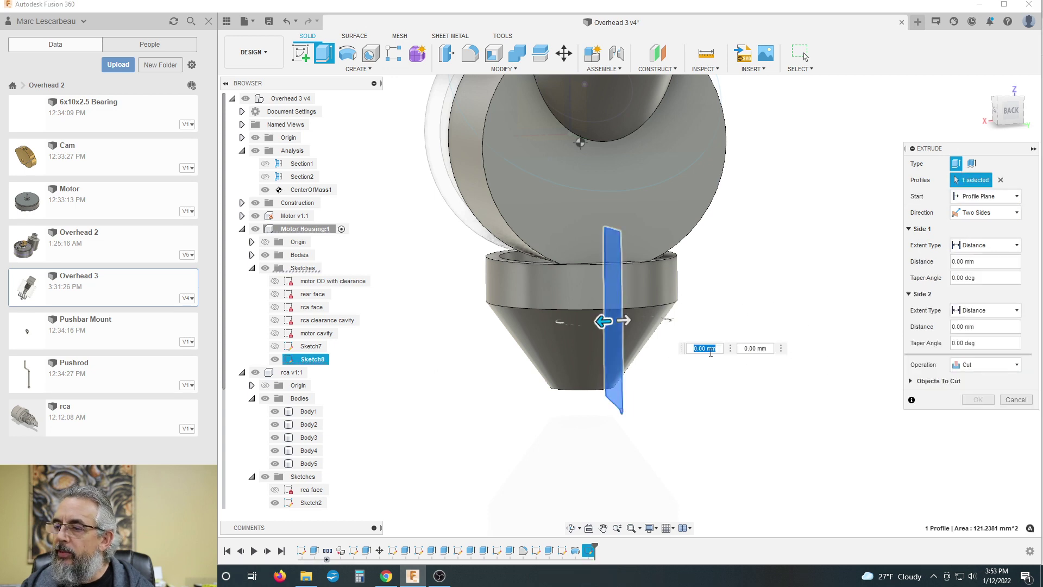
pyautogui.write('17')
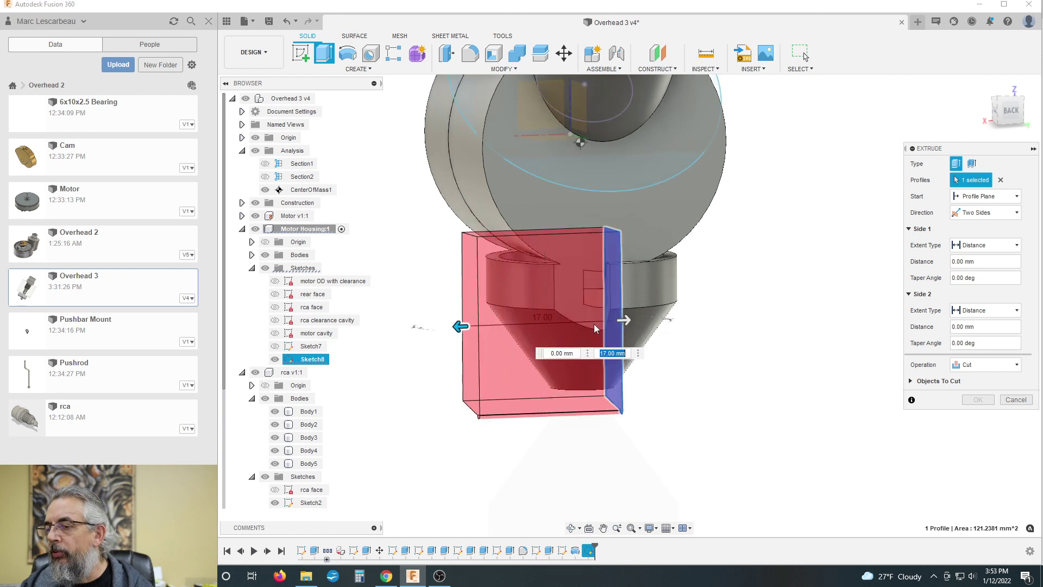
pyautogui.moveTo(628, 319); pyautogui.dragTo(759, 315)
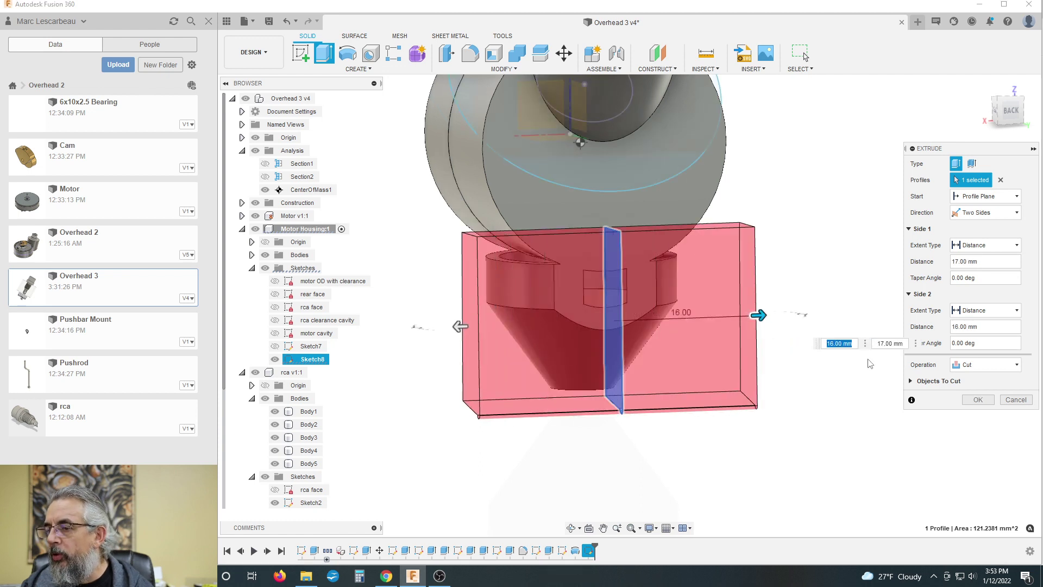
pyautogui.click(993, 400)
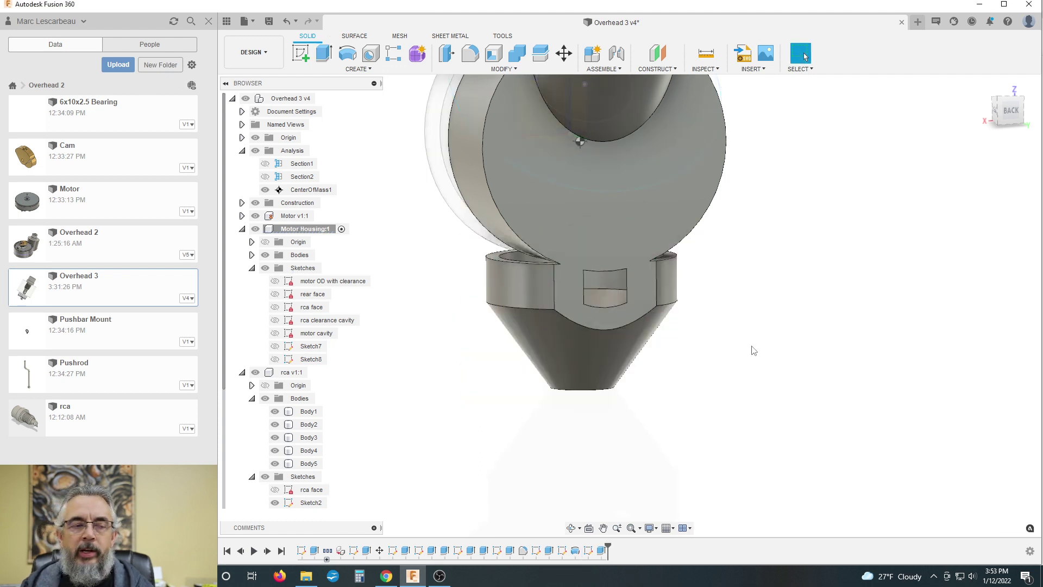
pyautogui.keyDown('shift'); pyautogui.moveTo(787, 312); pyautogui.dragTo(844, 275, button='middle'); pyautogui.keyUp('shift')
# Start a sketch on the housing's back face and project the pocket's right edge into it
pyautogui.scroll(3, 845, 277)
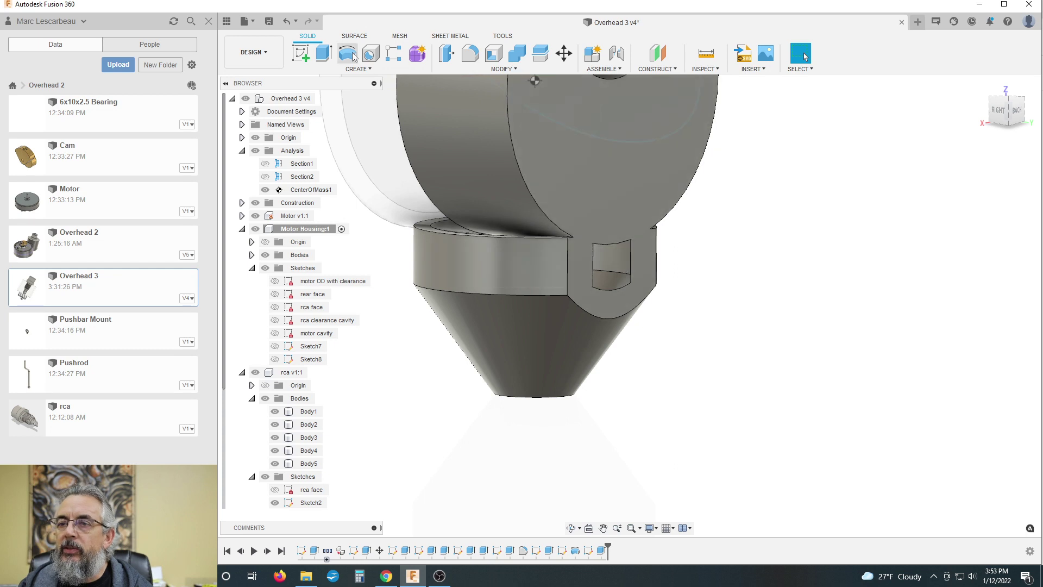
pyautogui.click(324, 53)
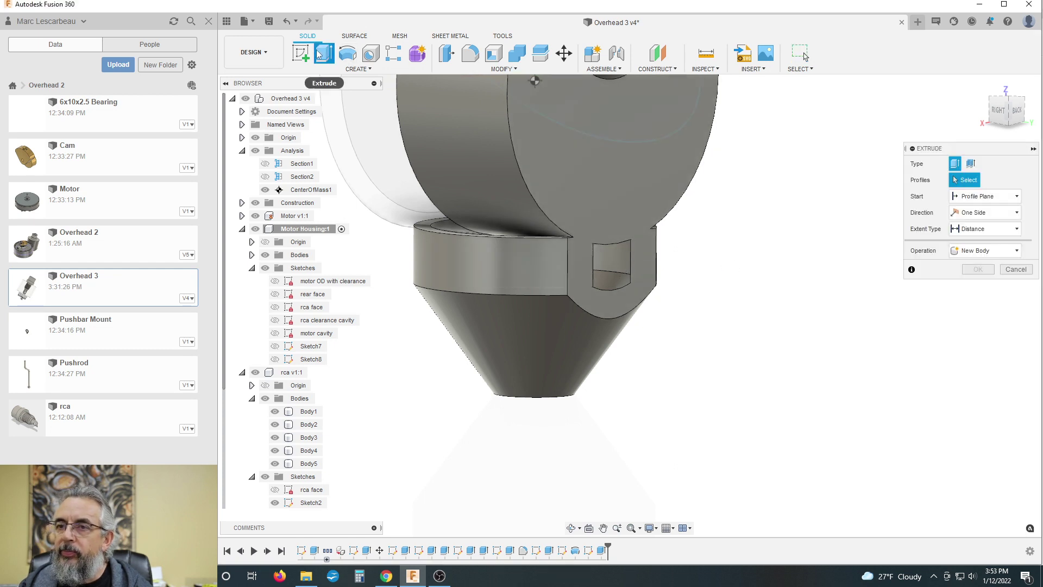
pyautogui.click(300, 52)
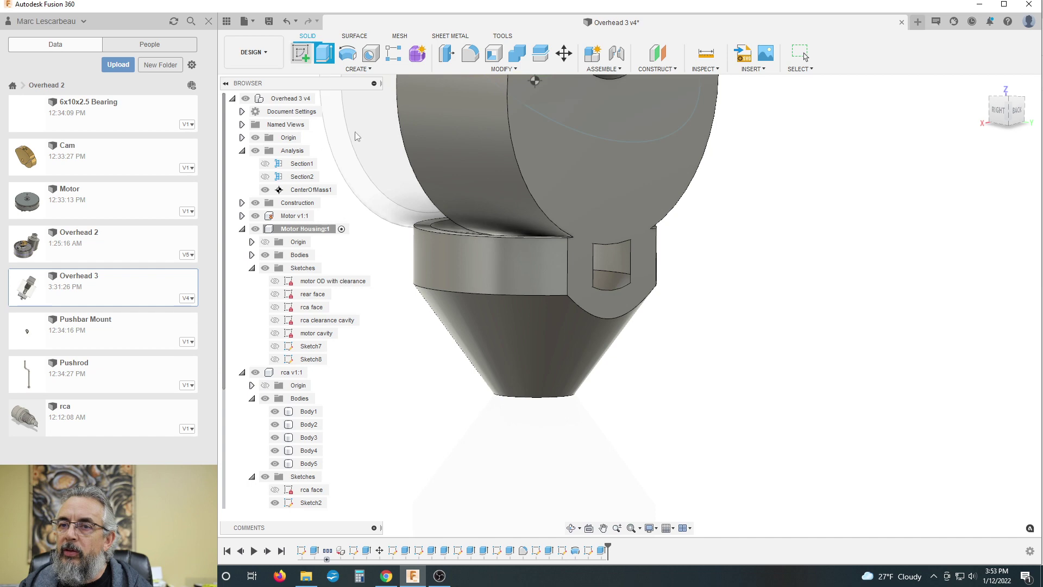
pyautogui.click(643, 279)
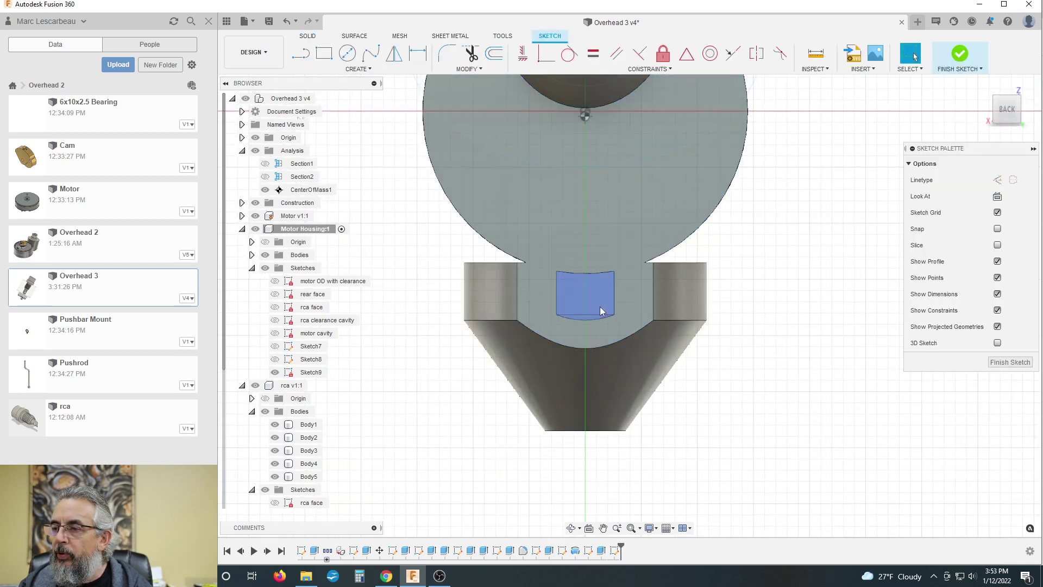
pyautogui.press('p')
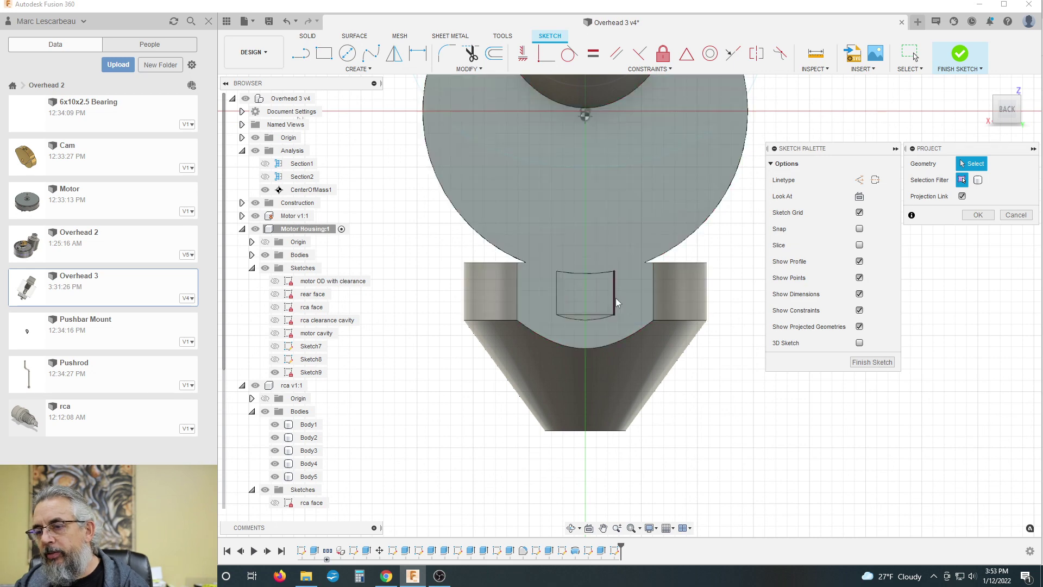
pyautogui.click(614, 299)
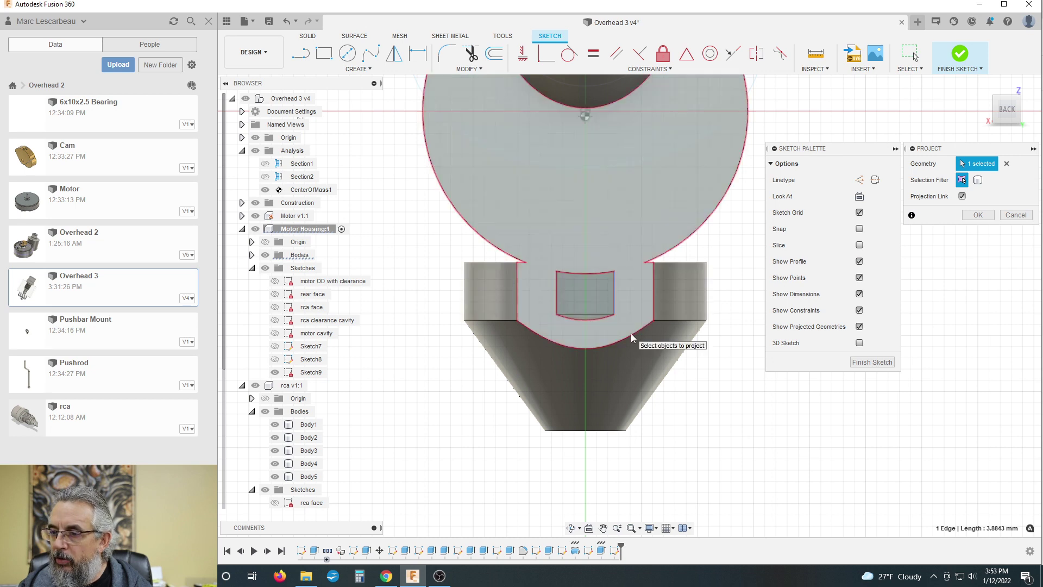
pyautogui.click(978, 215)
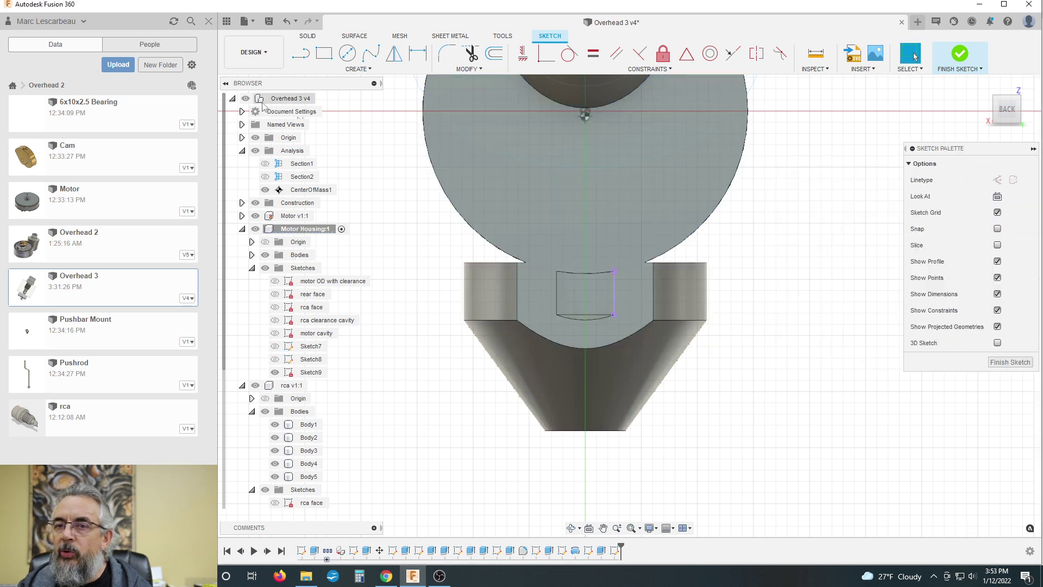
# Draw a line across the top of the collar and finish the sketch
pyautogui.click(301, 53)
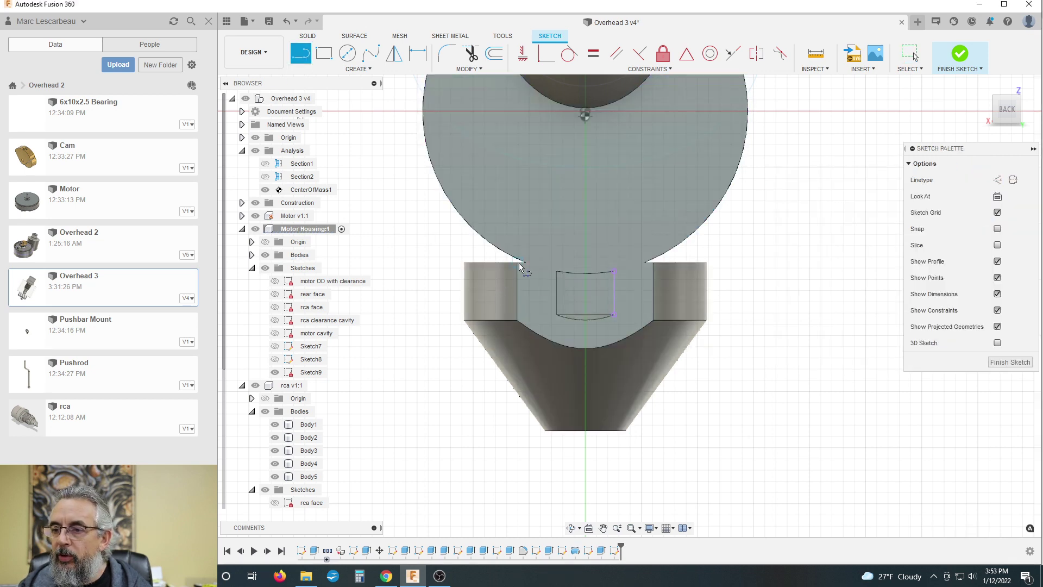
pyautogui.click(652, 263)
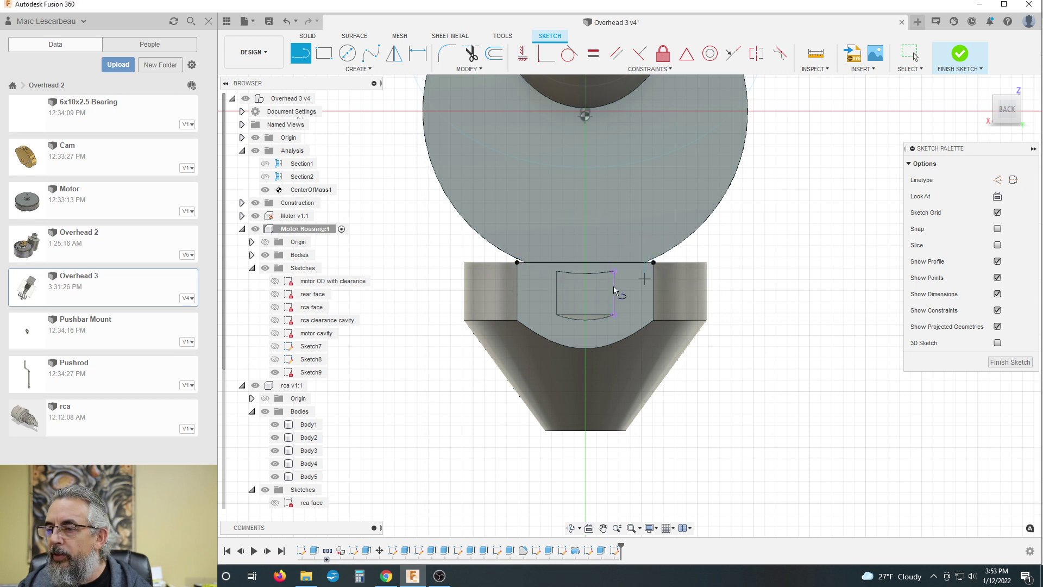
pyautogui.click(997, 364)
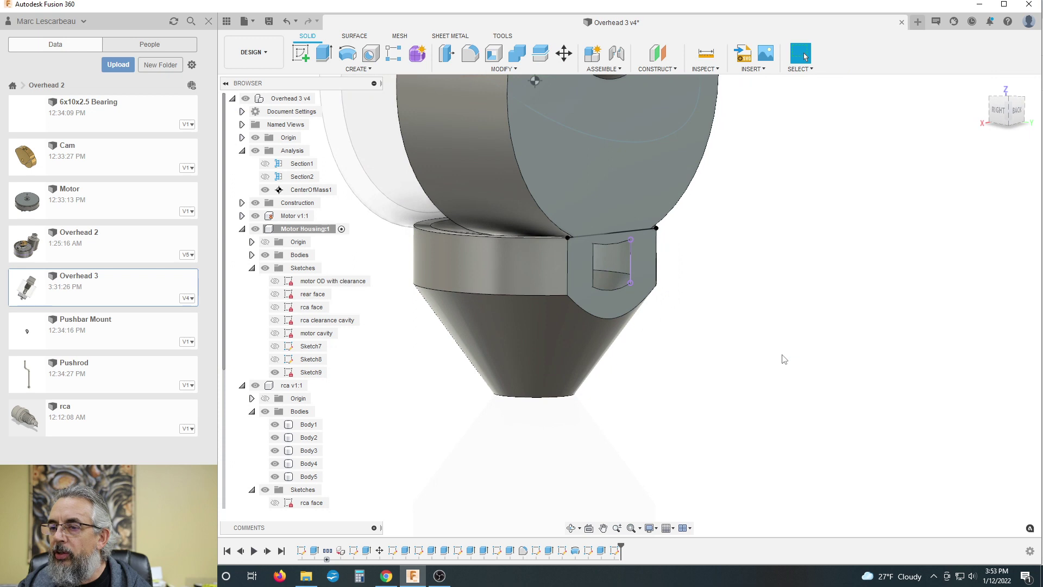
# Extrude the opening profile and inner rectangle profile -2 mm
pyautogui.click(578, 260)
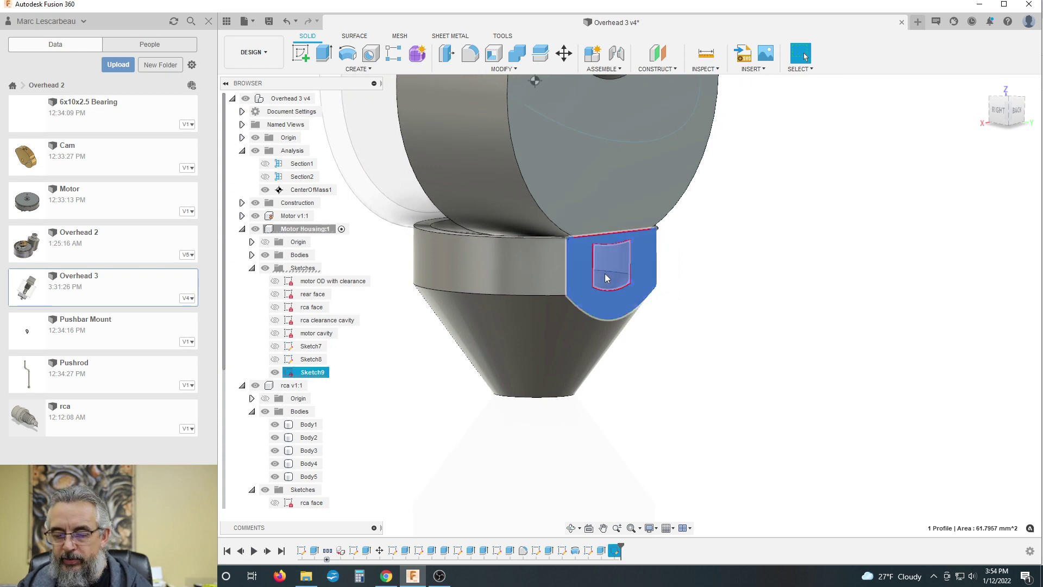
pyautogui.press('e')
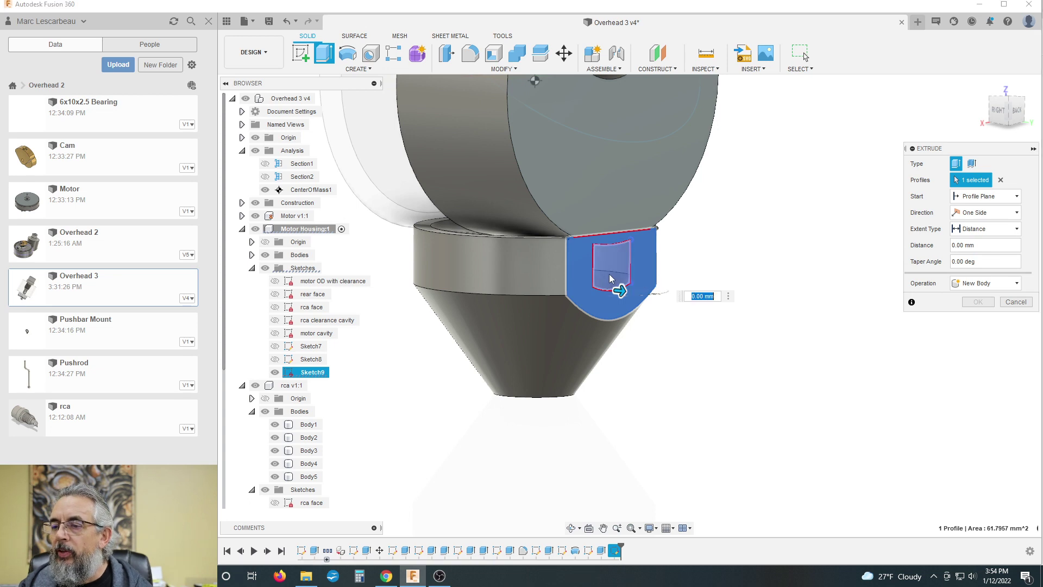
pyautogui.click(610, 279)
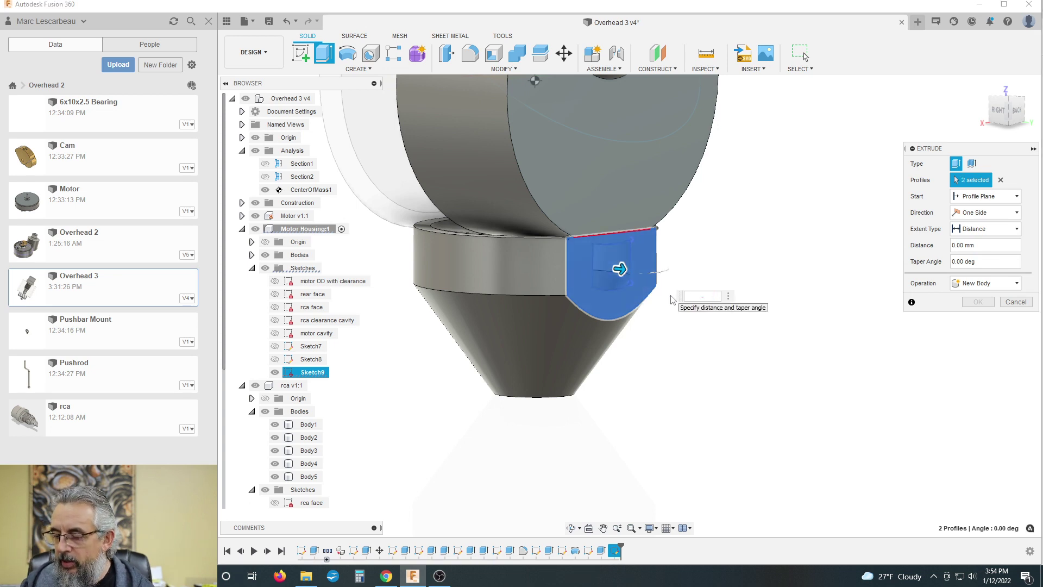
pyautogui.write('-3')
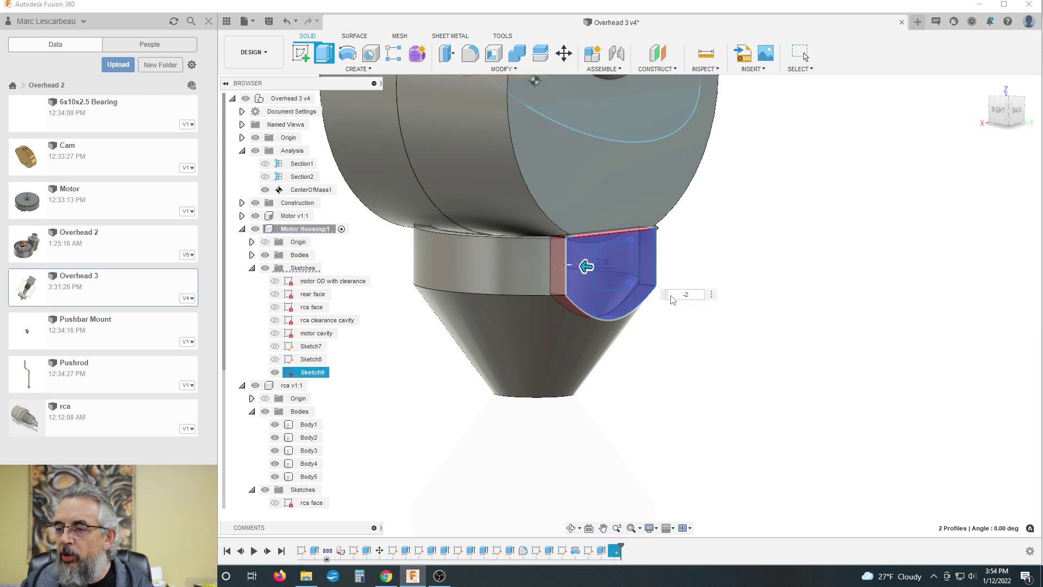
pyautogui.press('Return')
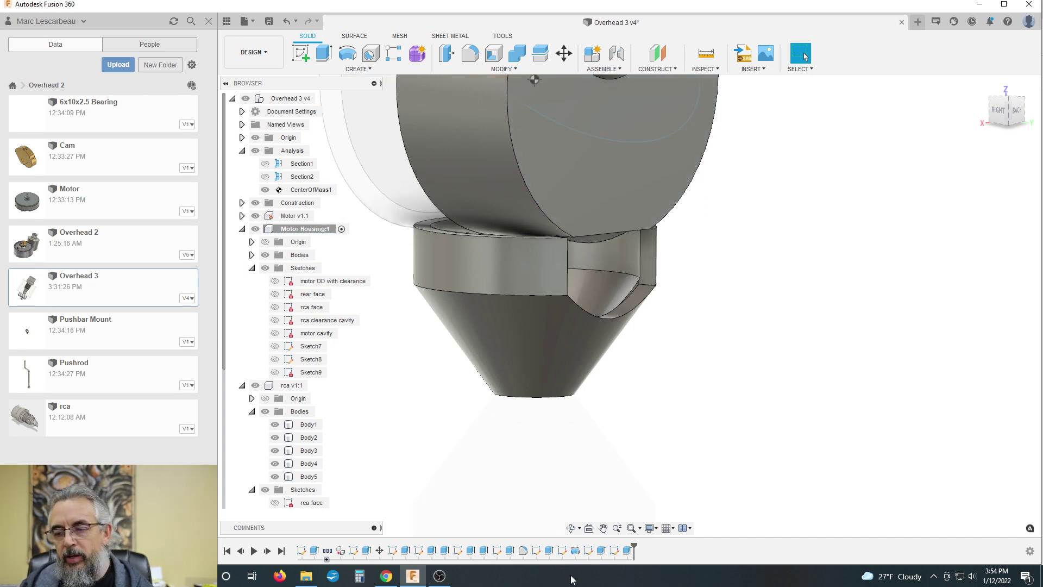
# Change that extrusion's operation from Cut to Join
pyautogui.doubleClick(626, 552)
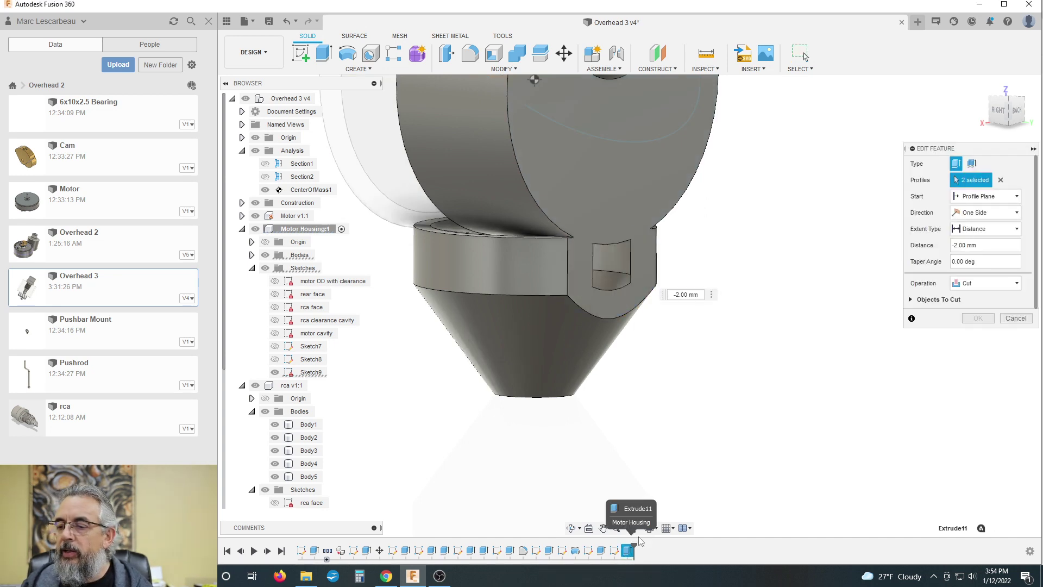
pyautogui.click(959, 286)
pyautogui.click(969, 297)
pyautogui.click(984, 318)
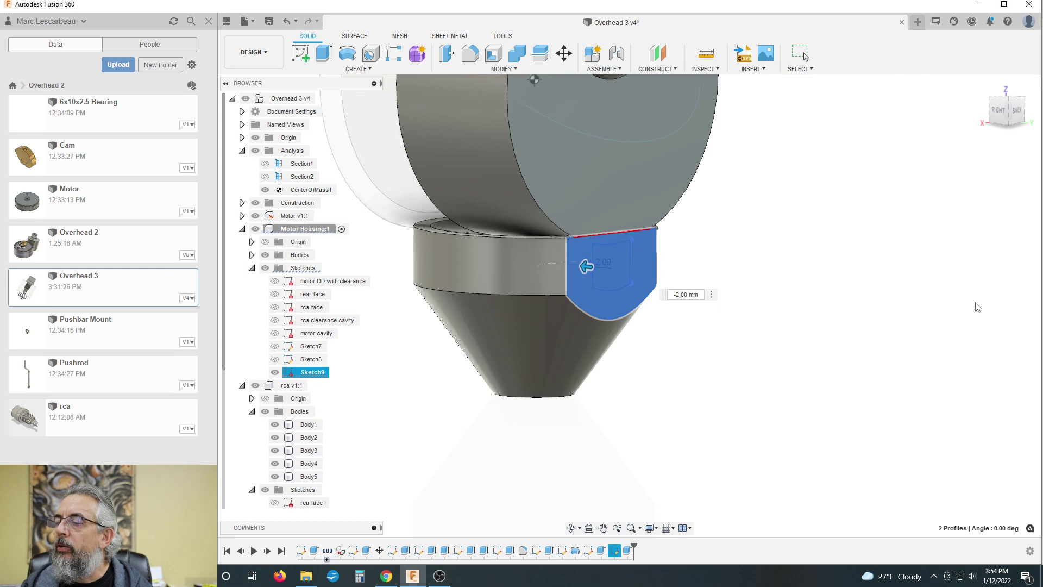
pyautogui.keyDown('shift'); pyautogui.moveTo(675, 373); pyautogui.dragTo(730, 314, button='middle'); pyautogui.keyUp('shift')
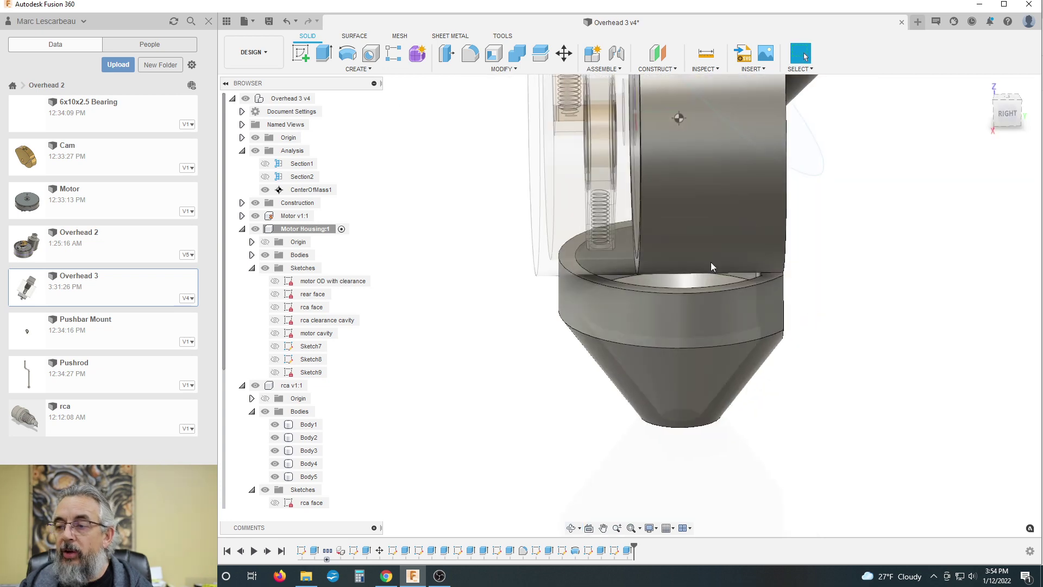
pyautogui.keyDown('shift'); pyautogui.moveTo(822, 285); pyautogui.dragTo(589, 337, button='middle'); pyautogui.keyUp('shift')
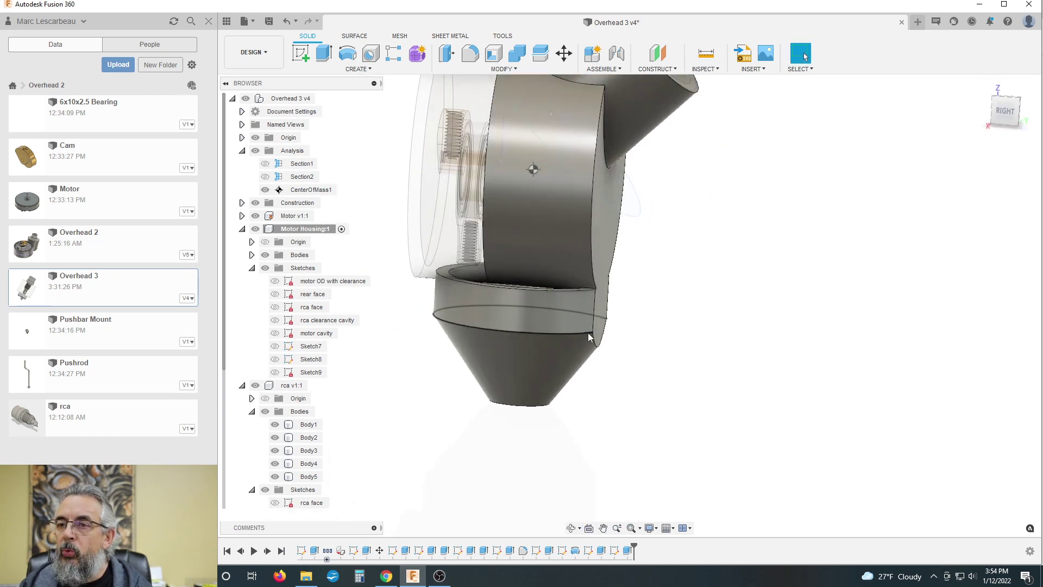
pyautogui.click(260, 57)
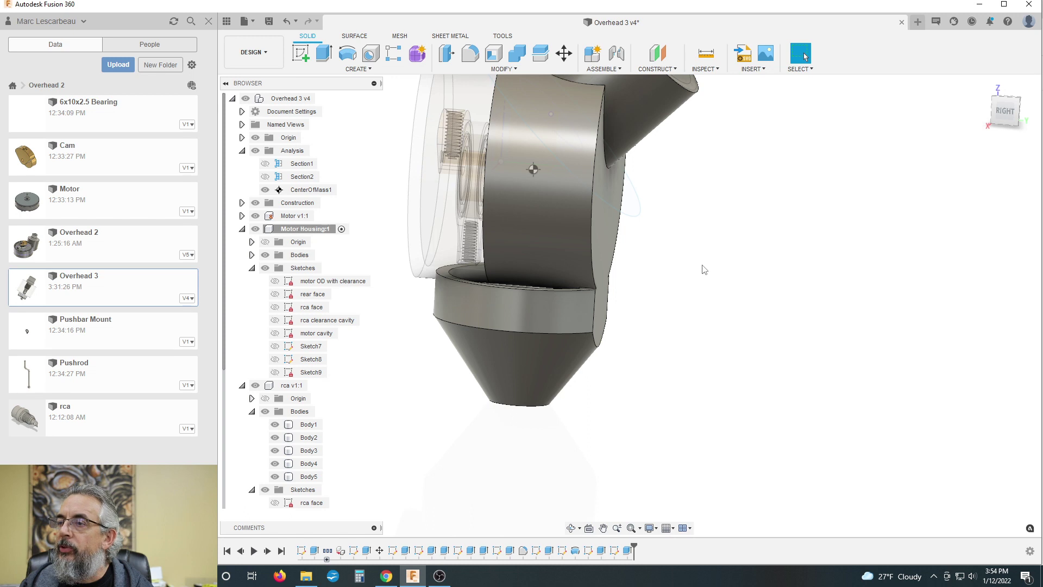
pyautogui.keyDown('shift'); pyautogui.moveTo(734, 275); pyautogui.dragTo(728, 296, button='middle'); pyautogui.keyUp('shift')
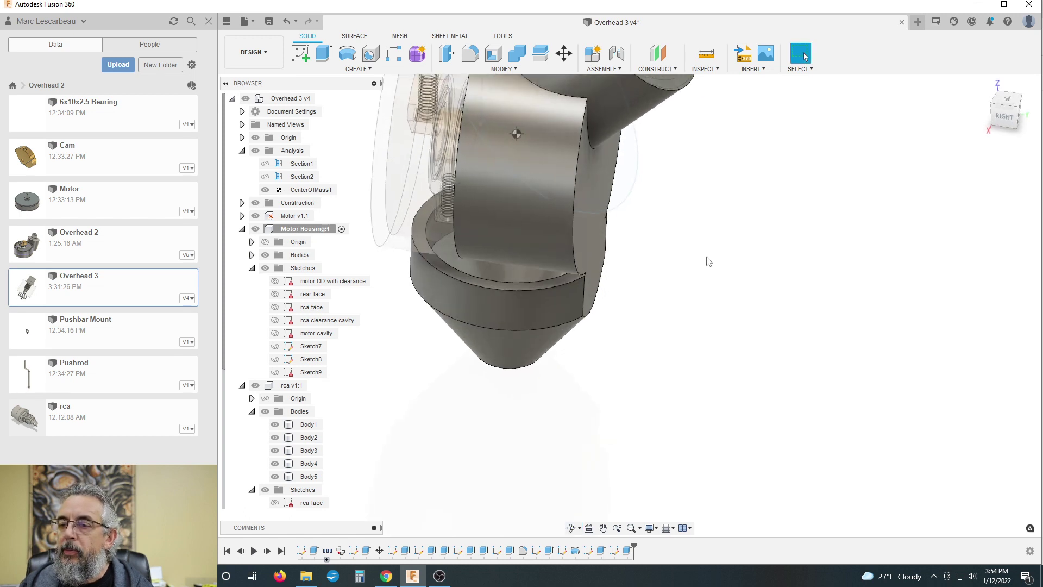
pyautogui.scroll(2, 499, 286)
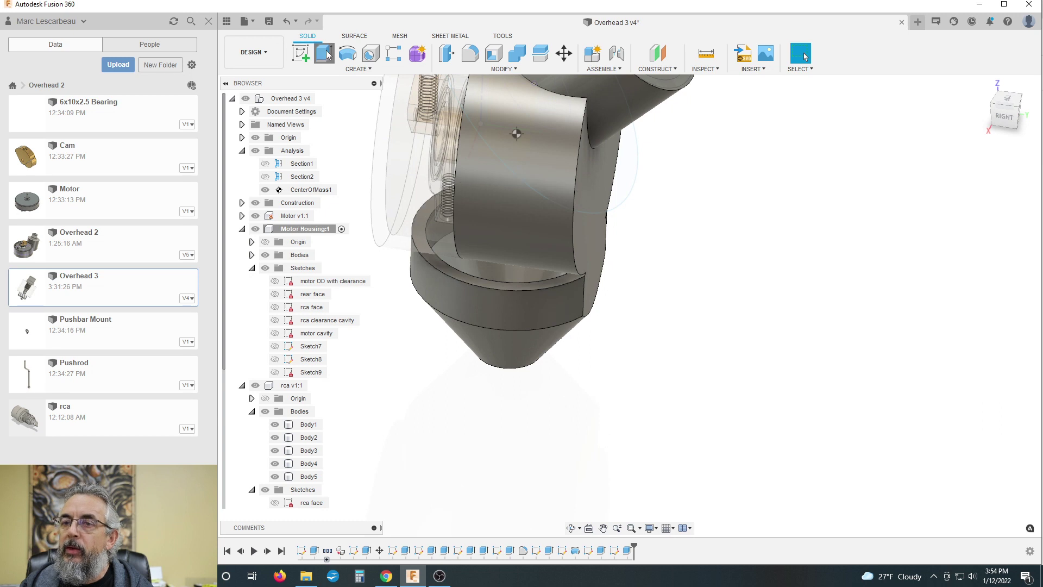
# Extrude the ring-shaped collar profile as a 4 mm cut into the housing
pyautogui.click(326, 53)
pyautogui.click(509, 284)
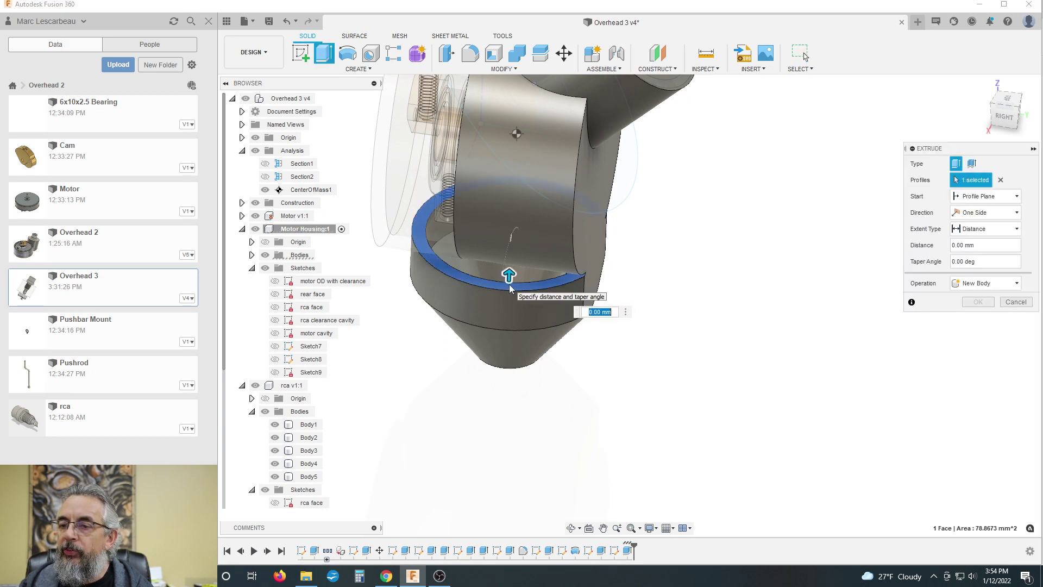
pyautogui.moveTo(509, 273); pyautogui.dragTo(514, 205)
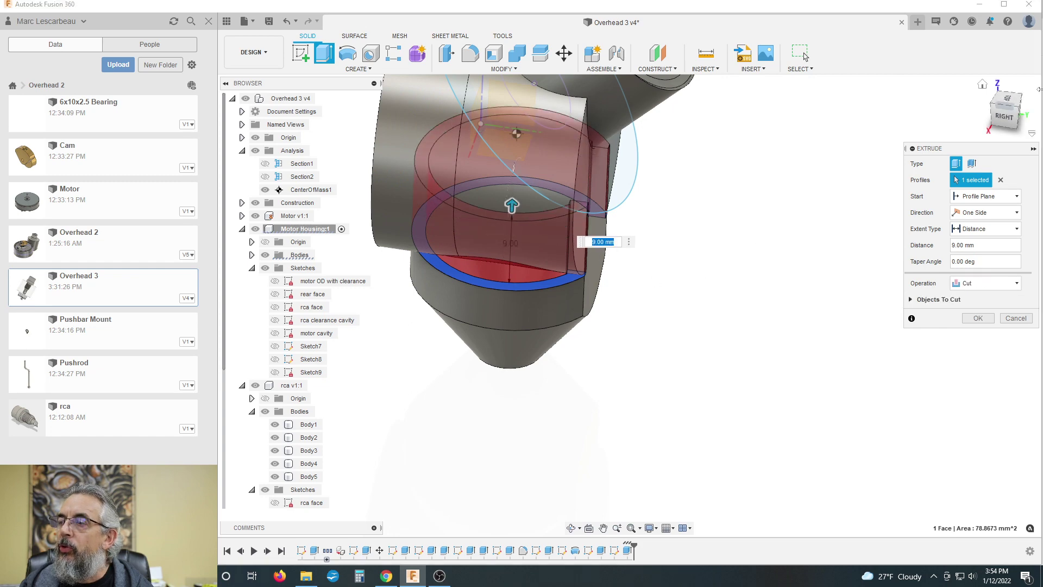
pyautogui.click(1002, 117)
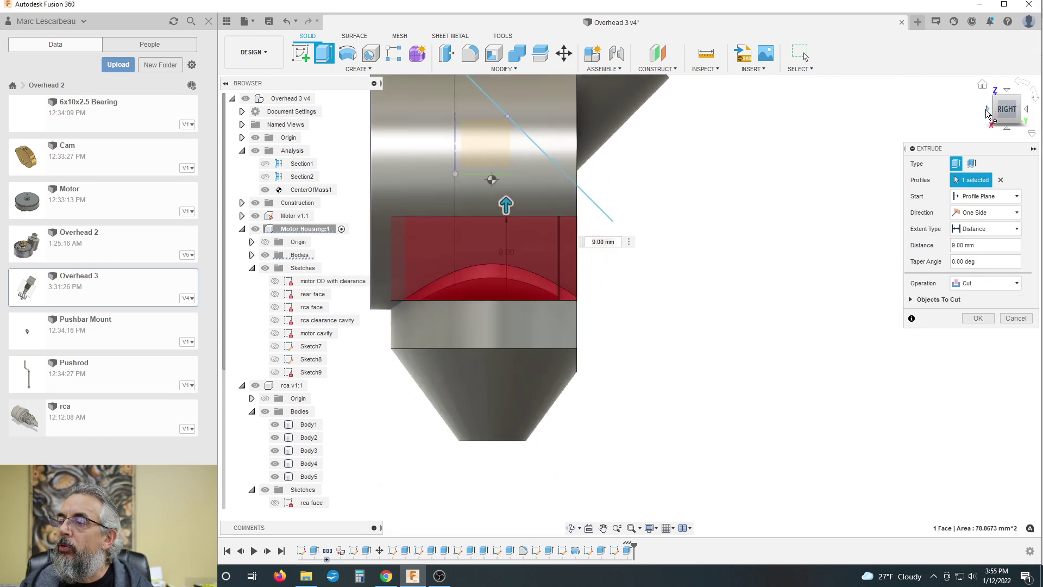
pyautogui.click(988, 114)
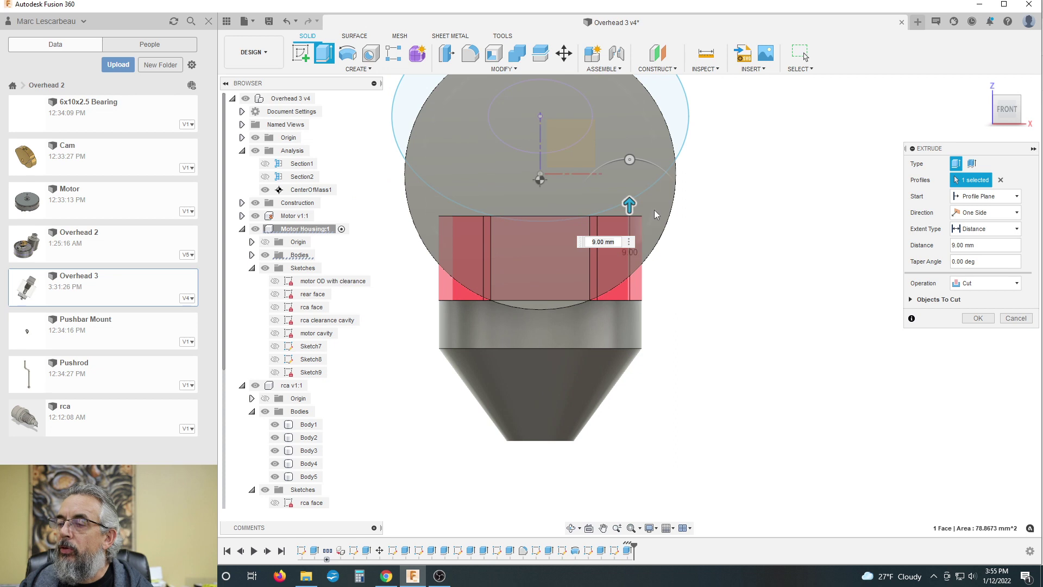
pyautogui.moveTo(630, 202); pyautogui.dragTo(629, 249)
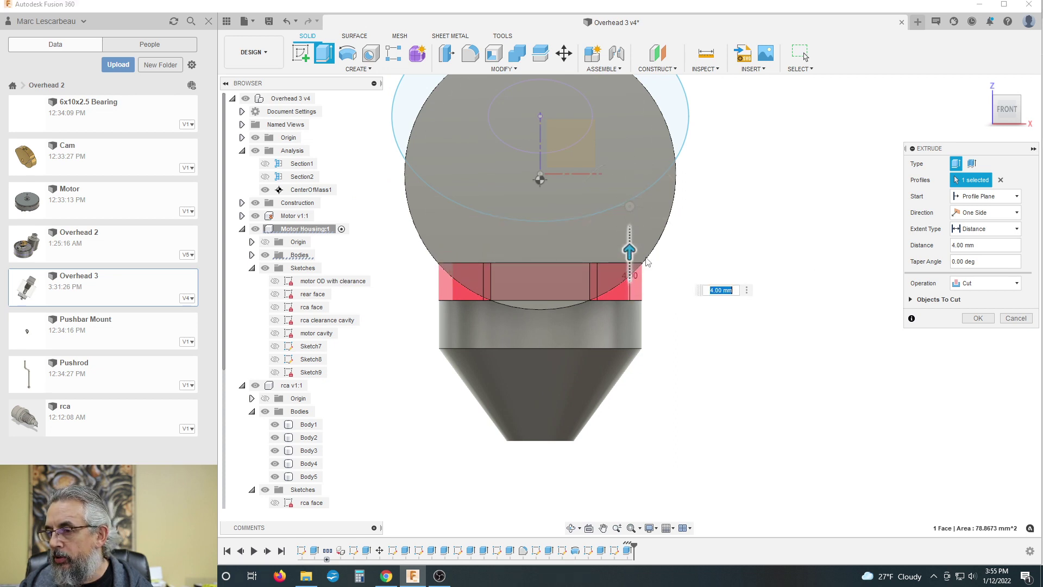
# Apply the ring cut, then reopen it to change its operation
pyautogui.scroll(3, 590, 274)
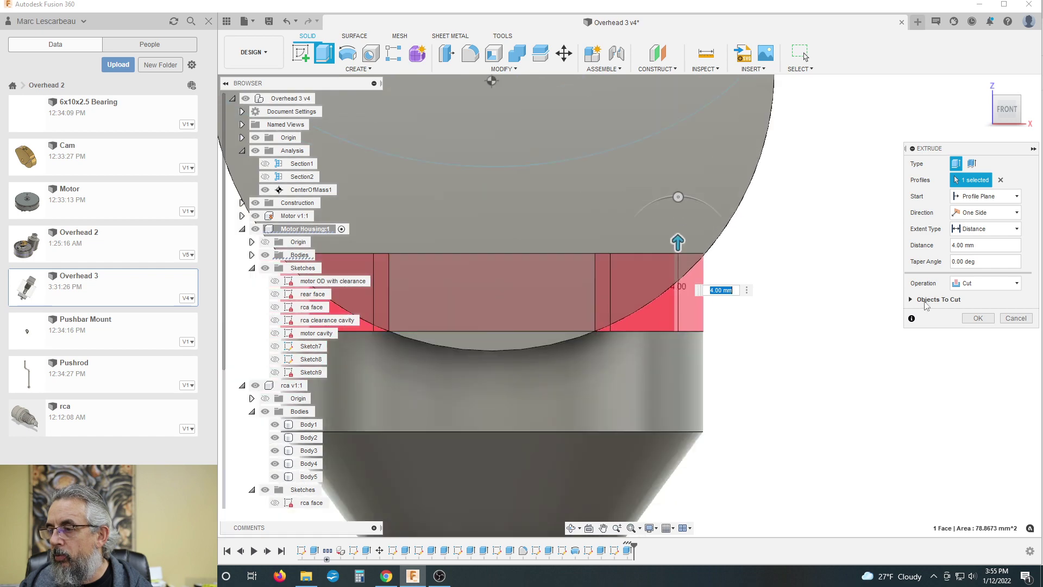
pyautogui.click(979, 319)
pyautogui.scroll(-3, 830, 299)
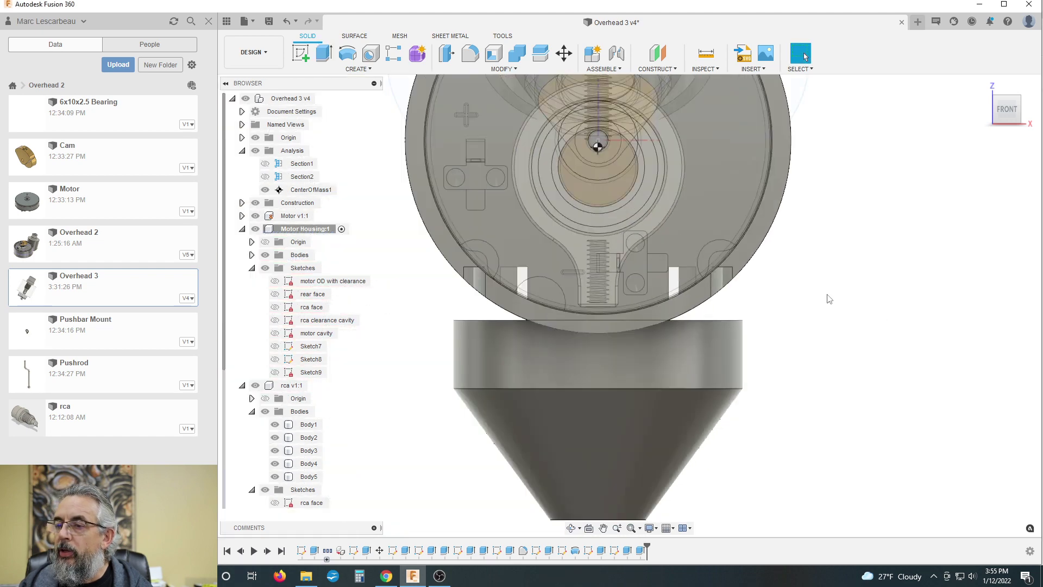
pyautogui.doubleClick(640, 551)
pyautogui.click(986, 283)
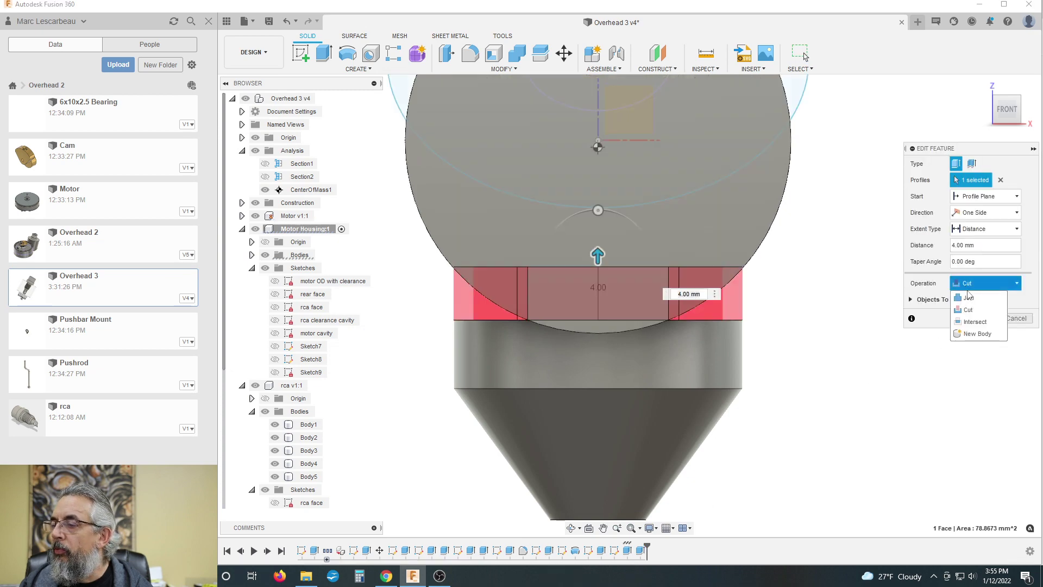
pyautogui.click(969, 295)
pyautogui.click(977, 302)
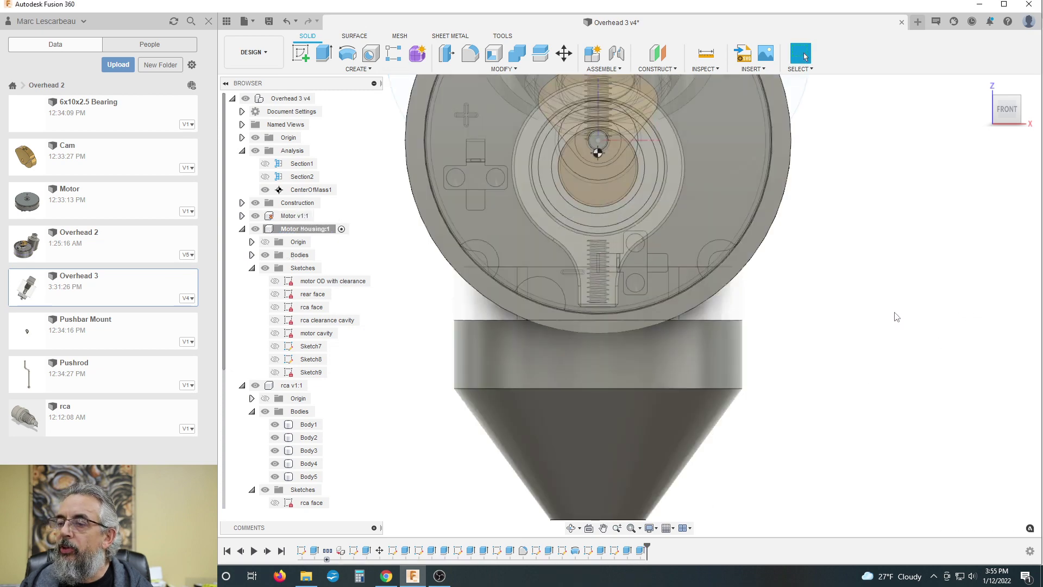
pyautogui.keyDown('shift'); pyautogui.moveTo(831, 303); pyautogui.dragTo(530, 344, button='middle'); pyautogui.keyUp('shift')
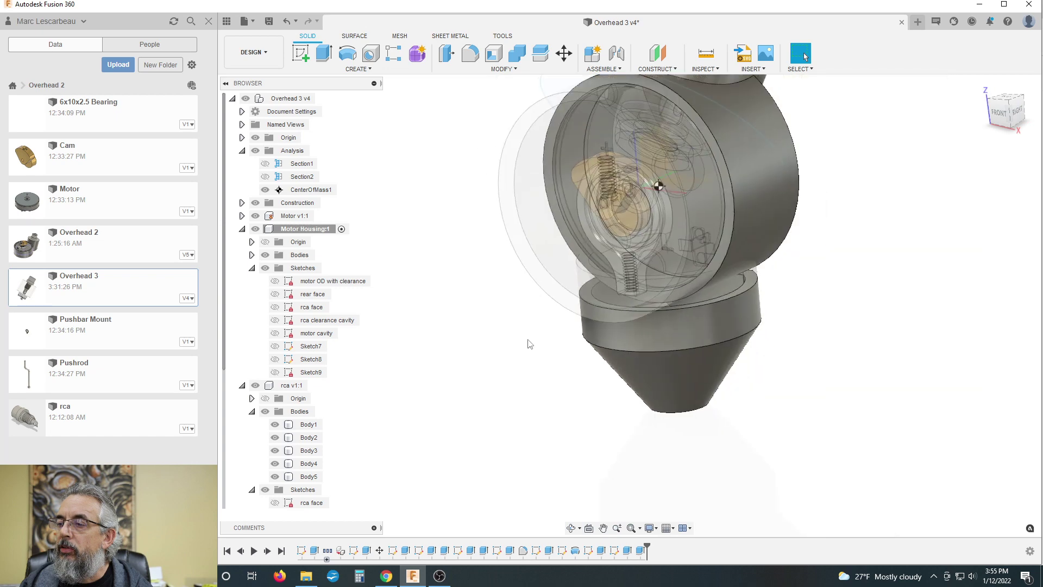
pyautogui.doubleClick(640, 551)
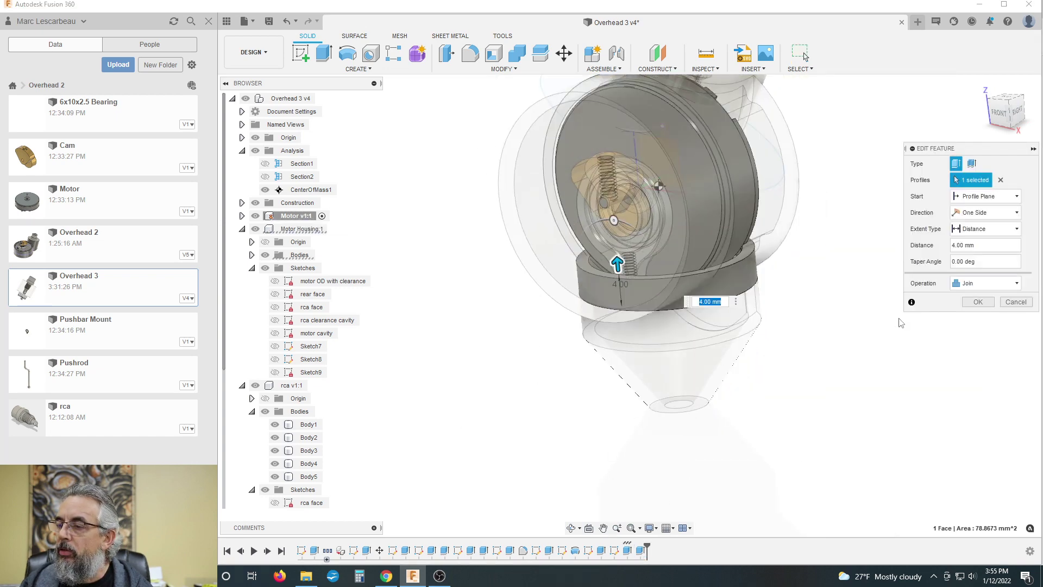
pyautogui.click(974, 304)
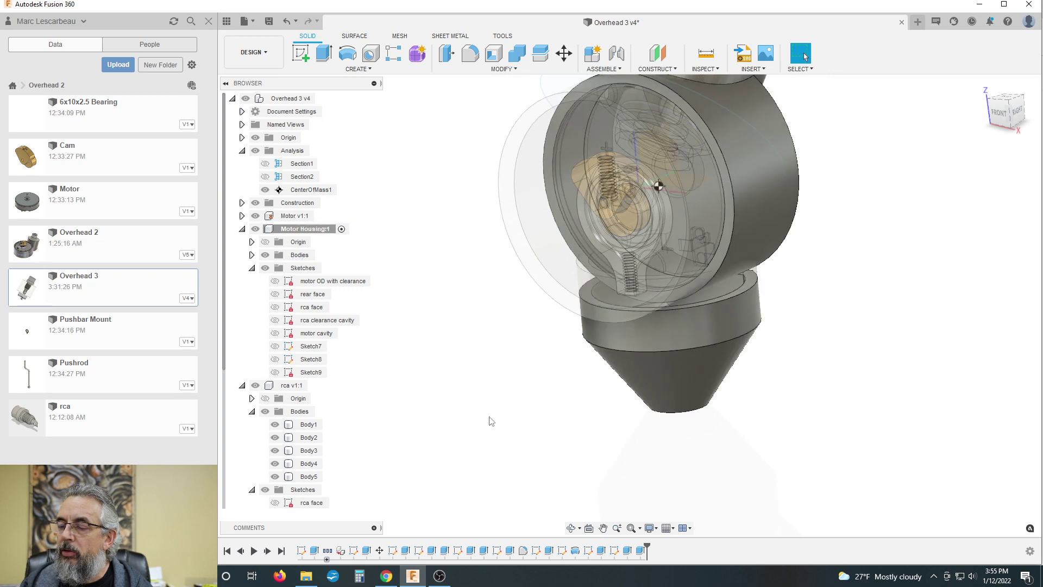
pyautogui.keyDown('shift'); pyautogui.moveTo(490, 421); pyautogui.dragTo(428, 438, button='middle'); pyautogui.keyUp('shift')
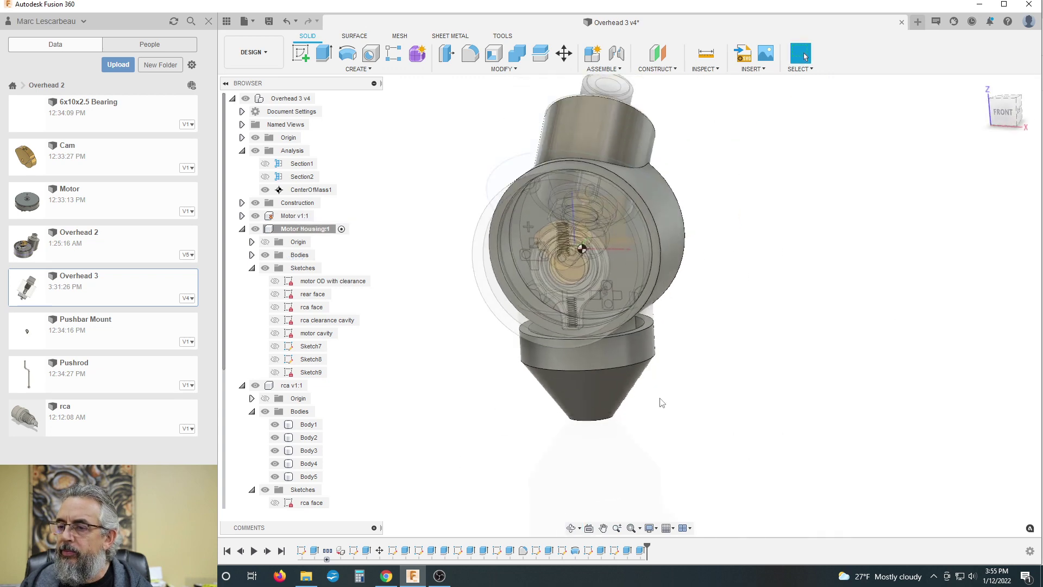
pyautogui.click(640, 551)
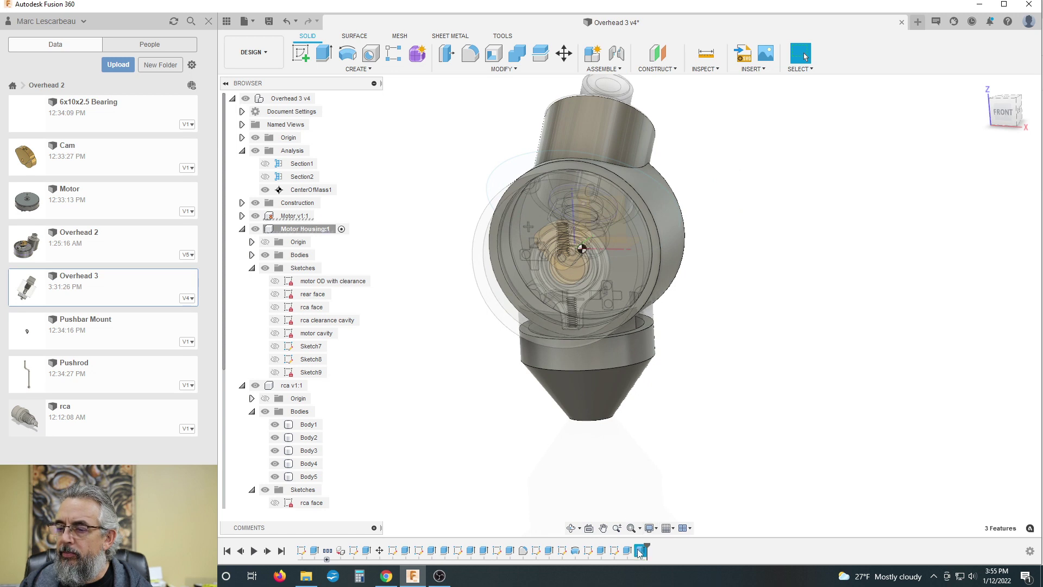
pyautogui.click(693, 465)
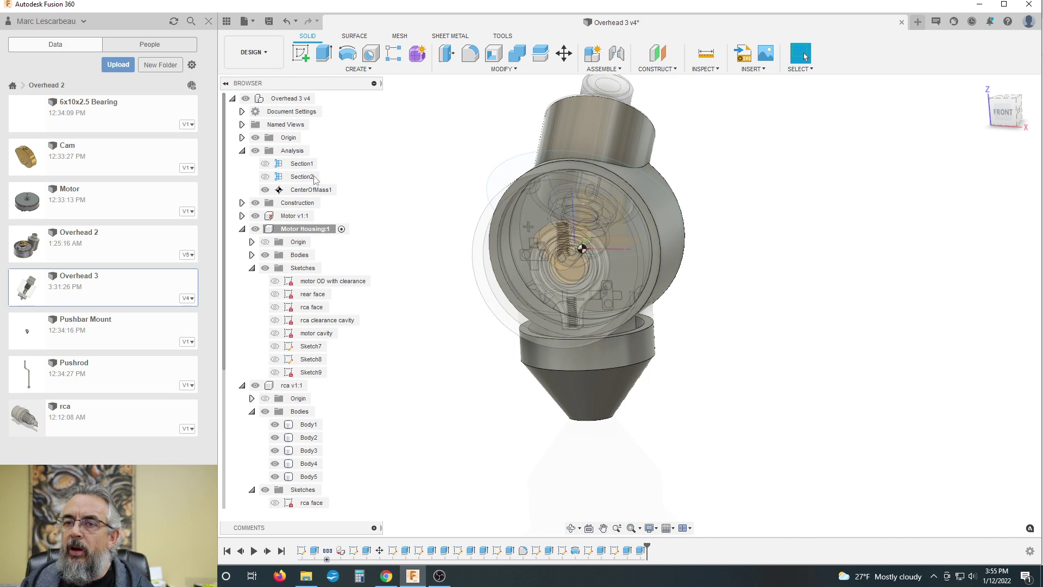
# Activate the top-level Overhead 3 v4 assembly and orbit to view its right side
pyautogui.click(325, 98)
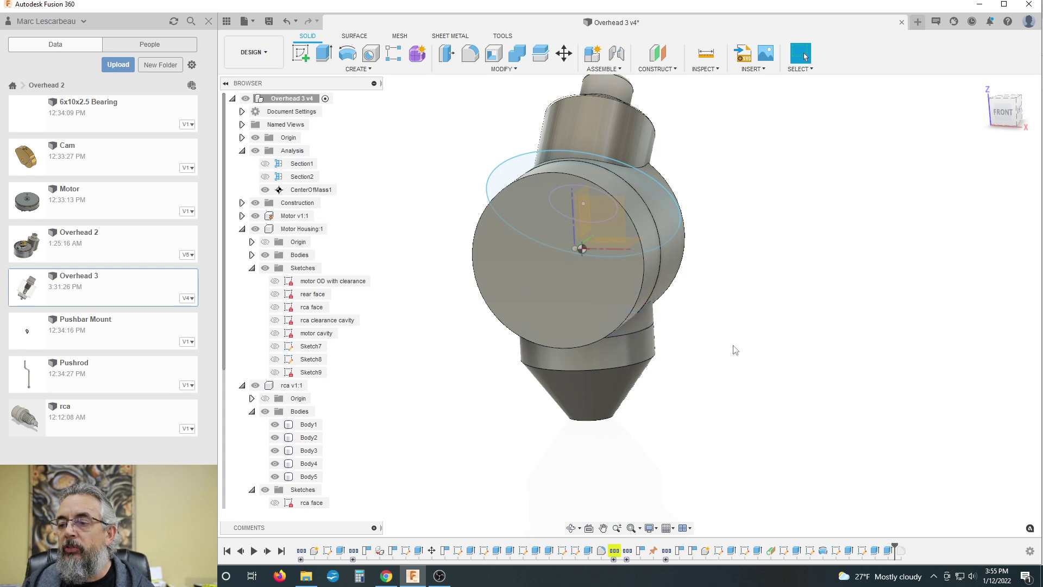
pyautogui.keyDown('shift'); pyautogui.moveTo(736, 350); pyautogui.dragTo(625, 373, button='middle'); pyautogui.keyUp('shift')
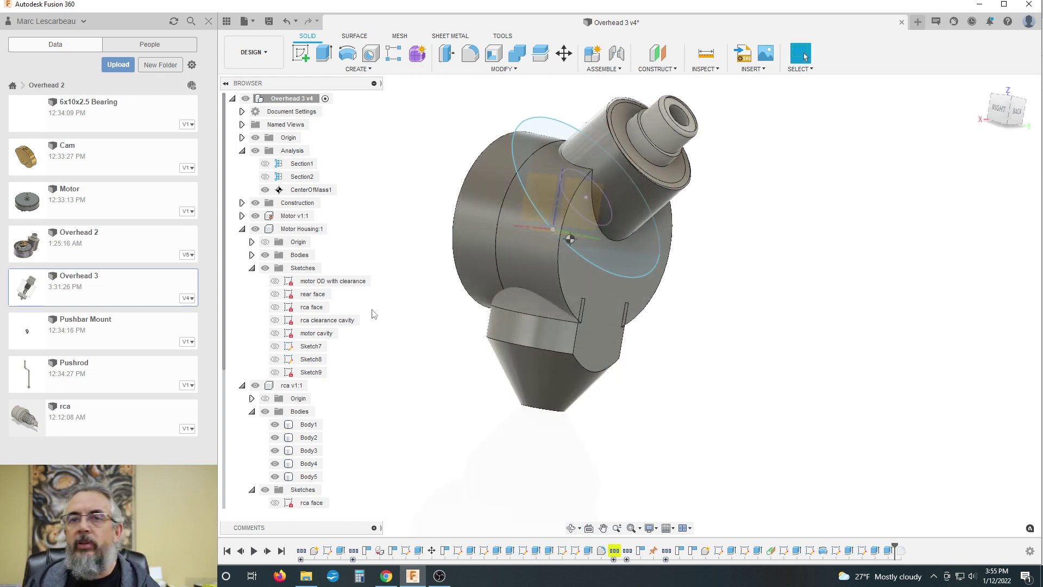
pyautogui.keyDown('shift'); pyautogui.moveTo(682, 347); pyautogui.dragTo(543, 261, button='middle'); pyautogui.keyUp('shift')
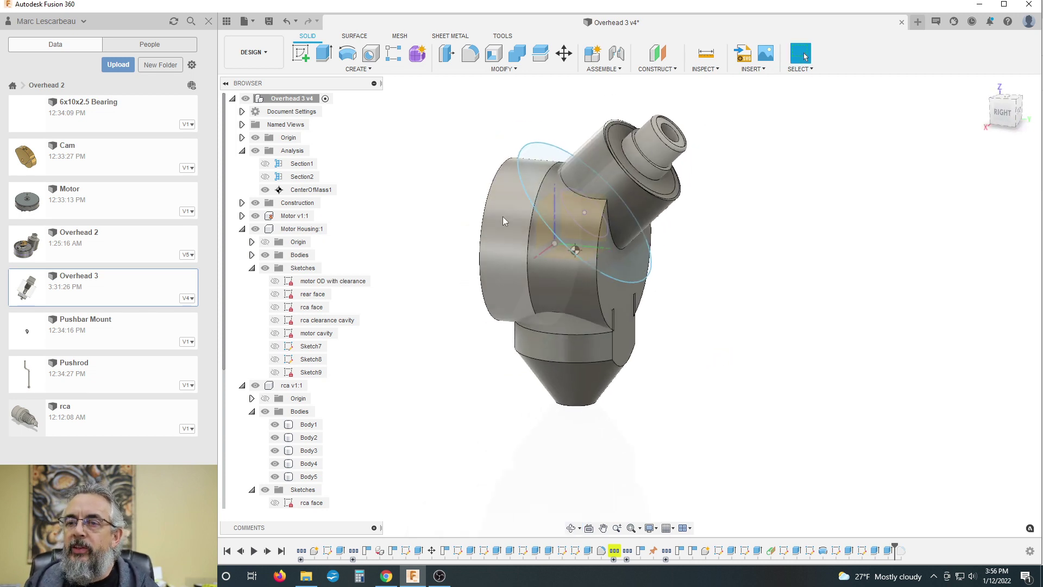
pyautogui.click(467, 54)
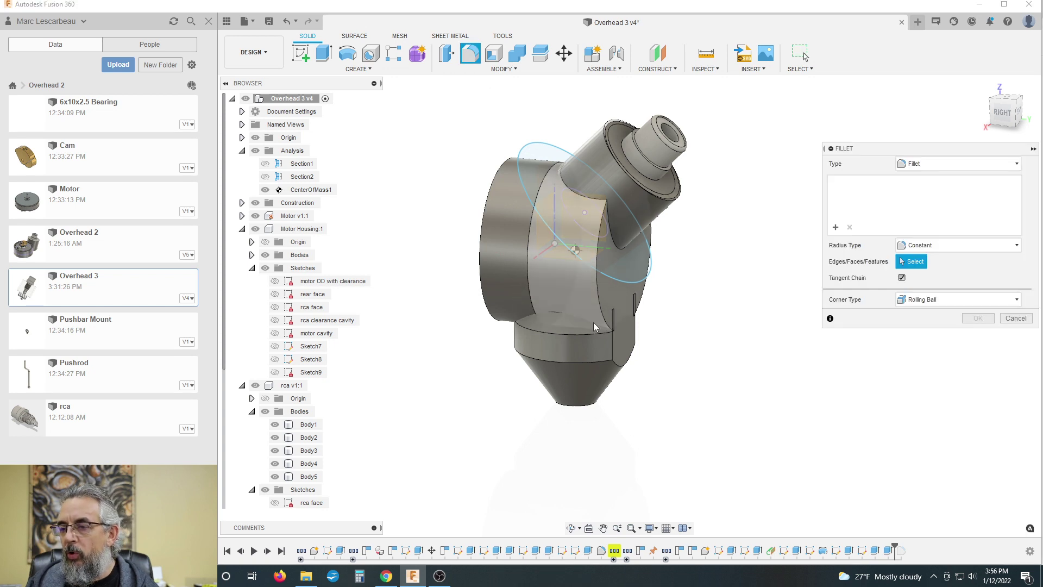
pyautogui.keyDown('shift'); pyautogui.moveTo(700, 335); pyautogui.dragTo(720, 332, button='middle'); pyautogui.keyUp('shift')
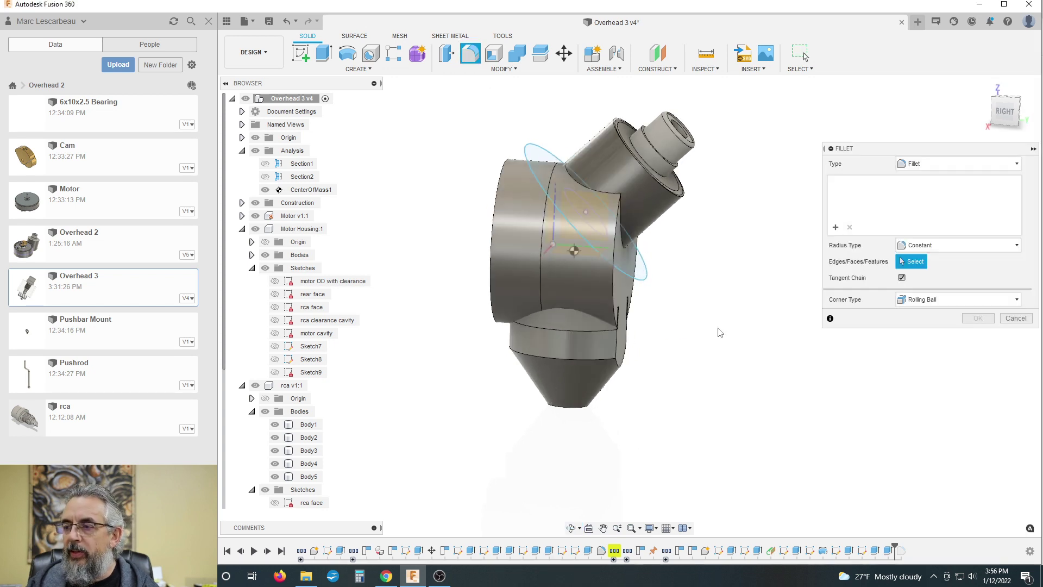
pyautogui.scroll(5, 604, 308)
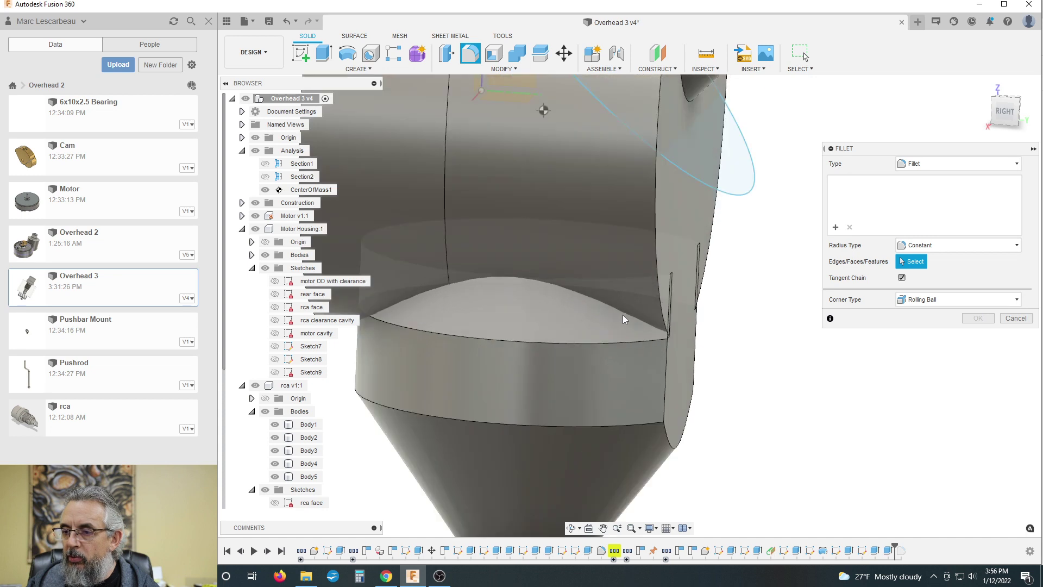
pyautogui.scroll(-3, 580, 315)
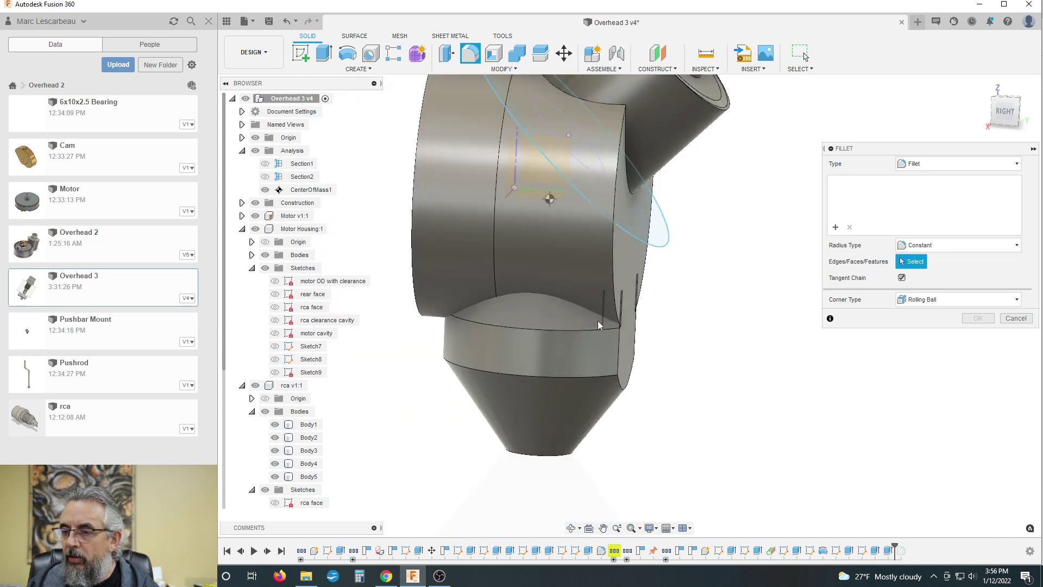
pyautogui.click(1015, 319)
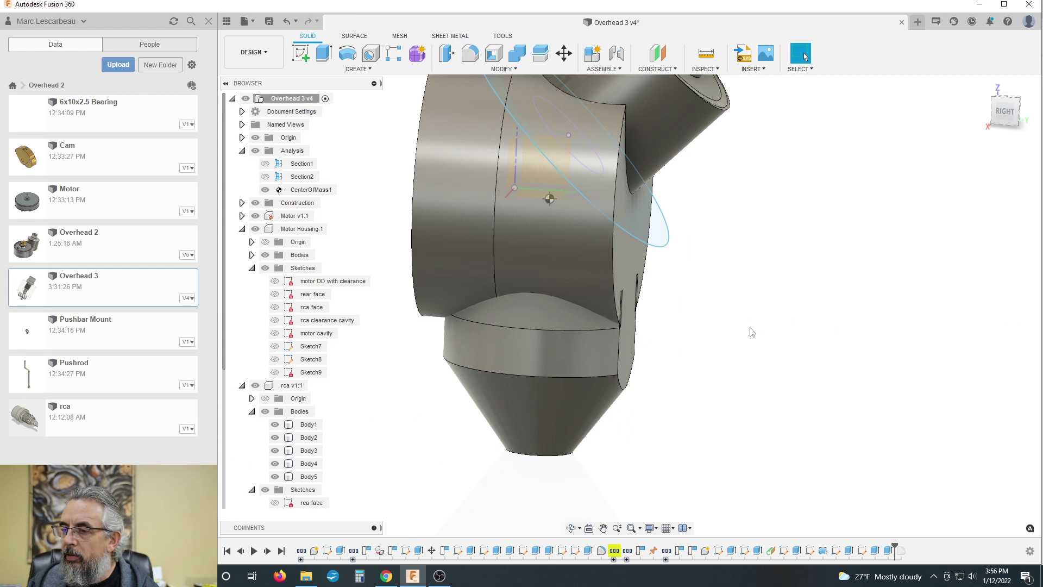
pyautogui.keyDown('shift'); pyautogui.moveTo(752, 332); pyautogui.dragTo(587, 347, button='middle'); pyautogui.keyUp('shift')
# Inspect Motor Housing's Body1 and Body4 in the browser
pyautogui.click(573, 365)
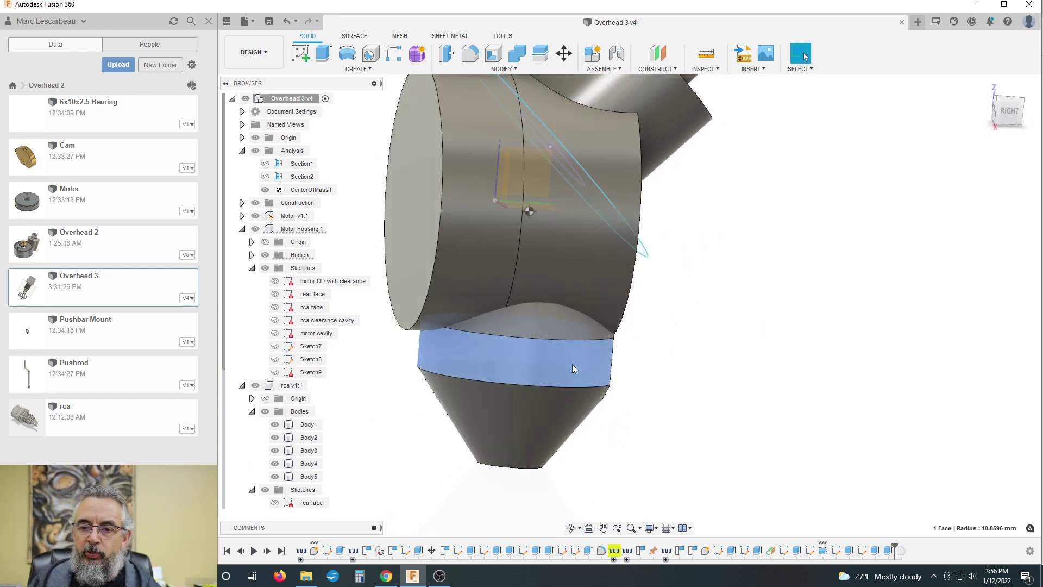
pyautogui.click(251, 255)
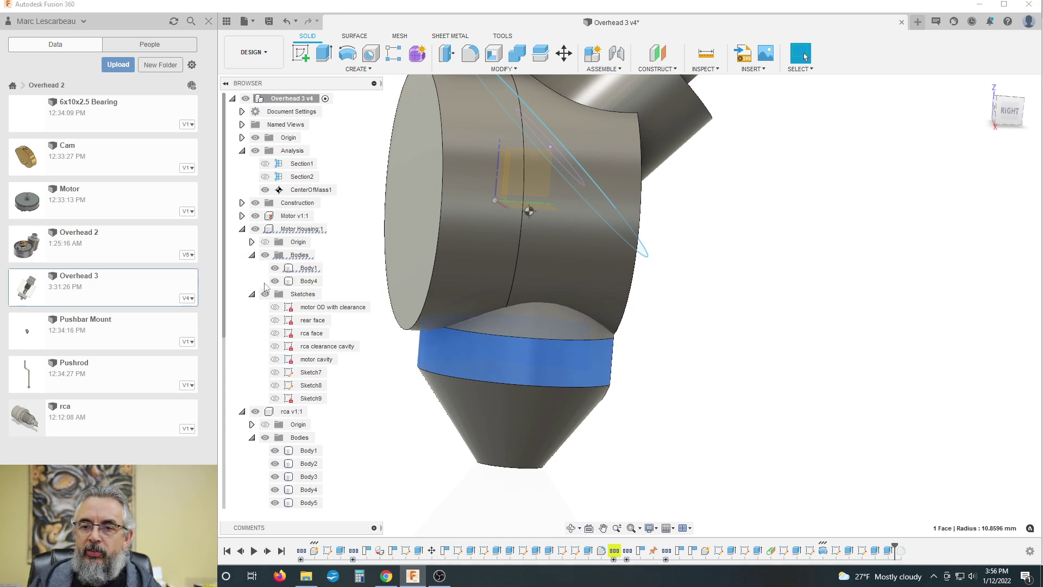
pyautogui.click(305, 269)
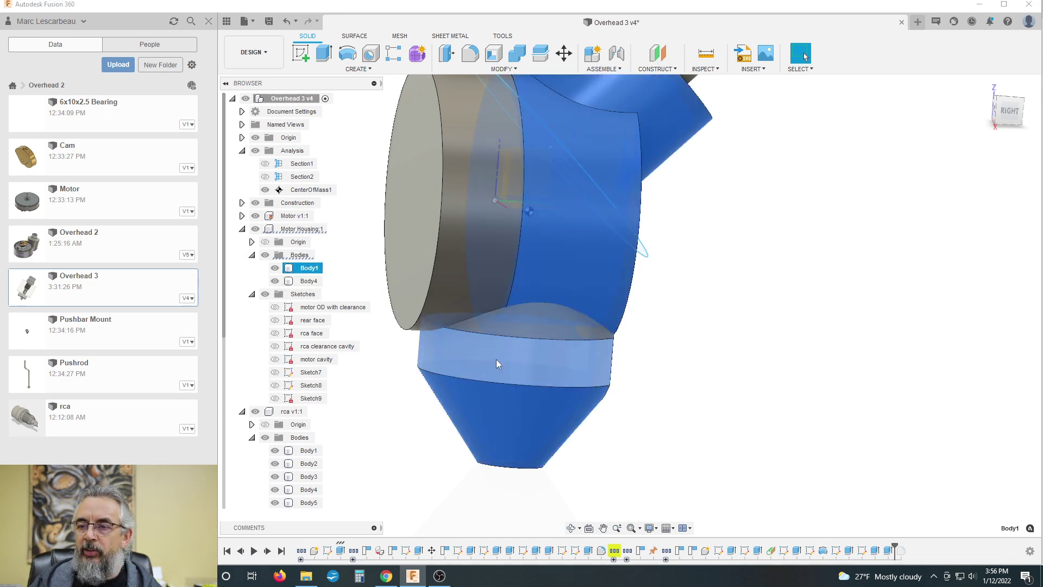
pyautogui.click(306, 281)
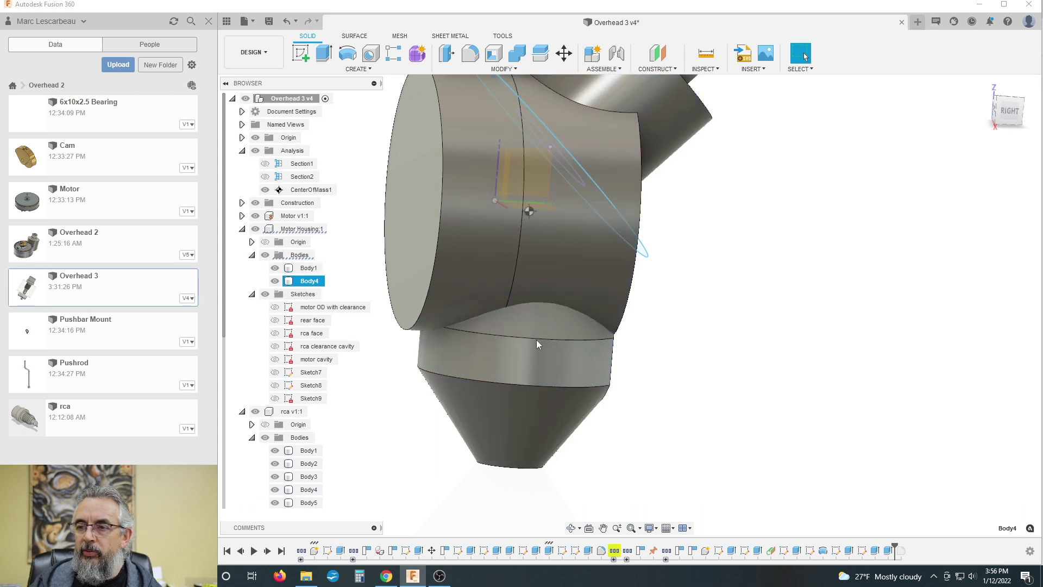
pyautogui.scroll(-4, 652, 307)
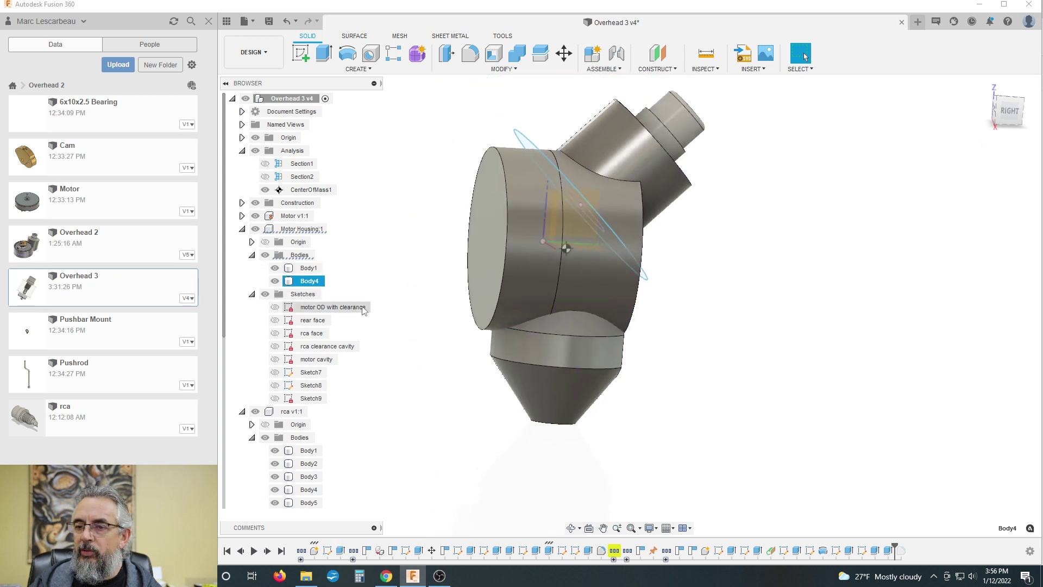
pyautogui.click(327, 287)
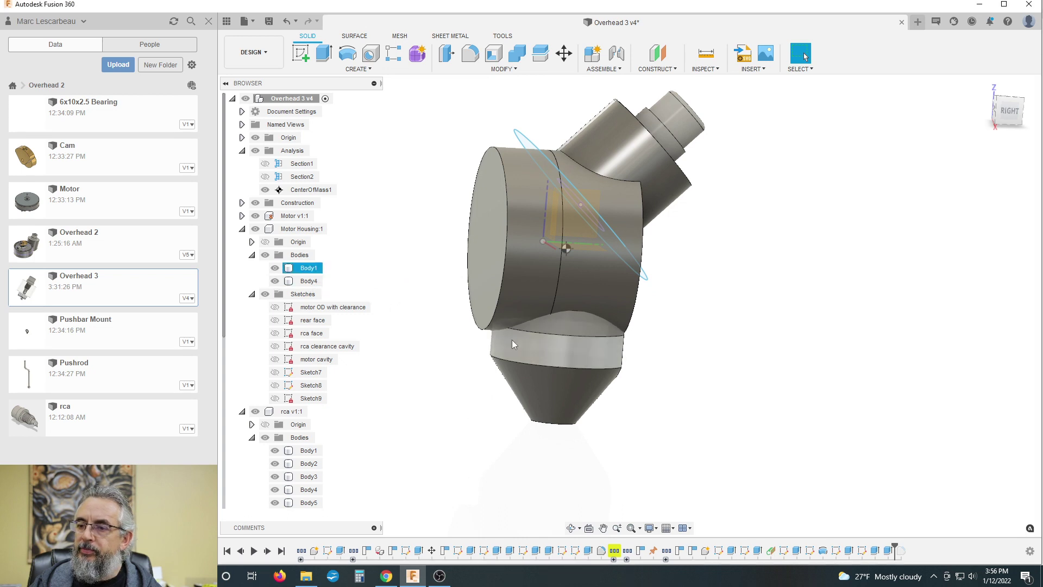
# Check the saddle and band faces, then activate the Motor Housing component
pyautogui.click(560, 329)
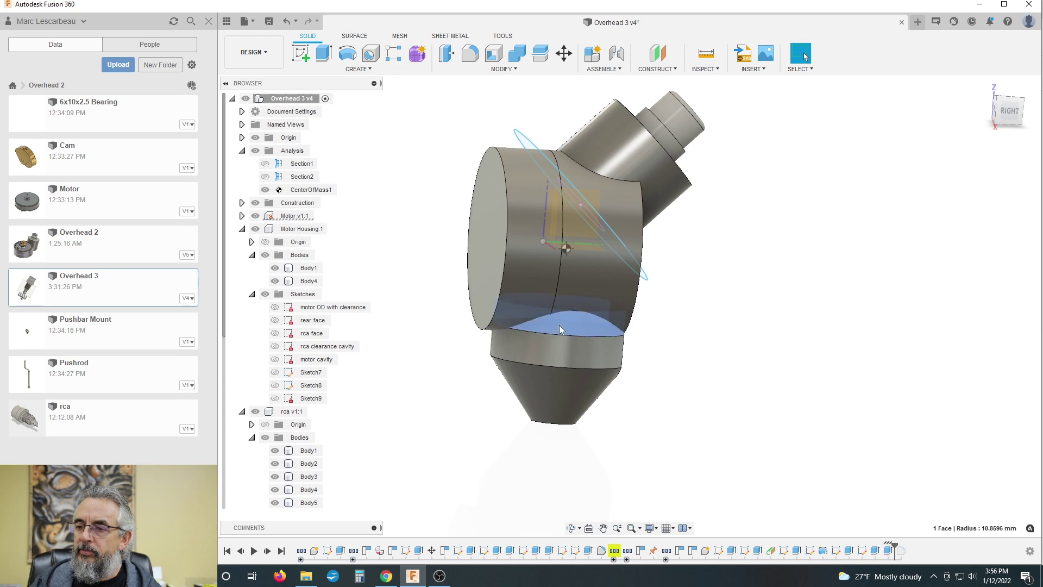
pyautogui.click(567, 352)
pyautogui.click(691, 351)
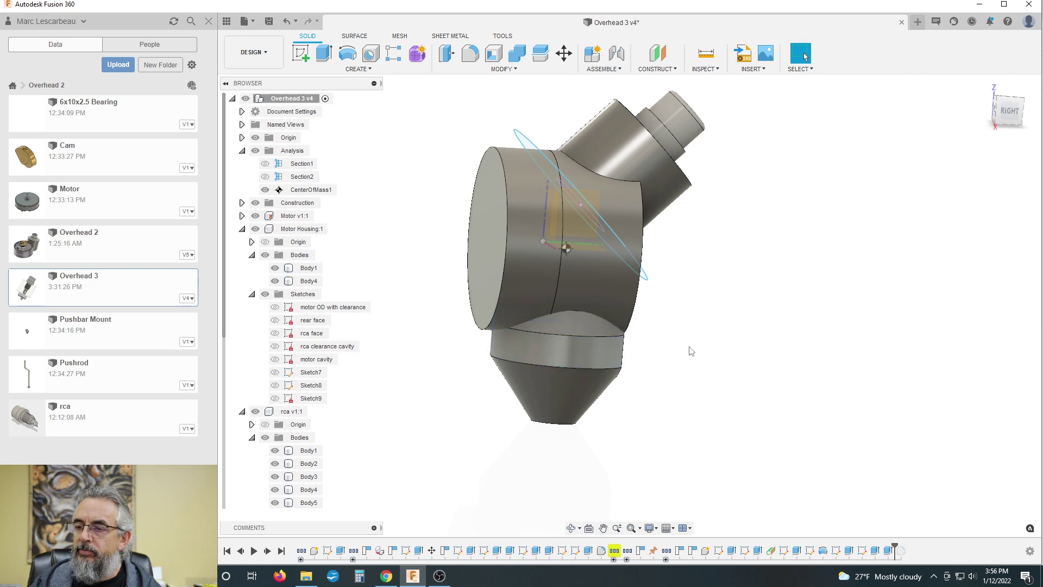
pyautogui.click(568, 351)
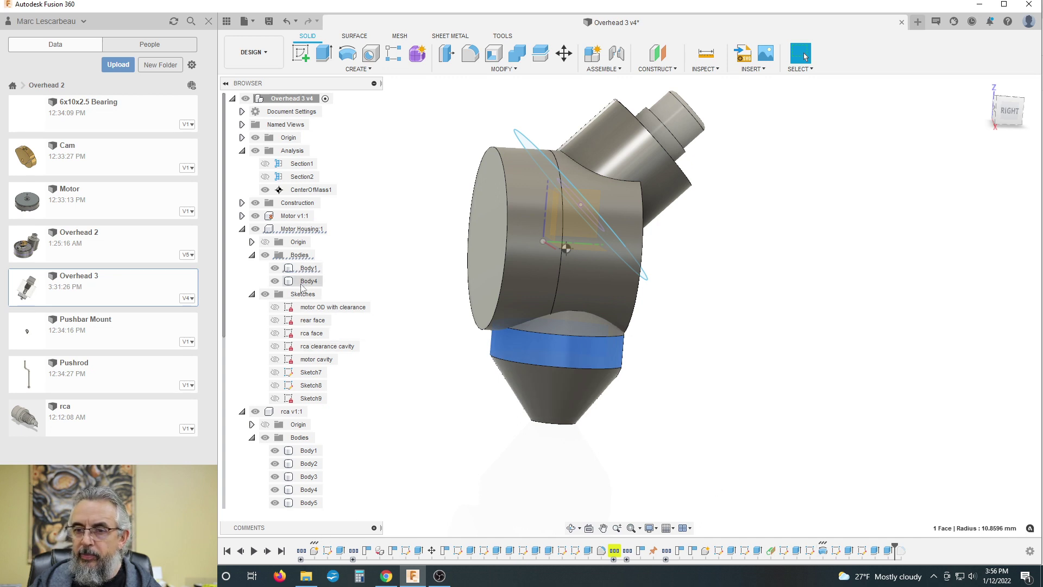
pyautogui.click(334, 229)
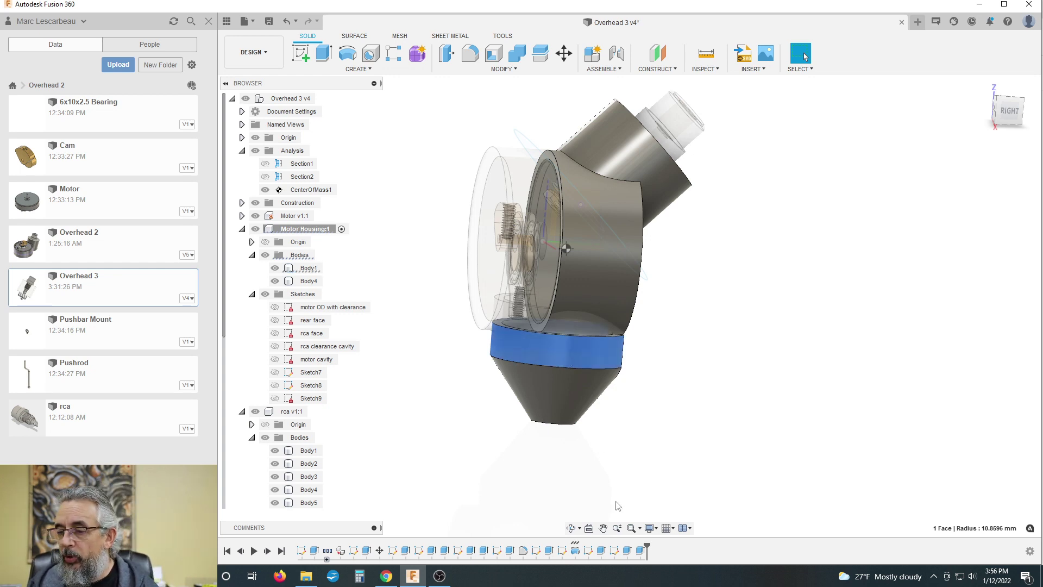
# Reopen Revolve1, confirm it unchanged, and check the housing's cylindrical faces
pyautogui.doubleClick(575, 551)
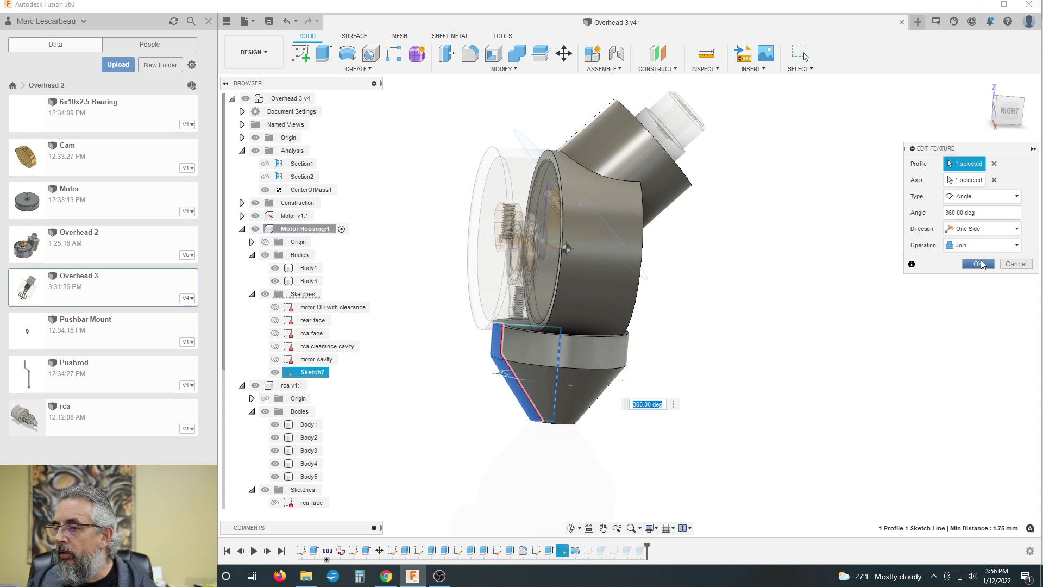
pyautogui.click(978, 264)
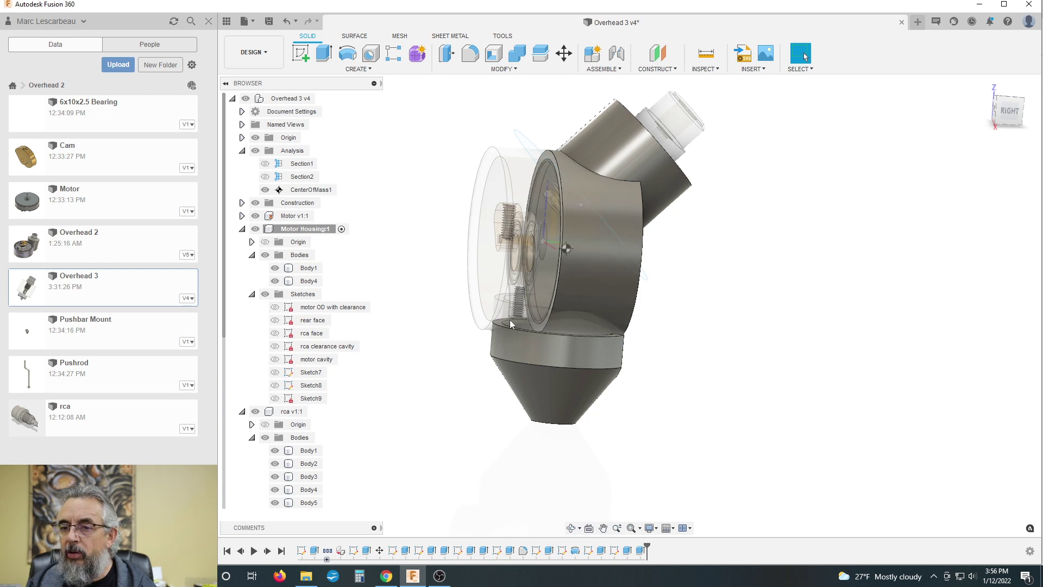
pyautogui.click(559, 349)
pyautogui.click(624, 285)
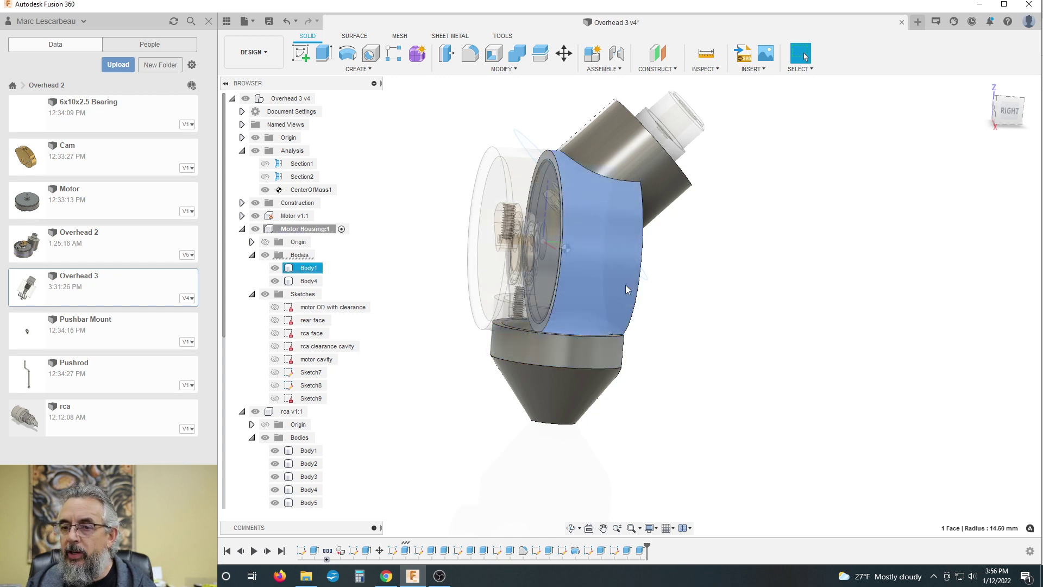
pyautogui.click(733, 356)
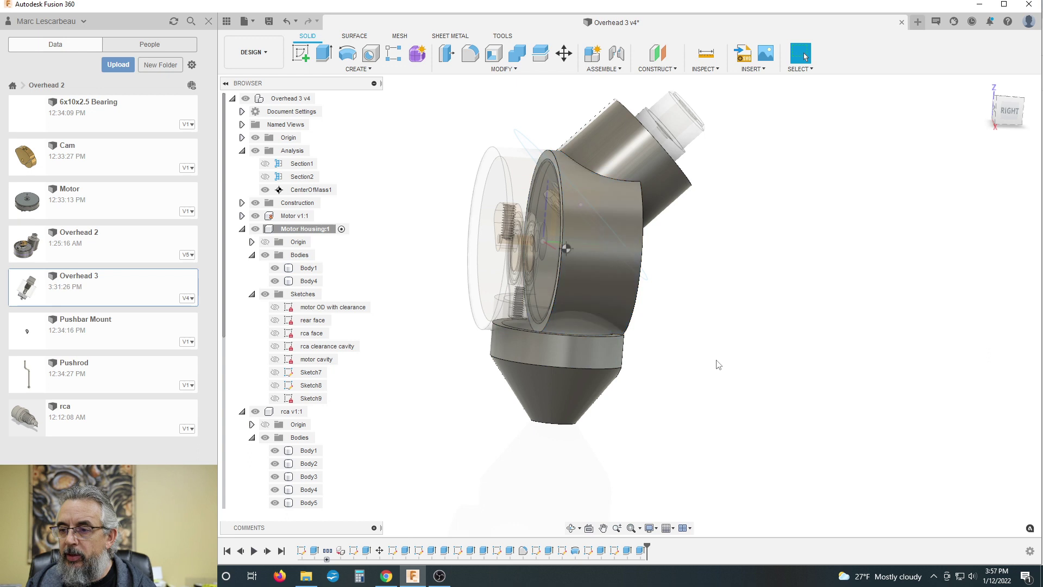
# Reopen the latest 4.00 mm Join extrude for editing
pyautogui.click(289, 282)
pyautogui.click(423, 313)
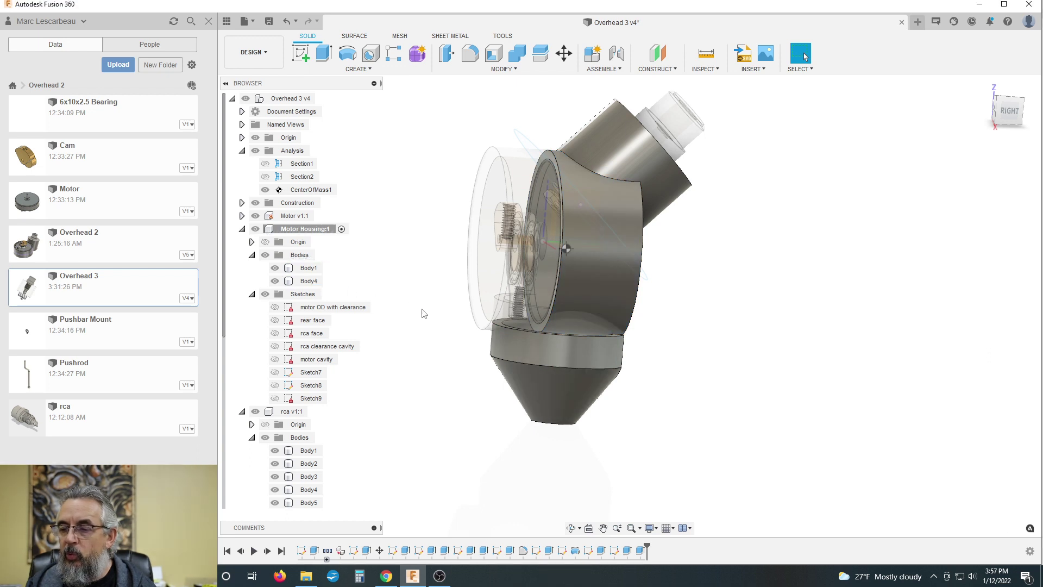
pyautogui.click(641, 550)
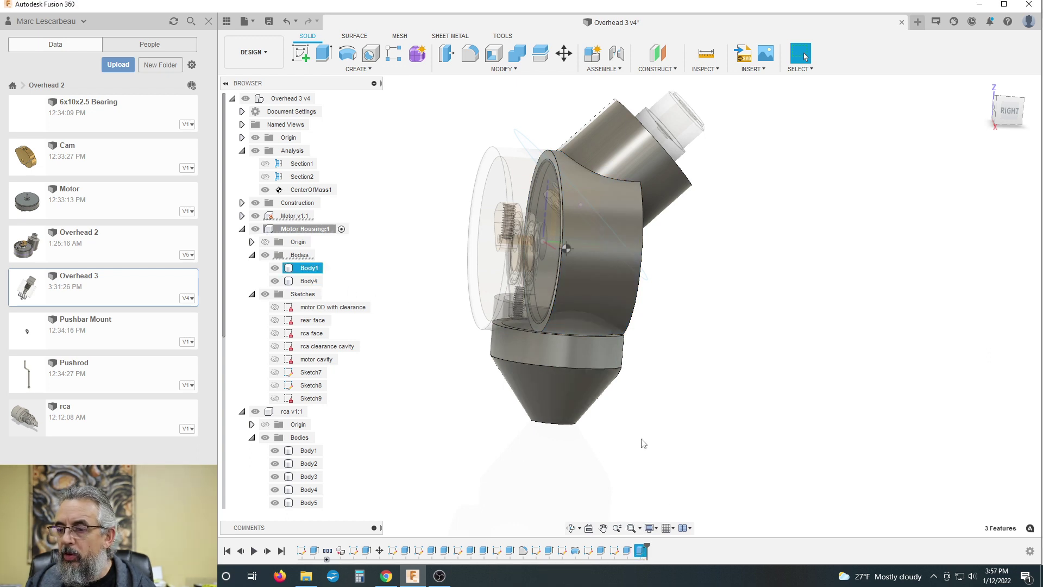
pyautogui.click(643, 443)
pyautogui.doubleClick(640, 550)
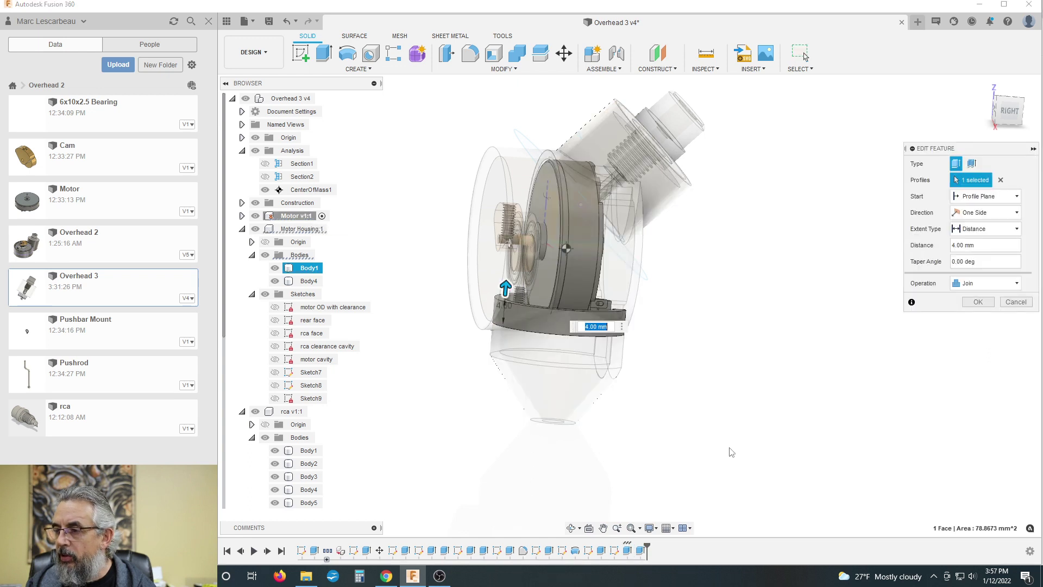
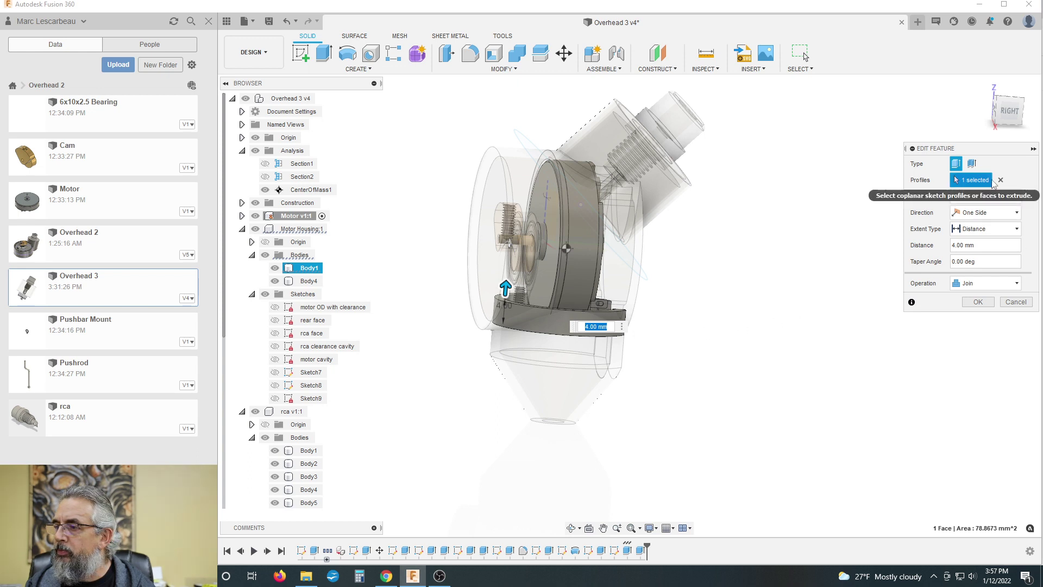
# Set the 4 mm extrude's operation to Join and apply the edit
pyautogui.click(963, 287)
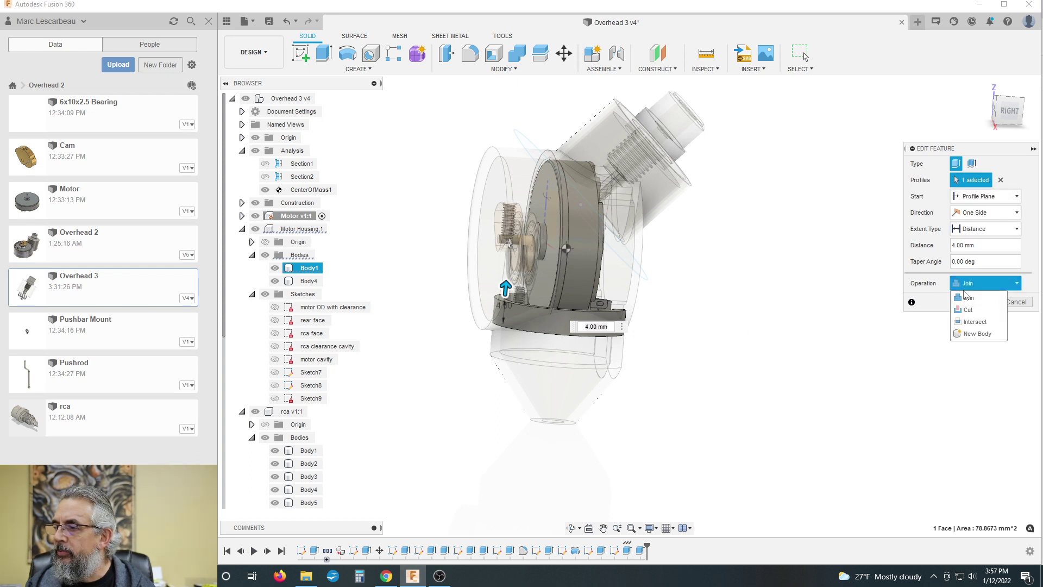
pyautogui.click(966, 297)
pyautogui.click(988, 302)
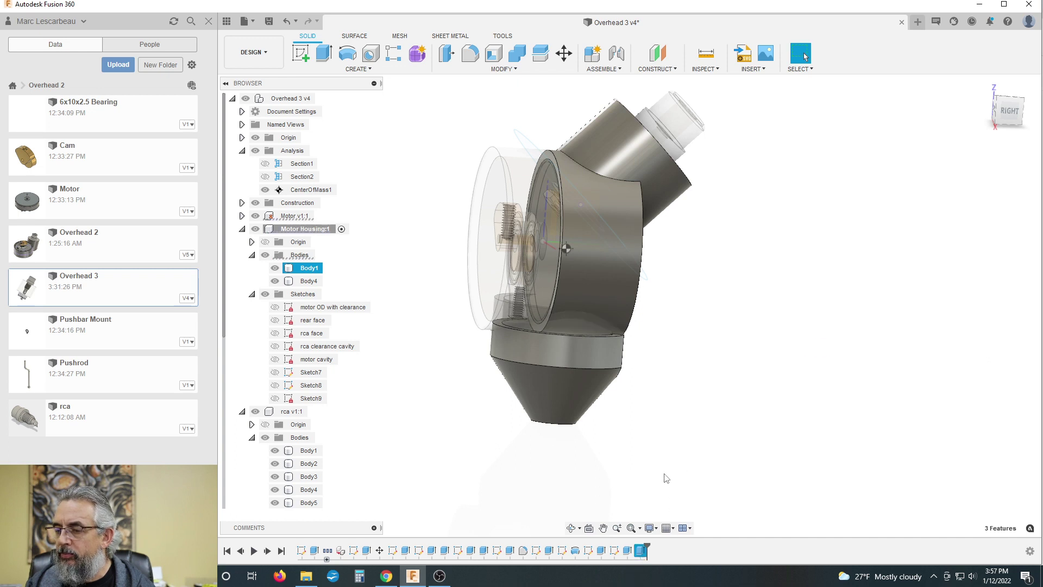
# Delete the last timeline feature, then toggle Body1's visibility to inspect the housing internals
pyautogui.press('Delete')
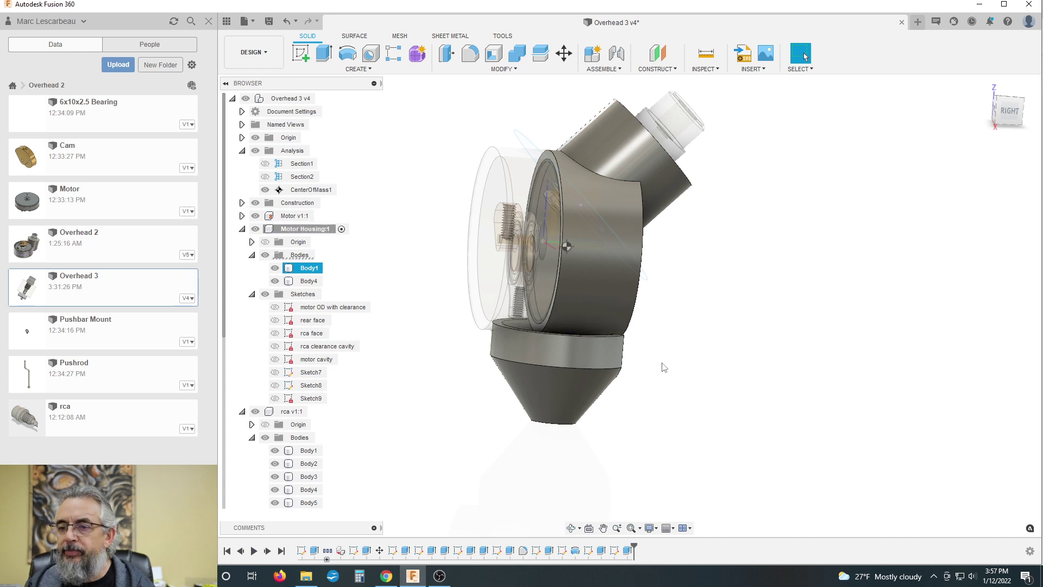
pyautogui.keyDown('shift'); pyautogui.moveTo(691, 354); pyautogui.dragTo(698, 365, button='middle'); pyautogui.keyUp('shift')
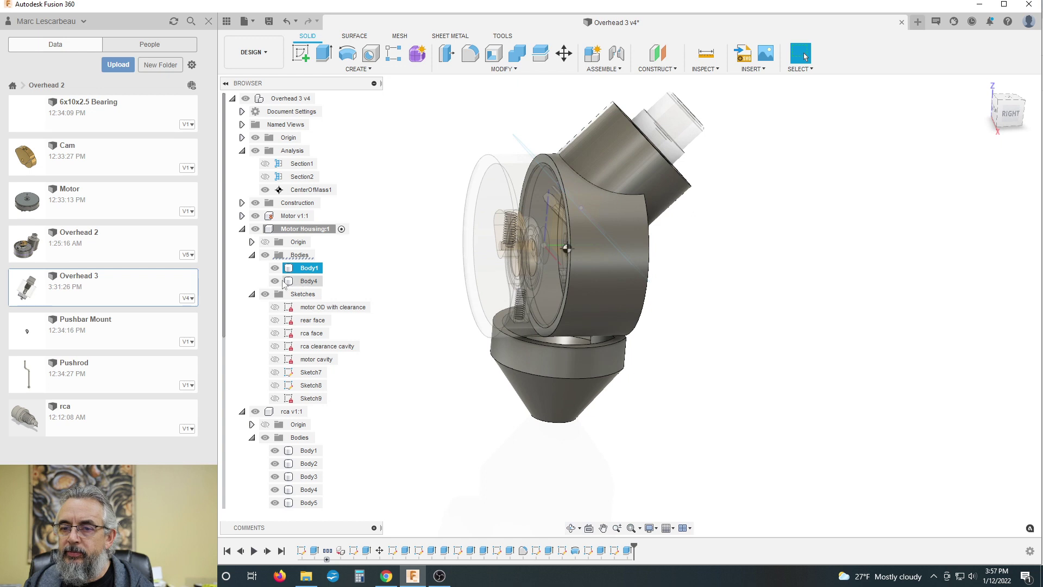
pyautogui.keyDown('ctrl'); pyautogui.click(278, 282); pyautogui.keyUp('ctrl')
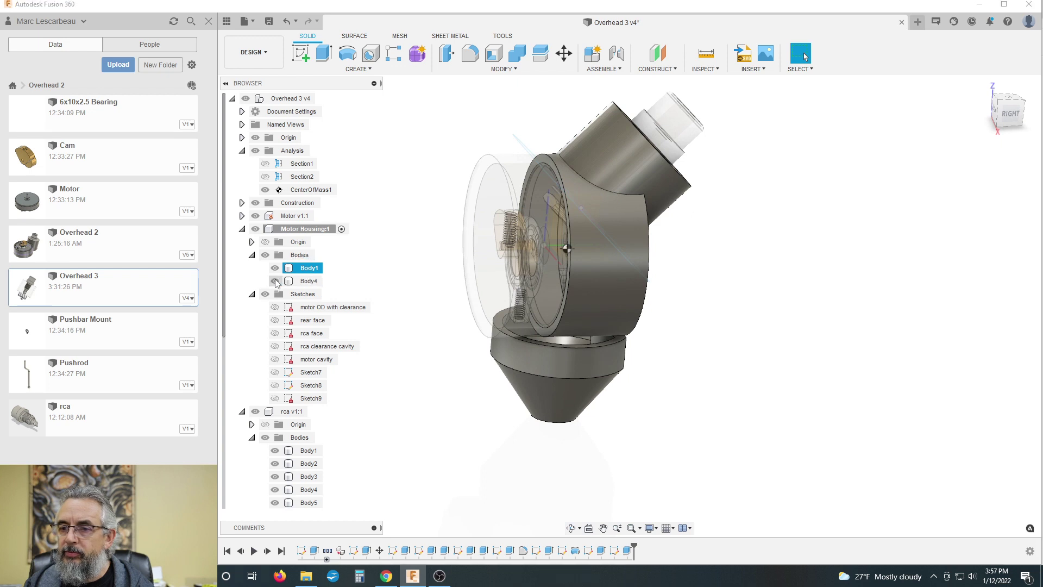
pyautogui.keyDown('ctrl'); pyautogui.click(302, 283); pyautogui.keyUp('ctrl')
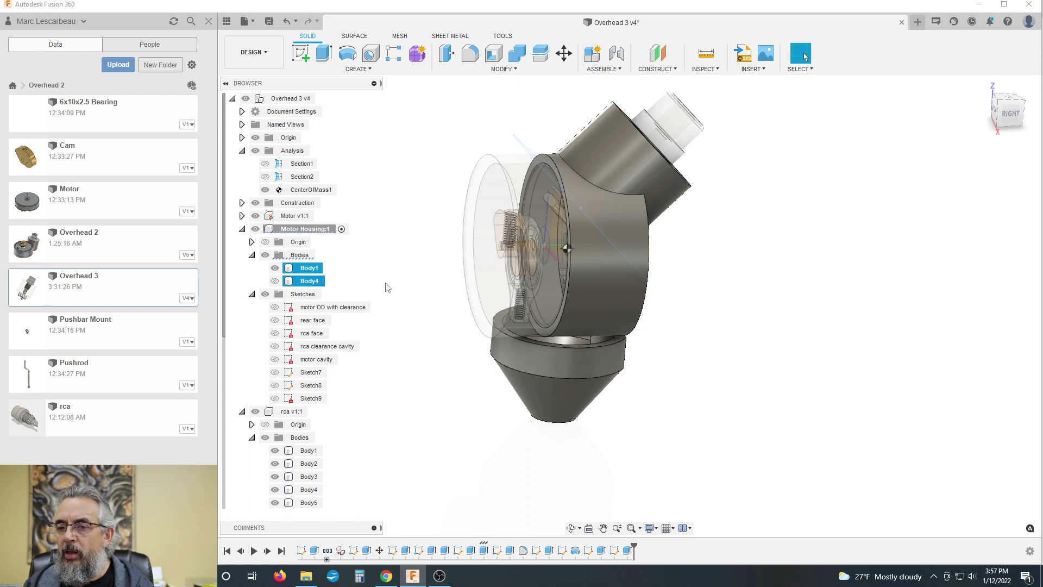
pyautogui.keyDown('ctrl'); pyautogui.click(321, 280); pyautogui.keyUp('ctrl')
pyautogui.click(275, 268)
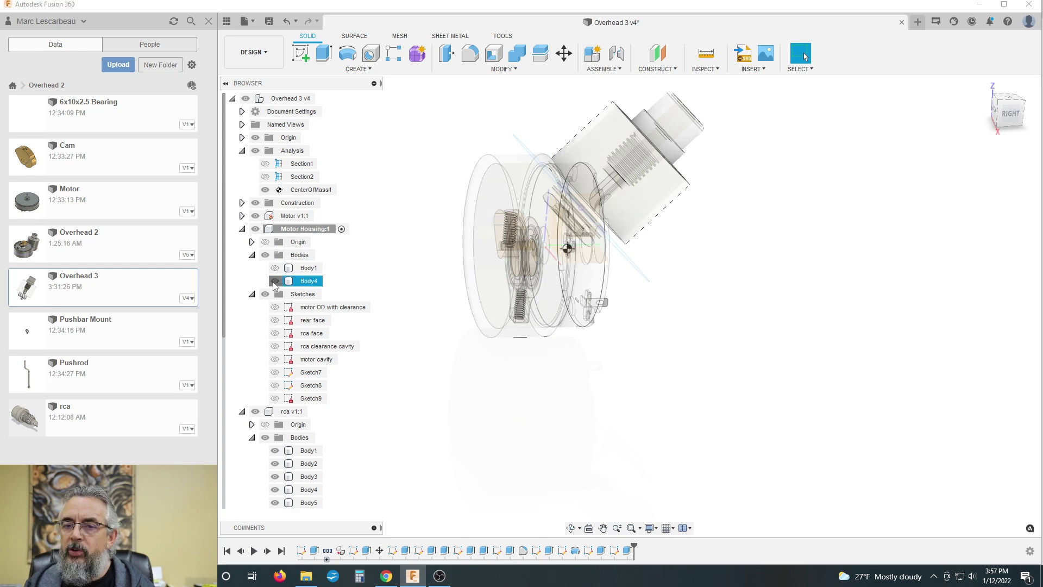
pyautogui.click(275, 268)
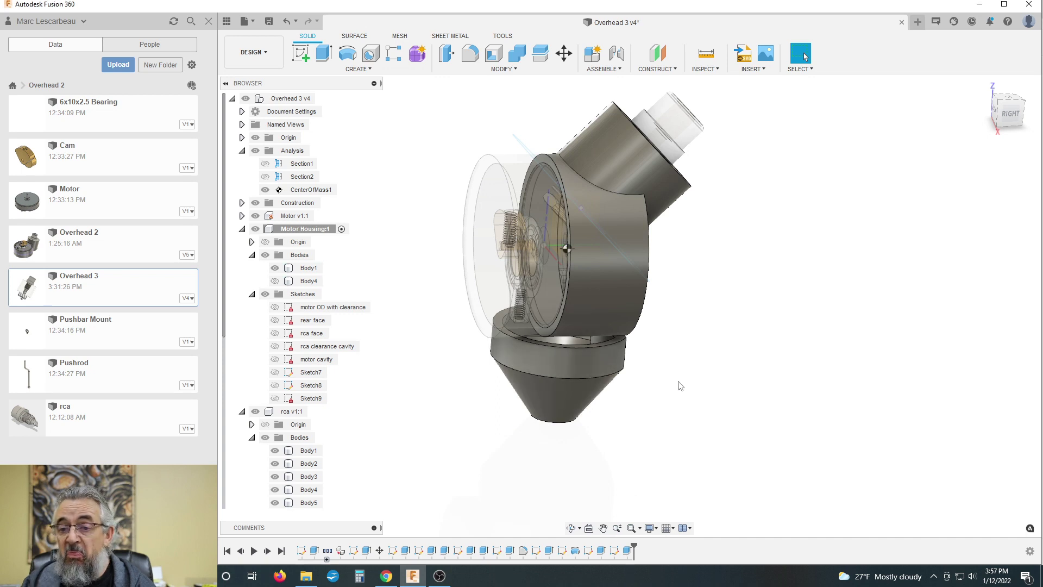
pyautogui.moveTo(692, 338)
pyautogui.keyDown('shift'); pyautogui.mouseDown(button='middle')
pyautogui.moveTo(696, 328)
pyautogui.moveTo(699, 340)
pyautogui.mouseUp(button='middle'); pyautogui.keyUp('shift')
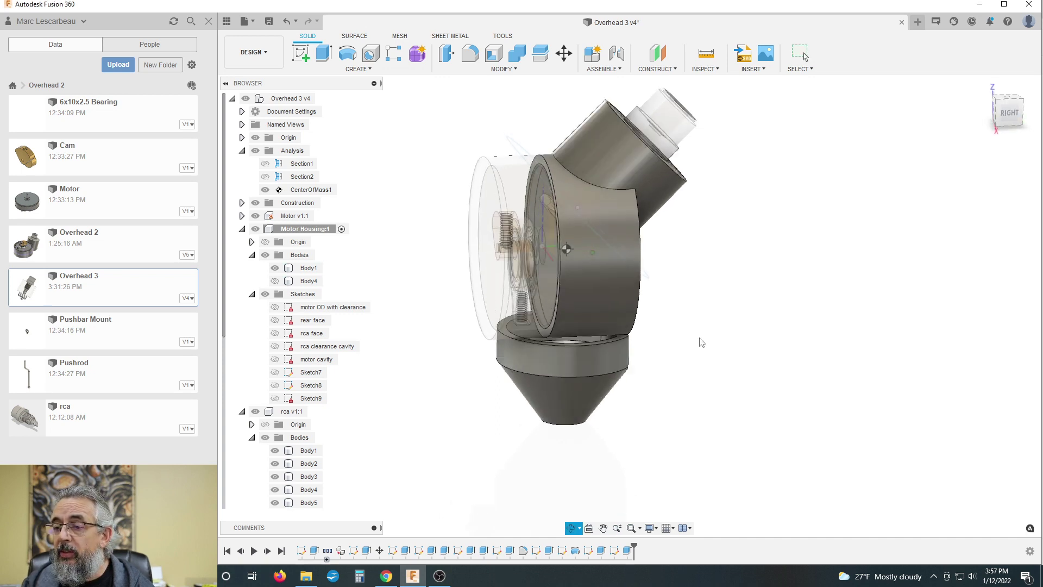
# Extrude the ring profile 5 mm as a Join, filling the gap above the cylindrical base
pyautogui.click(324, 53)
pyautogui.scroll(2, 601, 338)
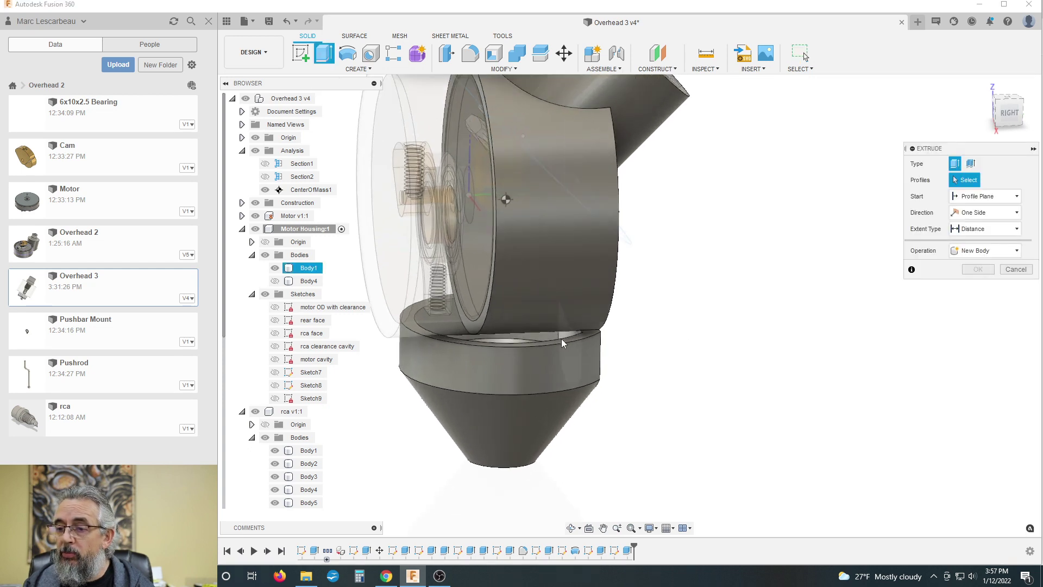
pyautogui.scroll(-1, 701, 352)
pyautogui.scroll(2, 576, 343)
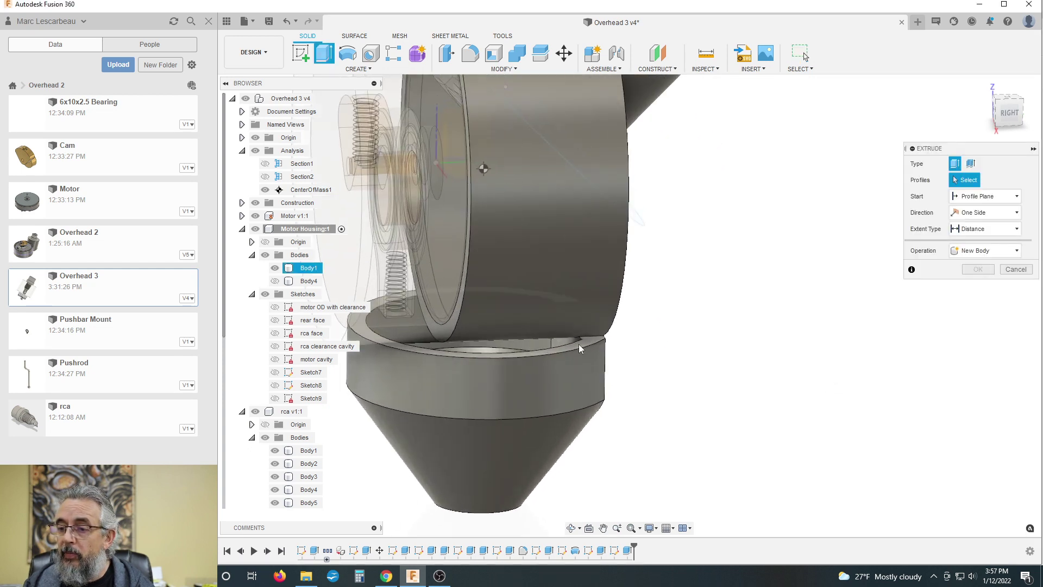
pyautogui.click(579, 344)
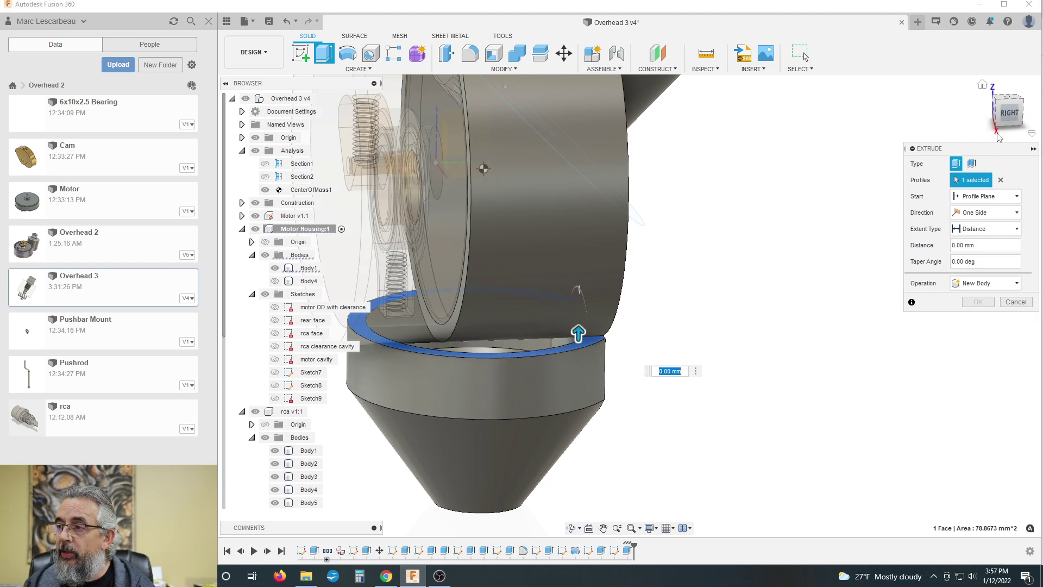
pyautogui.click(1001, 116)
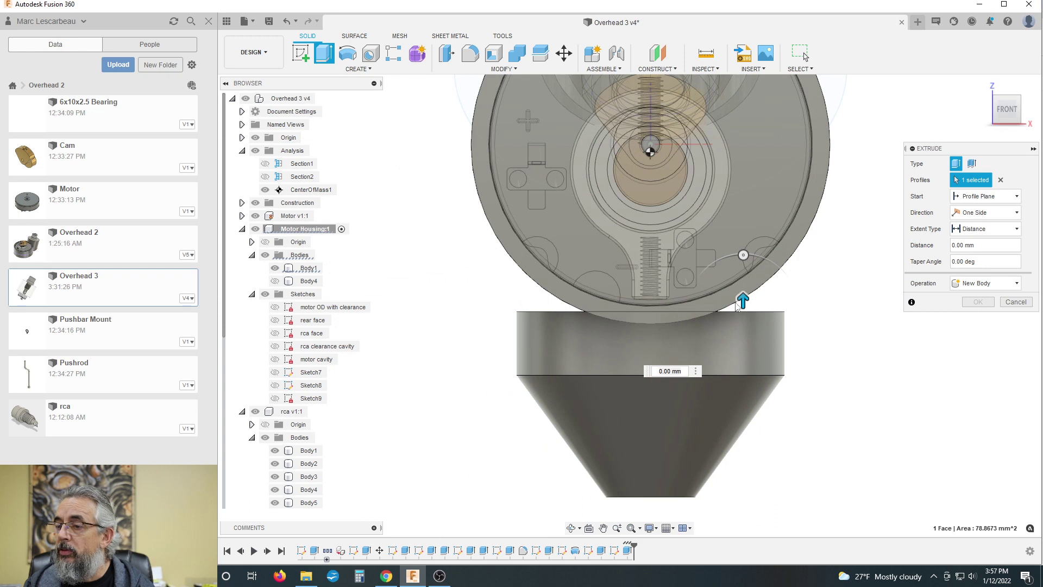
pyautogui.moveTo(742, 298); pyautogui.dragTo(739, 234)
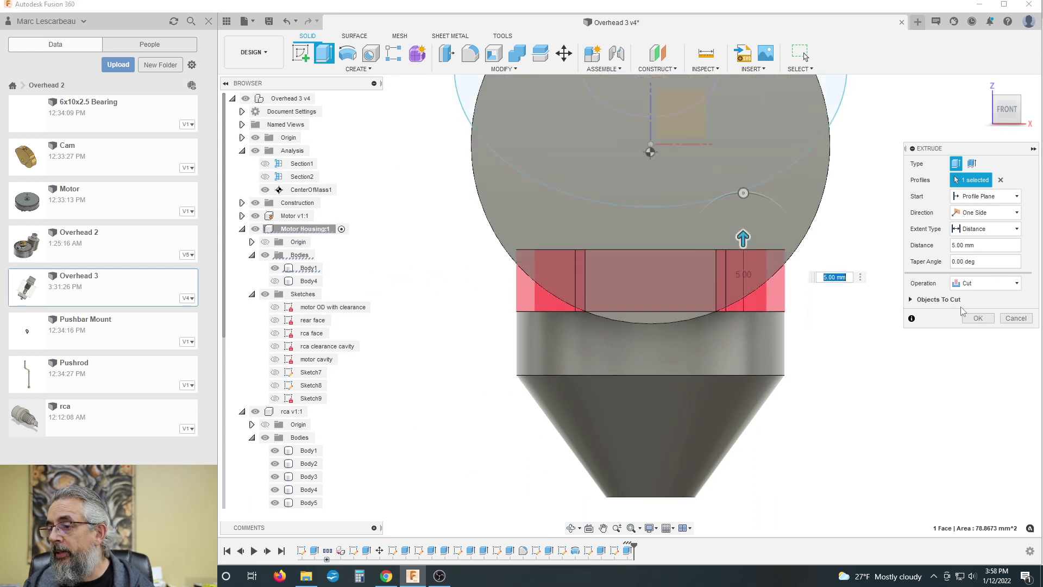
pyautogui.click(972, 283)
pyautogui.click(972, 296)
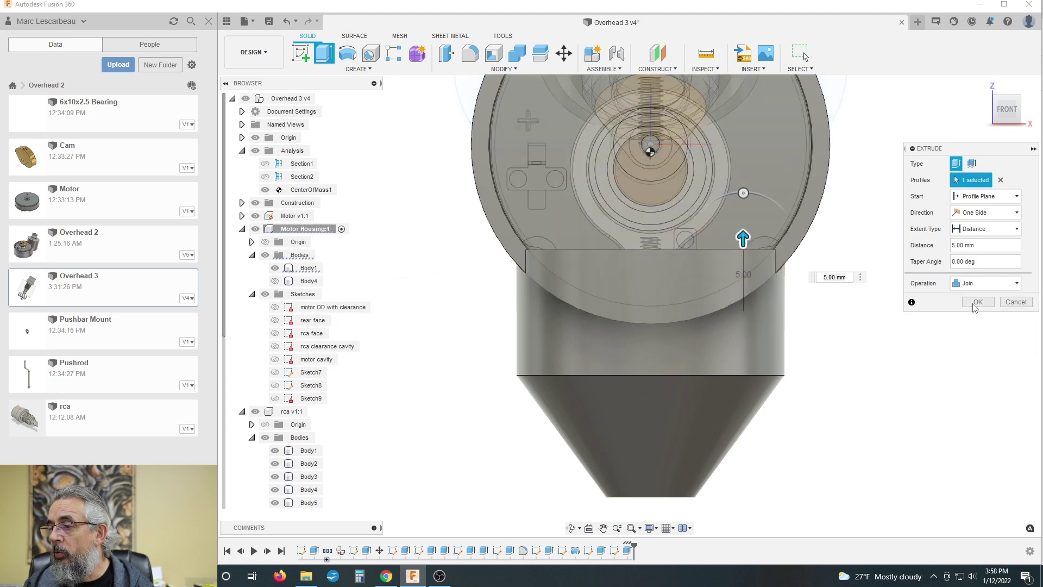
pyautogui.click(977, 302)
pyautogui.scroll(-2, 798, 310)
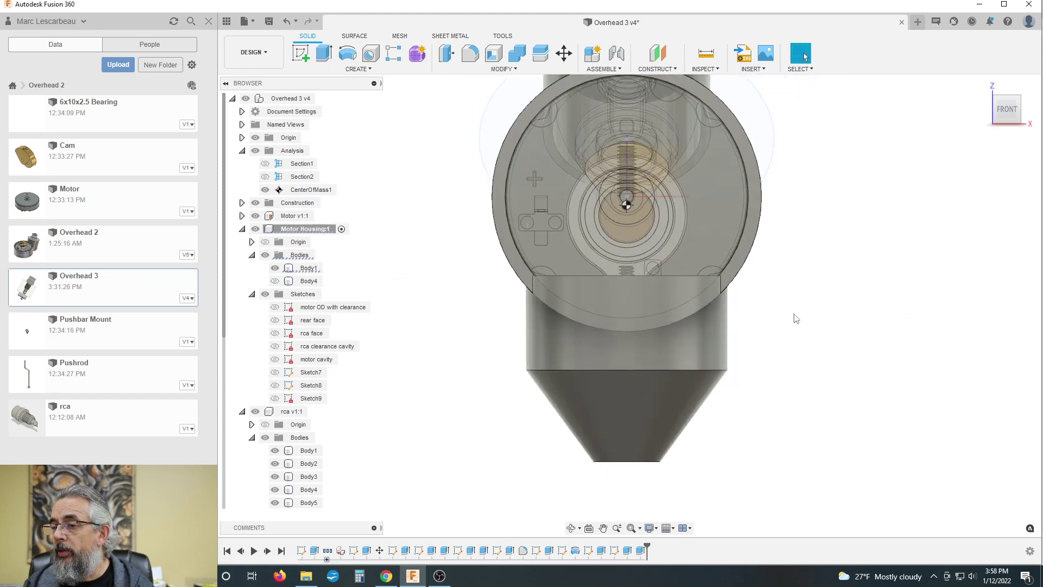
# Activate the top-level Overhead 3 assembly and orbit to show the housing's front face
pyautogui.keyDown('shift'); pyautogui.moveTo(797, 300); pyautogui.dragTo(711, 321, button='middle'); pyautogui.keyUp('shift')
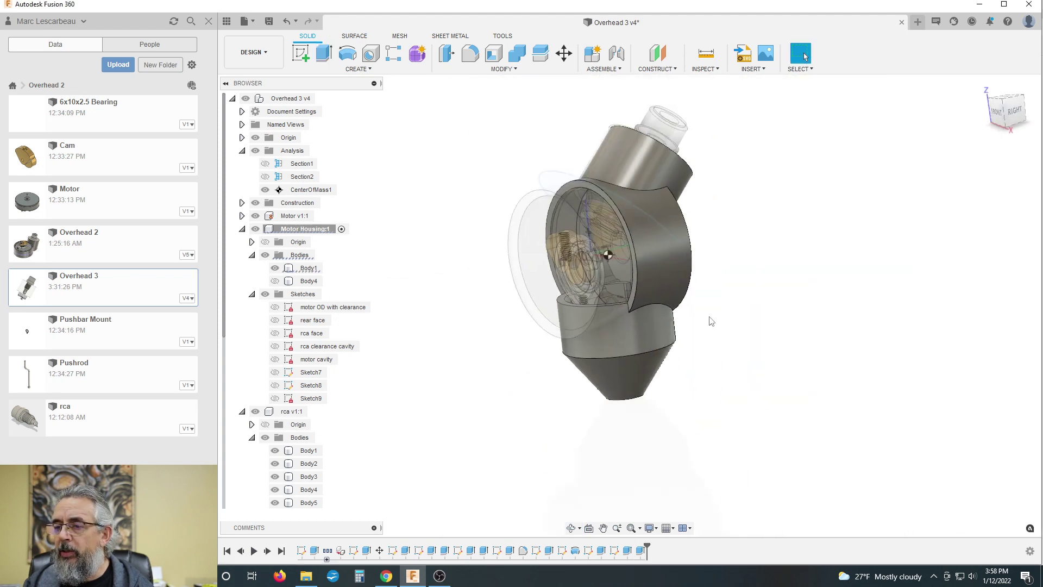
pyautogui.scroll(-1, 488, 331)
pyautogui.scroll(-1, 429, 328)
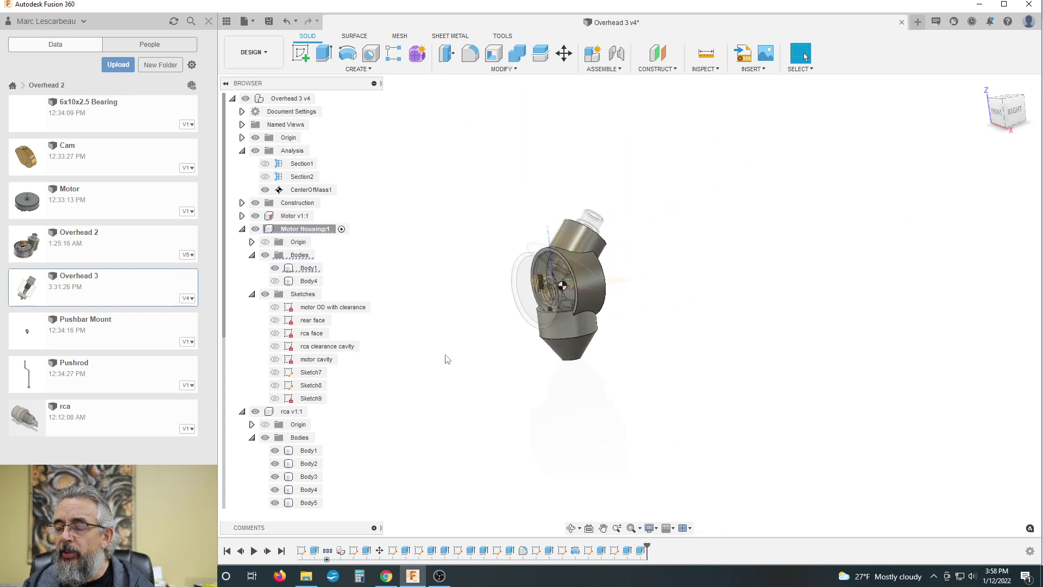
pyautogui.scroll(3, 629, 239)
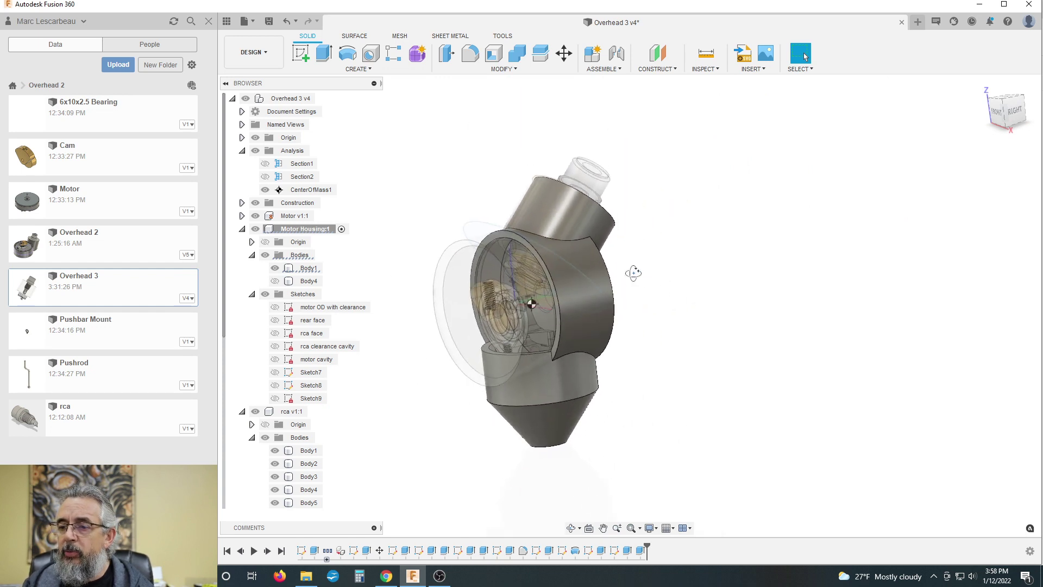
pyautogui.moveTo(635, 275)
pyautogui.keyDown('shift'); pyautogui.mouseDown(button='middle')
pyautogui.moveTo(661, 270)
pyautogui.moveTo(652, 279)
pyautogui.mouseUp(button='middle'); pyautogui.keyUp('shift')
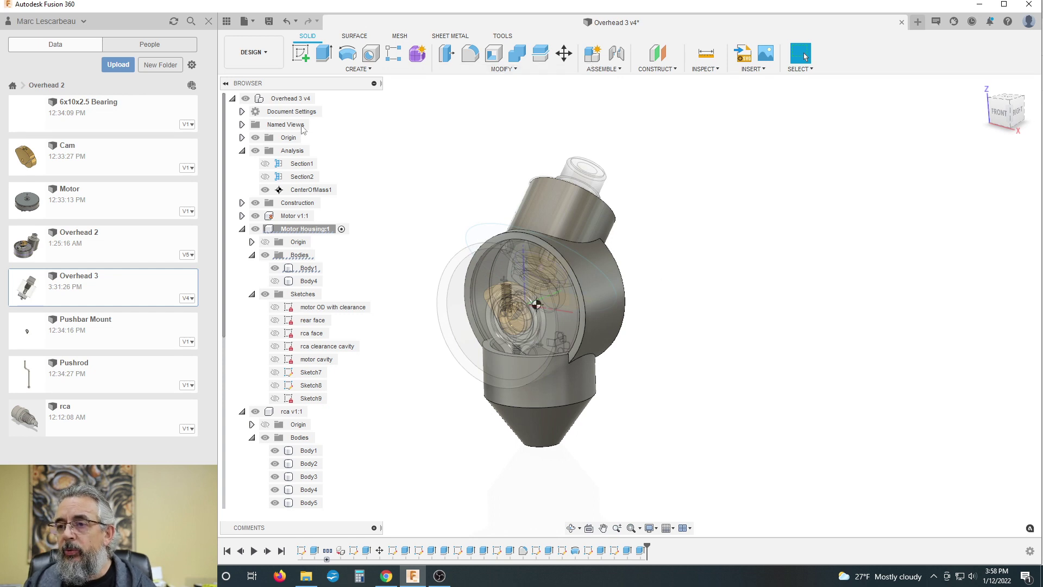
pyautogui.doubleClick(292, 98)
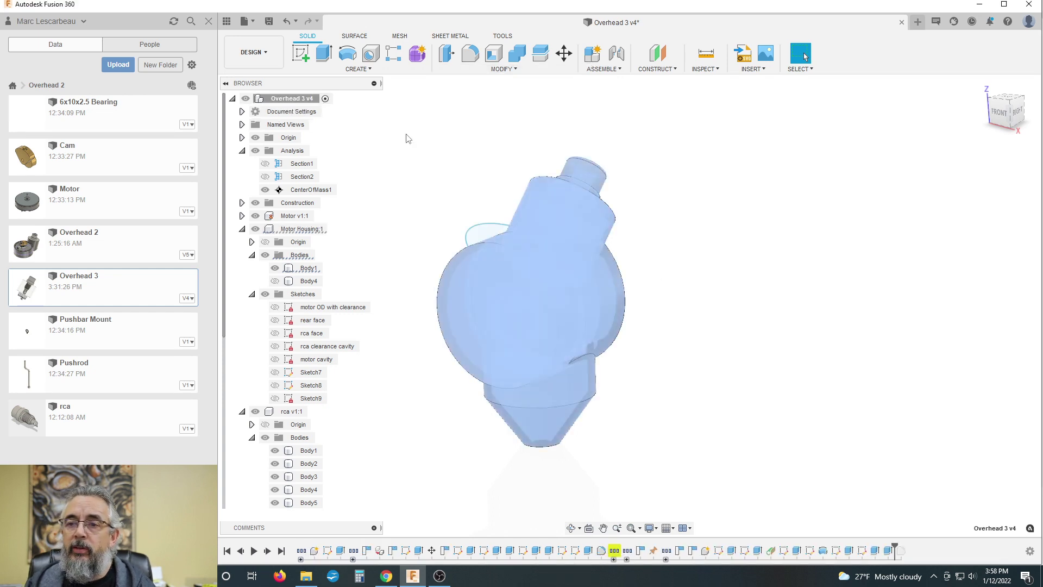
pyautogui.keyDown('shift'); pyautogui.moveTo(736, 324); pyautogui.dragTo(687, 321, button='middle'); pyautogui.keyUp('shift')
pyautogui.press('Escape')
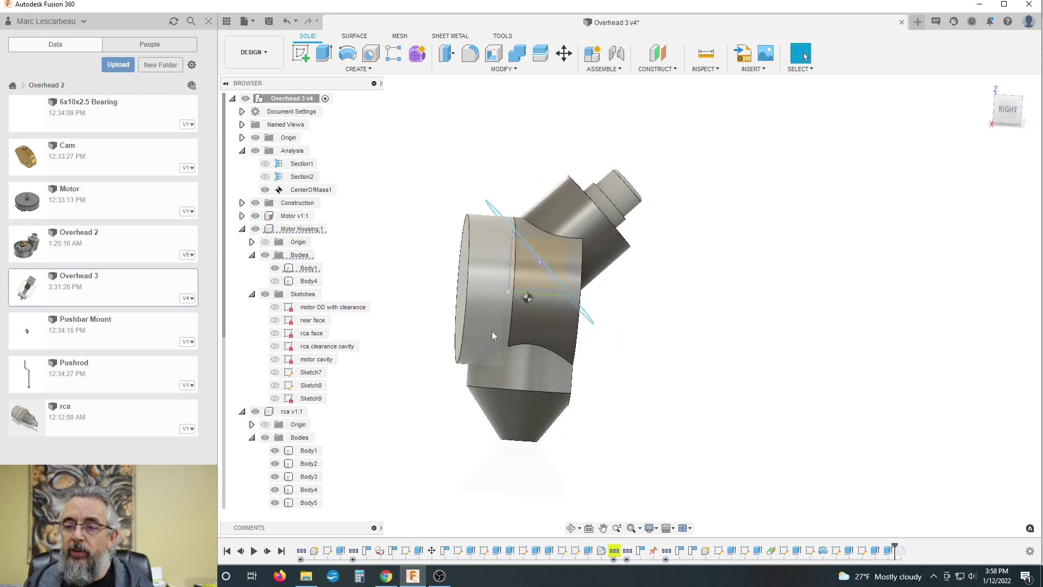
pyautogui.keyDown('shift'); pyautogui.moveTo(493, 336); pyautogui.dragTo(501, 339, button='middle'); pyautogui.keyUp('shift')
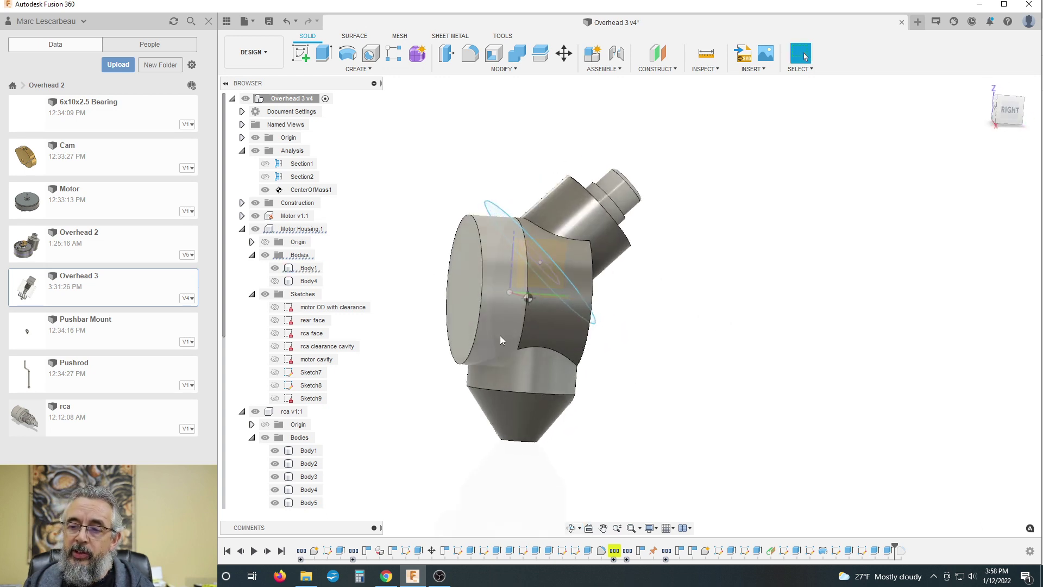
pyautogui.keyDown('shift'); pyautogui.moveTo(650, 341); pyautogui.dragTo(708, 330, button='middle'); pyautogui.keyUp('shift')
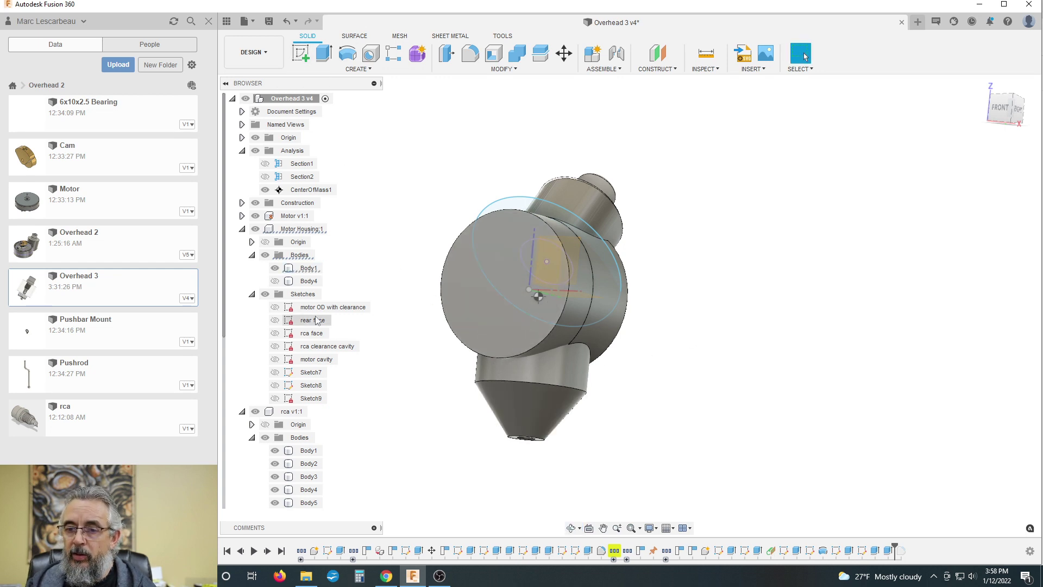
# Make Motor Housing:1 the active component and start a new sketch
pyautogui.click(329, 229)
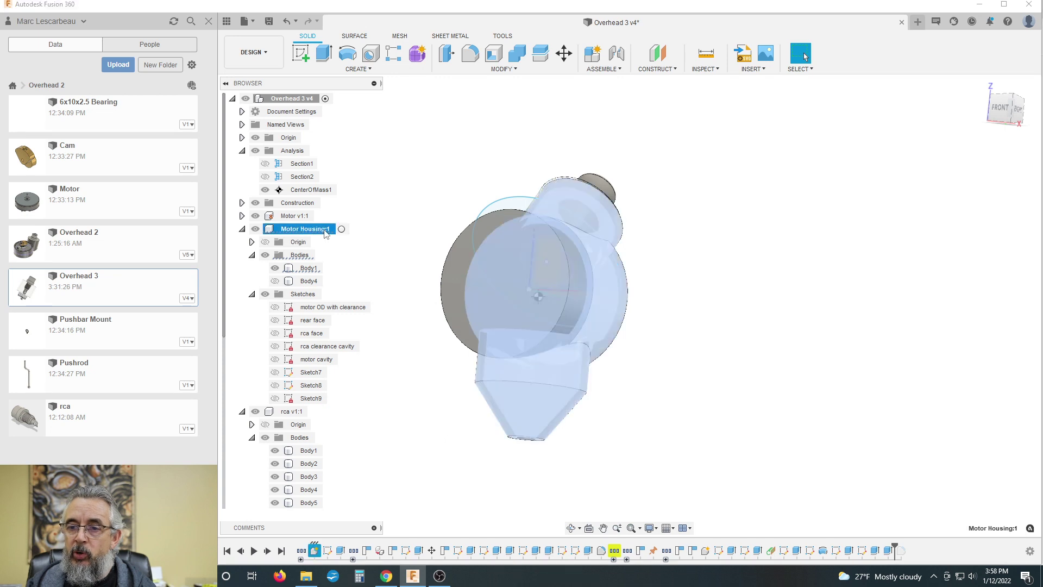
pyautogui.click(341, 229)
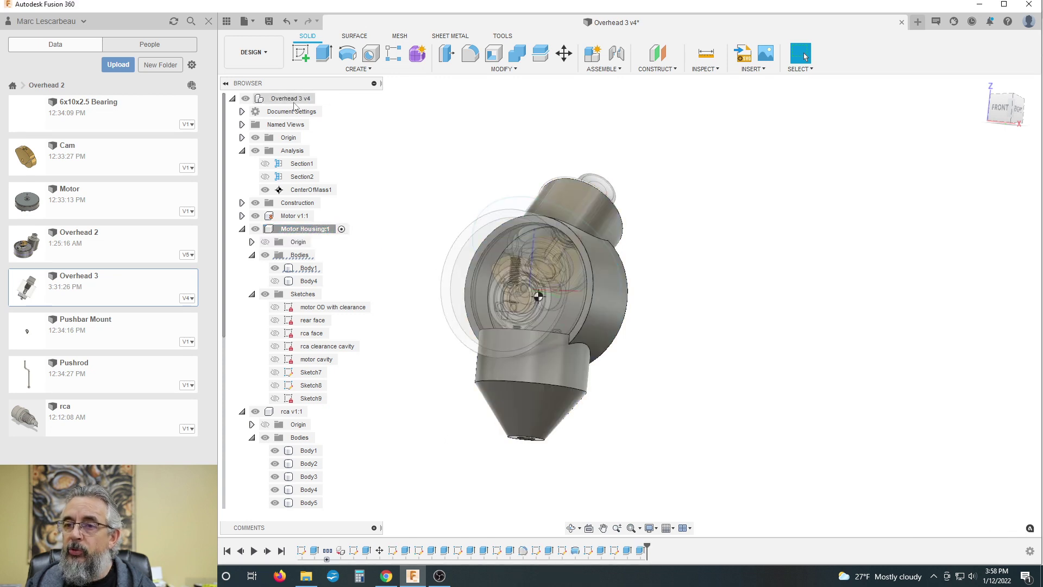
pyautogui.click(302, 59)
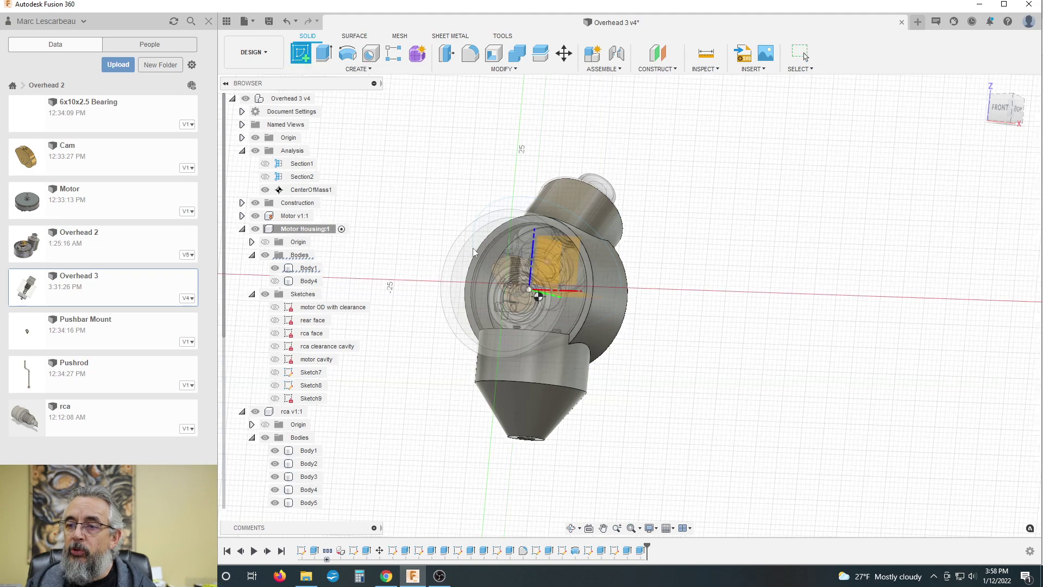
# Sketch on the front plane and project the housing's 29 mm outer circle
pyautogui.click(446, 279)
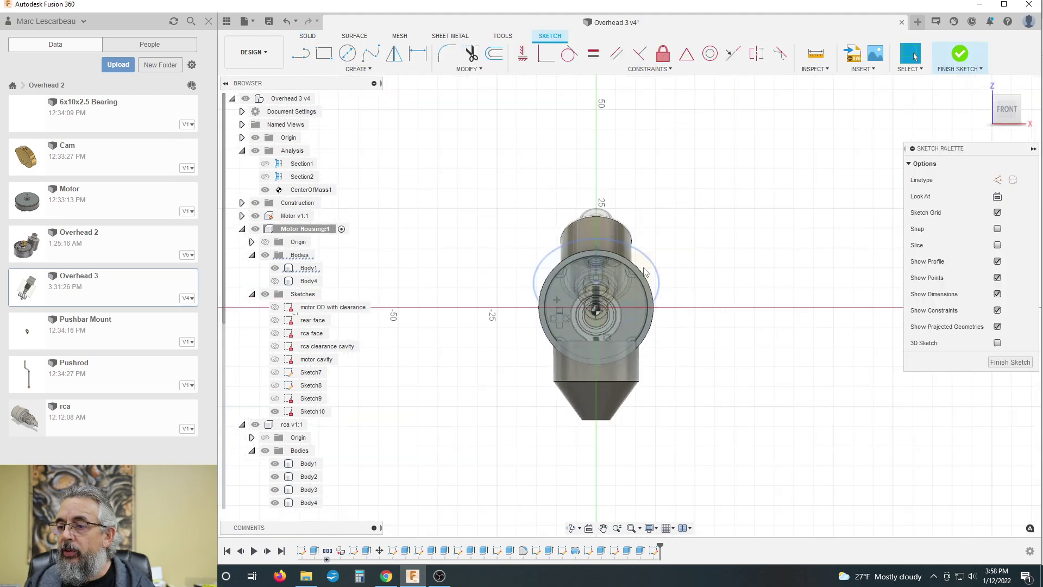
pyautogui.scroll(6, 645, 271)
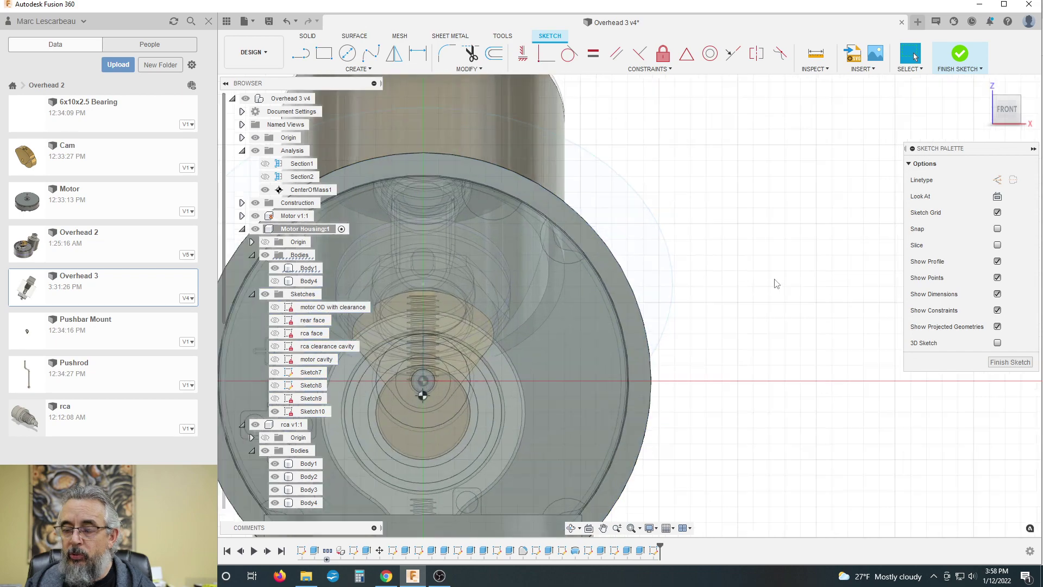
pyautogui.scroll(-2, 777, 284)
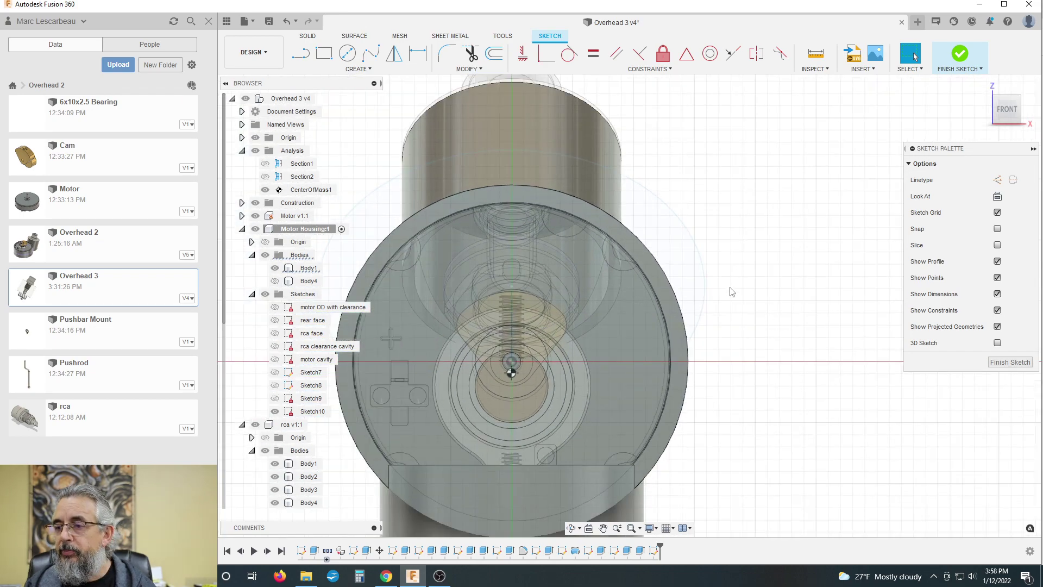
pyautogui.press('p')
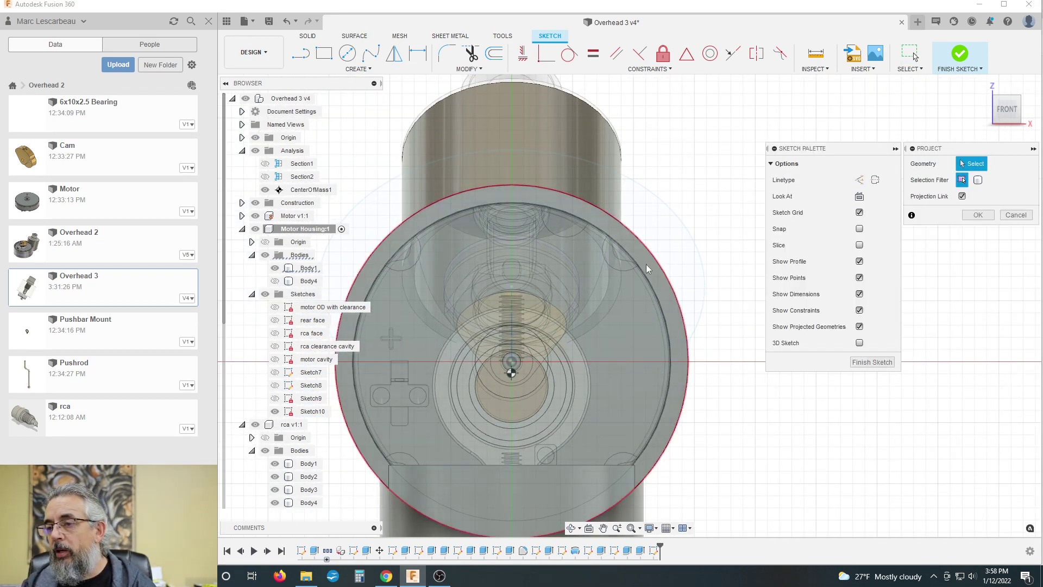
pyautogui.click(658, 265)
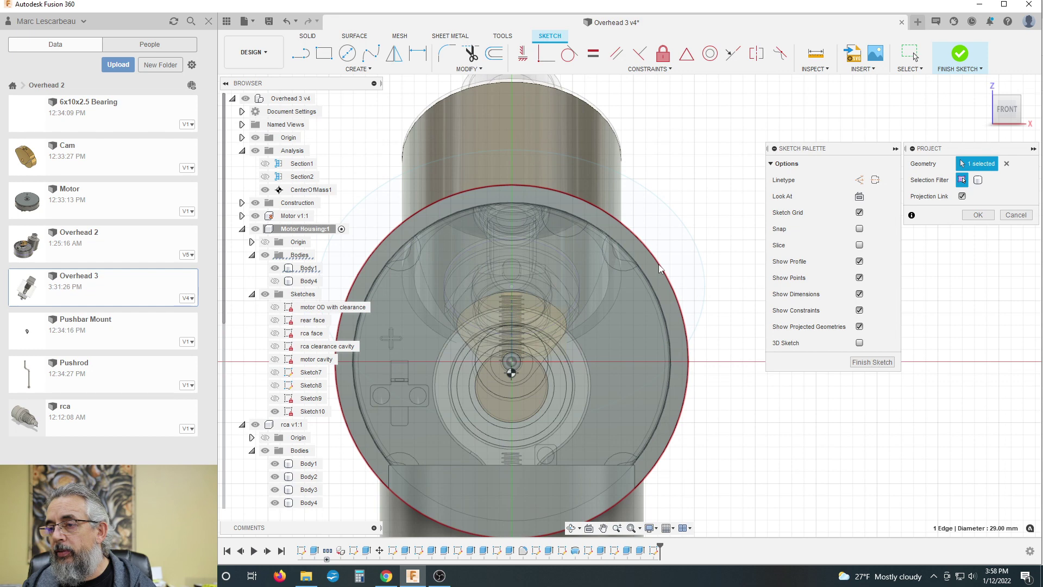
pyautogui.click(969, 217)
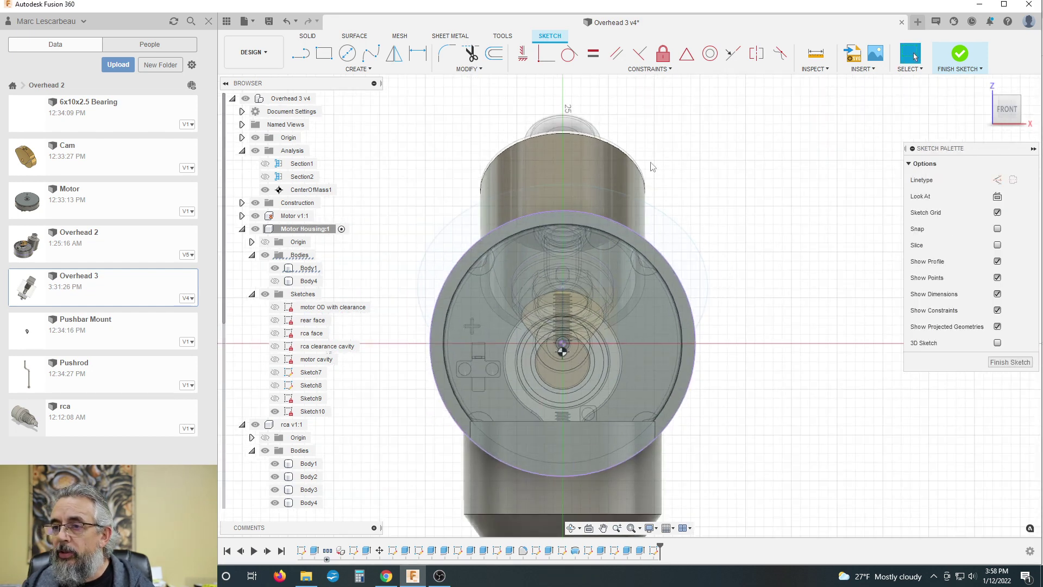
# Offset the projected circle outward by 0.15 mm
pyautogui.click(494, 53)
pyautogui.scroll(4, 668, 266)
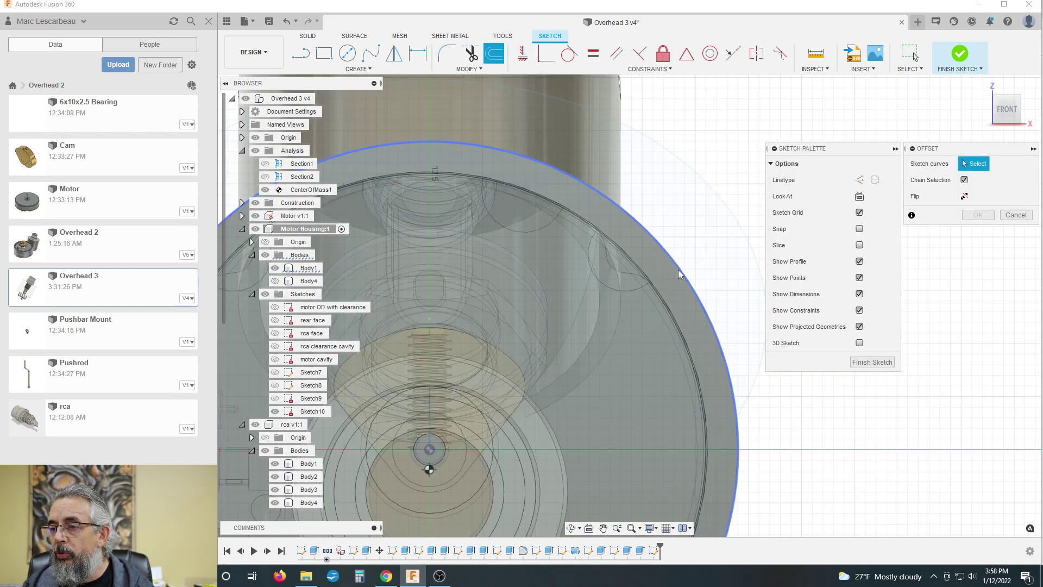
pyautogui.scroll(3, 679, 274)
pyautogui.click(656, 288)
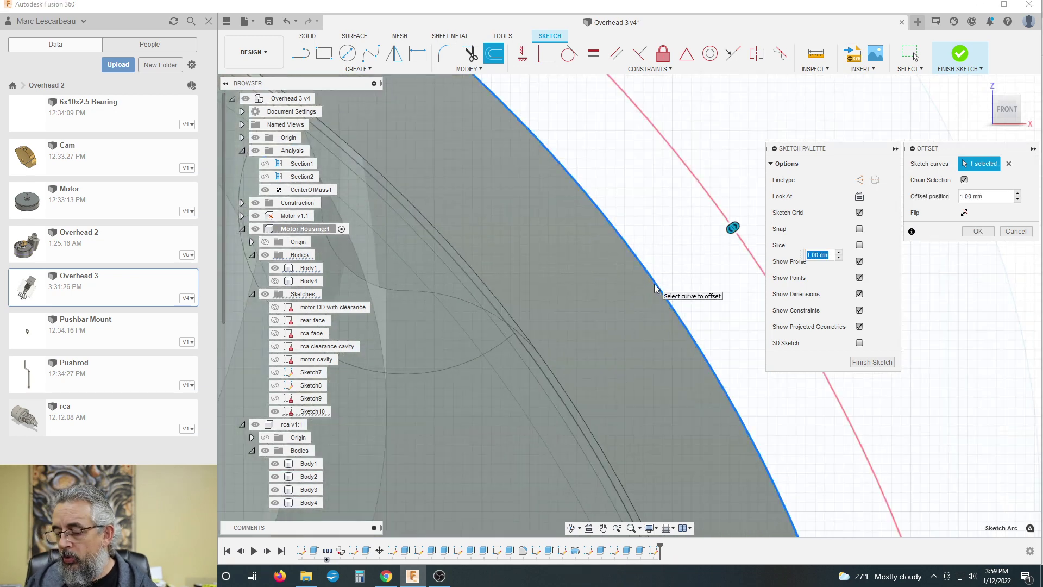
pyautogui.write('.15')
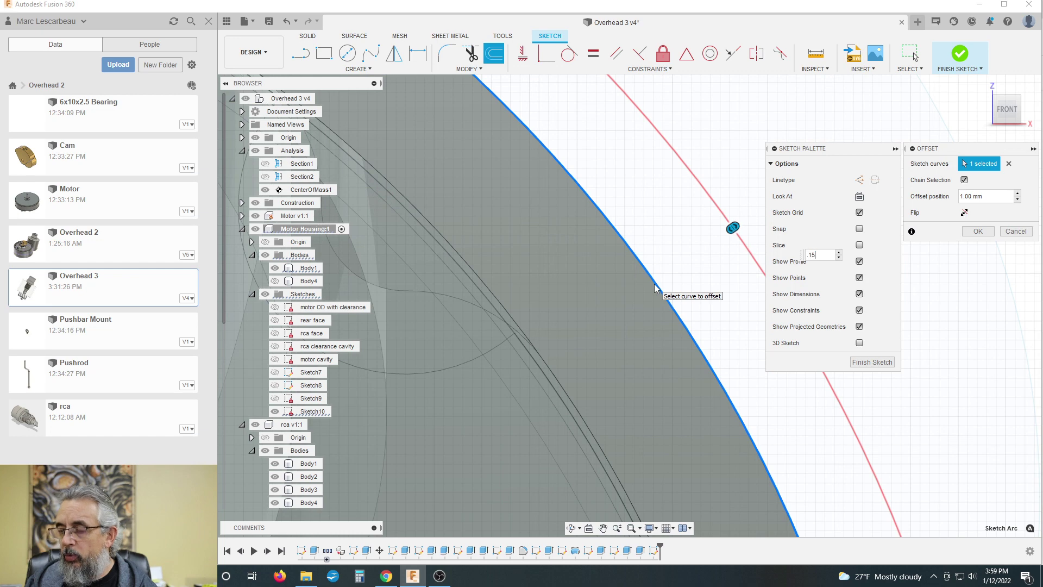
pyautogui.press('Return')
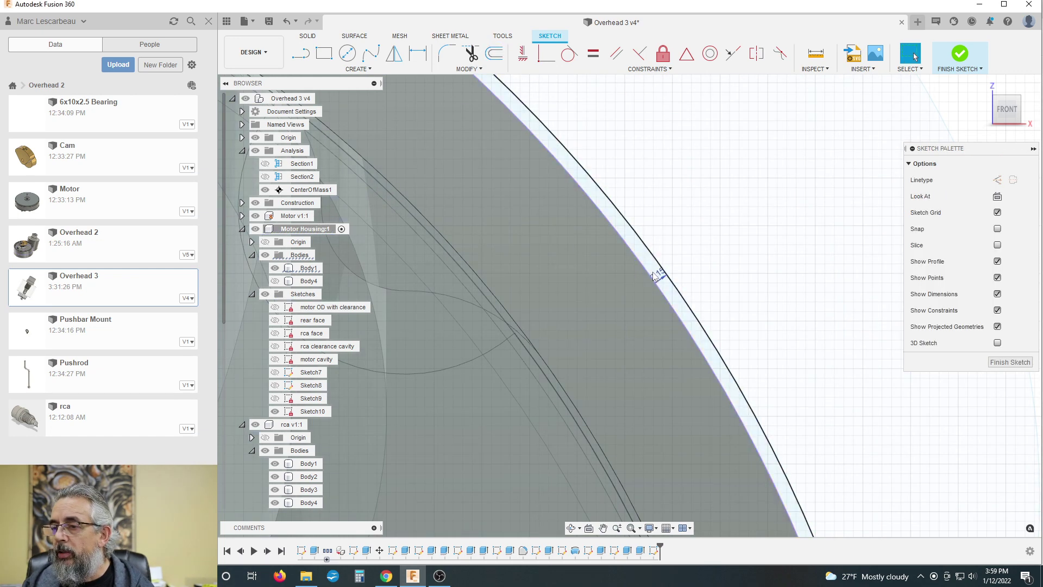
# Undo the 0.15 mm offset and offset the circle by 0.1 mm instead
pyautogui.click(662, 275)
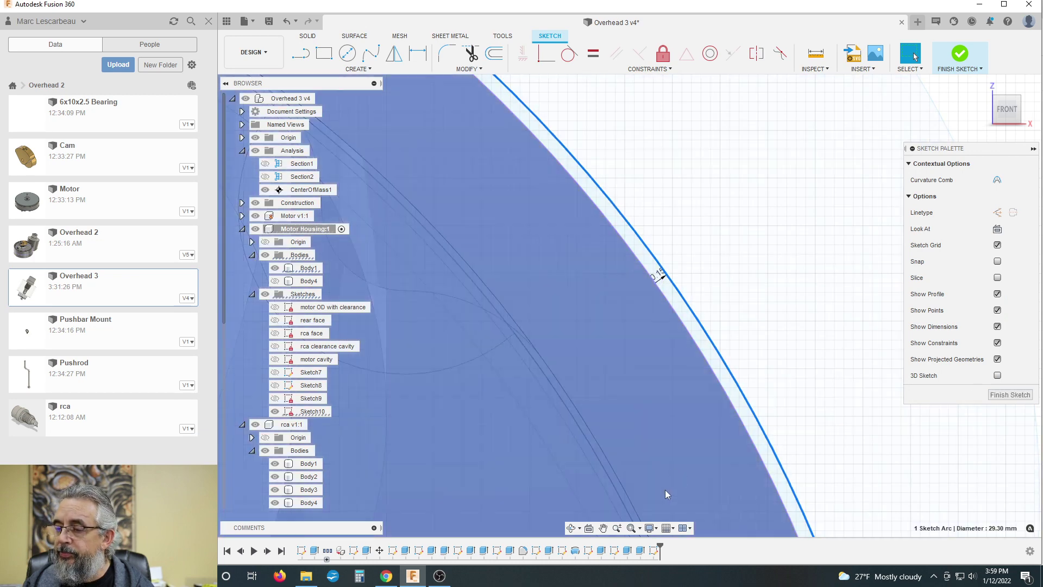
pyautogui.click(720, 286)
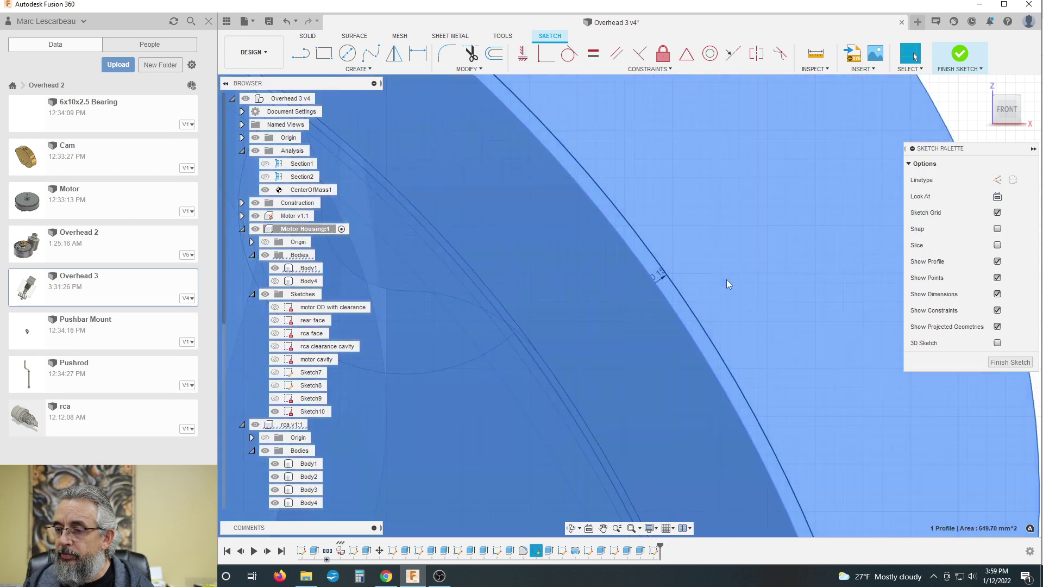
pyautogui.hotkey('ctrl', 'z')
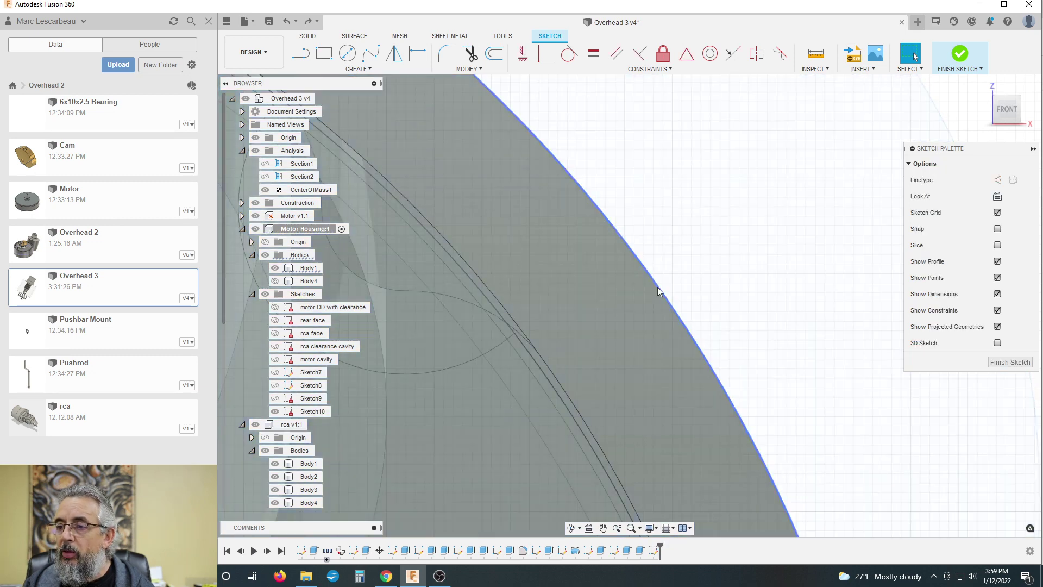
pyautogui.press('o')
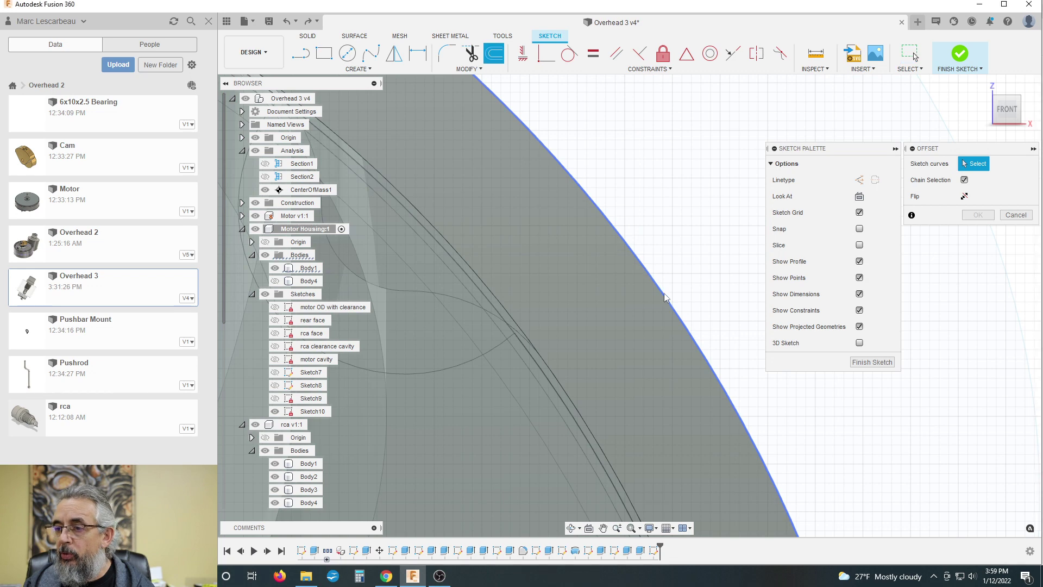
pyautogui.click(655, 284)
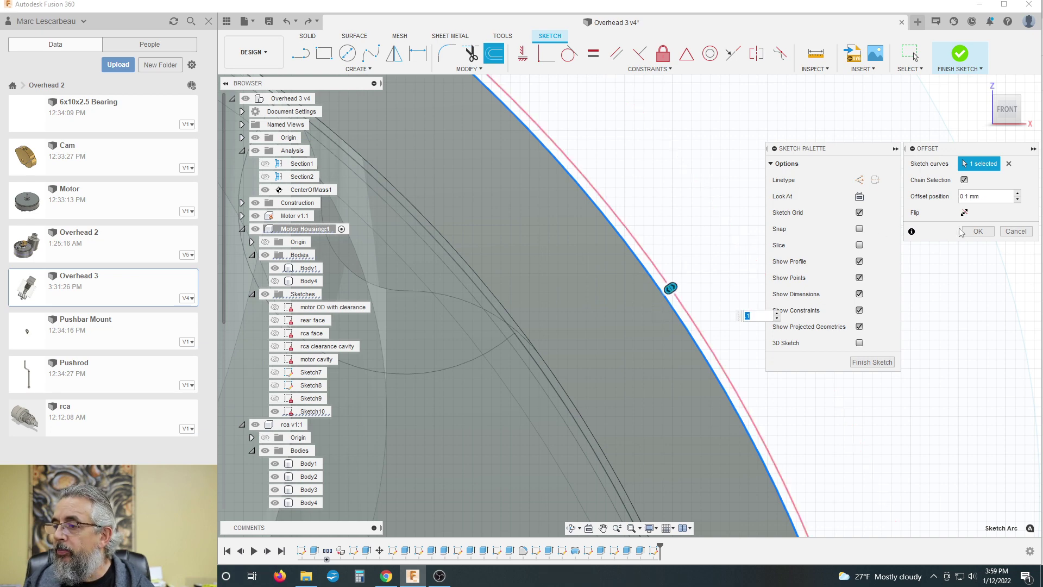
pyautogui.click(977, 232)
# Finish Sketch10 and select its circular face profile
pyautogui.click(1010, 362)
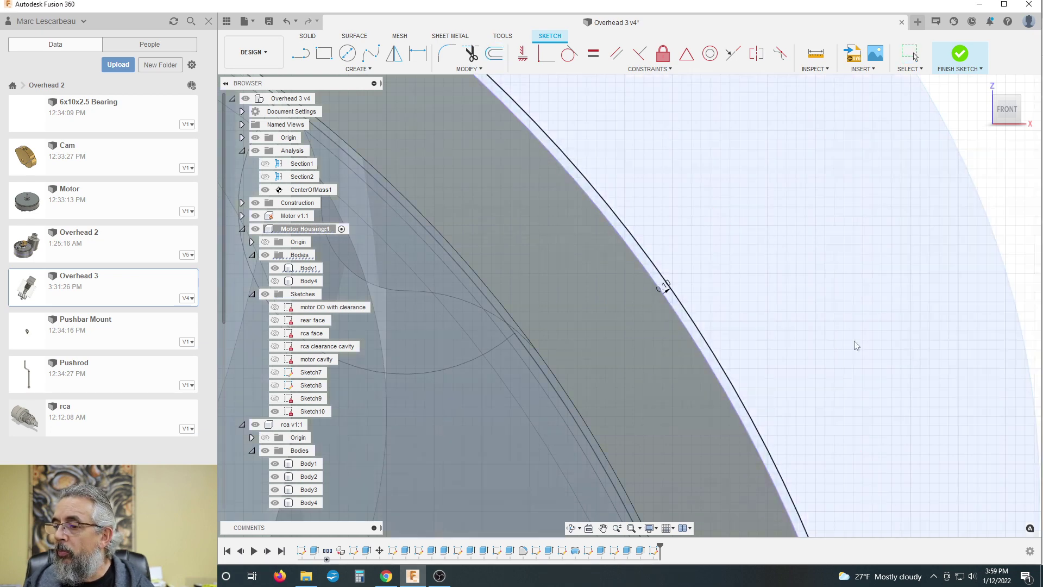
pyautogui.scroll(-4, 746, 279)
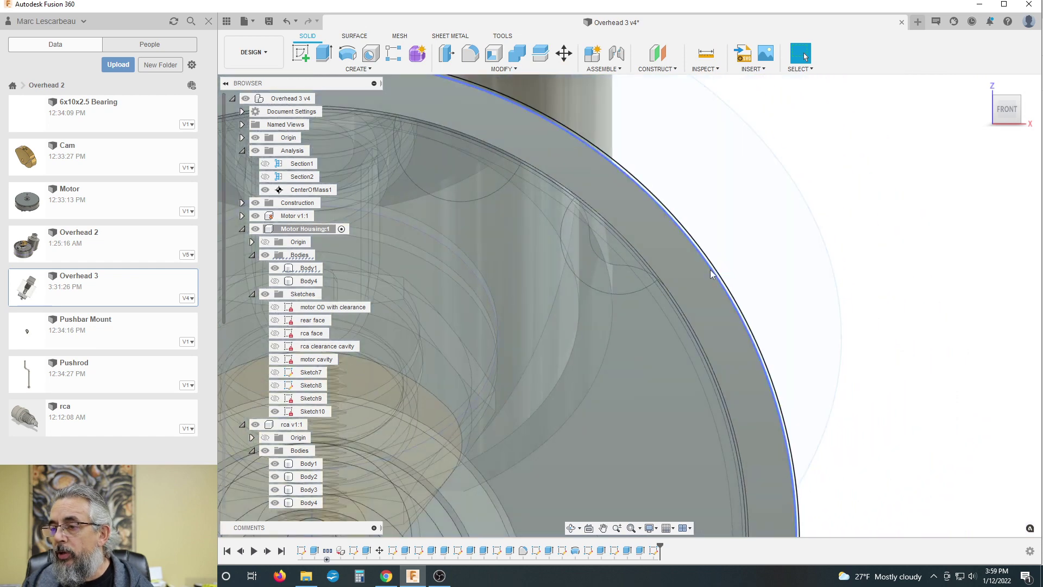
pyautogui.scroll(-3, 714, 268)
pyautogui.click(725, 253)
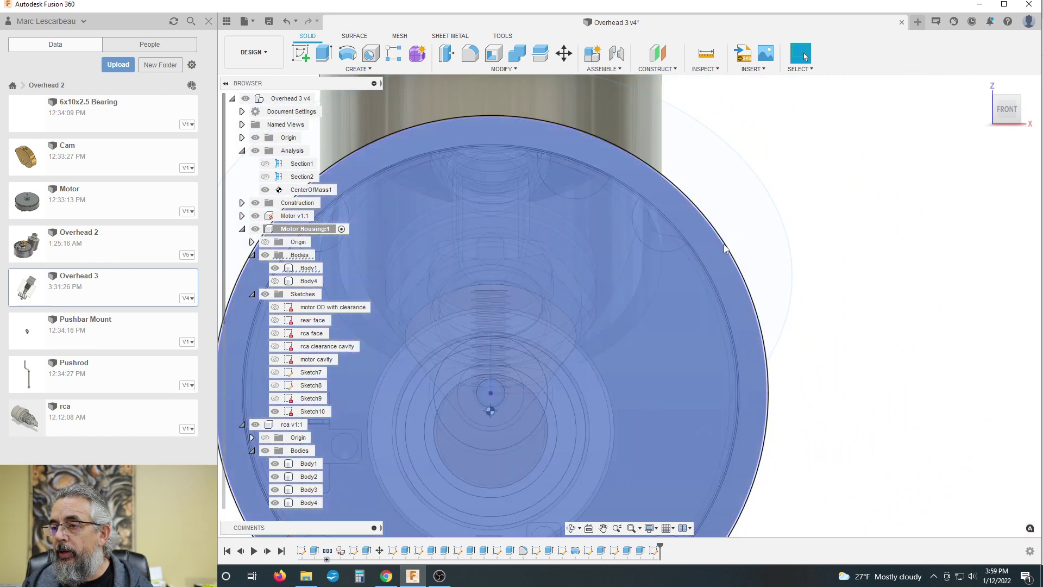
pyautogui.scroll(4, 728, 251)
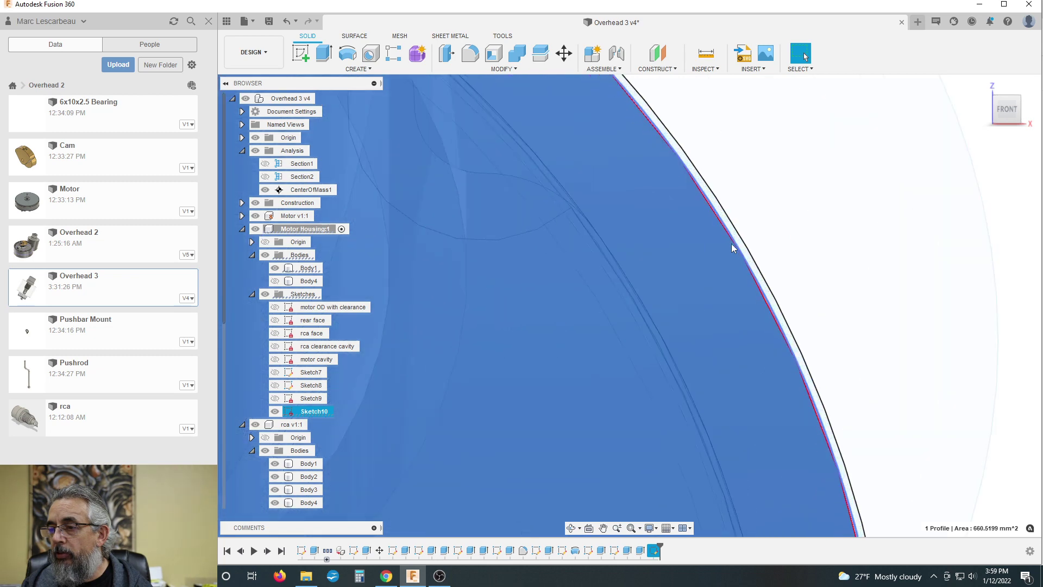
# Extrude both ring profiles, first trying a To Object extent against the housing
pyautogui.click(324, 55)
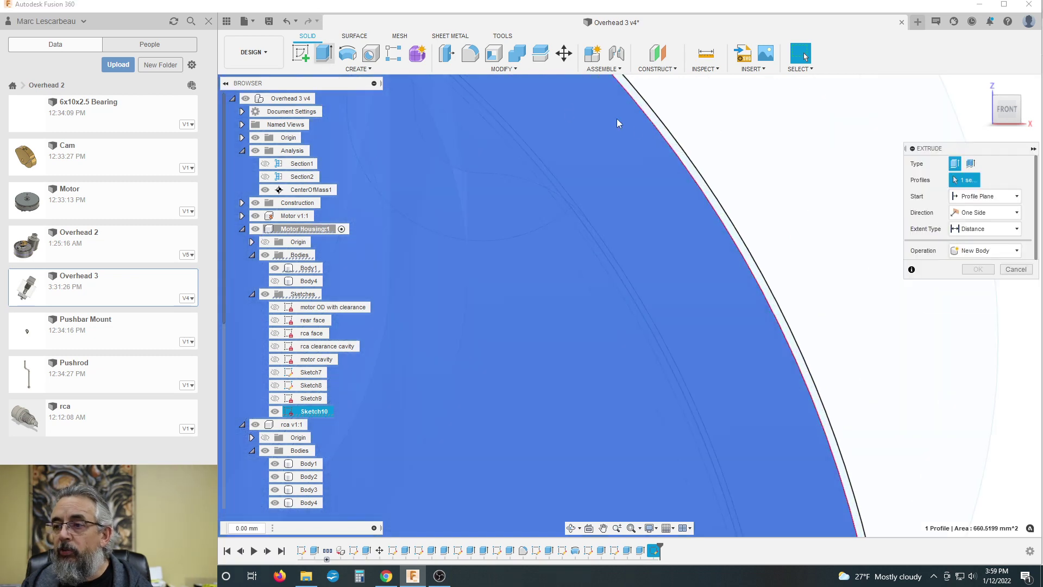
pyautogui.click(689, 164)
pyautogui.scroll(-5, 772, 166)
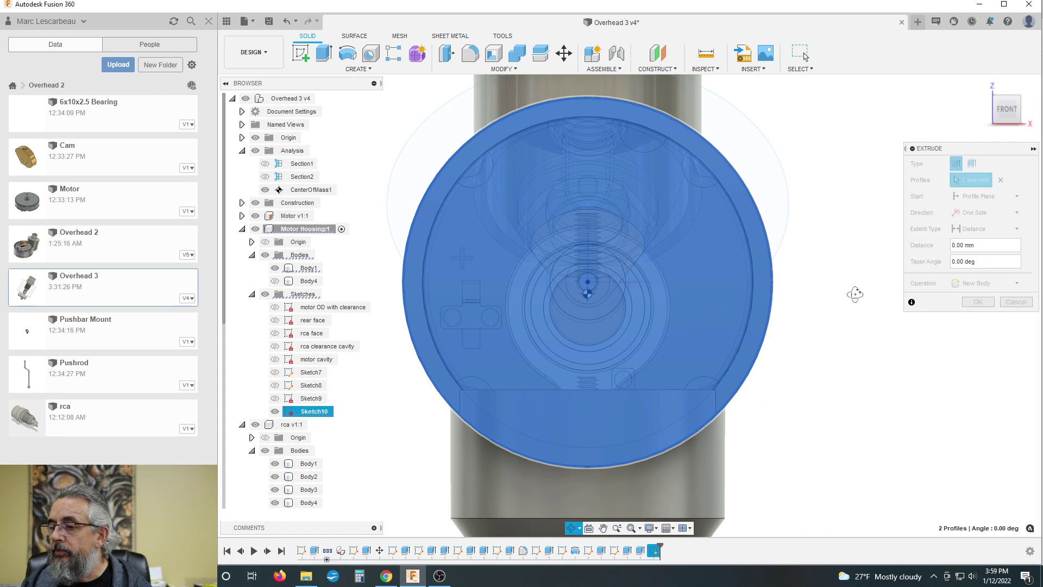
pyautogui.keyDown('shift'); pyautogui.moveTo(874, 296); pyautogui.dragTo(813, 307, button='middle'); pyautogui.keyUp('shift')
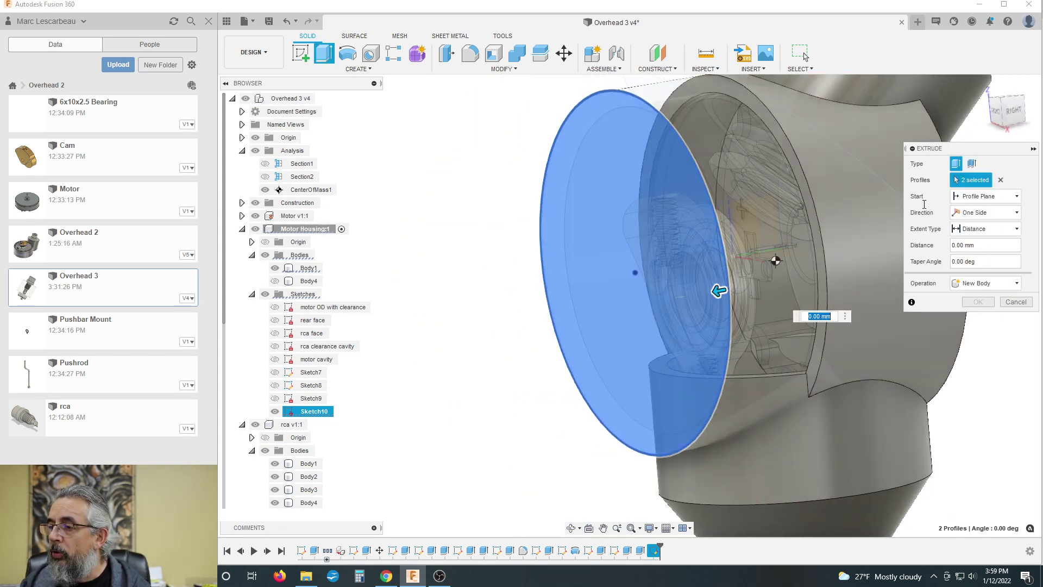
pyautogui.click(967, 229)
pyautogui.click(974, 255)
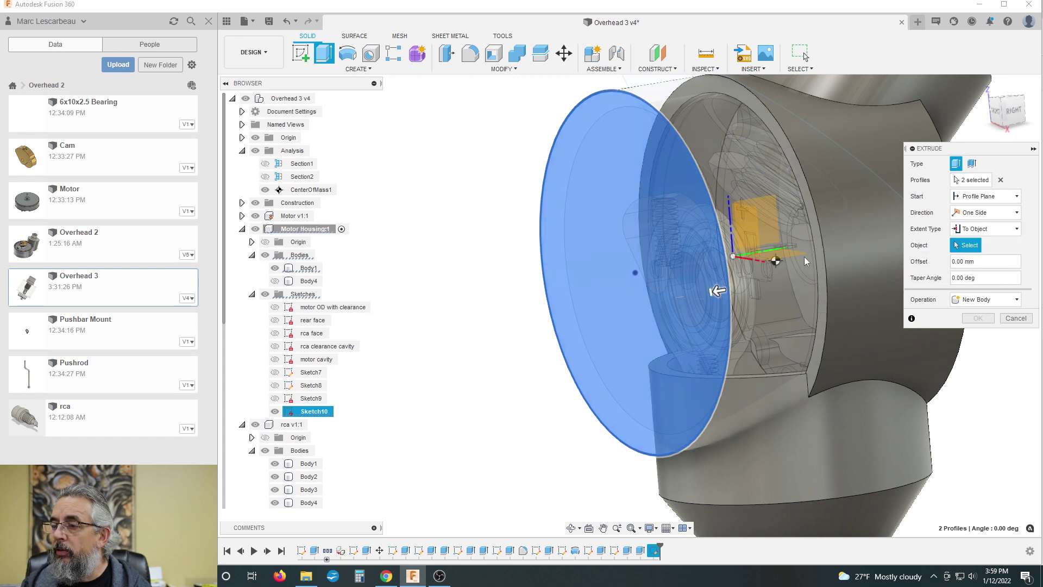
pyautogui.scroll(3, 825, 259)
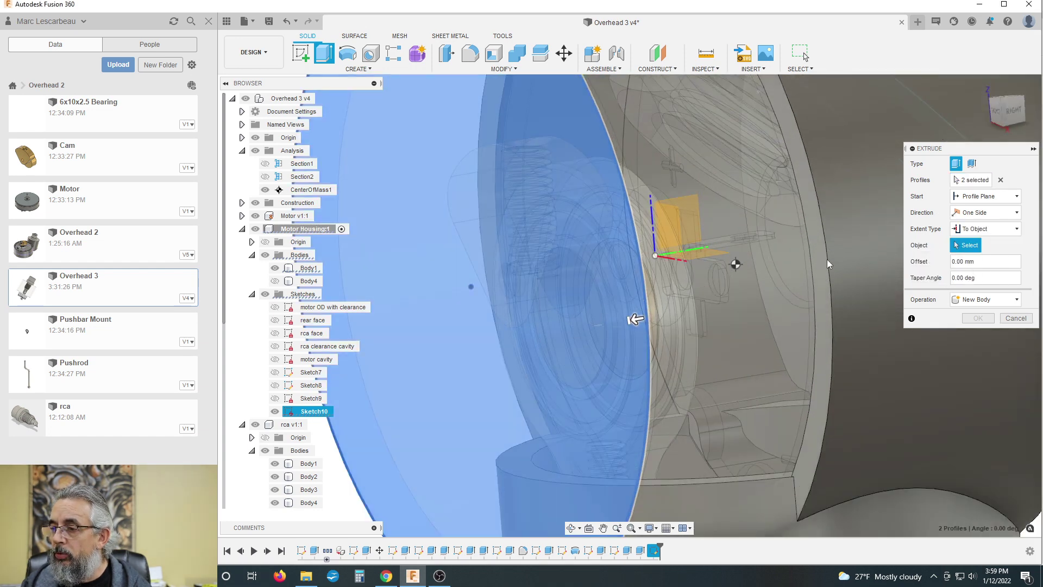
pyautogui.click(827, 263)
pyautogui.scroll(-2, 625, 234)
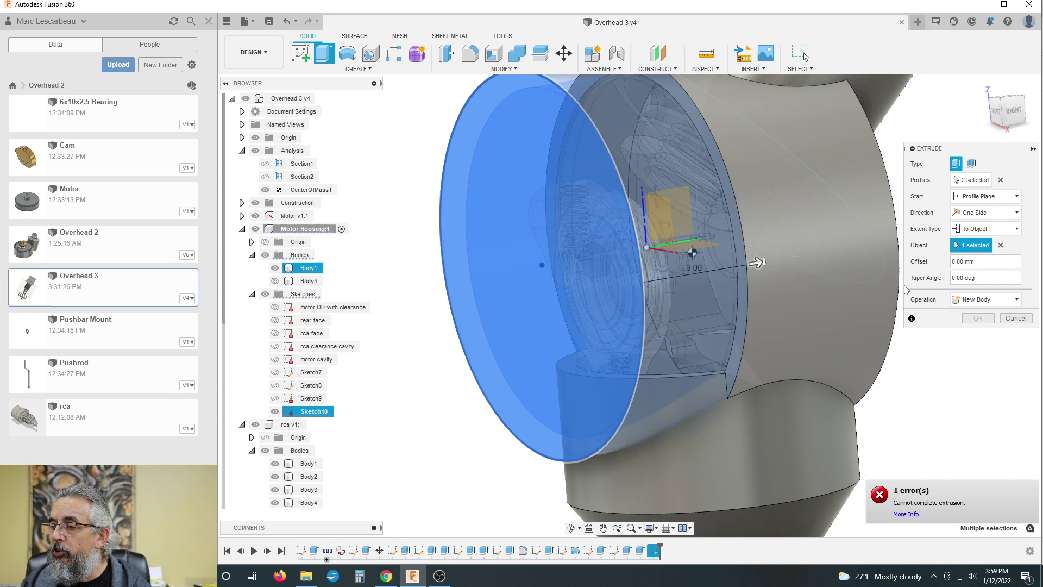
# Switch the extrude to Cut with a -9 mm distance extent and apply it
pyautogui.click(981, 301)
pyautogui.click(973, 326)
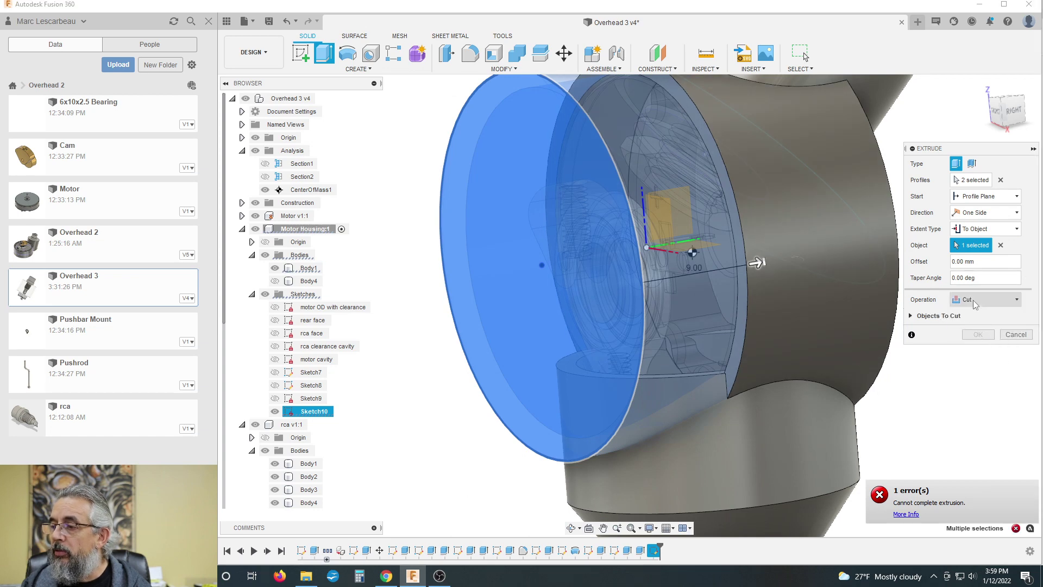
pyautogui.scroll(-2, 496, 291)
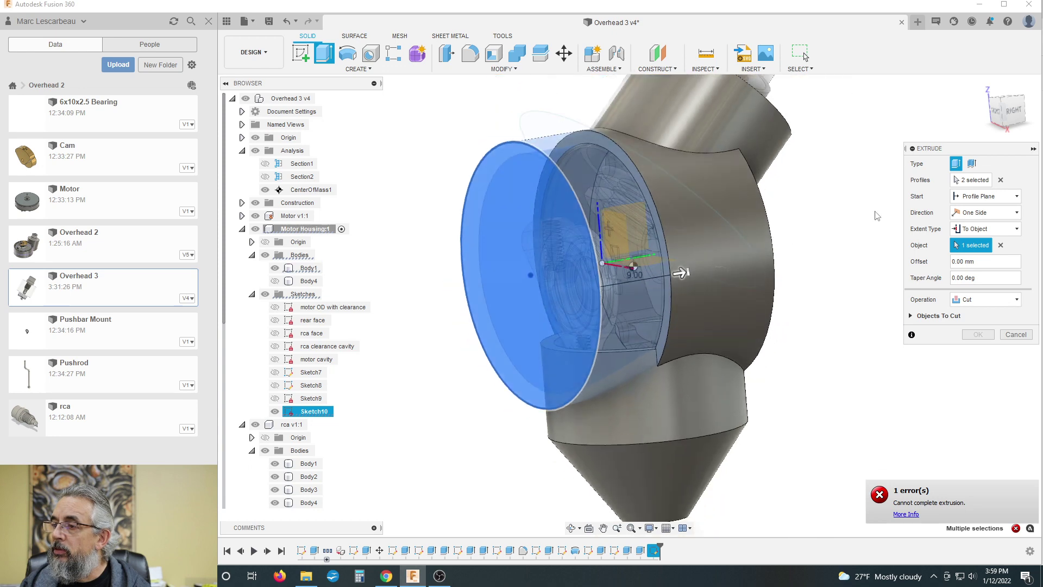
pyautogui.click(989, 230)
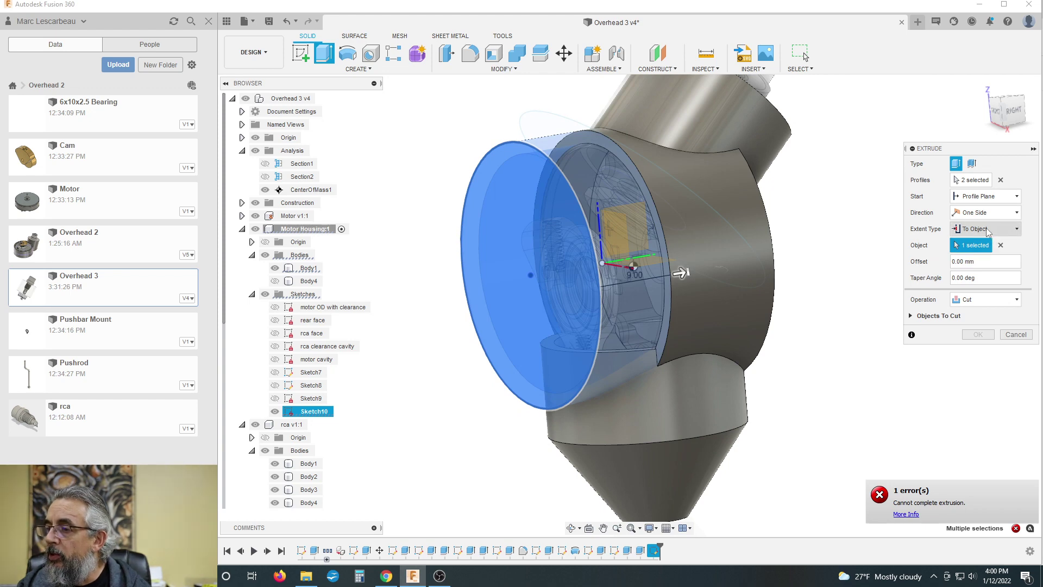
pyautogui.click(974, 243)
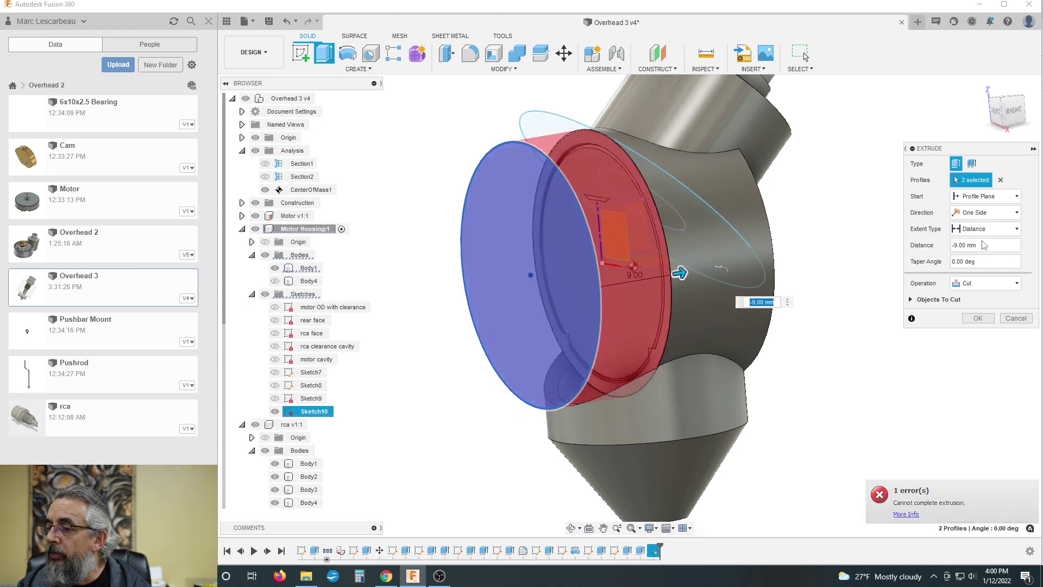
pyautogui.click(978, 319)
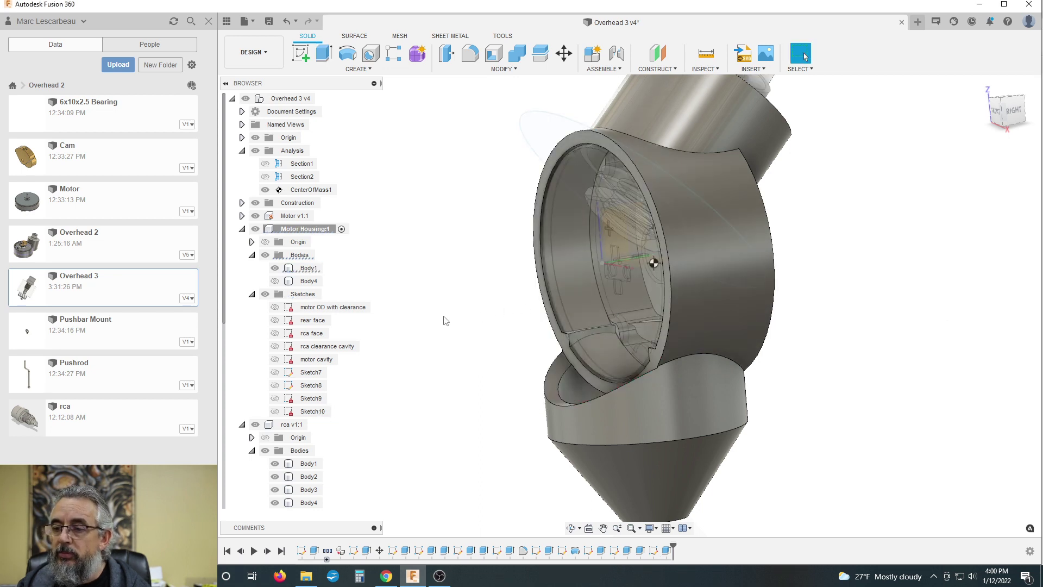
# Exclude Motor, rca Body3, Cam, bearing, Pushbar and motor cover from the cut's Objects To Cut
pyautogui.doubleClick(653, 551)
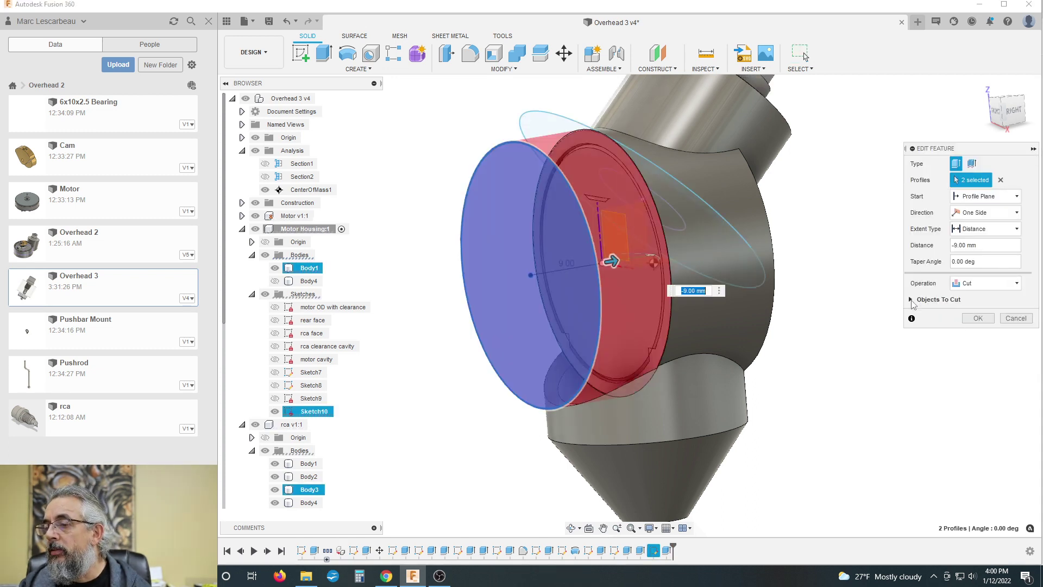
pyautogui.click(912, 300)
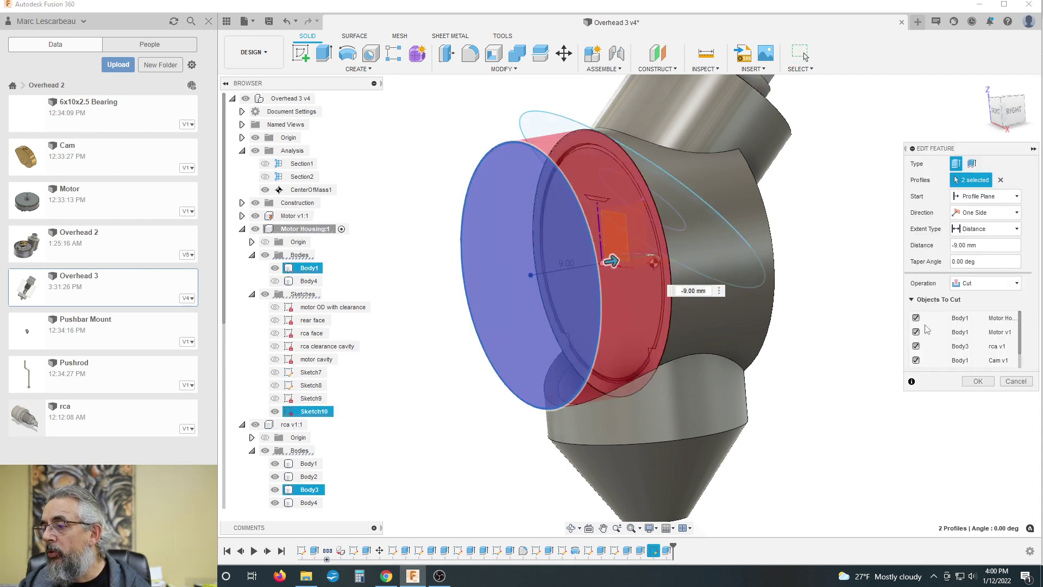
pyautogui.click(916, 332)
pyautogui.click(916, 347)
pyautogui.click(916, 360)
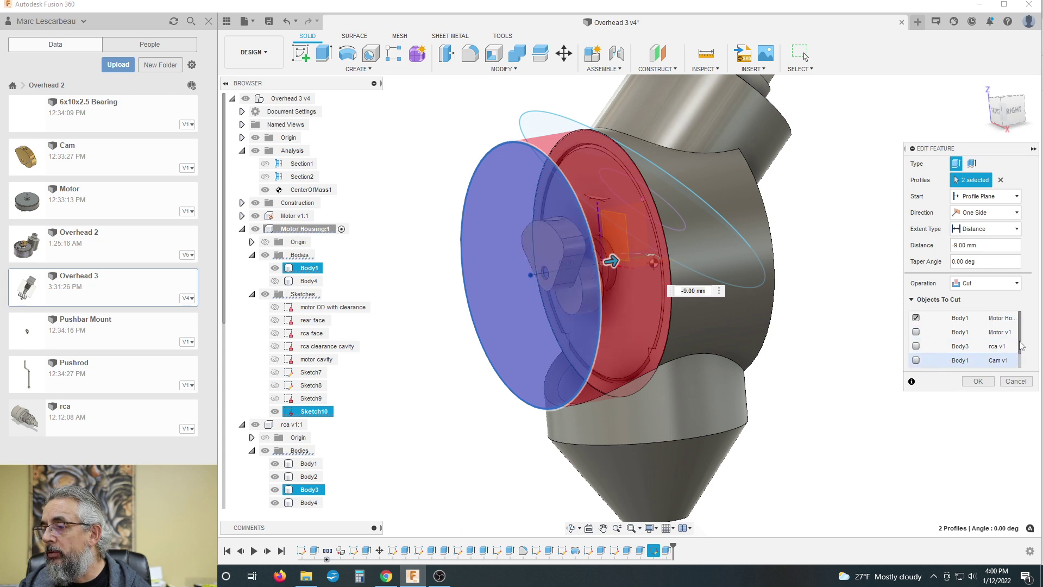
pyautogui.moveTo(1021, 346); pyautogui.dragTo(1021, 373)
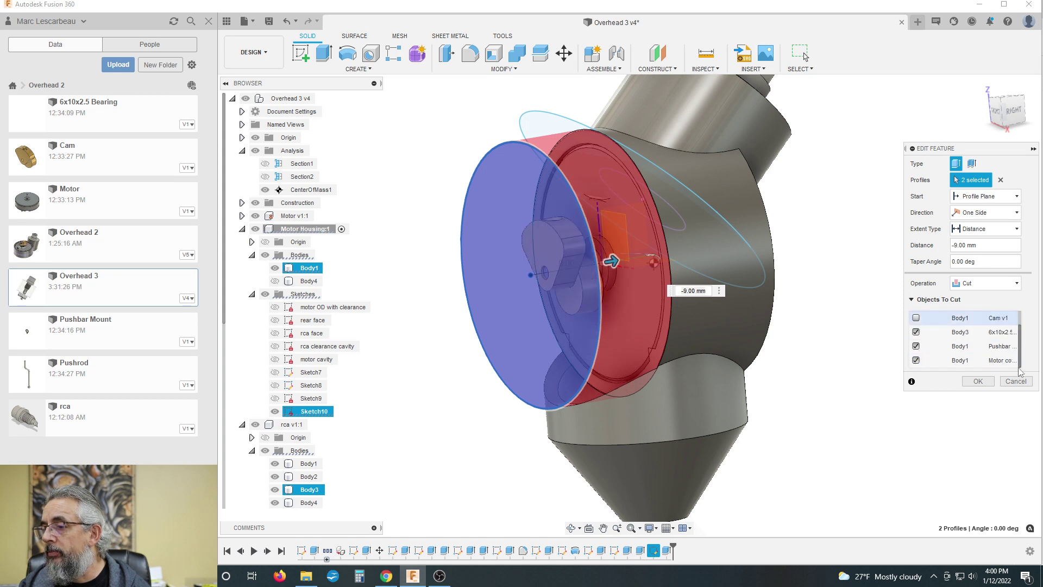
pyautogui.click(916, 360)
pyautogui.click(916, 346)
pyautogui.click(916, 332)
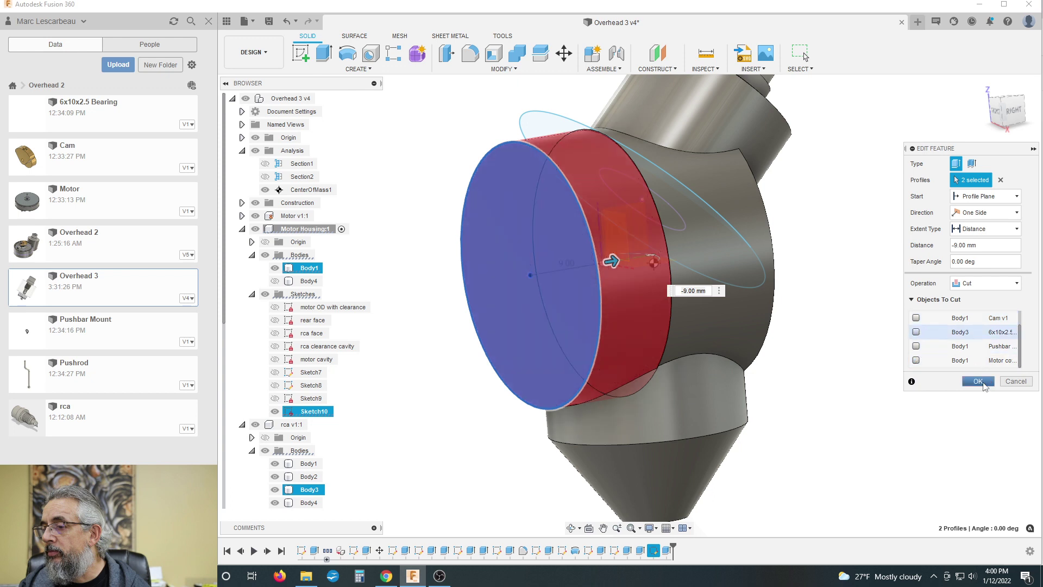
pyautogui.click(978, 382)
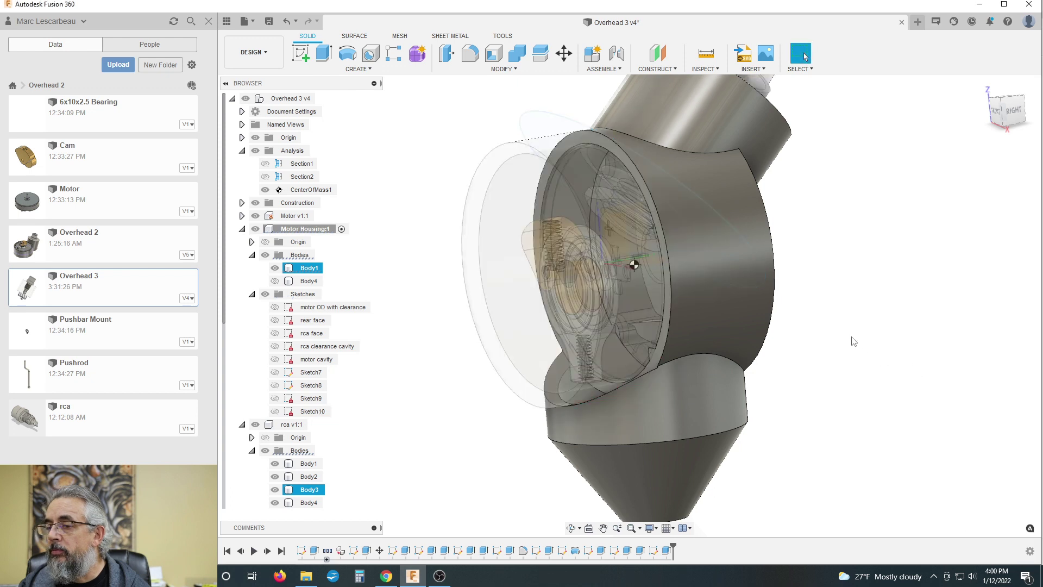
# Hide Motor cover:1, isolate Motor Housing:1, and orbit around the trimmed shell
pyautogui.scroll(2, 394, 235)
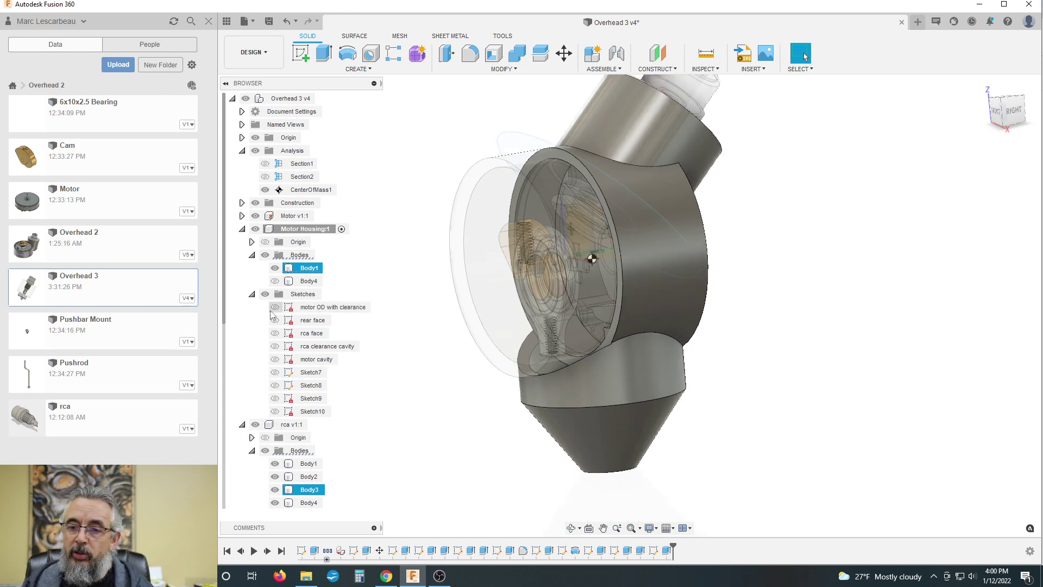
pyautogui.scroll(-3, 282, 379)
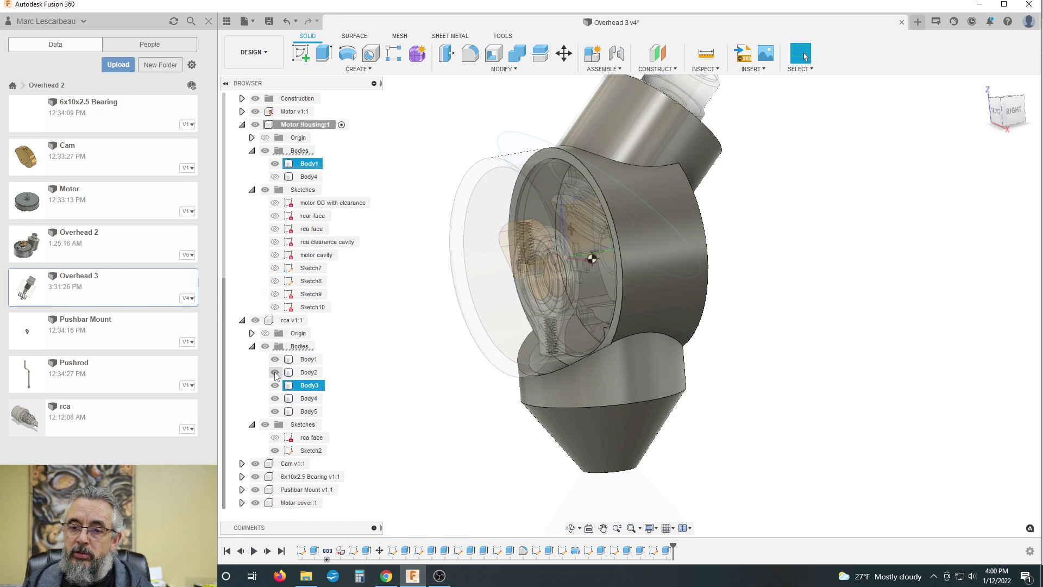
pyautogui.click(255, 502)
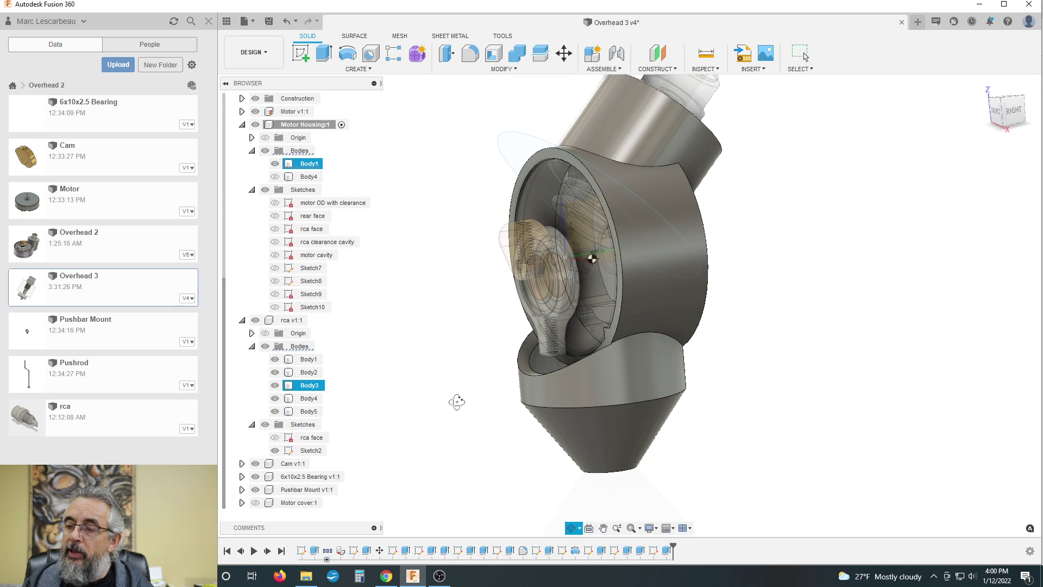
pyautogui.keyDown('shift'); pyautogui.moveTo(456, 401); pyautogui.dragTo(459, 387, button='middle'); pyautogui.keyUp('shift')
pyautogui.scroll(1, 259, 230)
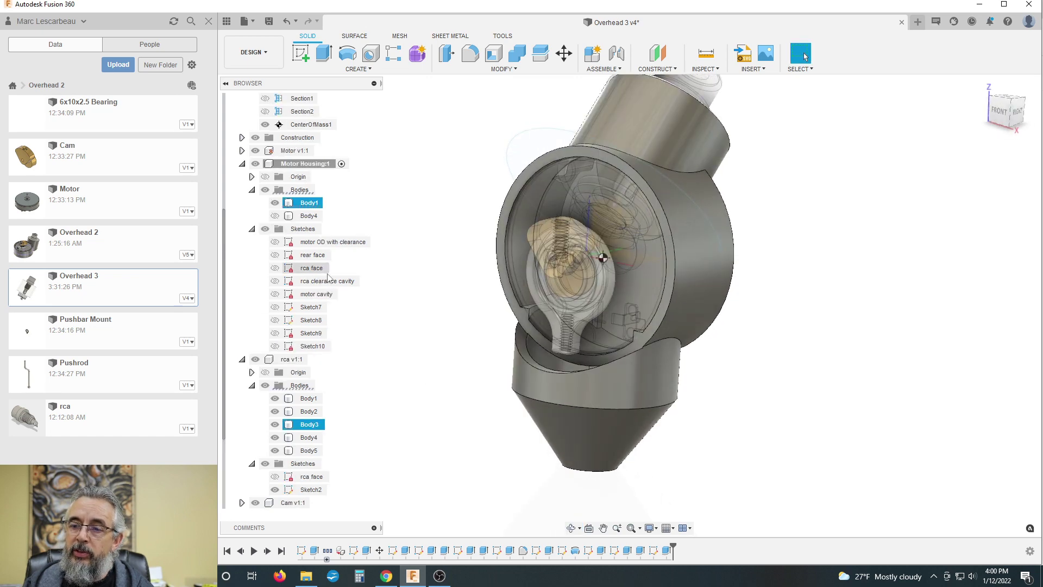
pyautogui.click(304, 164)
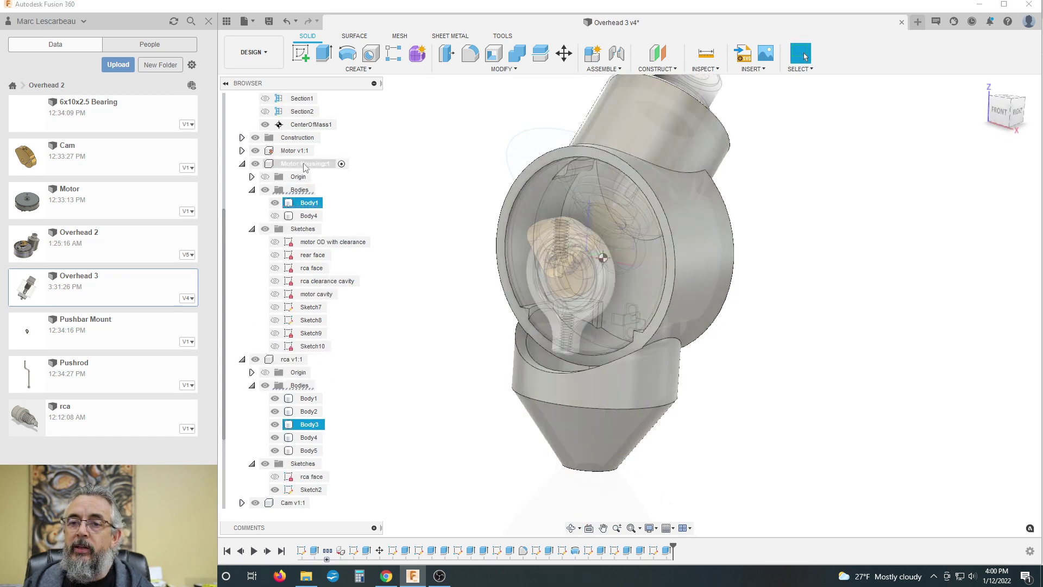
pyautogui.rightClick(304, 165)
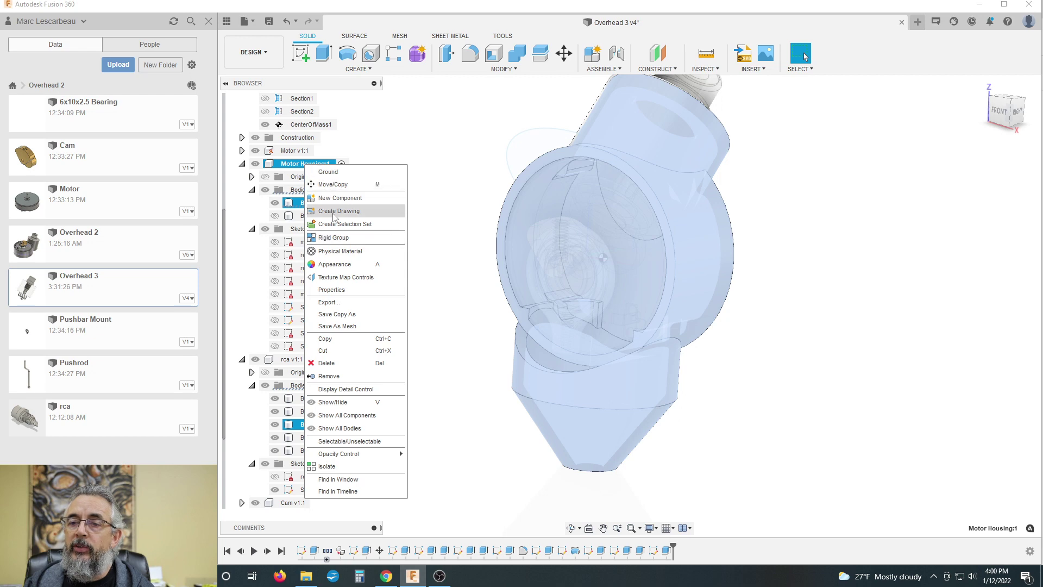
pyautogui.click(353, 467)
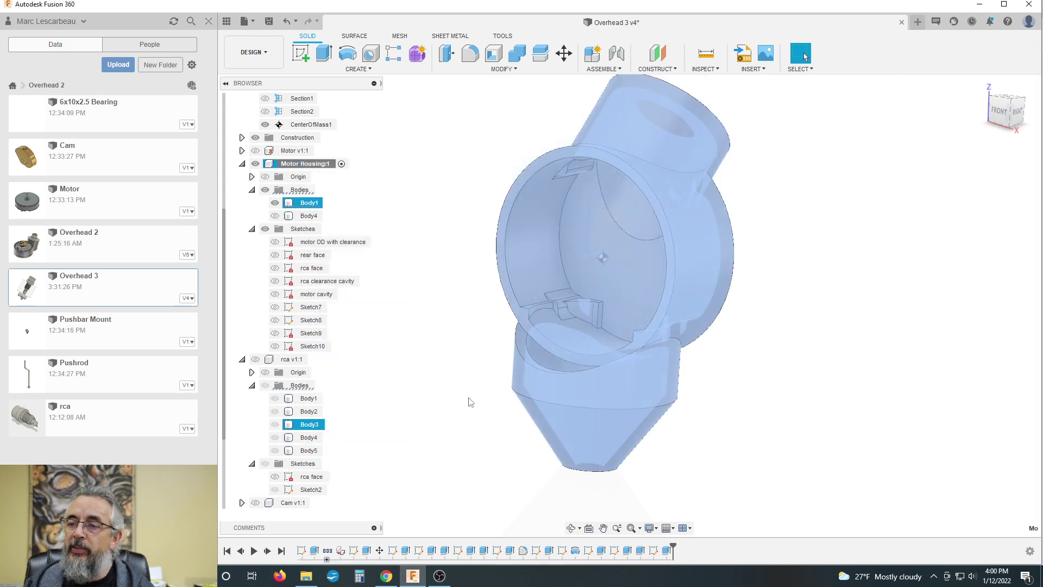
pyautogui.keyDown('shift'); pyautogui.moveTo(454, 346); pyautogui.dragTo(601, 340, button='middle'); pyautogui.keyUp('shift')
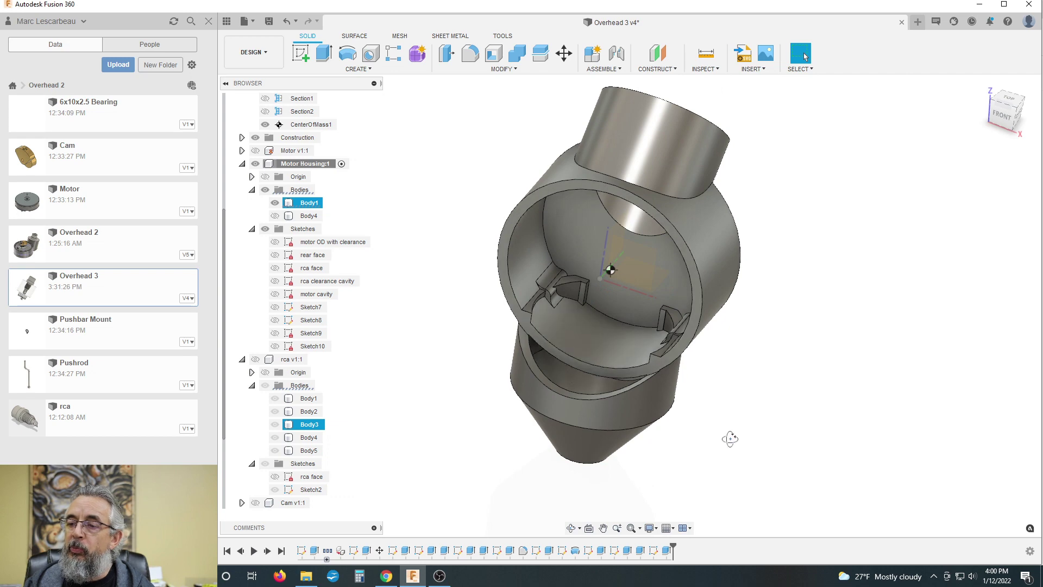
pyautogui.moveTo(730, 439)
pyautogui.keyDown('shift'); pyautogui.mouseDown(button='middle')
pyautogui.moveTo(717, 463)
pyautogui.moveTo(735, 412)
pyautogui.moveTo(710, 443)
pyautogui.mouseUp(button='middle'); pyautogui.keyUp('shift')
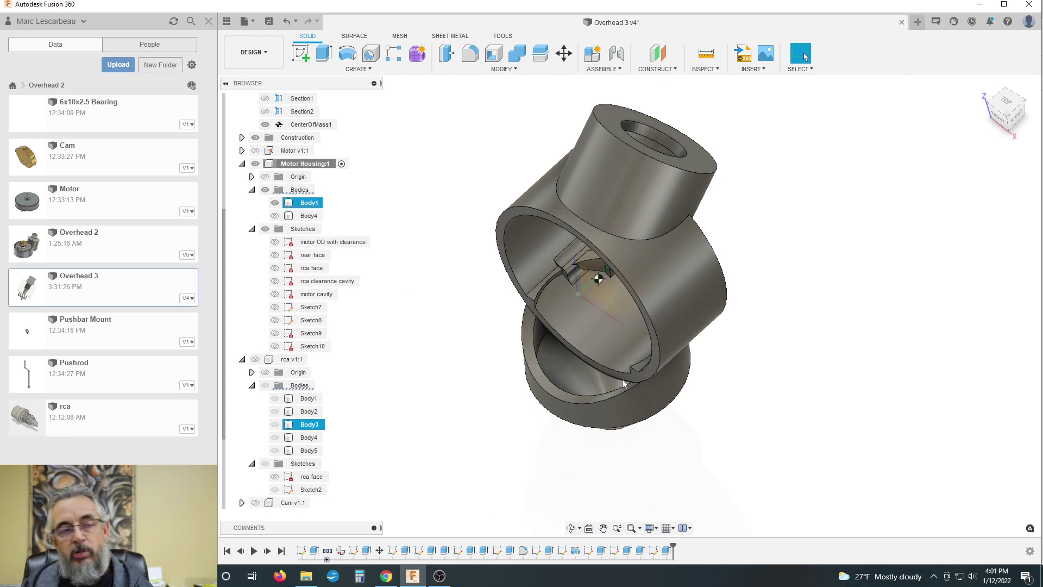
pyautogui.keyDown('shift'); pyautogui.moveTo(751, 378); pyautogui.dragTo(710, 321, button='middle'); pyautogui.keyUp('shift')
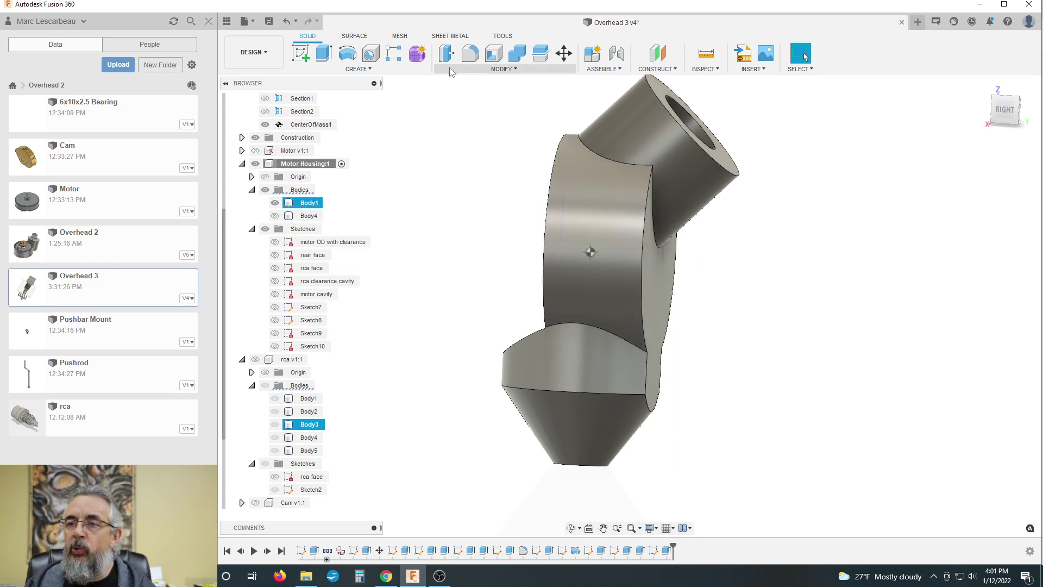
# Select the two curved edges where the lower tube meets the housing for filleting
pyautogui.click(470, 55)
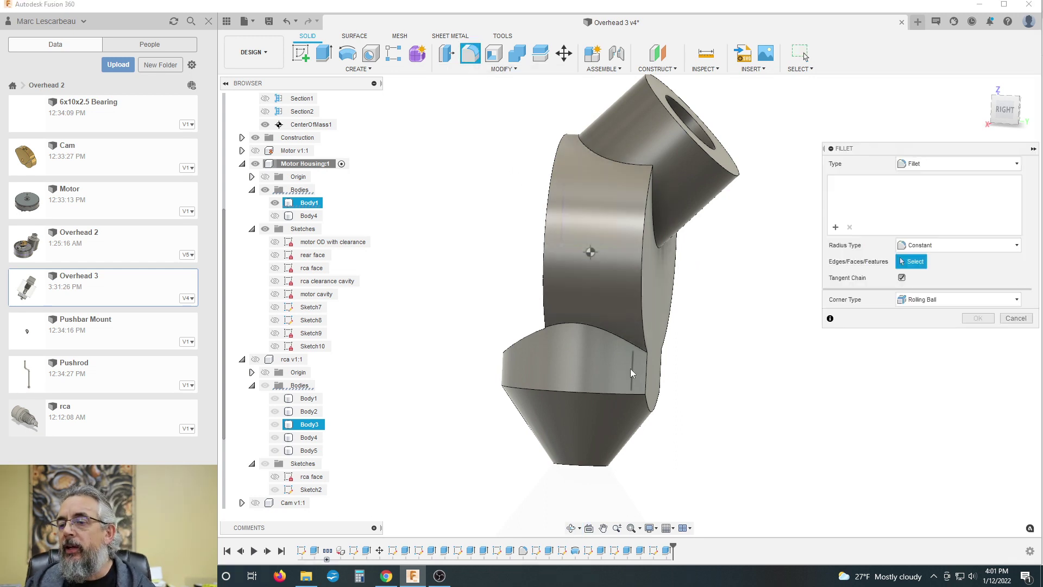
pyautogui.click(622, 339)
pyautogui.keyDown('shift'); pyautogui.moveTo(757, 301); pyautogui.dragTo(679, 337, button='middle'); pyautogui.keyUp('shift')
pyautogui.click(679, 336)
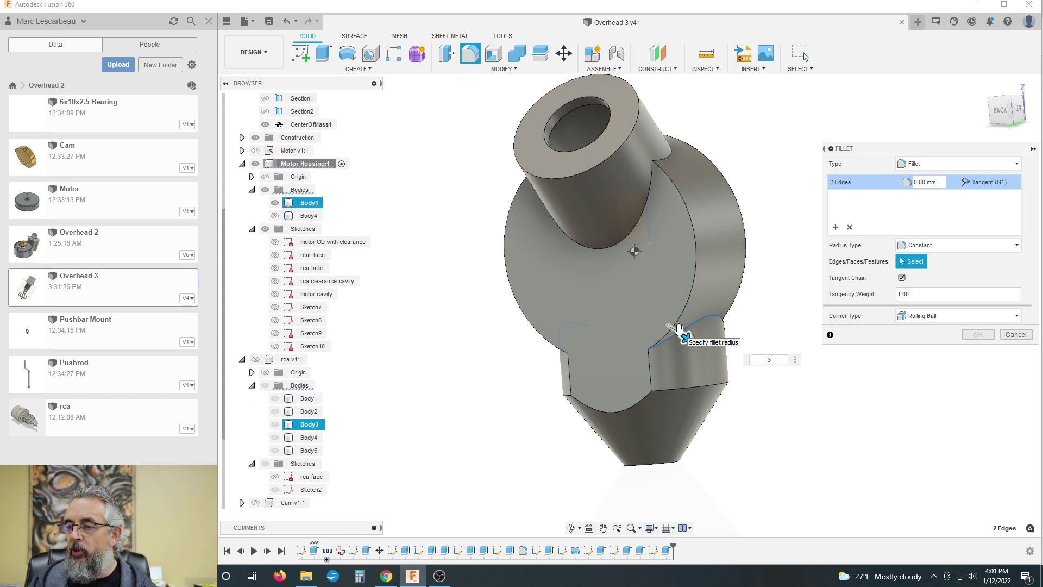
pyautogui.write('3')
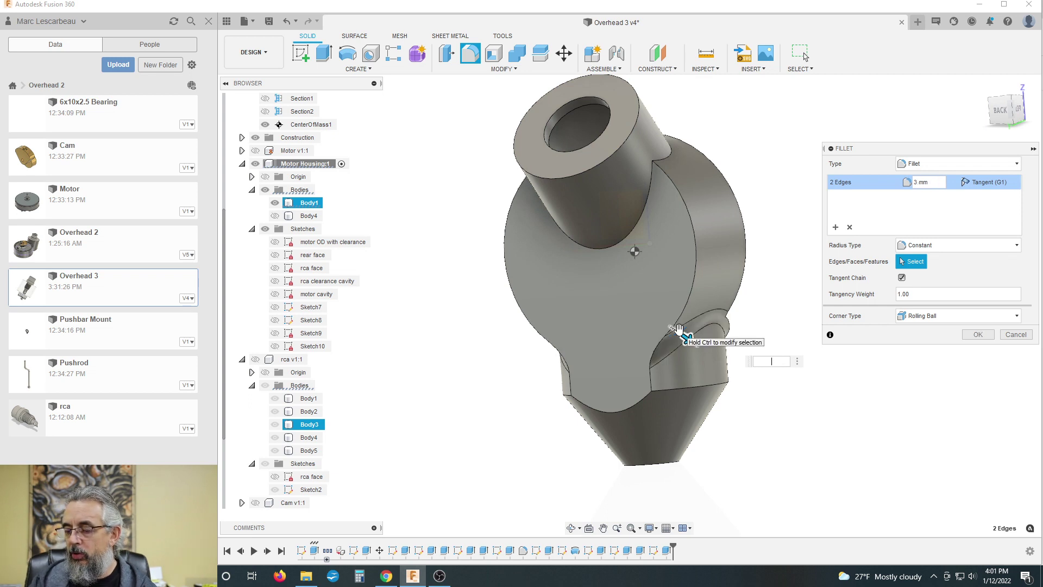
pyautogui.write('6')
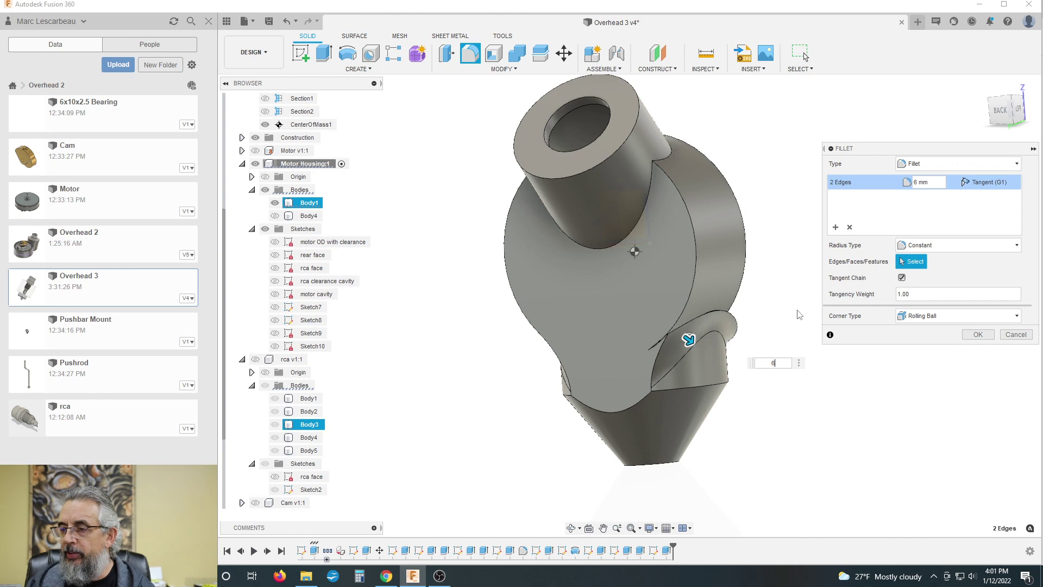
pyautogui.keyDown('shift'); pyautogui.moveTo(689, 340); pyautogui.dragTo(598, 364, button='middle'); pyautogui.keyUp('shift')
# Set the fillet radius to 6 mm from the right view and apply it
pyautogui.click(1009, 107)
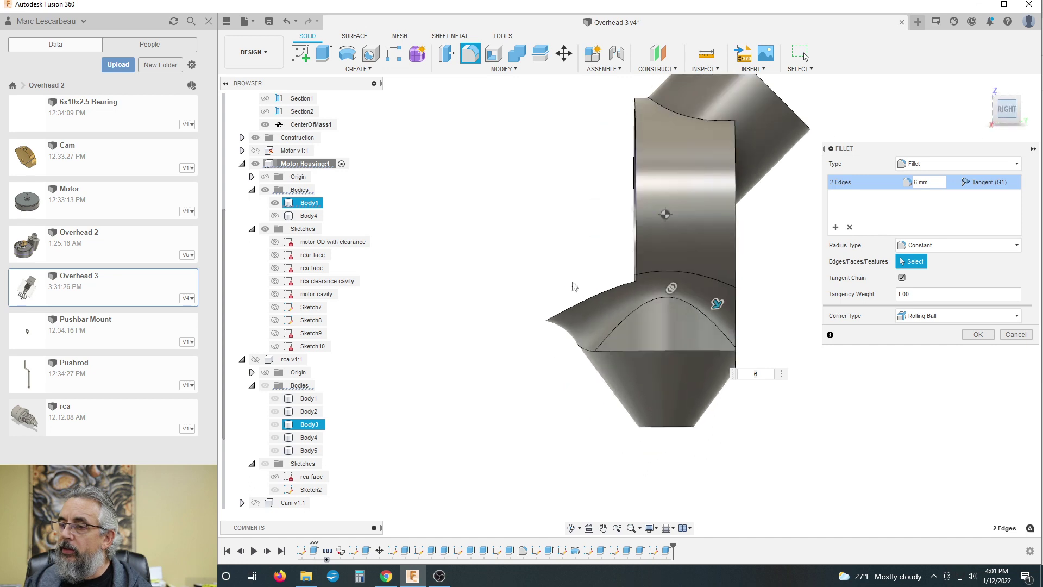
pyautogui.scroll(2, 625, 355)
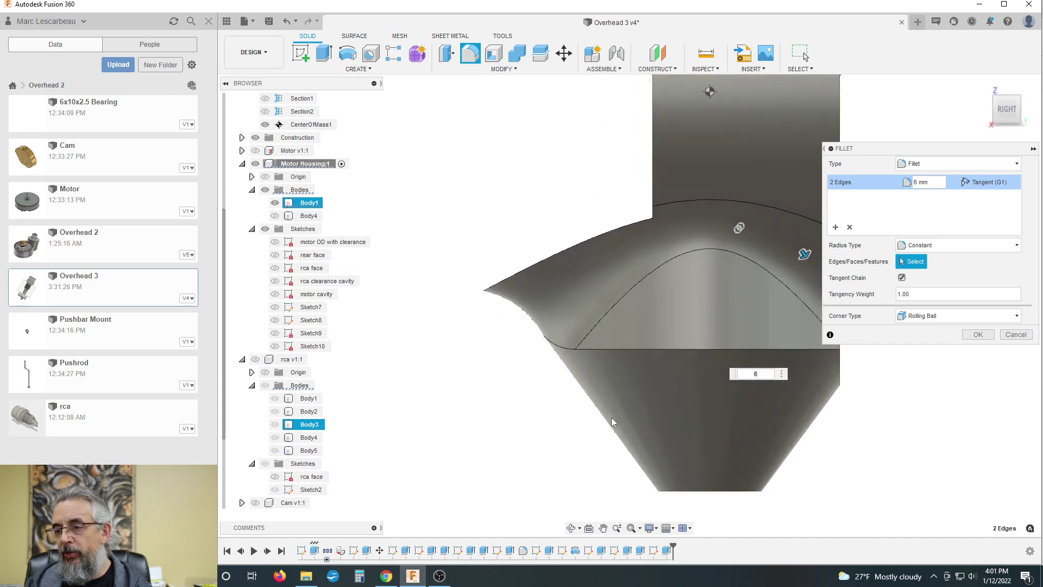
pyautogui.scroll(-2, 382, 269)
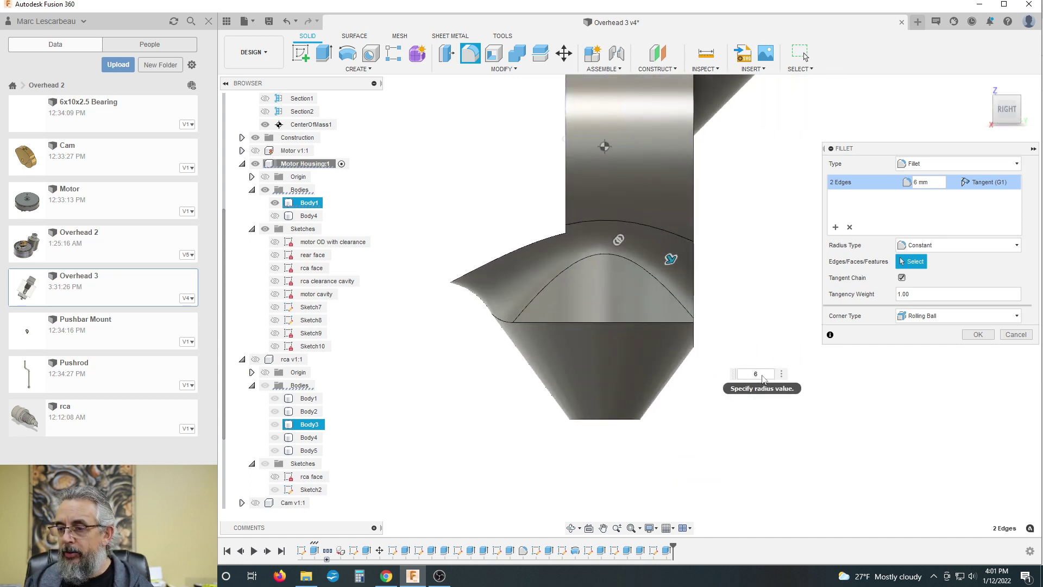
pyautogui.click(762, 378)
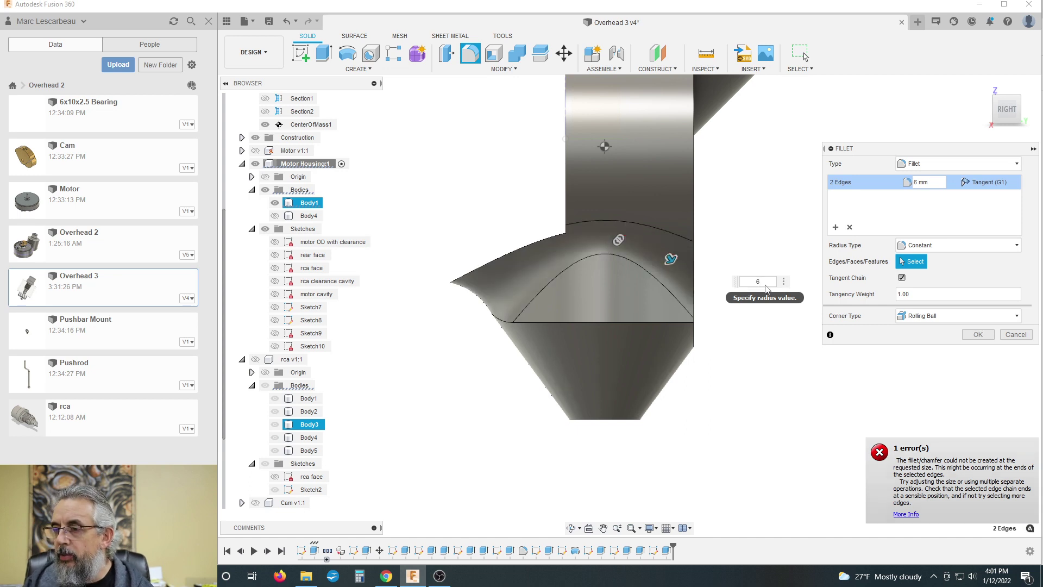
pyautogui.write('.')
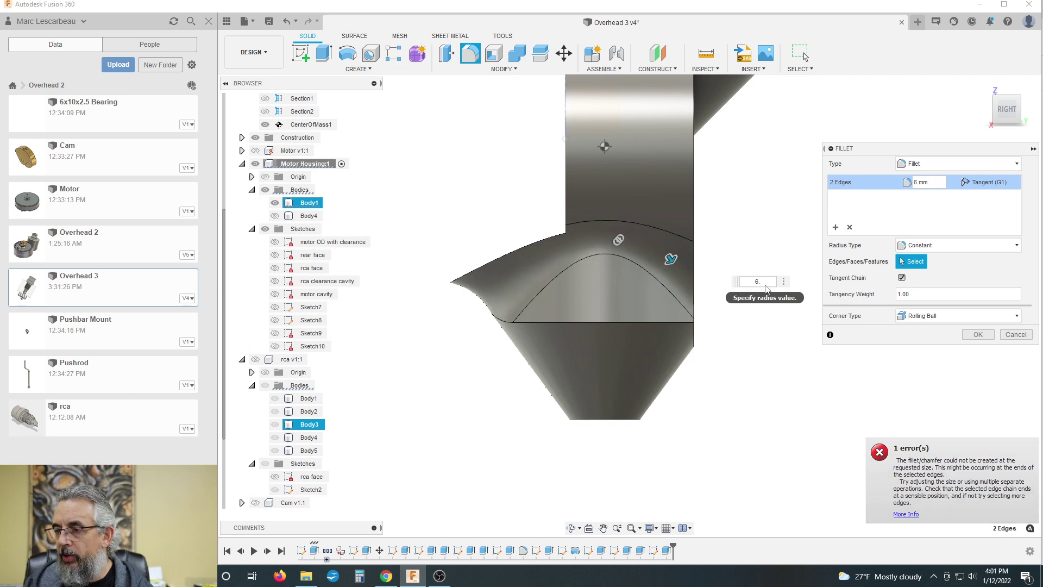
pyautogui.write('525')
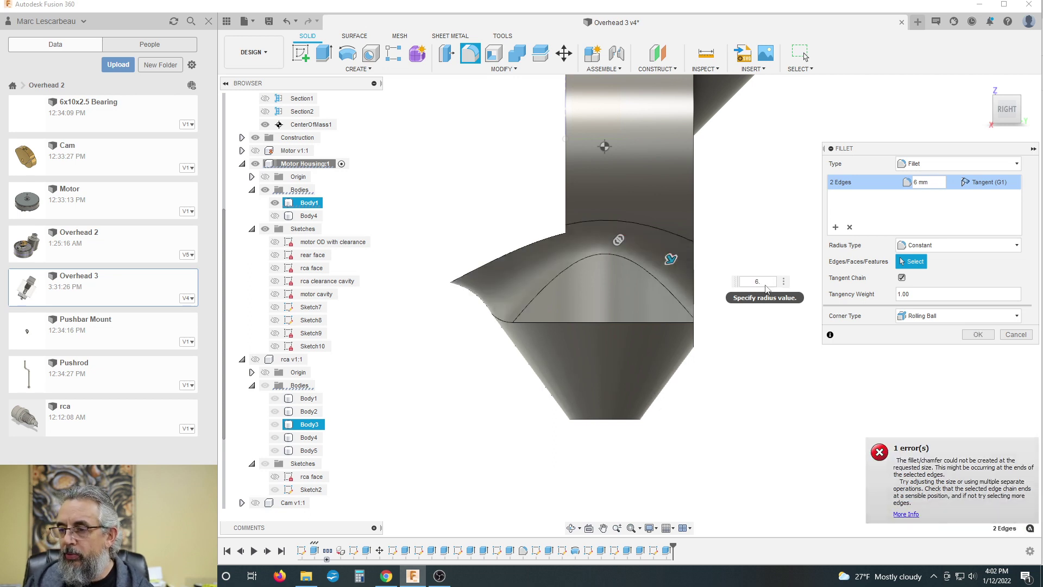
pyautogui.click(975, 334)
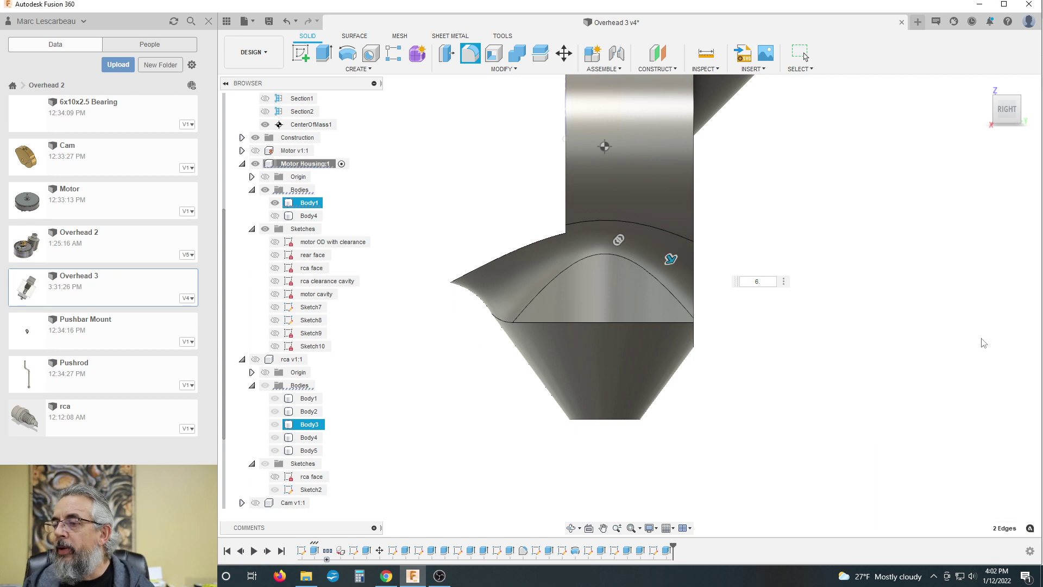
pyautogui.keyDown('shift'); pyautogui.moveTo(708, 322); pyautogui.dragTo(546, 229, button='middle'); pyautogui.keyUp('shift')
pyautogui.click(805, 56)
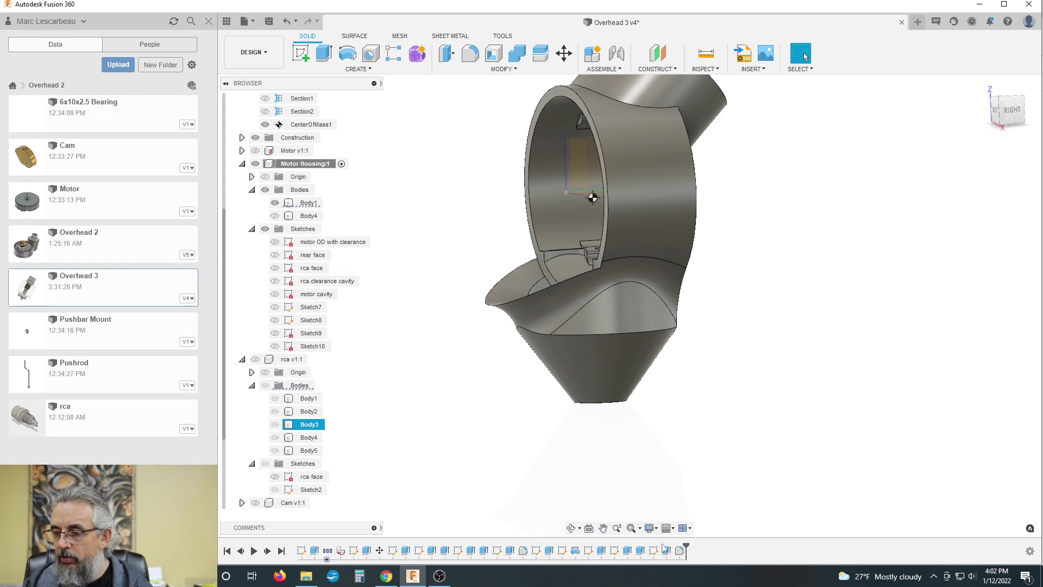
# Roll the history back, try a 5 mm fillet on the lower body edge, then delete it
pyautogui.moveTo(686, 545); pyautogui.dragTo(673, 545)
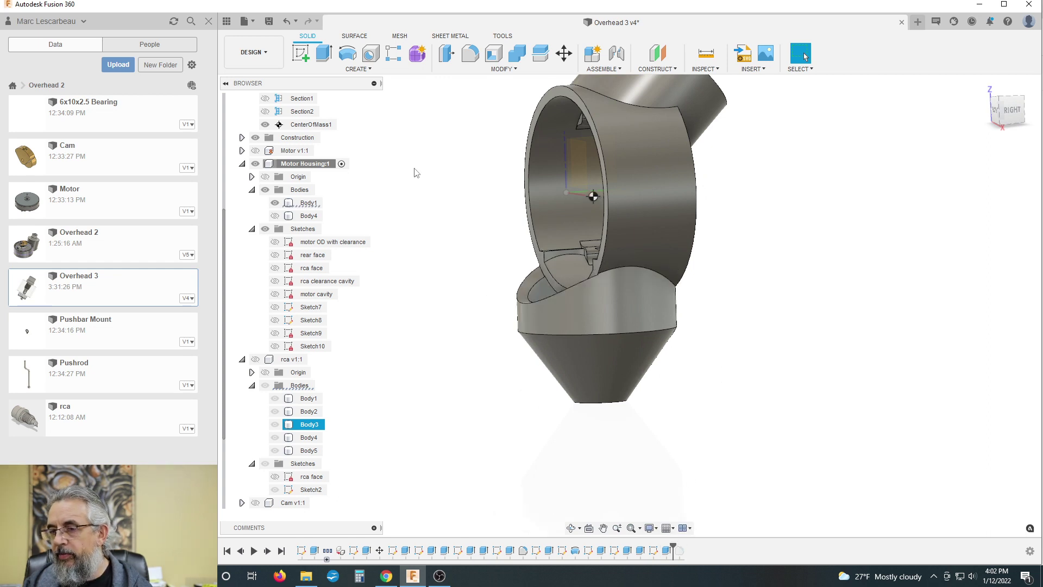
pyautogui.click(625, 334)
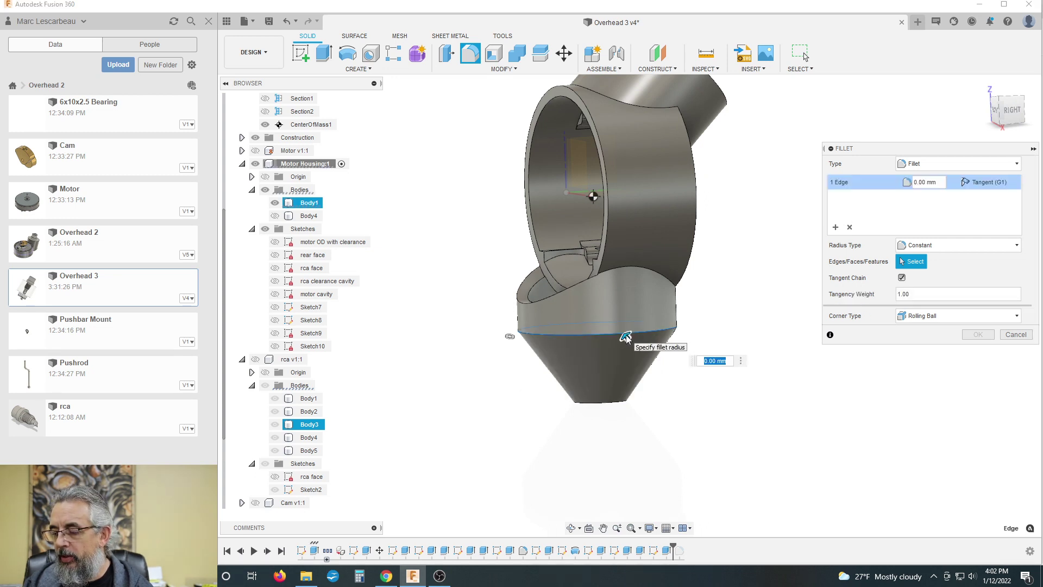
pyautogui.write('5')
pyautogui.press('Return')
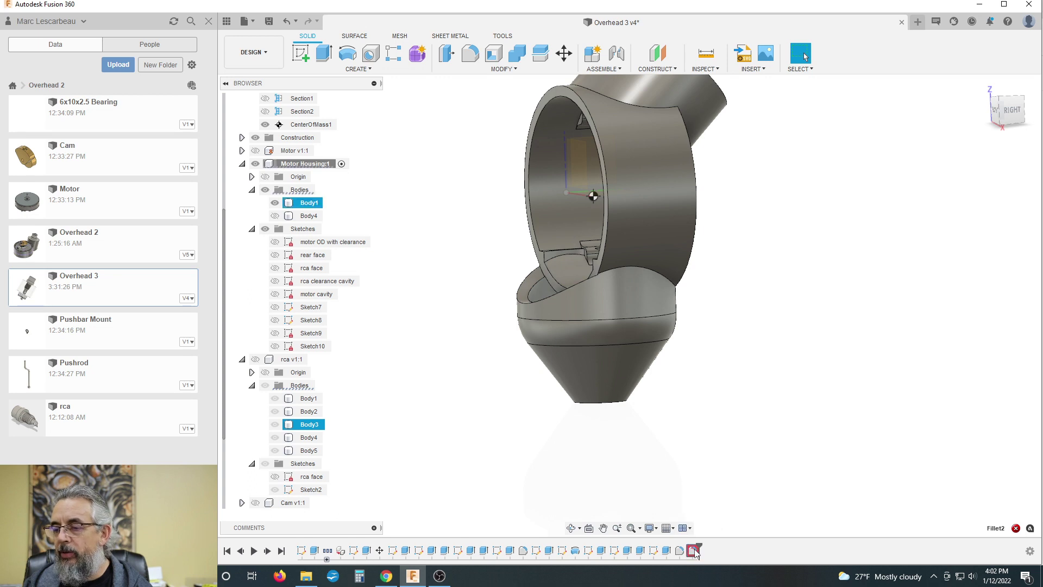
pyautogui.press('Delete')
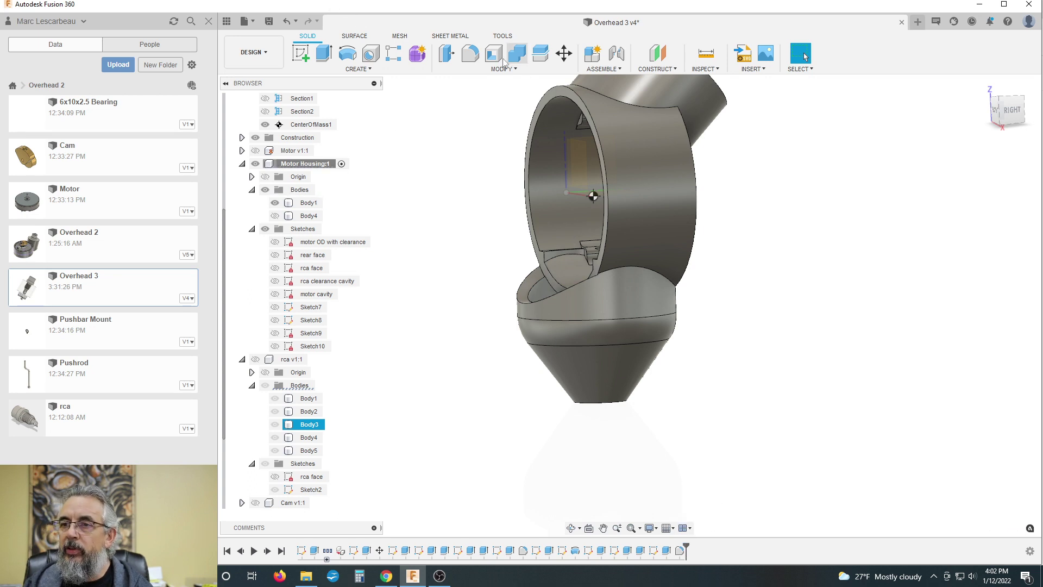
# Start a new fillet on the motor cover edge and a second edge, and clear the radius
pyautogui.click(470, 53)
pyautogui.scroll(2, 639, 281)
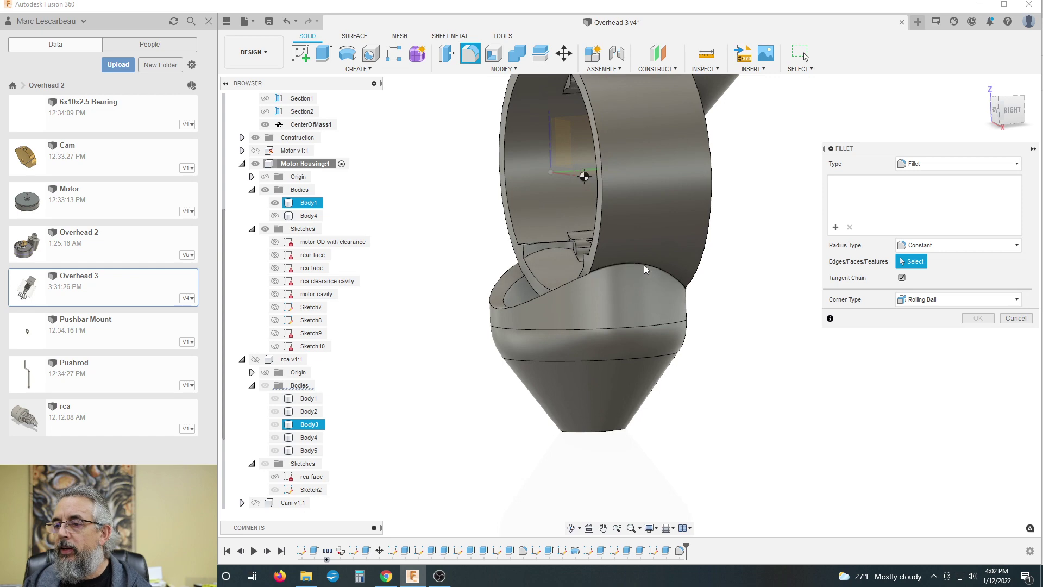
pyautogui.click(644, 265)
pyautogui.keyDown('shift'); pyautogui.moveTo(671, 253); pyautogui.dragTo(520, 358, button='middle'); pyautogui.keyUp('shift')
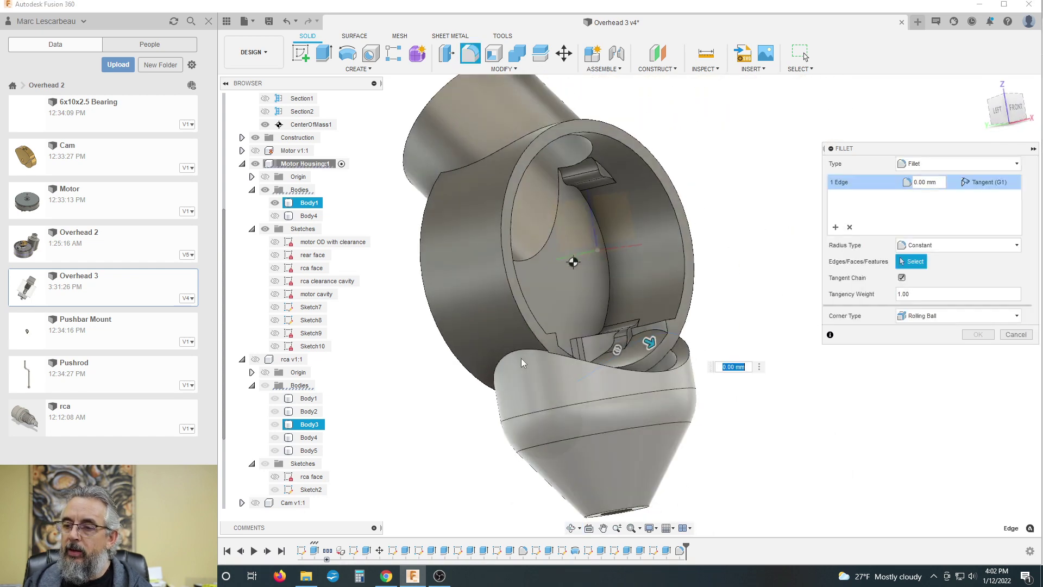
pyautogui.click(527, 356)
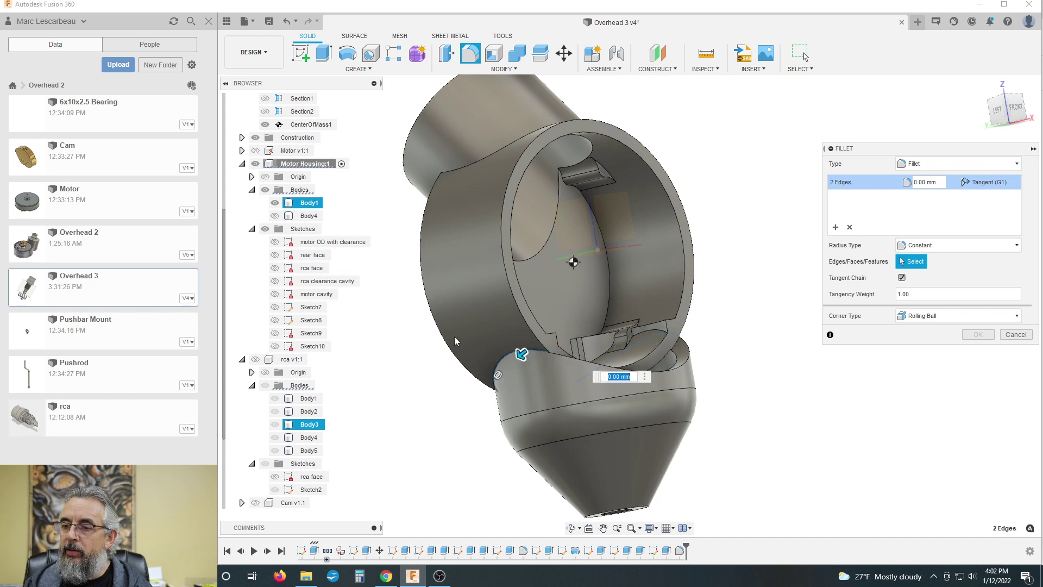
pyautogui.scroll(-3, 454, 337)
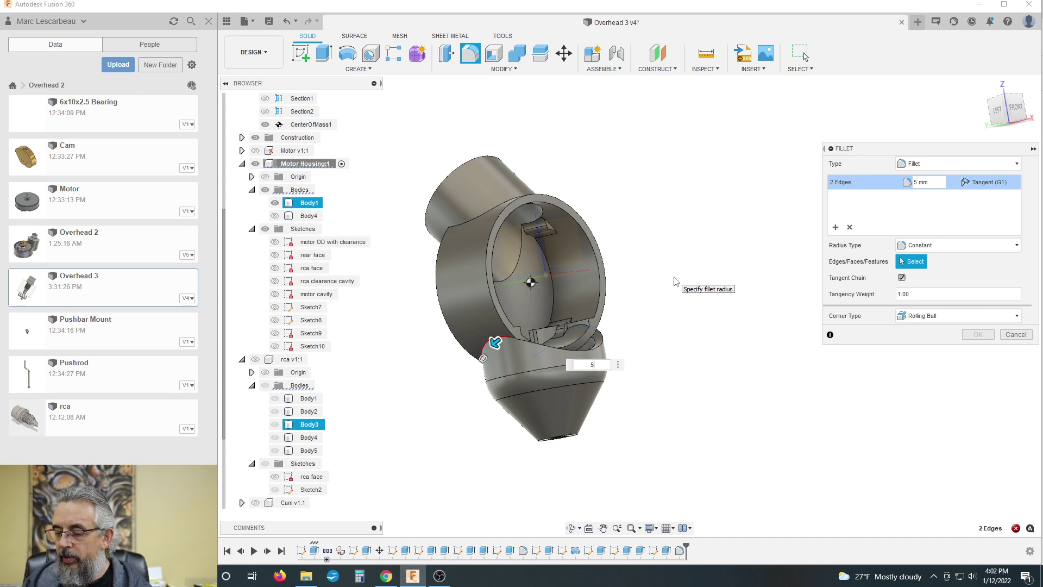
pyautogui.press('BackSpace')
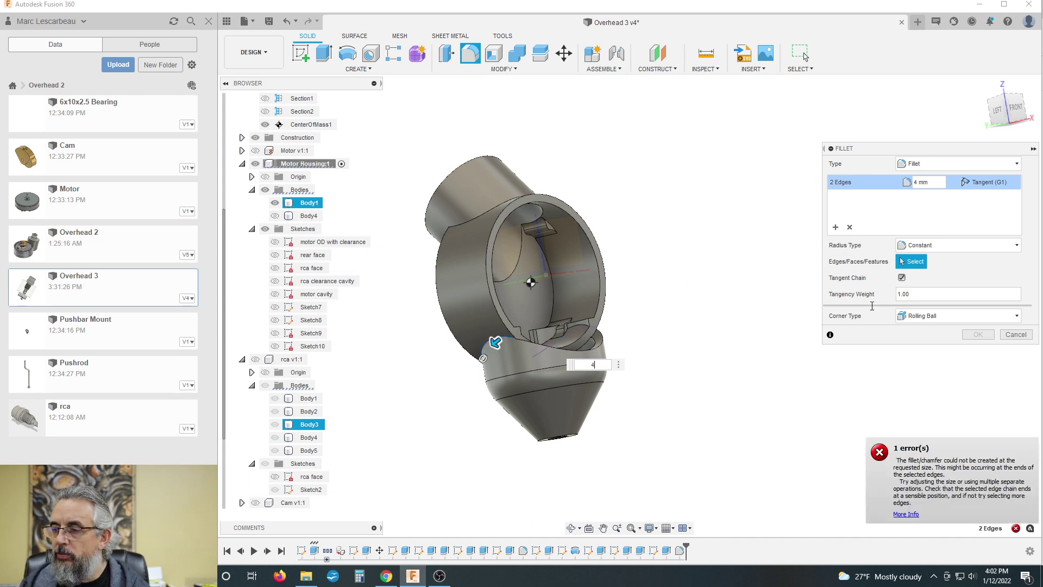
# Add a third and a fourth housing edge near the notch to the fillet
pyautogui.keyDown('shift'); pyautogui.moveTo(682, 275); pyautogui.dragTo(647, 298, button='middle'); pyautogui.keyUp('shift')
pyautogui.scroll(5, 601, 328)
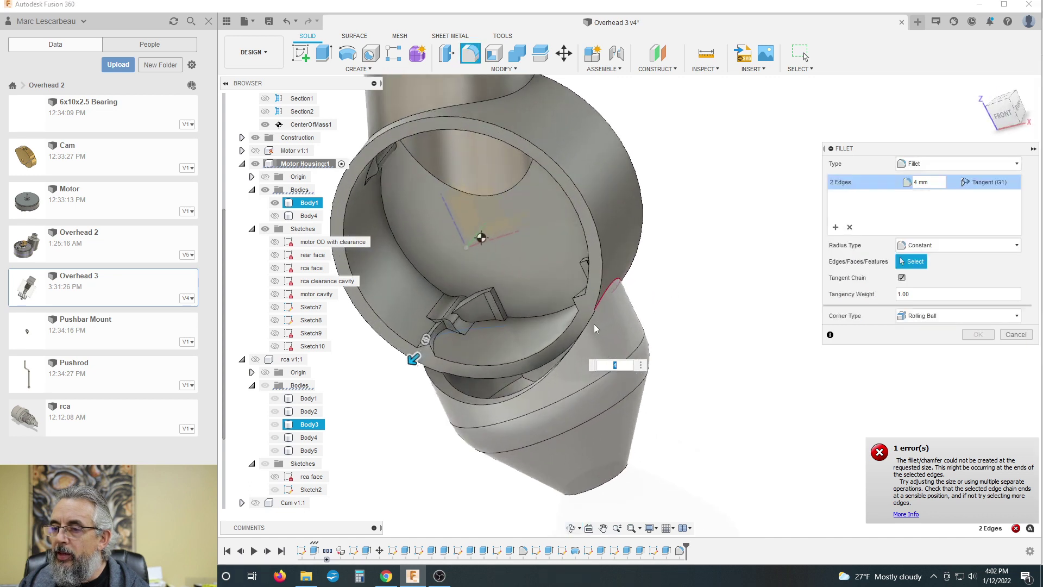
pyautogui.keyDown('shift'); pyautogui.moveTo(716, 263); pyautogui.dragTo(696, 286, button='middle'); pyautogui.keyUp('shift')
pyautogui.scroll(8, 619, 313)
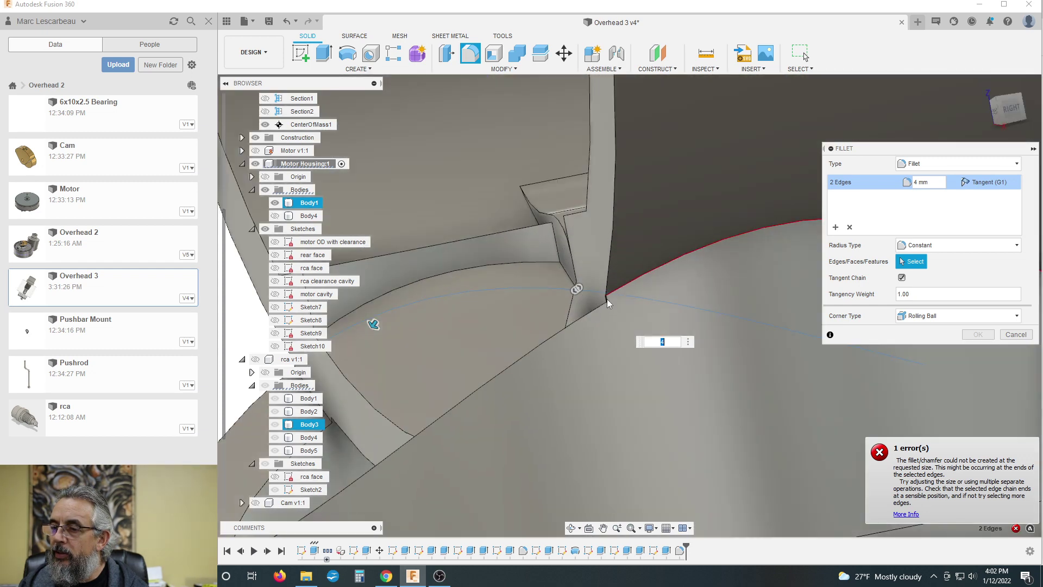
pyautogui.scroll(-1, 608, 300)
pyautogui.scroll(2, 608, 300)
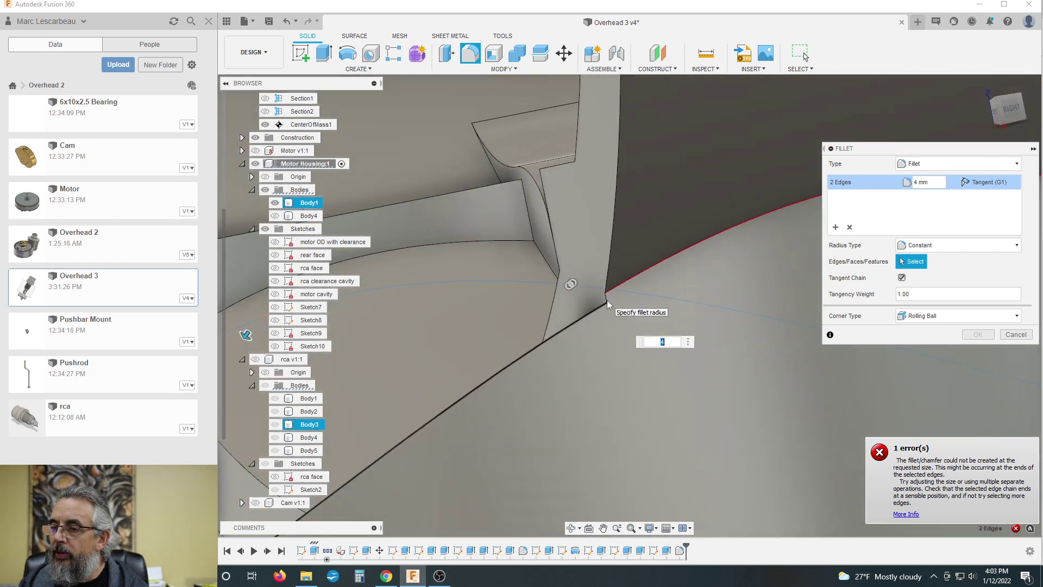
pyautogui.click(607, 299)
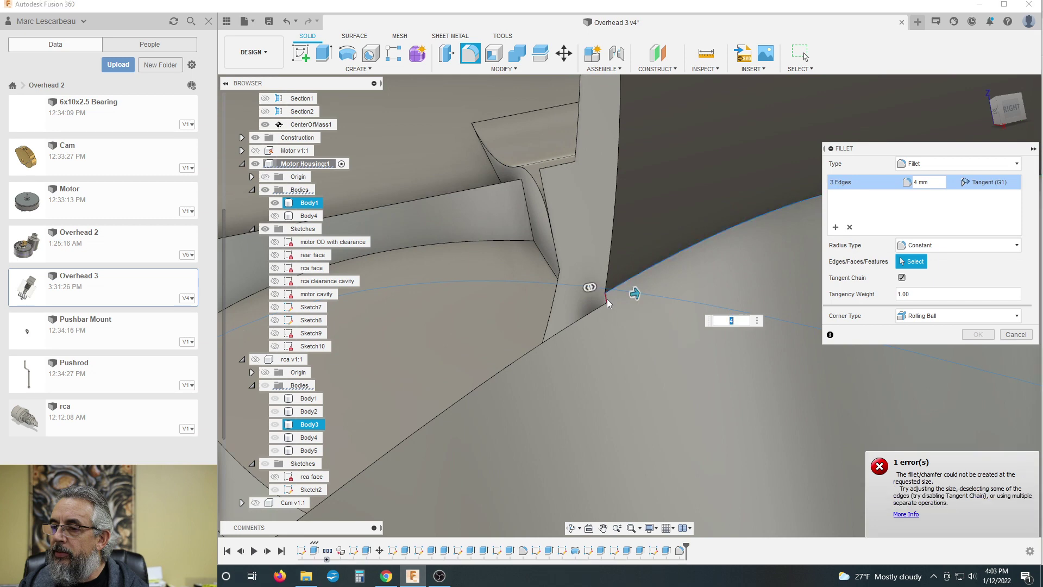
pyautogui.moveTo(607, 299)
pyautogui.keyDown('shift'); pyautogui.mouseDown(button='middle')
pyautogui.moveTo(543, 280)
pyautogui.moveTo(592, 282)
pyautogui.moveTo(556, 331)
pyautogui.moveTo(499, 321)
pyautogui.moveTo(604, 307)
pyautogui.mouseUp(button='middle'); pyautogui.keyUp('shift')
pyautogui.click(552, 333)
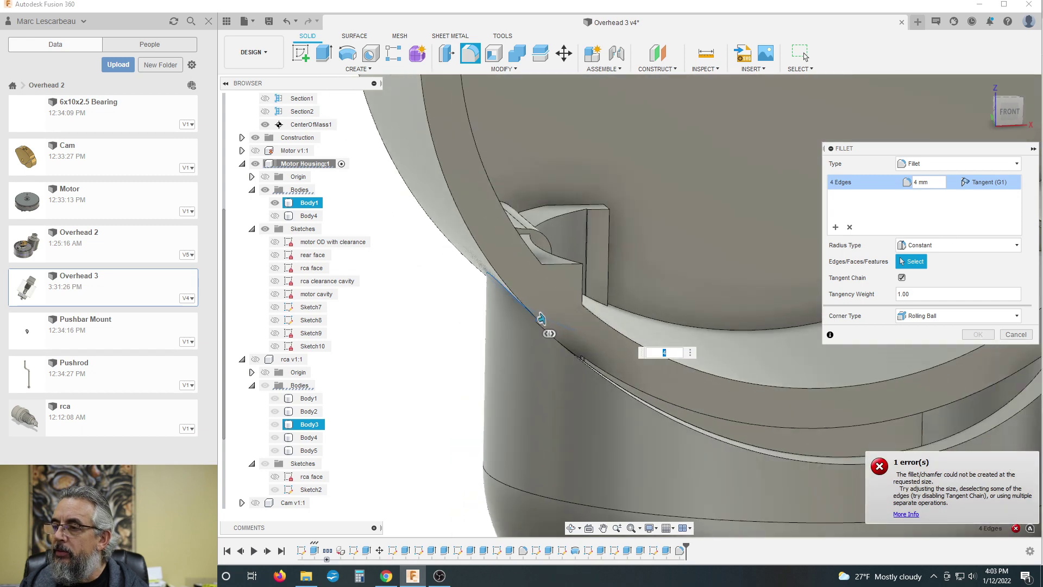
# Remove all picked edges from the fillet selection
pyautogui.click(849, 227)
pyautogui.keyDown('shift'); pyautogui.moveTo(443, 331); pyautogui.dragTo(443, 295, button='middle'); pyautogui.keyUp('shift')
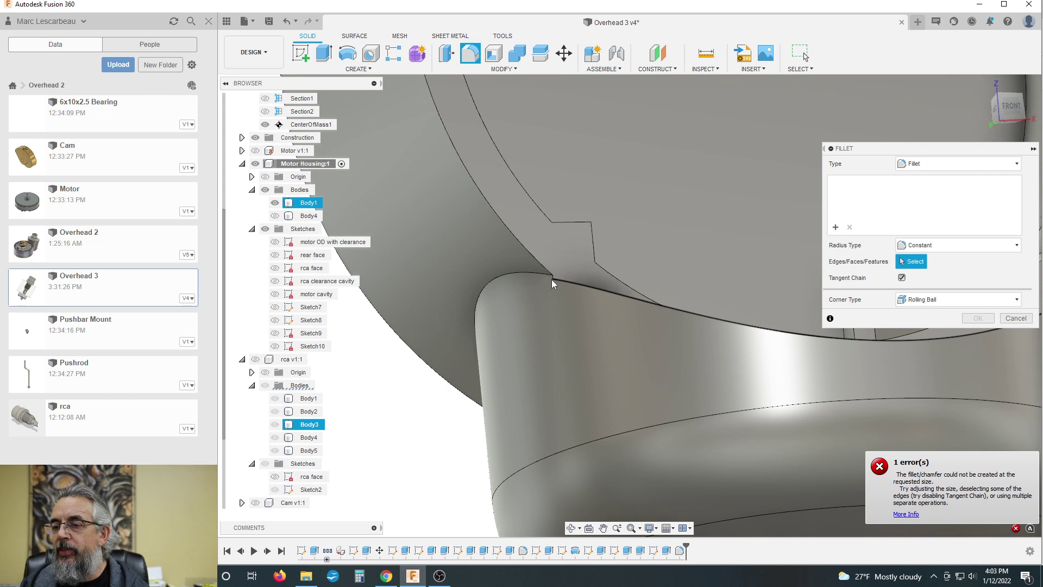
pyautogui.scroll(-5, 551, 278)
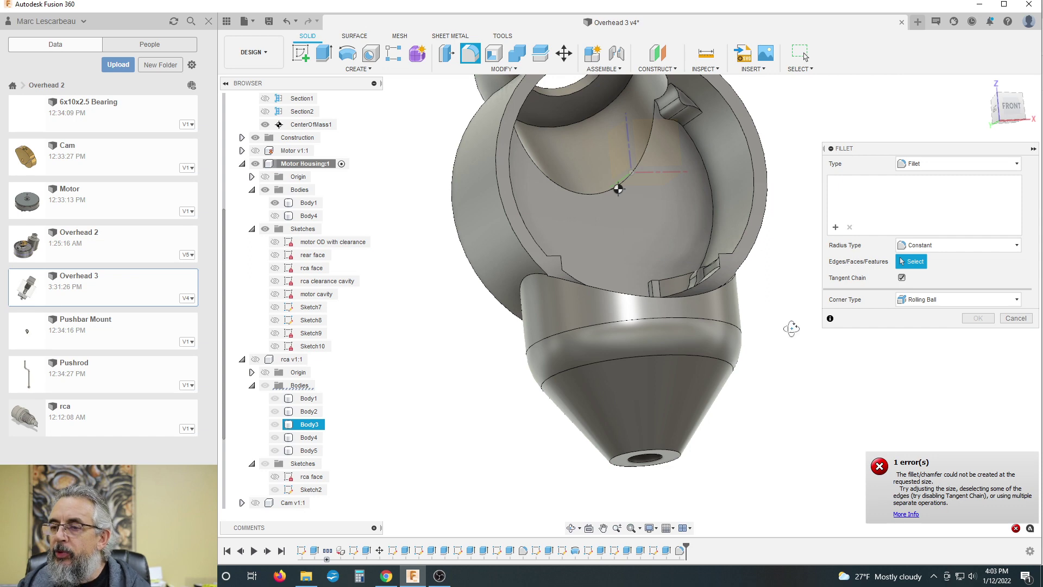
pyautogui.keyDown('shift'); pyautogui.moveTo(792, 329); pyautogui.dragTo(810, 356, button='middle'); pyautogui.keyUp('shift')
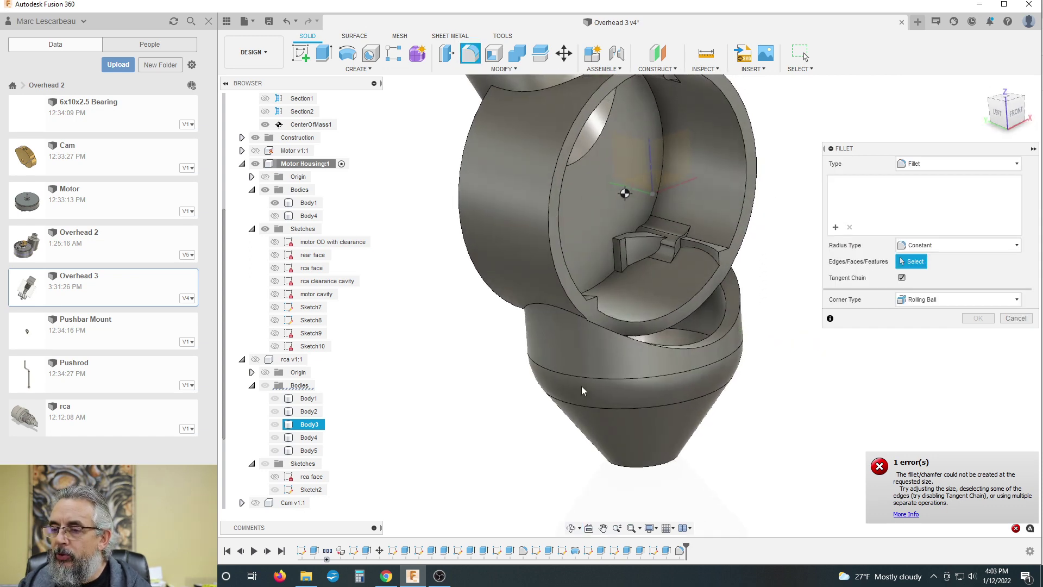
# Try a 6 mm fillet on the motor cover's upper edge, then cancel it
pyautogui.click(557, 307)
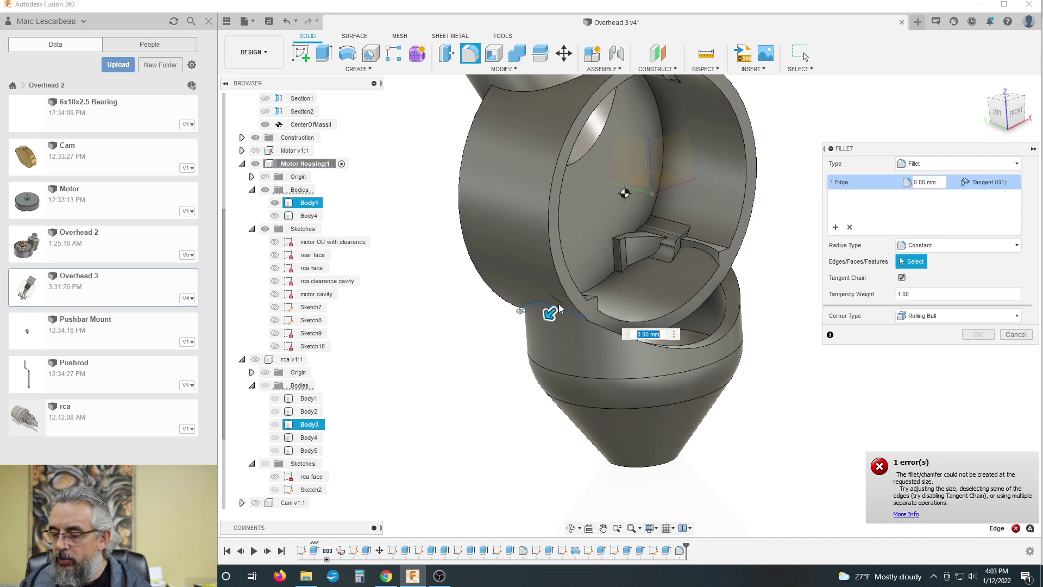
pyautogui.write('6')
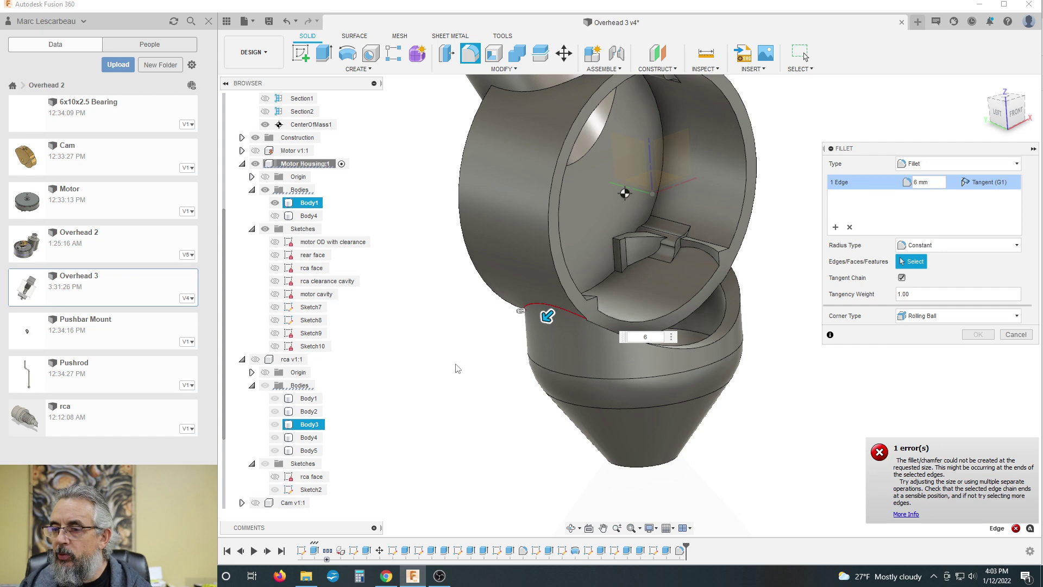
pyautogui.keyDown('shift'); pyautogui.moveTo(458, 369); pyautogui.dragTo(499, 323, button='middle'); pyautogui.keyUp('shift')
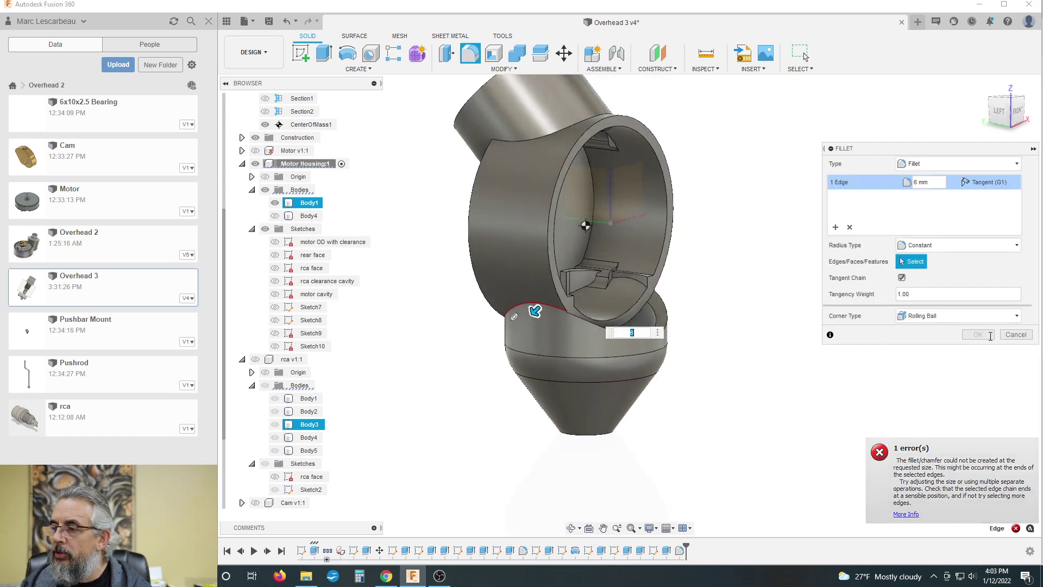
pyautogui.click(1016, 334)
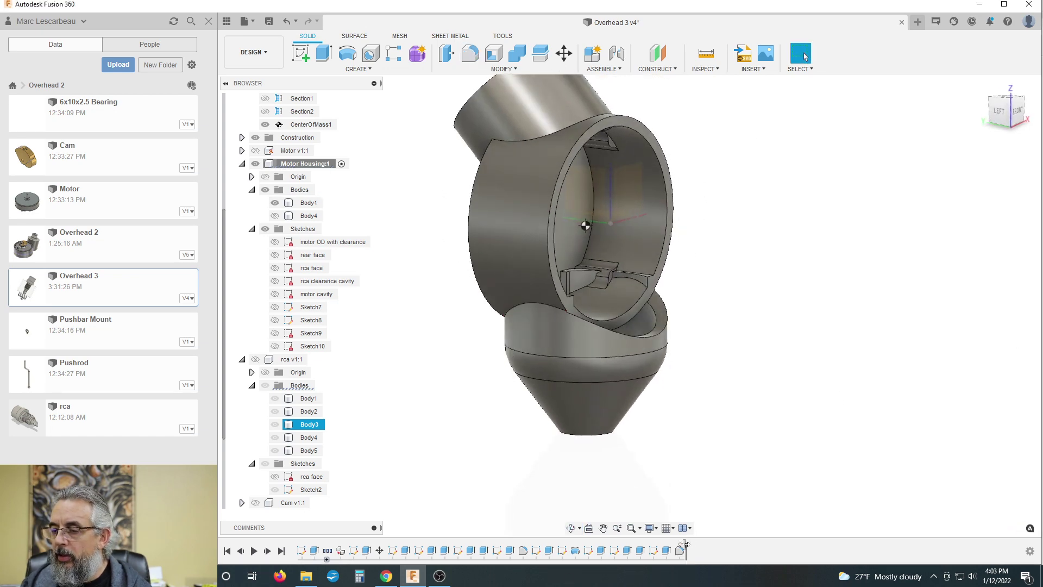
# Roll the history back one feature and fillet the housing–lower cylinder edge at 10 mm
pyautogui.moveTo(683, 545); pyautogui.dragTo(674, 546)
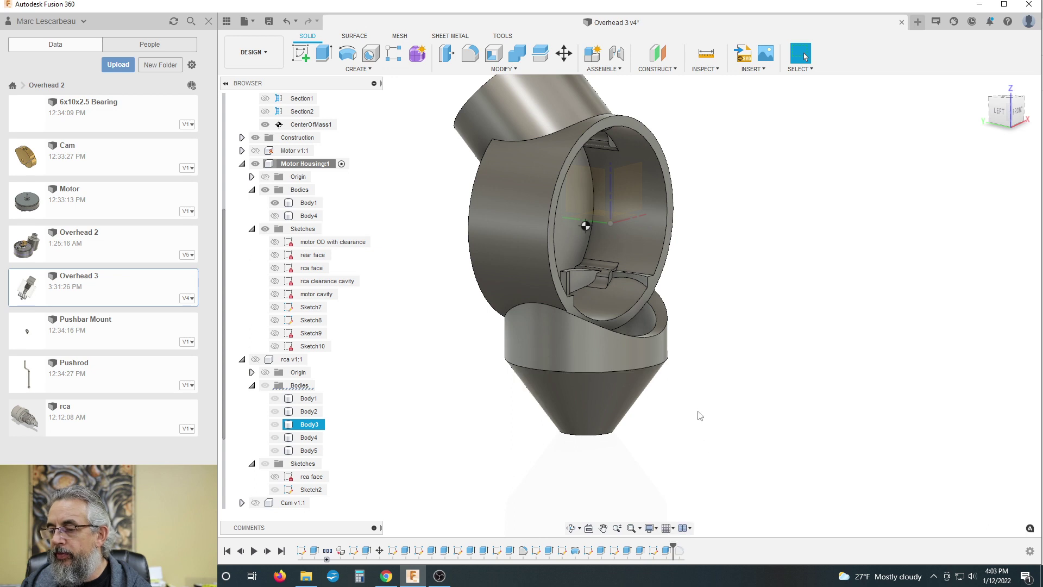
pyautogui.click(471, 52)
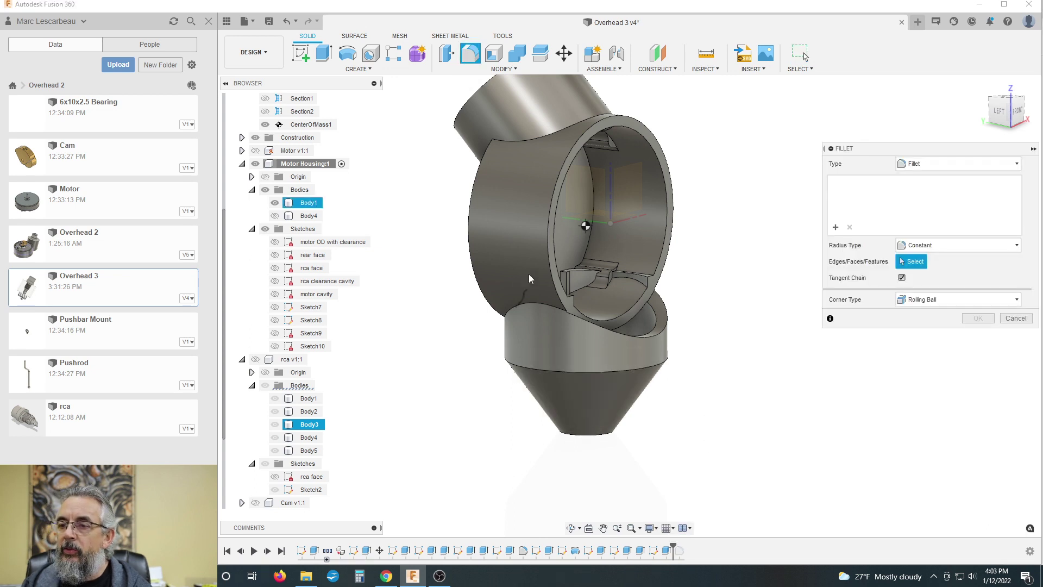
pyautogui.click(545, 307)
pyautogui.keyDown('shift'); pyautogui.moveTo(627, 311); pyautogui.dragTo(561, 317, button='middle'); pyautogui.keyUp('shift')
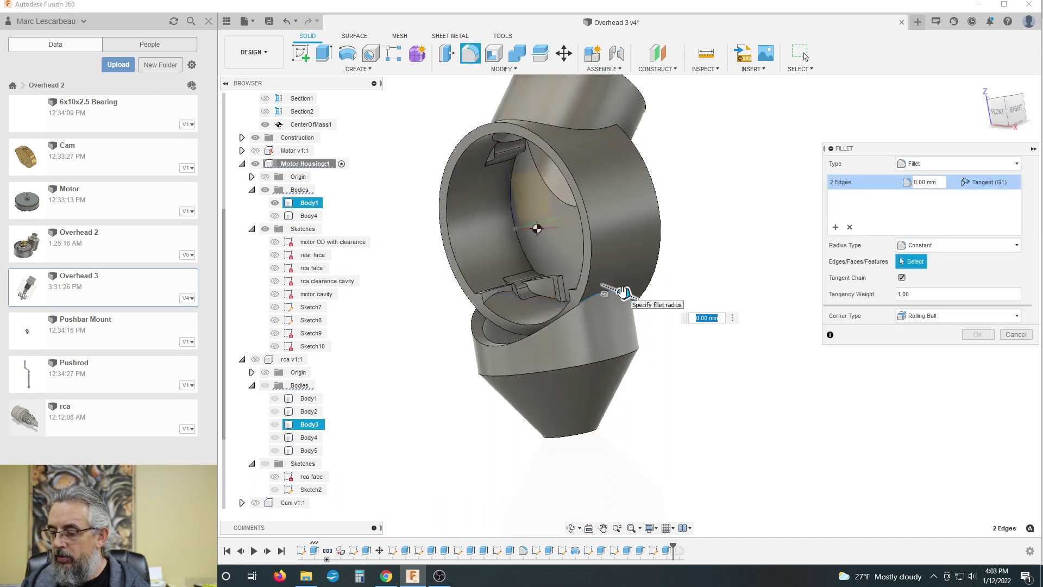
pyautogui.write('10')
pyautogui.press('Return')
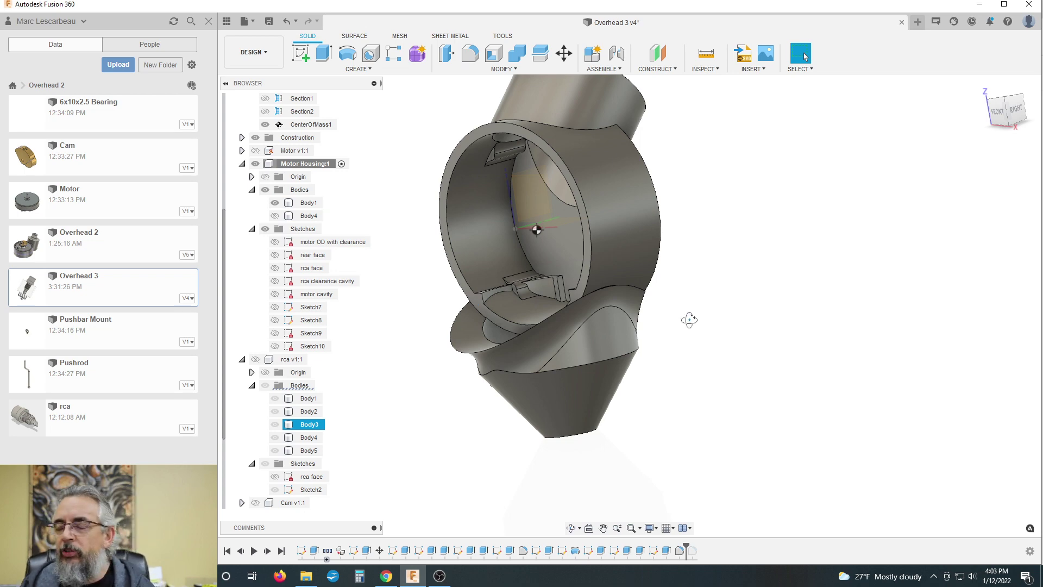
pyautogui.keyDown('shift'); pyautogui.moveTo(689, 320); pyautogui.dragTo(607, 320, button='middle'); pyautogui.keyUp('shift')
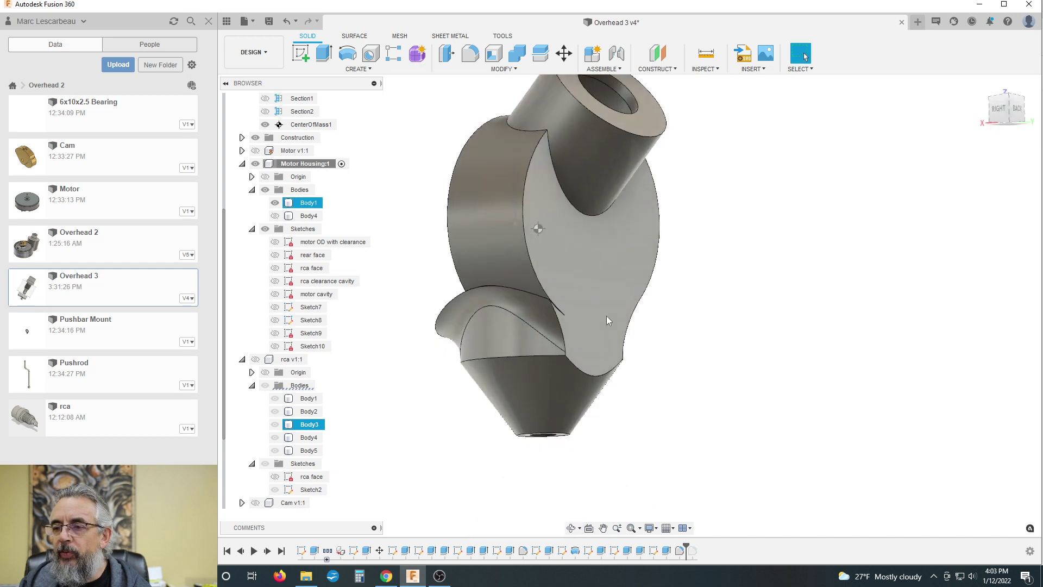
pyautogui.keyDown('shift'); pyautogui.moveTo(689, 303); pyautogui.dragTo(730, 309, button='middle'); pyautogui.keyUp('shift')
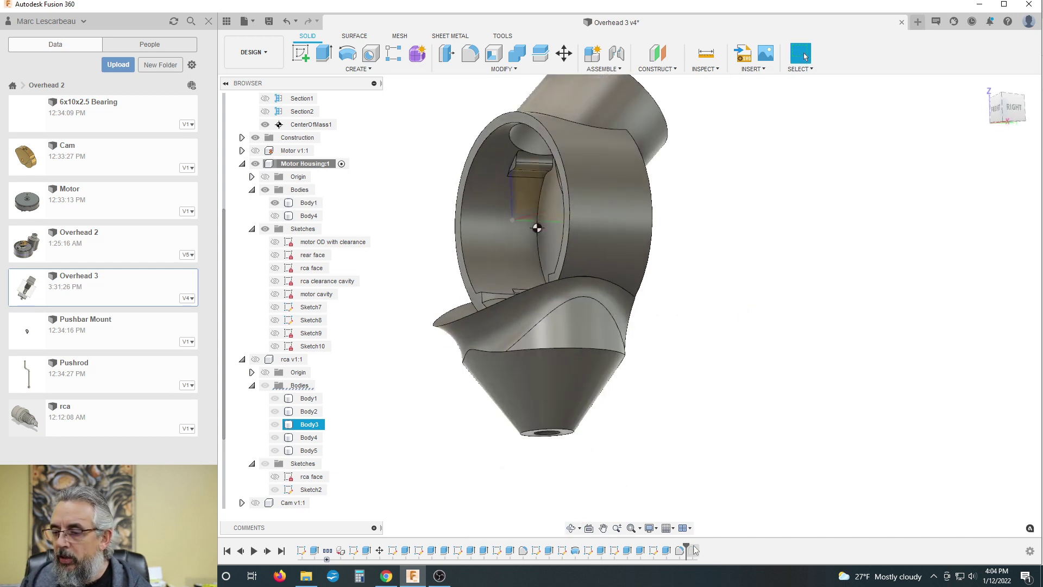
pyautogui.moveTo(686, 545); pyautogui.dragTo(699, 546)
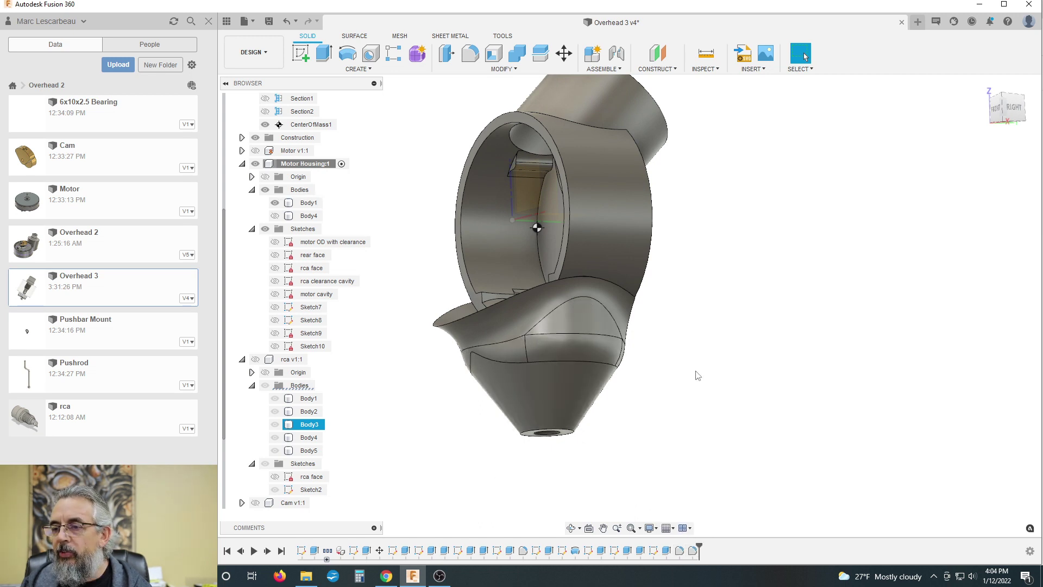
pyautogui.keyDown('shift'); pyautogui.moveTo(693, 370); pyautogui.dragTo(507, 102, button='middle'); pyautogui.keyUp('shift')
pyautogui.click(464, 49)
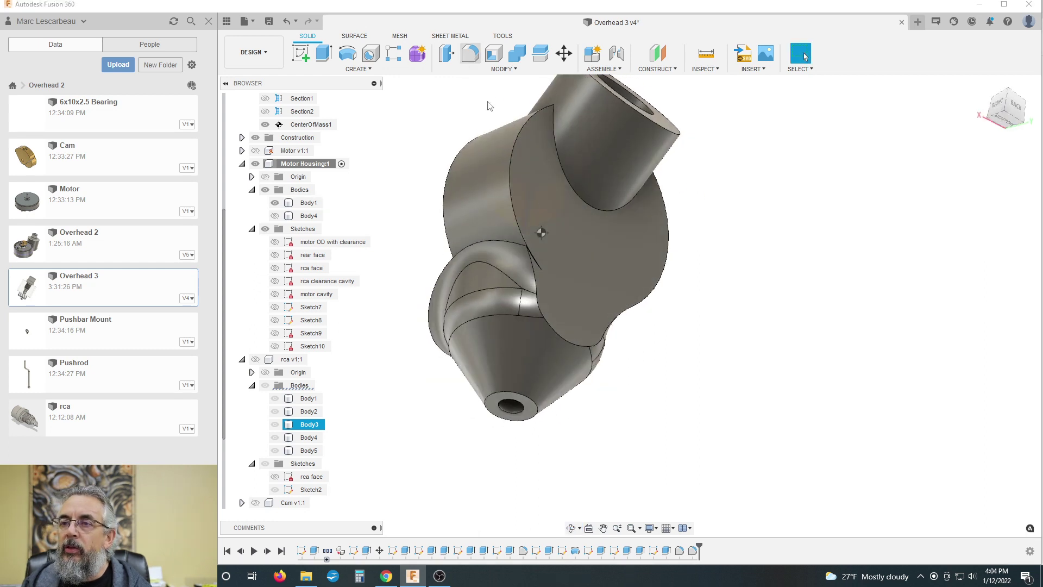
pyautogui.click(516, 228)
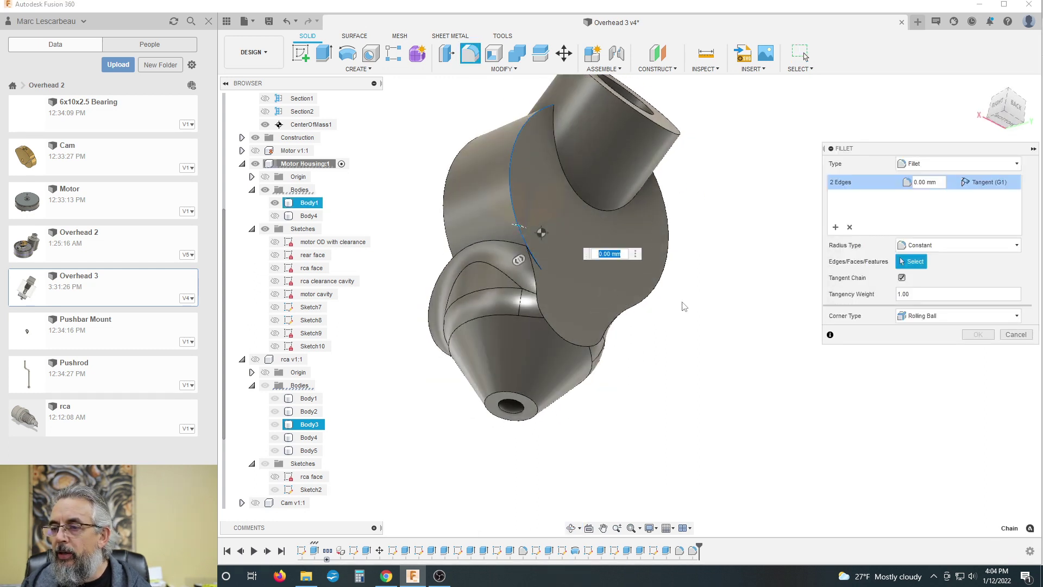
pyautogui.click(653, 298)
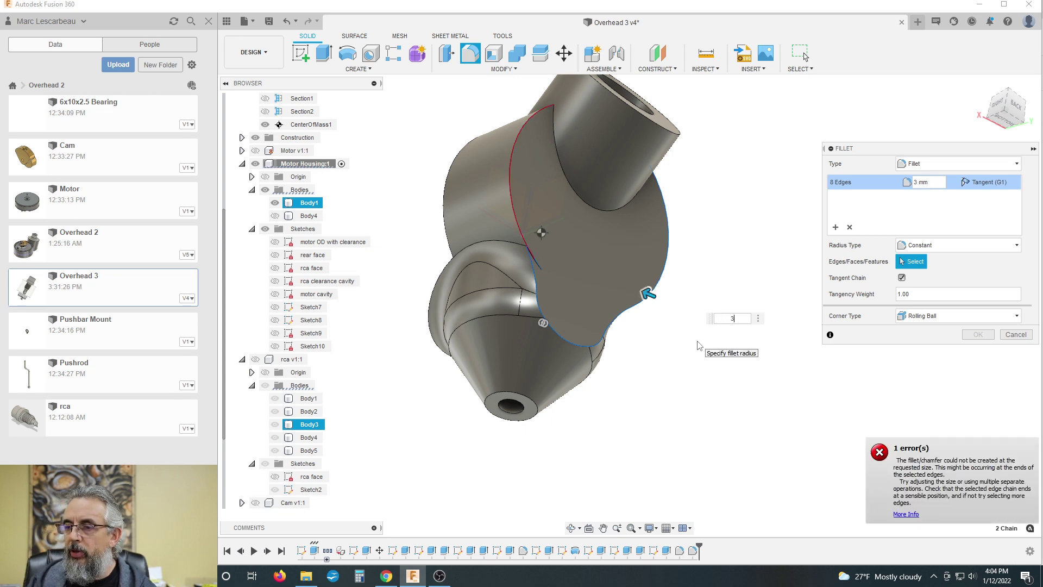
pyautogui.click(1014, 335)
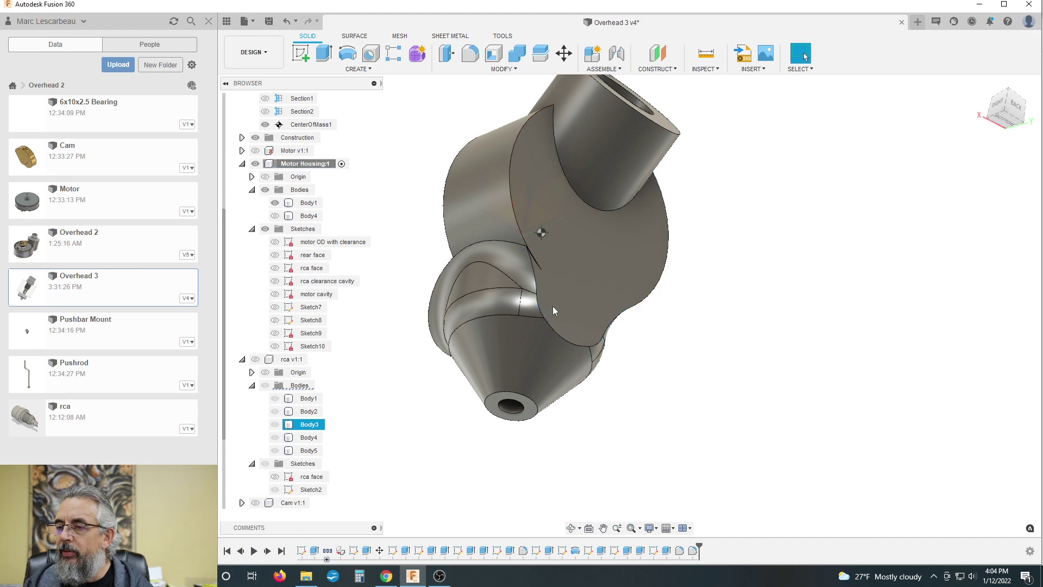
pyautogui.scroll(5, 537, 262)
# Clear the selection and roll the timeline back two features, past Fillet4
pyautogui.scroll(4, 518, 252)
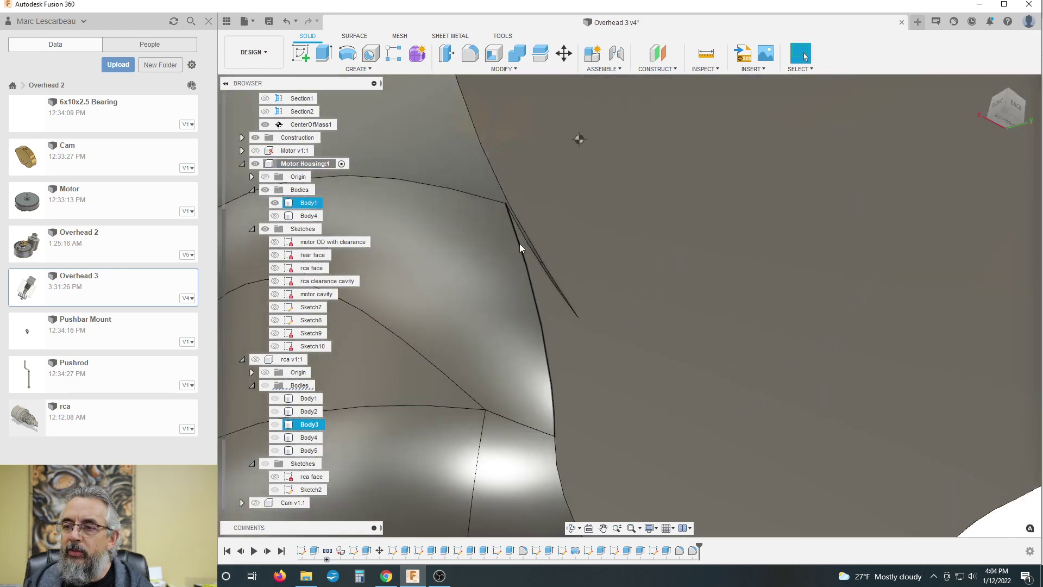
pyautogui.scroll(-5, 536, 233)
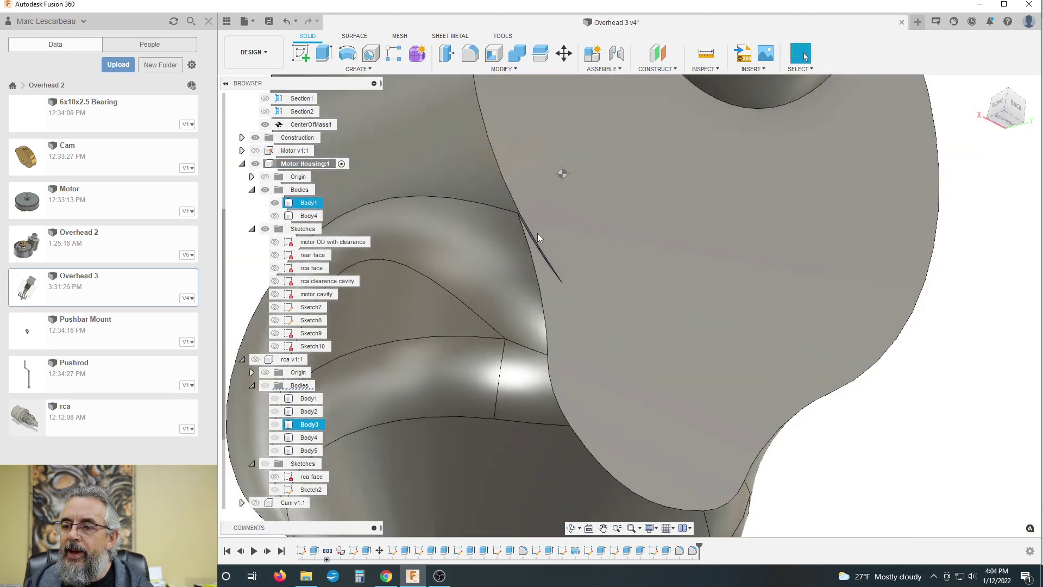
pyautogui.scroll(6, 540, 235)
pyautogui.scroll(3, 532, 236)
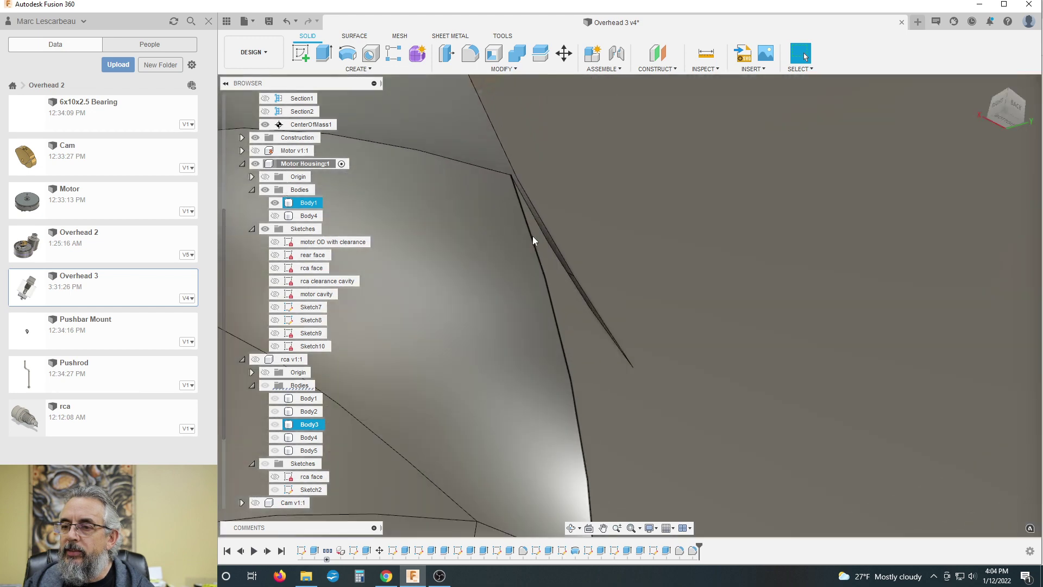
pyautogui.scroll(-4, 556, 250)
pyautogui.scroll(-4, 556, 260)
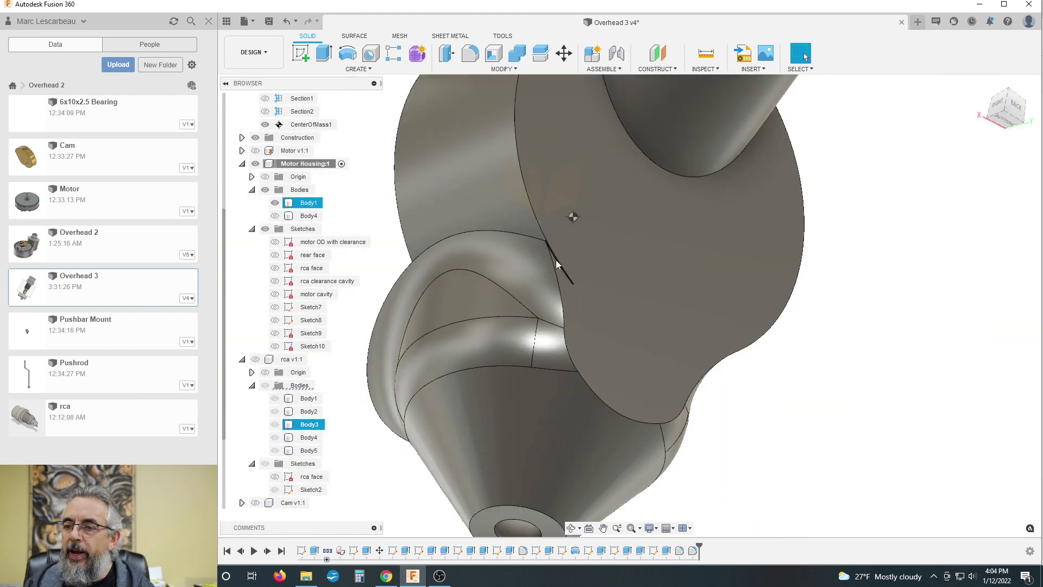
pyautogui.scroll(-2, 620, 272)
pyautogui.click(751, 332)
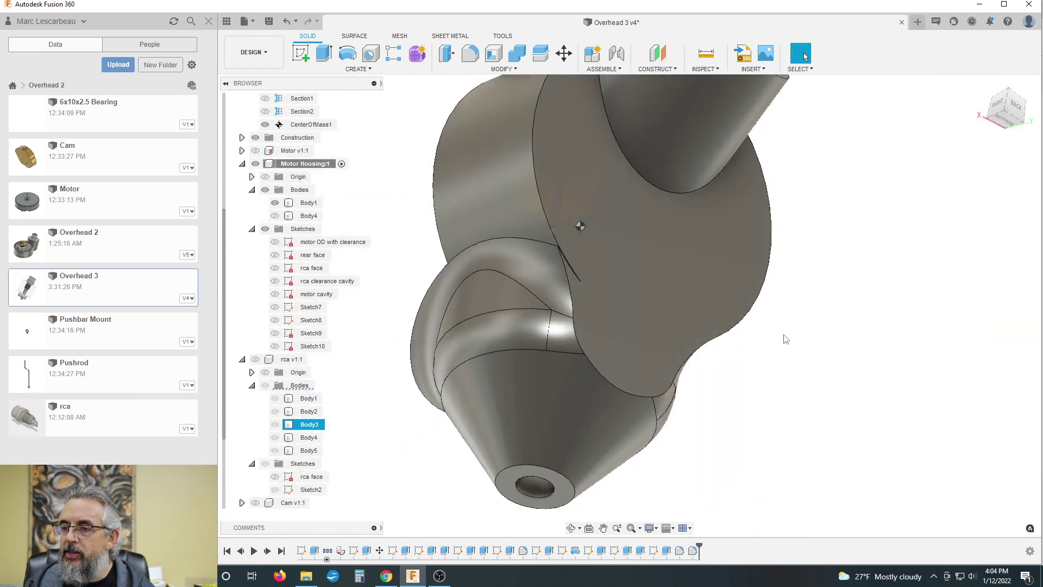
pyautogui.keyDown('shift'); pyautogui.moveTo(782, 341); pyautogui.dragTo(804, 353, button='middle'); pyautogui.keyUp('shift')
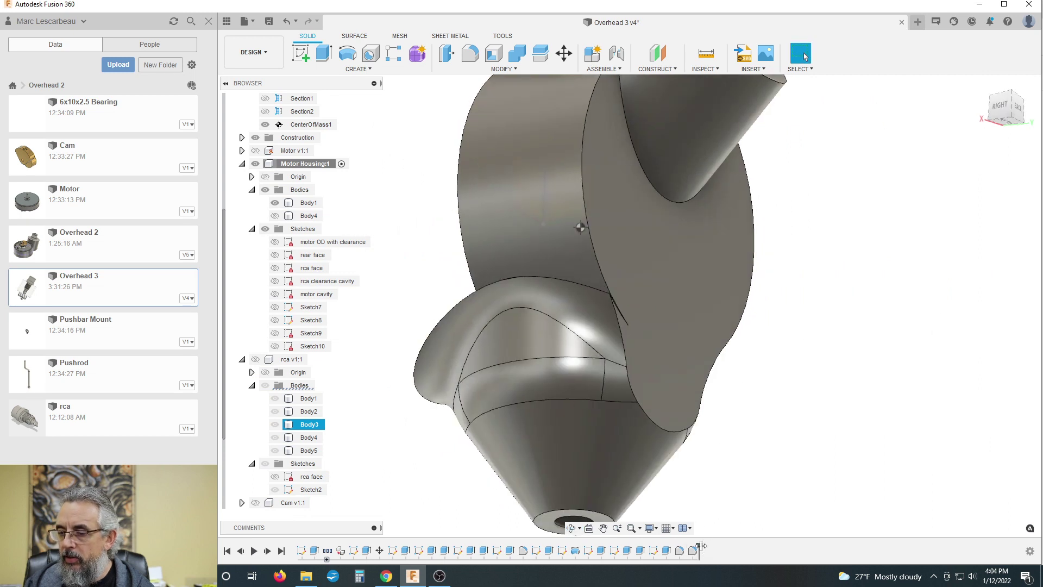
pyautogui.moveTo(701, 546); pyautogui.dragTo(686, 548)
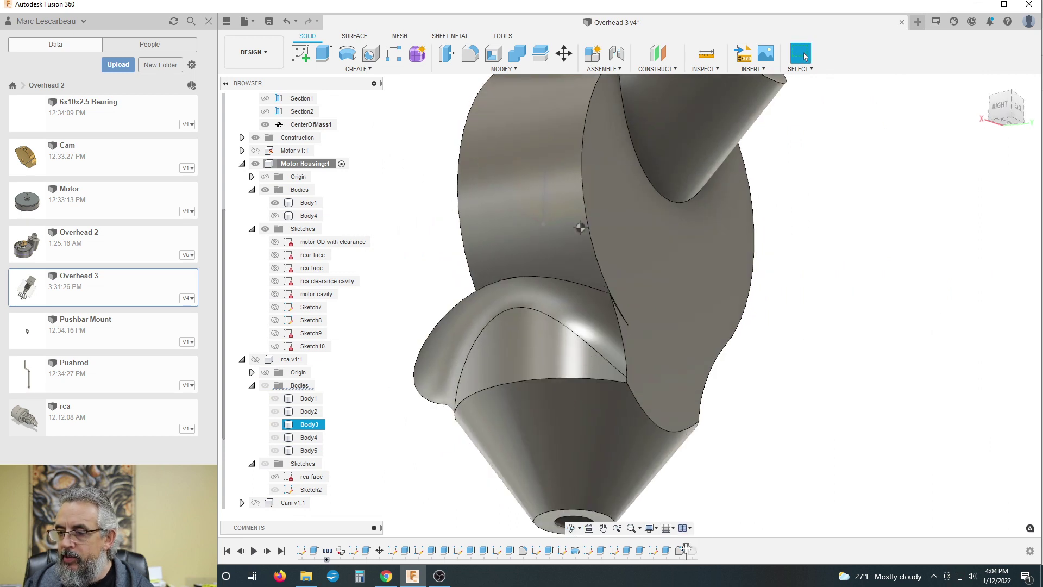
pyautogui.click(681, 551)
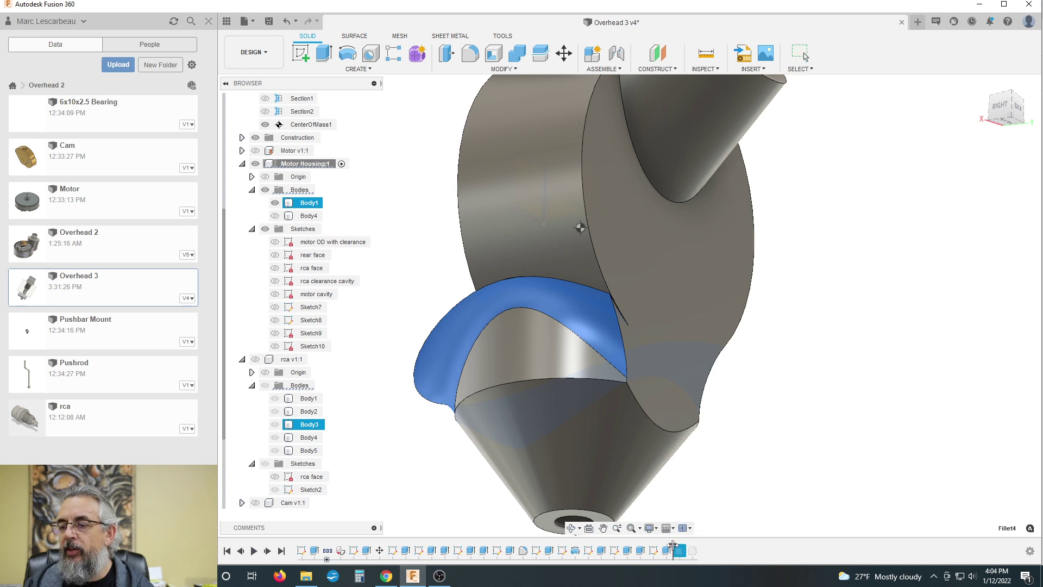
pyautogui.moveTo(687, 546); pyautogui.dragTo(674, 548)
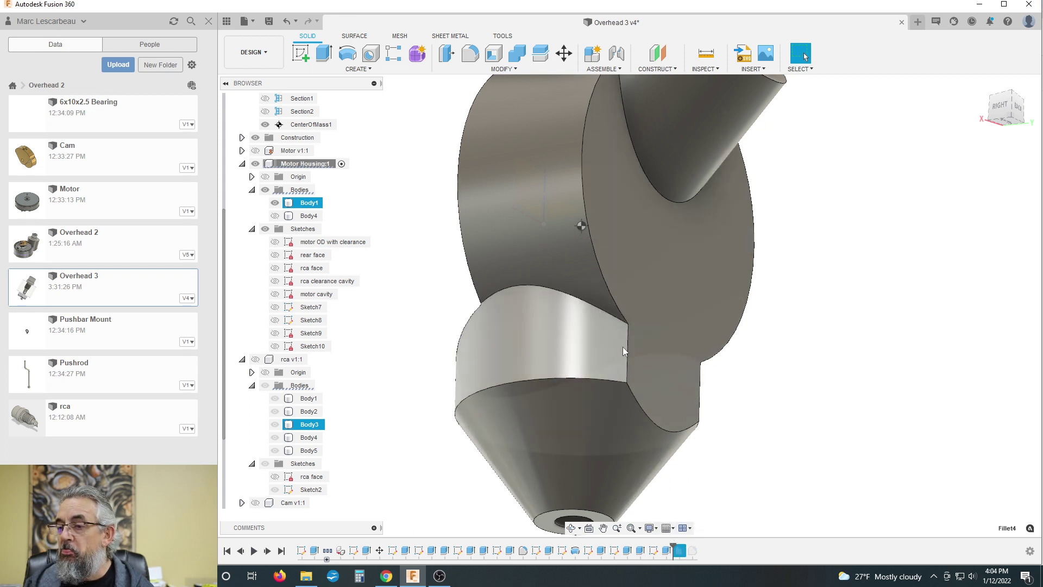
pyautogui.keyDown('shift'); pyautogui.moveTo(608, 318); pyautogui.dragTo(716, 295, button='middle'); pyautogui.keyUp('shift')
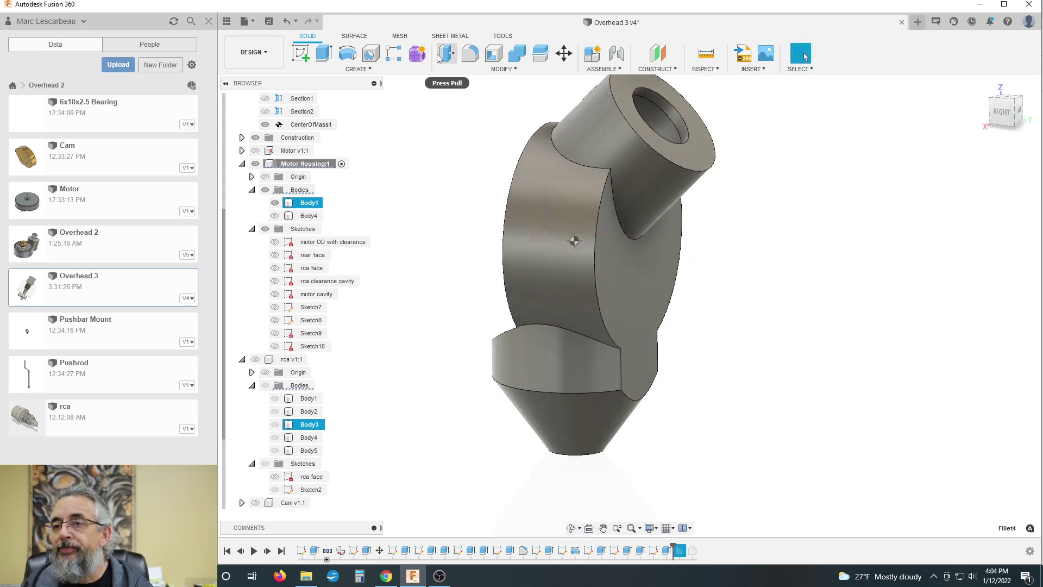
# Try a 34 mm fillet on the top tube's edge, then discard it
pyautogui.click(471, 54)
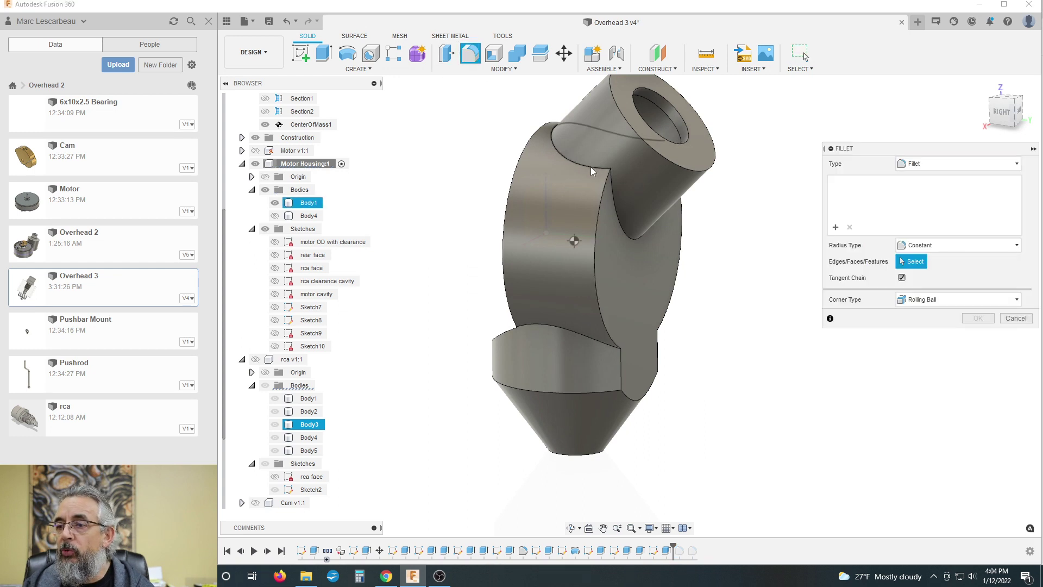
pyautogui.click(591, 168)
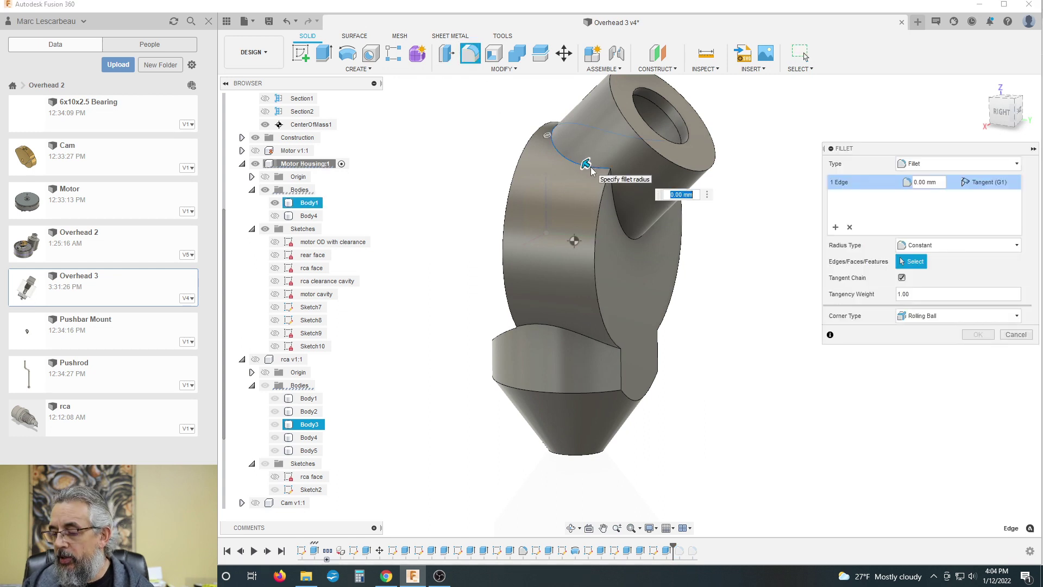
pyautogui.write('3')
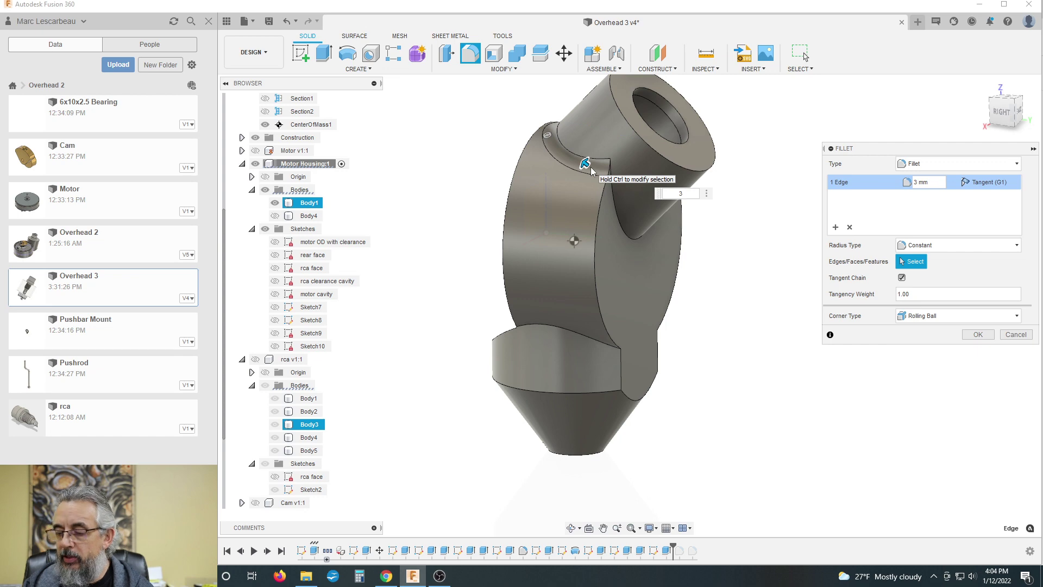
pyautogui.write('4')
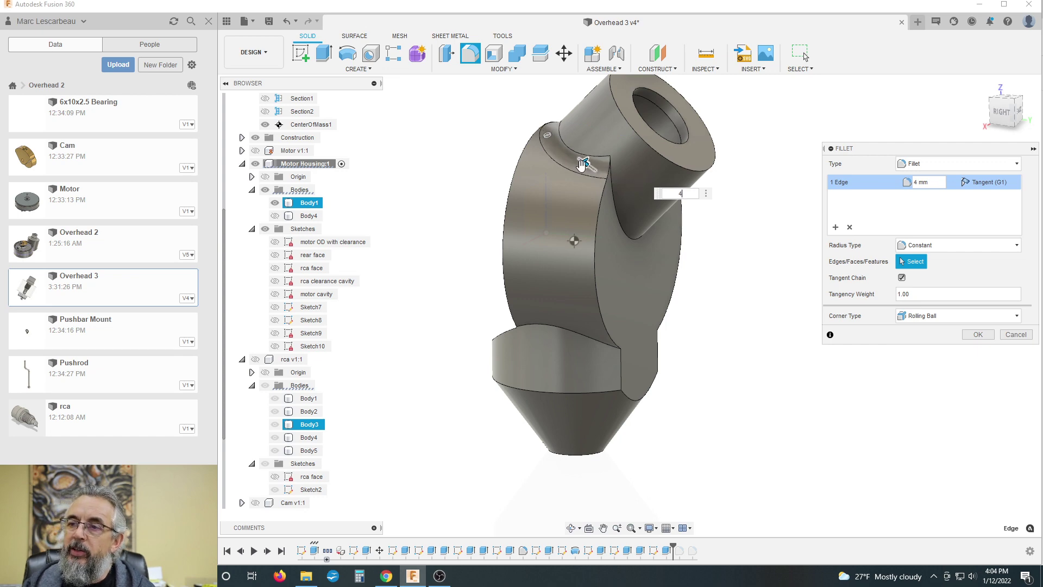
pyautogui.keyDown('shift'); pyautogui.moveTo(507, 142); pyautogui.dragTo(552, 171, button='middle'); pyautogui.keyUp('shift')
pyautogui.scroll(5, 552, 174)
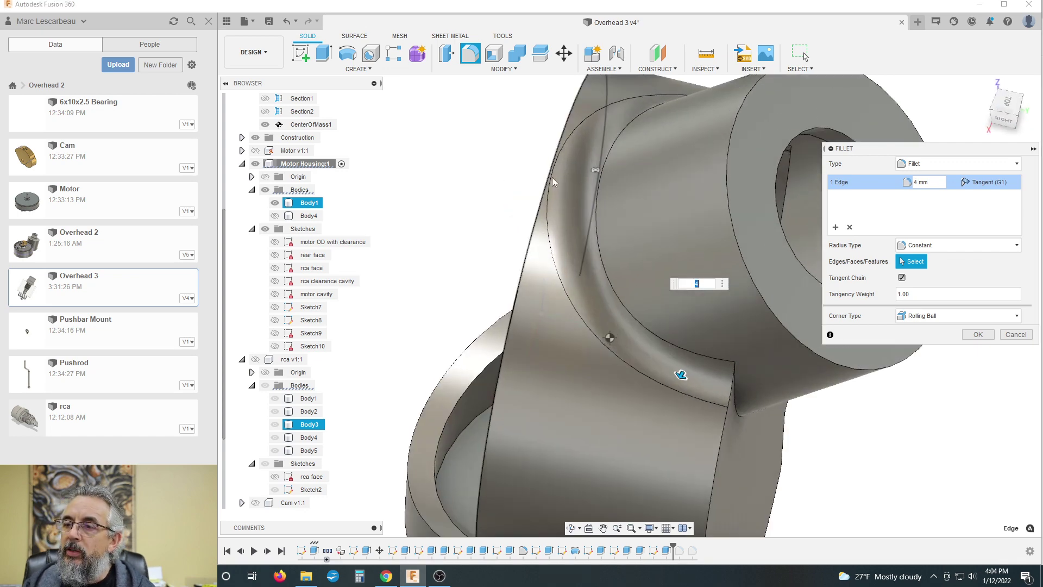
pyautogui.scroll(-5, 550, 175)
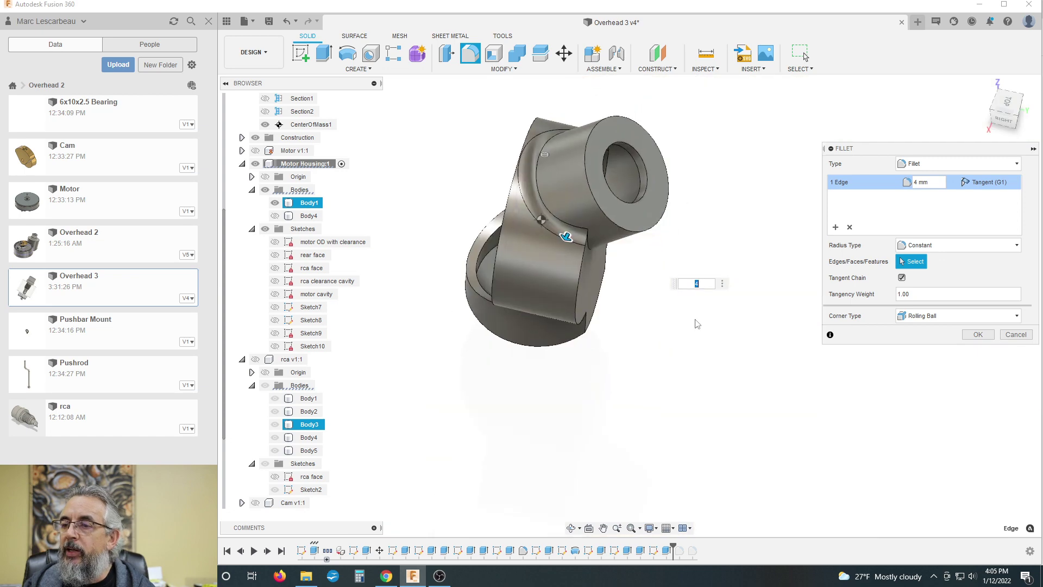
pyautogui.keyDown('shift'); pyautogui.moveTo(697, 324); pyautogui.dragTo(625, 234, button='middle'); pyautogui.keyUp('shift')
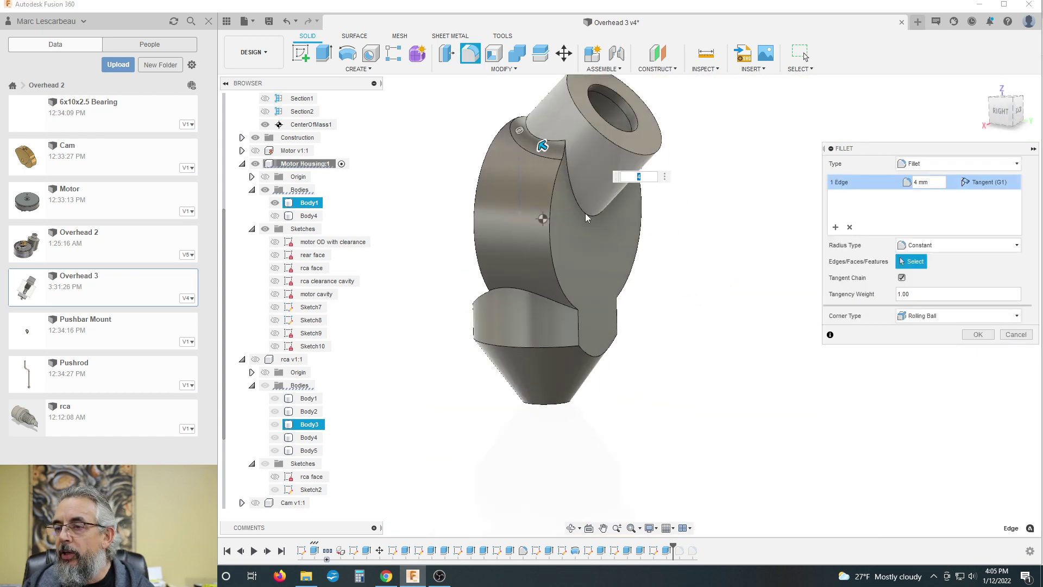
pyautogui.click(1015, 334)
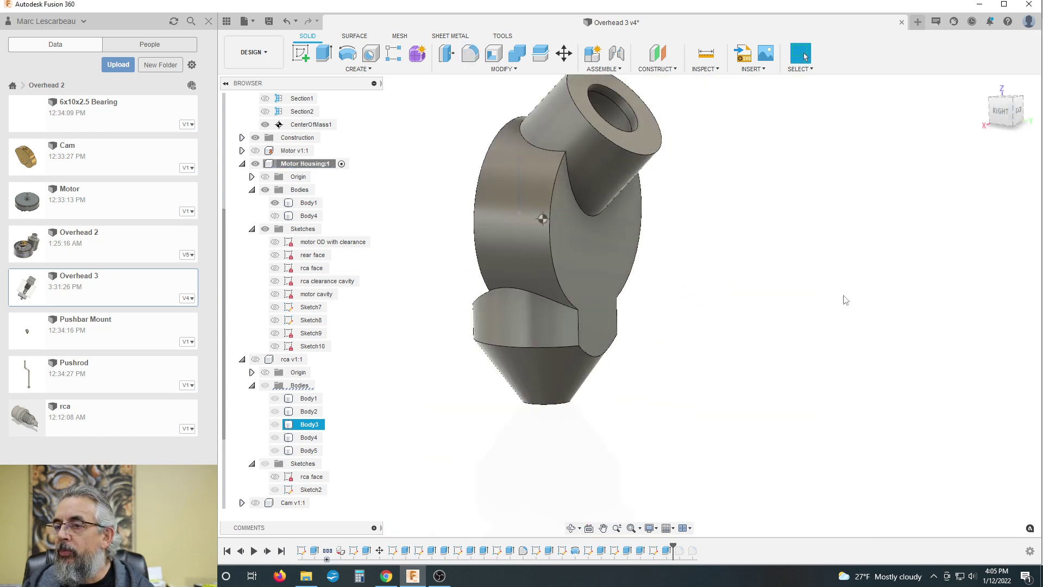
# Fillet the two tube-to-housing junction edges at 4 mm
pyautogui.click(471, 53)
pyautogui.click(576, 200)
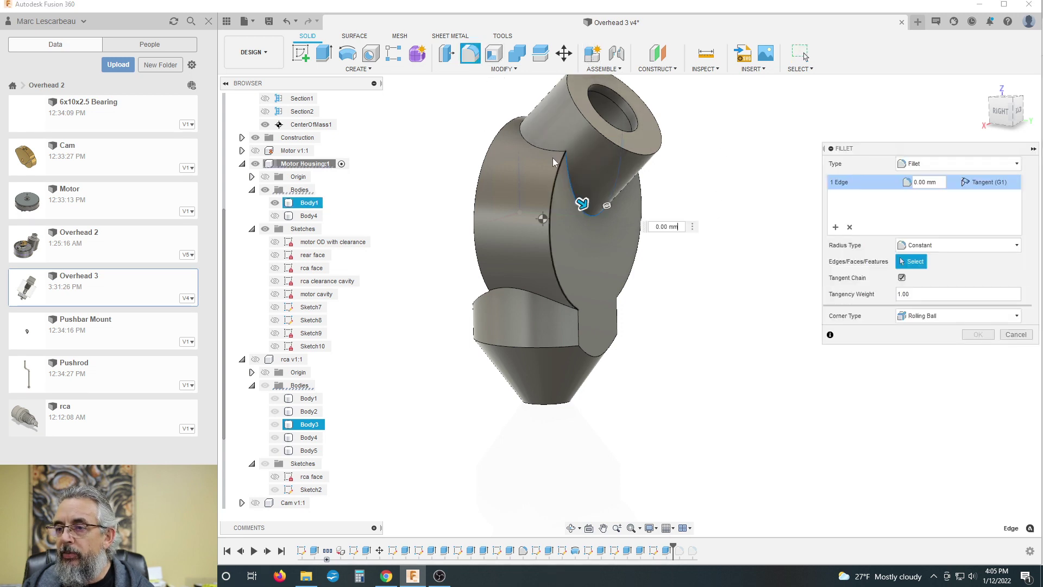
pyautogui.click(549, 154)
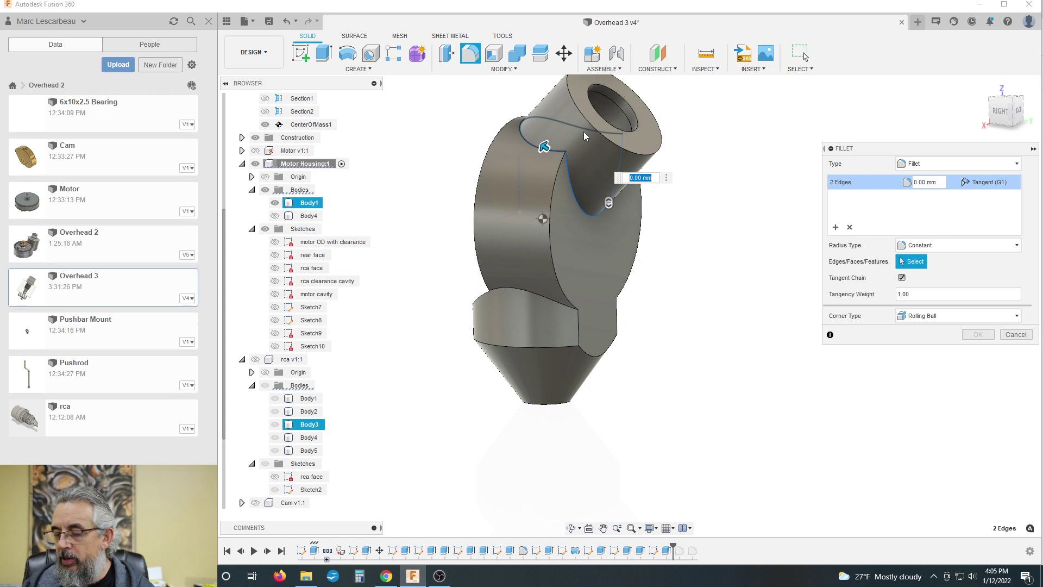
pyautogui.write('4')
pyautogui.press('Return')
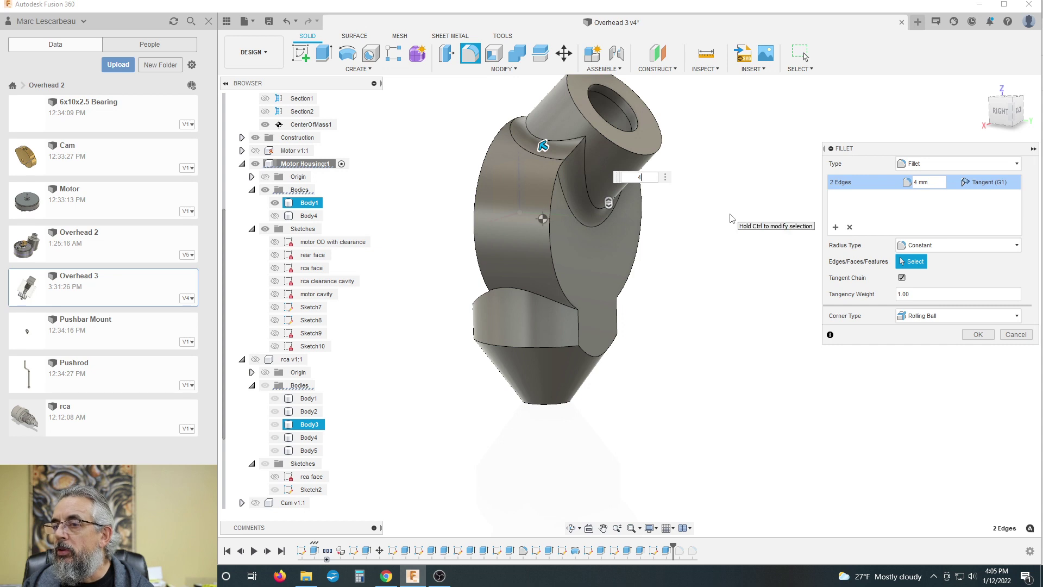
pyautogui.click(978, 334)
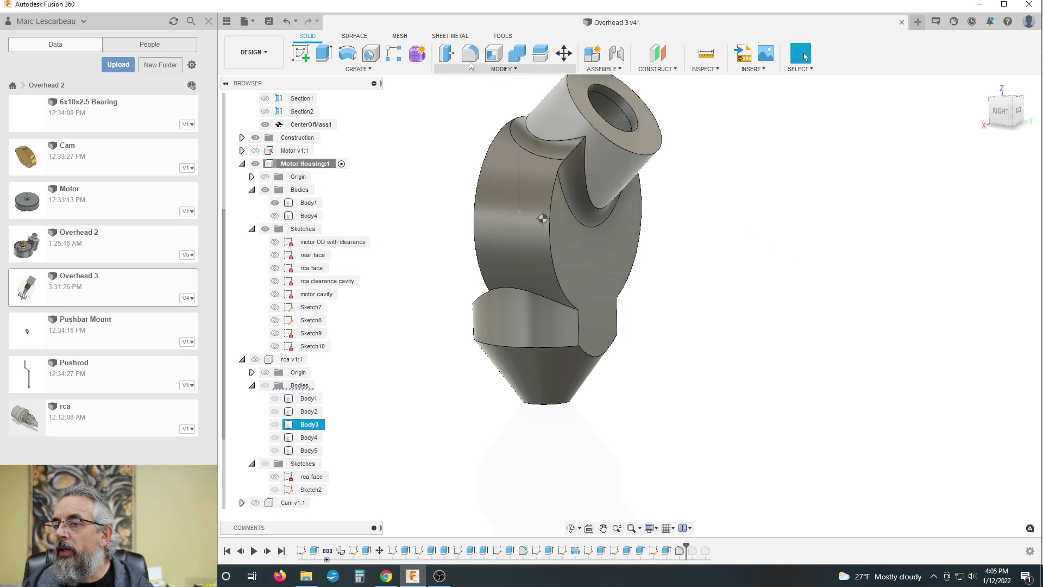
# Apply a 4 mm fillet to the two edge chains around the recessed front face
pyautogui.press('f')
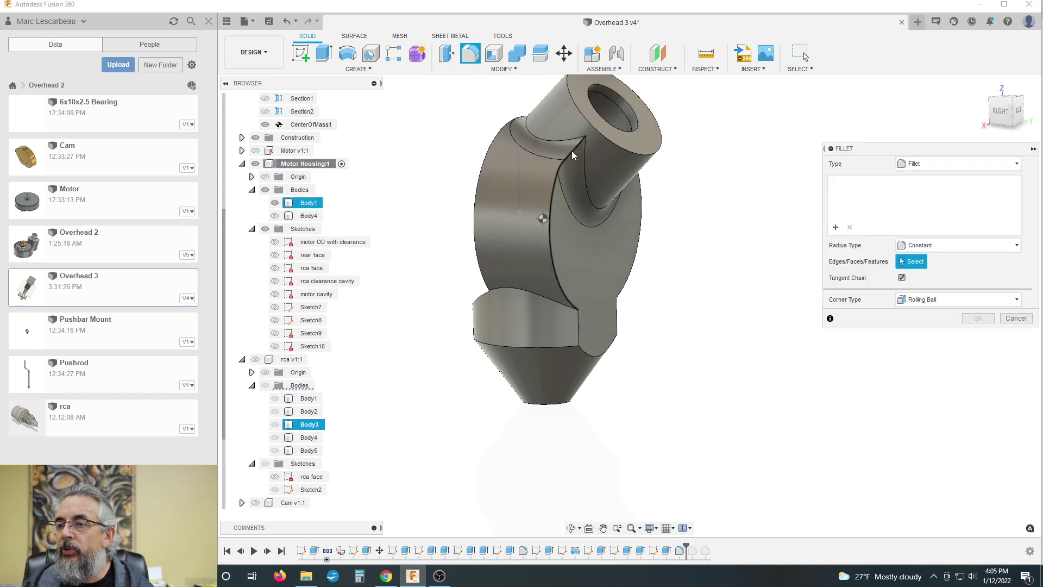
pyautogui.click(572, 151)
pyautogui.moveTo(630, 308)
pyautogui.keyDown('shift'); pyautogui.mouseDown(button='middle')
pyautogui.moveTo(663, 293)
pyautogui.moveTo(640, 298)
pyautogui.mouseUp(button='middle'); pyautogui.keyUp('shift')
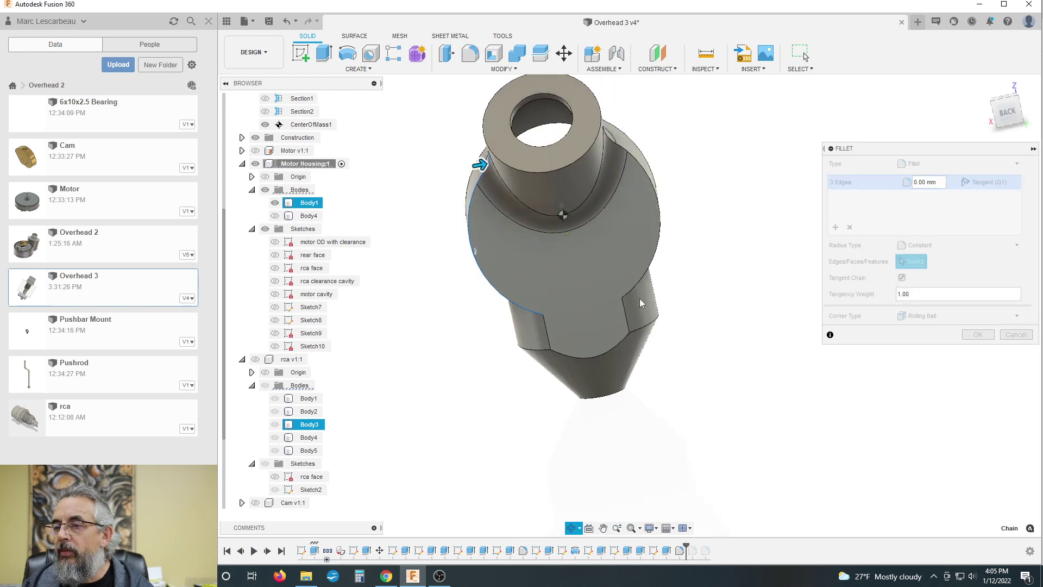
pyautogui.click(637, 161)
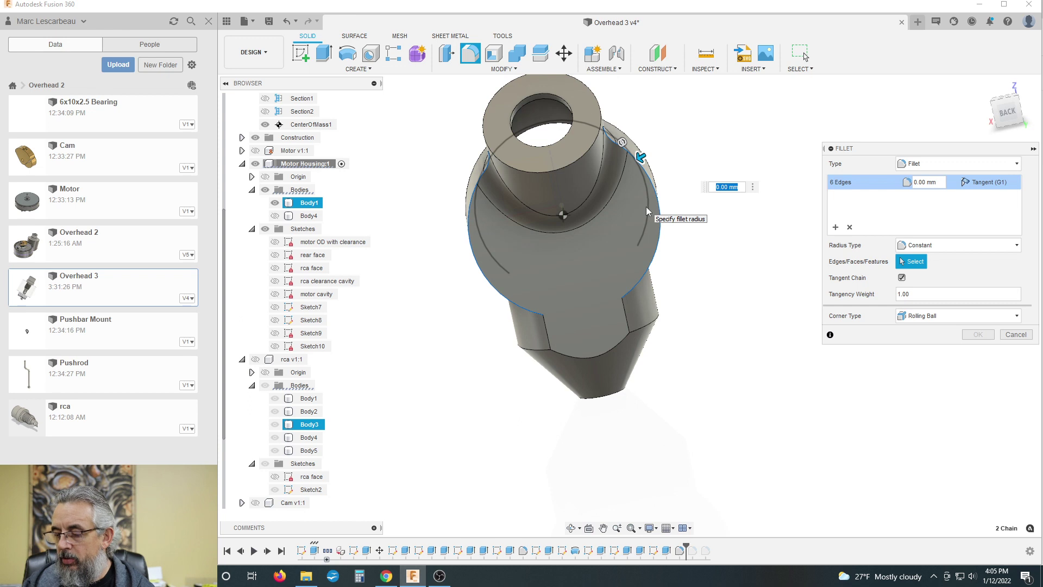
pyautogui.write('4')
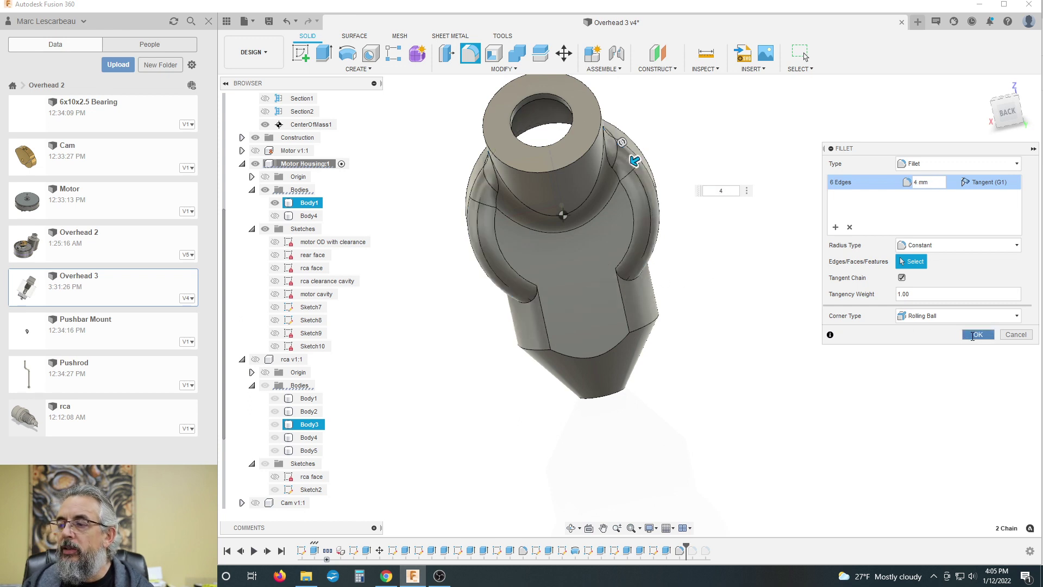
pyautogui.click(977, 334)
# Turn the housing to face its flat front and zoom in
pyautogui.keyDown('shift'); pyautogui.moveTo(734, 290); pyautogui.dragTo(751, 259, button='middle'); pyautogui.keyUp('shift')
pyautogui.moveTo(772, 256); pyautogui.dragTo(761, 258)
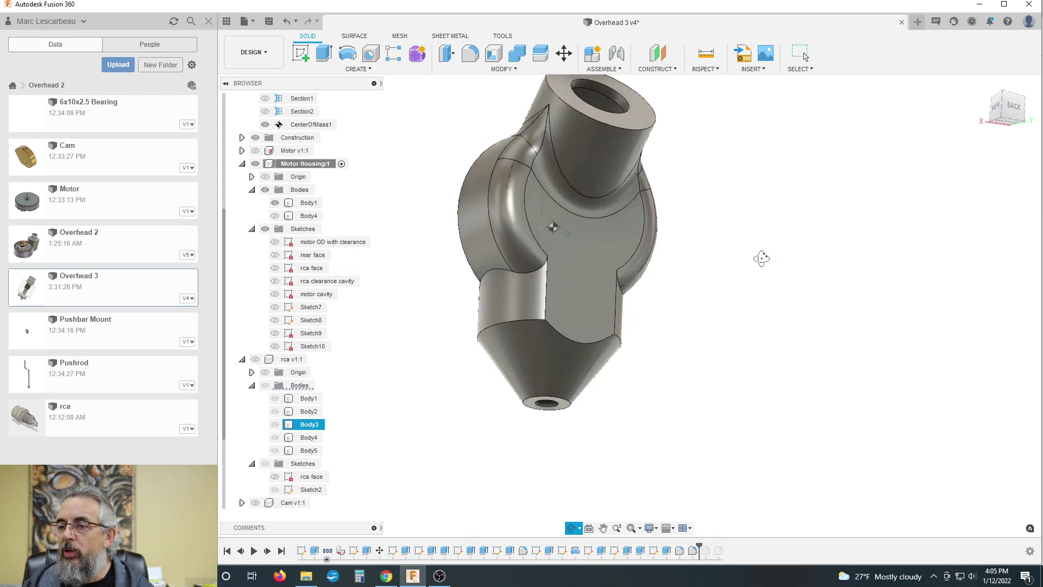
pyautogui.press('Escape')
pyautogui.keyDown('shift'); pyautogui.moveTo(785, 296); pyautogui.dragTo(719, 314, button='middle'); pyautogui.keyUp('shift')
pyautogui.scroll(2, 719, 314)
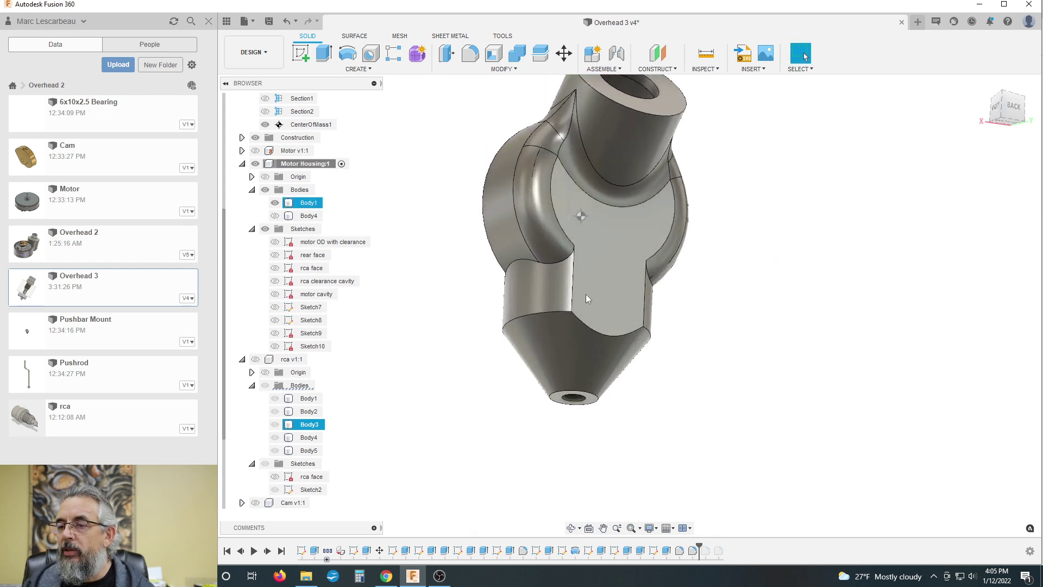
# Fillet the front face's two vertical edges at 6 mm
pyautogui.click(470, 52)
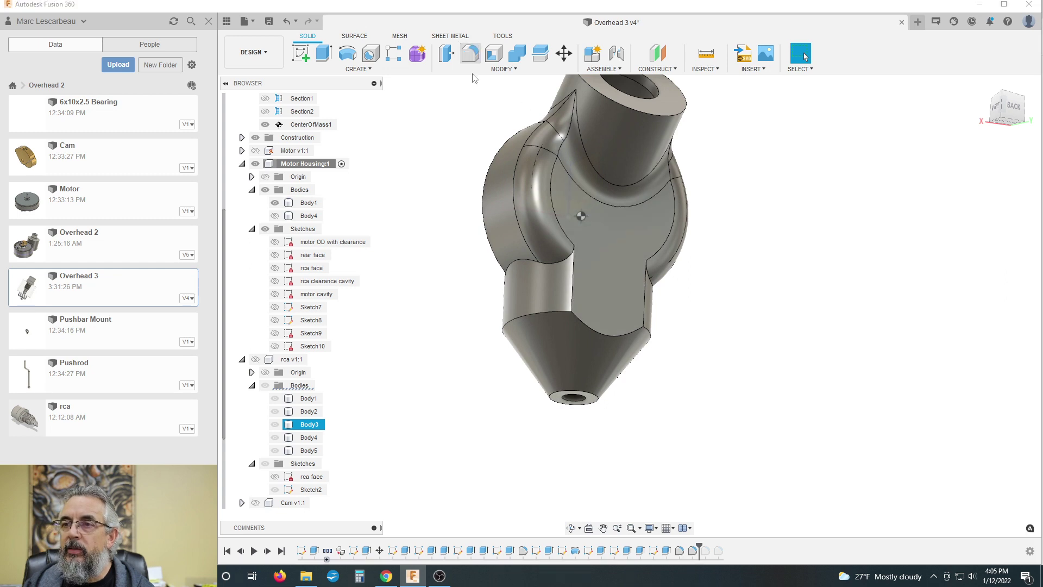
pyautogui.click(572, 292)
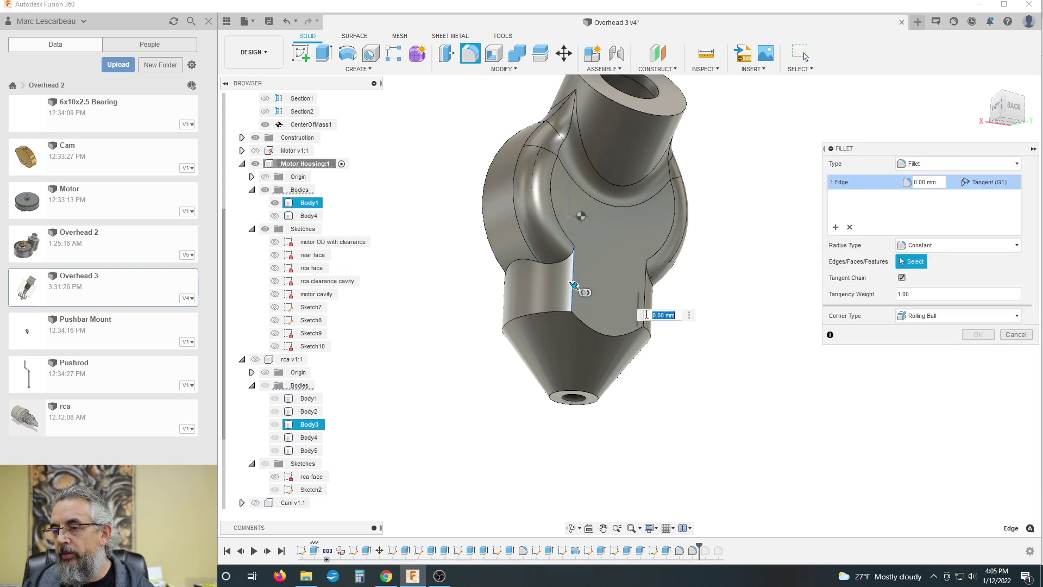
pyautogui.write('6')
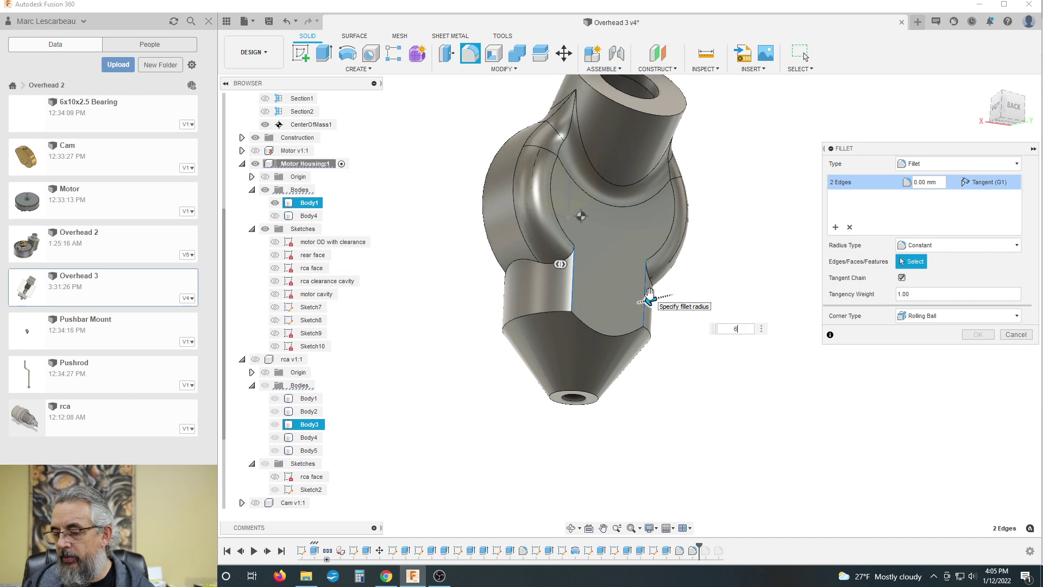
pyautogui.click(647, 296)
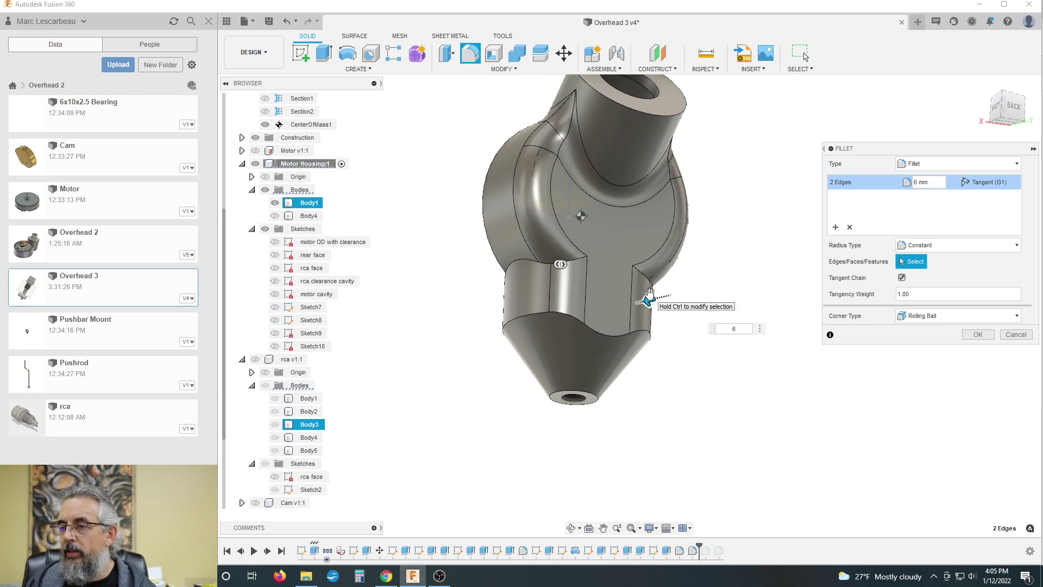
pyautogui.press('Return')
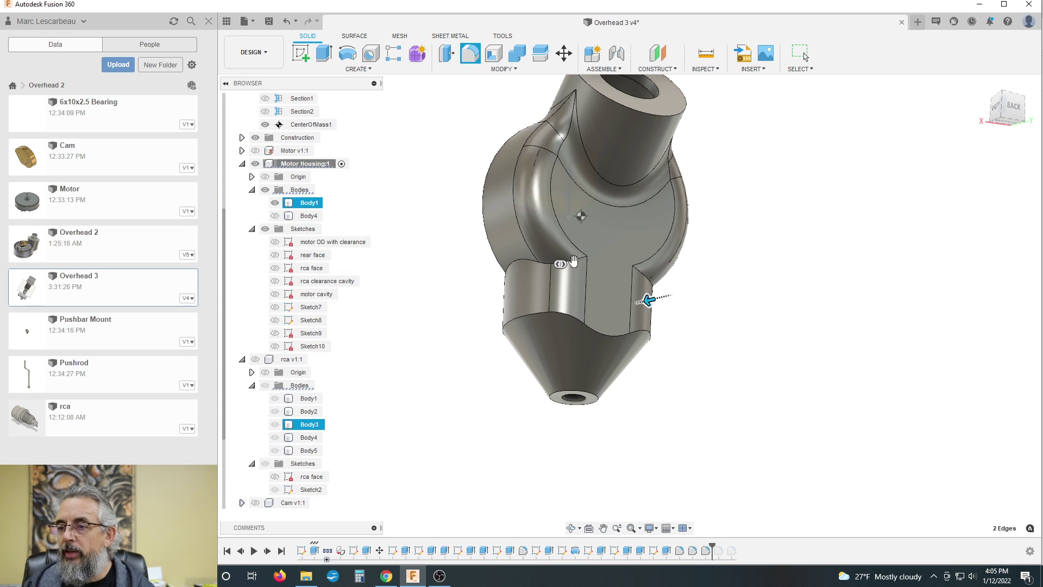
# Fillet the two top edge chains of the front block at 6 mm
pyautogui.press('f')
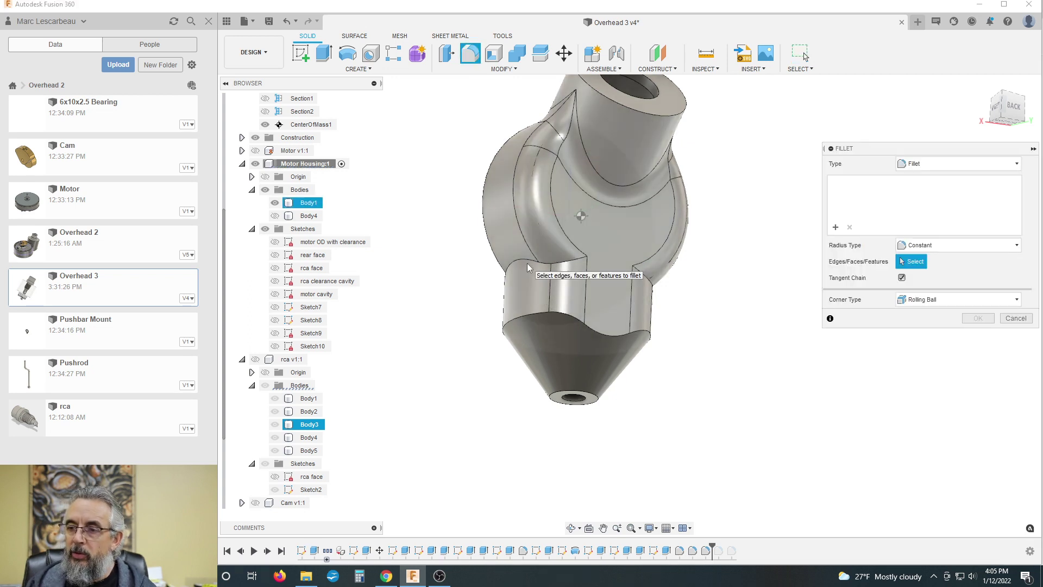
pyautogui.click(525, 264)
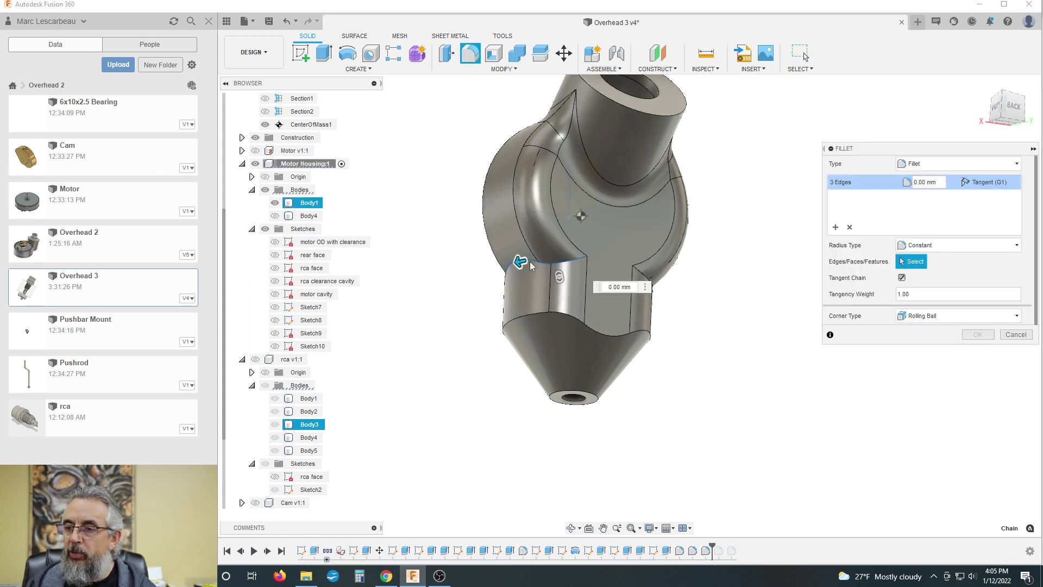
pyautogui.click(646, 280)
pyautogui.keyDown('shift'); pyautogui.moveTo(734, 331); pyautogui.dragTo(592, 321, button='middle'); pyautogui.keyUp('shift')
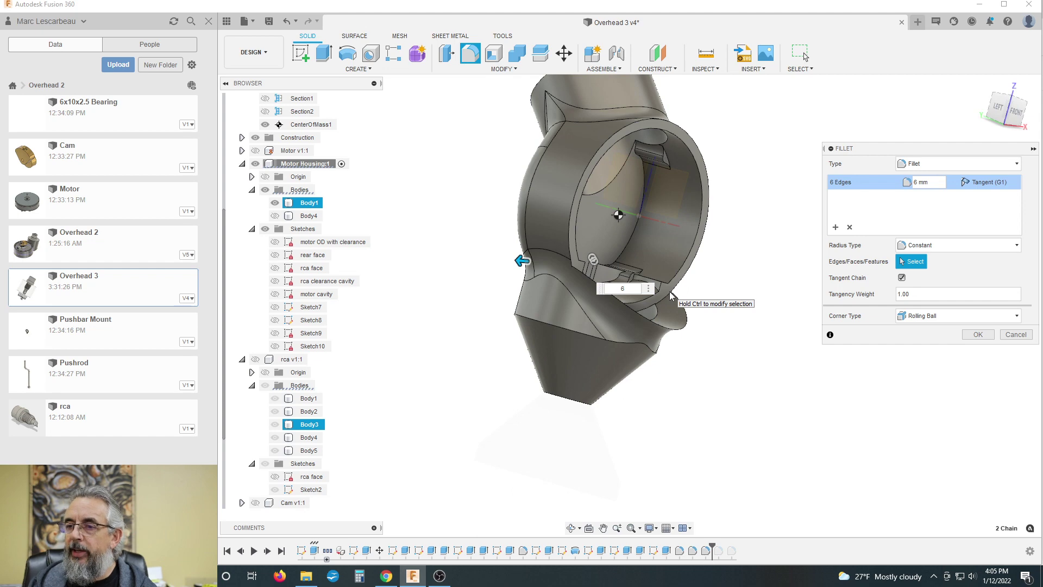
pyautogui.keyDown('shift'); pyautogui.moveTo(489, 283); pyautogui.dragTo(478, 209, button='middle'); pyautogui.keyUp('shift')
pyautogui.click(978, 334)
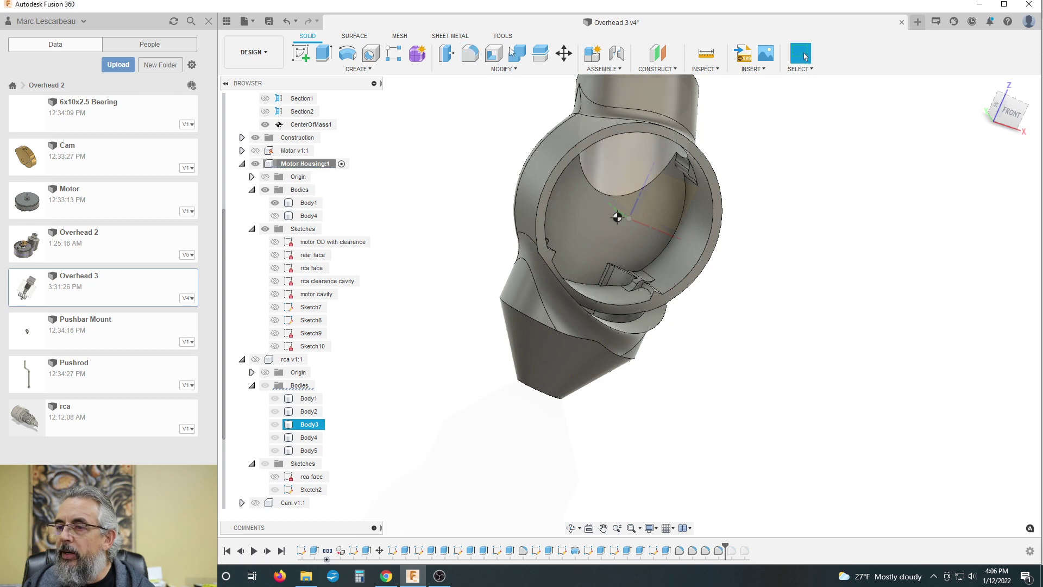
pyautogui.click(470, 53)
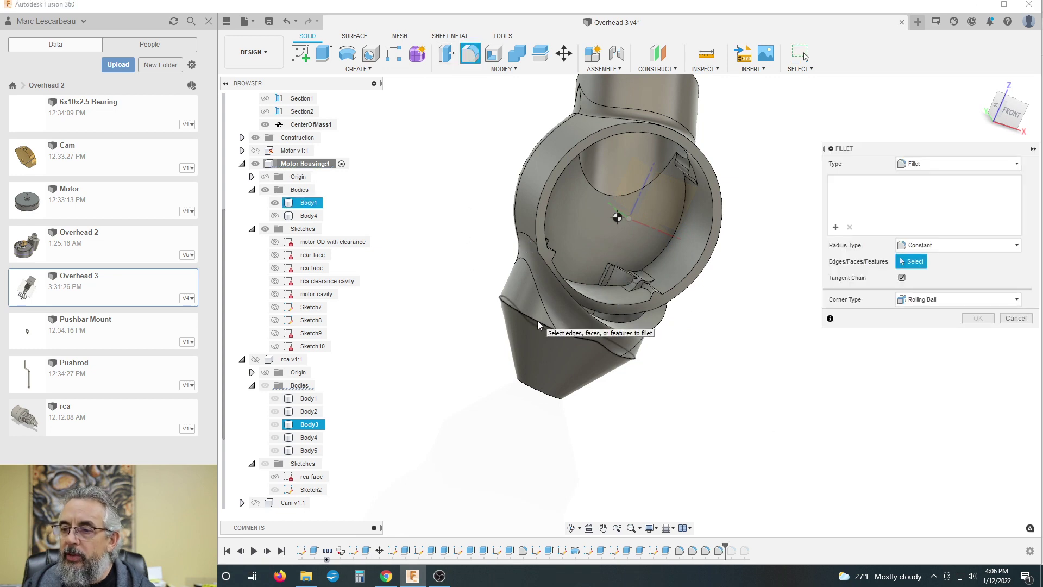
pyautogui.click(514, 307)
pyautogui.keyDown('shift'); pyautogui.moveTo(608, 364); pyautogui.dragTo(747, 368, button='middle'); pyautogui.keyUp('shift')
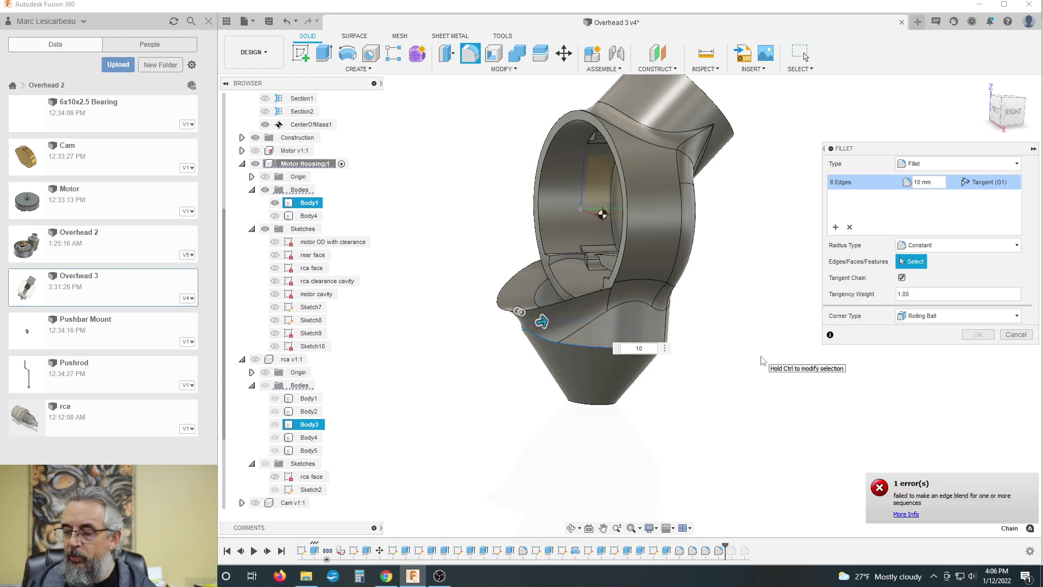
pyautogui.write('1')
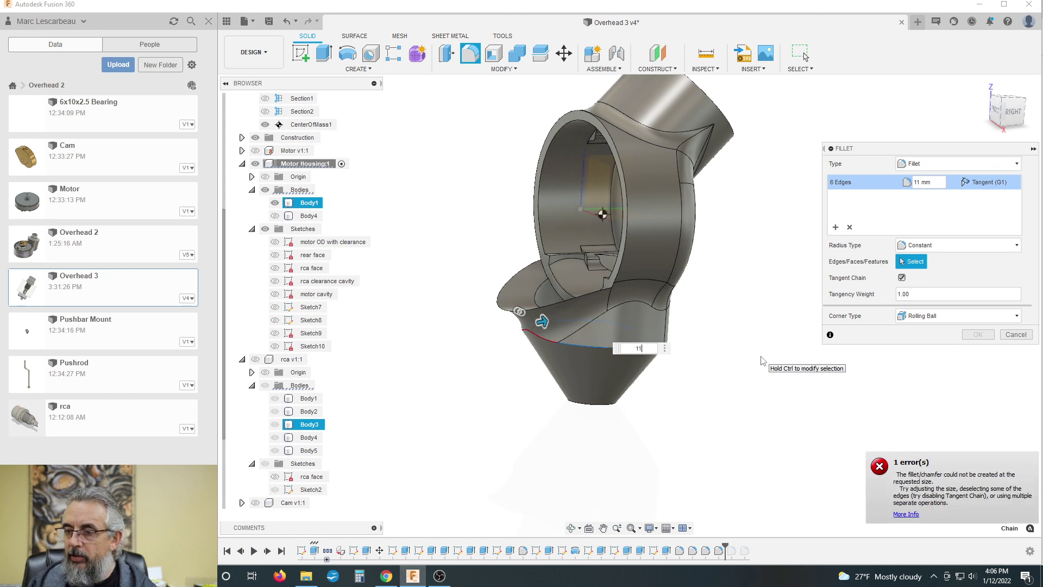
pyautogui.write('0')
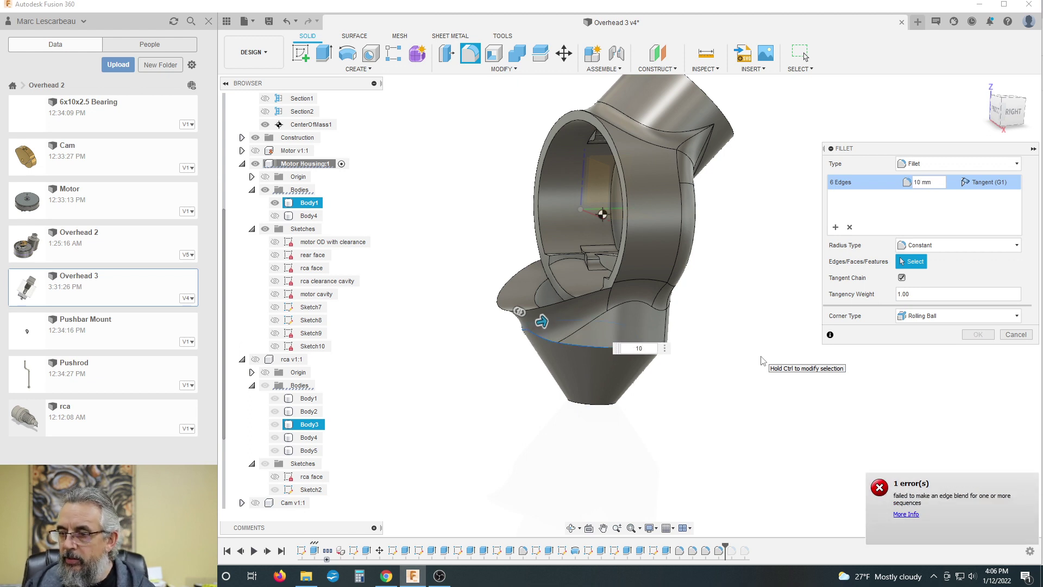
pyautogui.write('9')
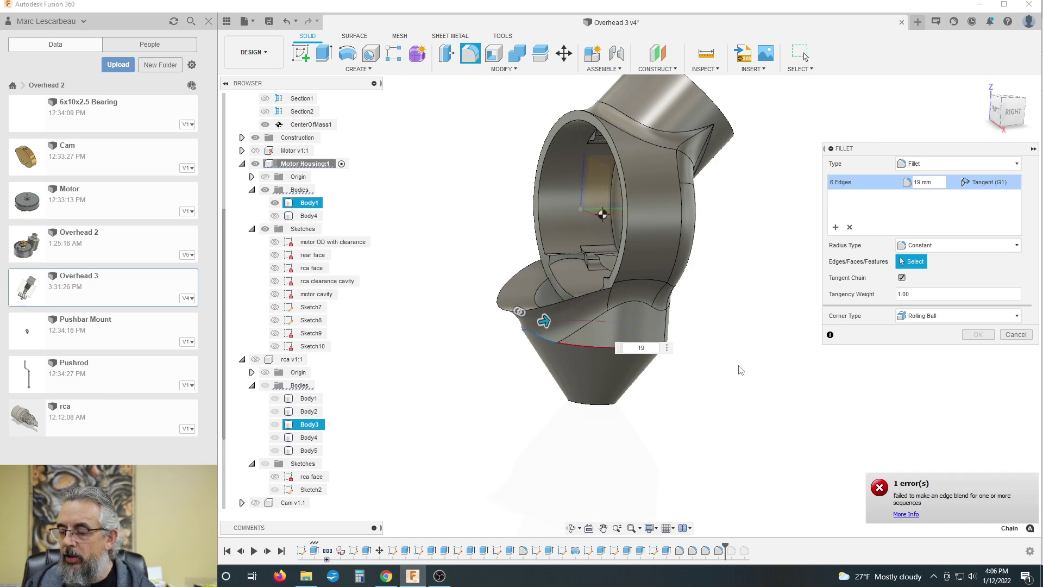
pyautogui.press('BackSpace')
pyautogui.press('BackSpace')
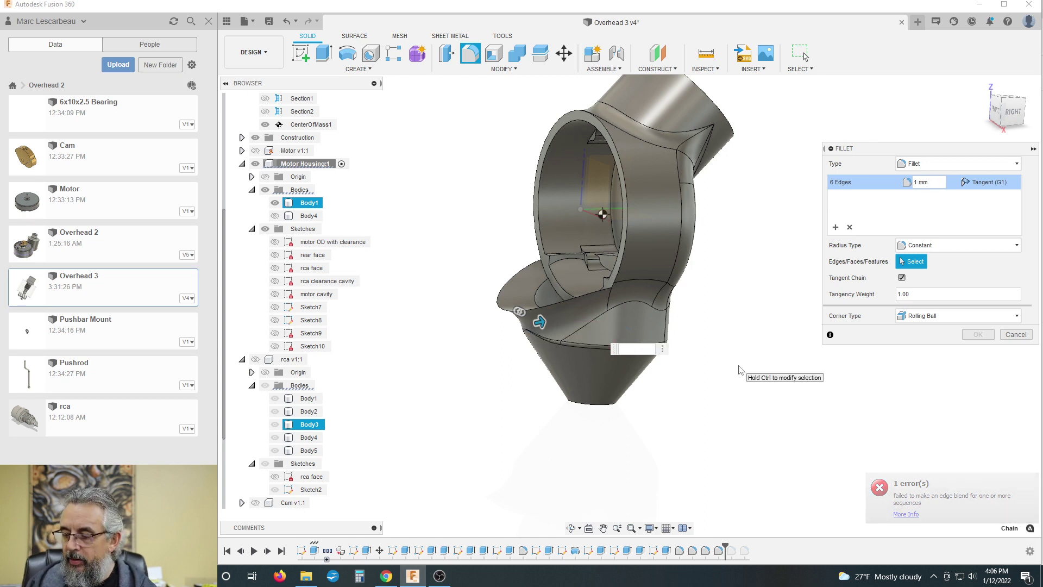
pyautogui.write('10')
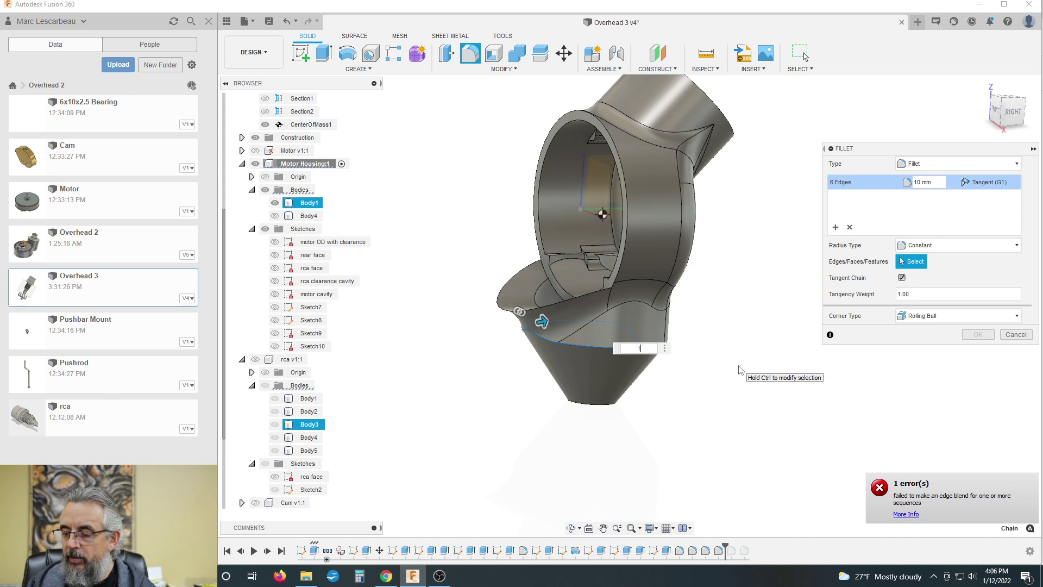
pyautogui.write('9')
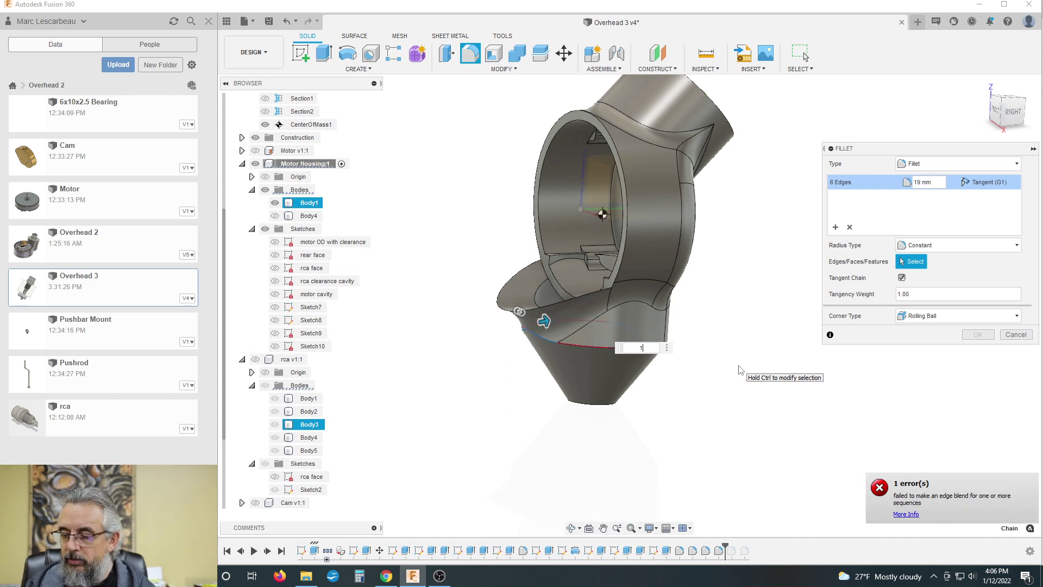
pyautogui.write('8')
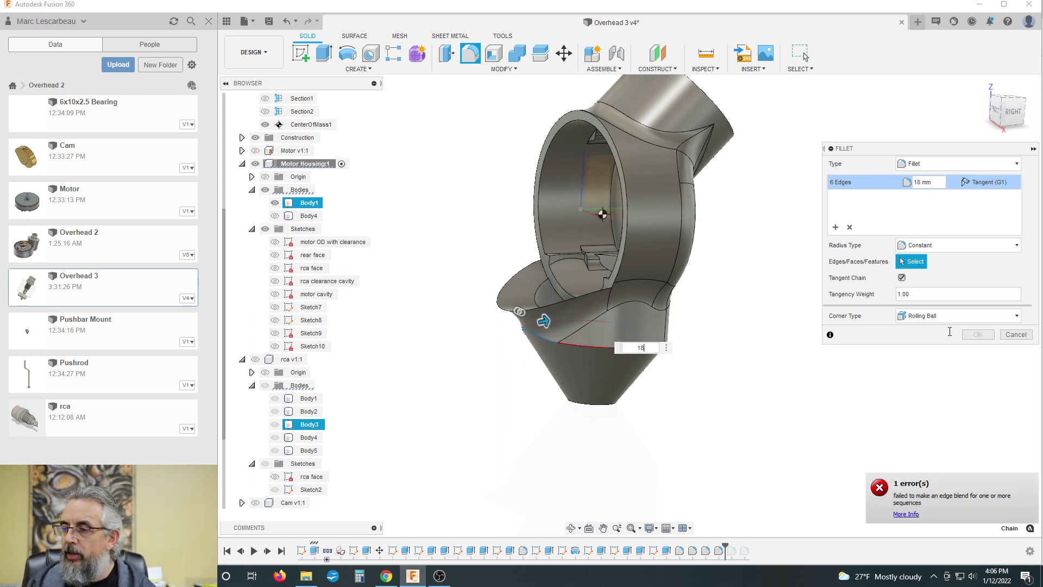
pyautogui.click(1015, 334)
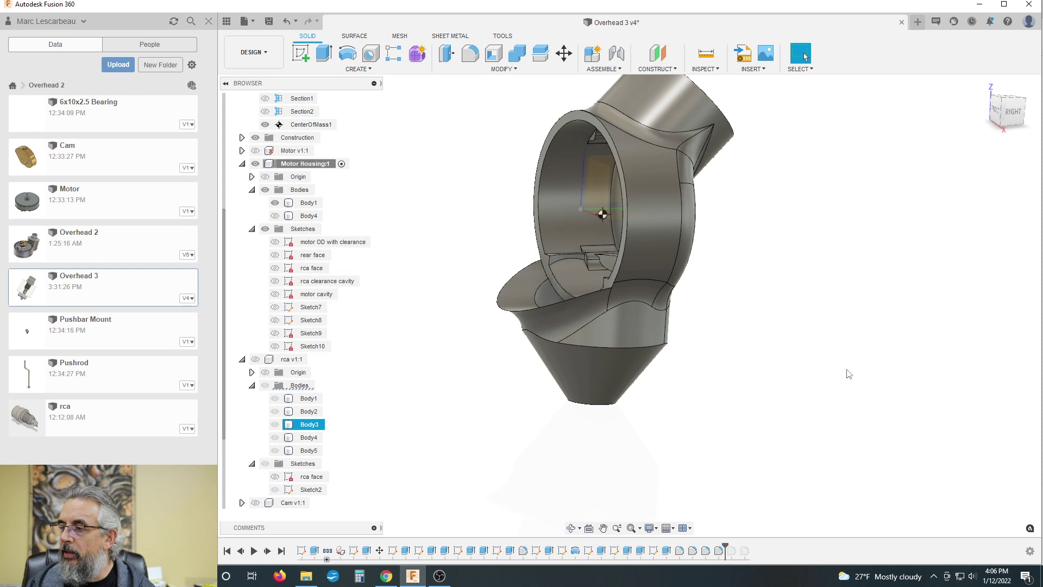
pyautogui.click(593, 347)
pyautogui.keyDown('shift'); pyautogui.moveTo(678, 414); pyautogui.dragTo(739, 408, button='middle'); pyautogui.keyUp('shift')
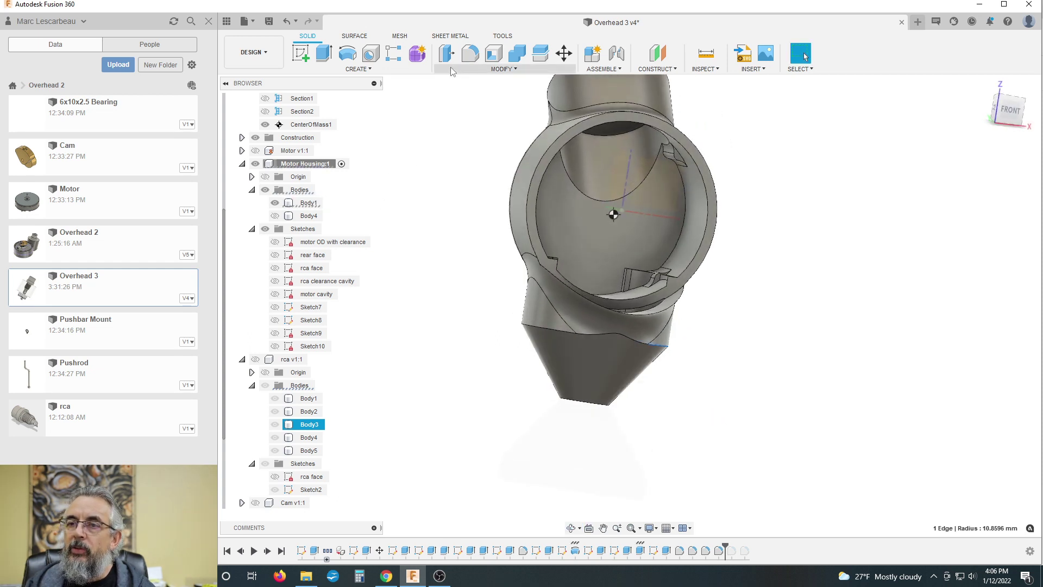
# Start a fillet on the selected edge chain and close it without changes
pyautogui.press('f')
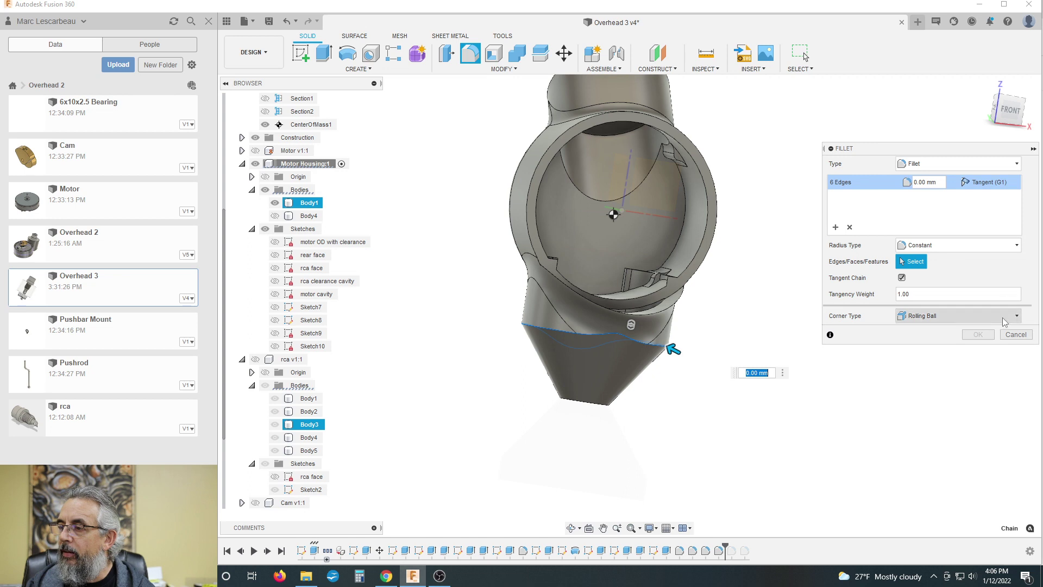
pyautogui.click(973, 330)
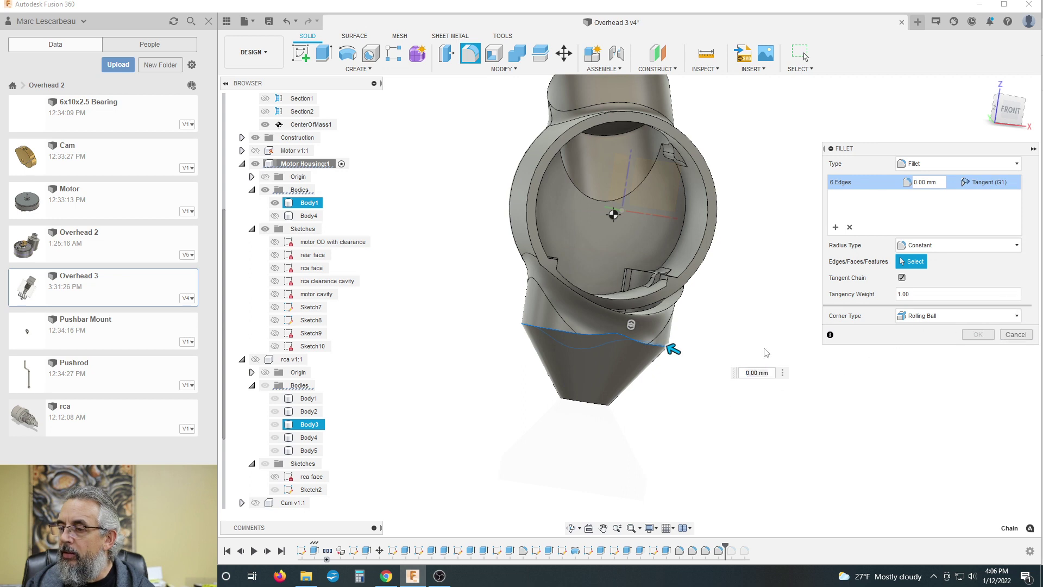
pyautogui.click(1015, 334)
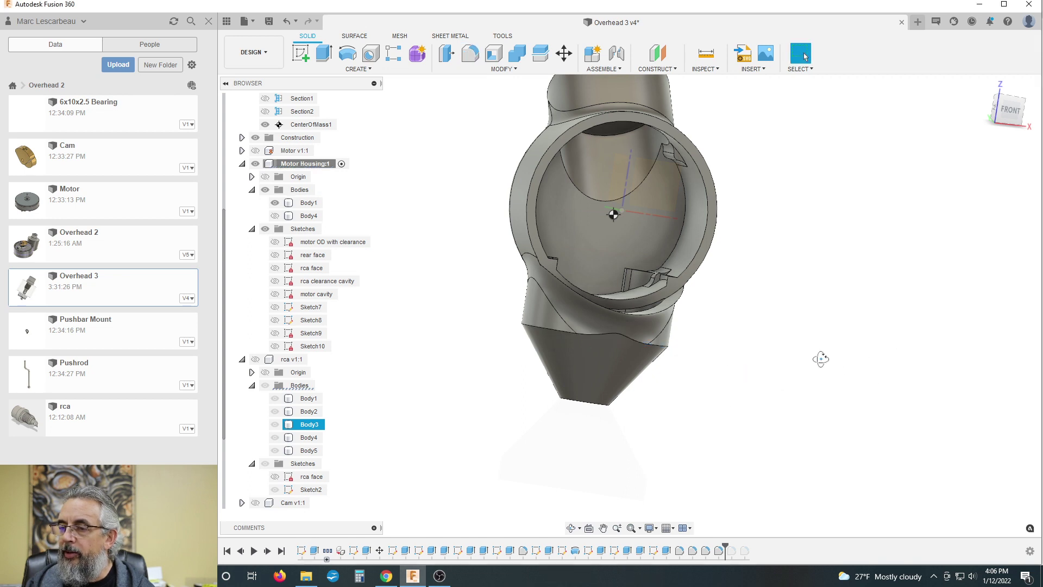
# Fillet the housing–cone edge, trying 10 mm then applying 8 mm
pyautogui.keyDown('shift'); pyautogui.moveTo(821, 359); pyautogui.dragTo(679, 348, button='middle'); pyautogui.keyUp('shift')
pyautogui.press('f')
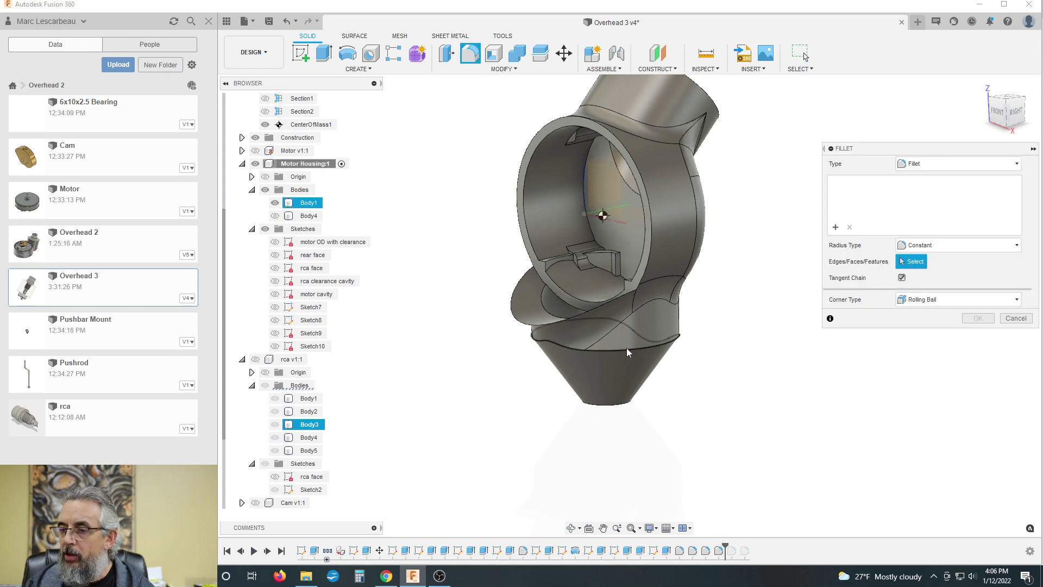
pyautogui.click(628, 348)
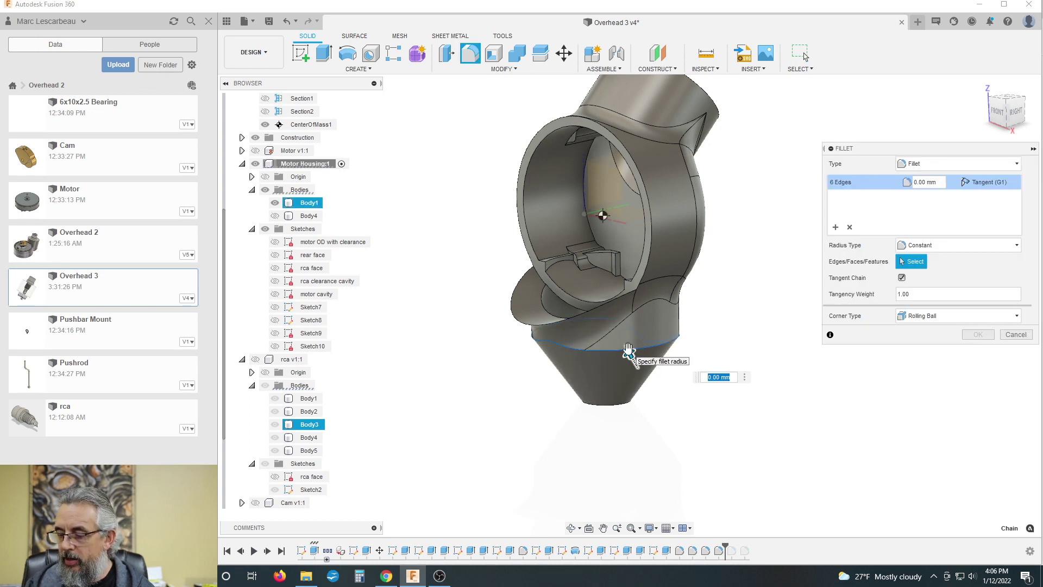
pyautogui.press('Return')
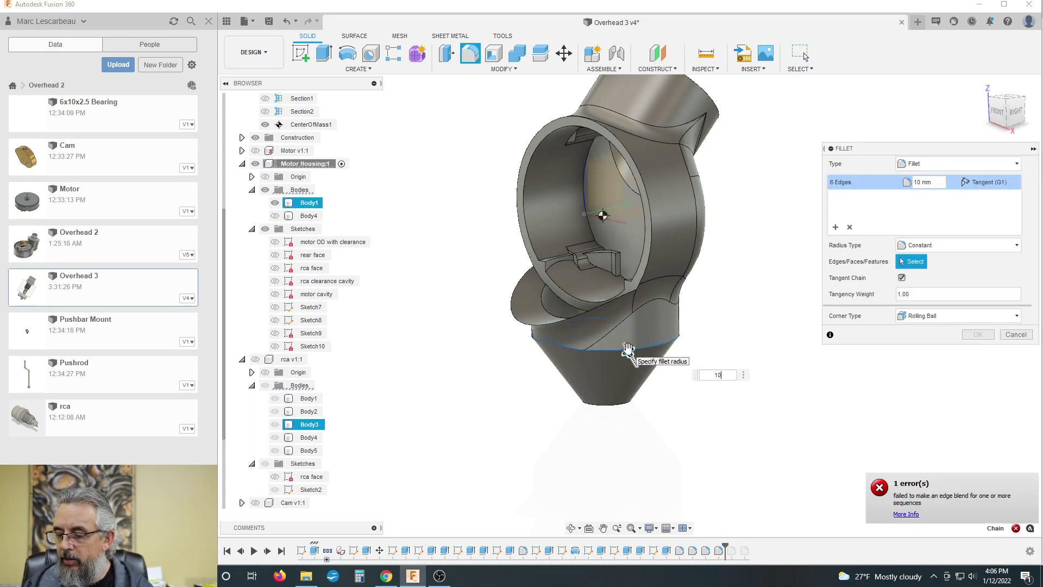
pyautogui.press('Return')
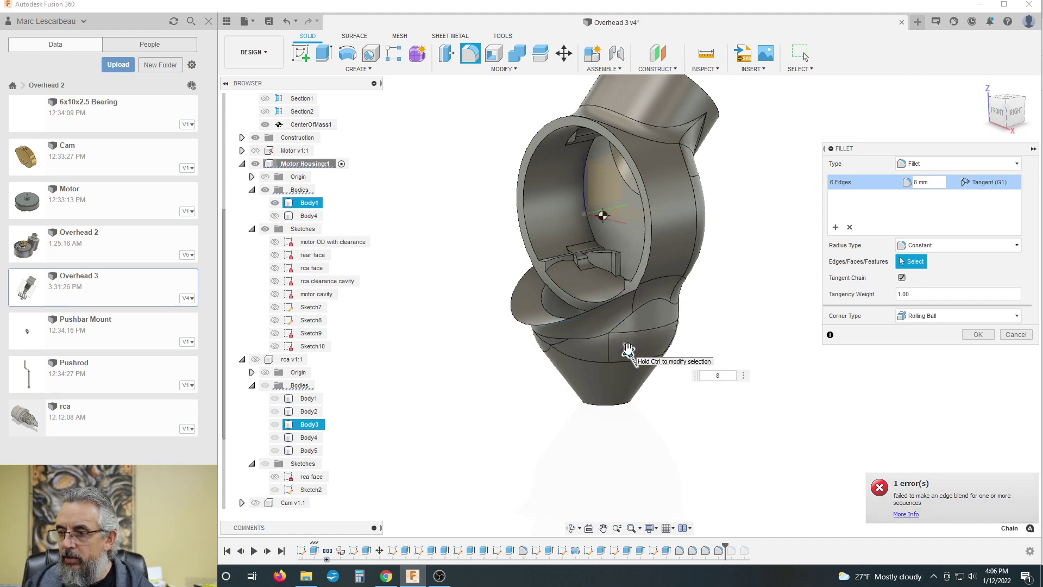
pyautogui.click(974, 334)
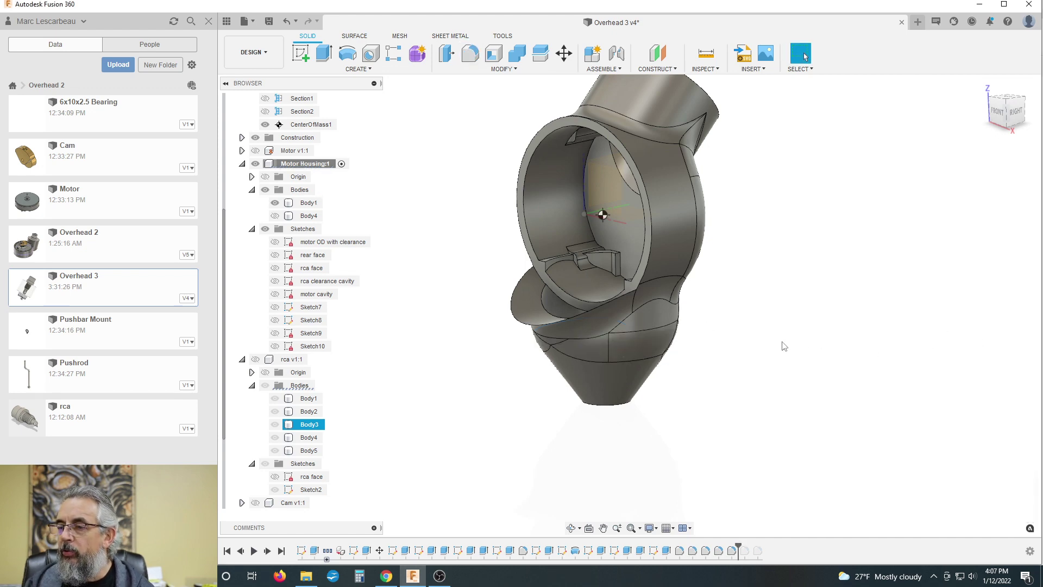
pyautogui.keyDown('shift'); pyautogui.moveTo(712, 319); pyautogui.dragTo(396, 284, button='middle'); pyautogui.keyUp('shift')
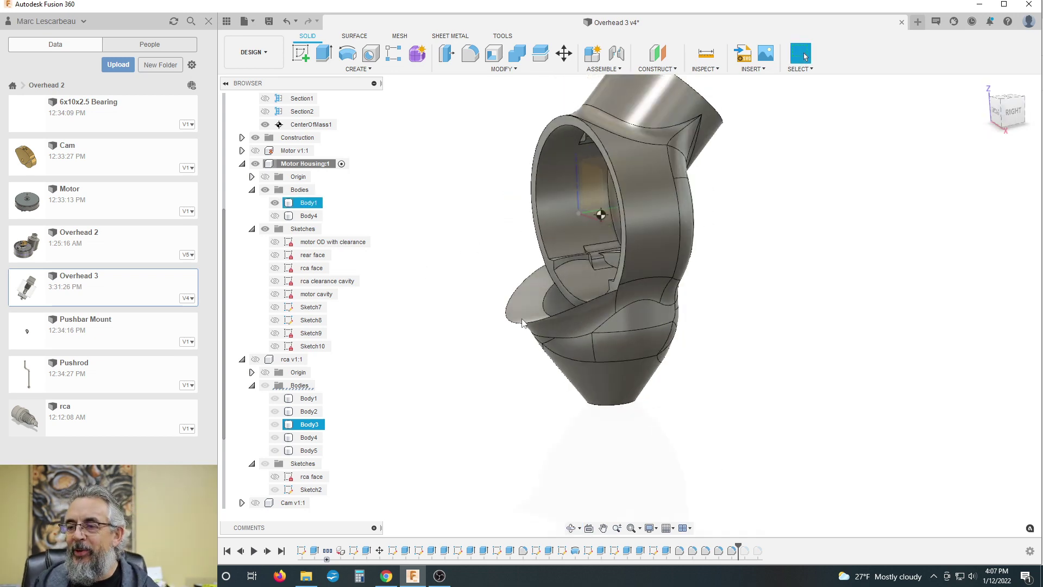
# Make Motor cover:1 visible from the Browser
pyautogui.scroll(-2, 445, 391)
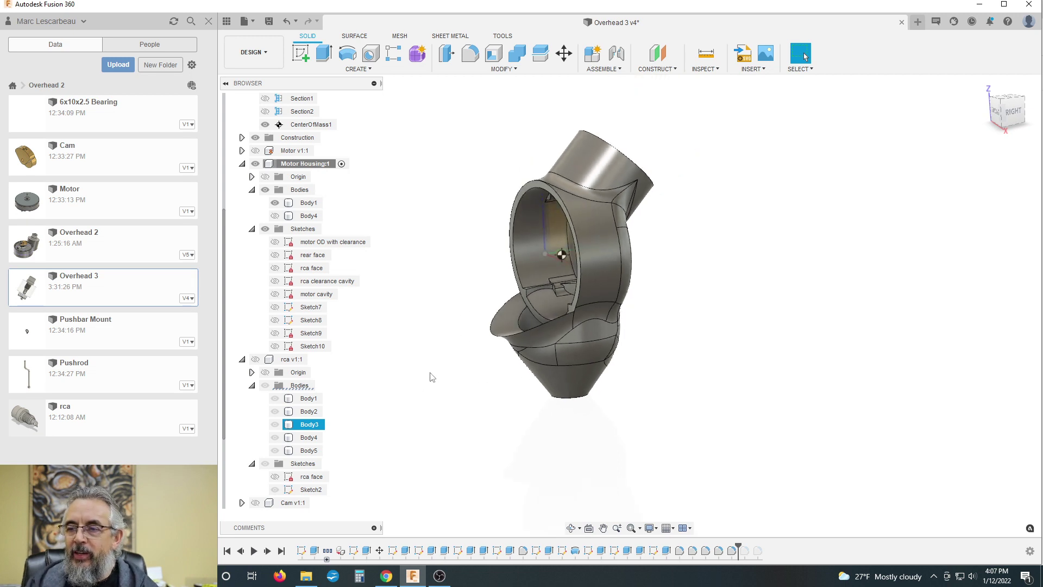
pyautogui.scroll(2, 502, 217)
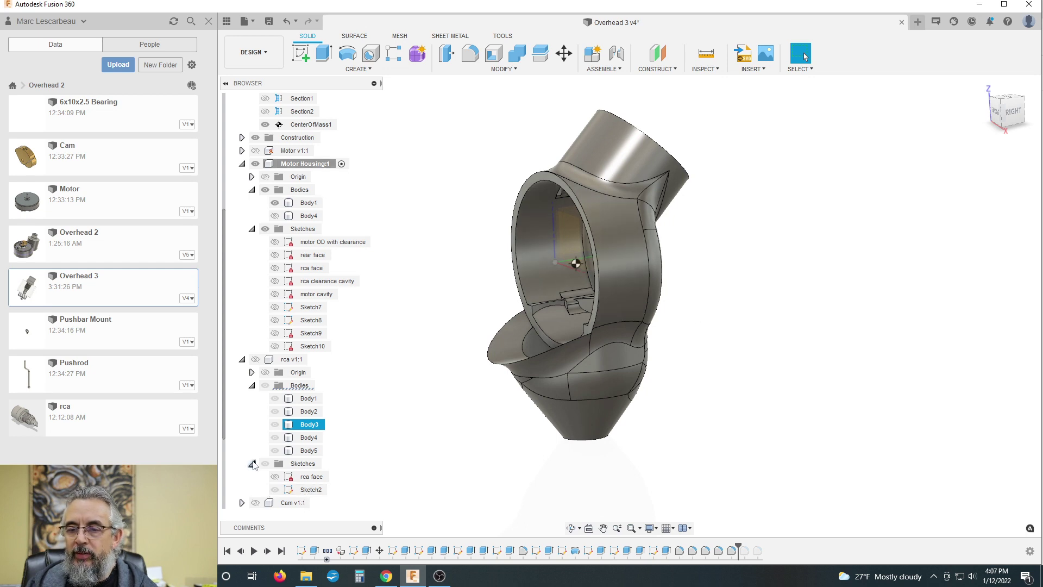
pyautogui.scroll(-2, 257, 482)
pyautogui.click(255, 503)
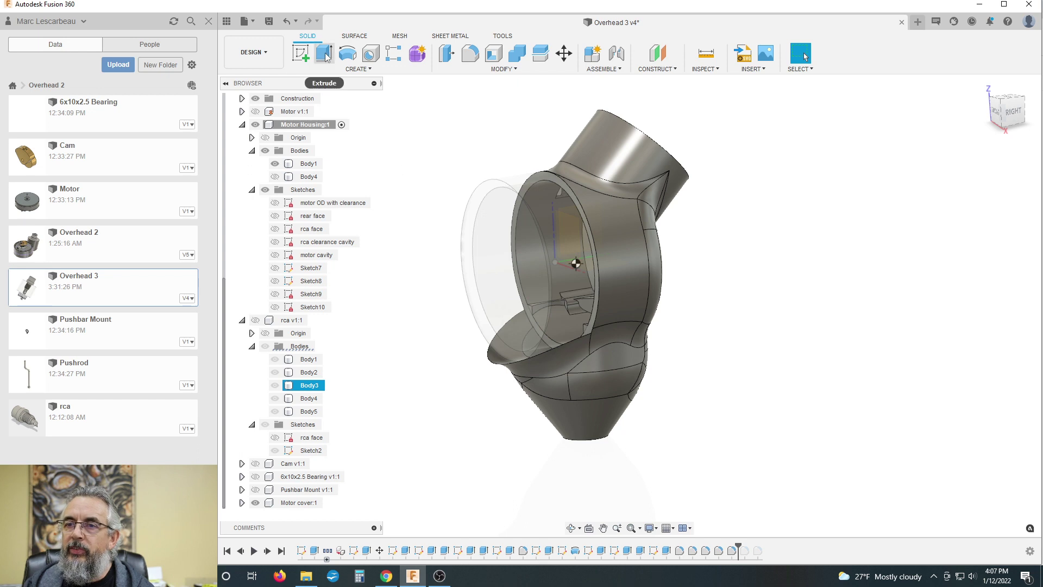
# Create an offset construction plane from the housing's front face
pyautogui.click(666, 69)
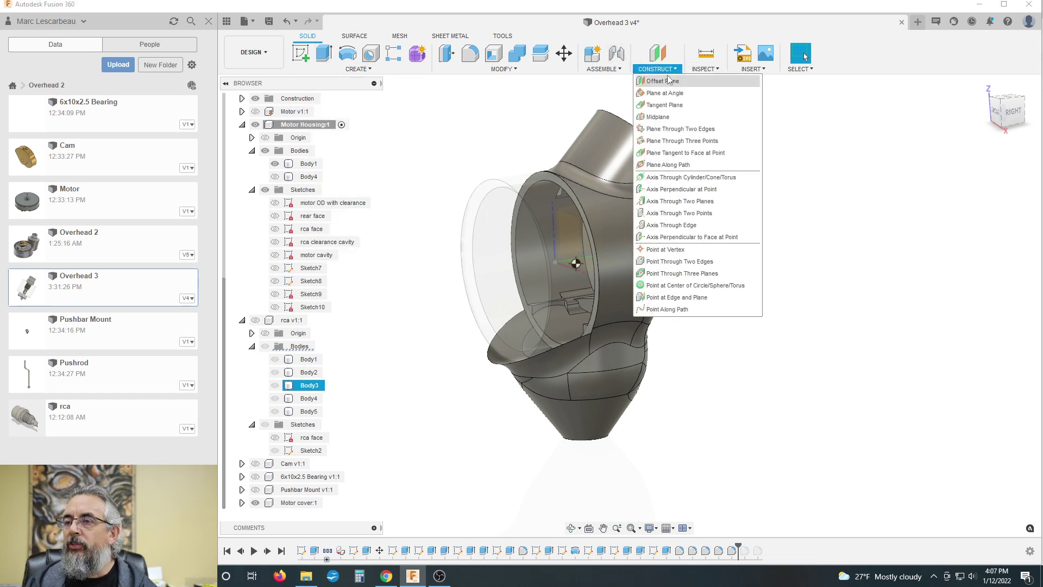
pyautogui.click(663, 80)
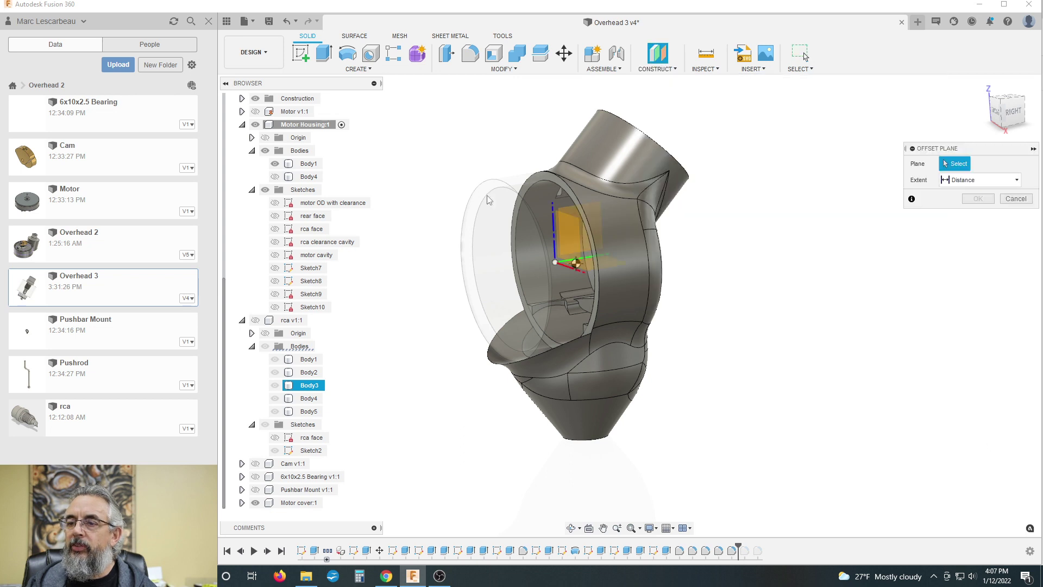
pyautogui.click(466, 245)
pyautogui.press('Return')
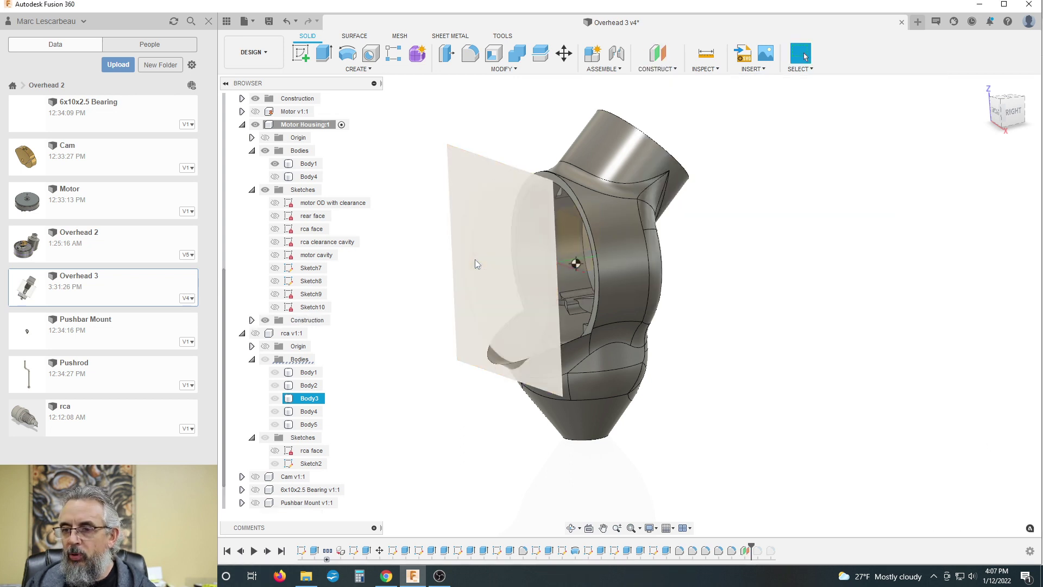
pyautogui.moveTo(465, 425)
pyautogui.keyDown('shift'); pyautogui.mouseDown(button='middle')
pyautogui.moveTo(463, 403)
pyautogui.moveTo(448, 418)
pyautogui.moveTo(459, 412)
pyautogui.moveTo(459, 421)
pyautogui.mouseUp(button='middle'); pyautogui.keyUp('shift')
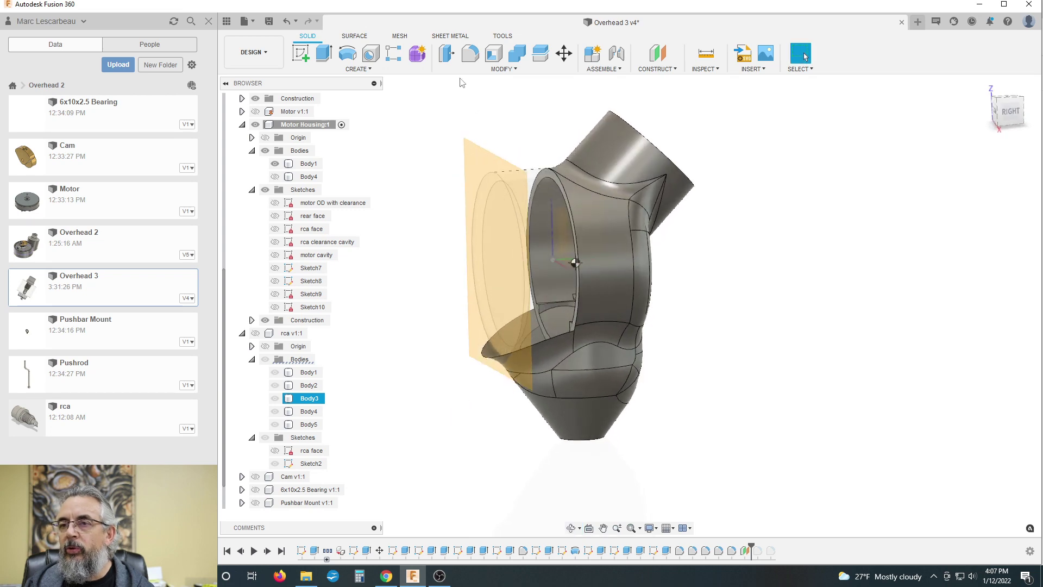
pyautogui.click(300, 53)
# Sketch a centre-diameter circle at the origin enclosing the housing on the offset plane
pyautogui.click(471, 161)
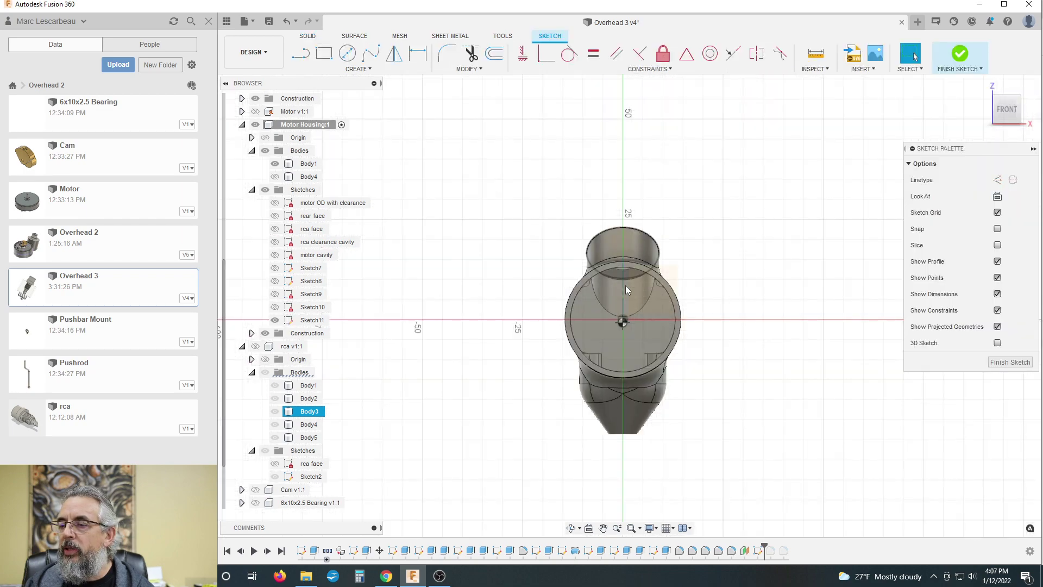
pyautogui.click(347, 53)
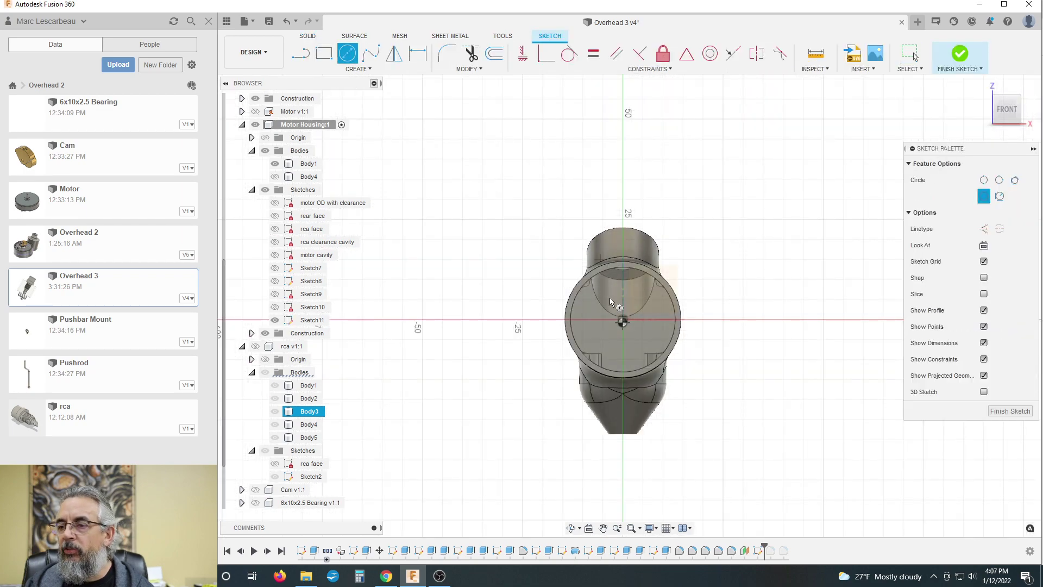
pyautogui.click(623, 322)
pyautogui.click(741, 392)
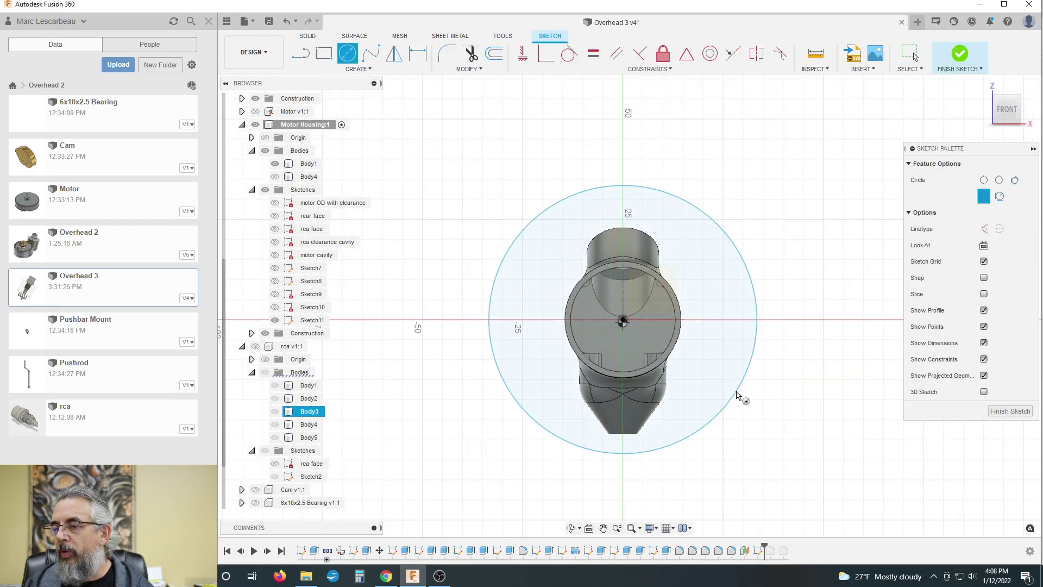
pyautogui.click(1007, 412)
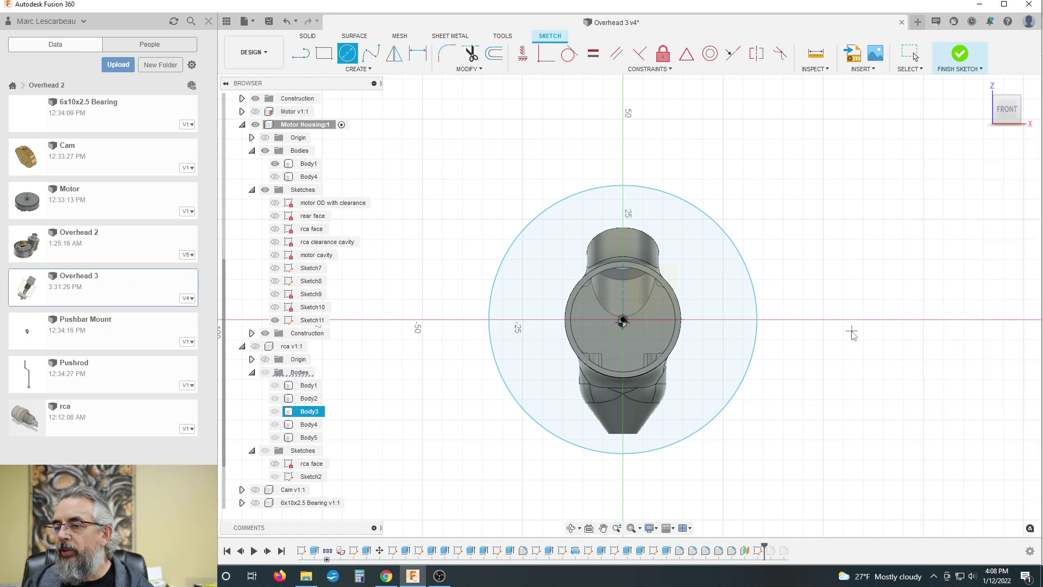
# Extrude the circle profile as a 30 mm cut into the housing
pyautogui.moveTo(798, 303); pyautogui.dragTo(789, 305)
pyautogui.press('Escape')
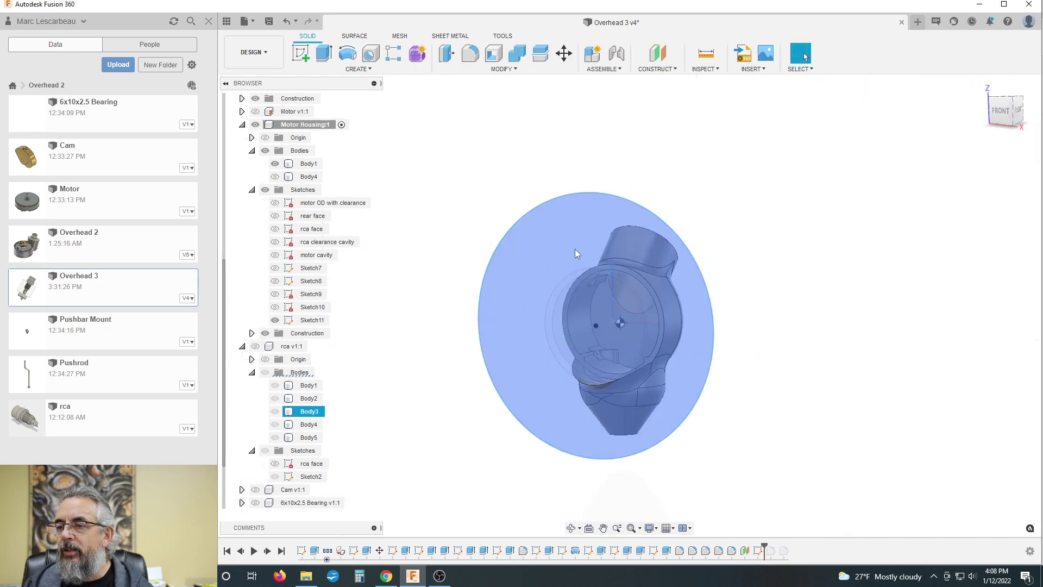
pyautogui.click(546, 242)
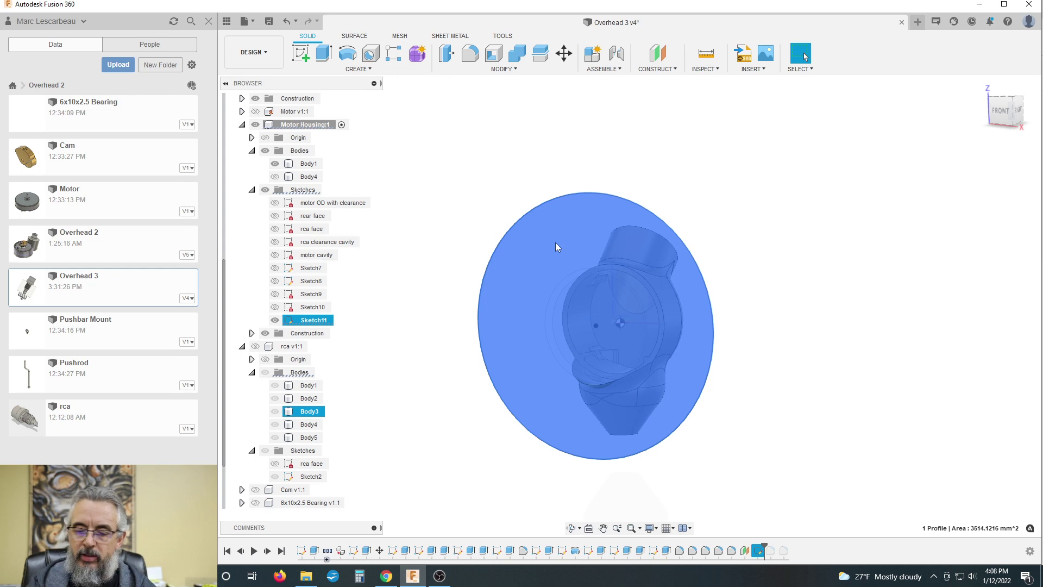
pyautogui.press('e')
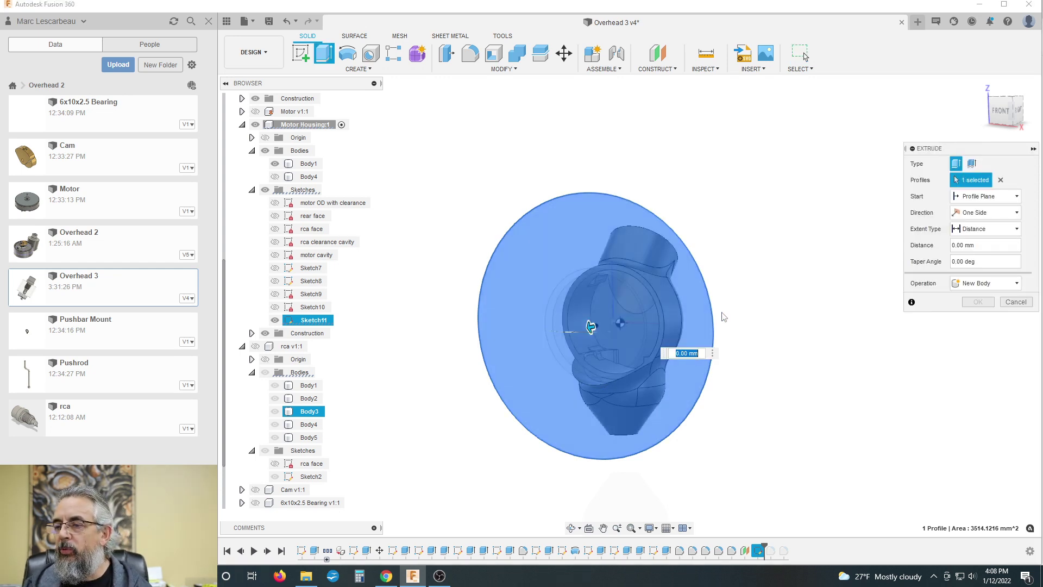
pyautogui.click(993, 286)
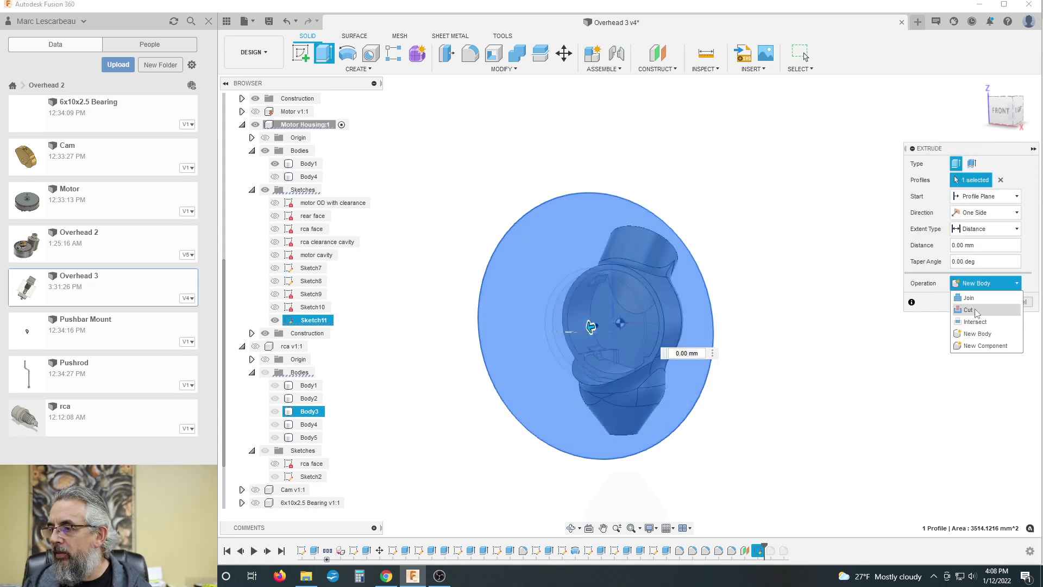
pyautogui.click(968, 308)
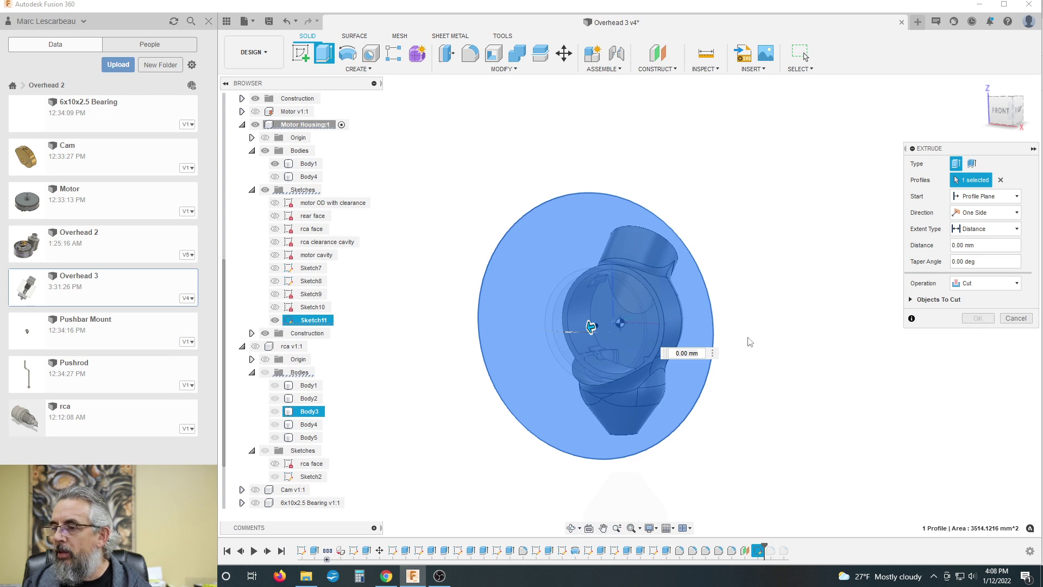
pyautogui.moveTo(592, 324); pyautogui.dragTo(531, 339)
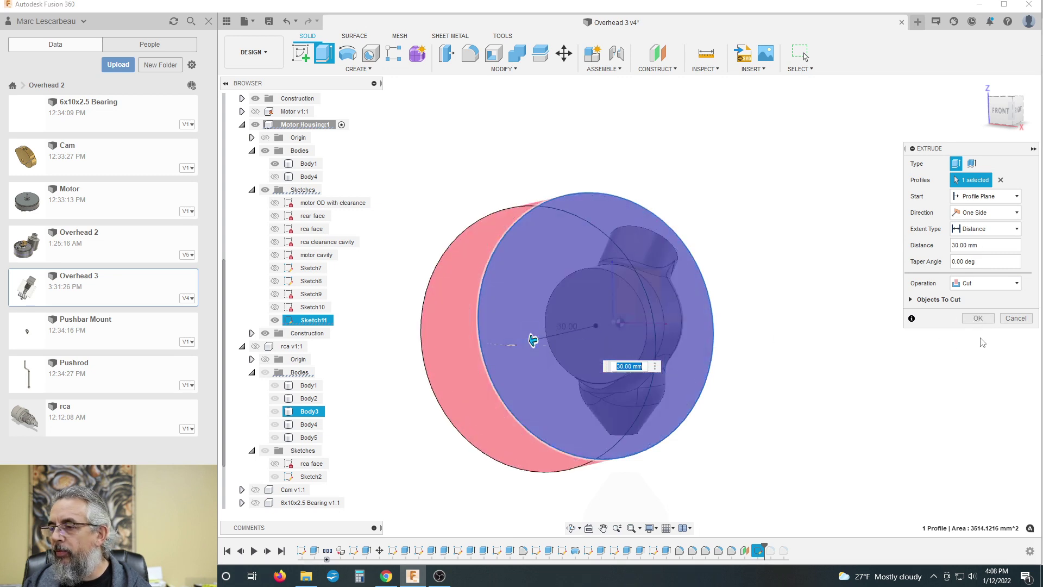
pyautogui.click(978, 317)
pyautogui.keyDown('shift'); pyautogui.moveTo(755, 334); pyautogui.dragTo(720, 340, button='middle'); pyautogui.keyUp('shift')
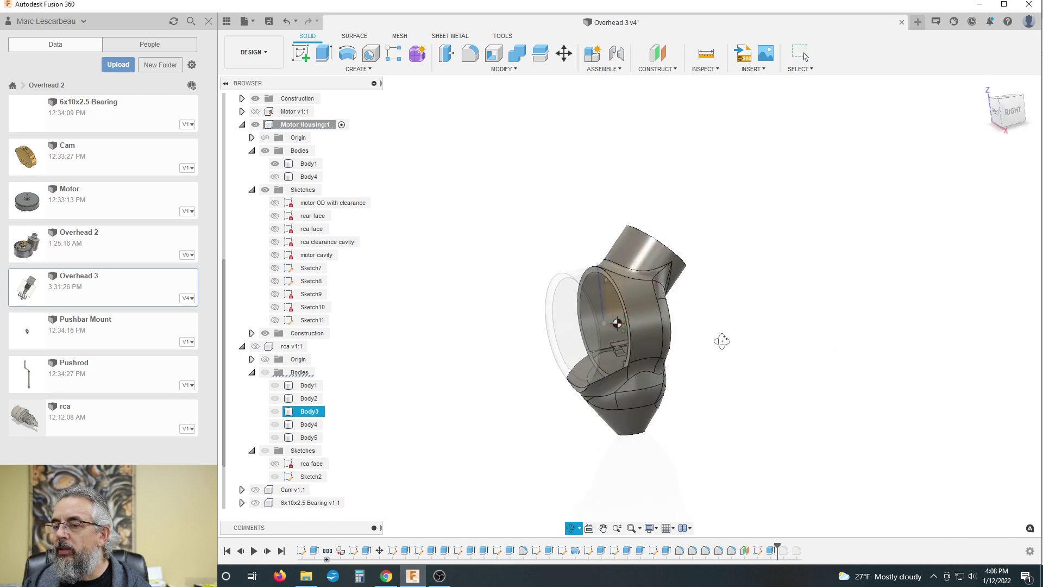
pyautogui.click(581, 389)
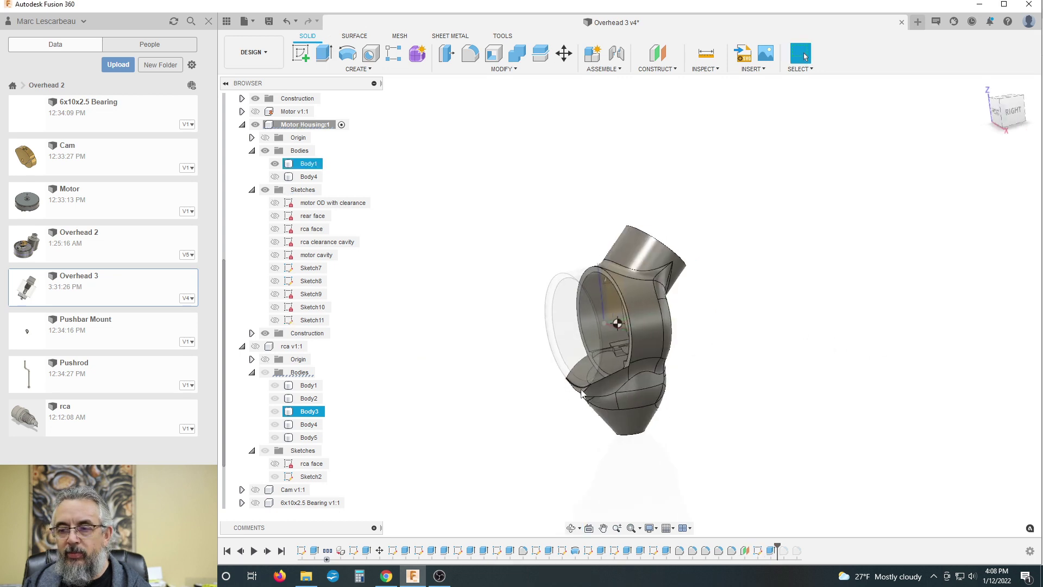
pyautogui.scroll(-1, 527, 400)
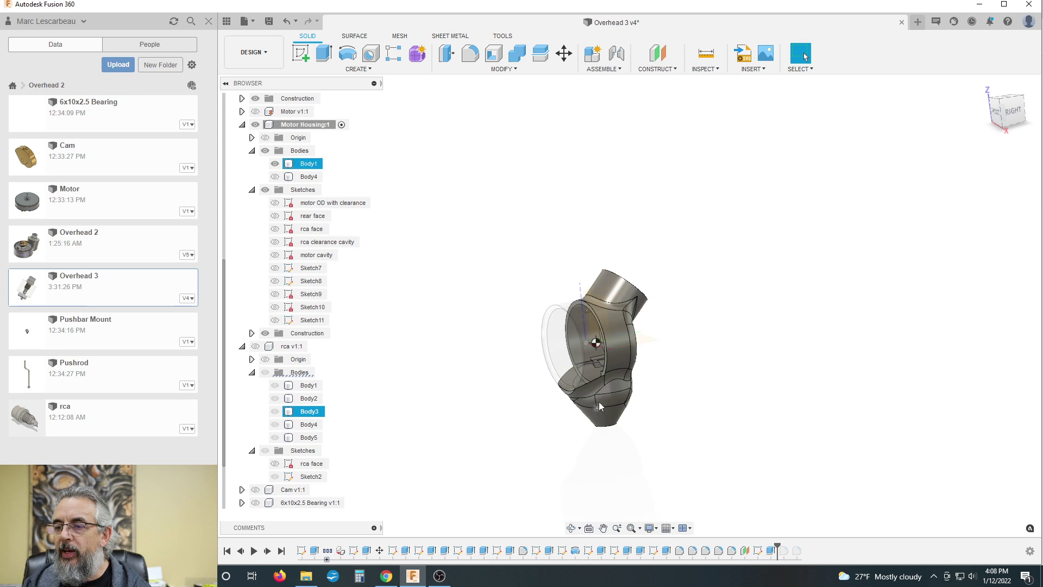
pyautogui.scroll(1, 641, 381)
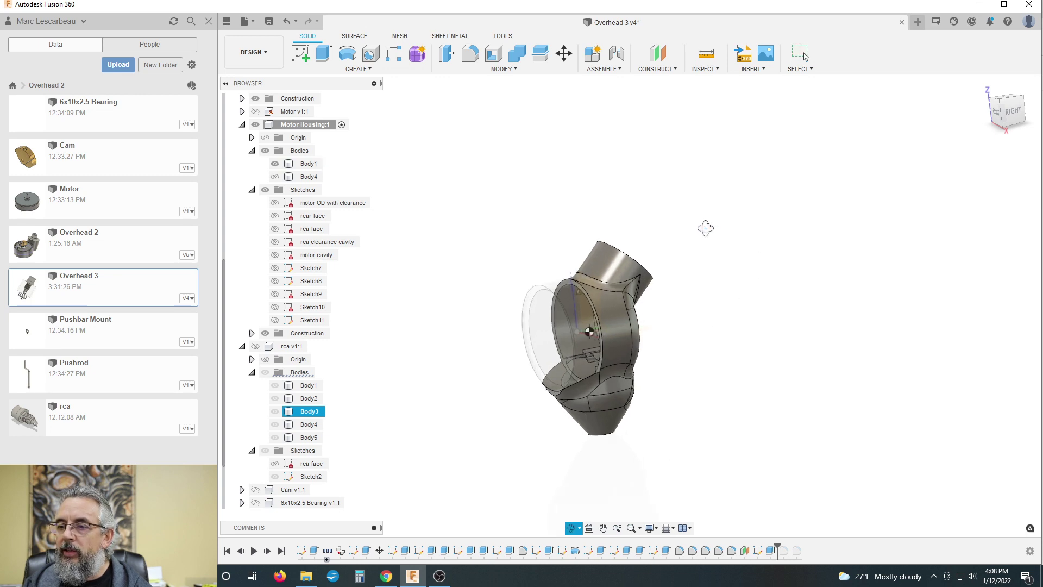
pyautogui.keyDown('shift'); pyautogui.moveTo(705, 226); pyautogui.dragTo(671, 272, button='middle'); pyautogui.keyUp('shift')
pyautogui.scroll(3, 560, 388)
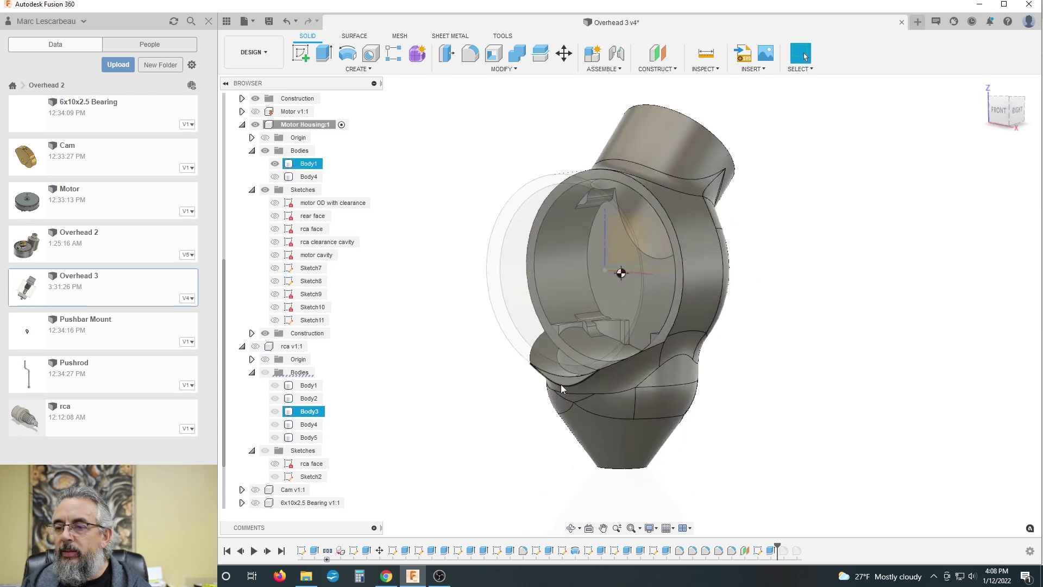
pyautogui.scroll(-2, 556, 375)
pyautogui.scroll(1, 556, 354)
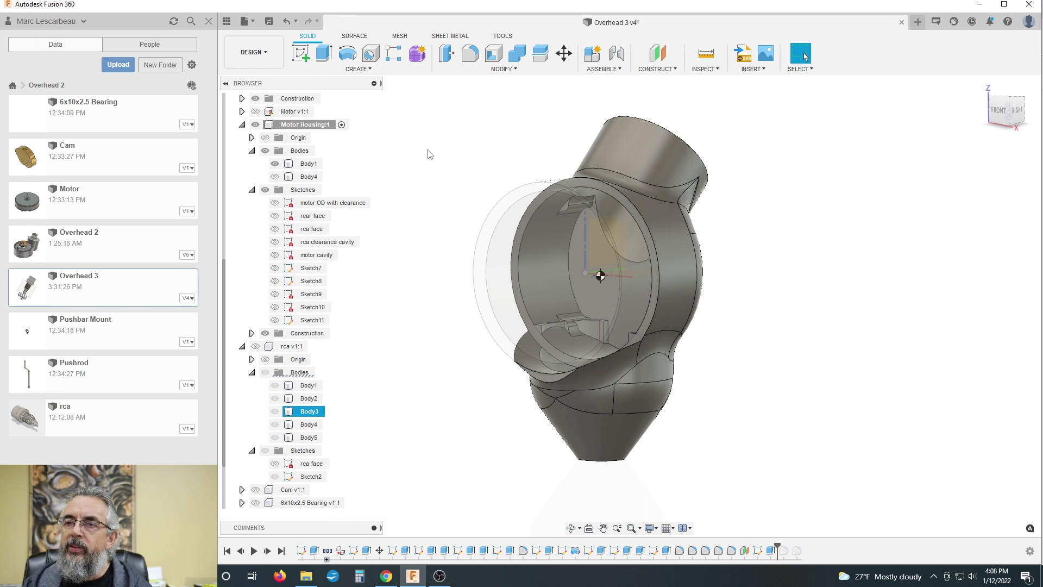
# Fillet the lower lip edge where the trimmed front ring meets the housing, then zoom to inspect it
pyautogui.click(445, 54)
pyautogui.click(470, 56)
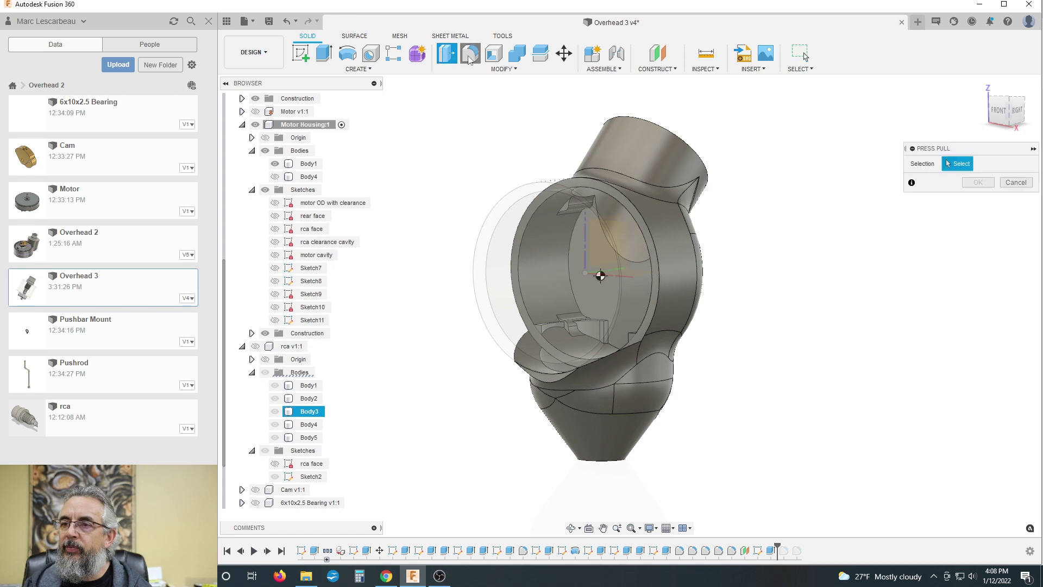
pyautogui.click(556, 381)
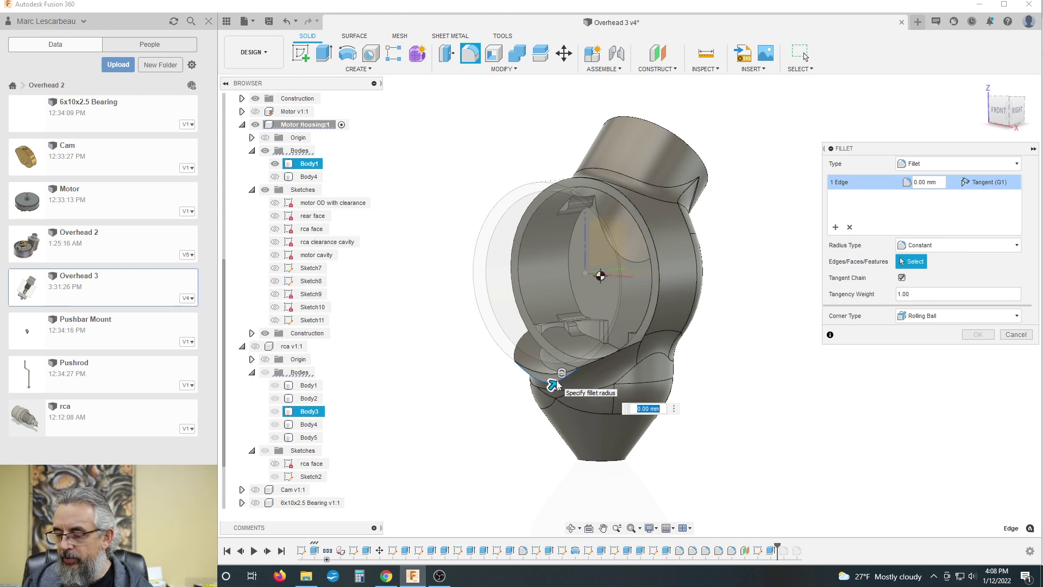
pyautogui.press('Escape')
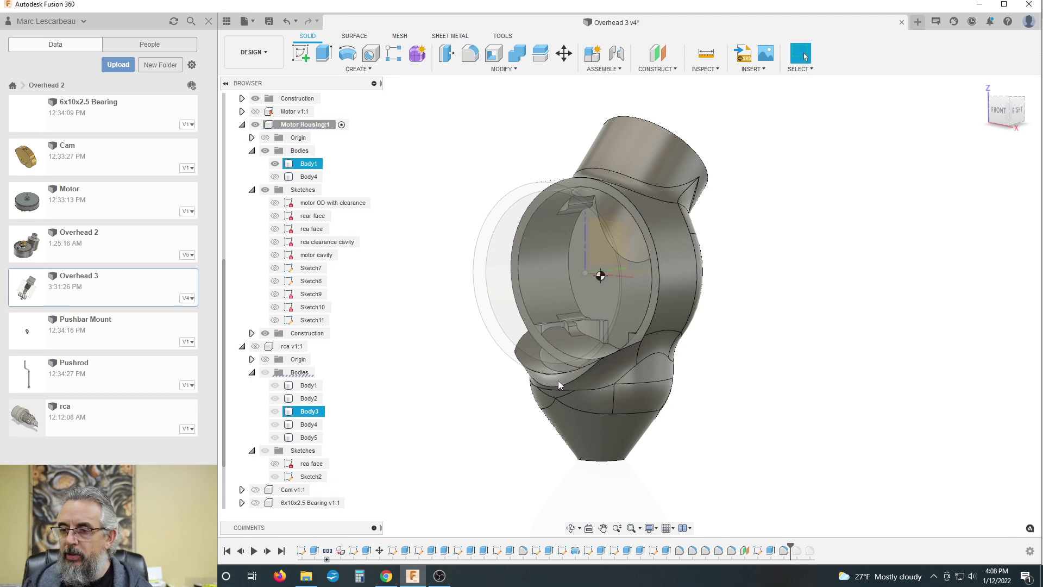
pyautogui.scroll(8, 554, 380)
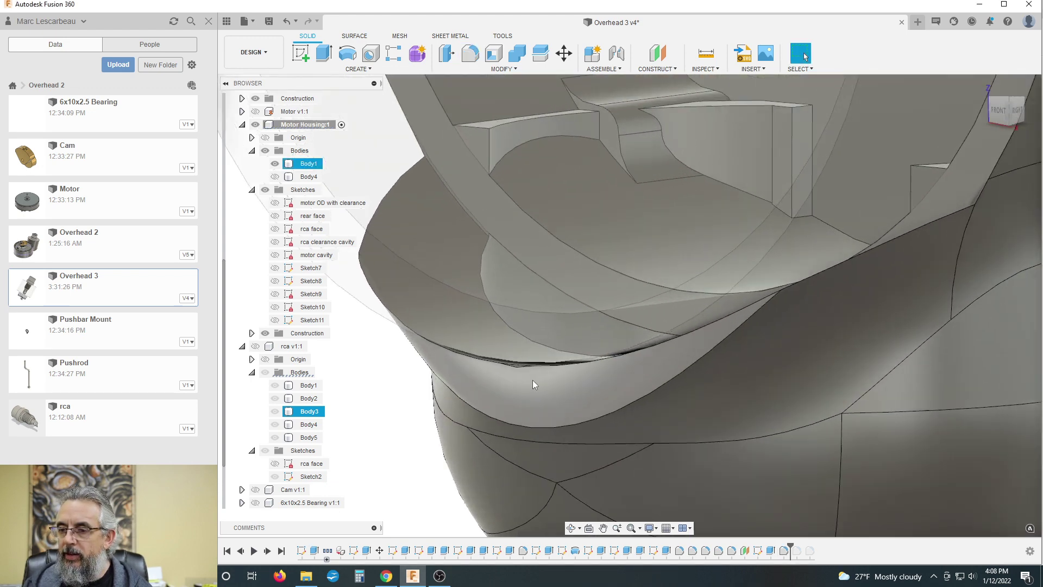
pyautogui.scroll(-10, 532, 380)
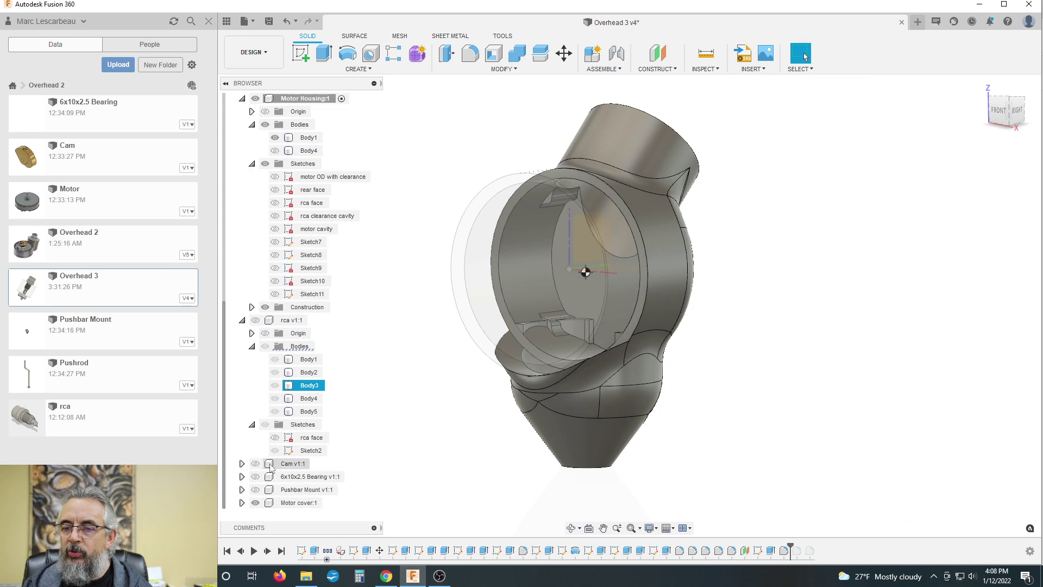
# In the active motor cover, fillet the front face edge with radius 3, then reactivate Motor Housing:1
pyautogui.scroll(-1, 266, 481)
pyautogui.doubleClick(294, 503)
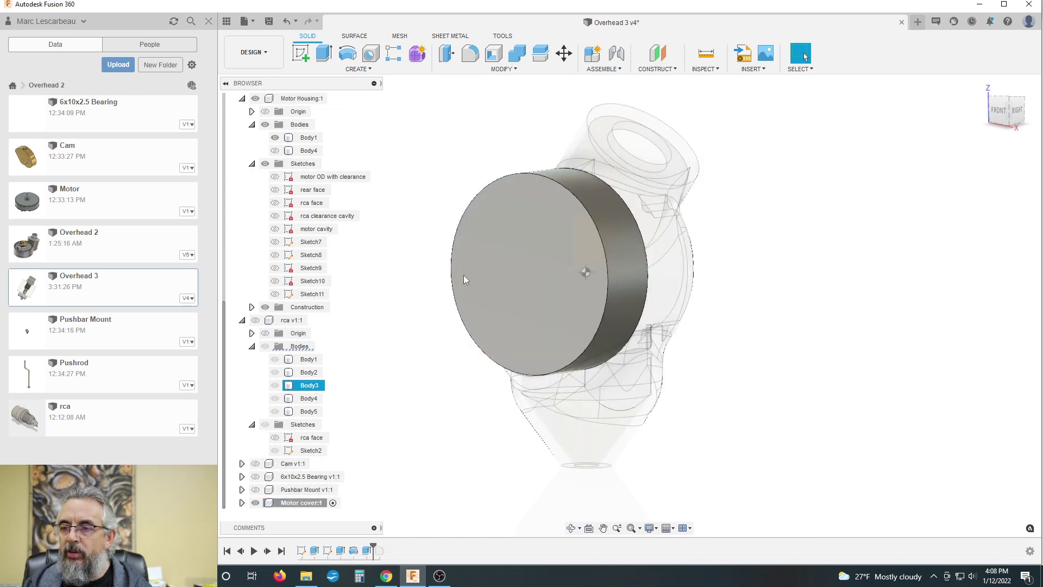
pyautogui.press('f')
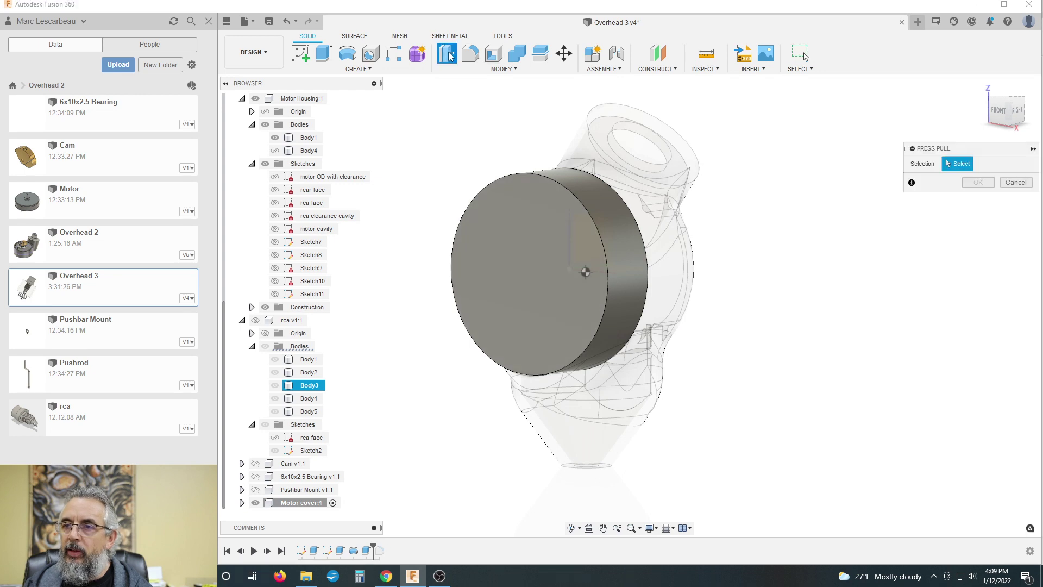
pyautogui.click(513, 247)
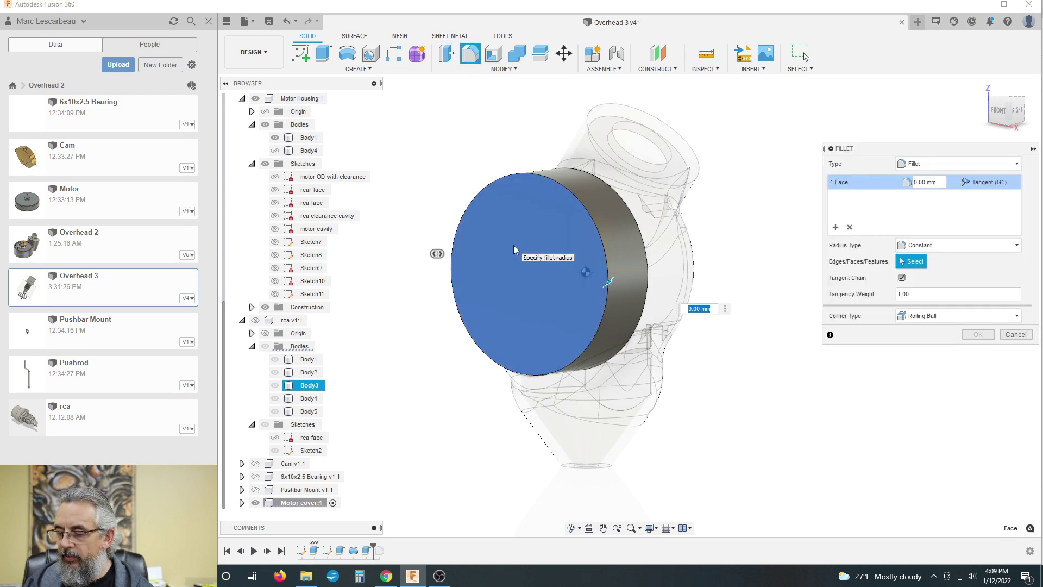
pyautogui.write('3')
pyautogui.press('Return')
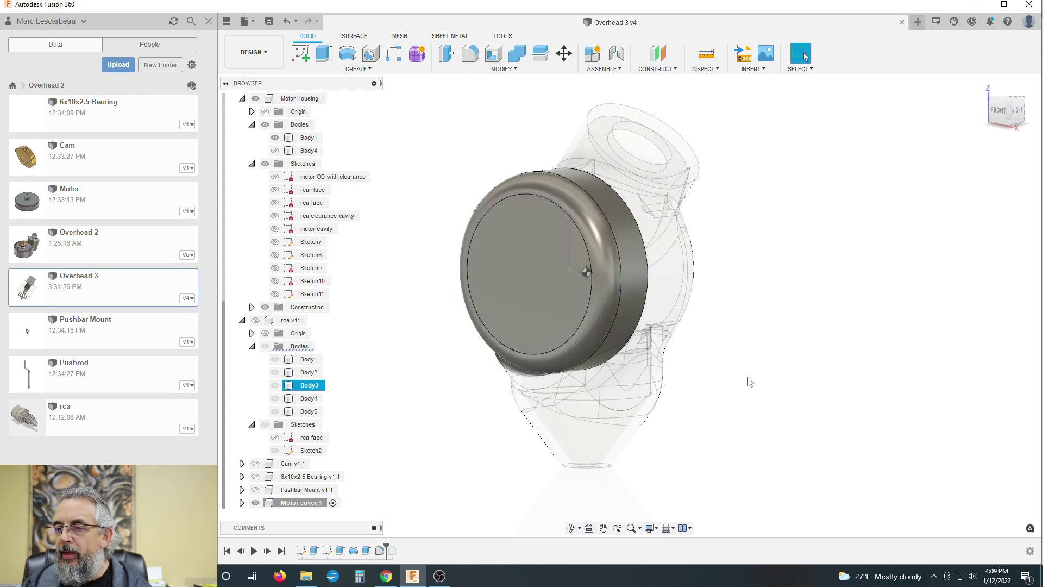
pyautogui.click(304, 98)
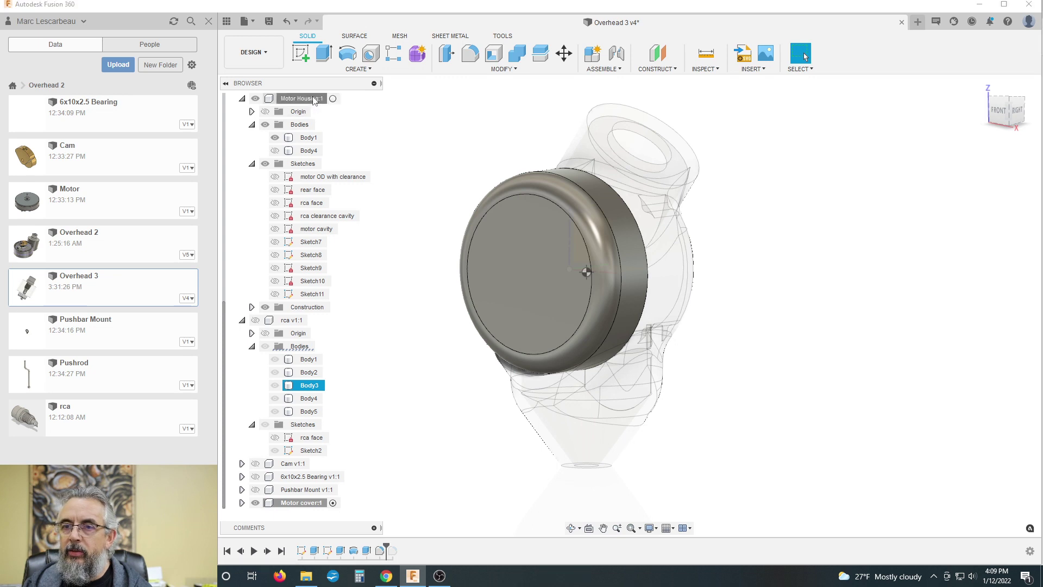
pyautogui.click(341, 99)
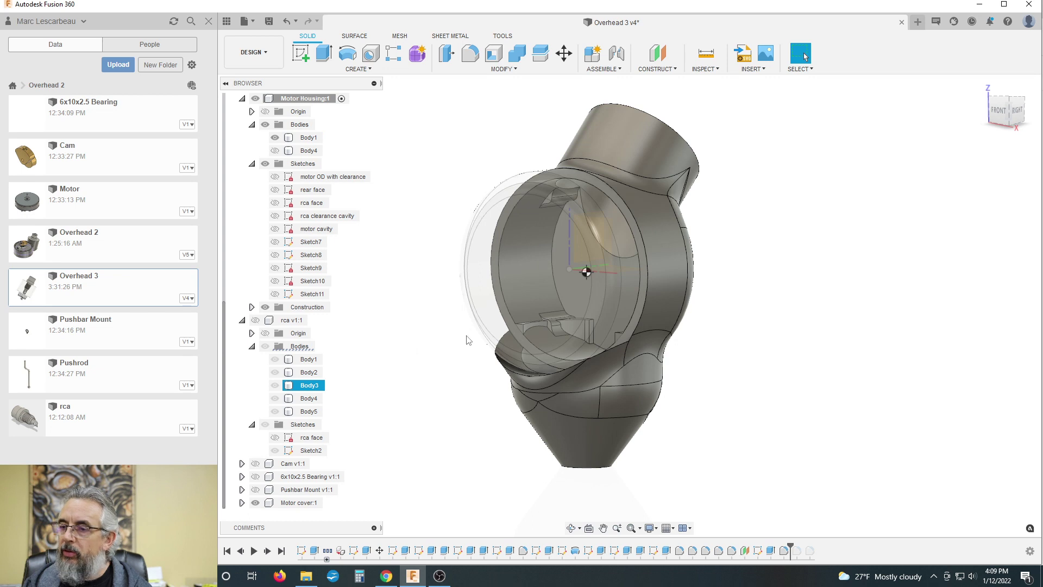
pyautogui.scroll(-2, 556, 260)
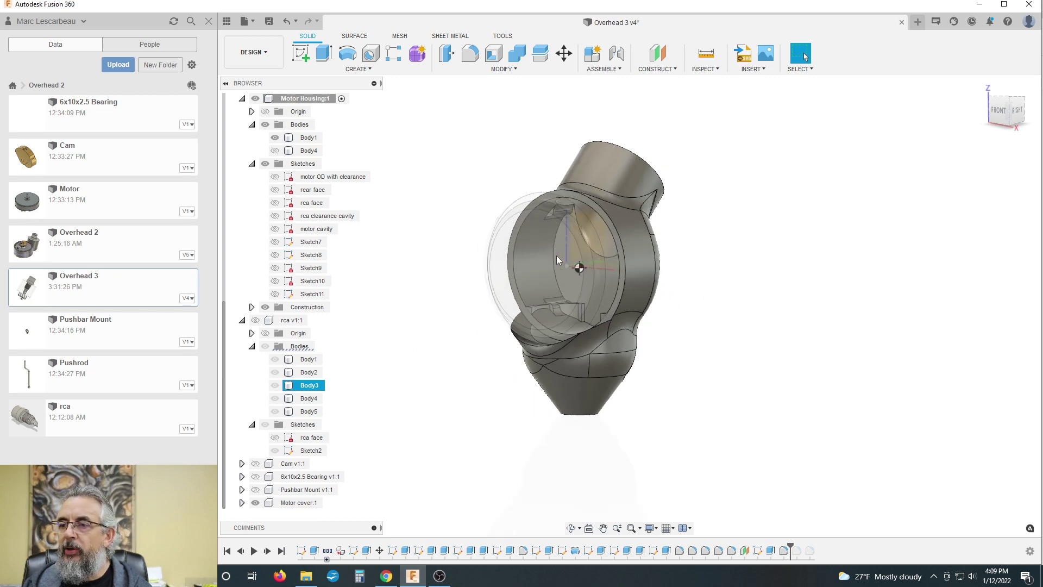
pyautogui.scroll(3, 557, 256)
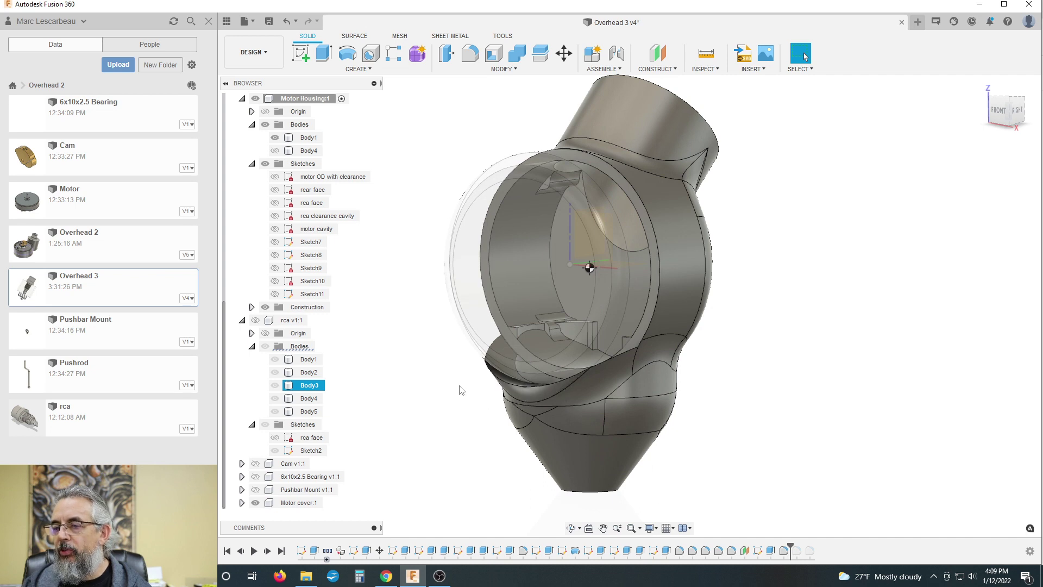
pyautogui.scroll(-1, 461, 390)
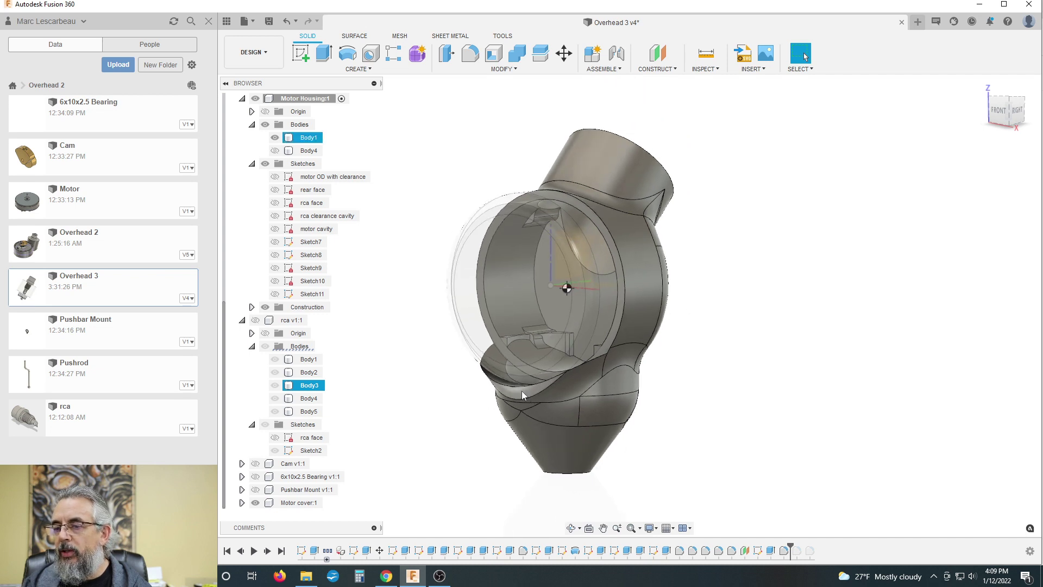
pyautogui.scroll(-2, 522, 390)
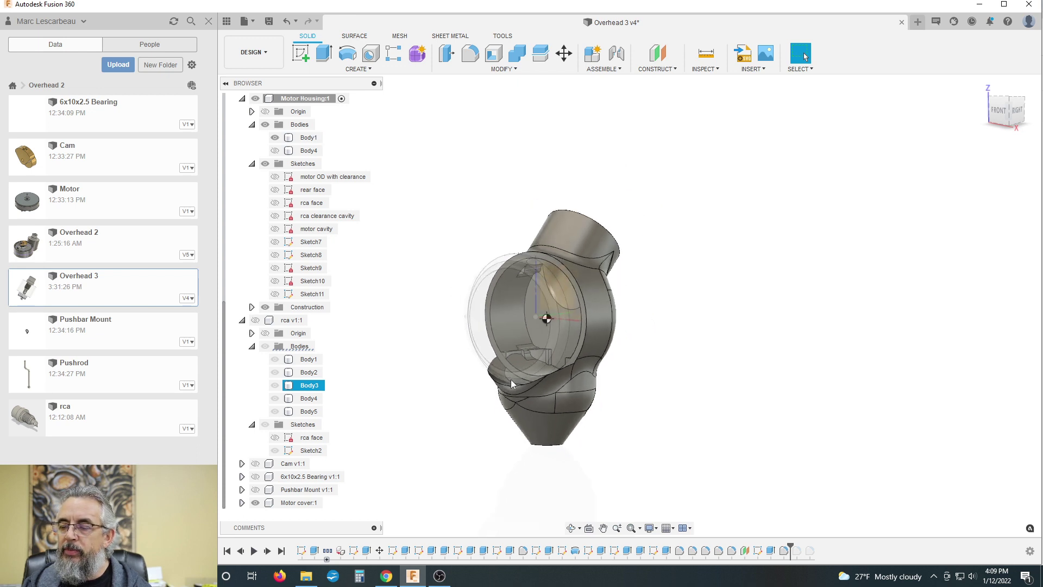
pyautogui.click(1010, 121)
pyautogui.scroll(5, 565, 384)
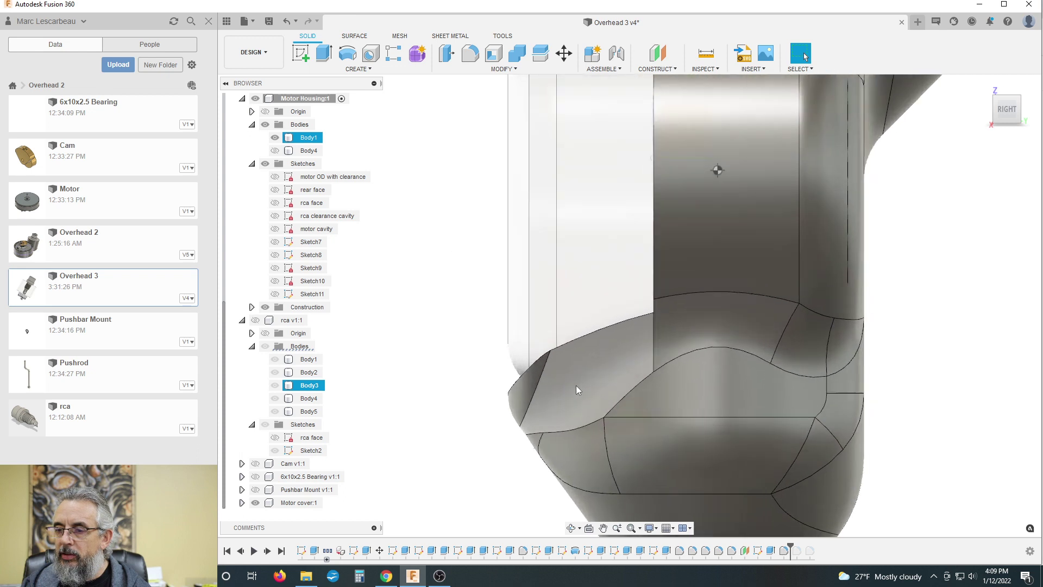
pyautogui.scroll(-4, 577, 390)
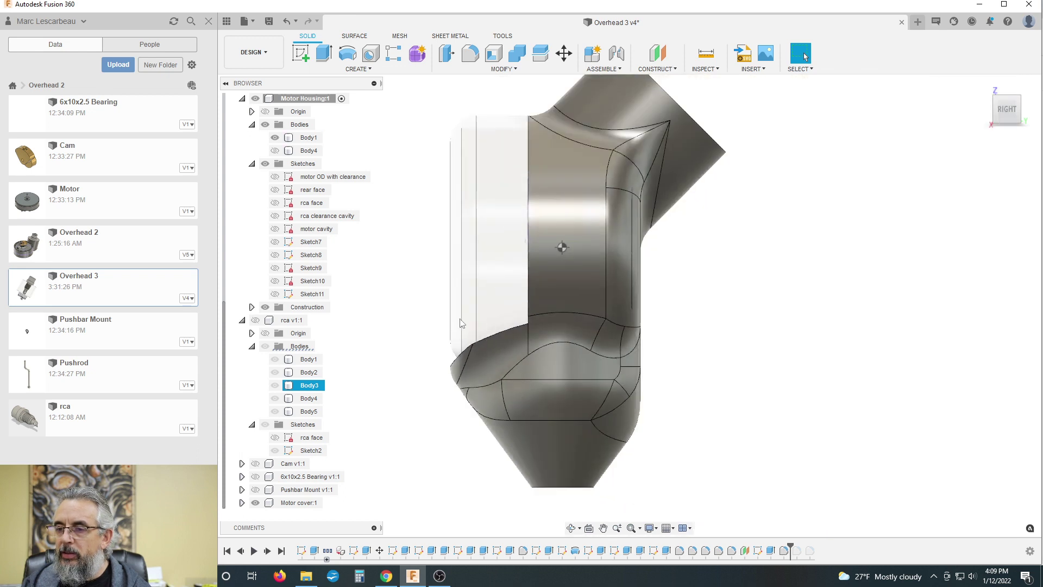
pyautogui.keyDown('shift'); pyautogui.moveTo(436, 316); pyautogui.dragTo(456, 326, button='middle'); pyautogui.keyUp('shift')
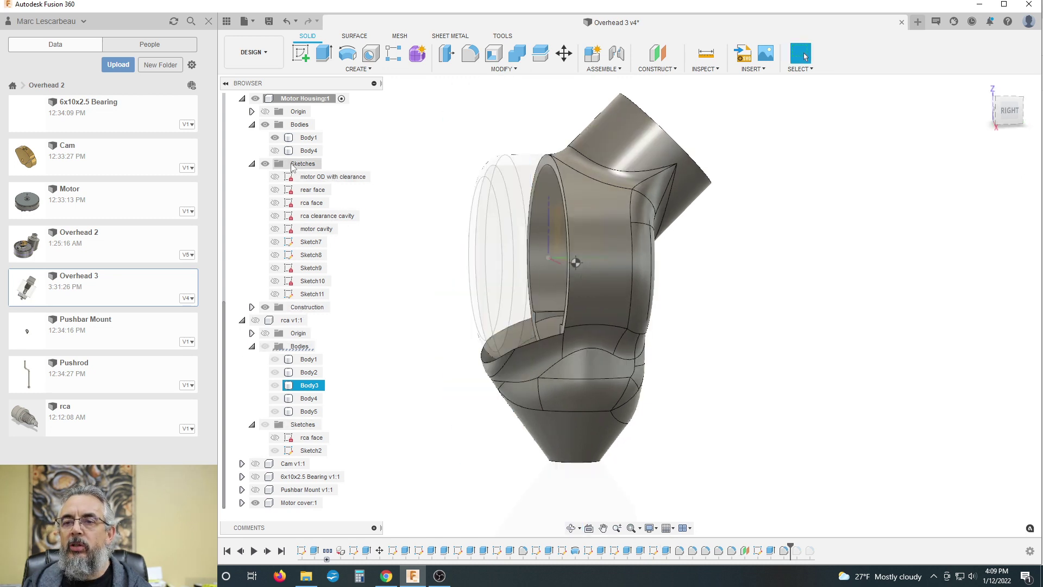
pyautogui.scroll(2, 292, 167)
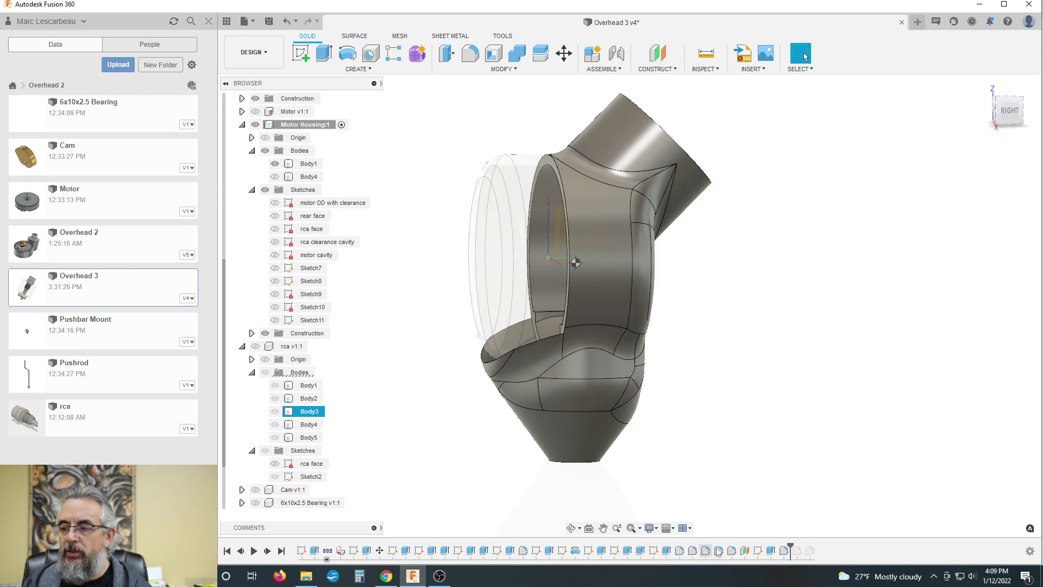
# Edit Plane1 so the front offset plane sits at -3.00 mm instead of 0.00 mm
pyautogui.doubleClick(746, 552)
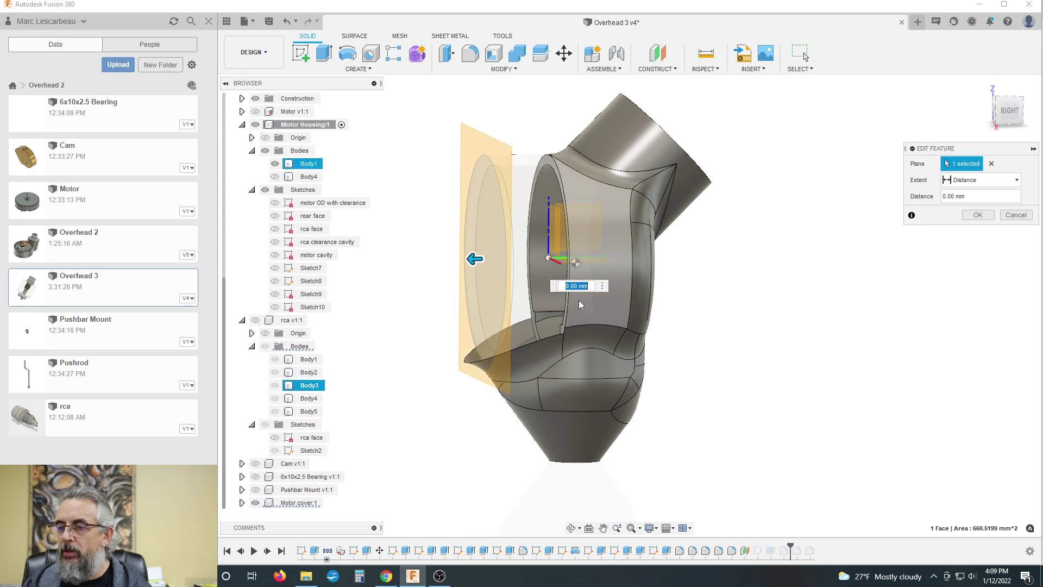
pyautogui.moveTo(474, 259); pyautogui.dragTo(495, 259)
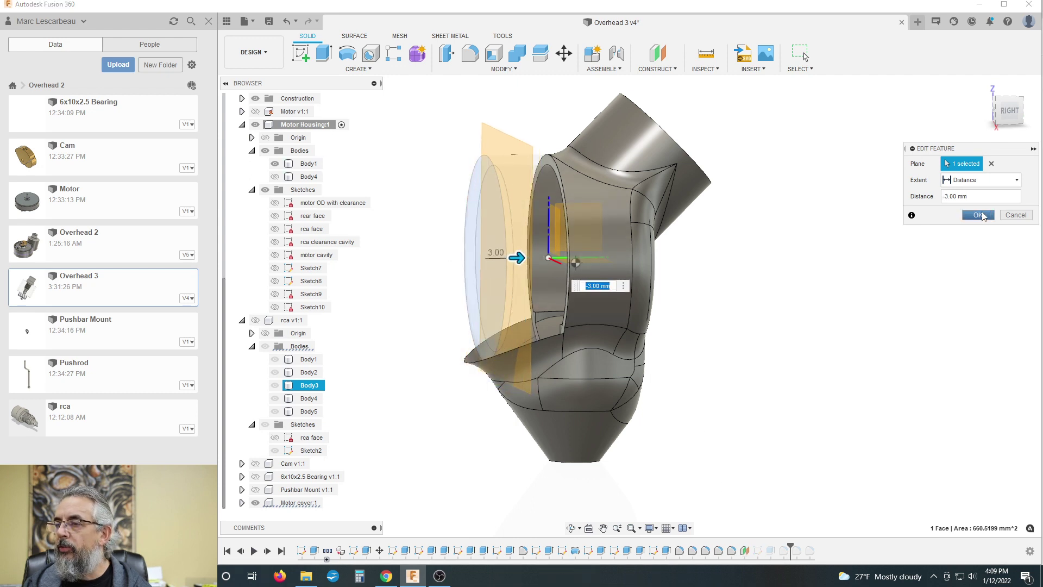
pyautogui.click(978, 215)
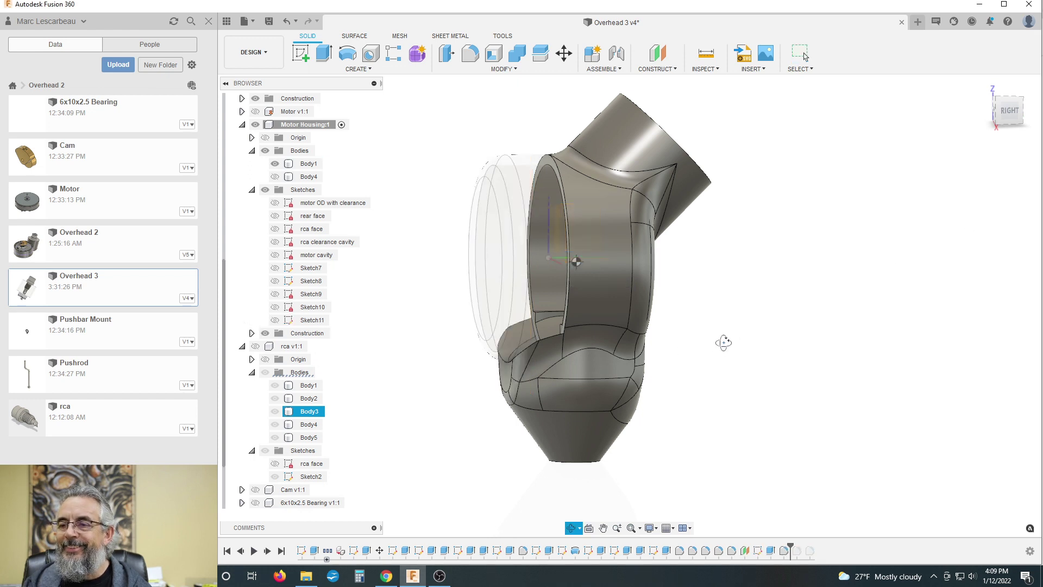
pyautogui.keyDown('shift'); pyautogui.moveTo(725, 342); pyautogui.dragTo(756, 350, button='middle'); pyautogui.keyUp('shift')
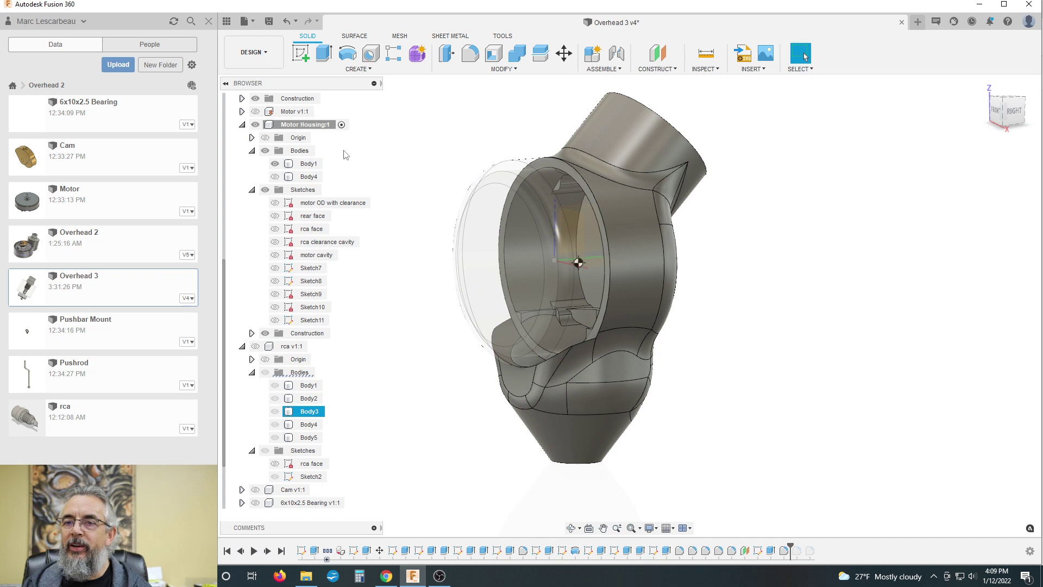
pyautogui.scroll(5, 321, 125)
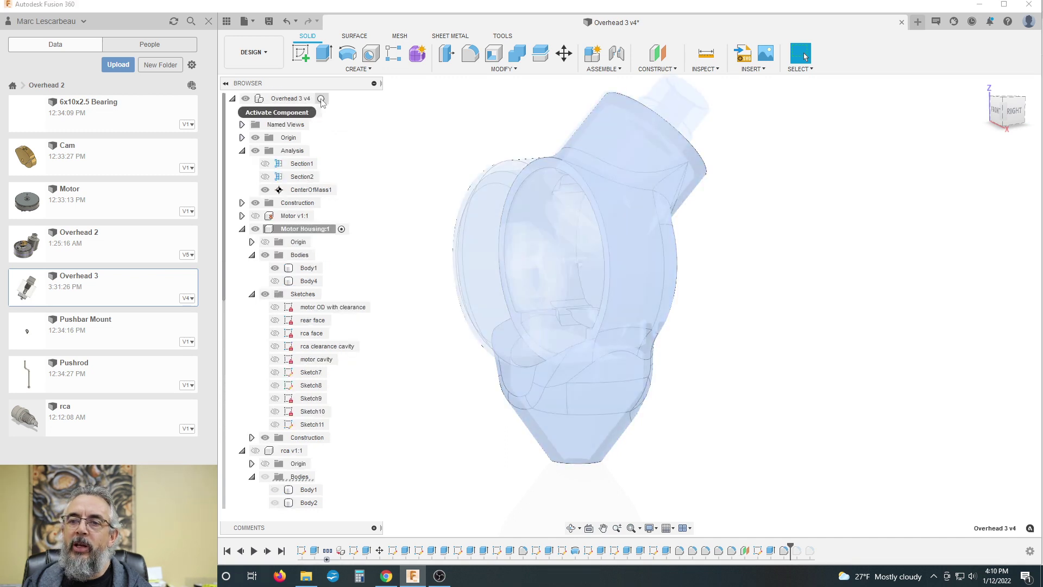
# Activate the root Overhead 3 v4 component and turn off Analysis (center of mass) and Origin visibility
pyautogui.click(321, 99)
pyautogui.moveTo(819, 358)
pyautogui.keyDown('shift'); pyautogui.mouseDown(button='middle')
pyautogui.moveTo(804, 301)
pyautogui.moveTo(788, 363)
pyautogui.moveTo(907, 373)
pyautogui.moveTo(803, 375)
pyautogui.mouseUp(button='middle'); pyautogui.keyUp('shift')
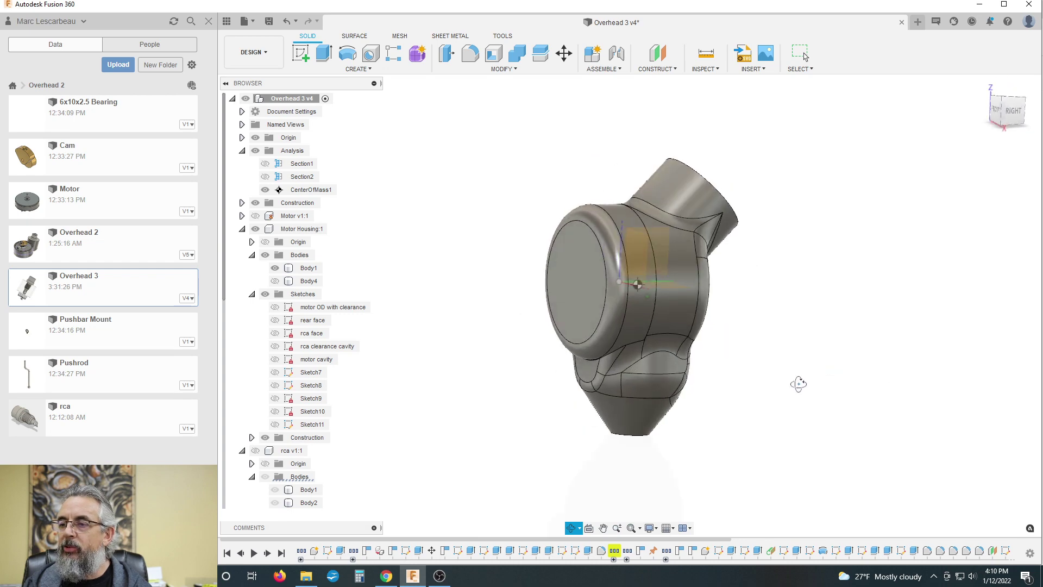
pyautogui.click(256, 150)
pyautogui.click(256, 137)
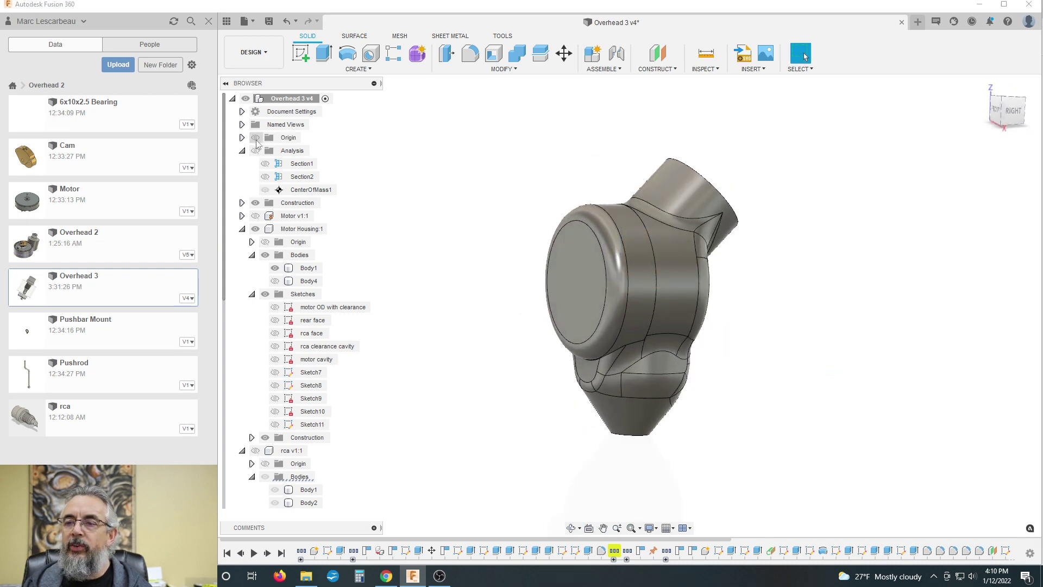
pyautogui.keyDown('shift'); pyautogui.moveTo(421, 286); pyautogui.dragTo(424, 323, button='middle'); pyautogui.keyUp('shift')
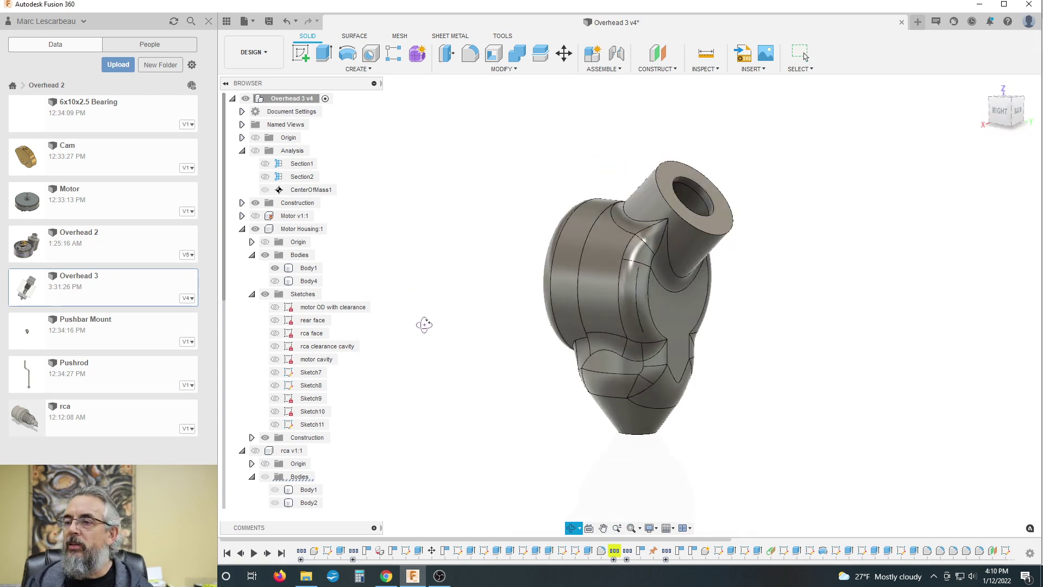
# Add a 2 mm fillet to the open top circular edge of the angled upper tube
pyautogui.click(471, 54)
pyautogui.click(668, 211)
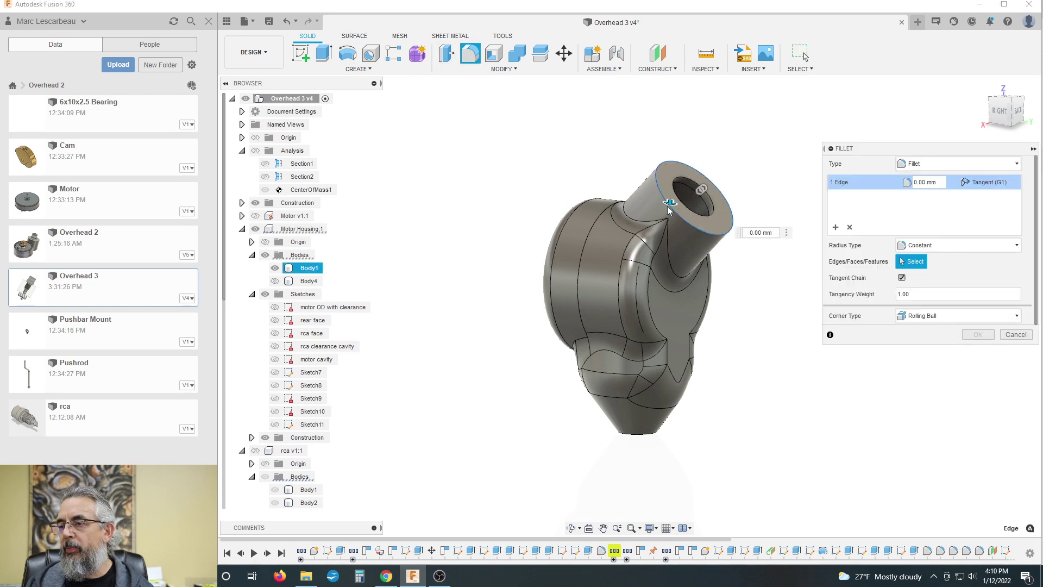
pyautogui.write('1')
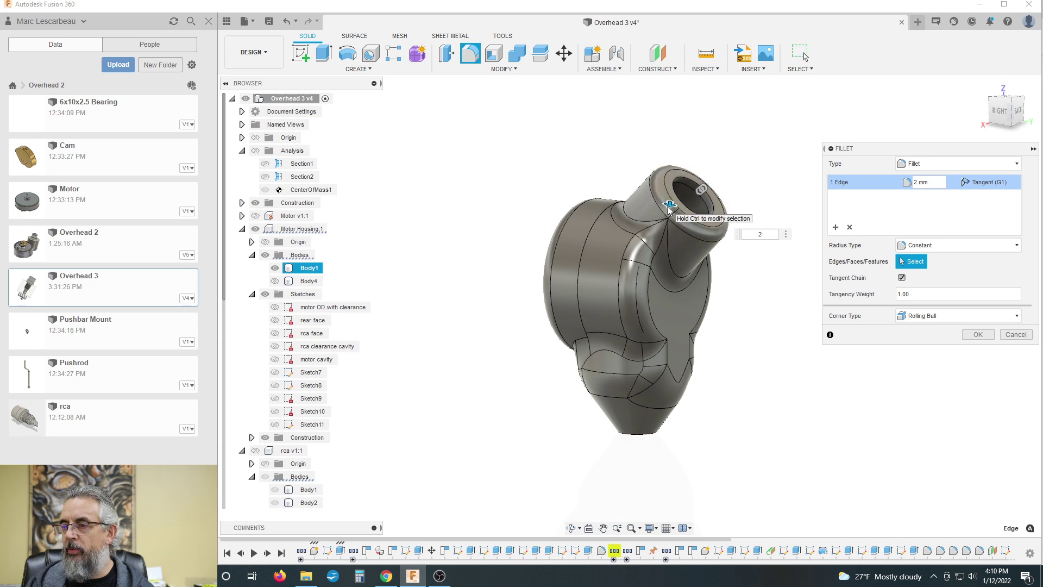
pyautogui.press('Return')
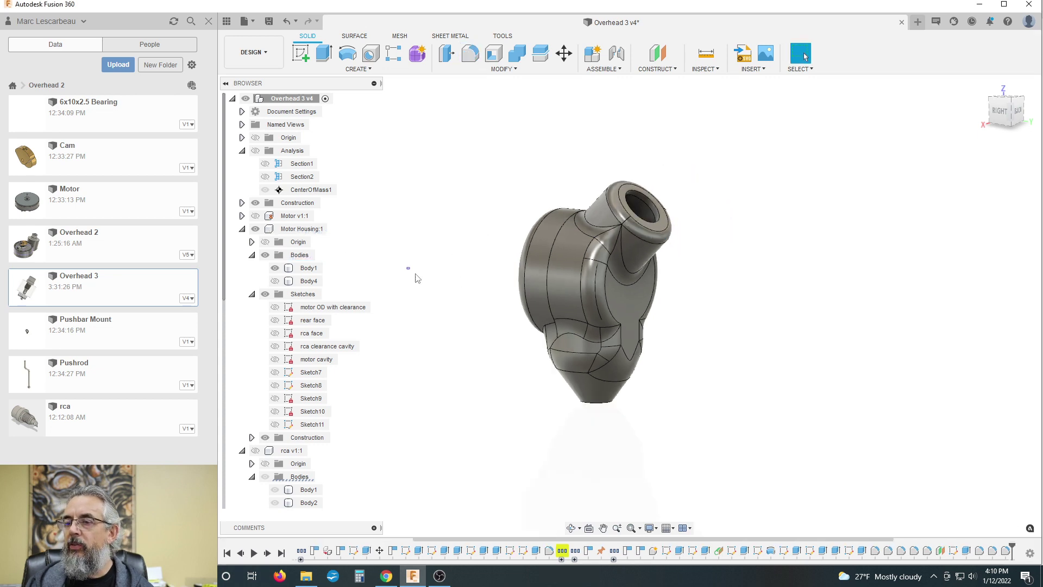
pyautogui.keyDown('shift'); pyautogui.moveTo(455, 288); pyautogui.dragTo(539, 291, button='middle'); pyautogui.keyUp('shift')
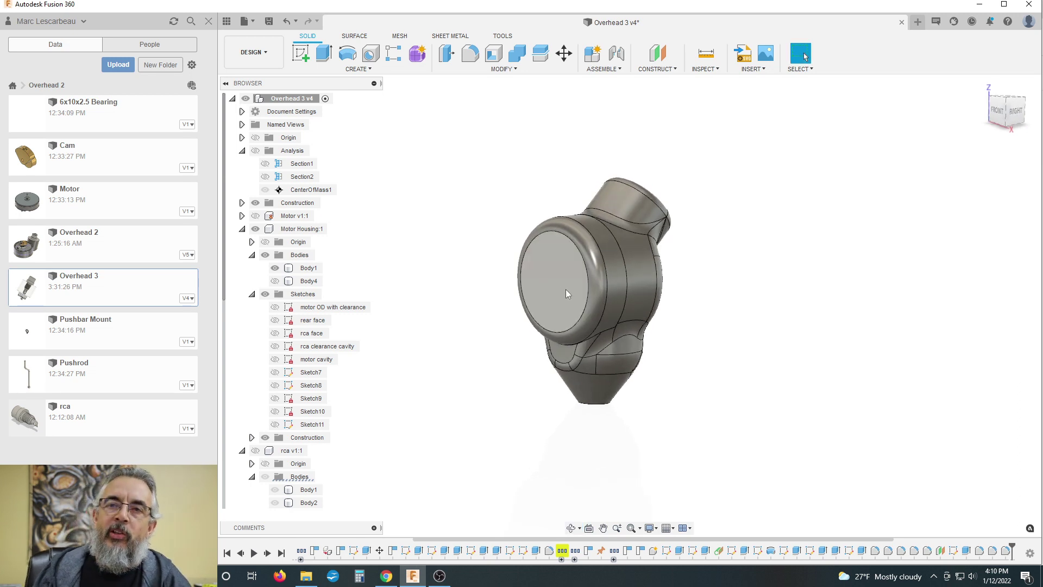